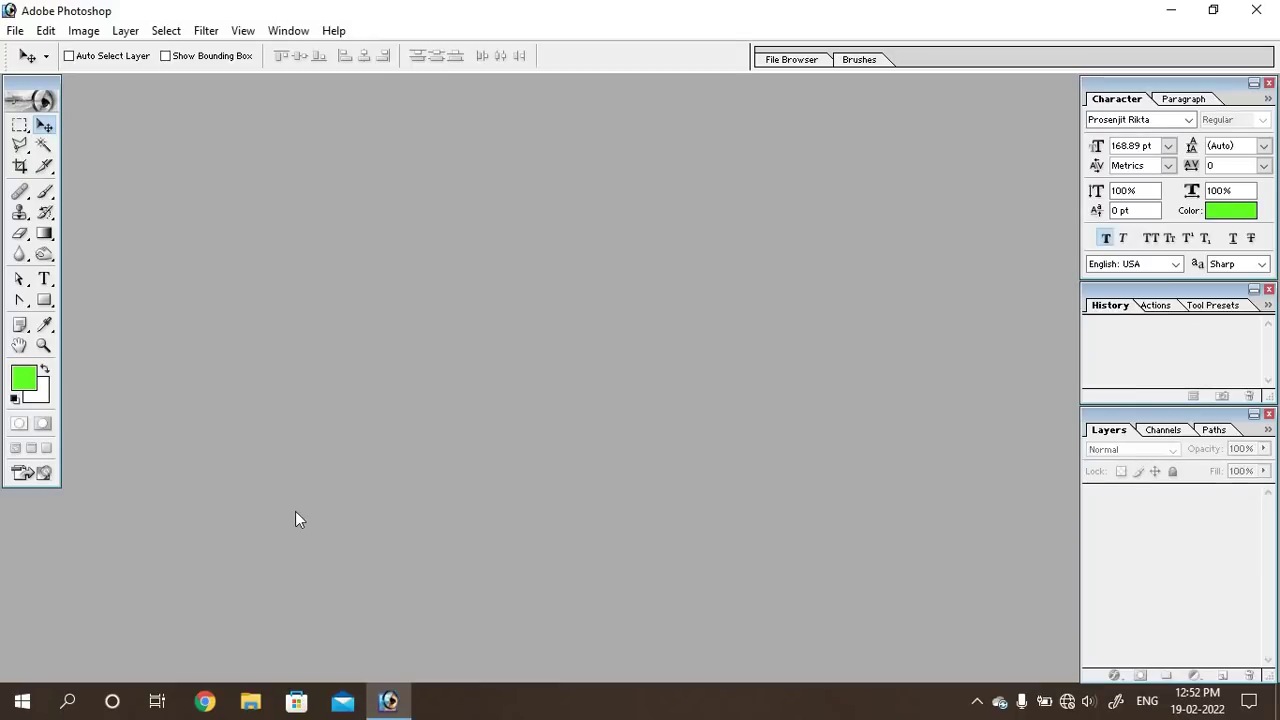
Start a new document 72 inches wide by 36 inches tall
click(15, 30)
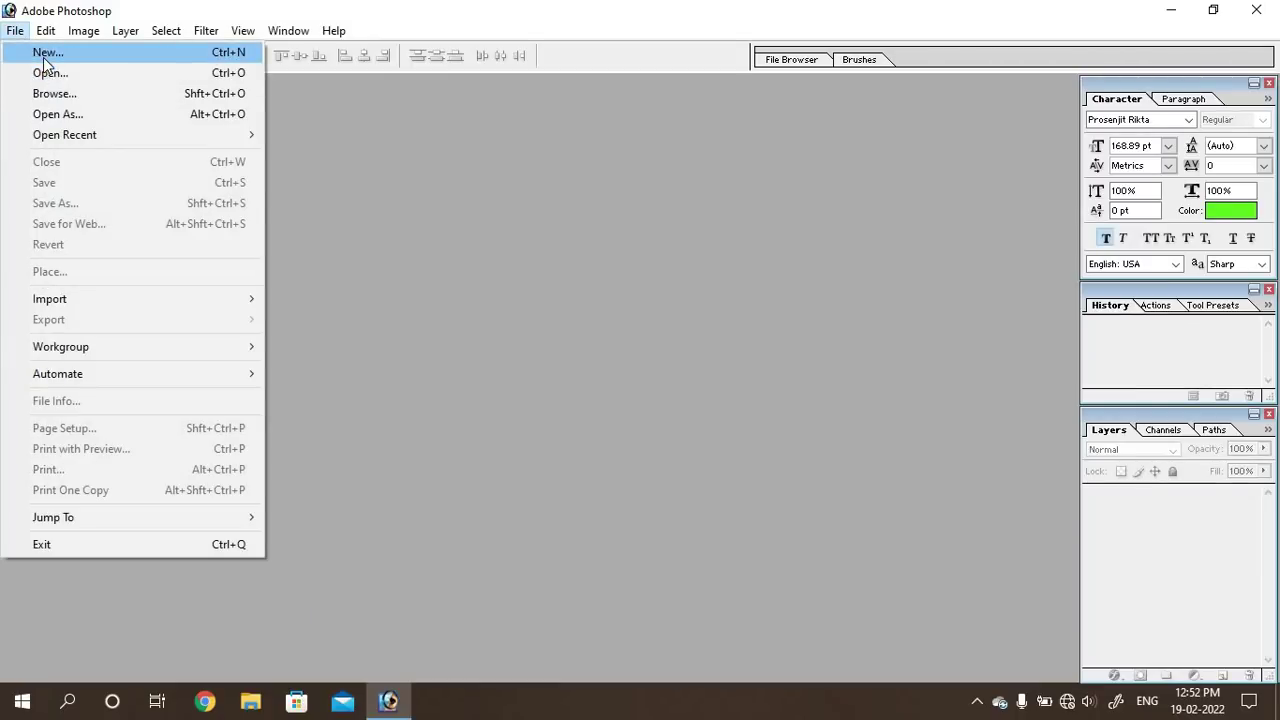
click(45, 52)
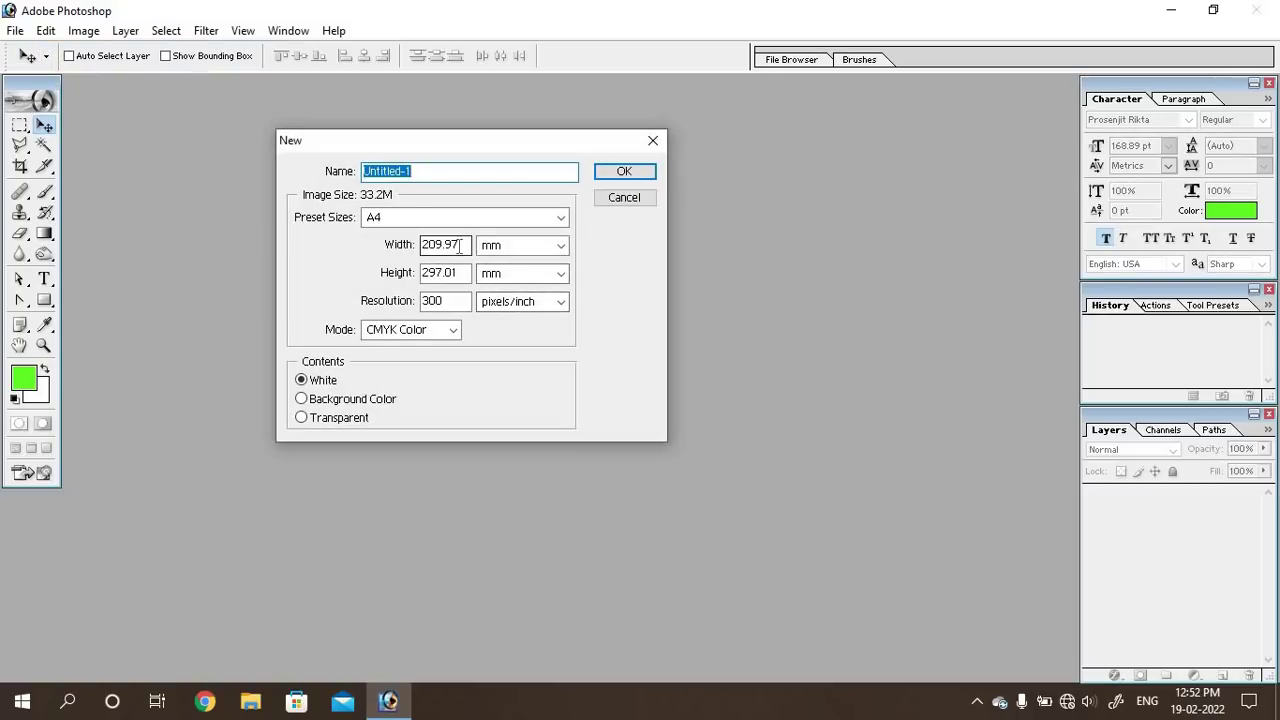
double_click(459, 244)
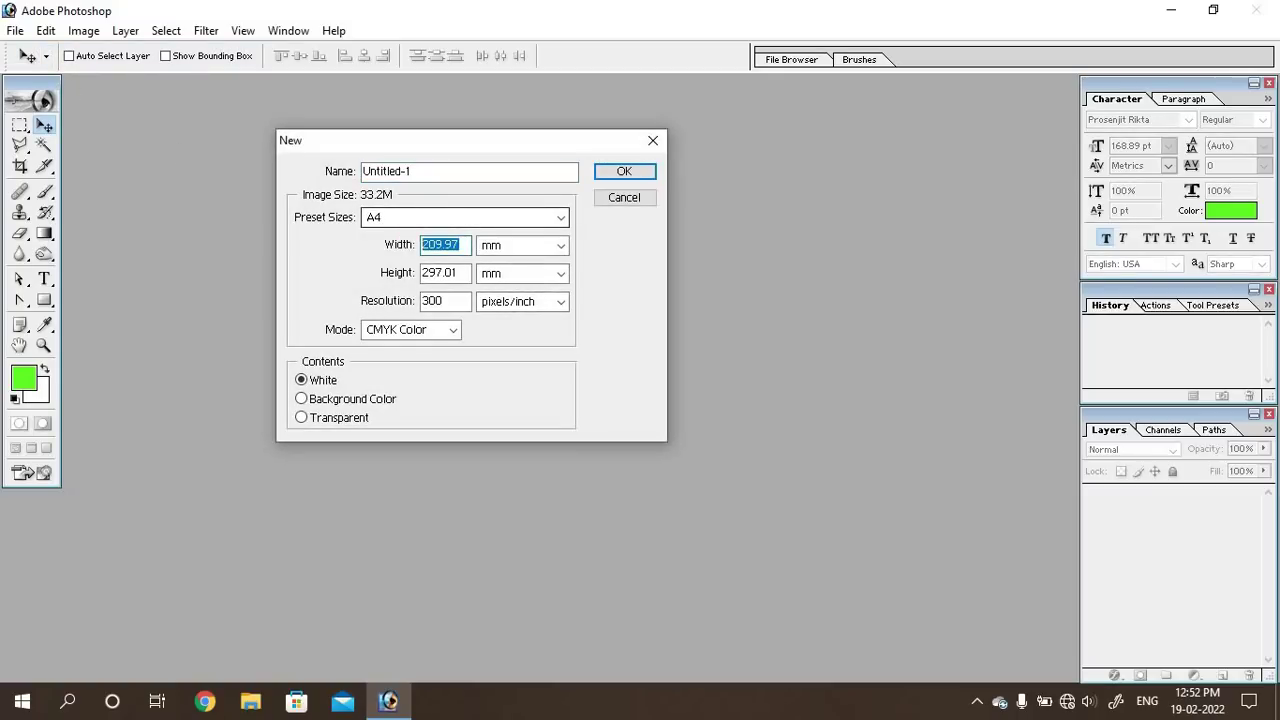
text(72)
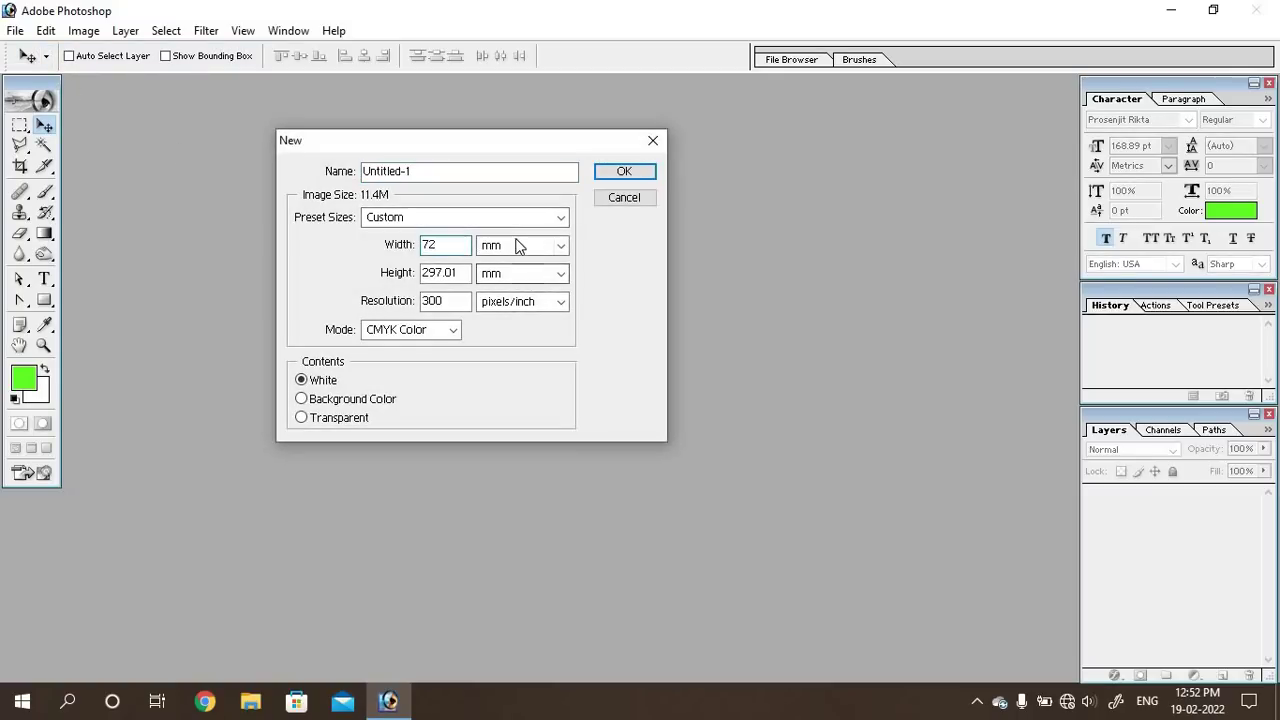
click(520, 246)
click(497, 279)
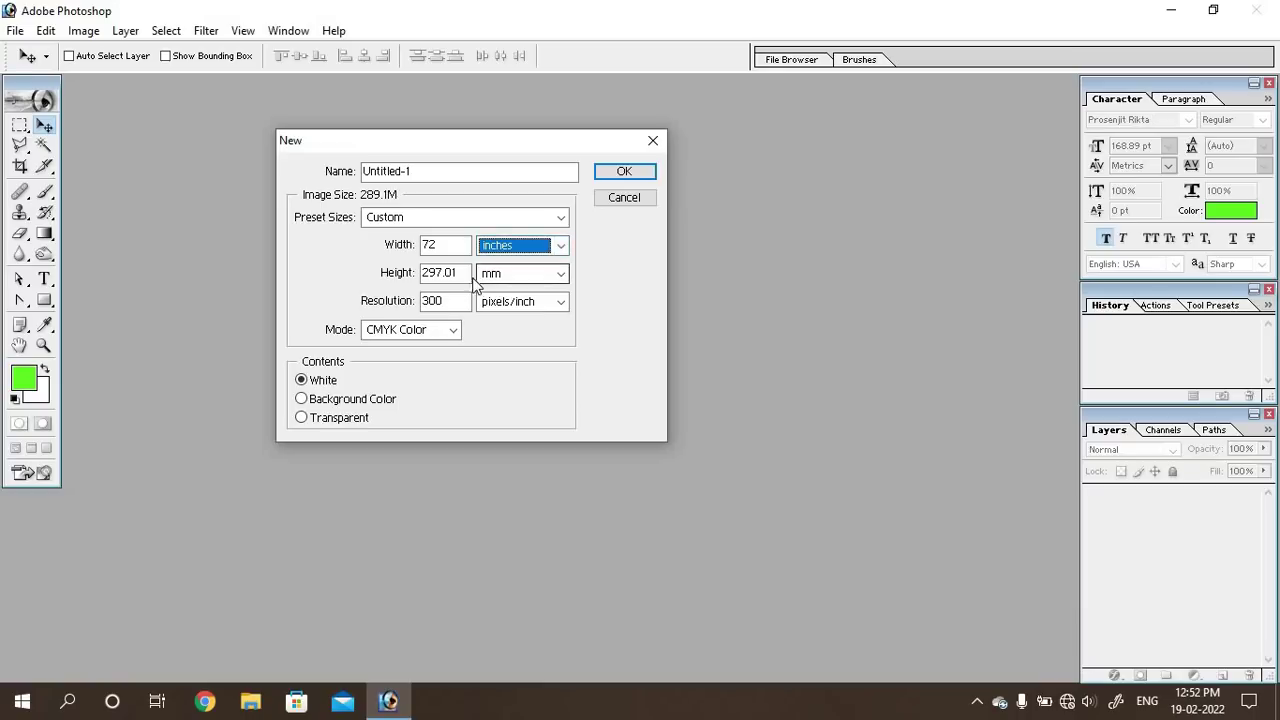
drag(462, 272, 378, 272)
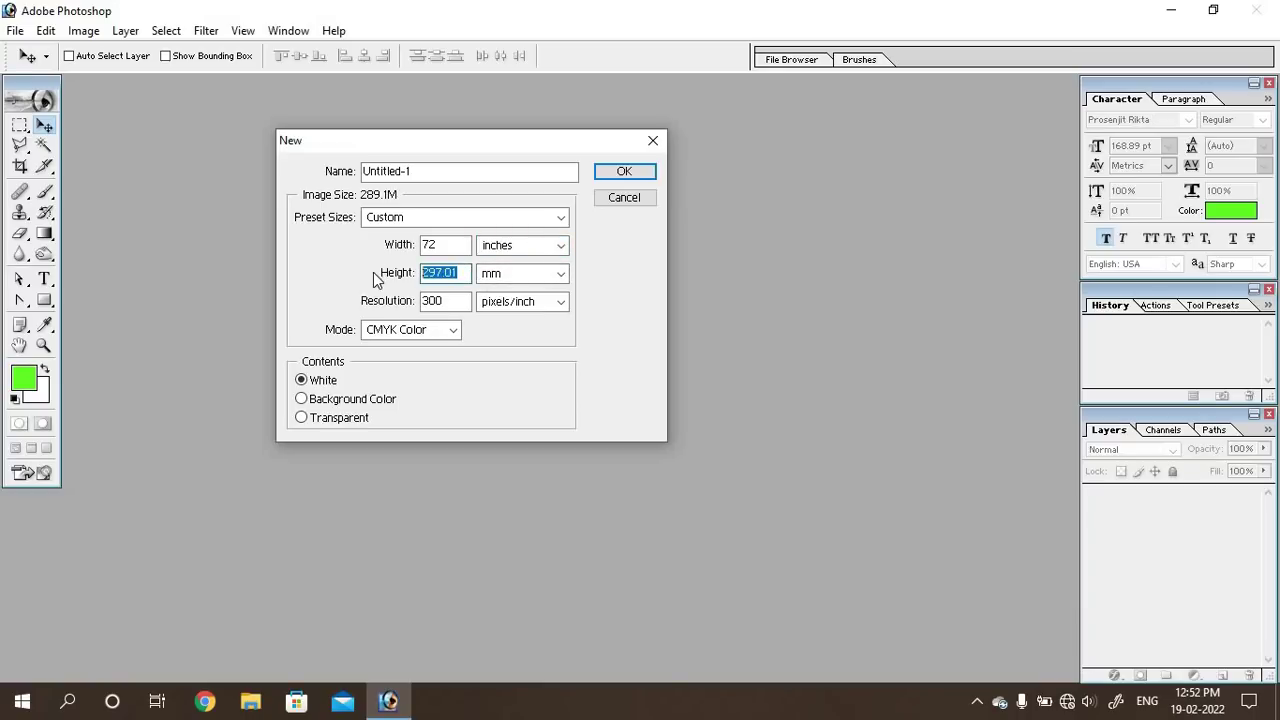
text(36)
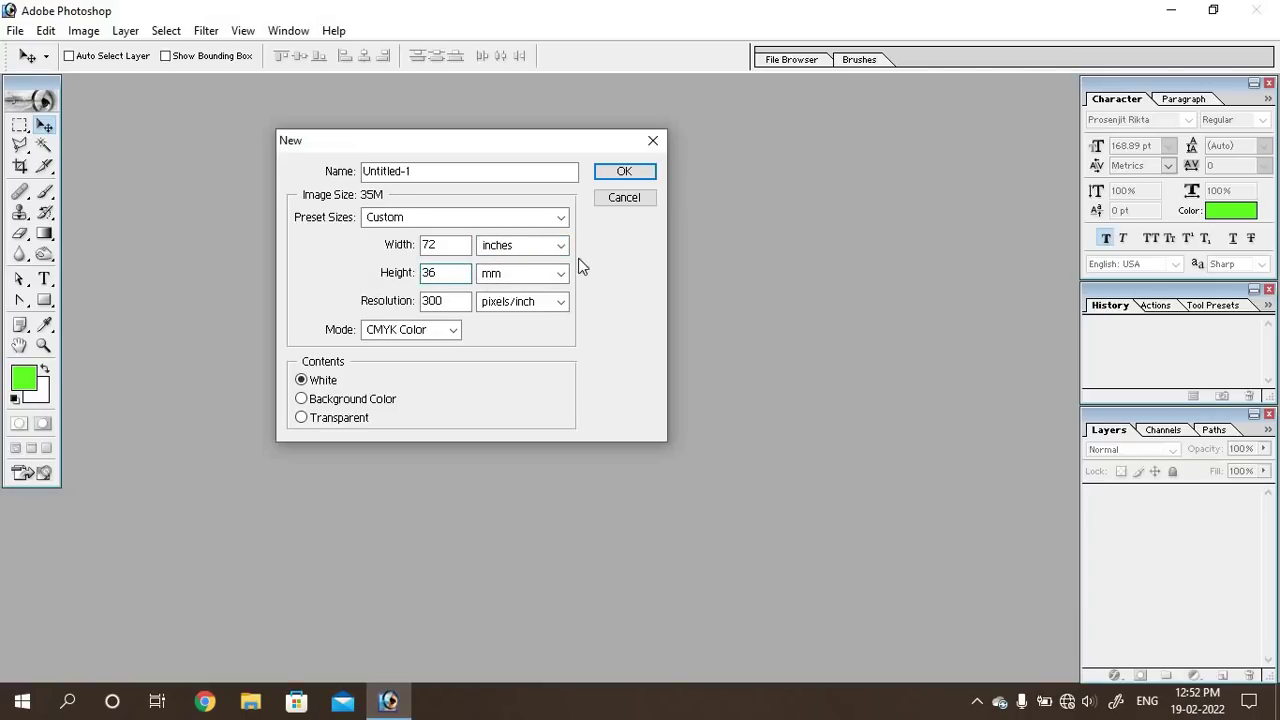
click(547, 283)
click(506, 305)
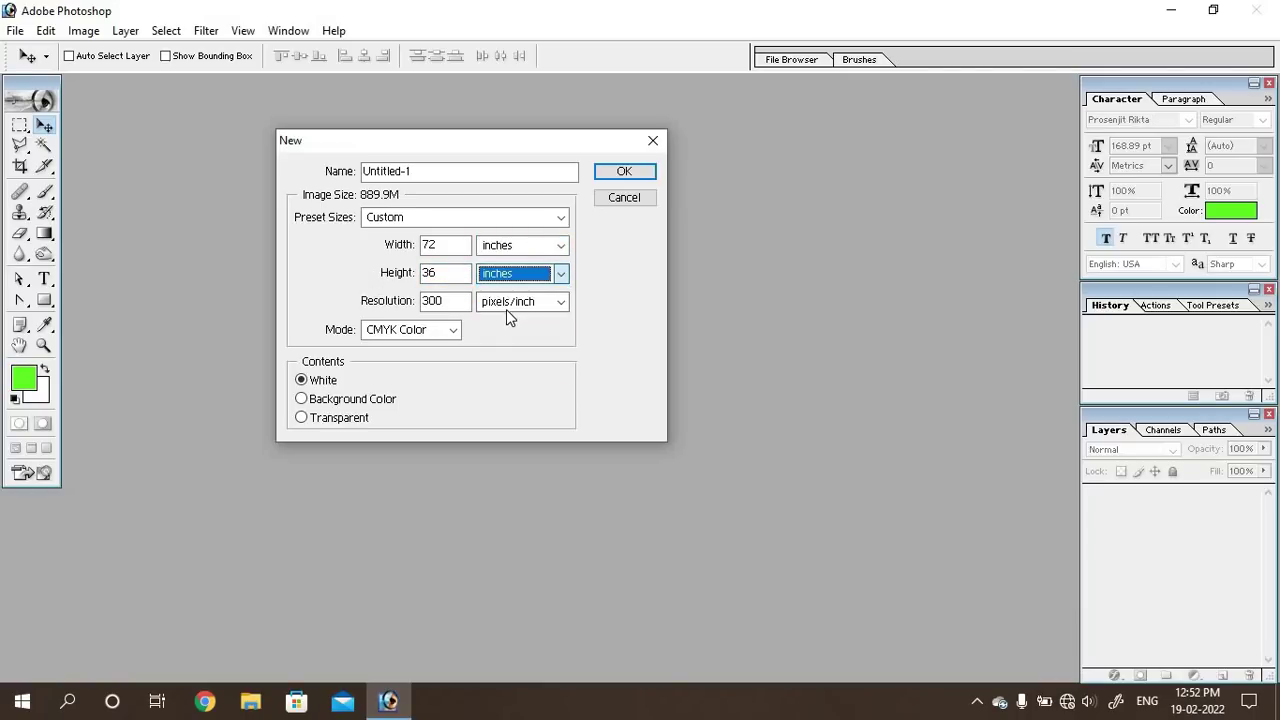
Set resolution to 72 pixels/inch and mode to RGB Color, and create the document
drag(468, 297, 370, 308)
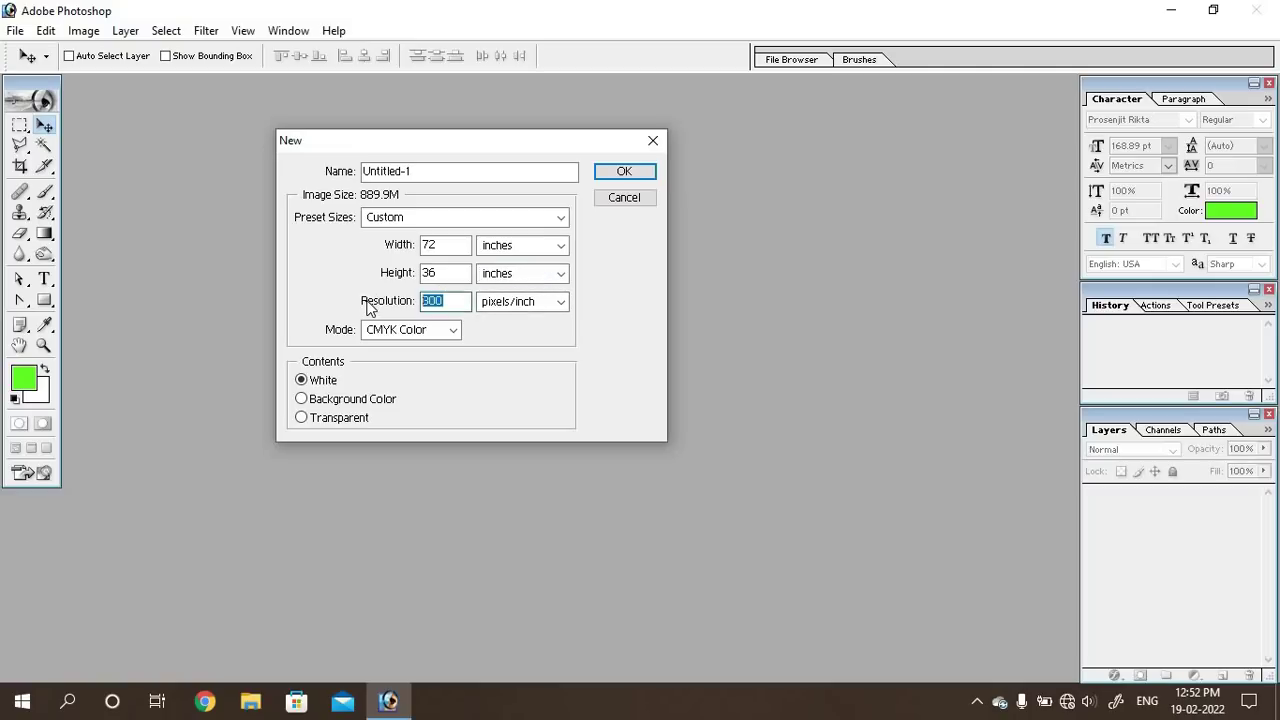
text(72)
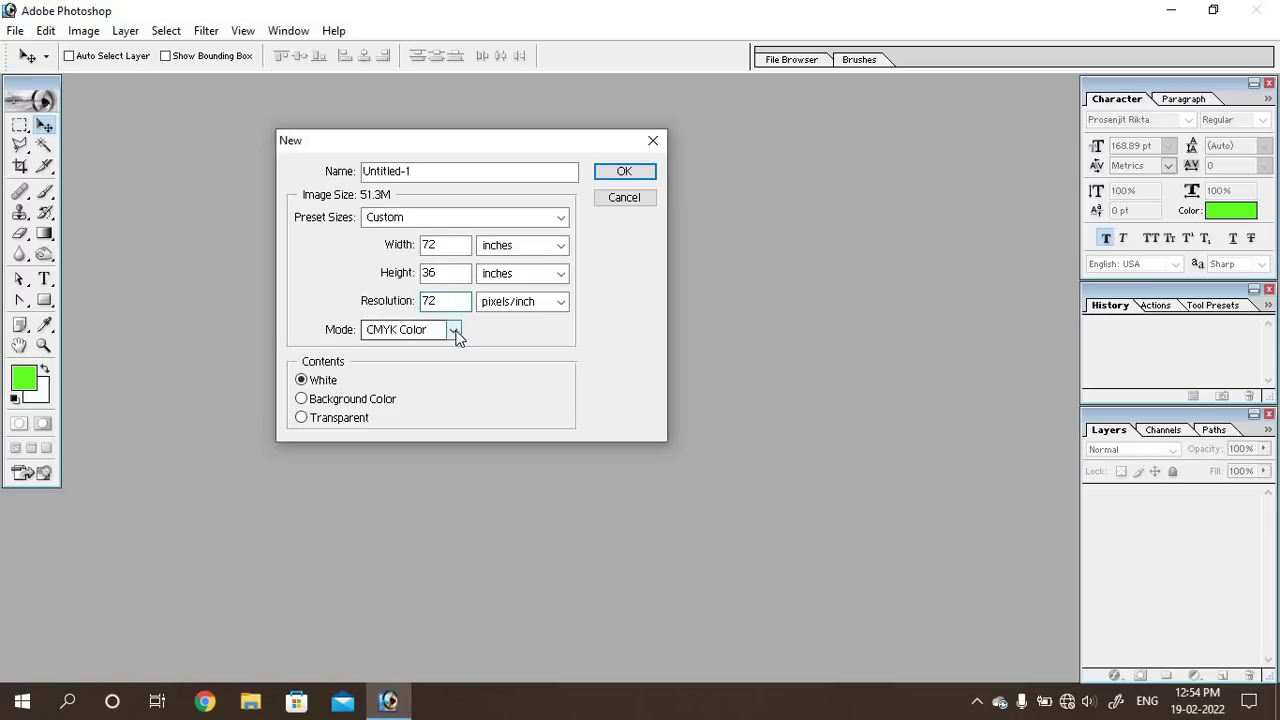
click(453, 330)
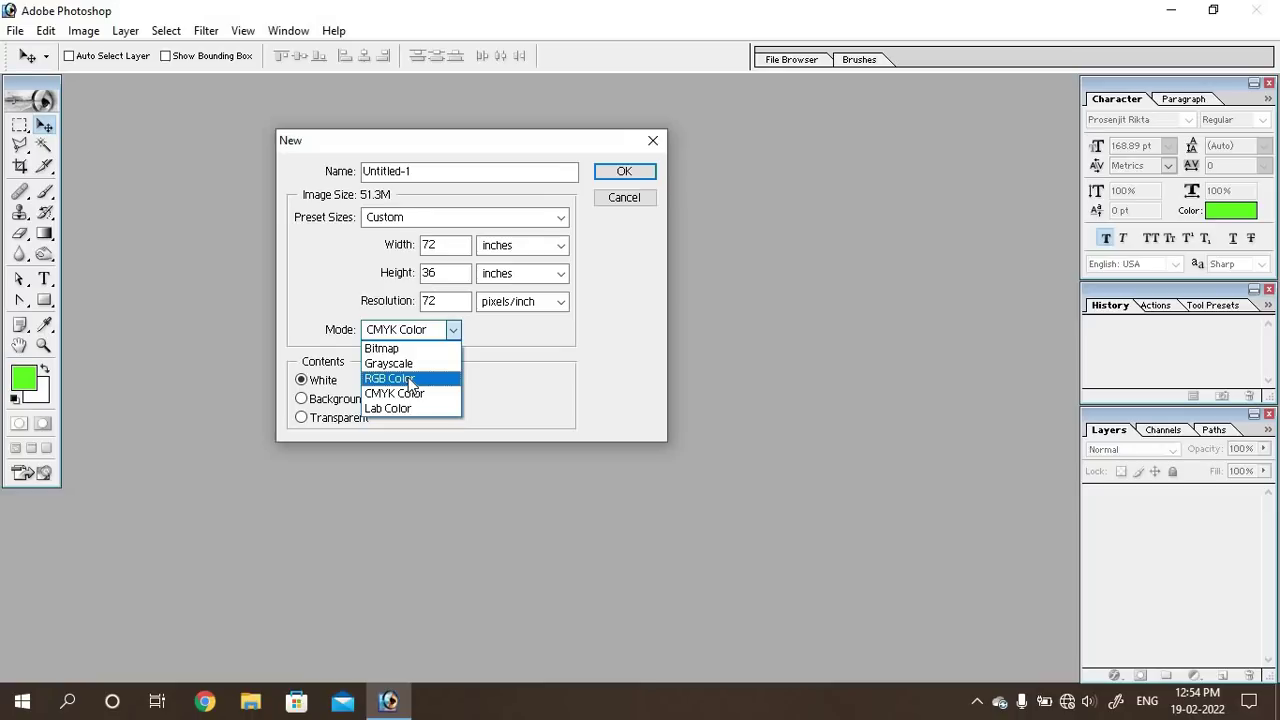
click(410, 382)
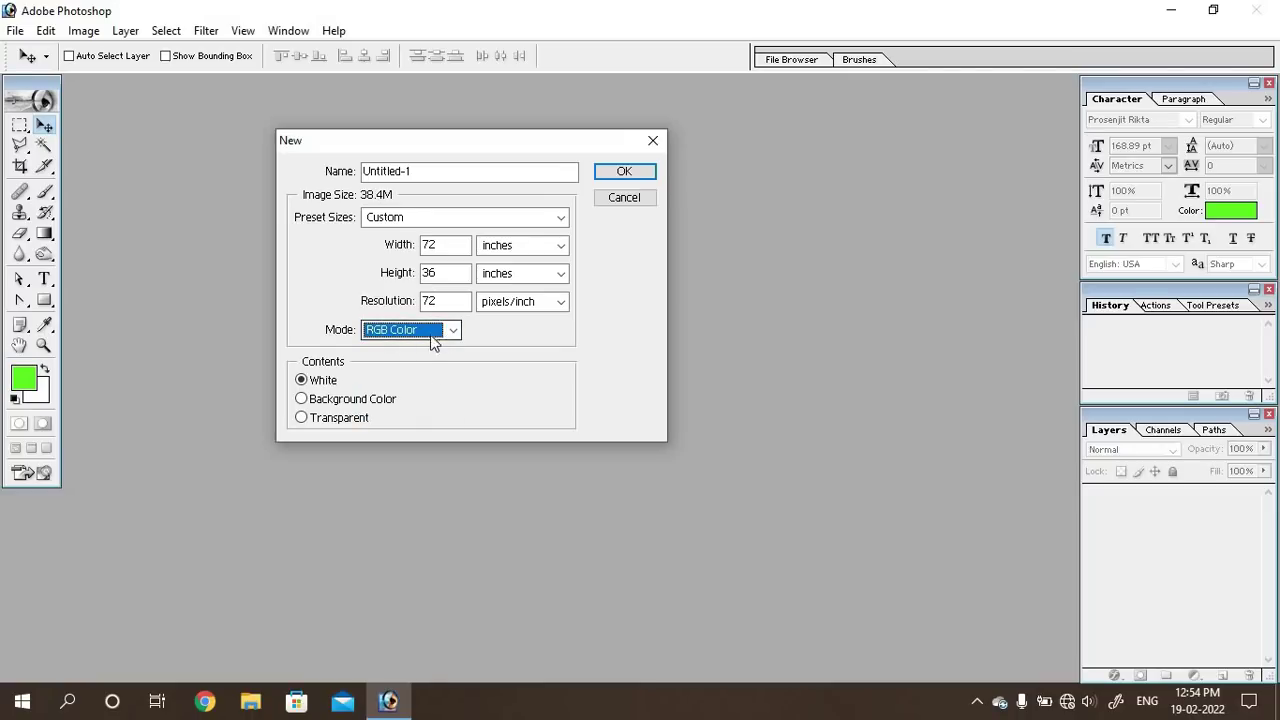
click(616, 171)
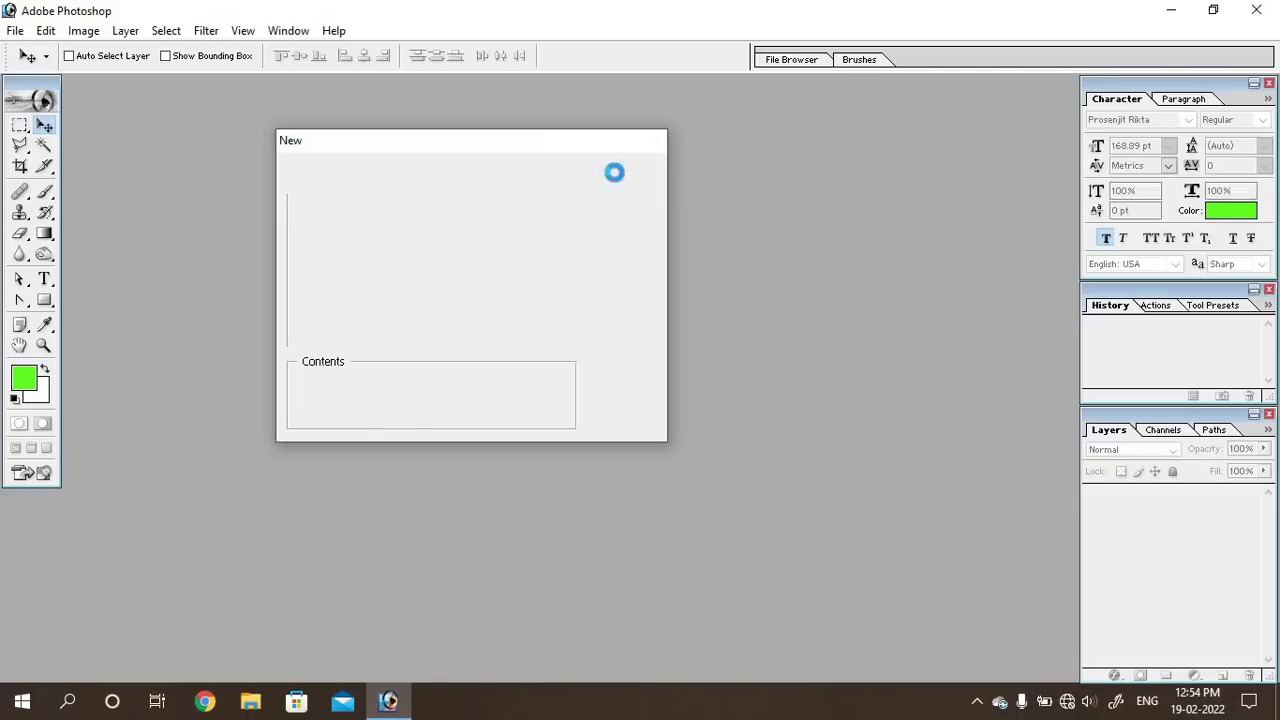
Open the background.jpg image
drag(909, 525, 998, 597)
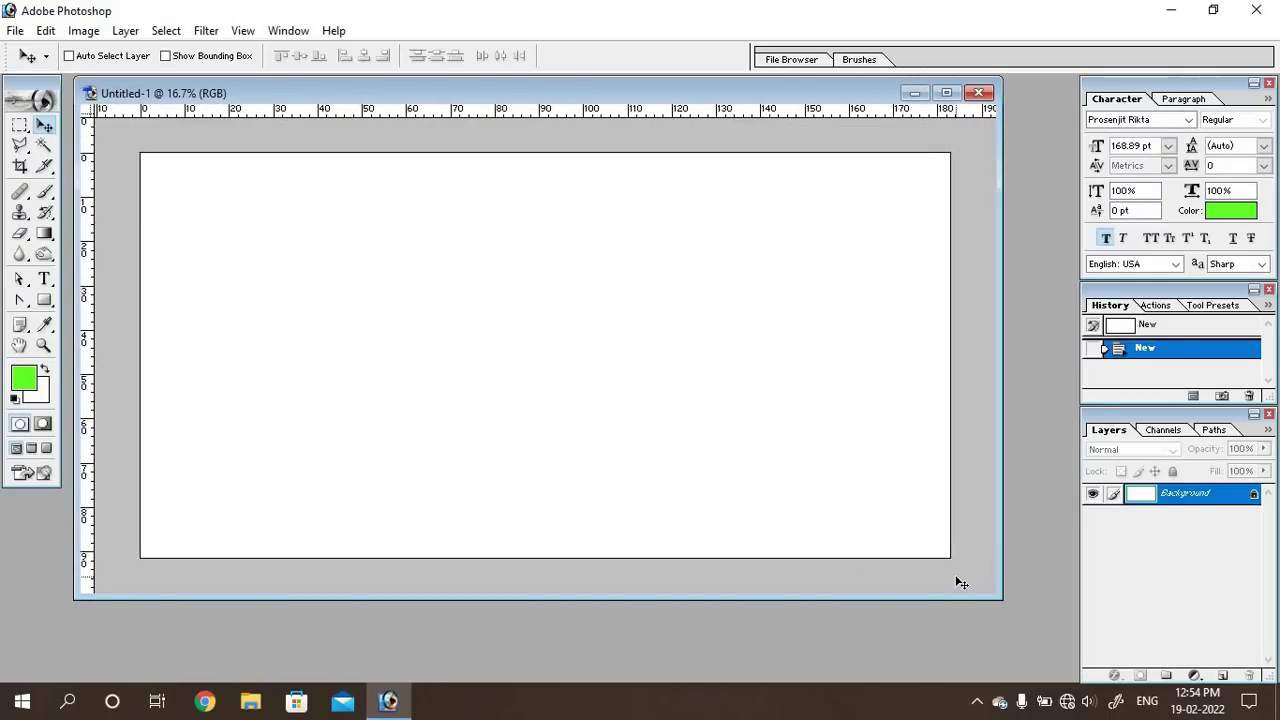
double_click(1028, 293)
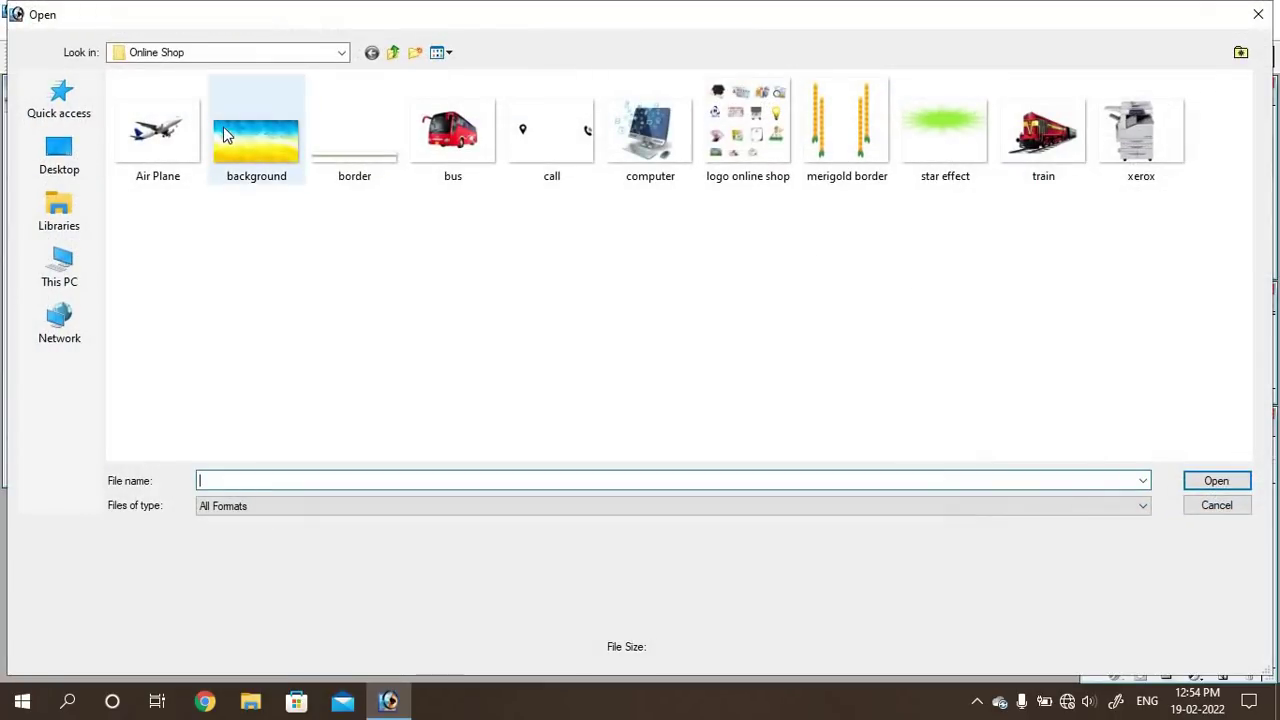
click(223, 130)
click(1200, 484)
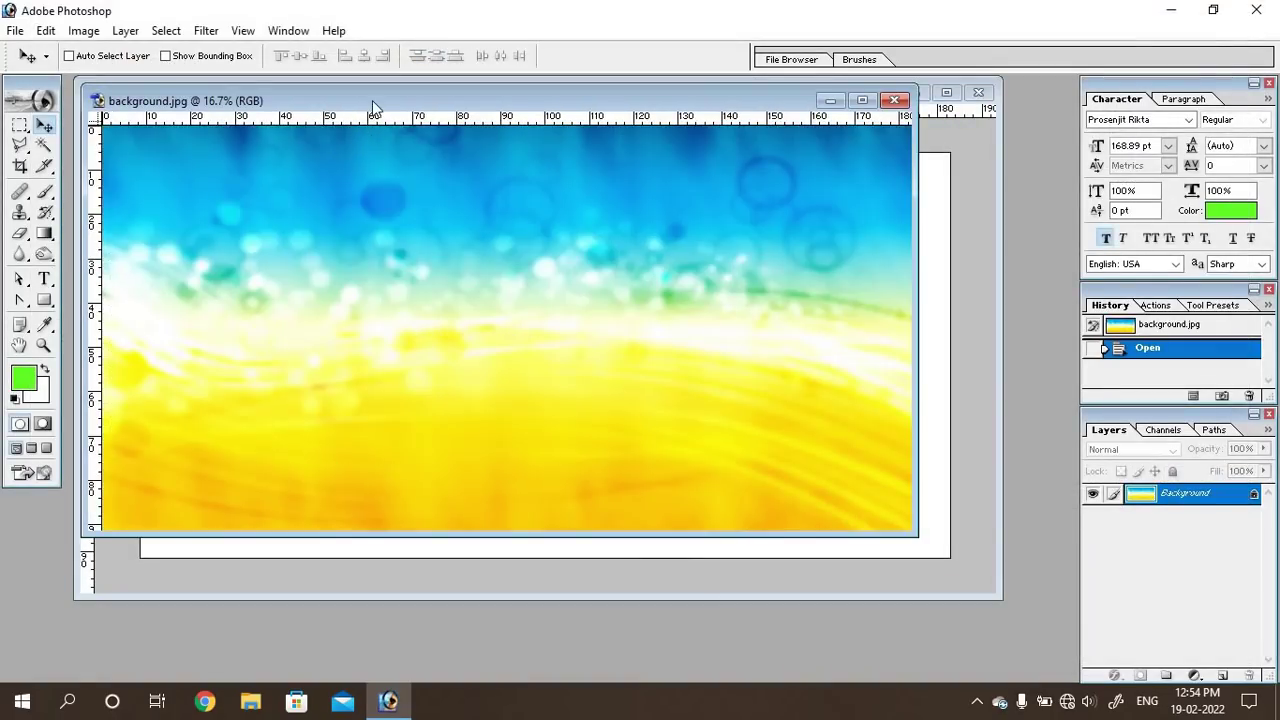
Drag background.jpg into the banner as Layer 1, close its window, and make it fill the canvas
drag(372, 100, 302, 242)
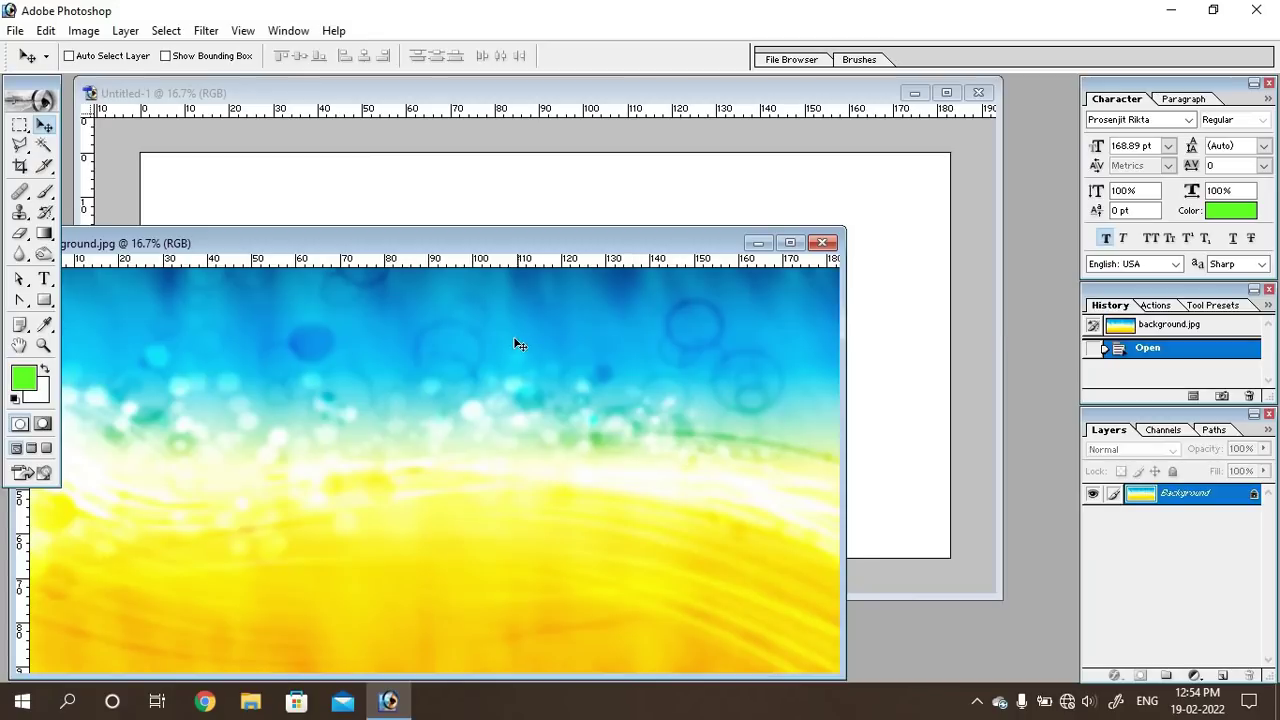
drag(593, 352, 883, 312)
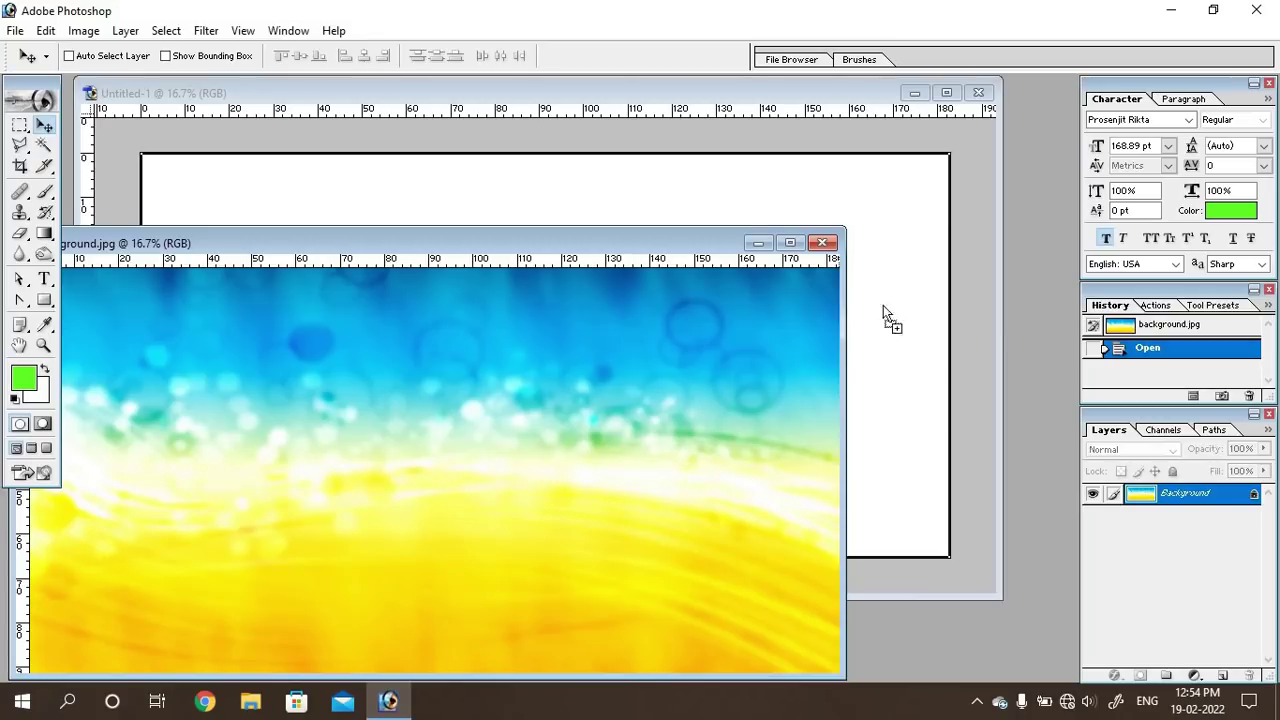
drag(881, 268, 883, 271)
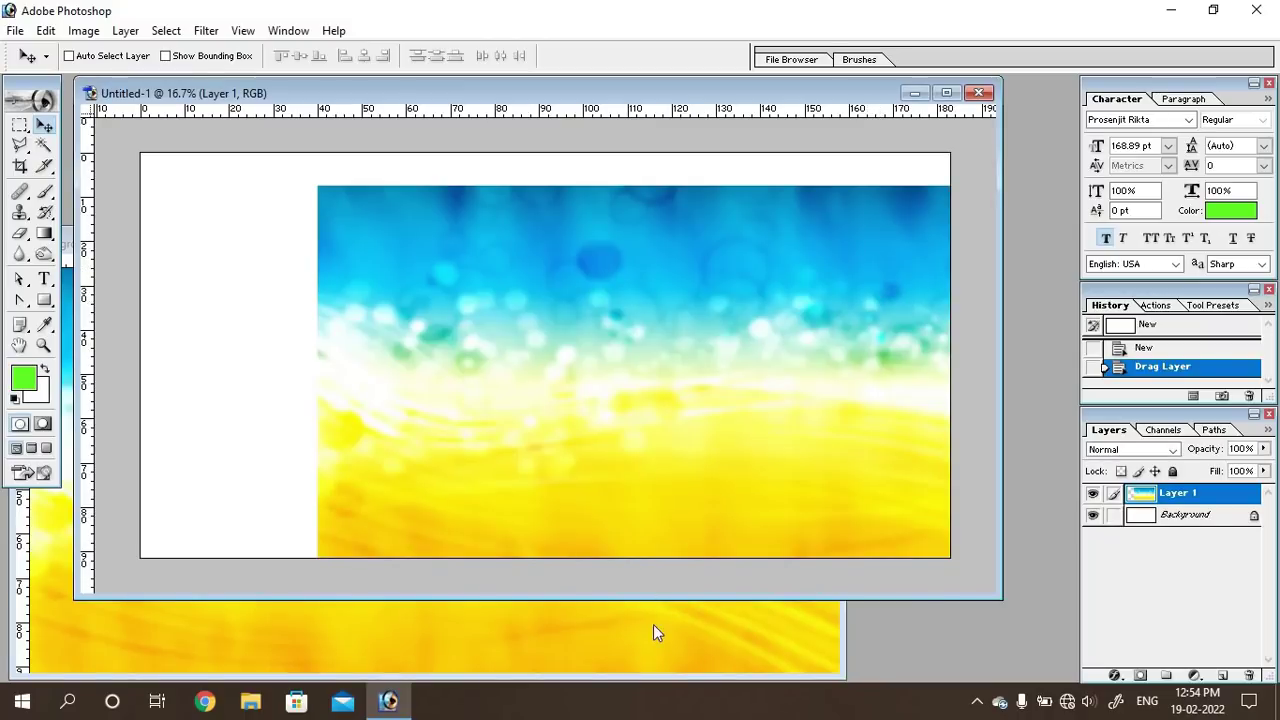
click(729, 633)
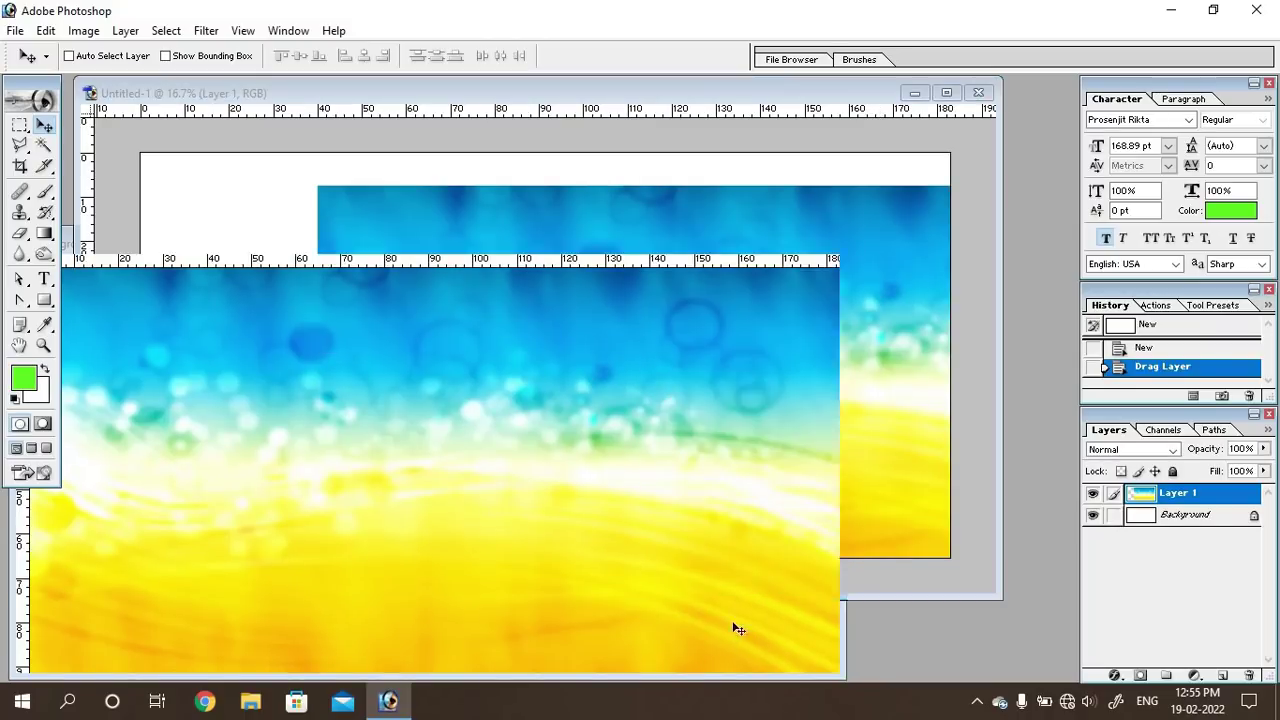
click(823, 242)
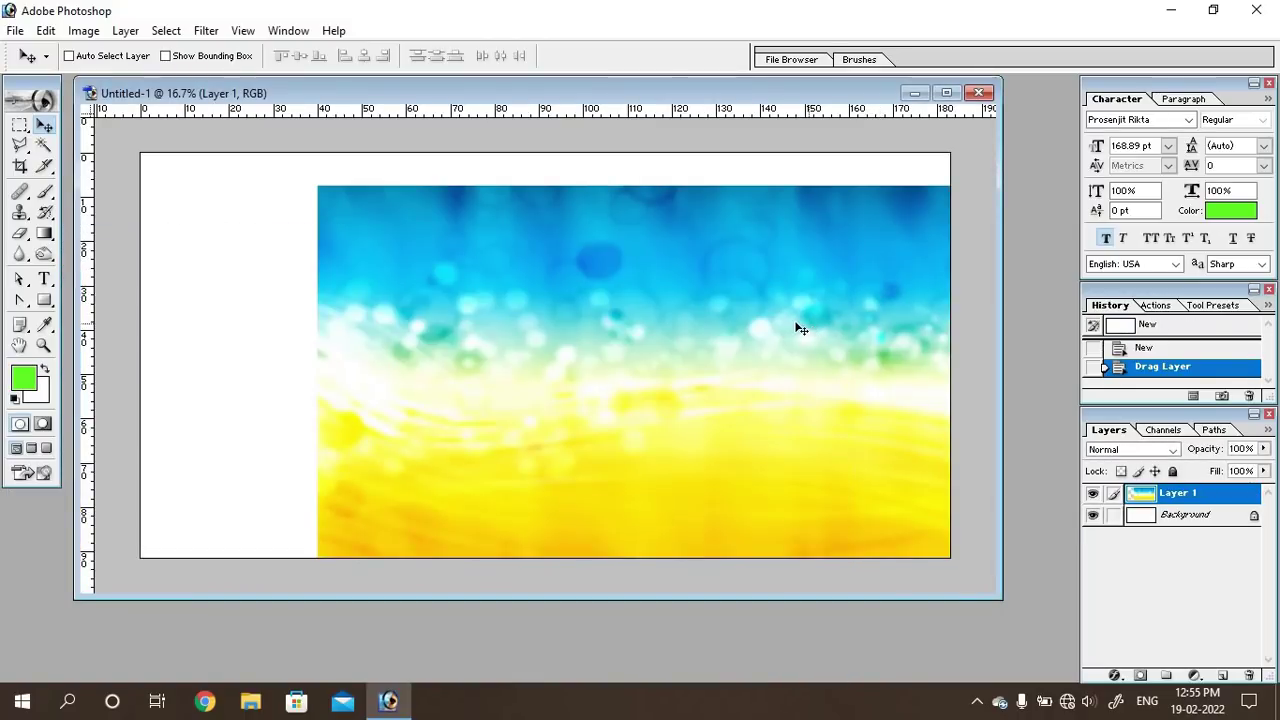
drag(760, 315, 610, 287)
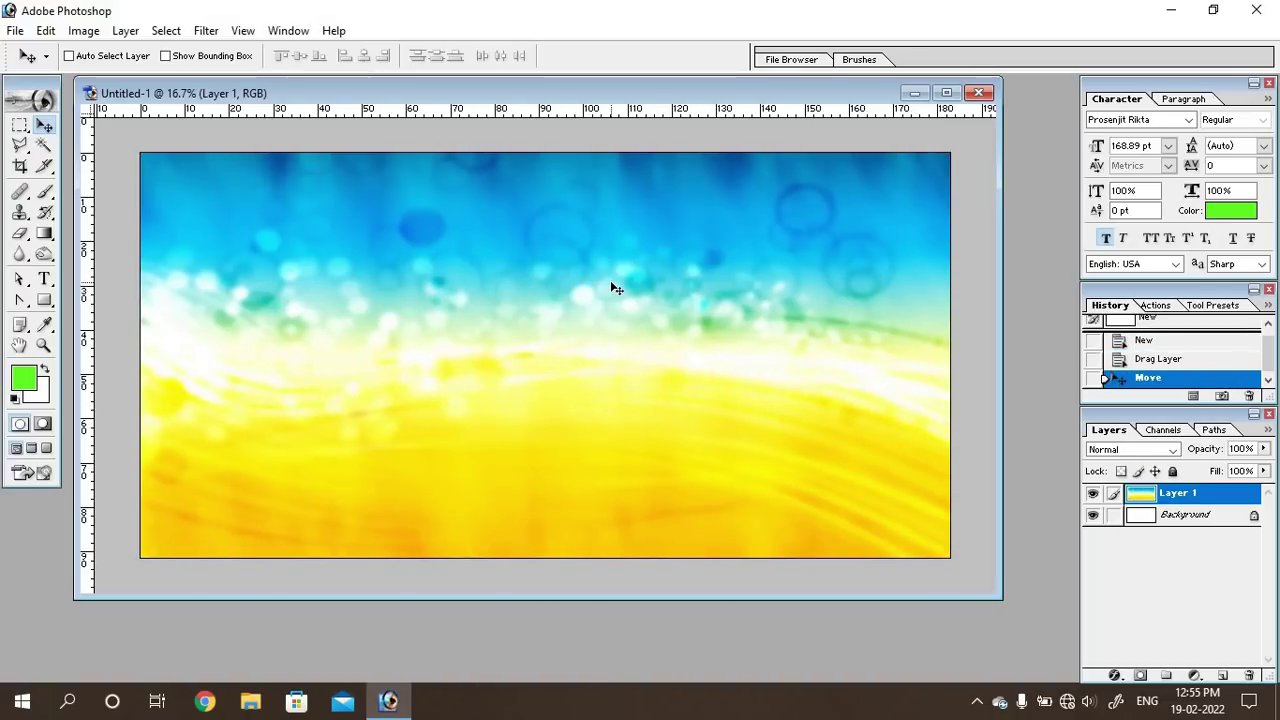
Apply a Gaussian Blur of about 20 pixels radius to the background layer
click(212, 32)
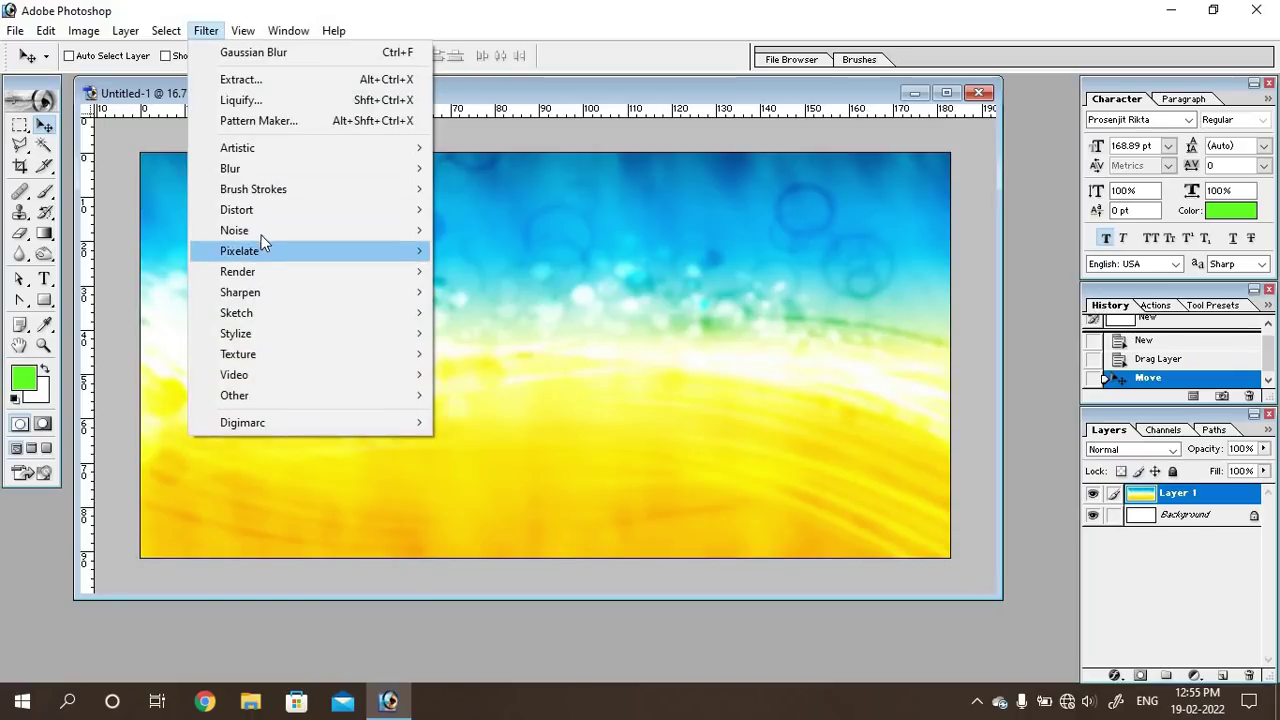
mouse_move(281, 168)
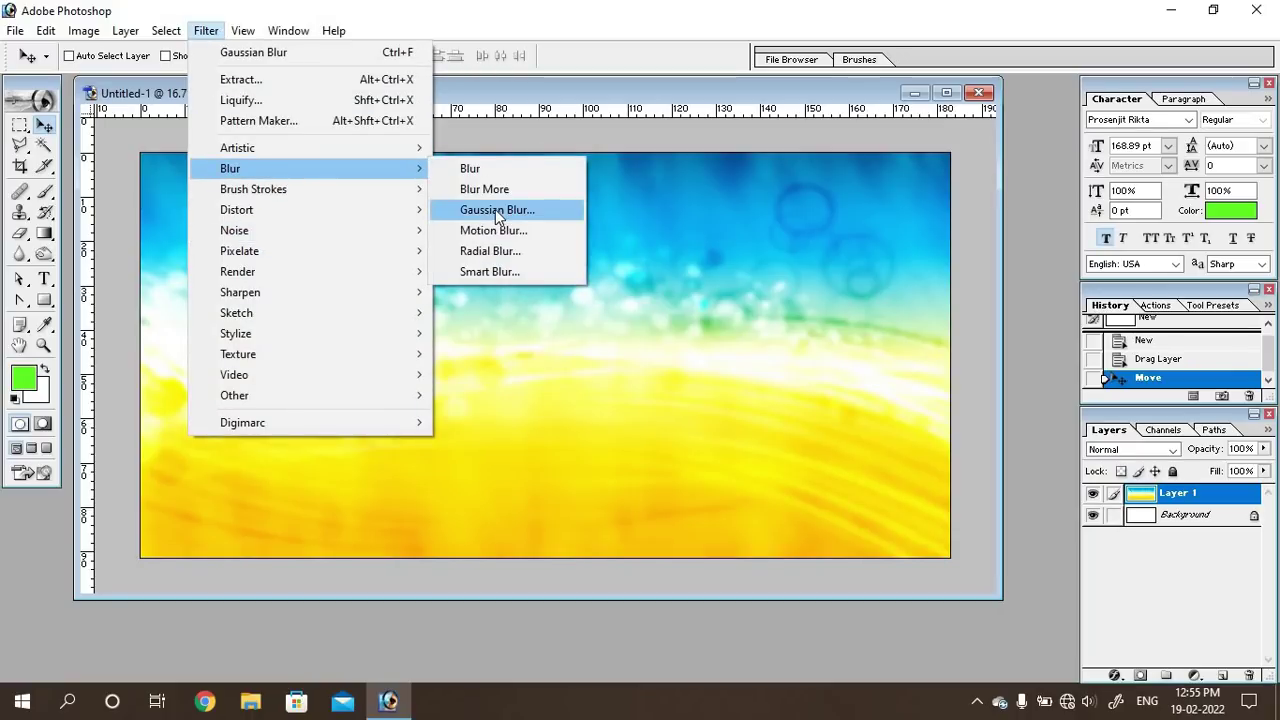
click(495, 209)
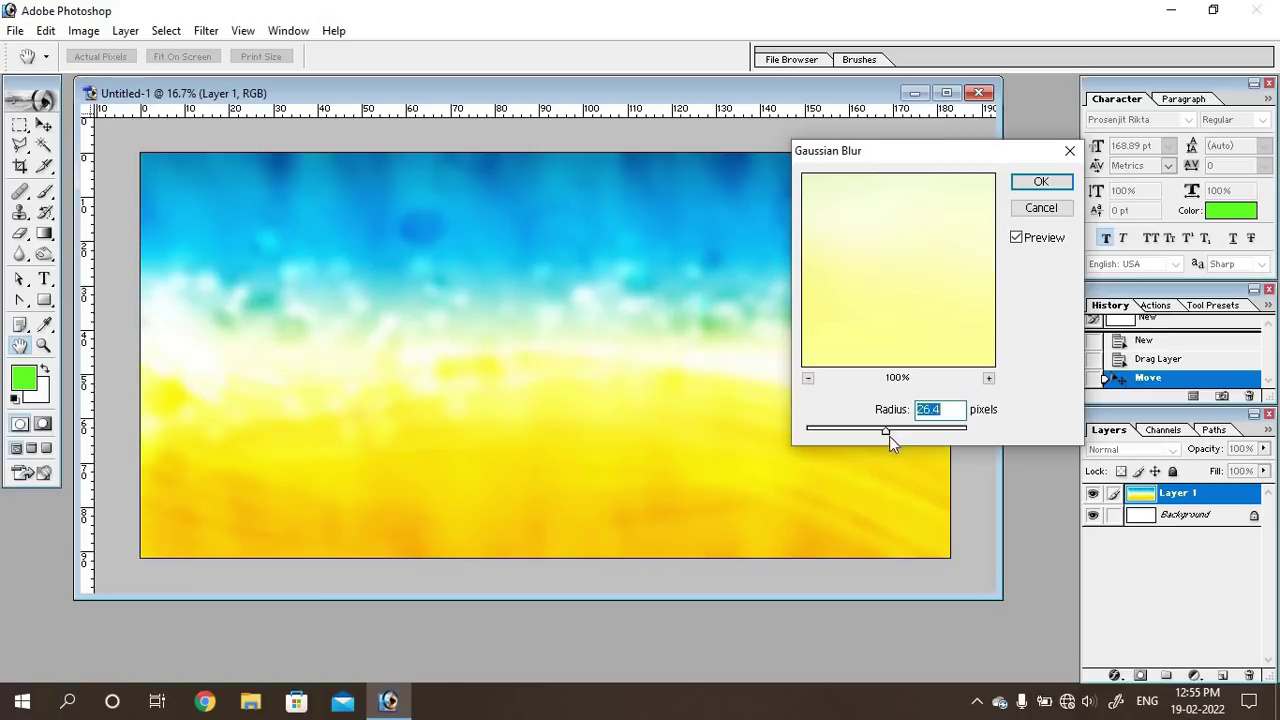
drag(886, 431, 881, 433)
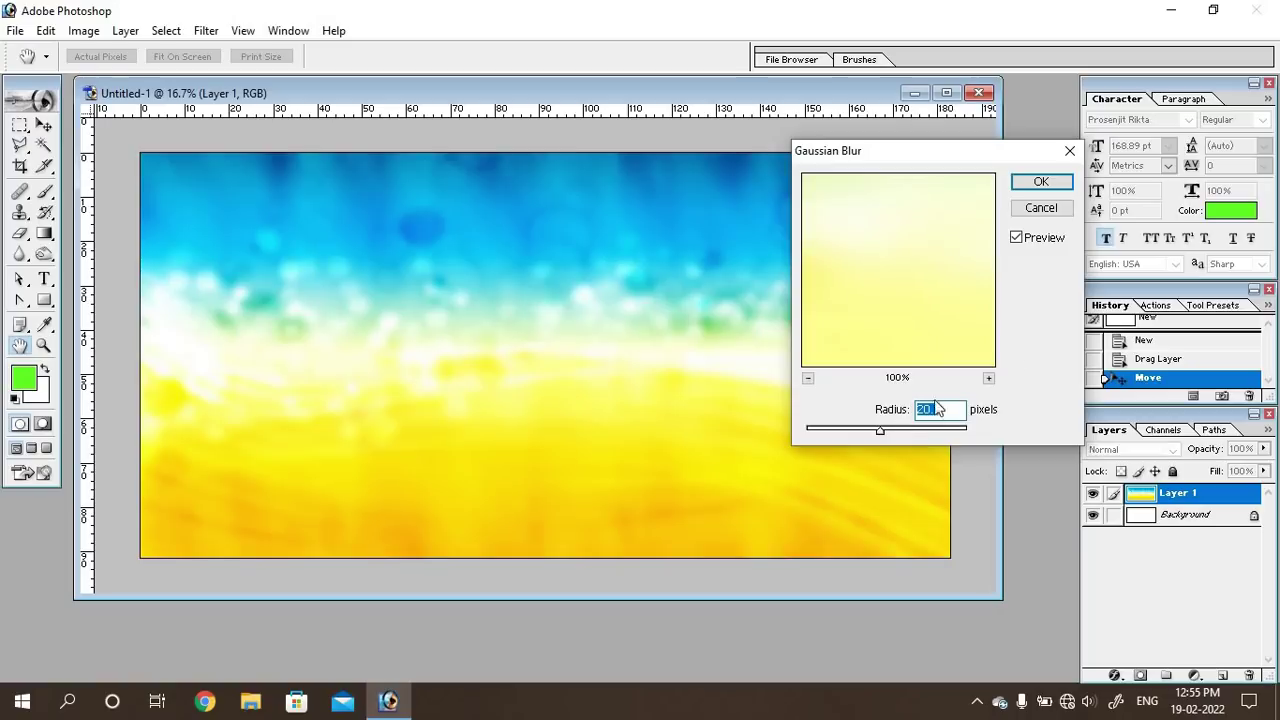
click(1040, 182)
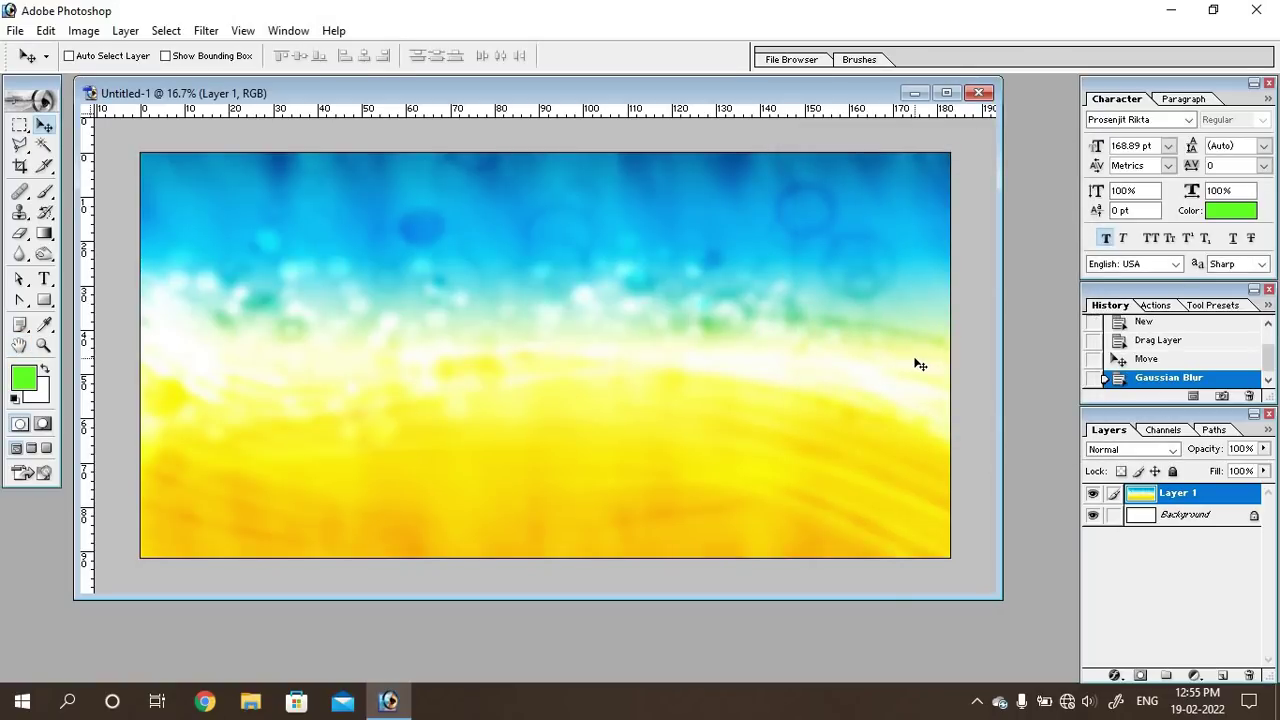
drag(1002, 330, 946, 312)
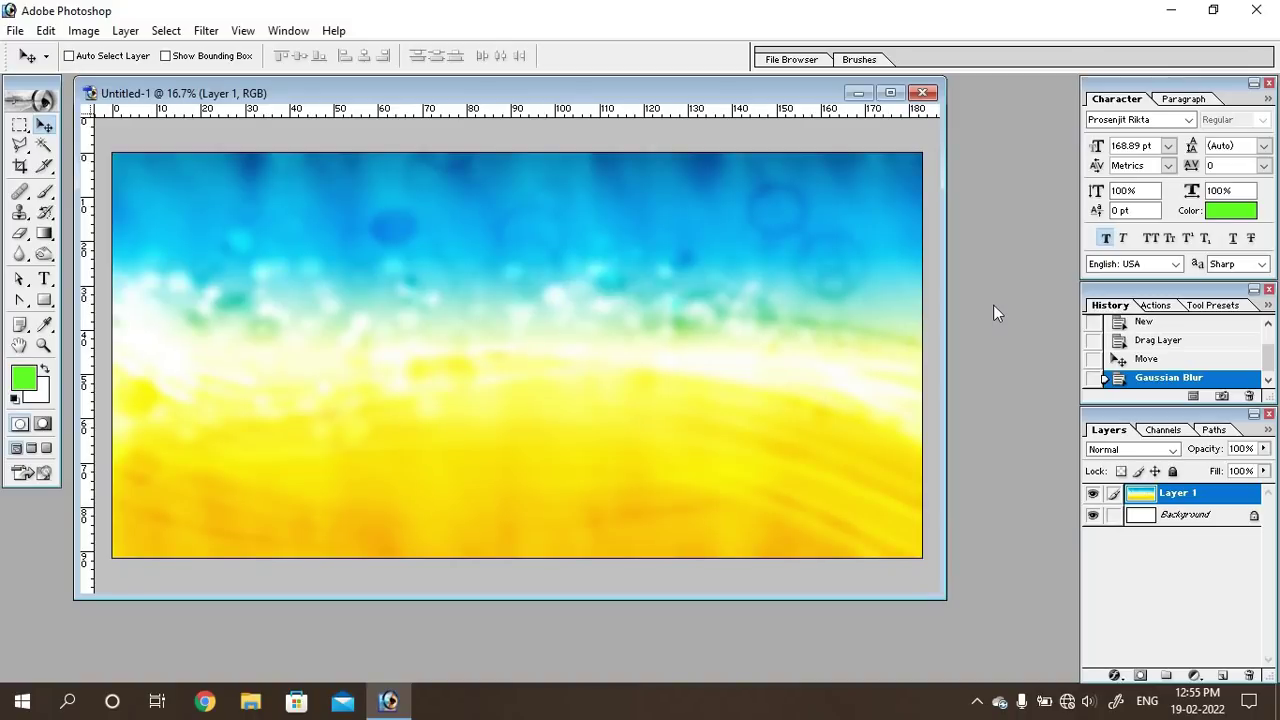
Open the garland border image, bring it into the banner as Layer 2, and close its window
key(ctrl+o)
click(349, 157)
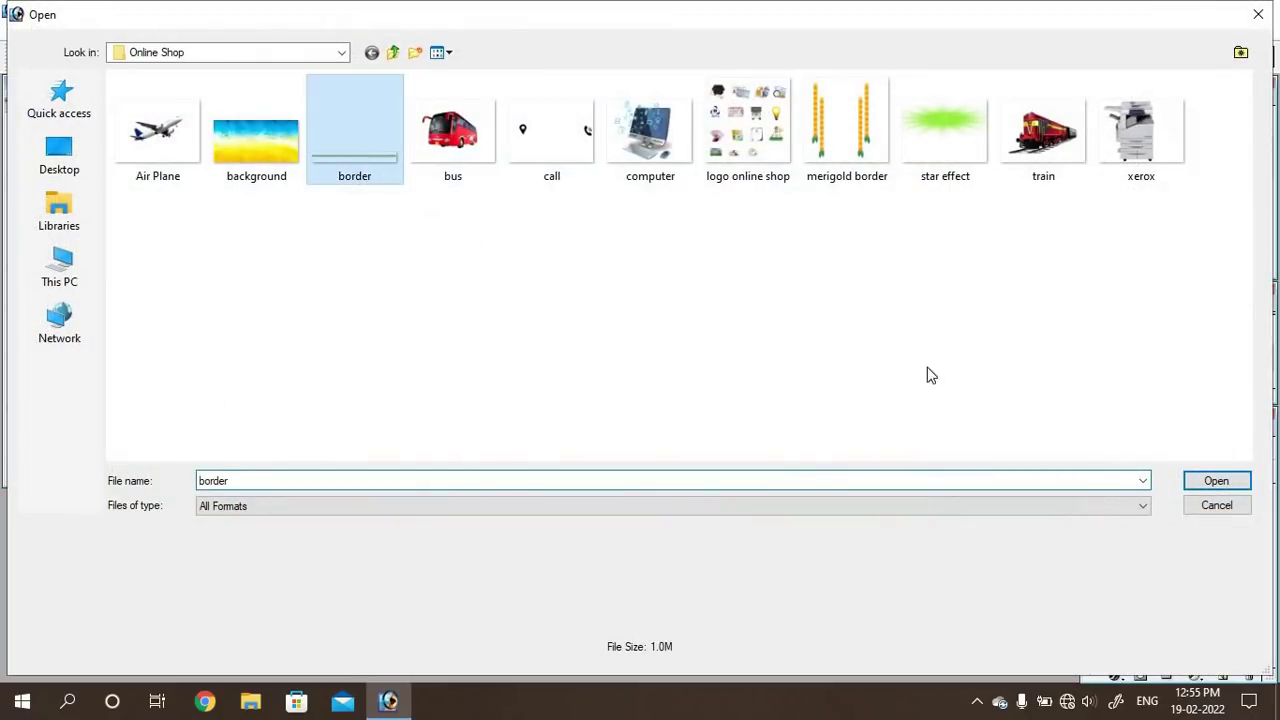
click(1215, 480)
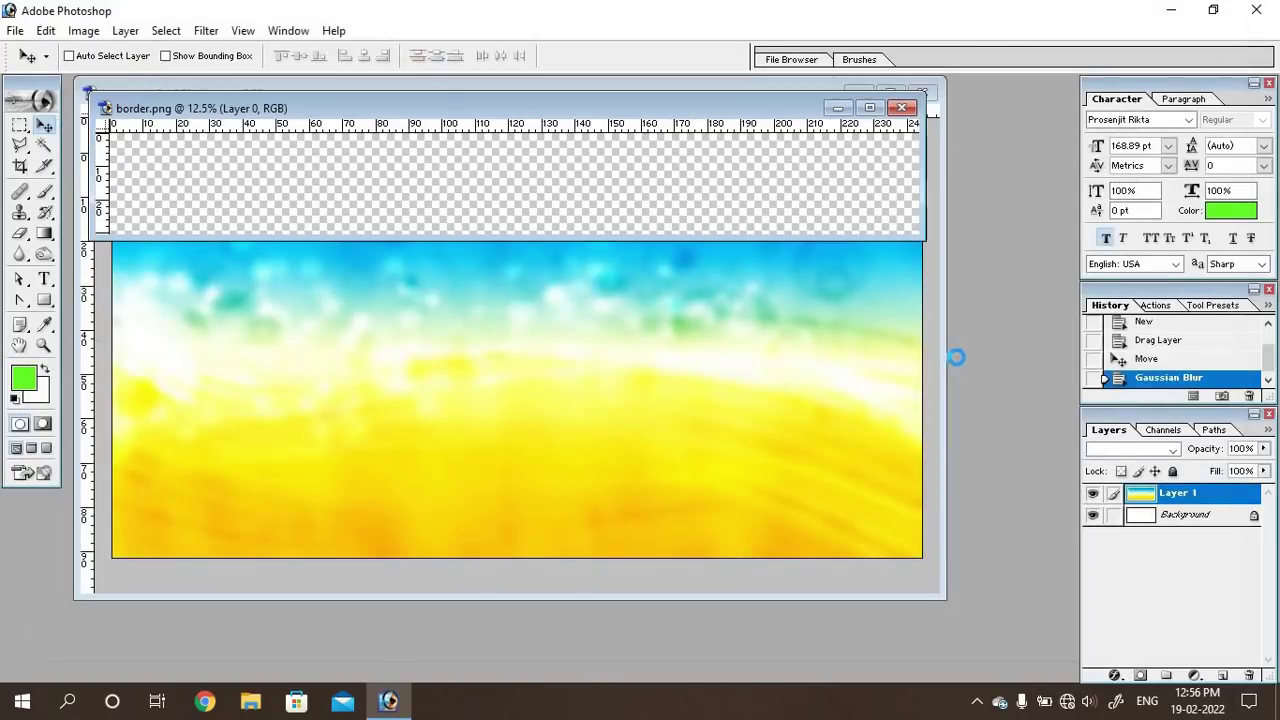
drag(750, 108, 835, 345)
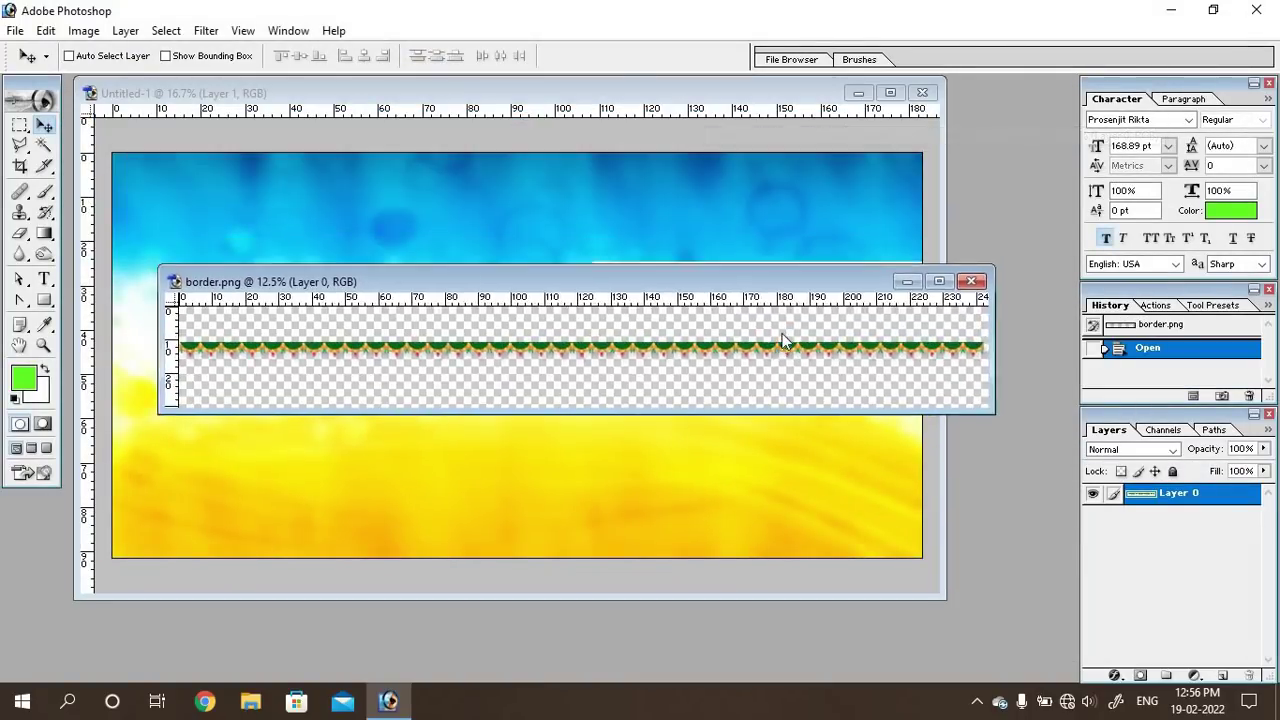
mouse_move(750, 430)
mouse_down()
mouse_move(568, 330)
mouse_move(573, 260)
mouse_up()
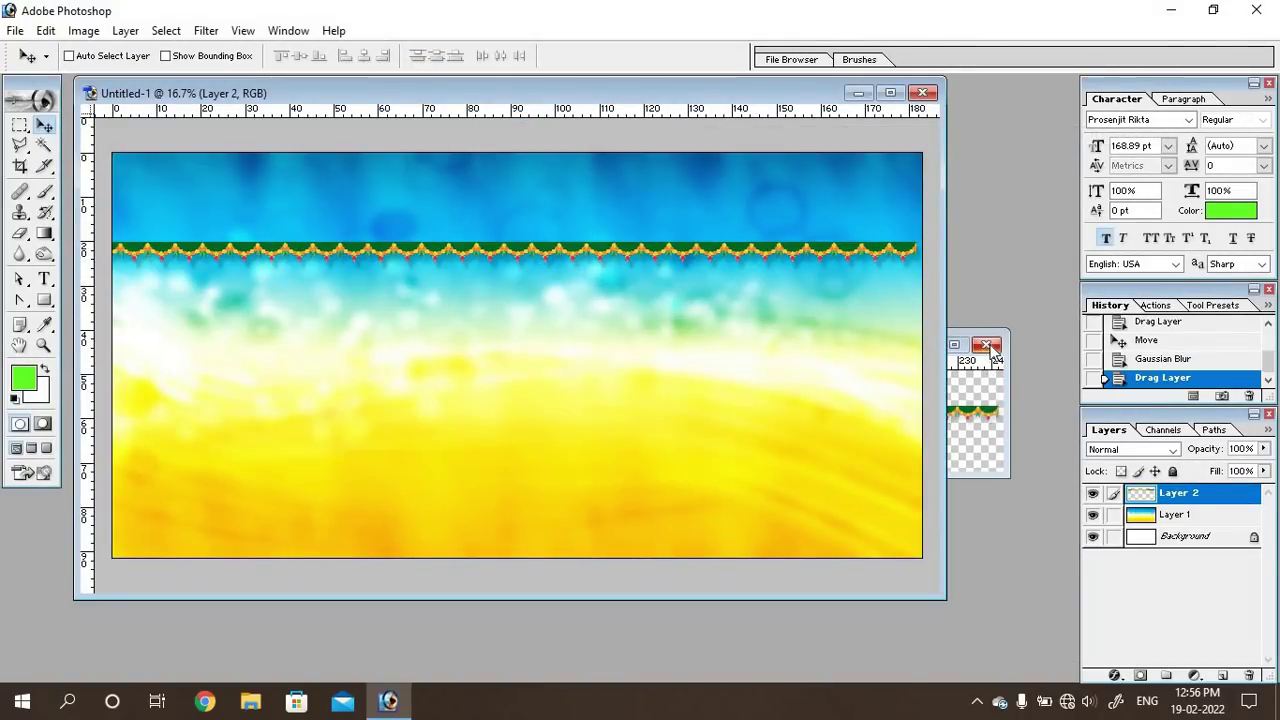
click(986, 344)
drag(512, 279, 522, 174)
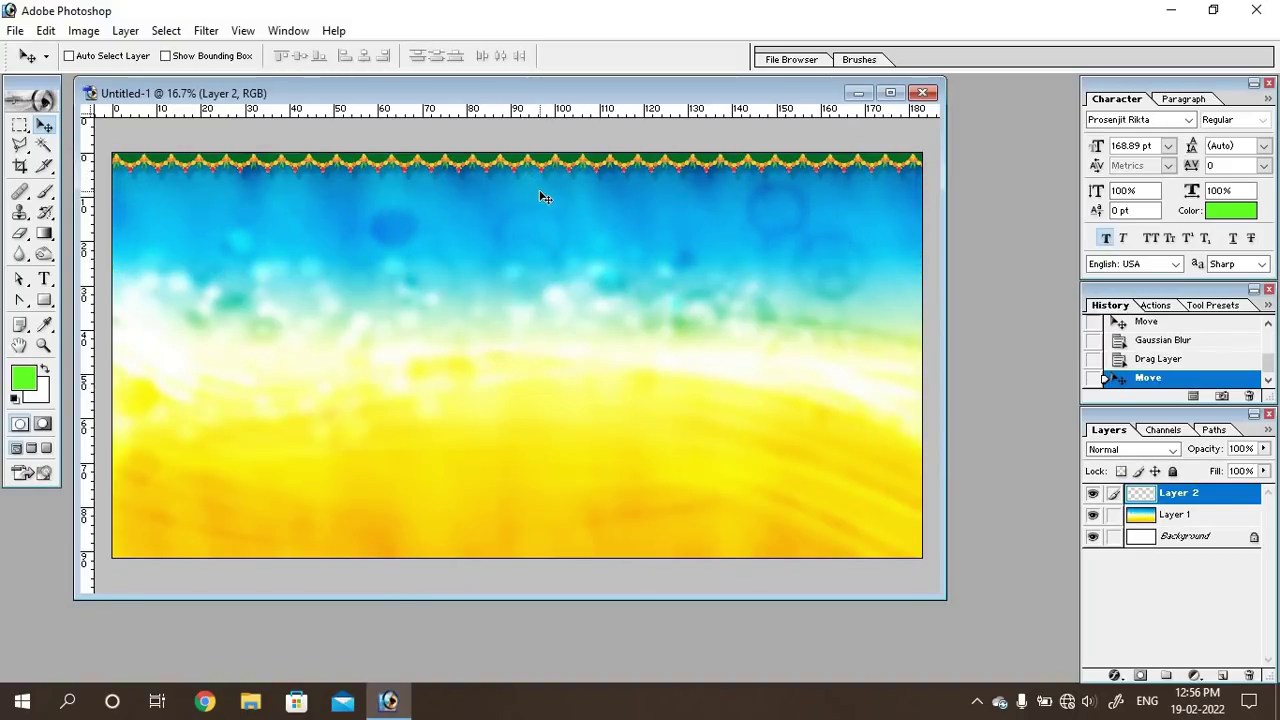
Enlarge the garland border with Free Transform and set it flush along the top edge
key(ctrl+t)
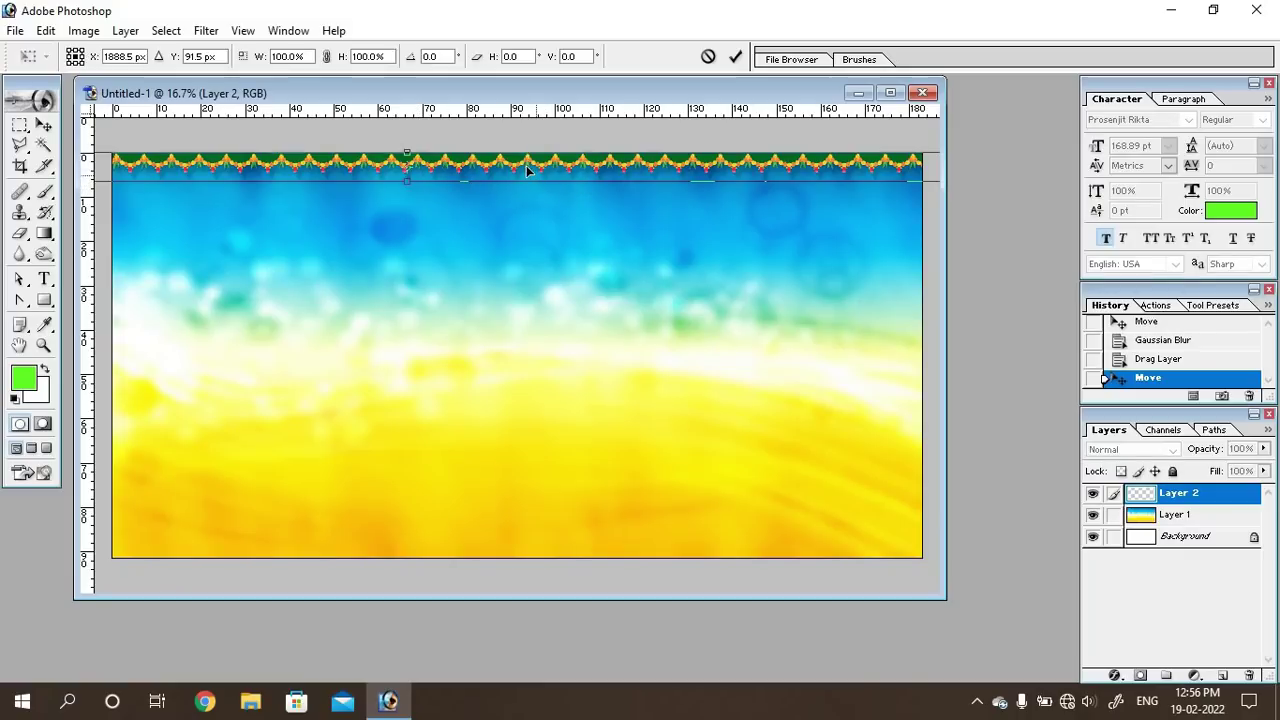
drag(564, 181, 764, 218)
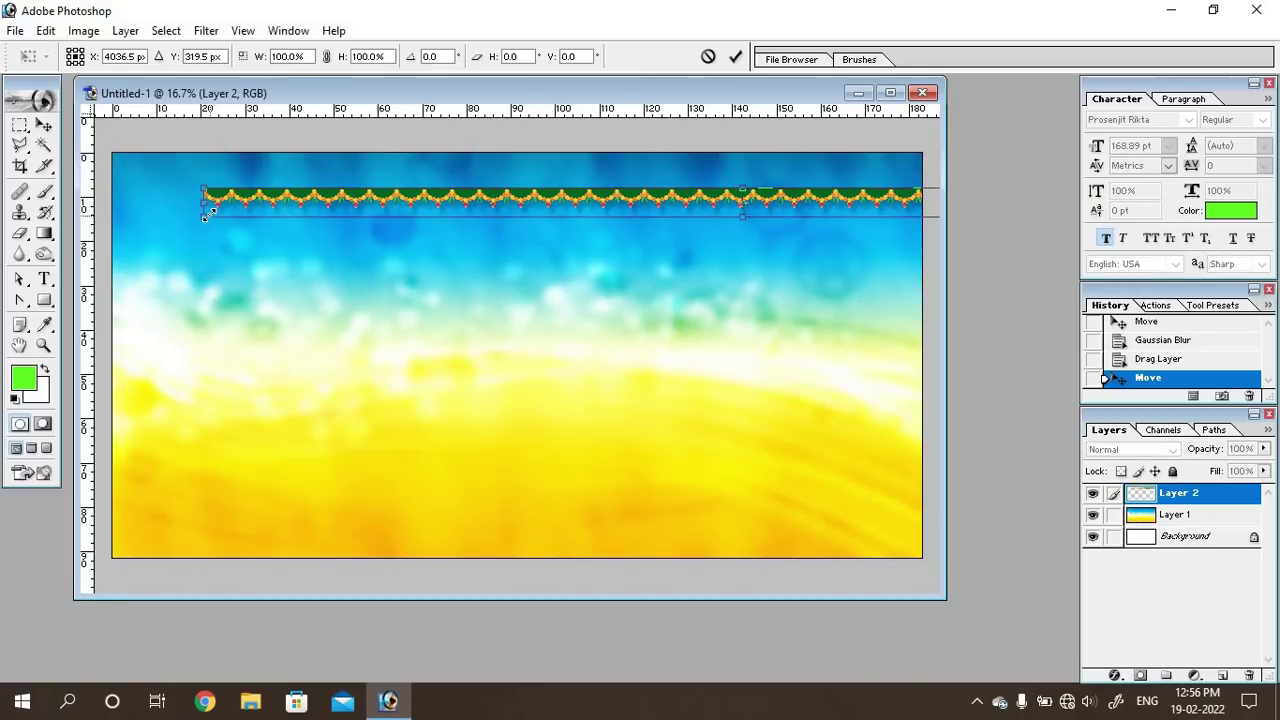
drag(205, 217, 120, 229)
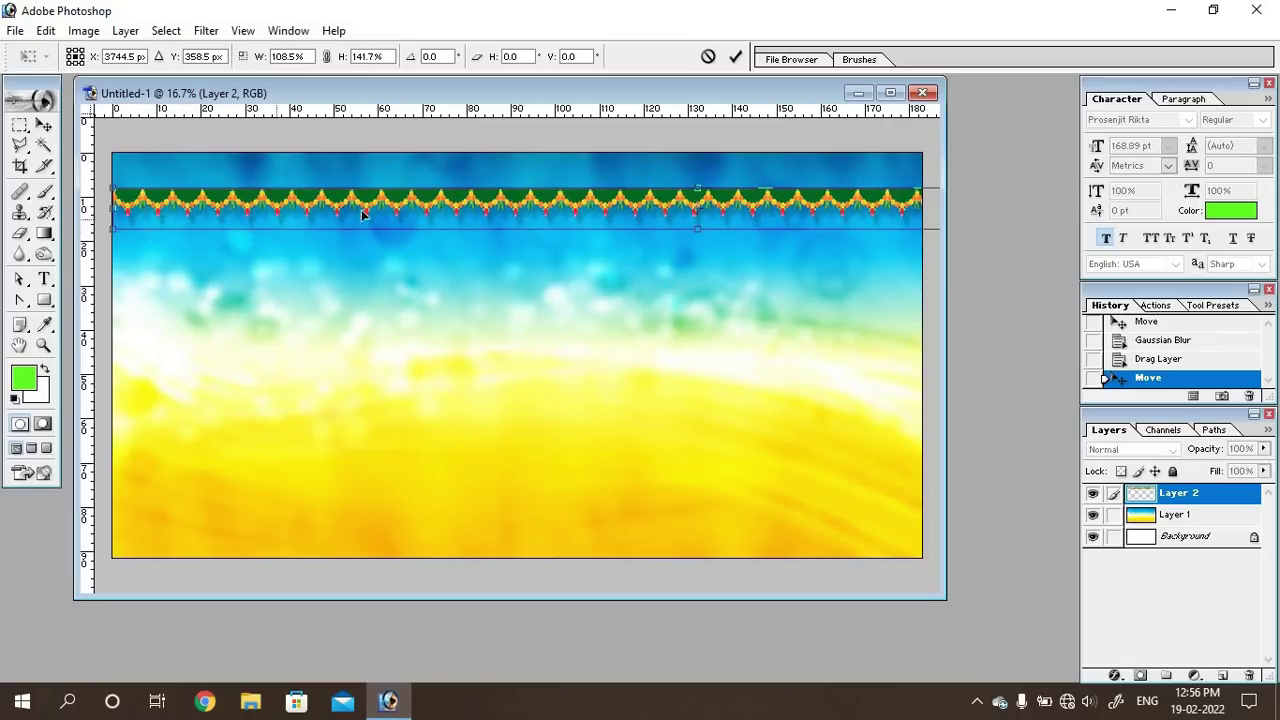
drag(466, 208, 448, 175)
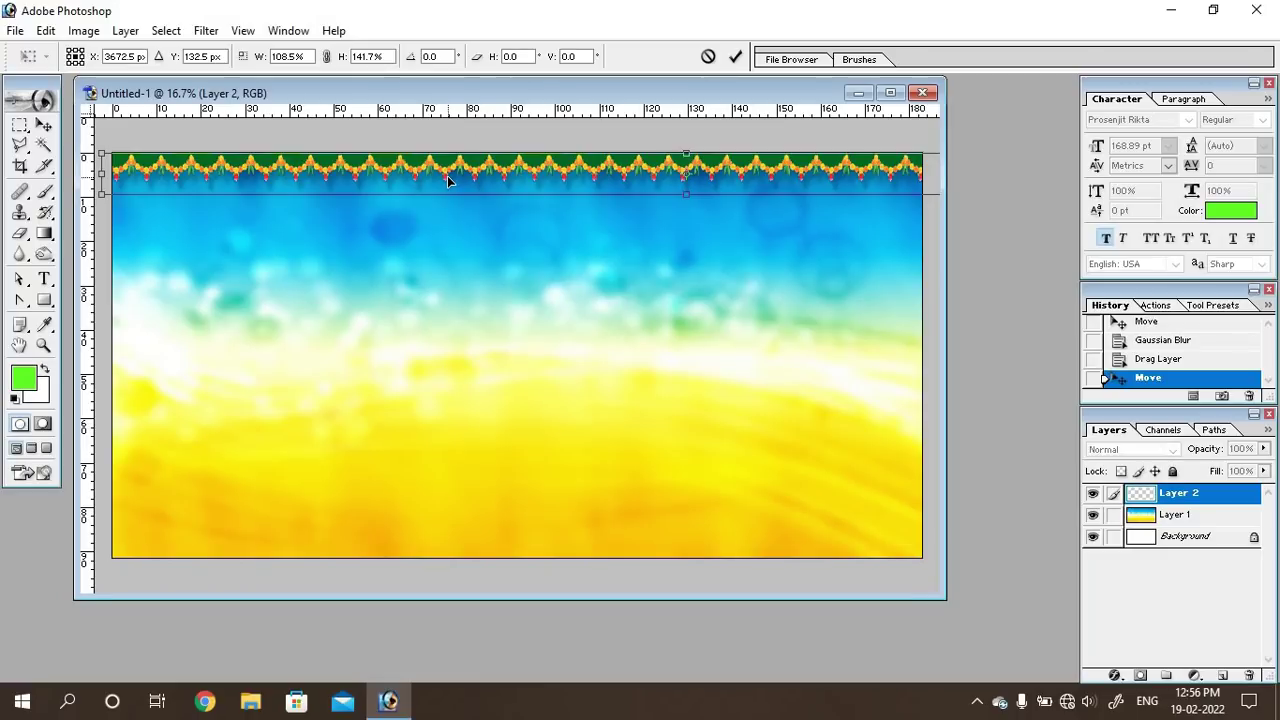
key(Return)
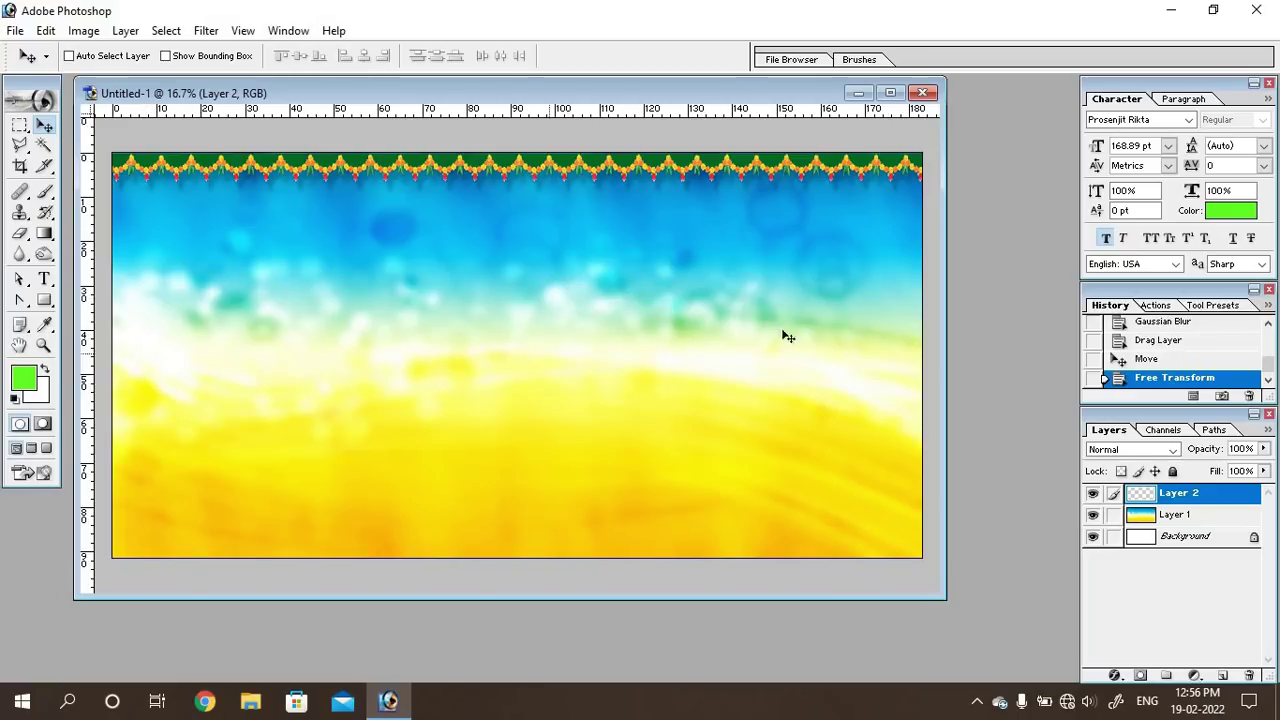
Open the merigold border image
key(ctrl+o)
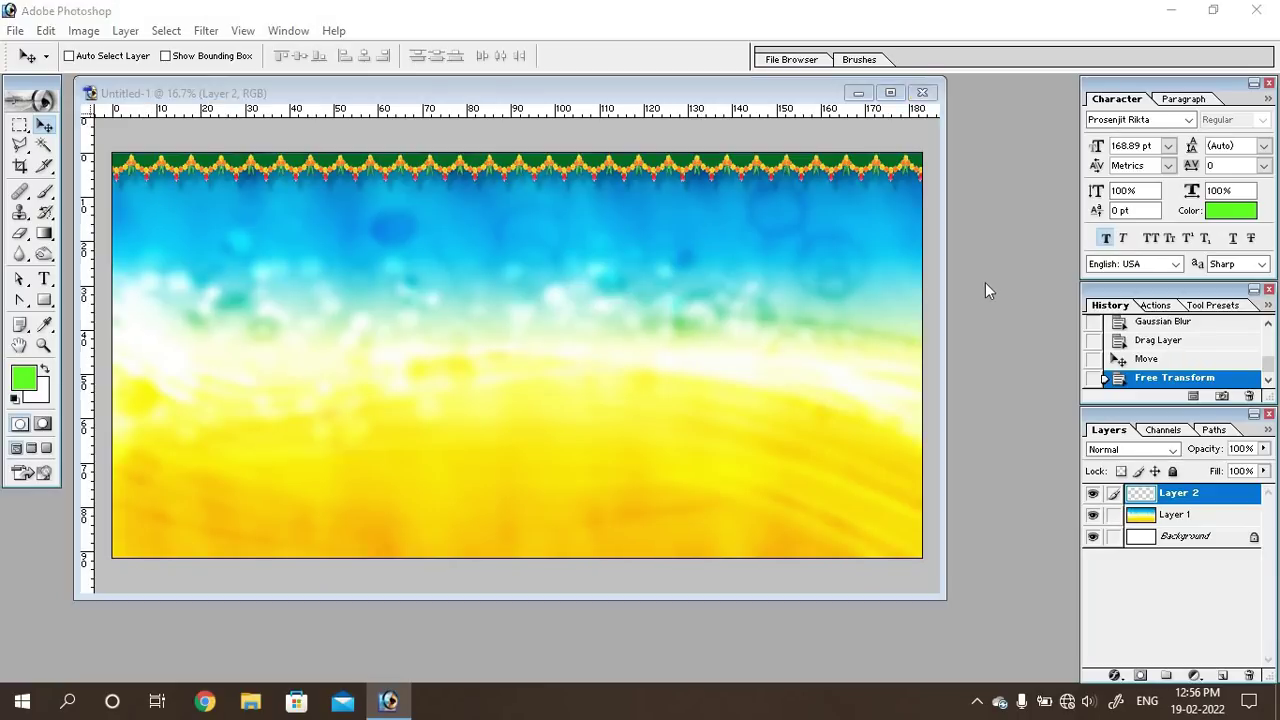
click(835, 125)
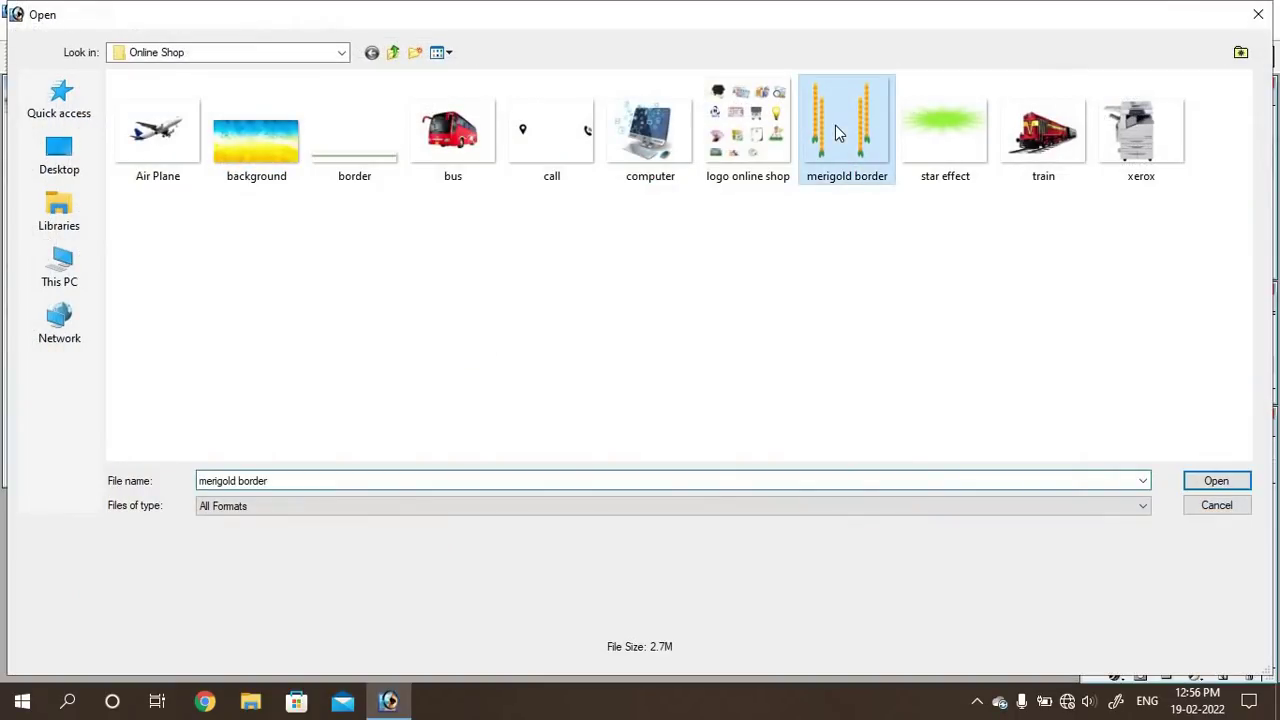
click(1214, 481)
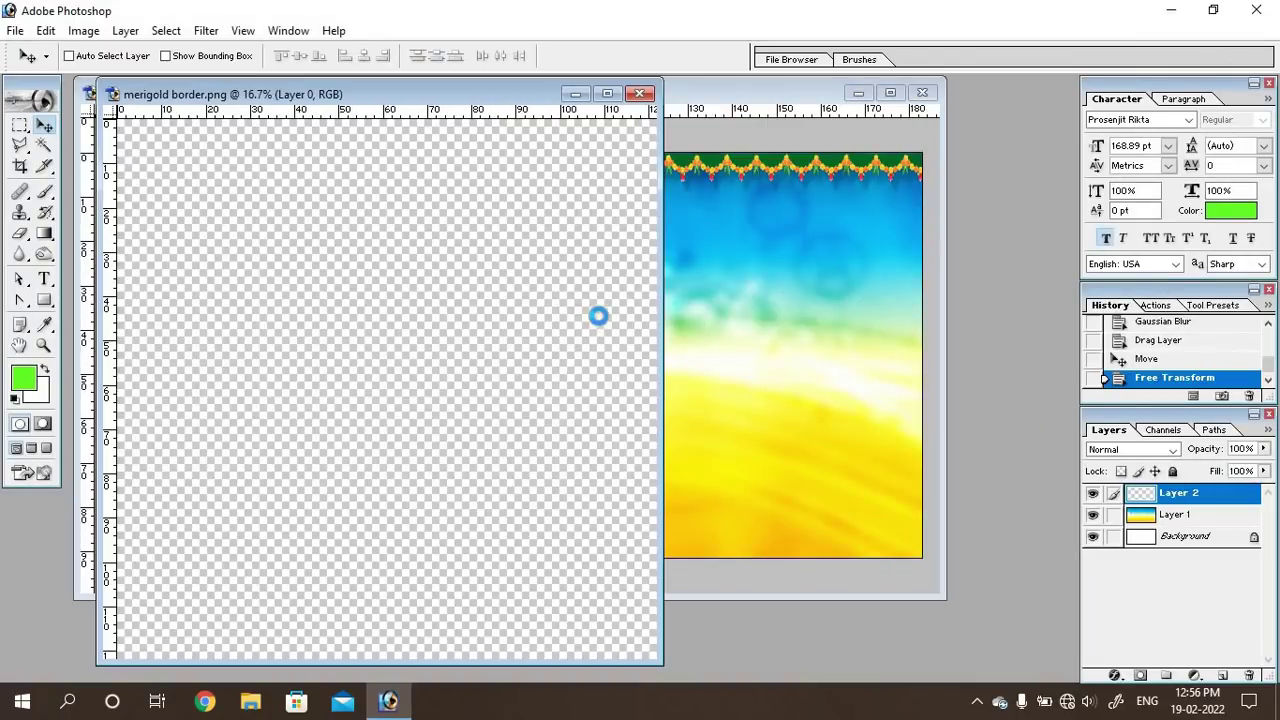
Delete the uneven top band of garlands, then select the left garland pair
click(20, 125)
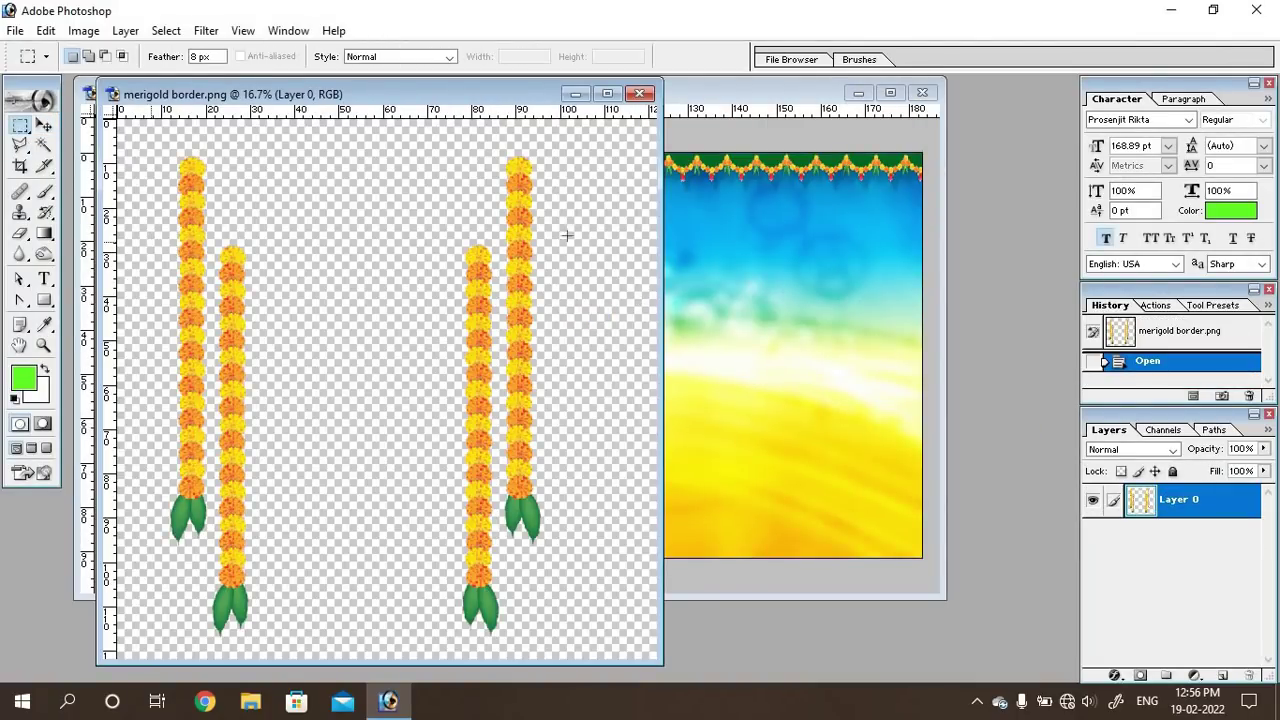
drag(150, 243, 622, 137)
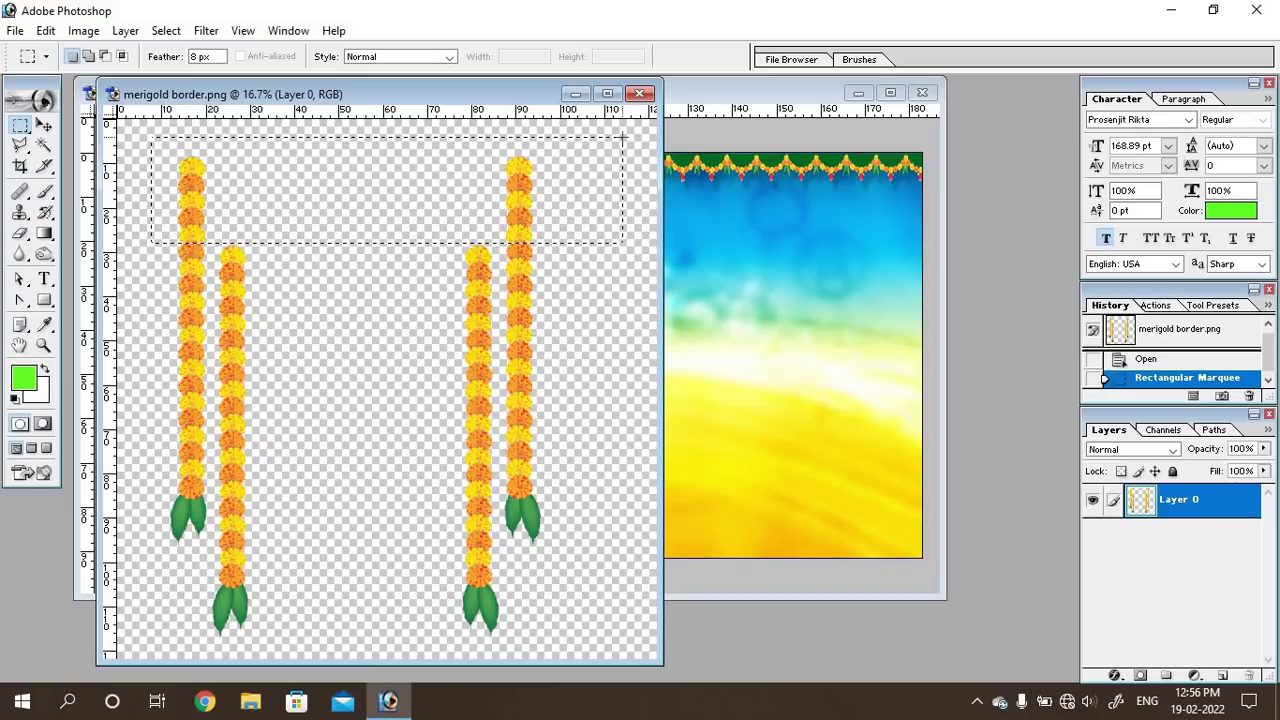
key(Delete)
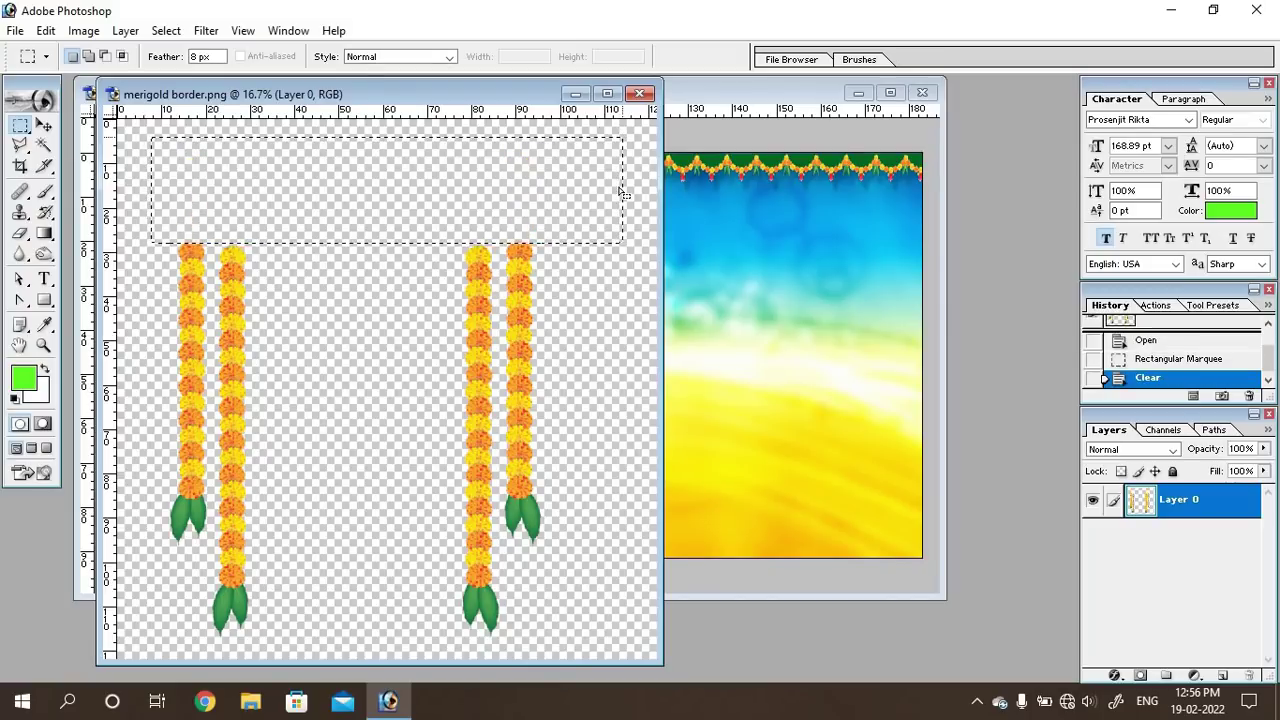
key(ctrl+d)
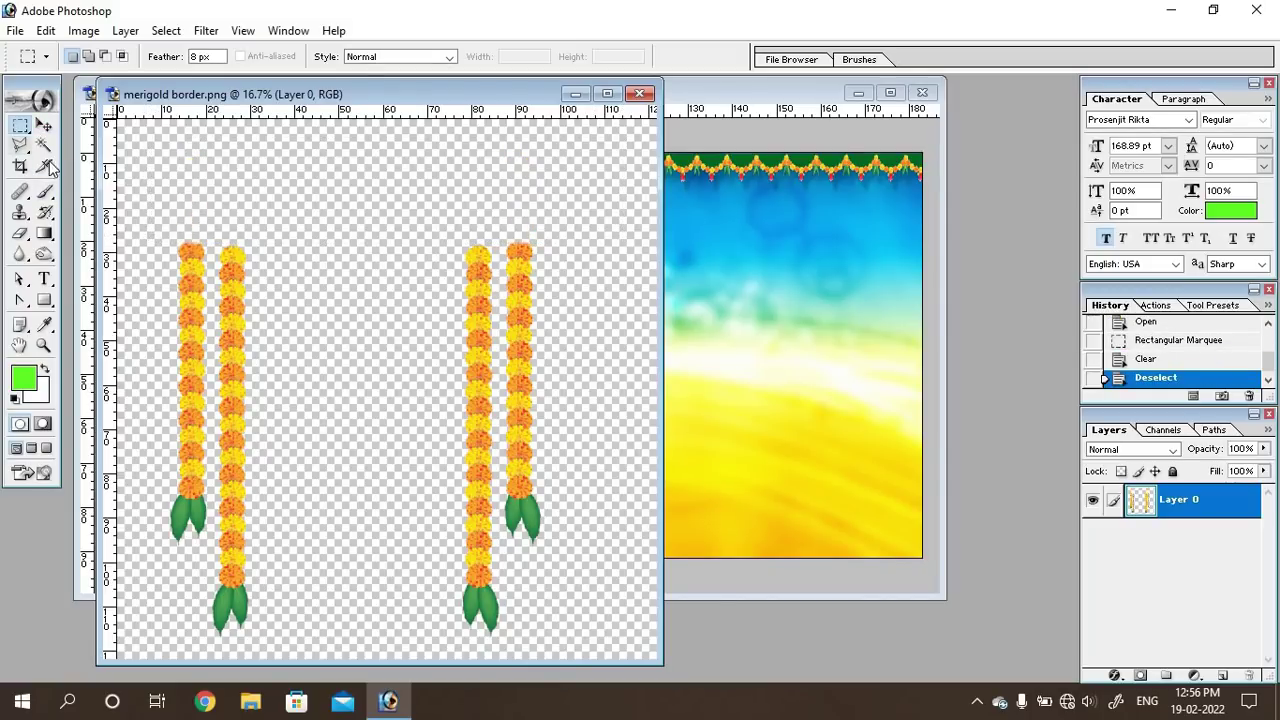
drag(141, 235, 293, 485)
drag(304, 578, 281, 645)
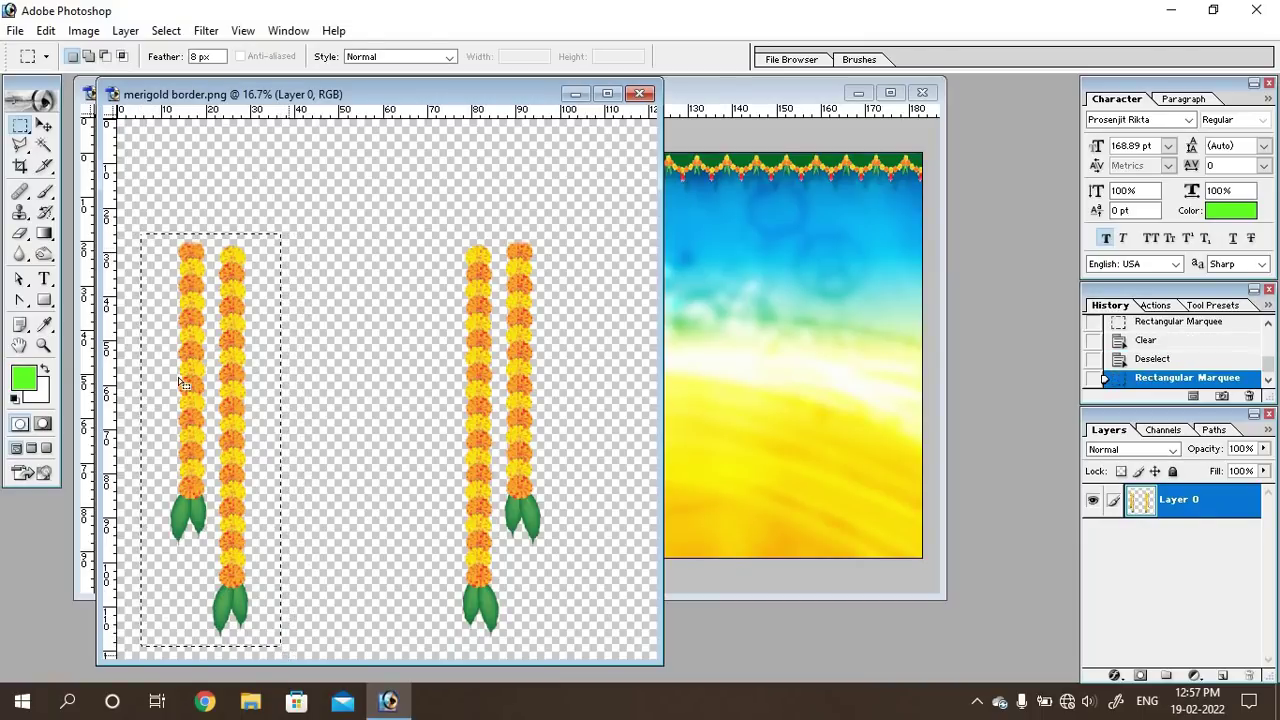
Copy the left garland pair into the banner as Layer 3, scaled down at the top-left corner
click(44, 125)
mouse_move(195, 373)
mouse_down()
mouse_move(788, 313)
mouse_move(262, 303)
mouse_up()
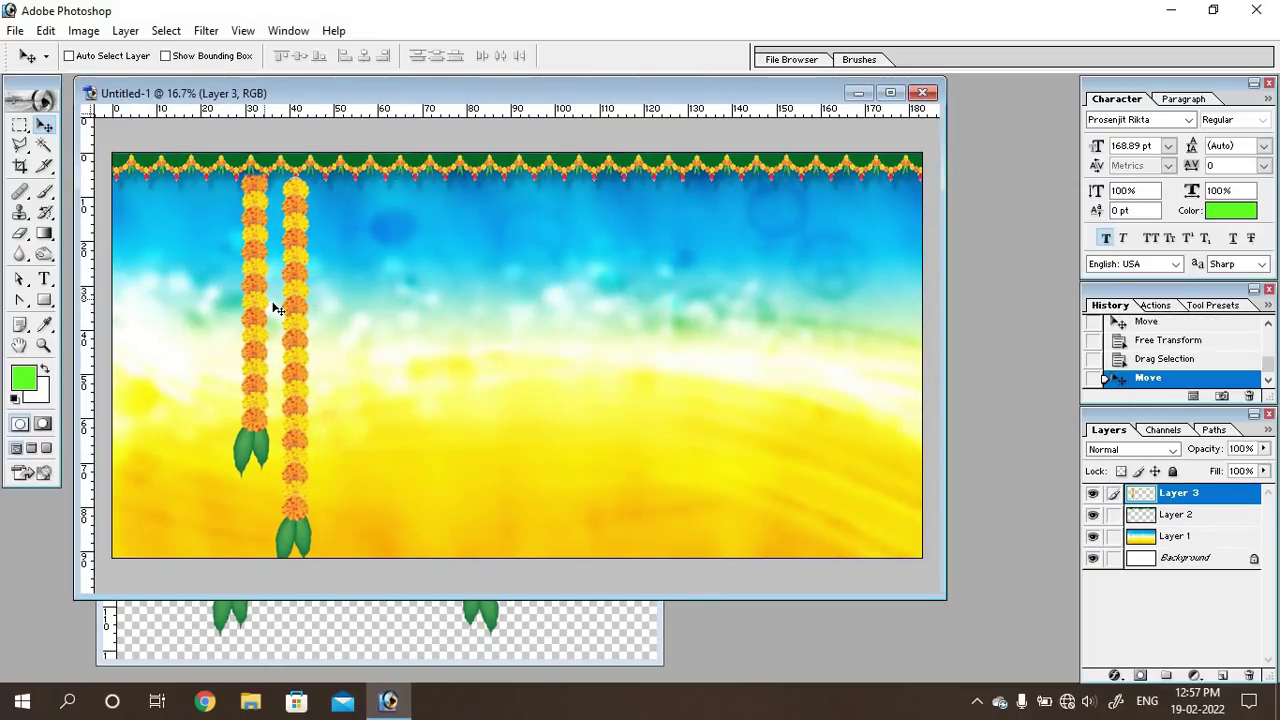
key(ctrl+t)
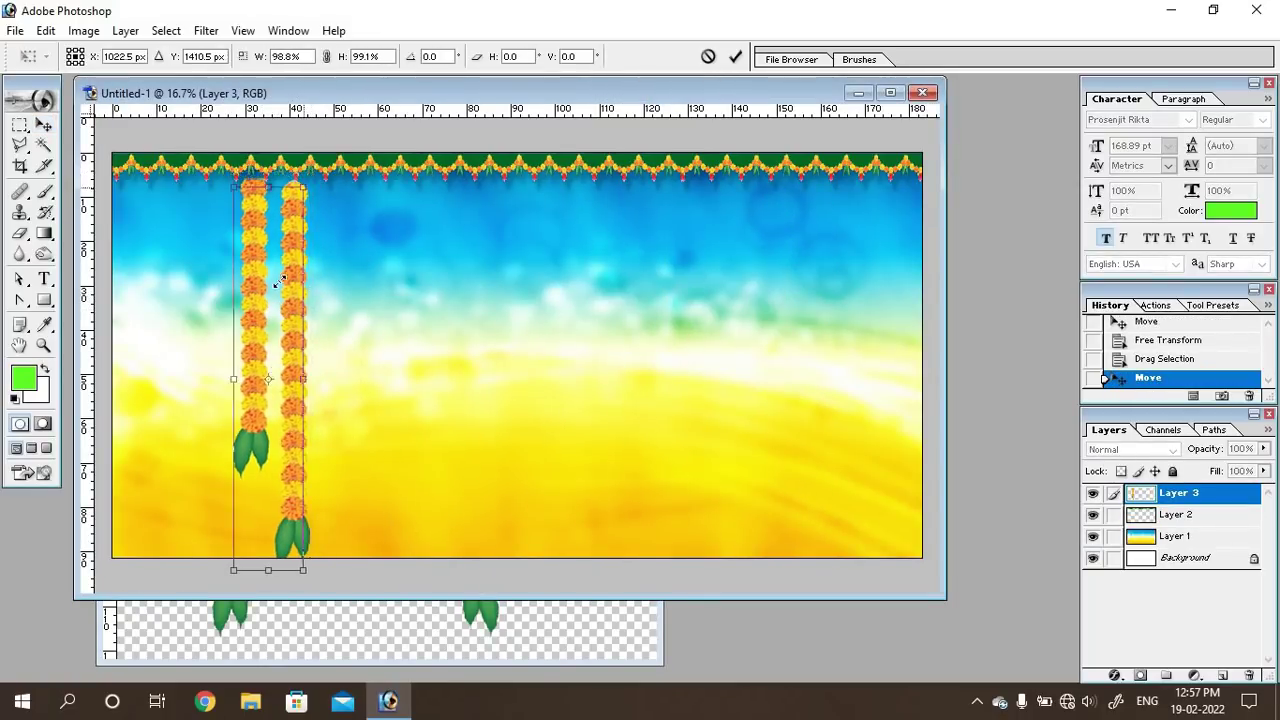
mouse_move(278, 281)
mouse_down()
mouse_move(270, 355)
mouse_move(143, 219)
mouse_up()
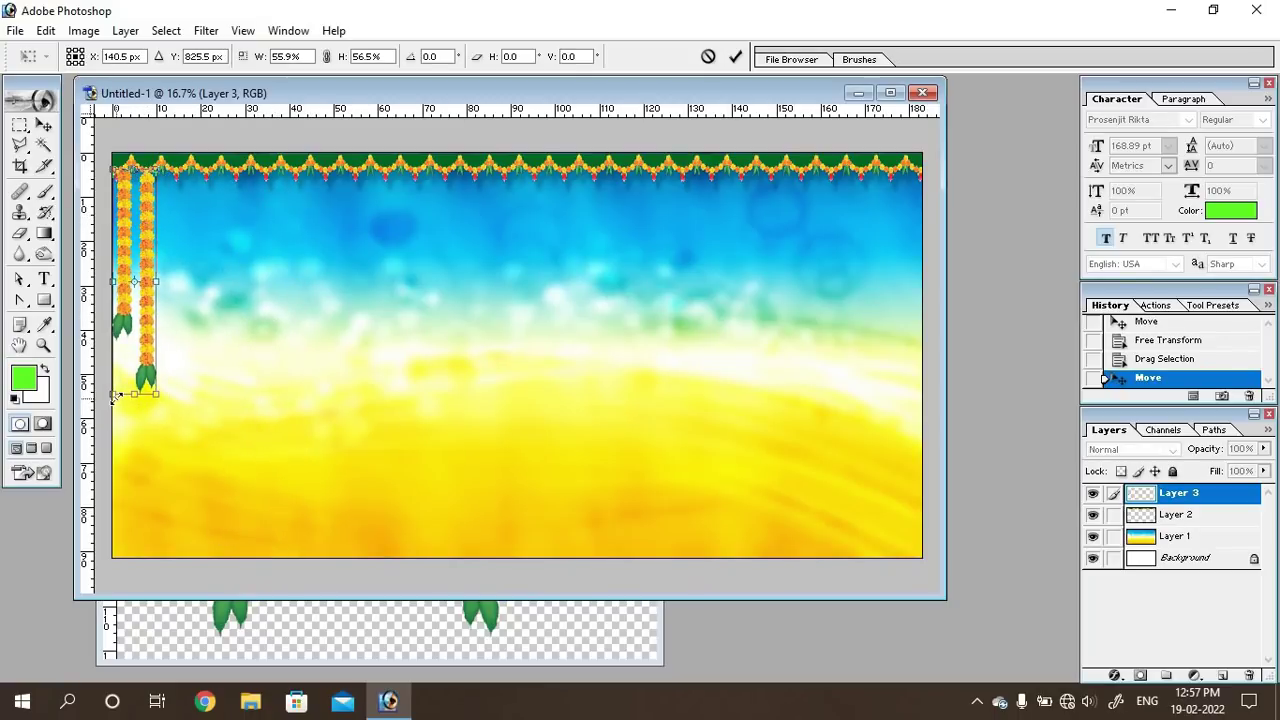
drag(113, 393, 124, 334)
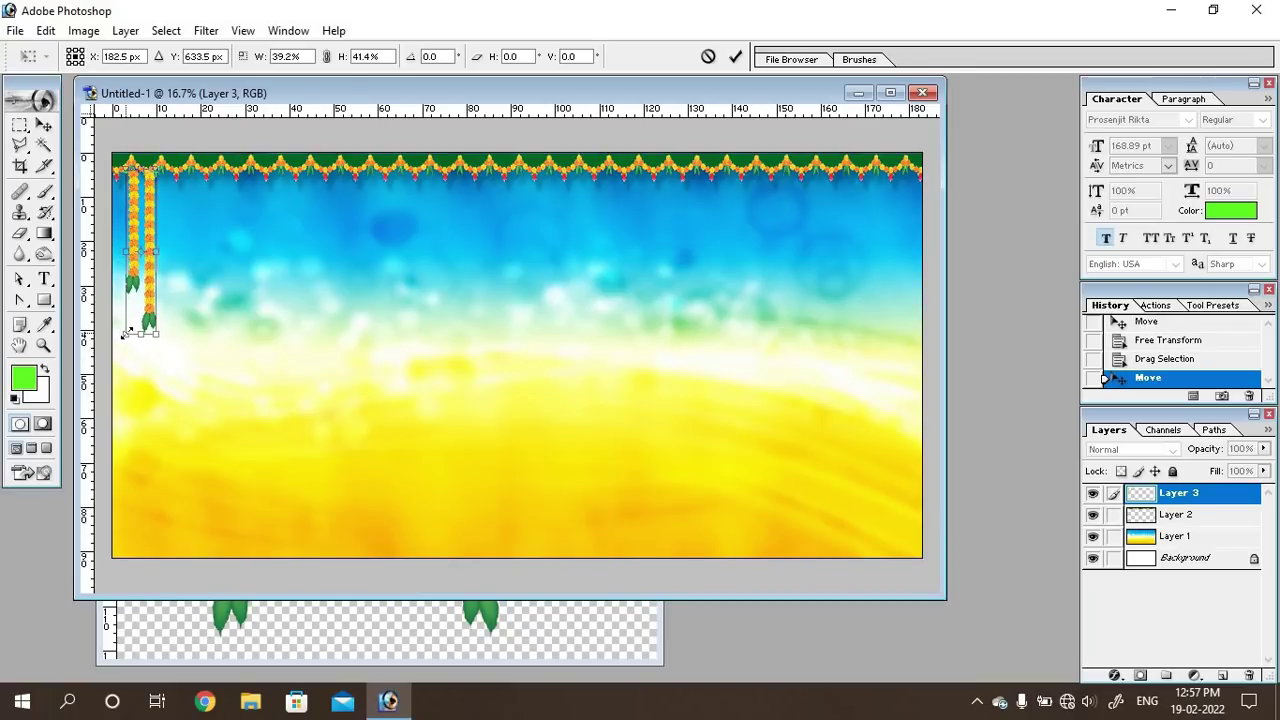
key(Return)
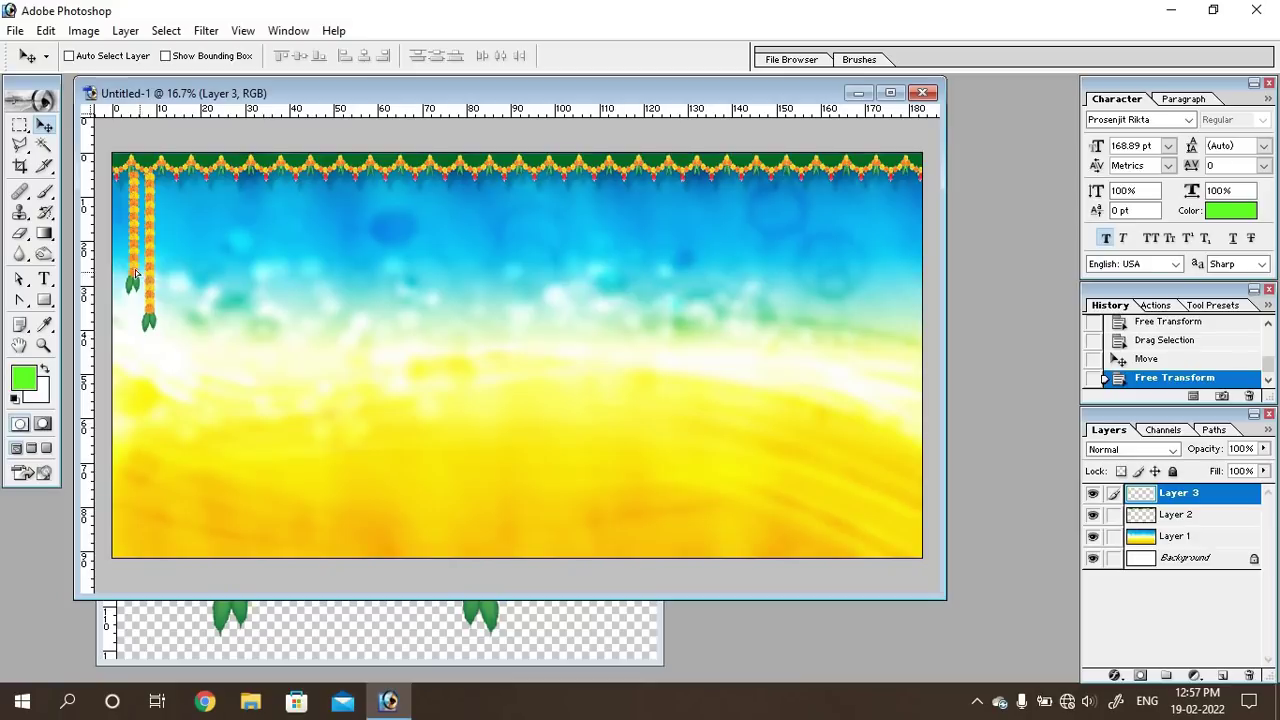
drag(140, 277, 146, 284)
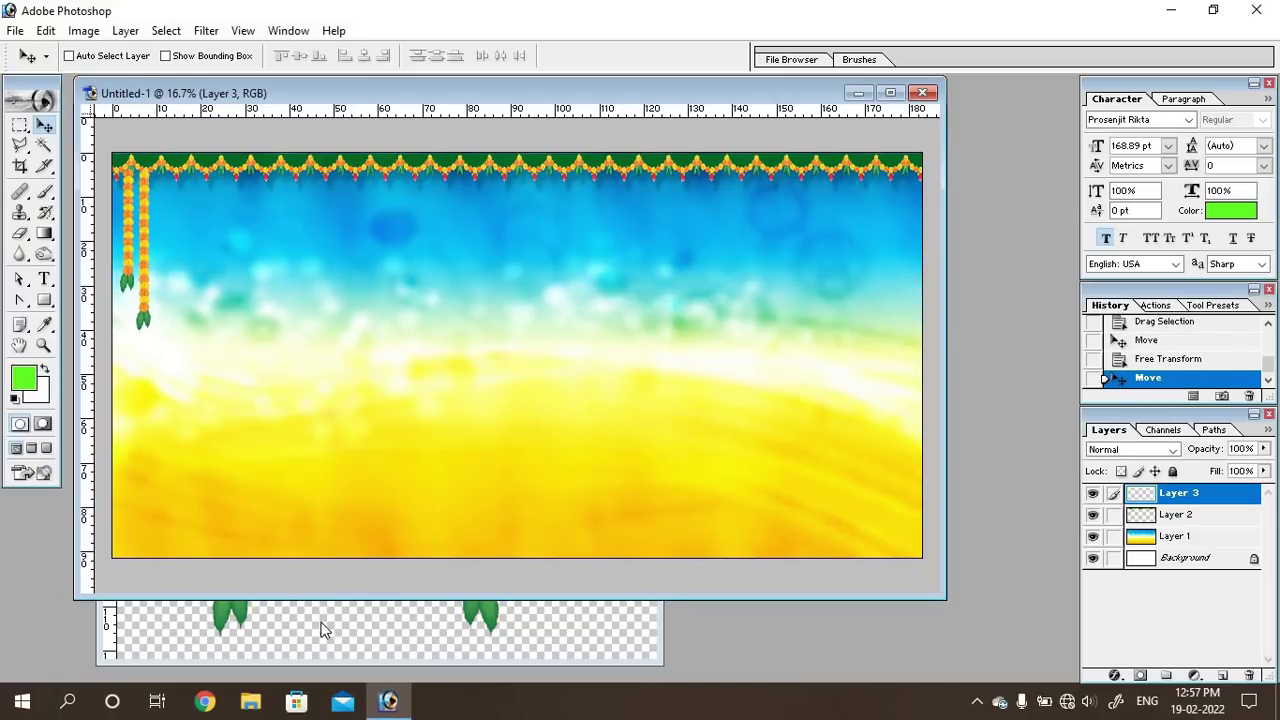
click(358, 652)
Copy the right garland pair into the banner as Layer 4, scaled to match at the top-right corner
click(20, 126)
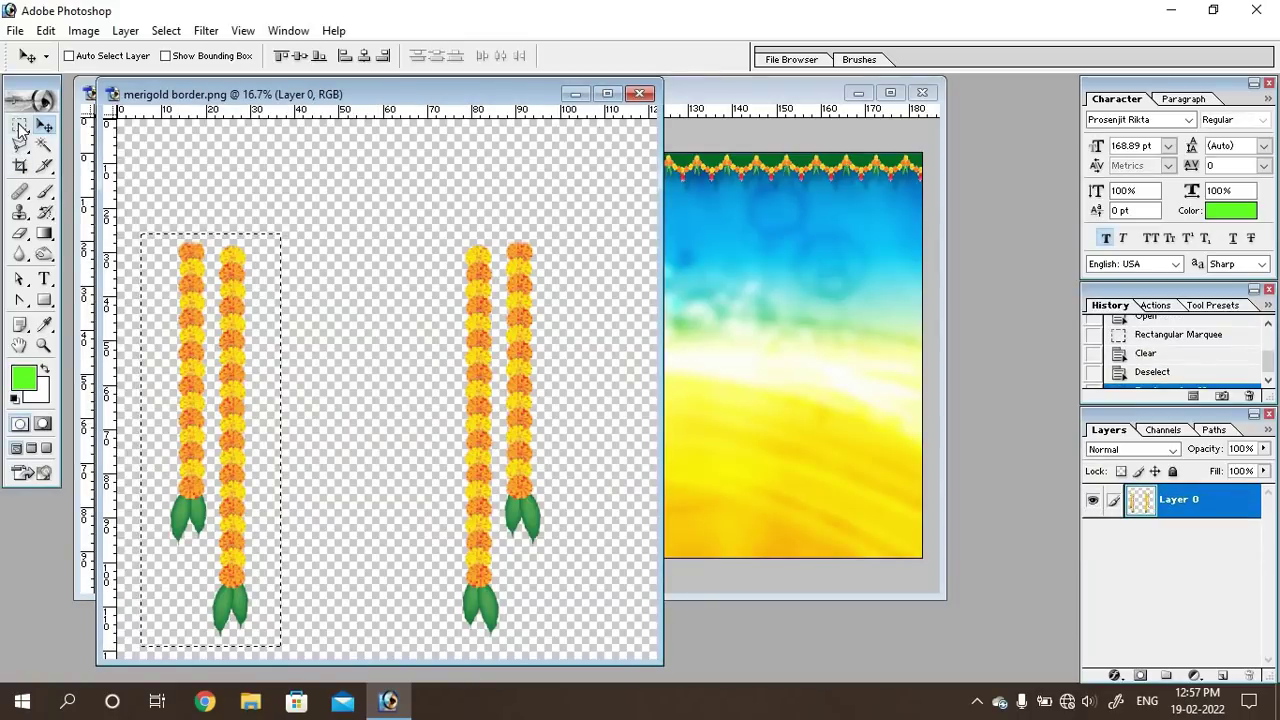
mouse_move(441, 229)
mouse_down()
mouse_move(527, 352)
mouse_move(572, 643)
mouse_up()
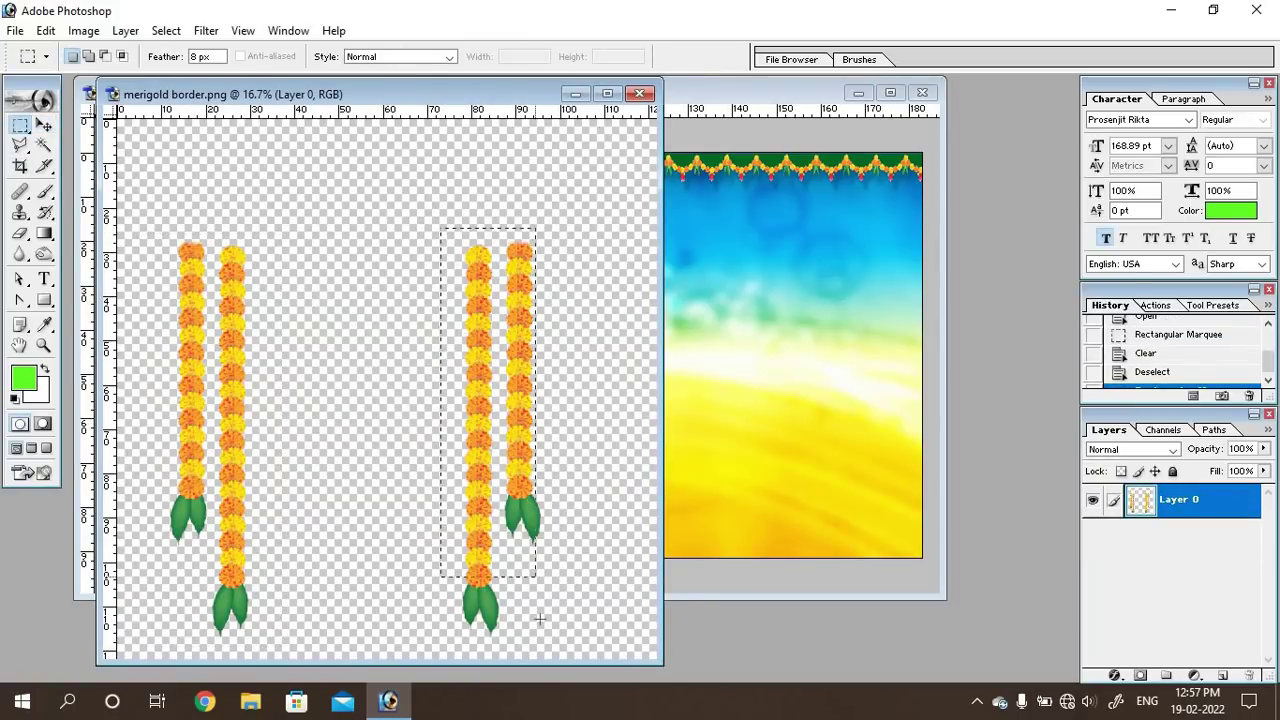
click(44, 126)
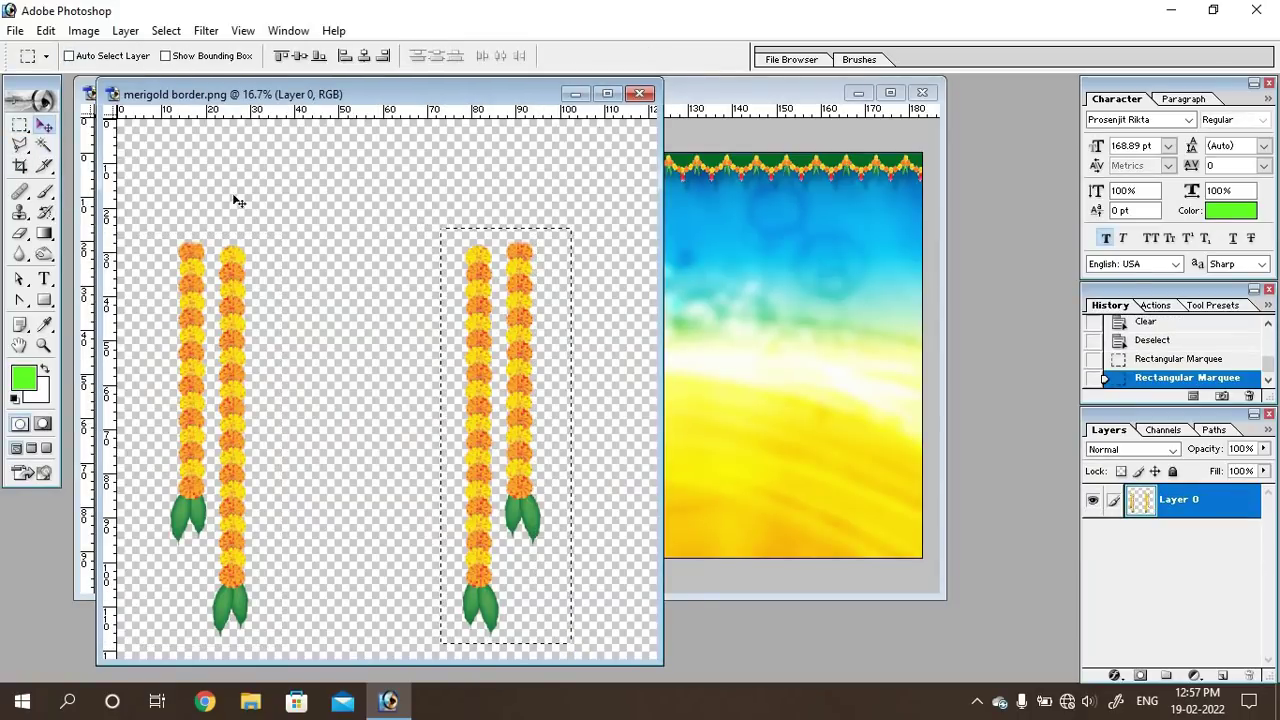
mouse_move(480, 274)
mouse_down()
mouse_move(791, 294)
mouse_move(732, 310)
mouse_up()
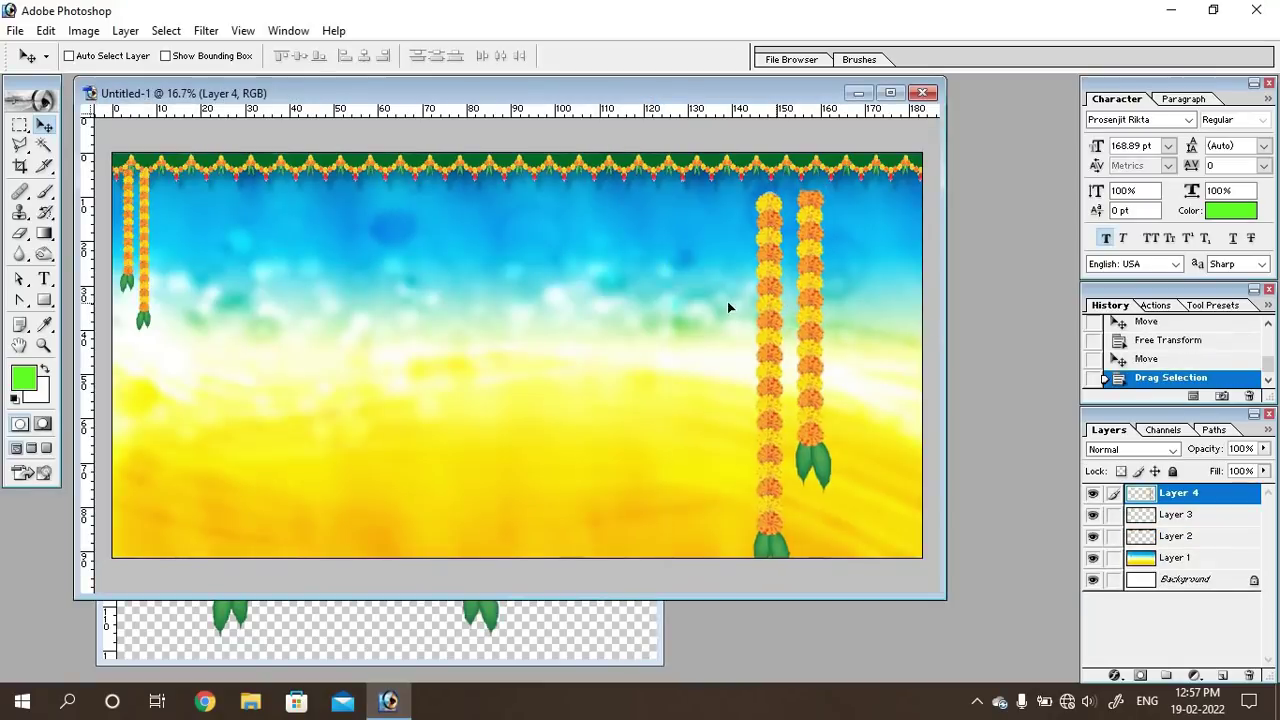
key(ctrl+t)
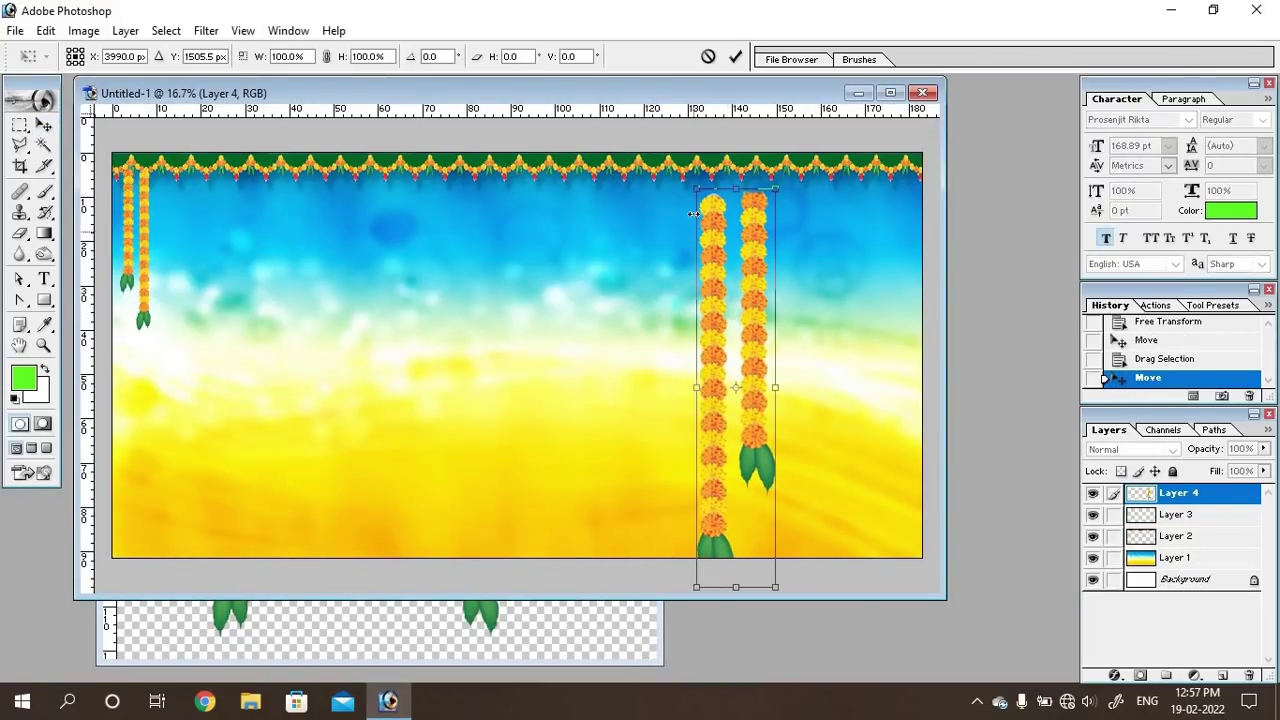
mouse_move(689, 186)
mouse_down()
mouse_move(743, 397)
mouse_move(165, 215)
mouse_up()
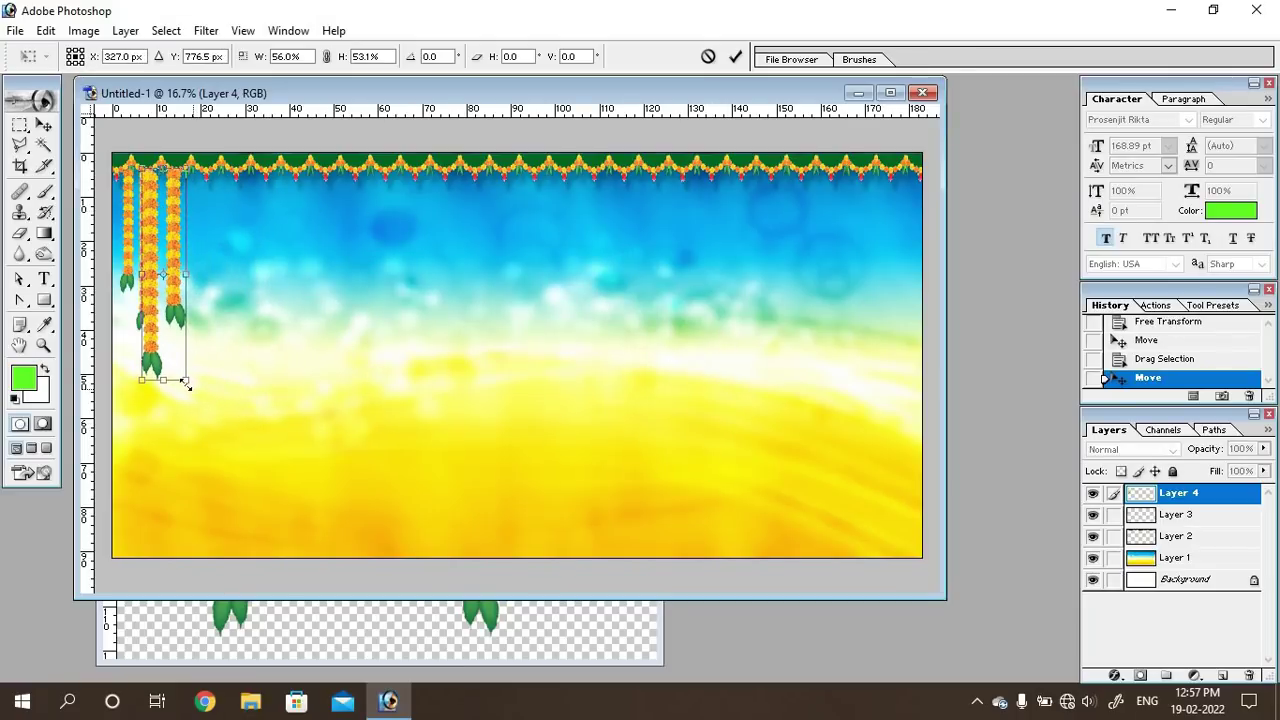
drag(186, 382, 172, 340)
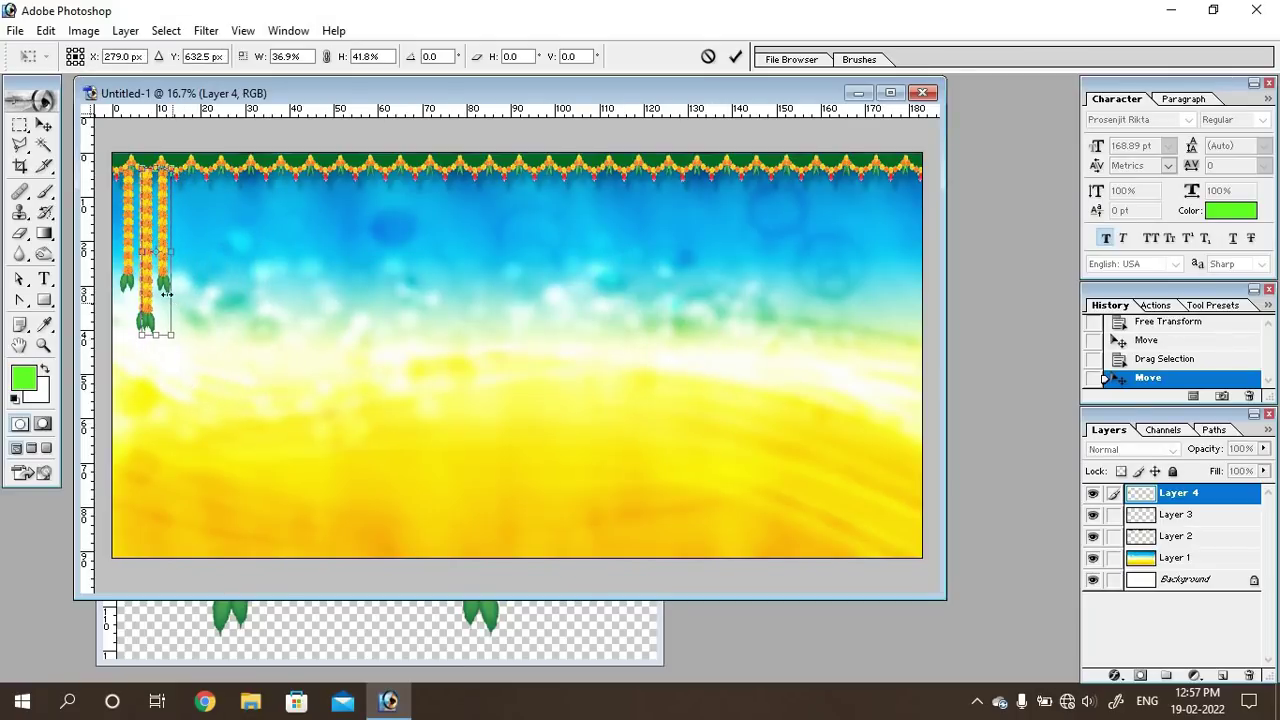
drag(304, 349, 895, 314)
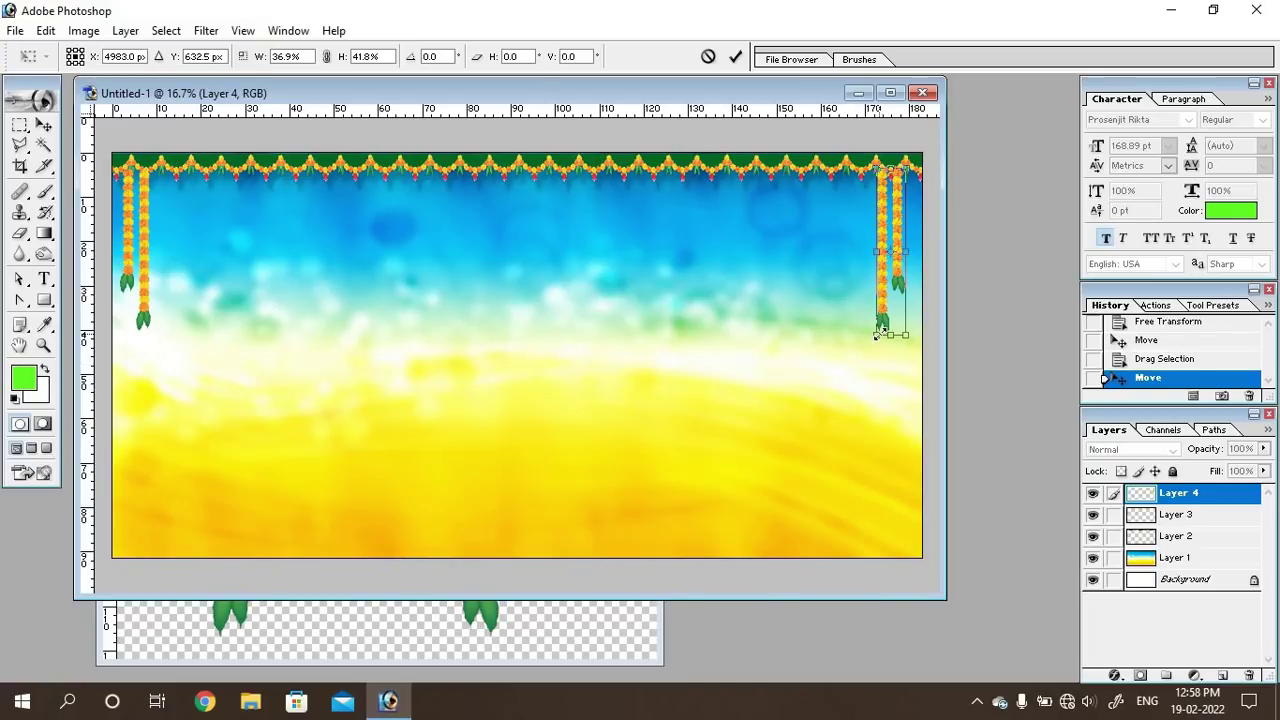
key(Return)
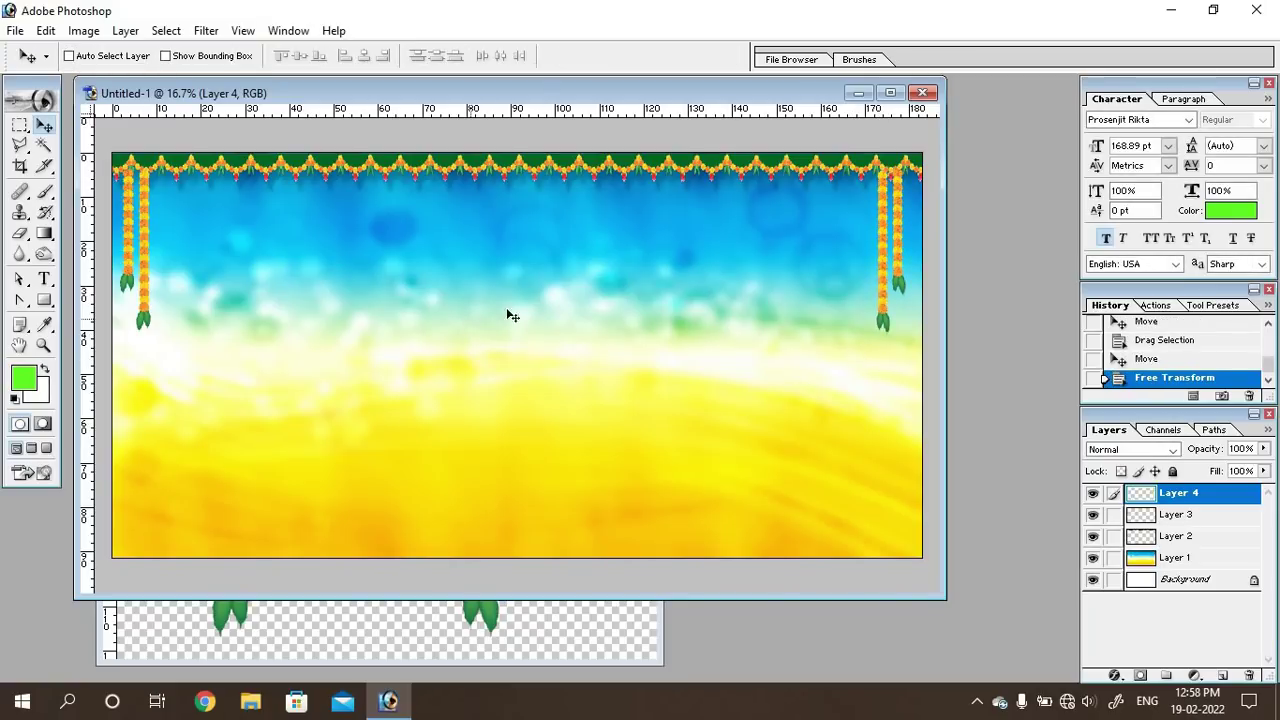
drag(893, 255, 895, 247)
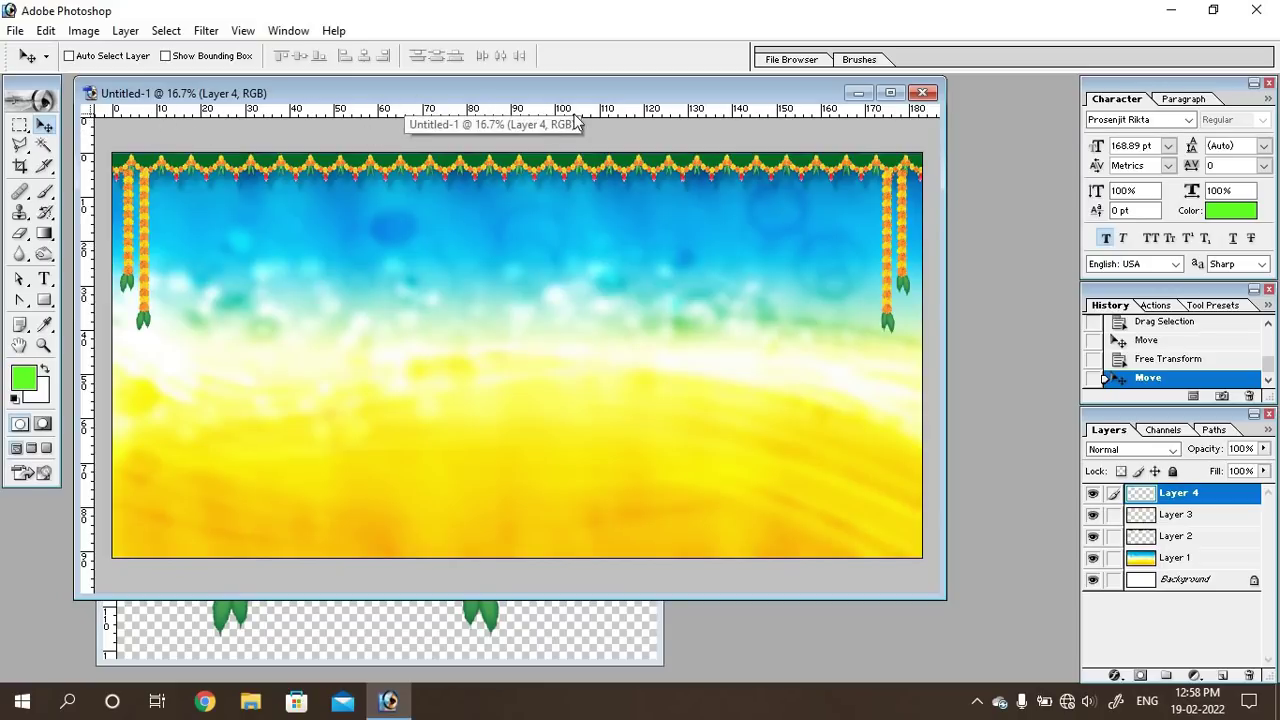
Use a horizontal guide to level Layer 4's garlands and nudge them right
drag(593, 117, 590, 326)
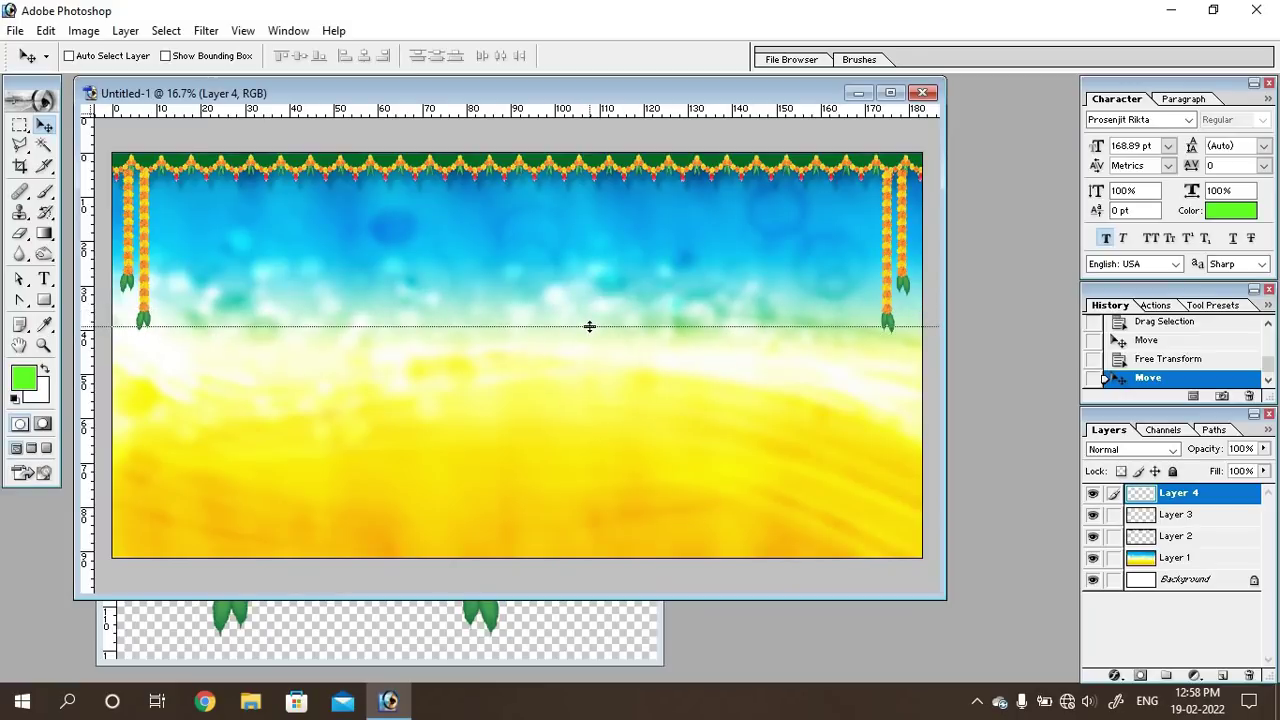
drag(590, 326, 592, 326)
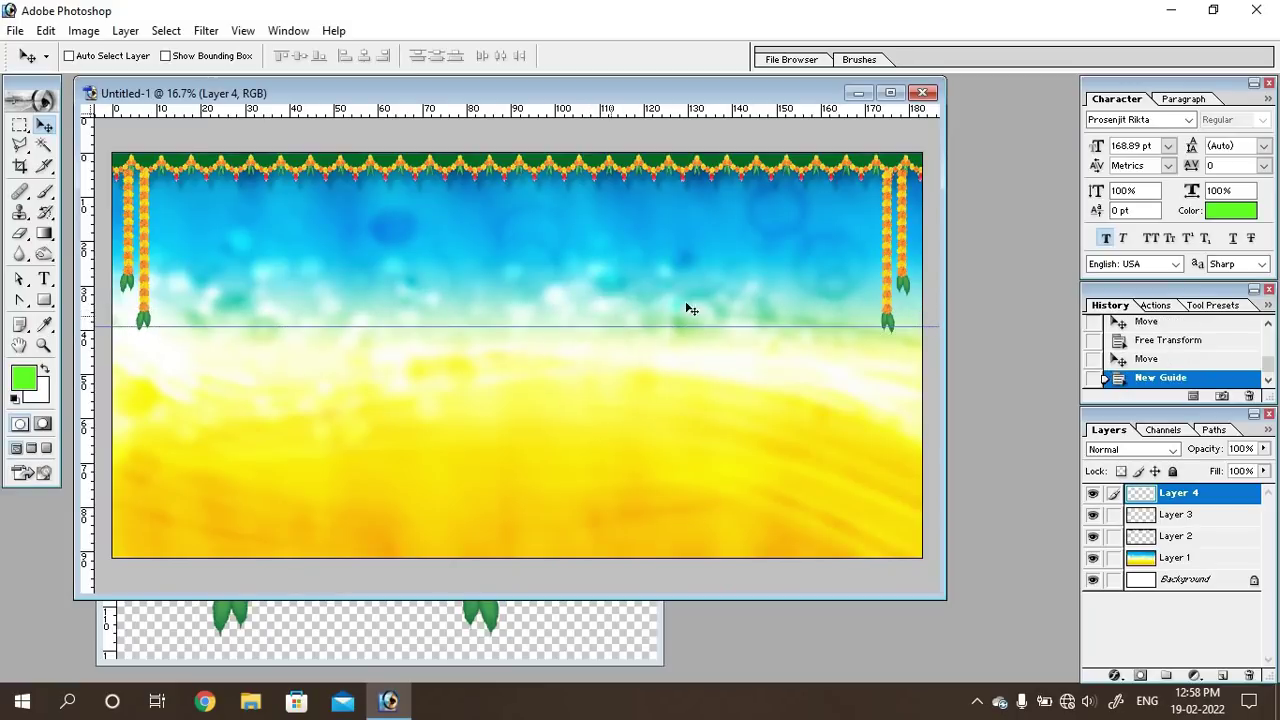
right_click(890, 252)
click(900, 258)
key(Right)
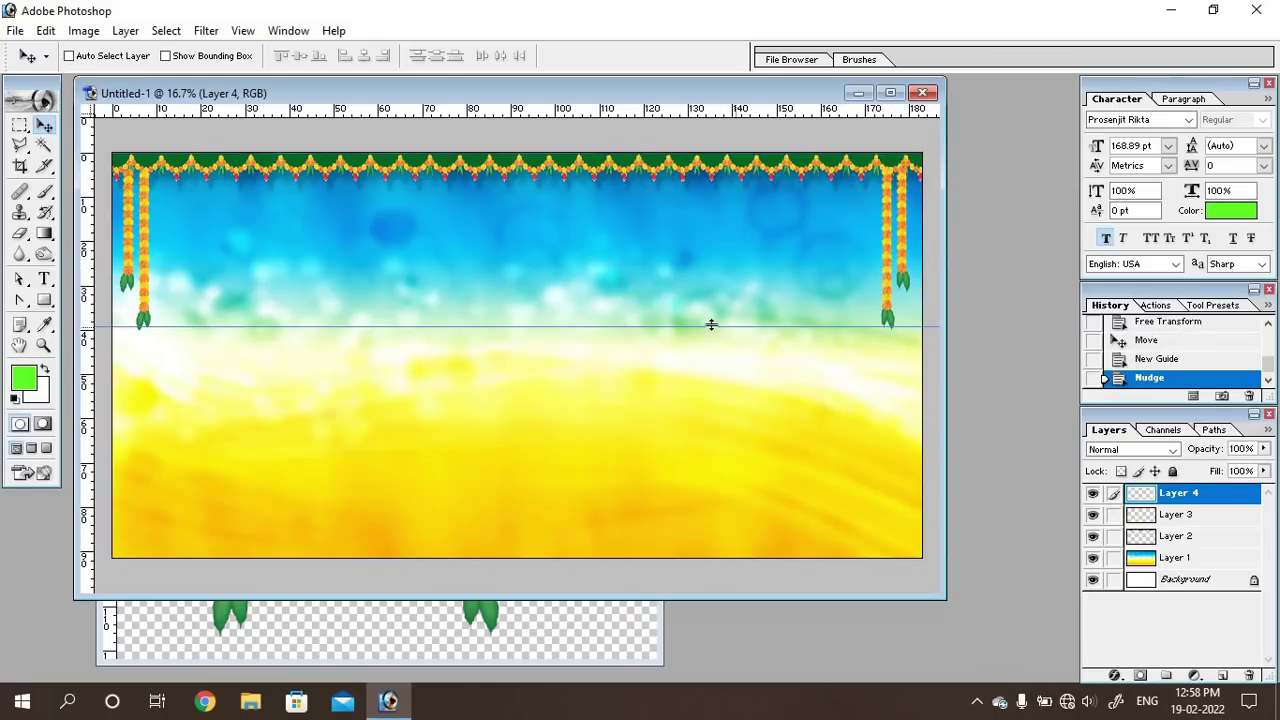
Remove the guide and close the merigold border file without saving
drag(711, 325, 697, 105)
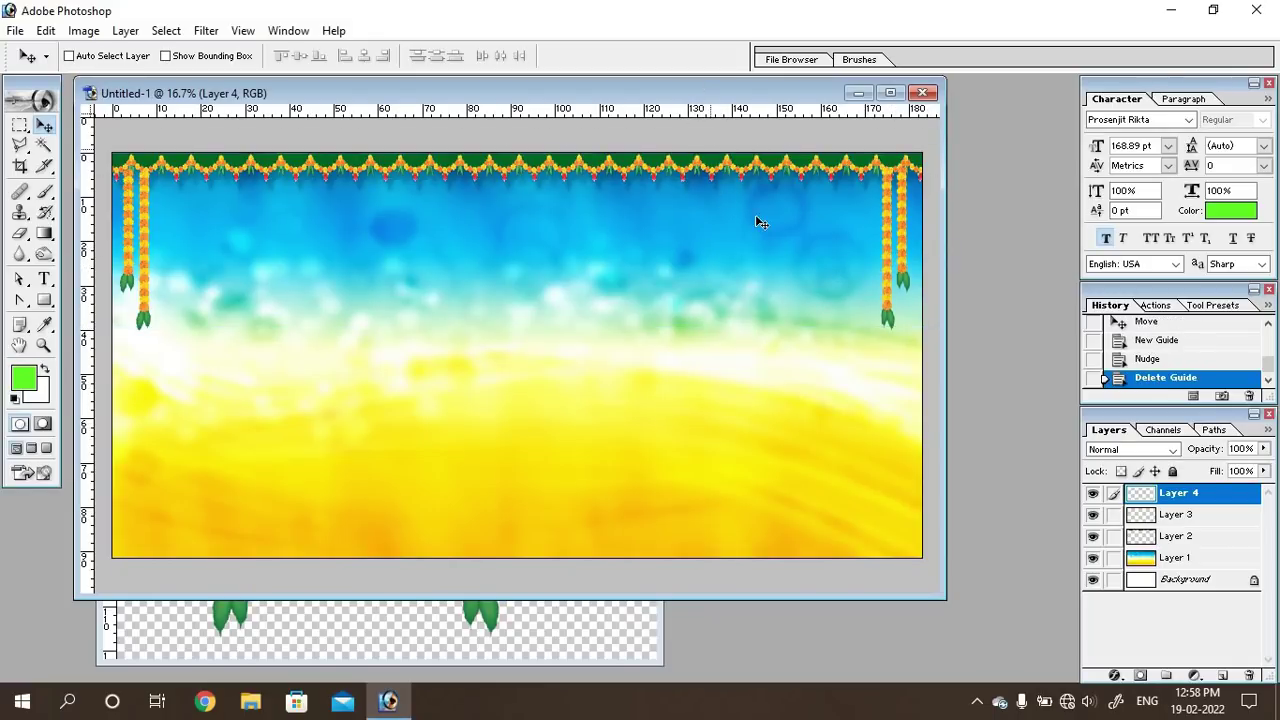
click(513, 628)
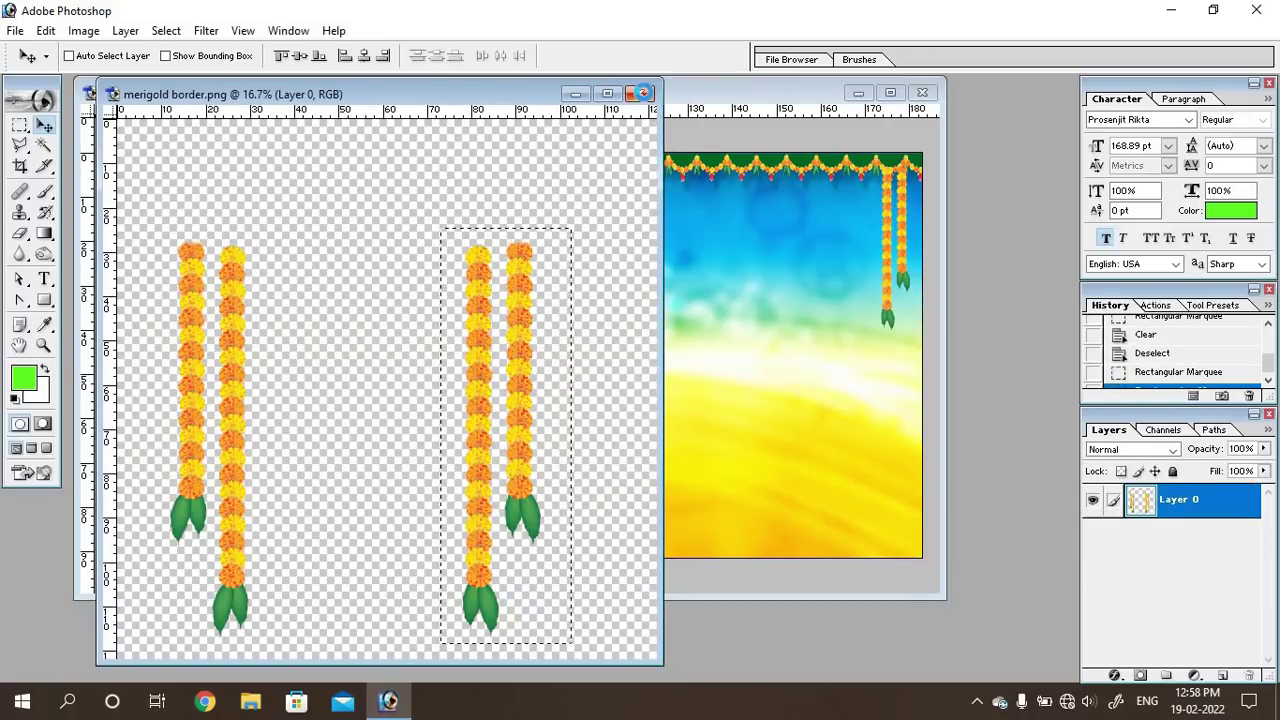
click(639, 93)
click(643, 277)
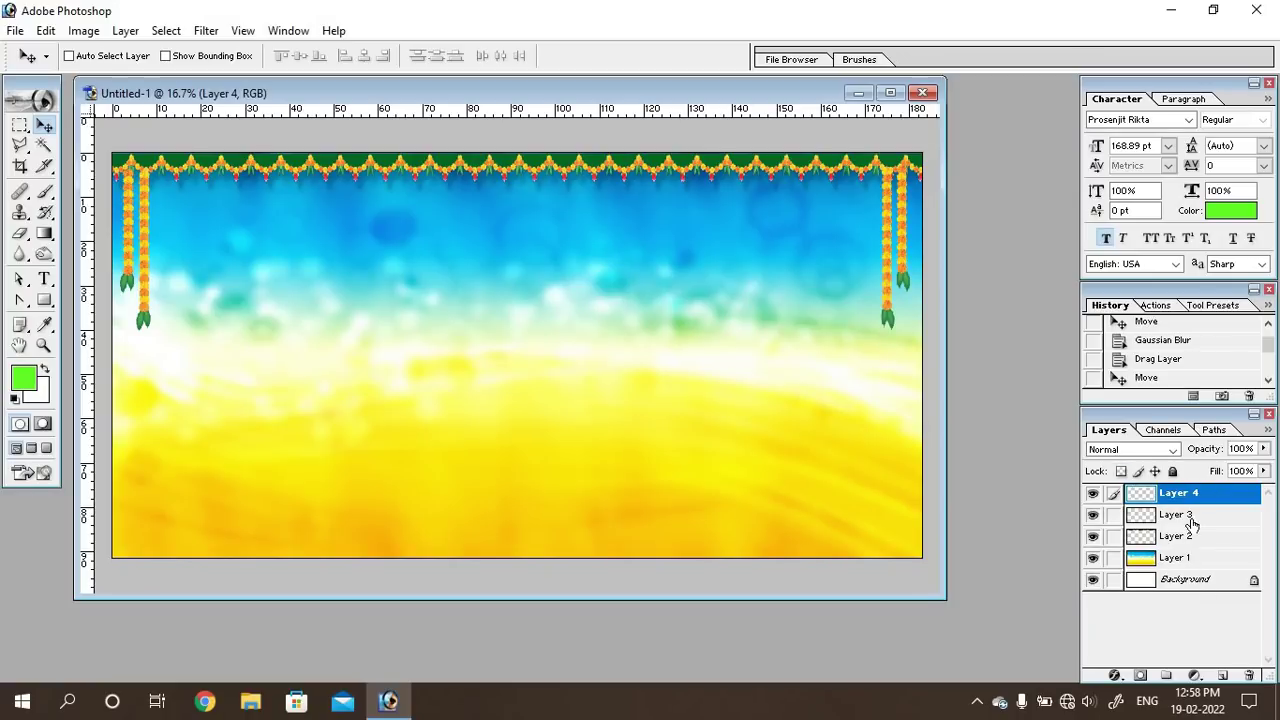
click(1176, 560)
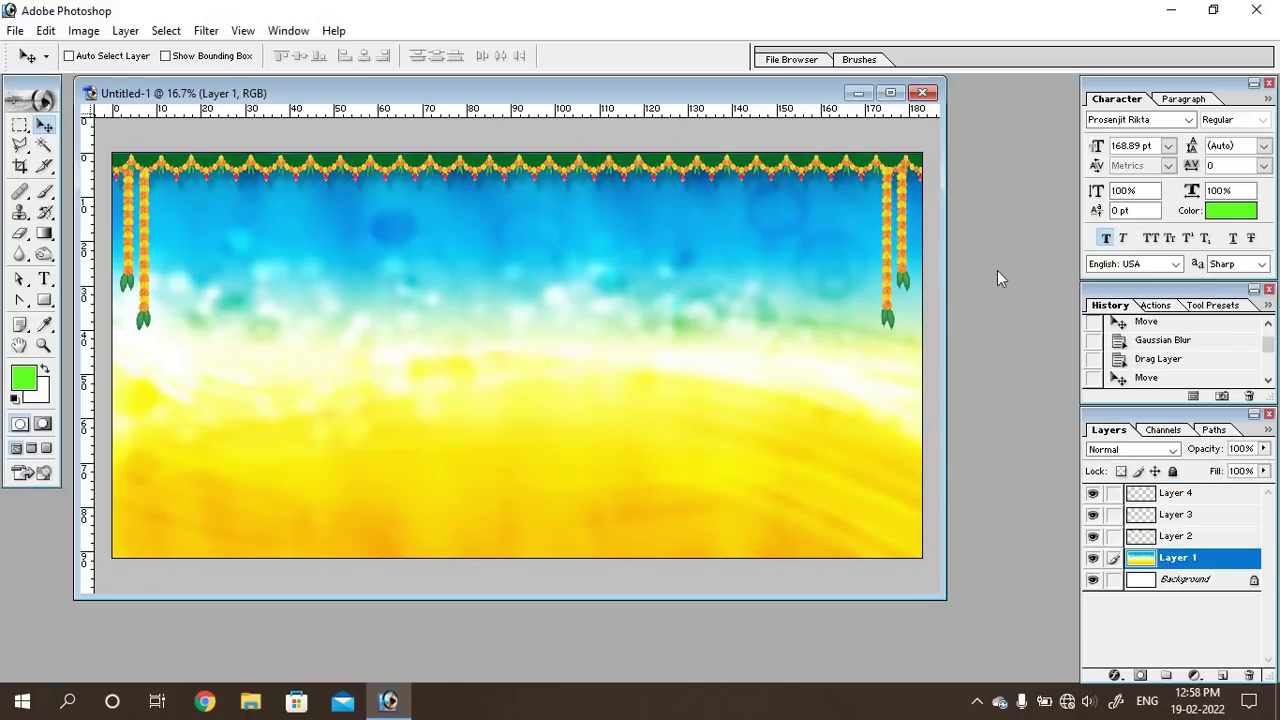
Open computer.png and drag it into the banner as Layer 5
key(ctrl+o)
click(650, 130)
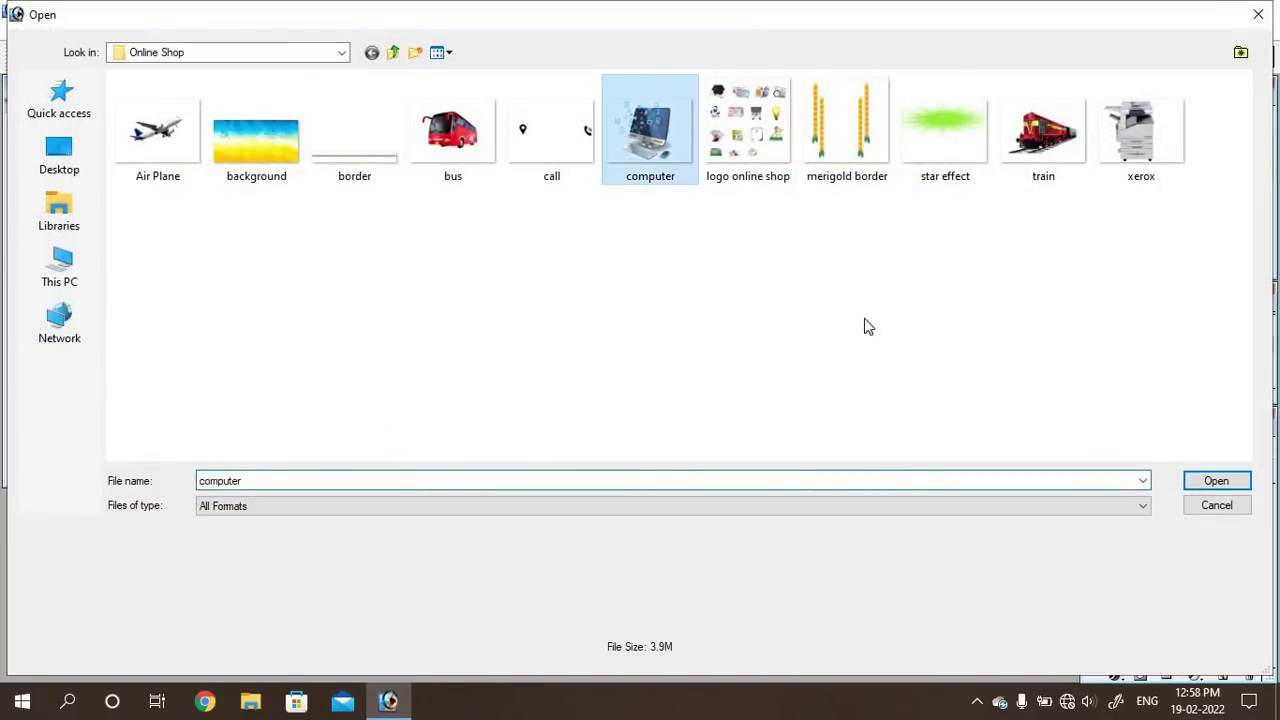
click(1210, 481)
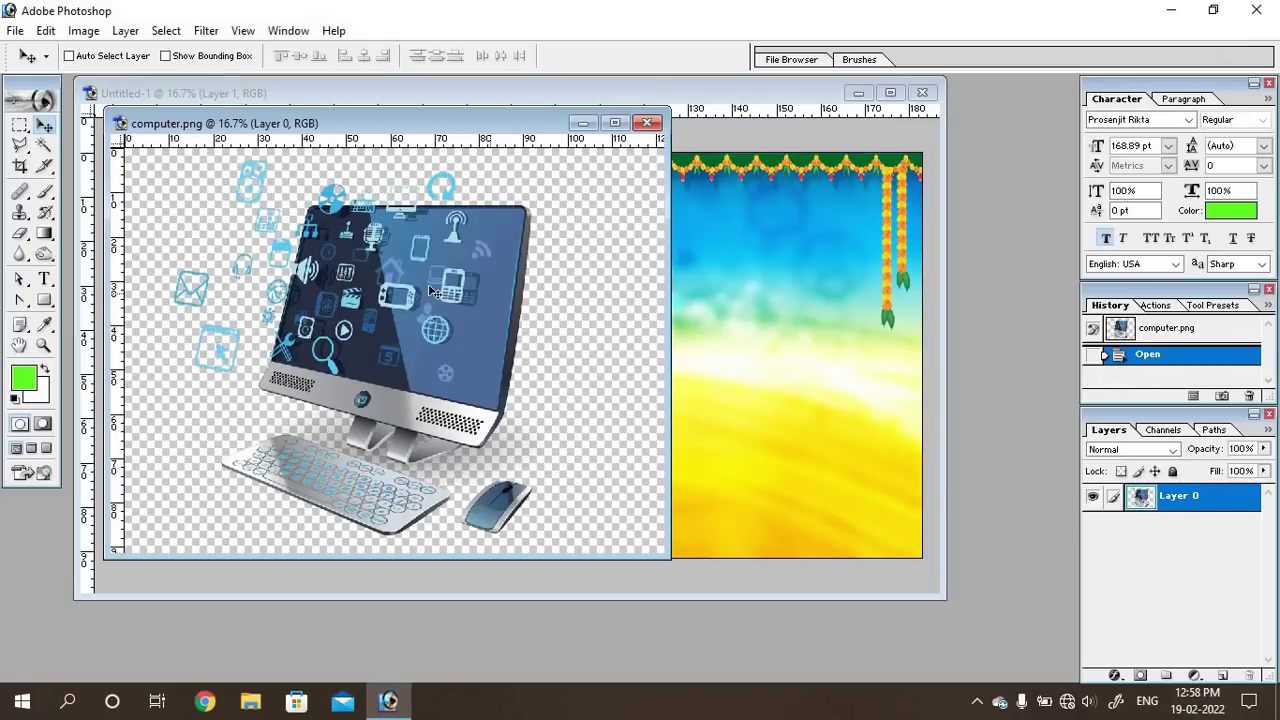
mouse_move(570, 470)
mouse_down()
mouse_move(762, 350)
mouse_move(755, 335)
mouse_move(690, 318)
mouse_up()
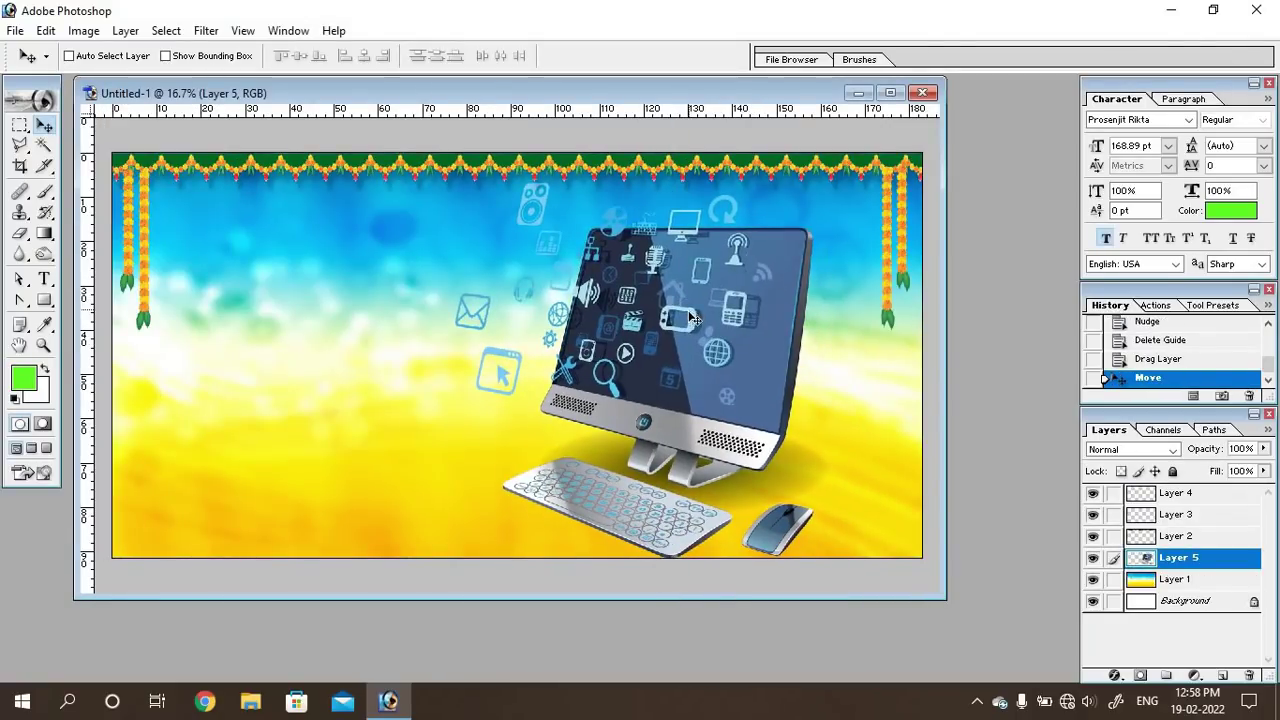
Scale the computer image to about 39% and place it top-right beside the garlands
key(ctrl+t)
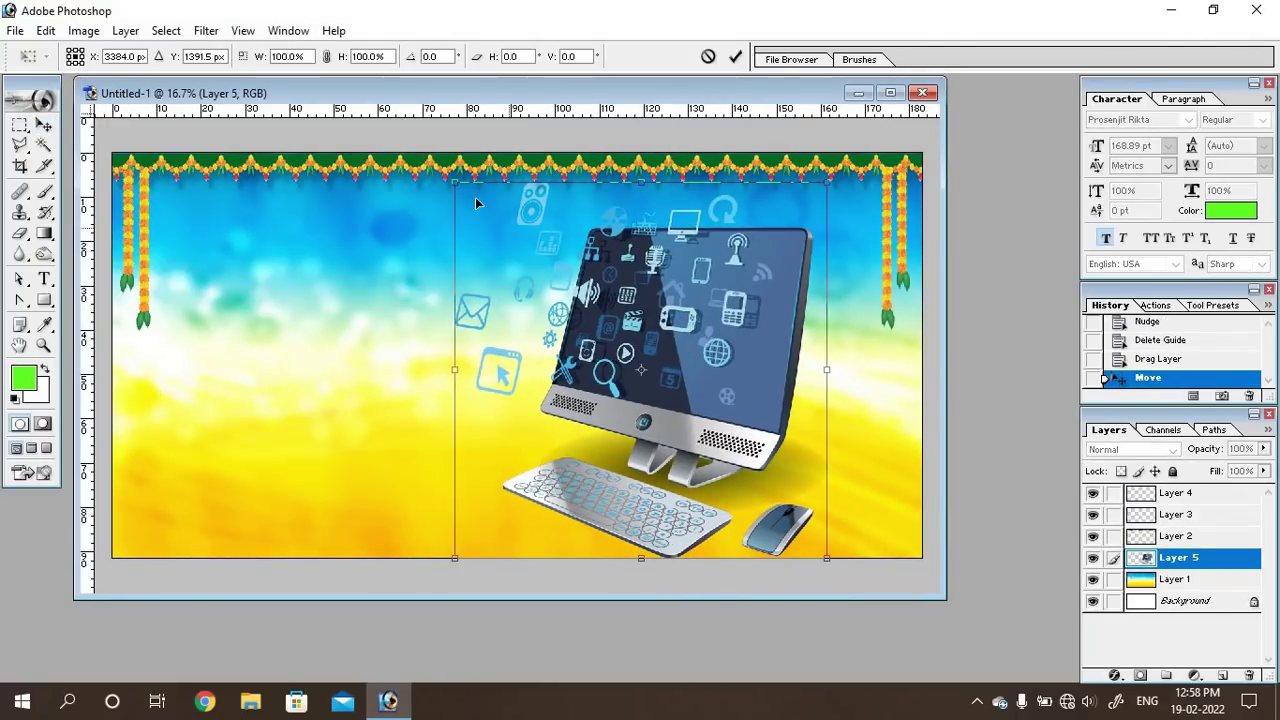
mouse_move(455, 183)
mouse_down()
mouse_move(690, 428)
mouse_move(657, 391)
mouse_up()
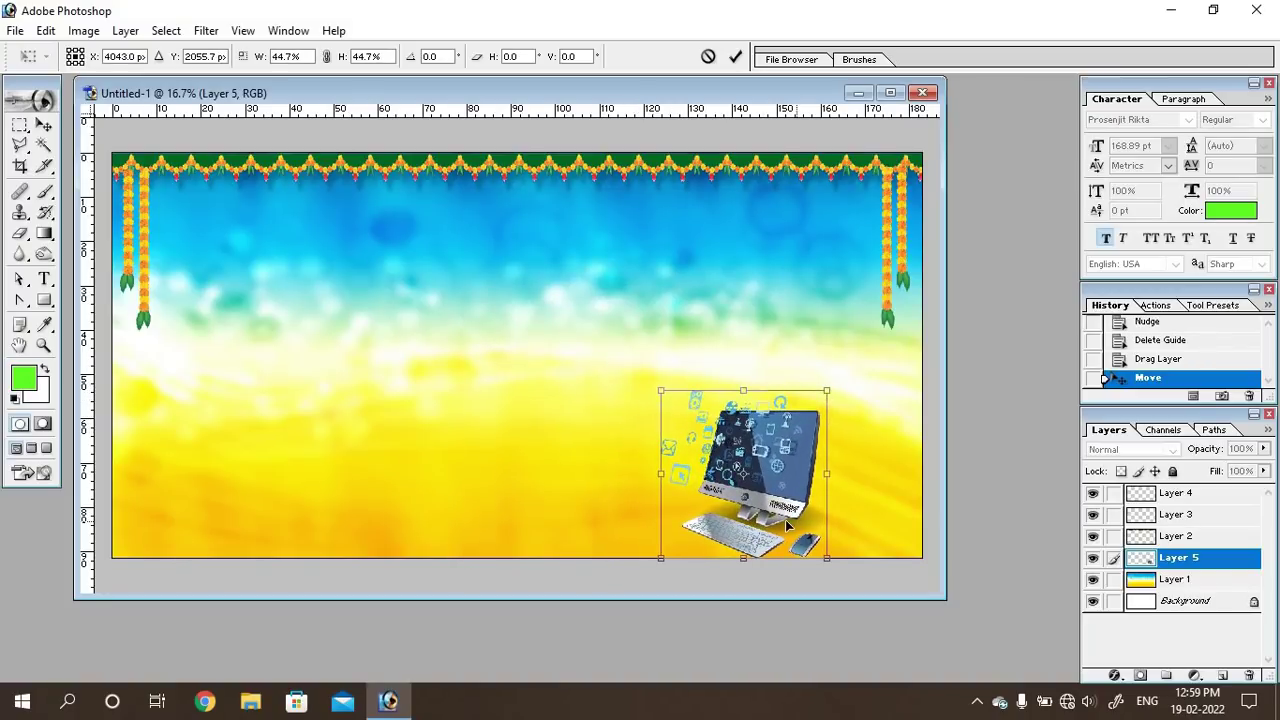
drag(785, 519, 818, 336)
drag(781, 375, 837, 309)
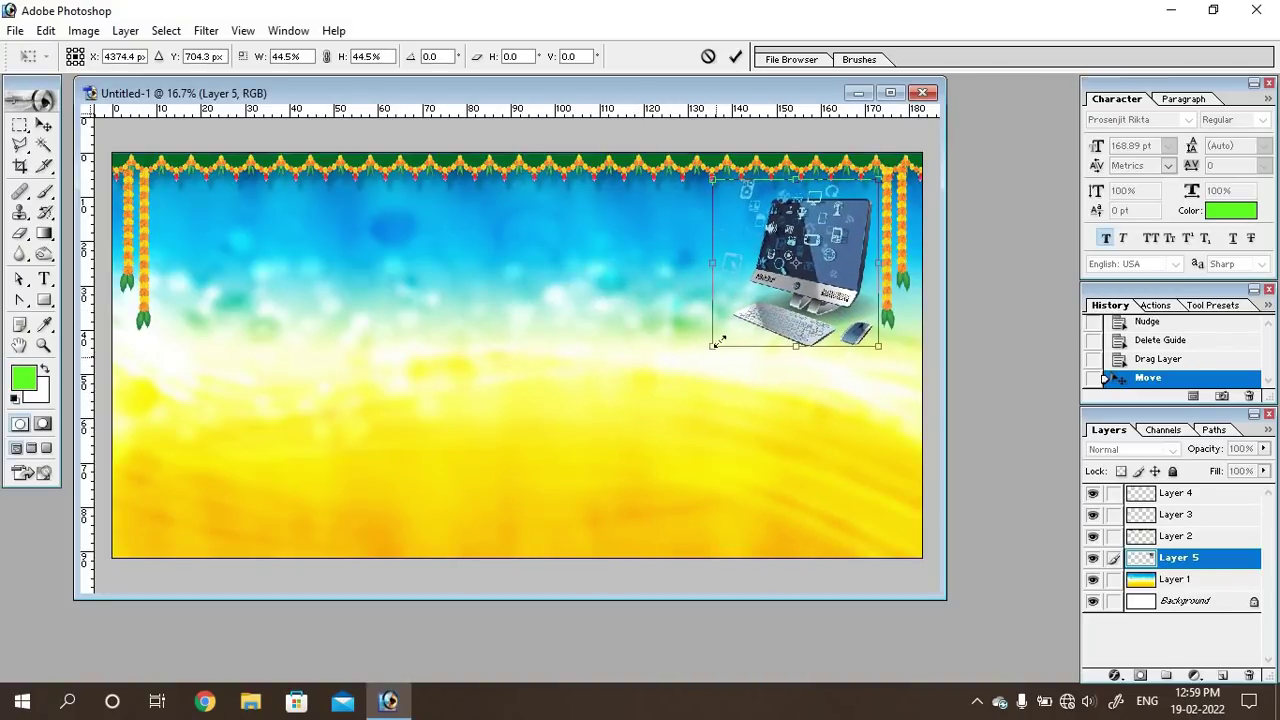
drag(715, 356, 732, 336)
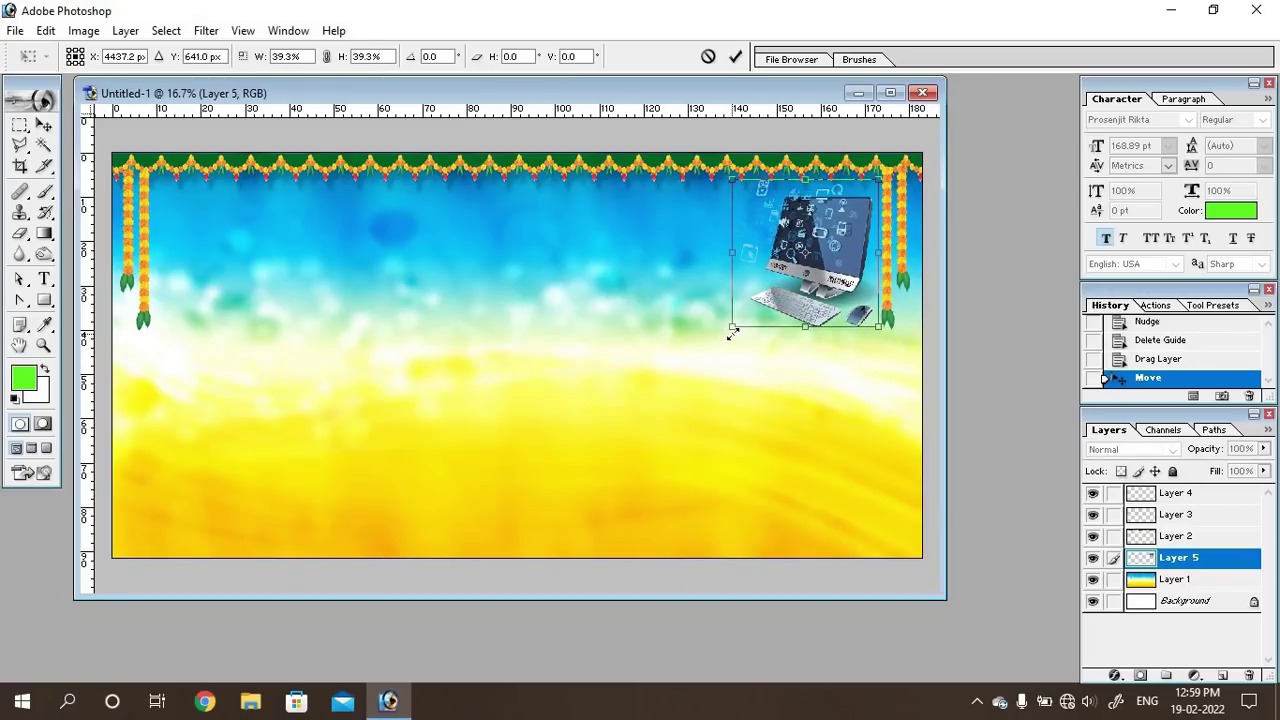
key(Return)
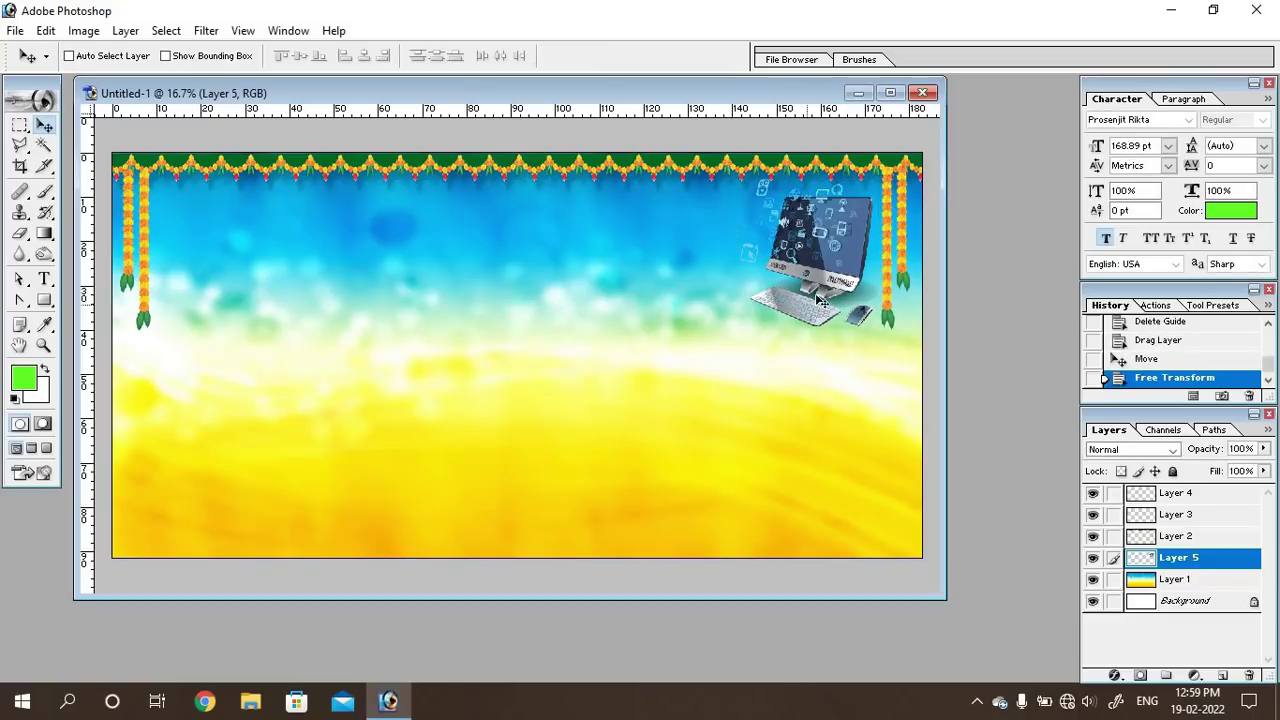
click(818, 299)
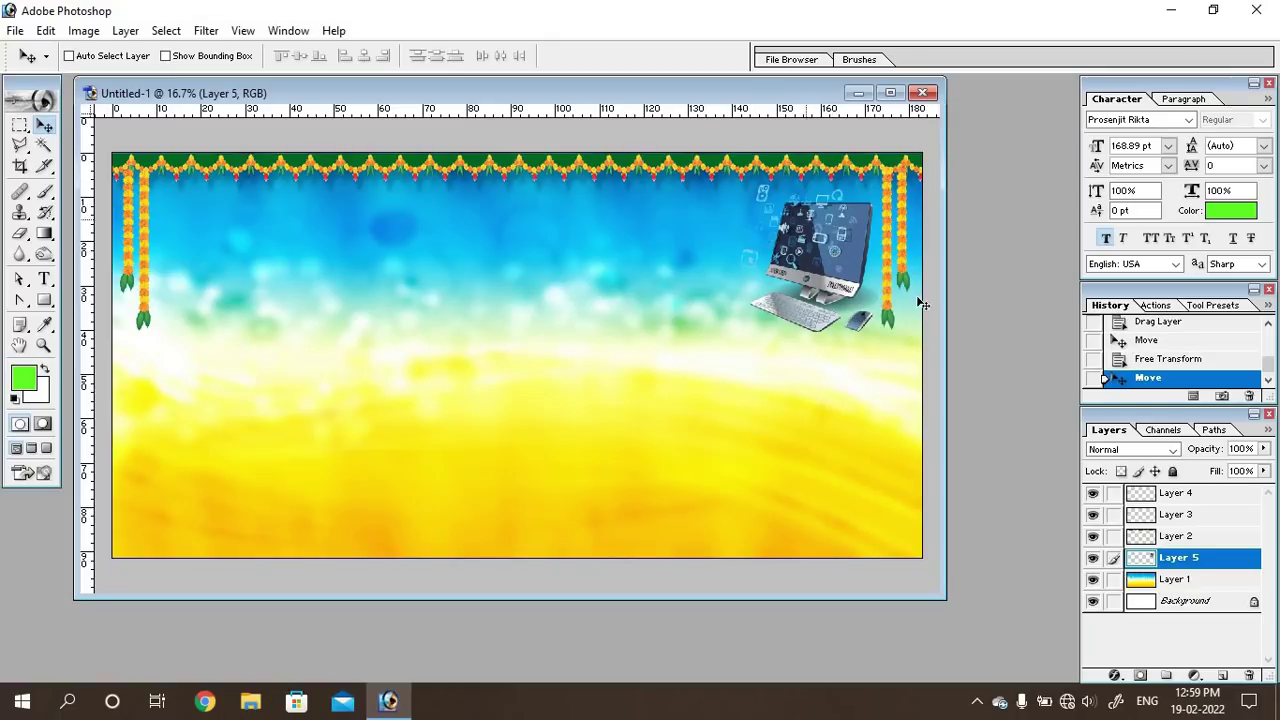
click(1176, 585)
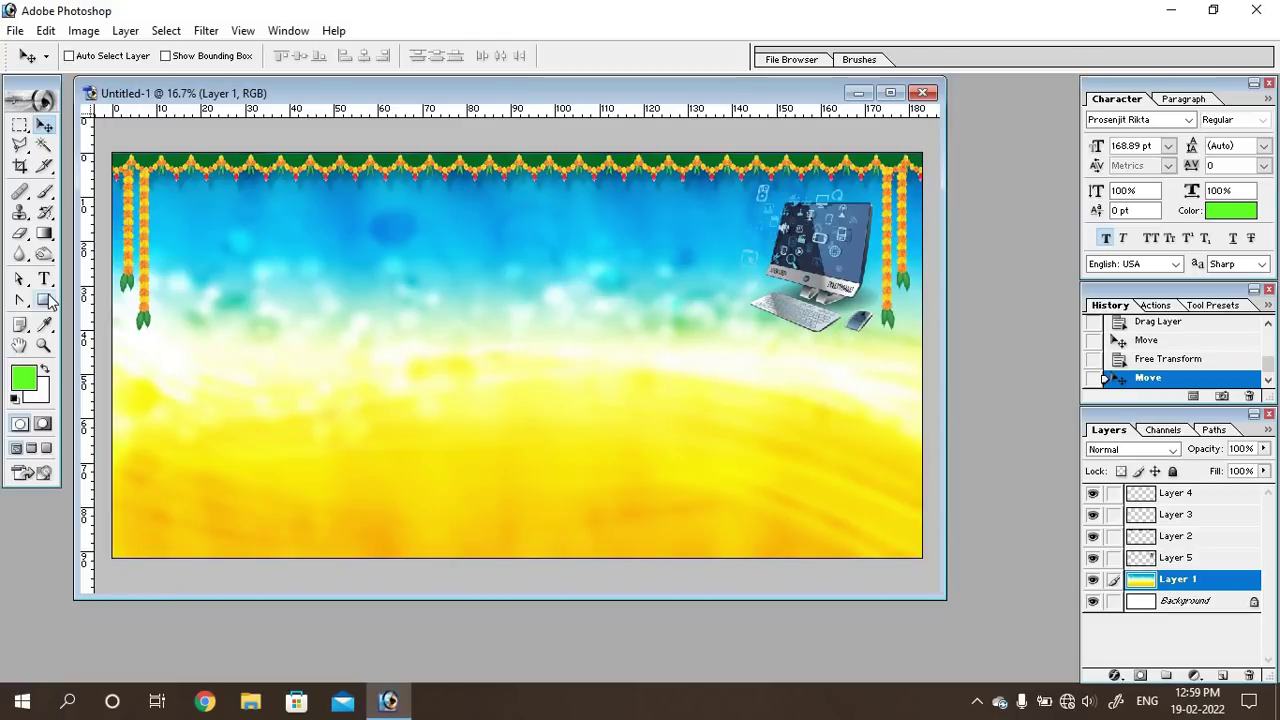
Choose the Brush tool with bright green #24FF00 as the foreground colour
click(45, 194)
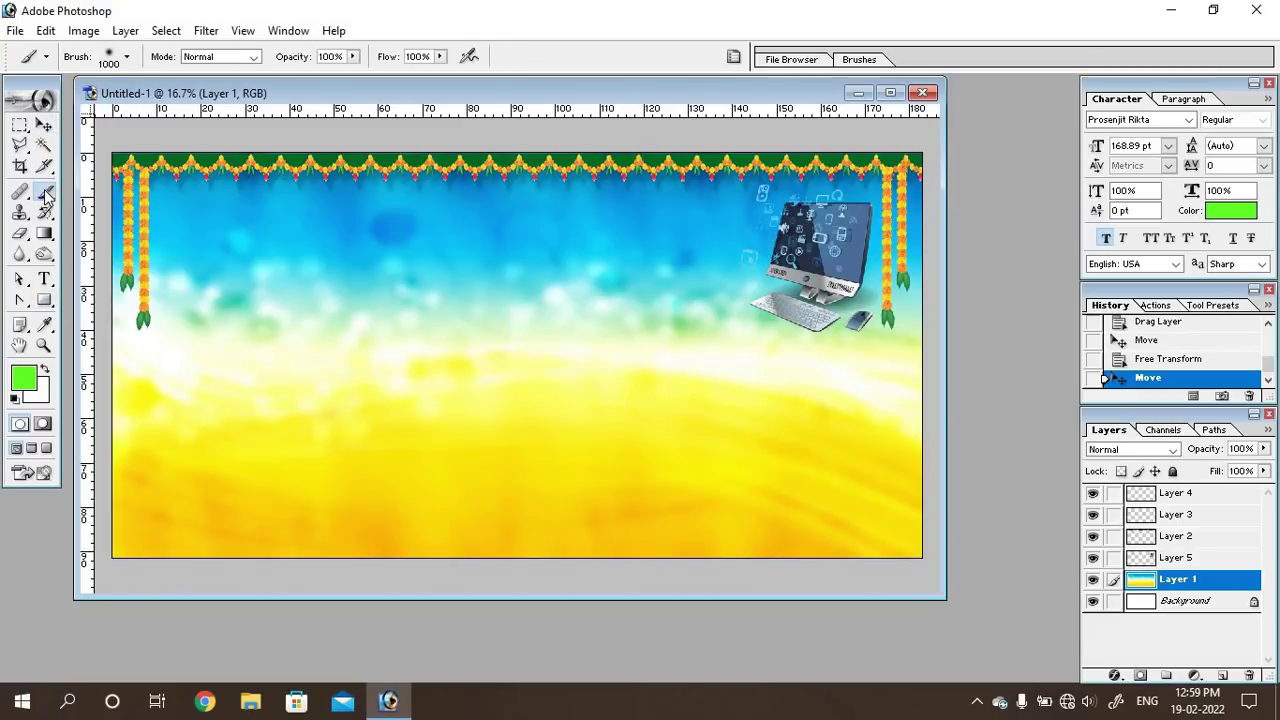
click(44, 325)
click(24, 377)
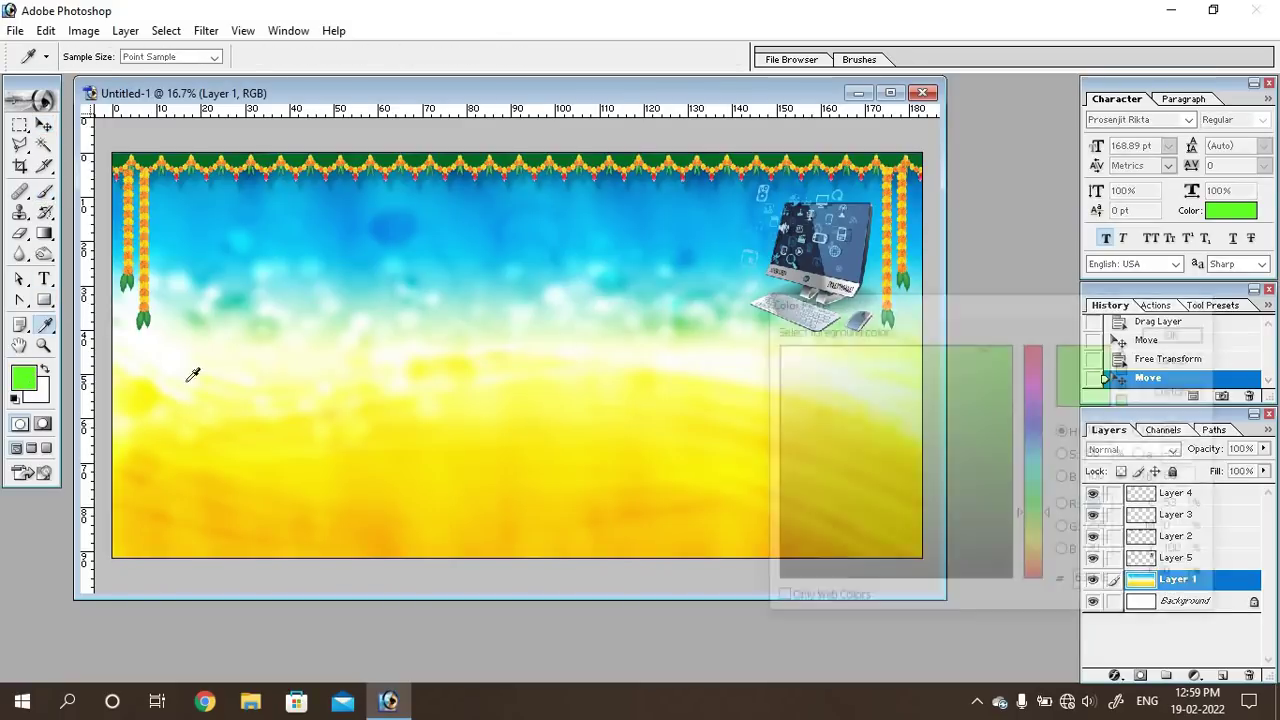
drag(1038, 504, 1040, 508)
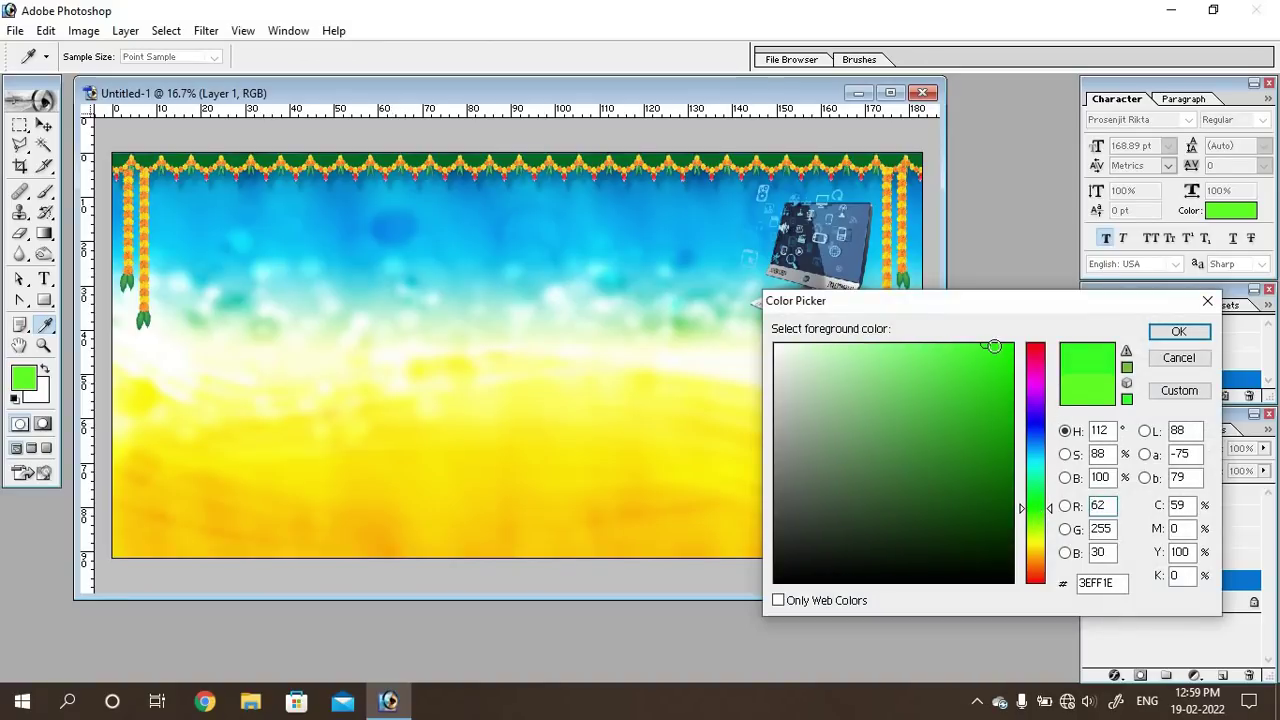
mouse_move(993, 346)
mouse_down()
mouse_move(1016, 344)
mouse_move(993, 344)
mouse_up()
click(1188, 340)
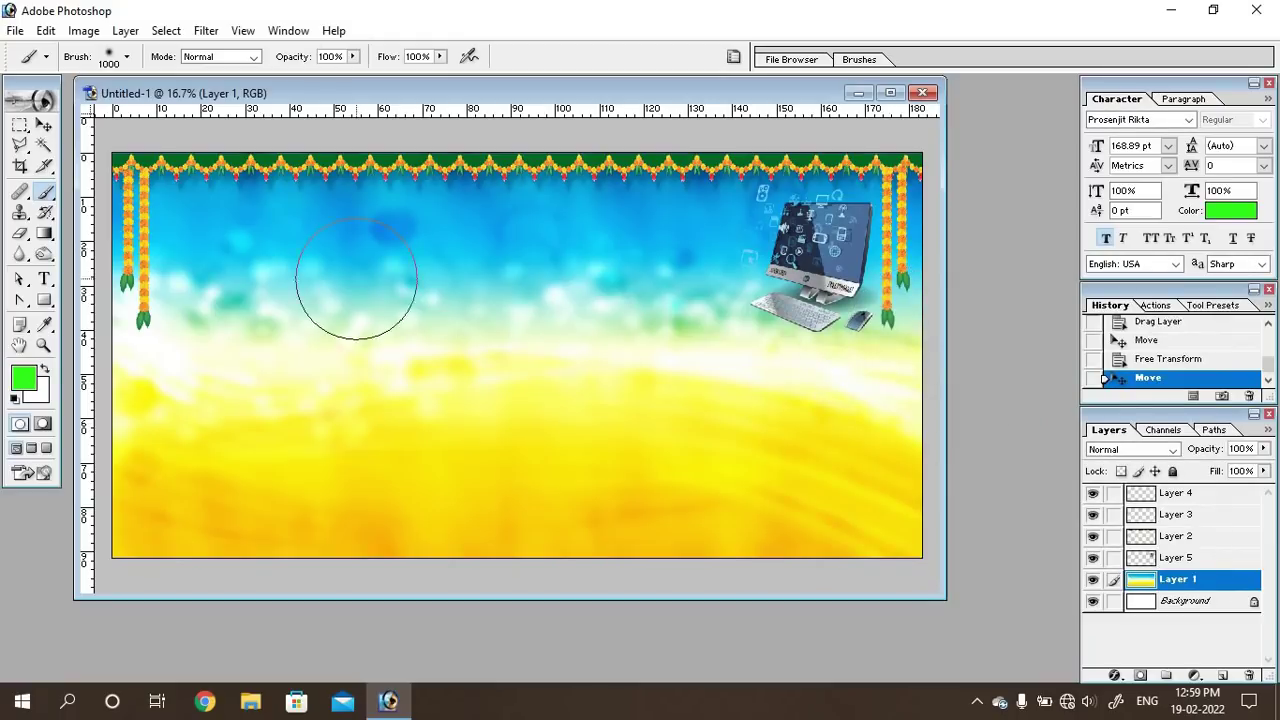
Pick a soft 27 px brush tip and enlarge it twice with ]
click(126, 57)
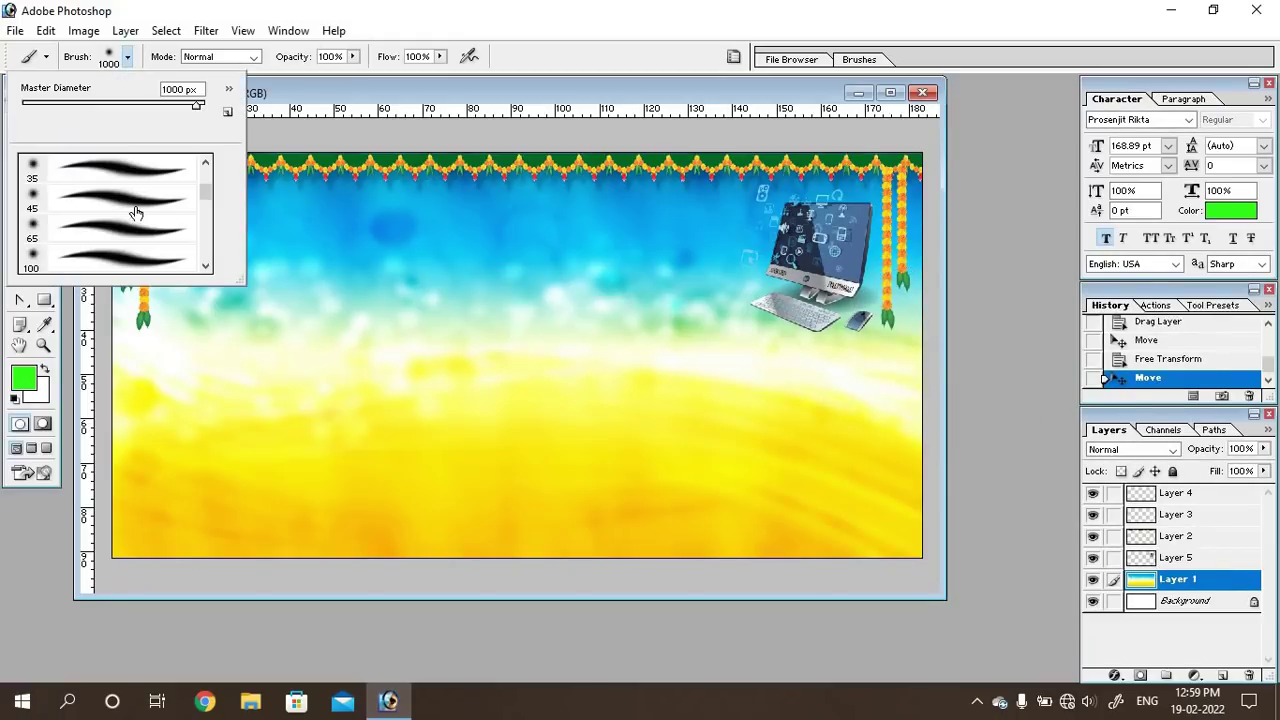
scroll(136, 235, down, 1)
scroll(137, 236, down, 1)
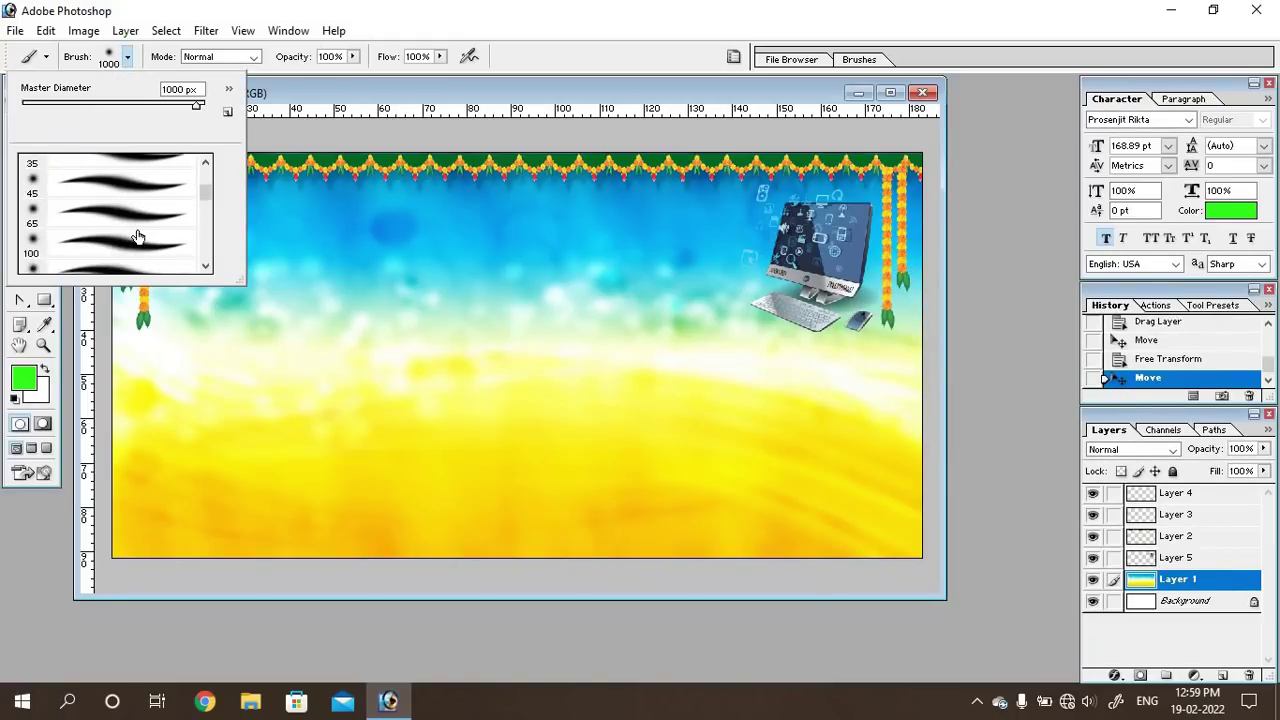
scroll(138, 237, down, 1)
scroll(138, 236, up, 2)
scroll(138, 236, up, 1)
scroll(138, 237, up, 1)
click(134, 224)
key(Return)
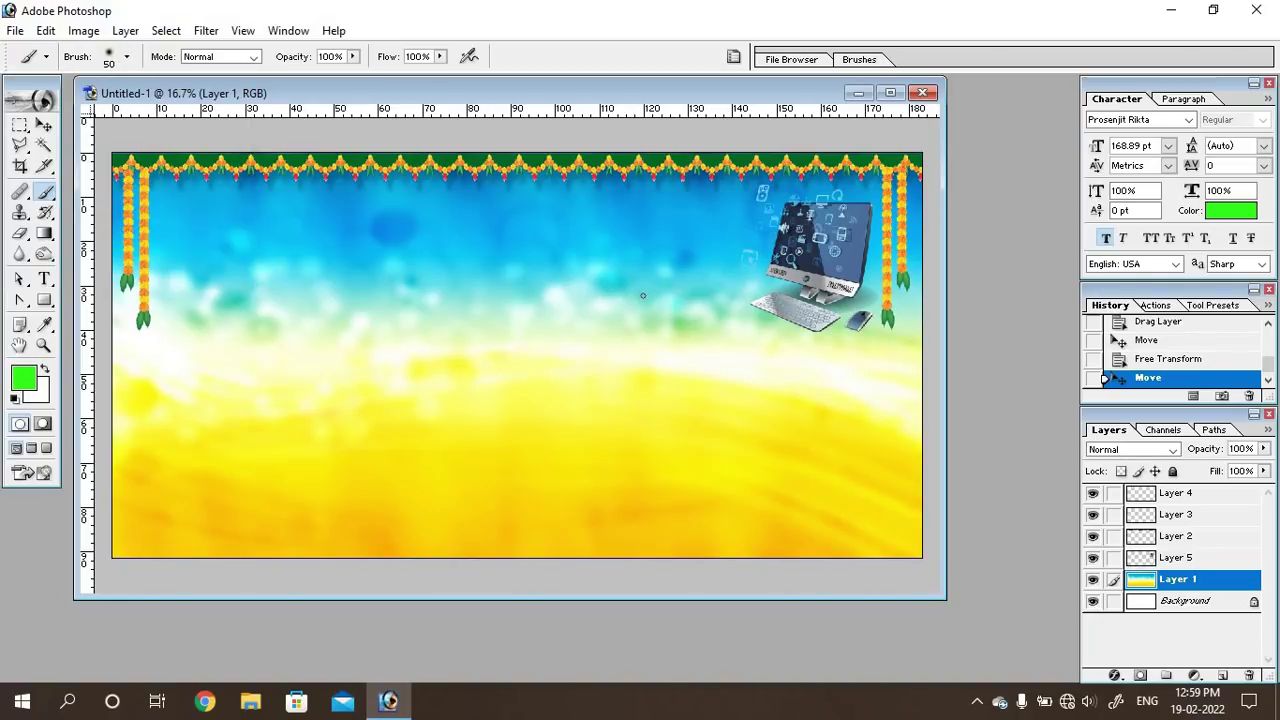
key(bracketright)
key(bracketright)
key(bracketright)
key(bracketright)
key(bracketright)
key(bracketright)
key(bracketright)
key(bracketright)
key(bracketright)
key(bracketright)
key(bracketright)
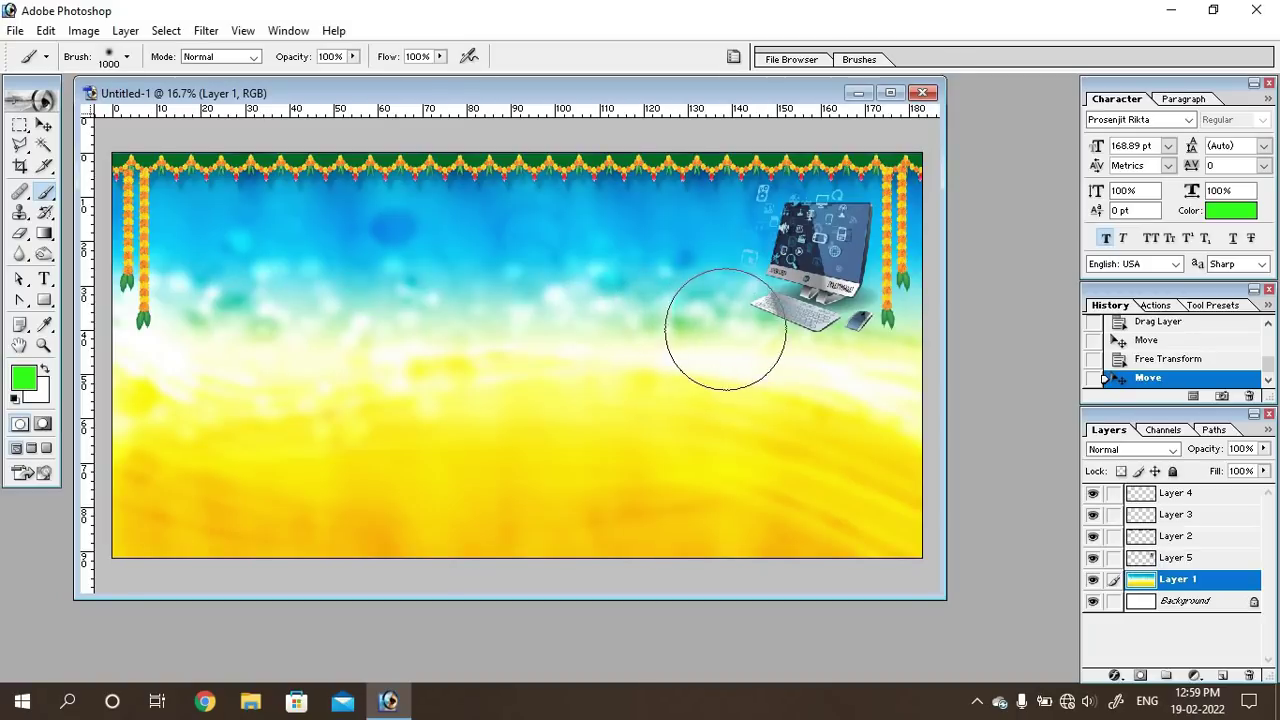
key(bracketright)
key(bracketright)
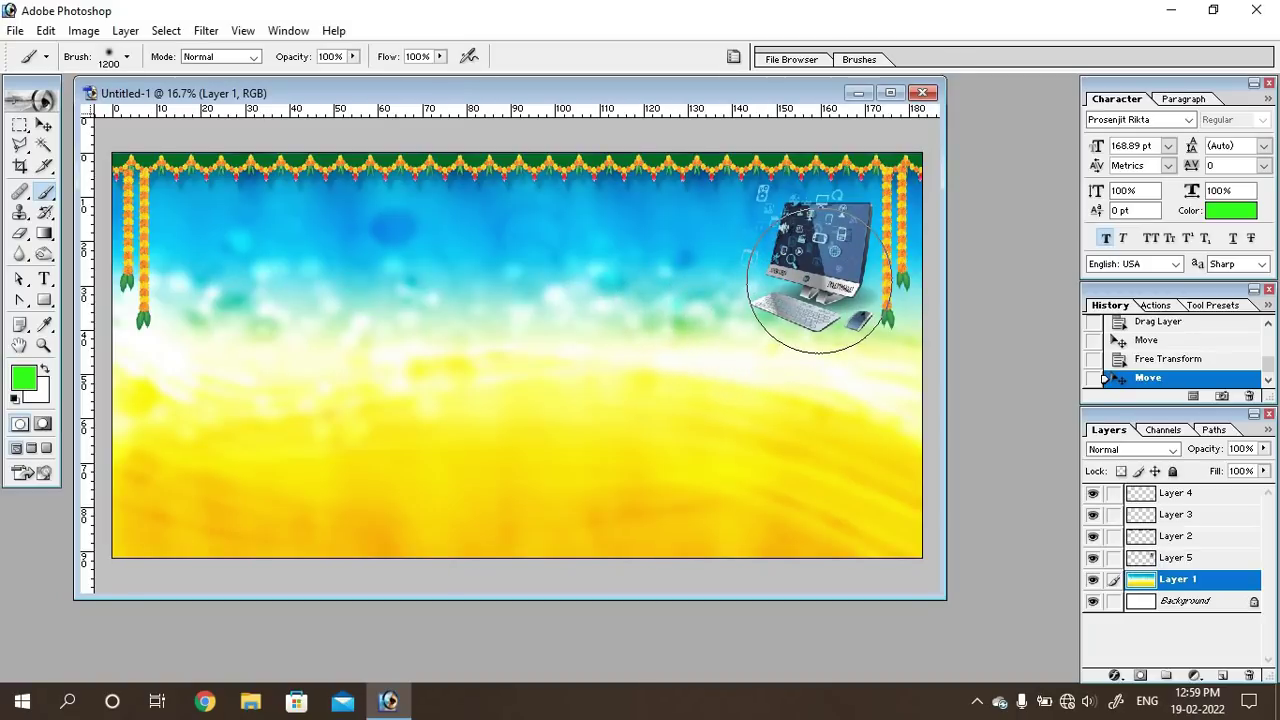
Paint a soft green glow on Layer 1 around and below the computer image
mouse_move(818, 288)
mouse_down()
mouse_move(801, 305)
mouse_move(845, 350)
mouse_up()
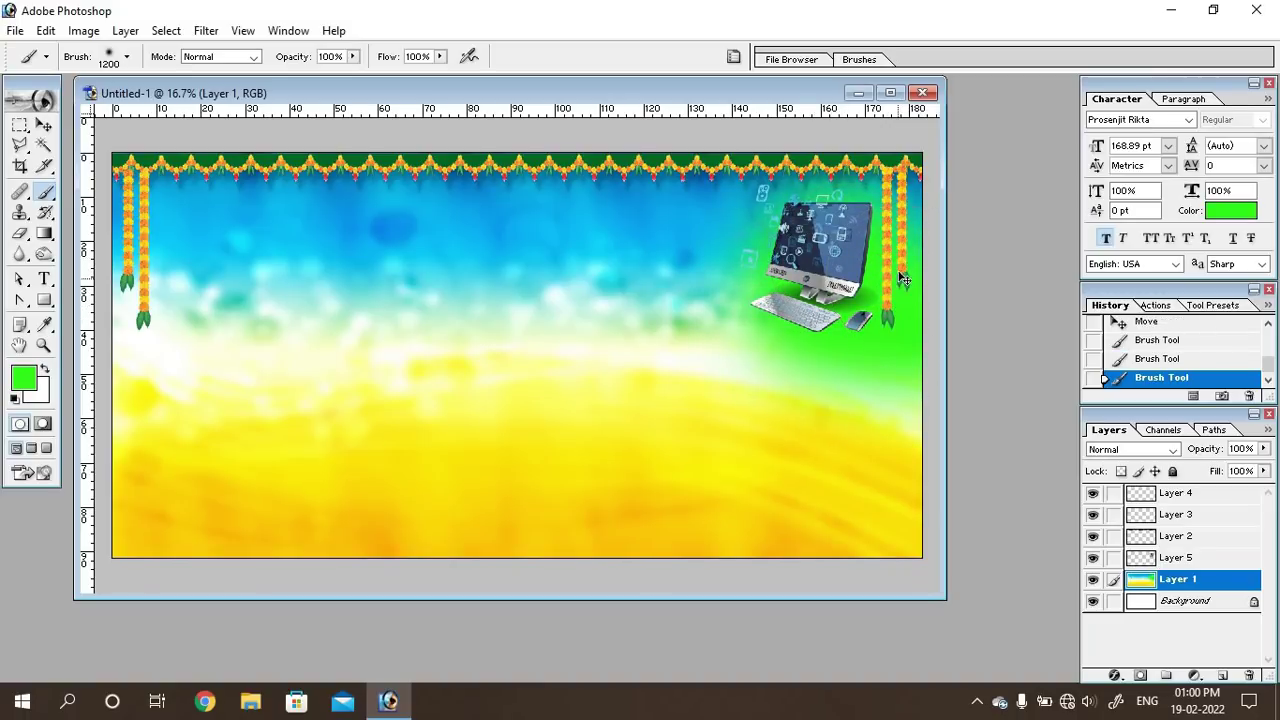
key(ctrl+z)
key(ctrl+z)
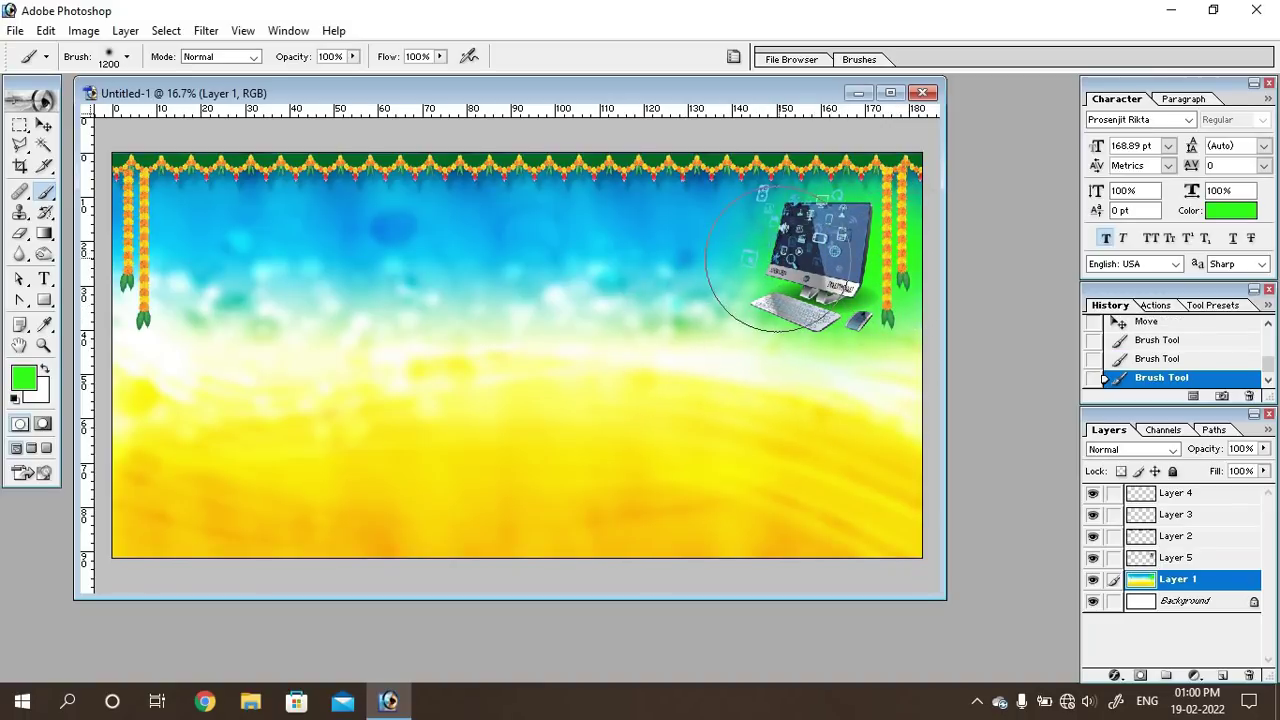
mouse_move(775, 258)
mouse_down()
mouse_move(809, 371)
mouse_move(786, 329)
mouse_move(850, 255)
mouse_up()
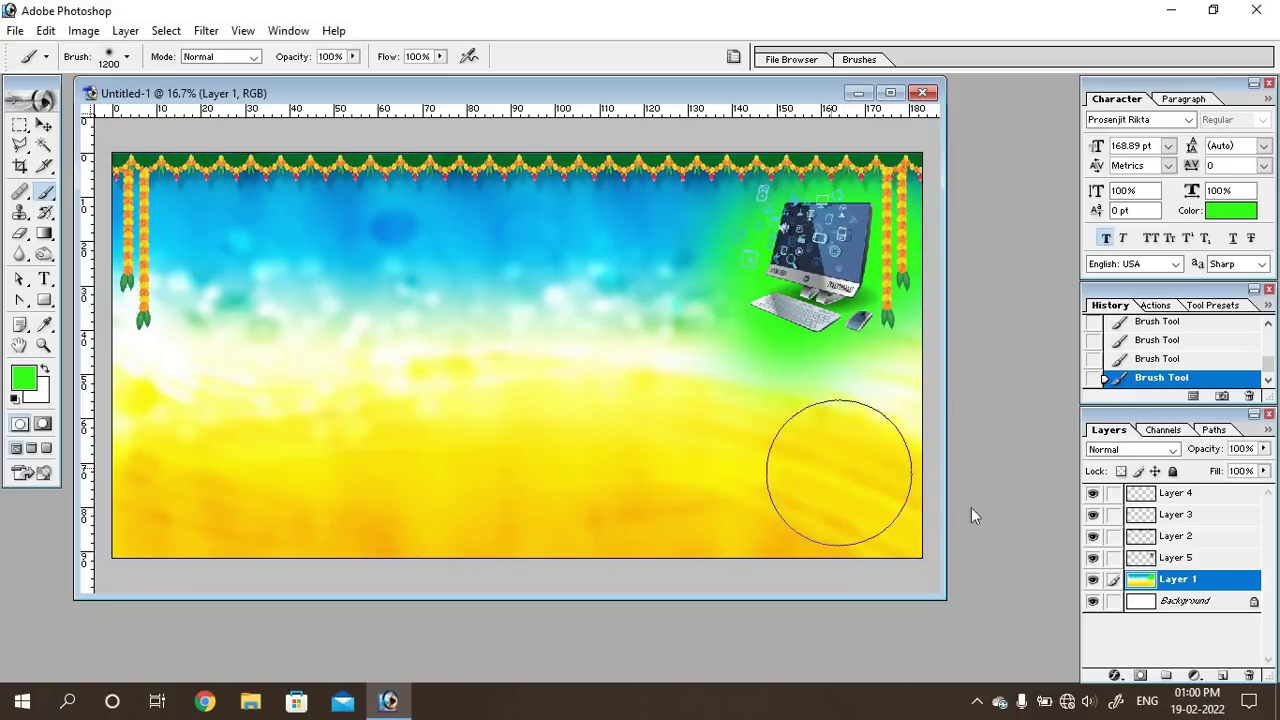
click(45, 126)
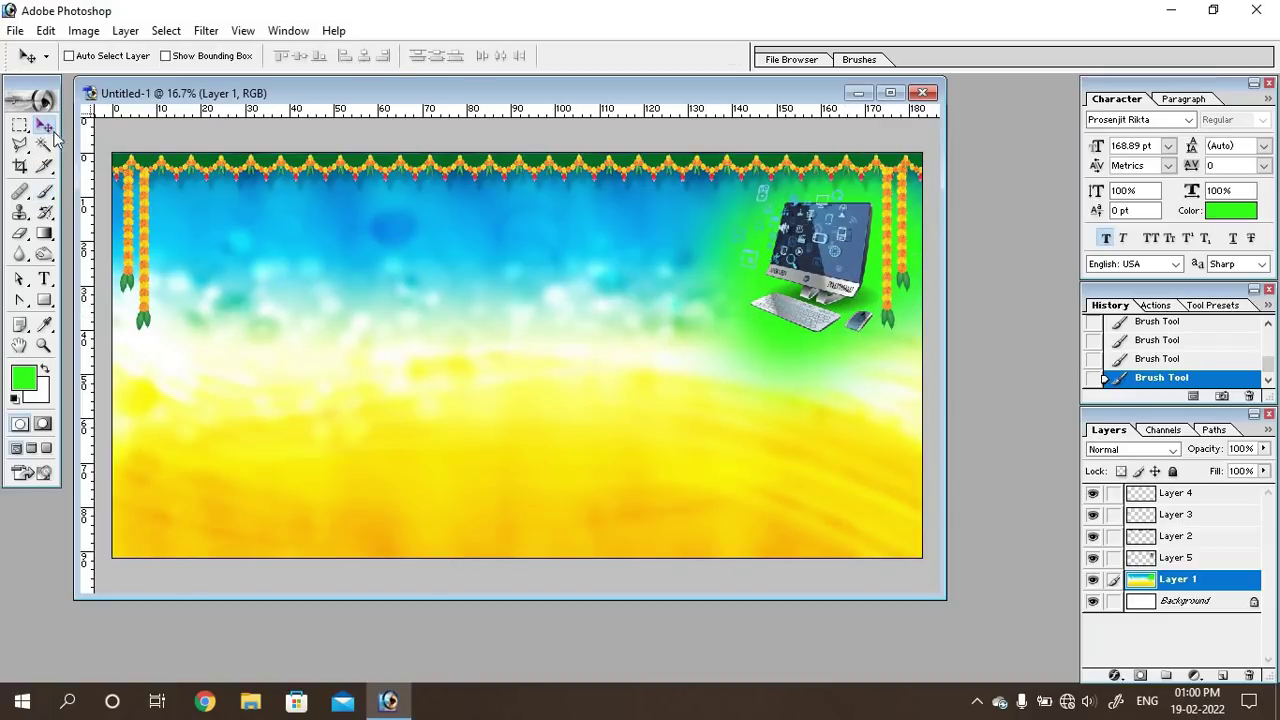
Start a new type layer on the banner above Layer 4
click(1190, 500)
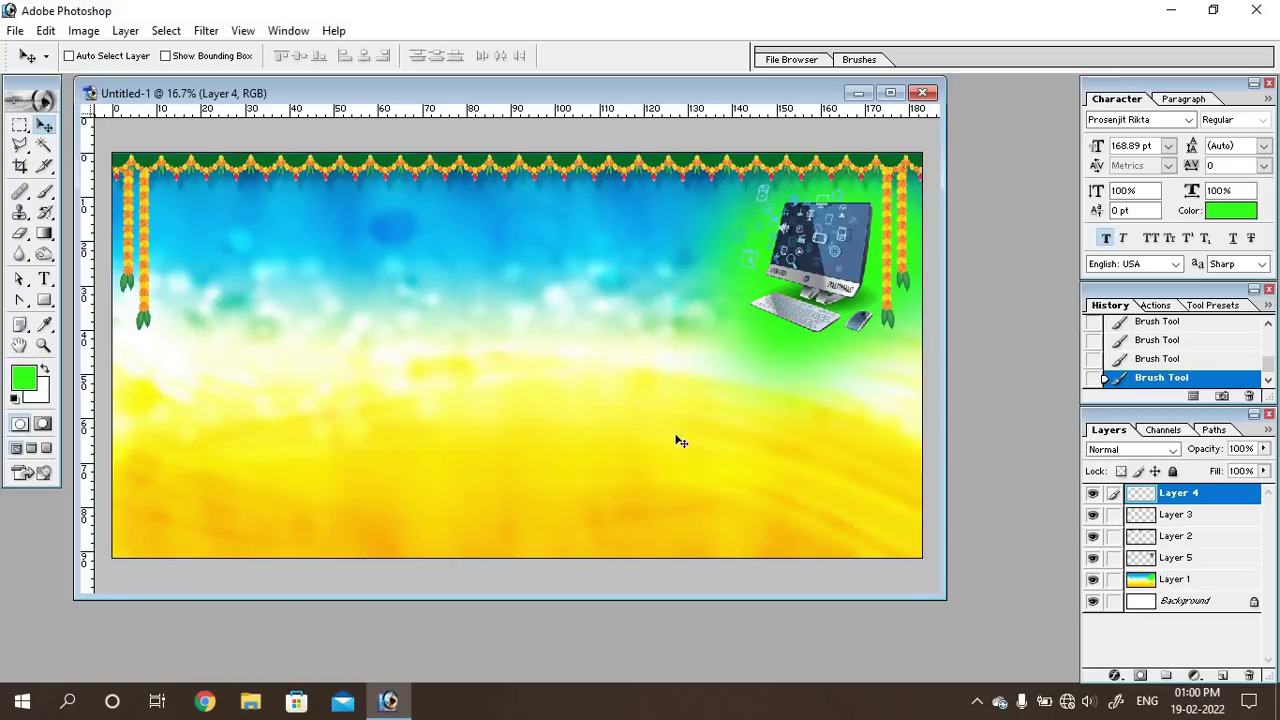
click(43, 281)
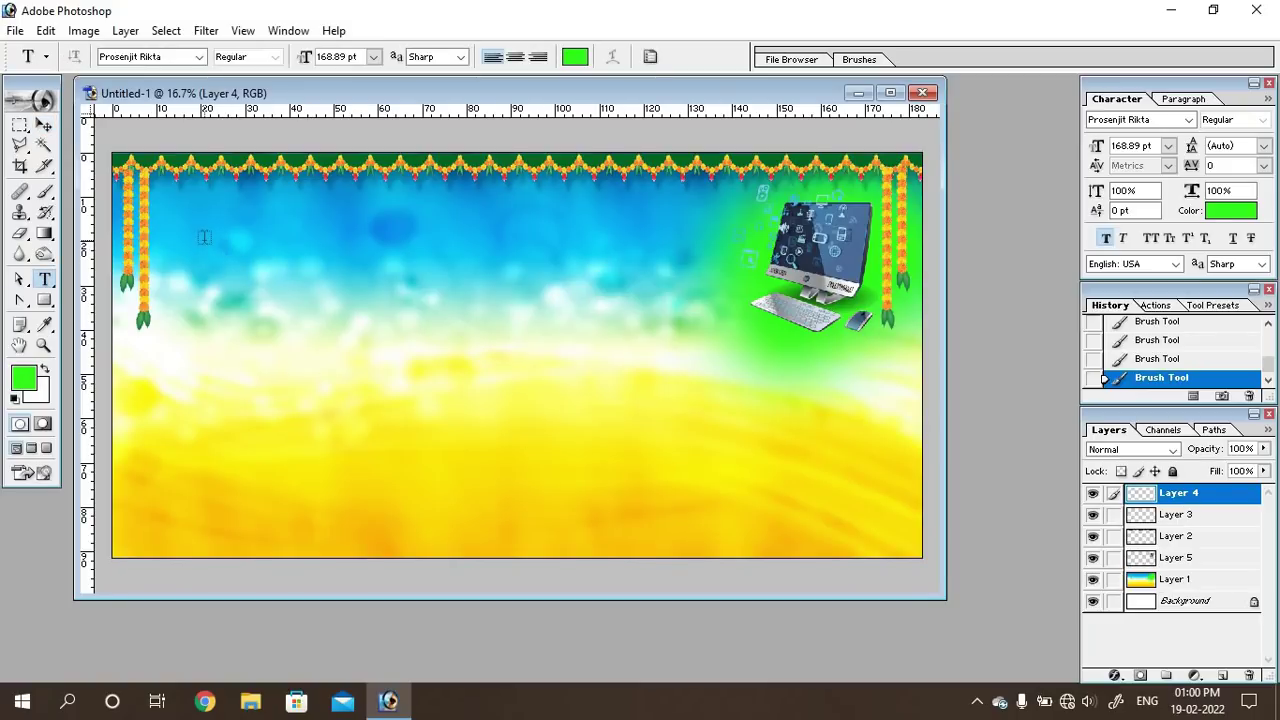
click(173, 262)
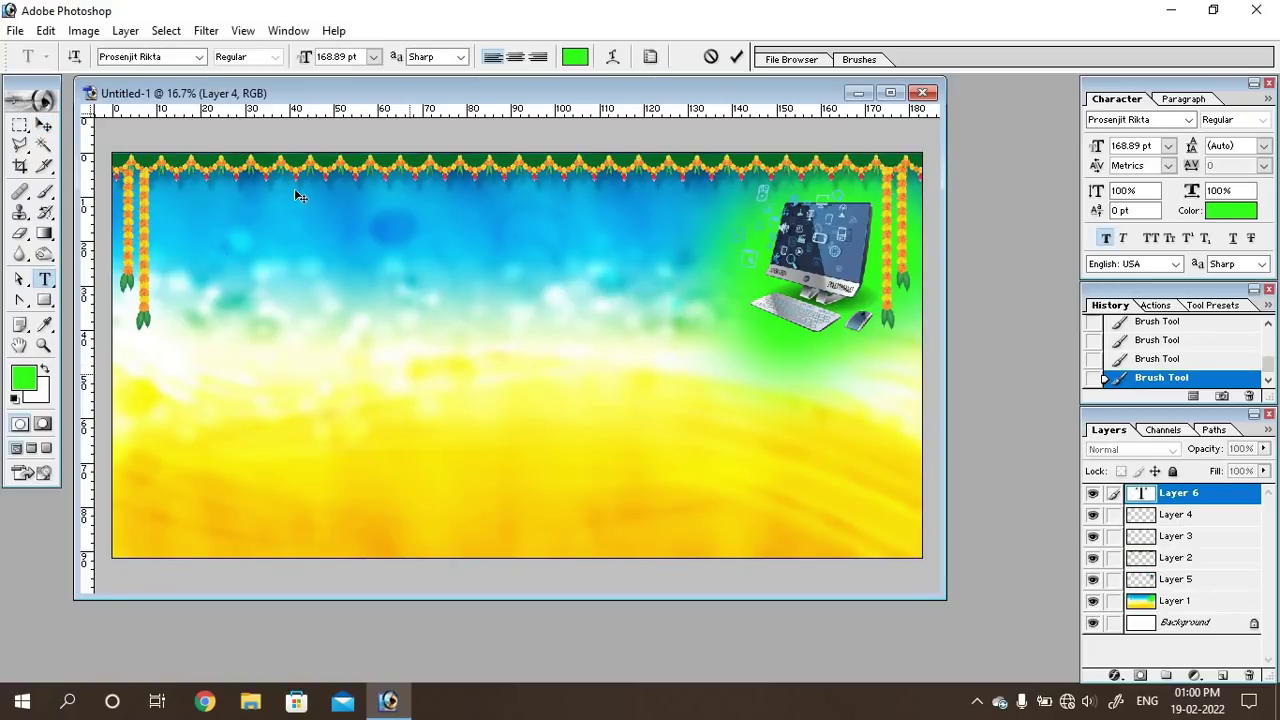
Scroll up the font list and choose the Prosenjit font
click(201, 58)
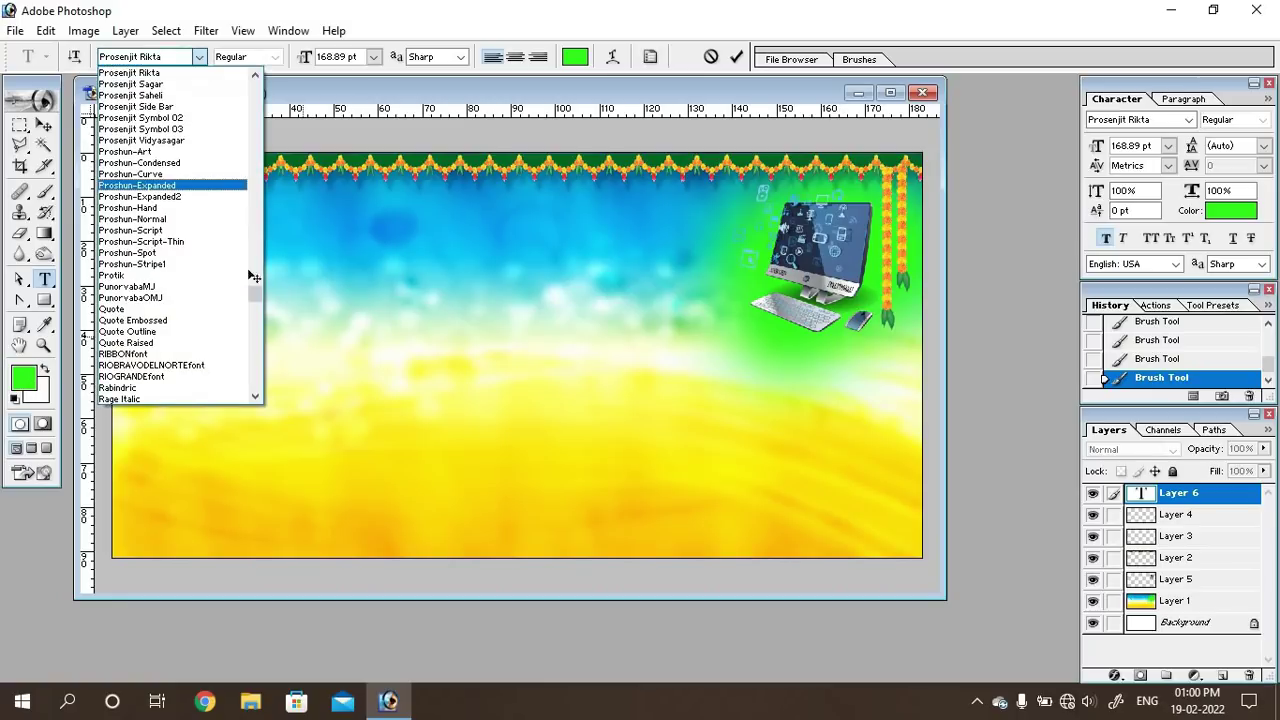
click(255, 78)
click(255, 78)
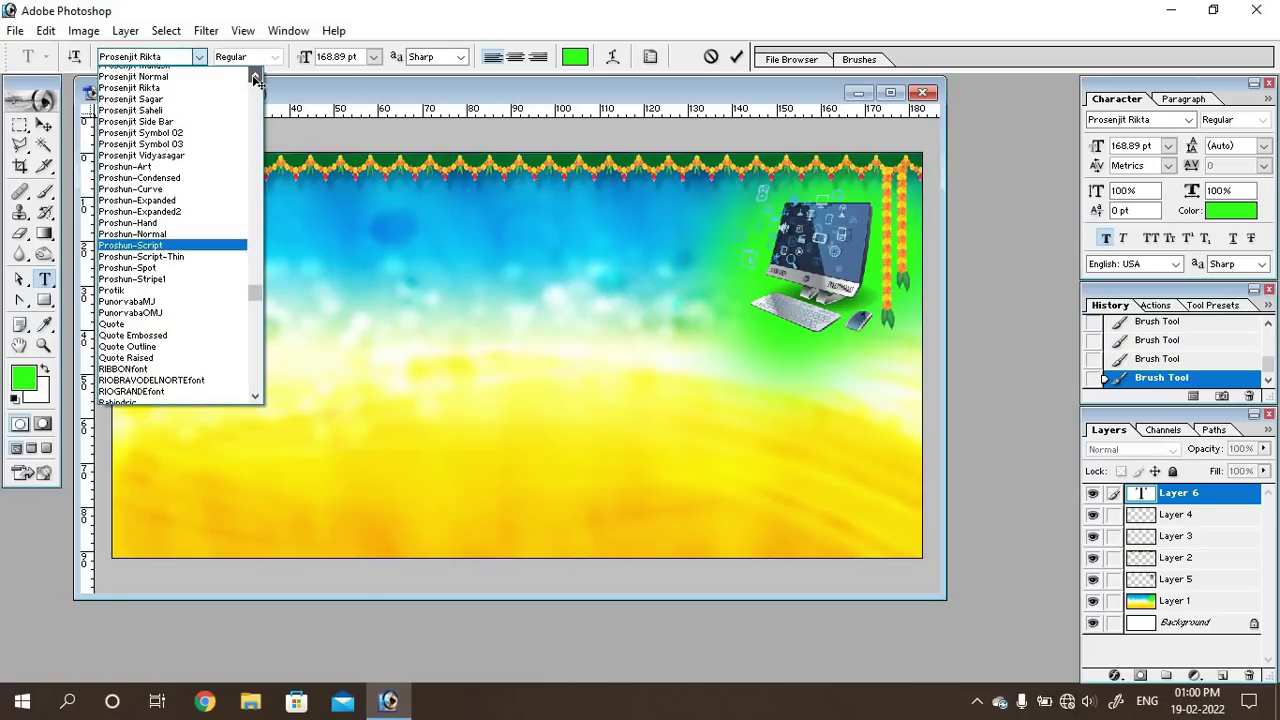
click(255, 78)
click(255, 78)
click(255, 78)
click(255, 78)
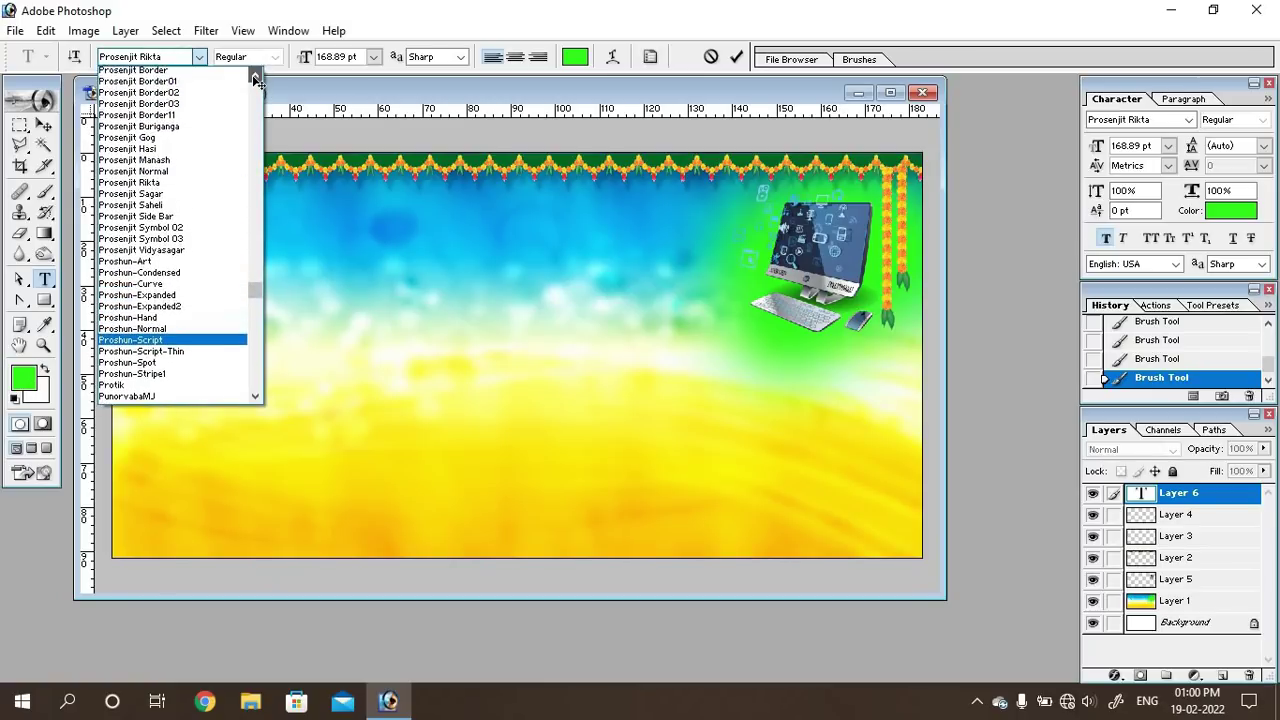
click(255, 78)
click(255, 78)
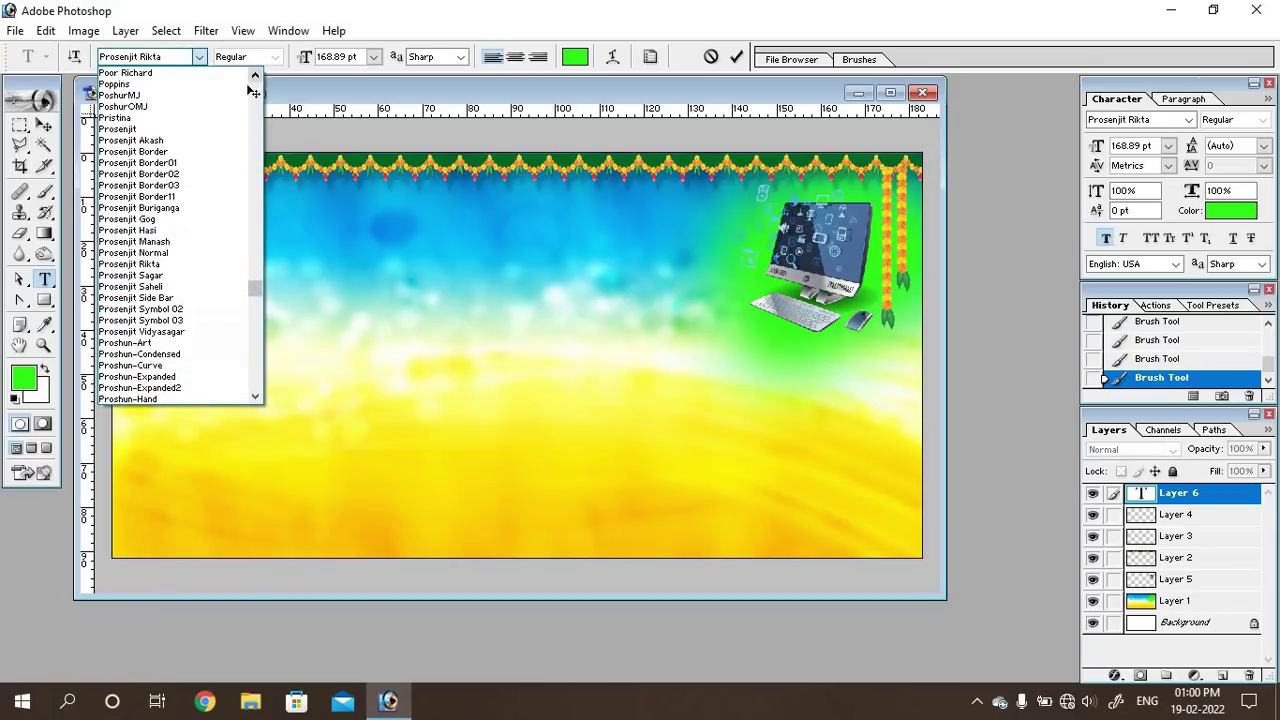
click(115, 129)
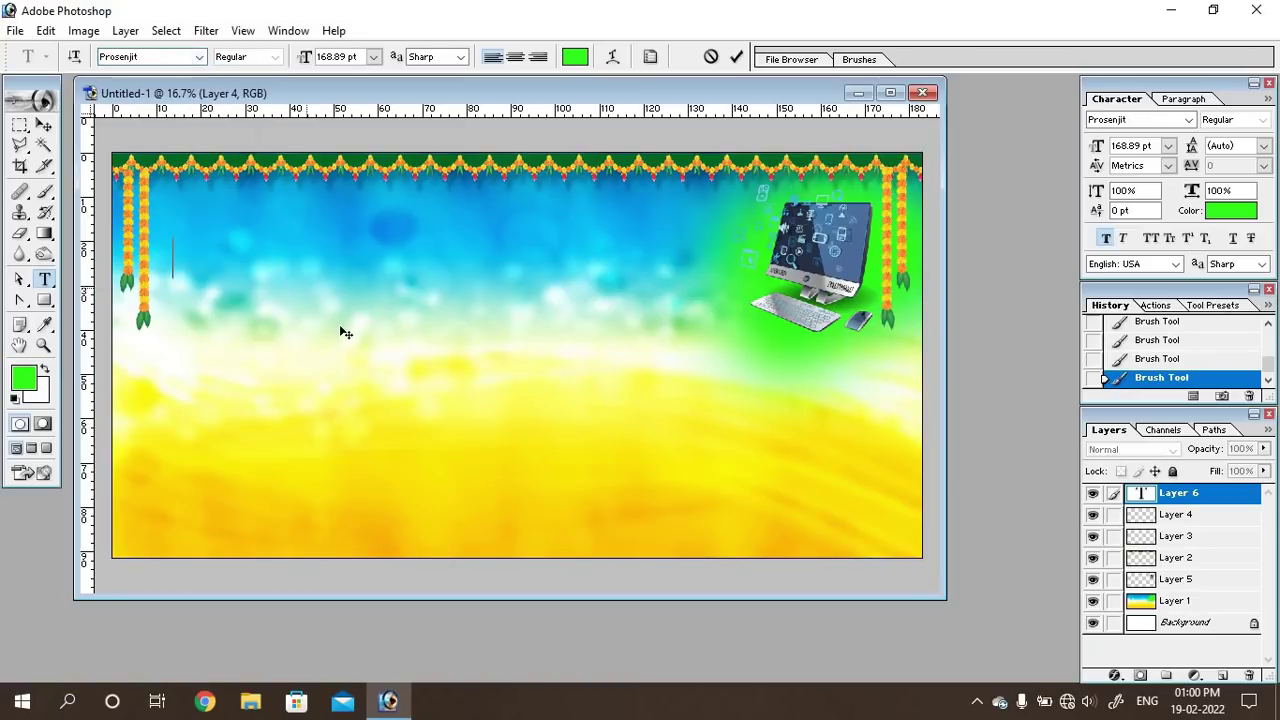
Set the text colour to pure red FF0000
click(575, 56)
drag(1037, 420, 1036, 344)
click(1012, 344)
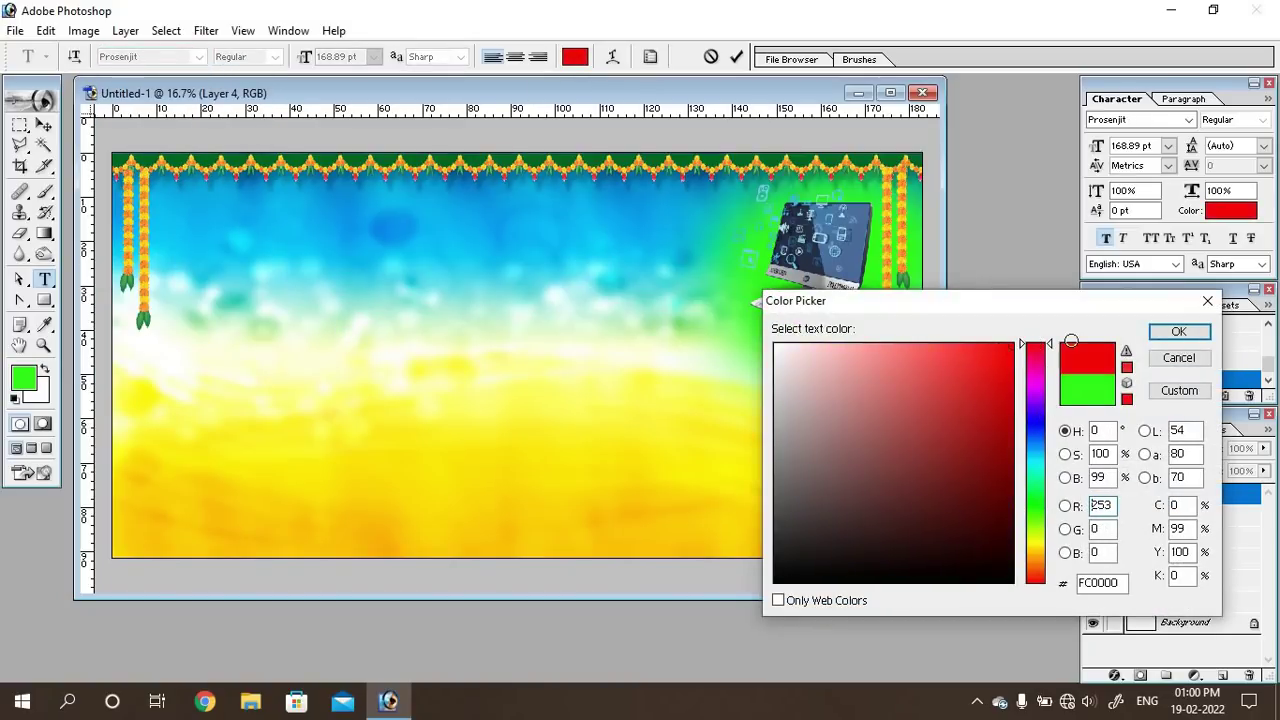
click(1178, 333)
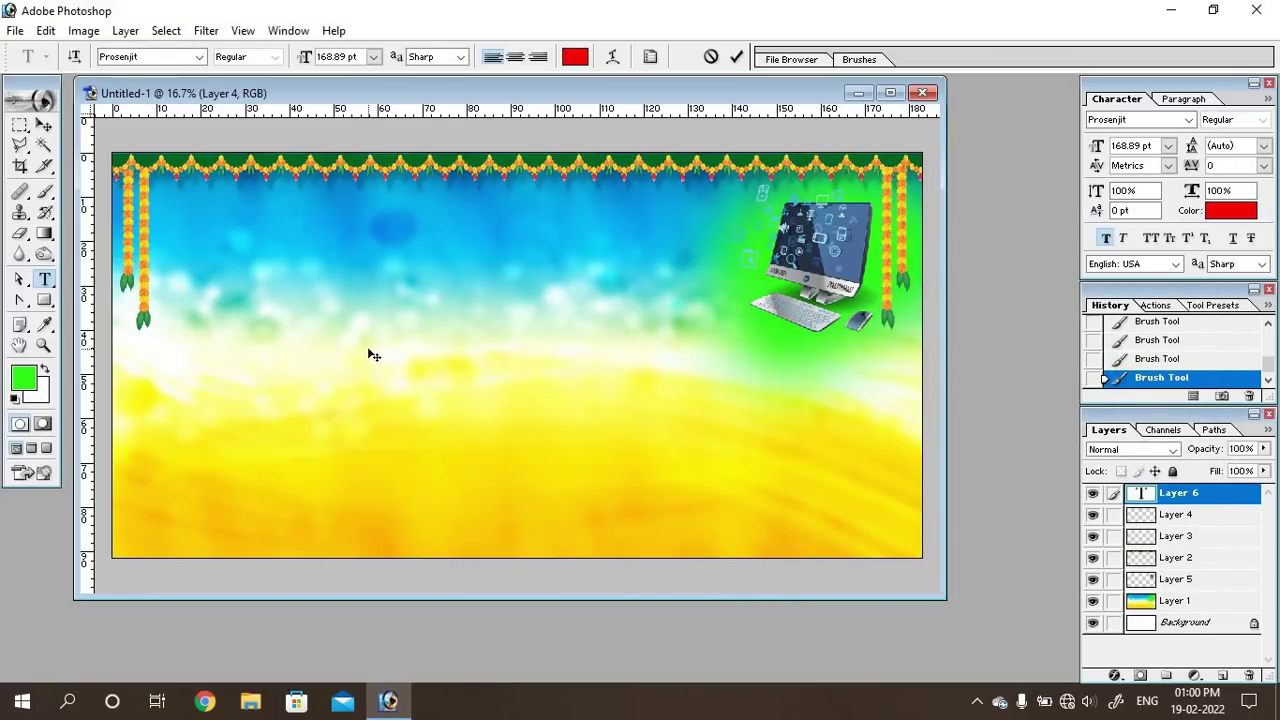
Type the headline 'অনলাইন সার্ভিস পয়েন্ট' phonetically, accepting Bengali suggestions, then select it
text(onla)
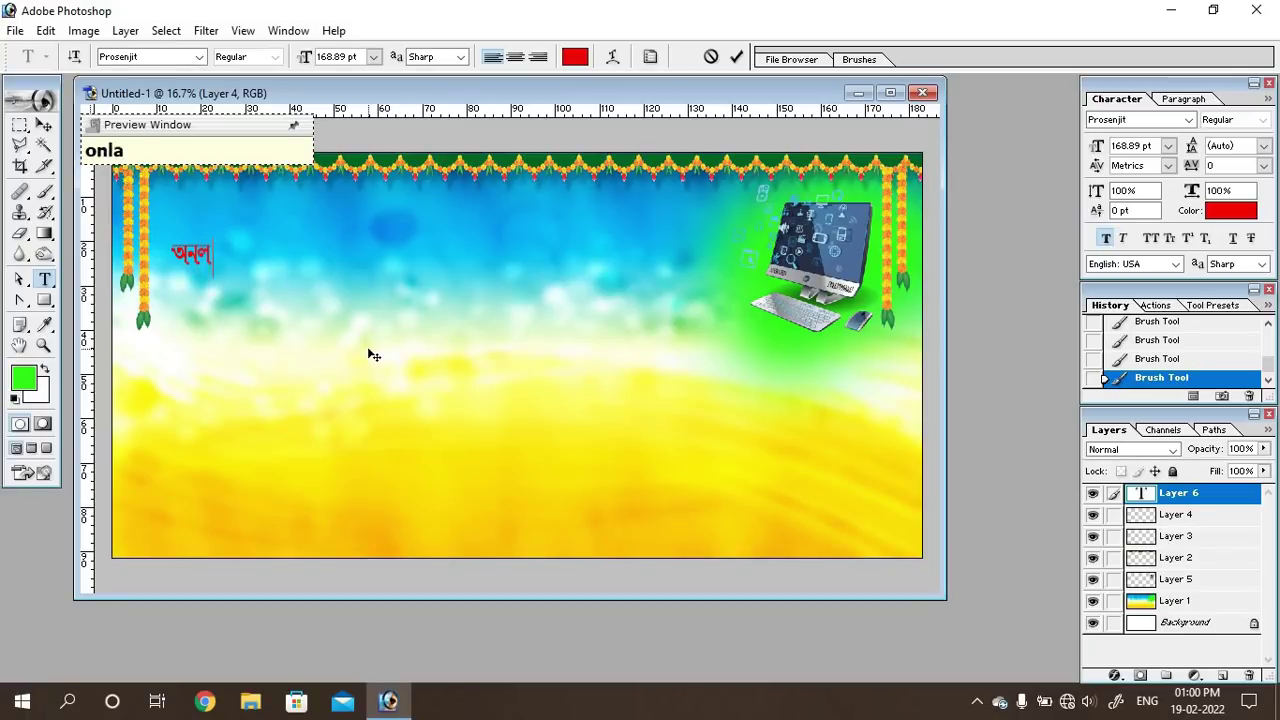
text(in )
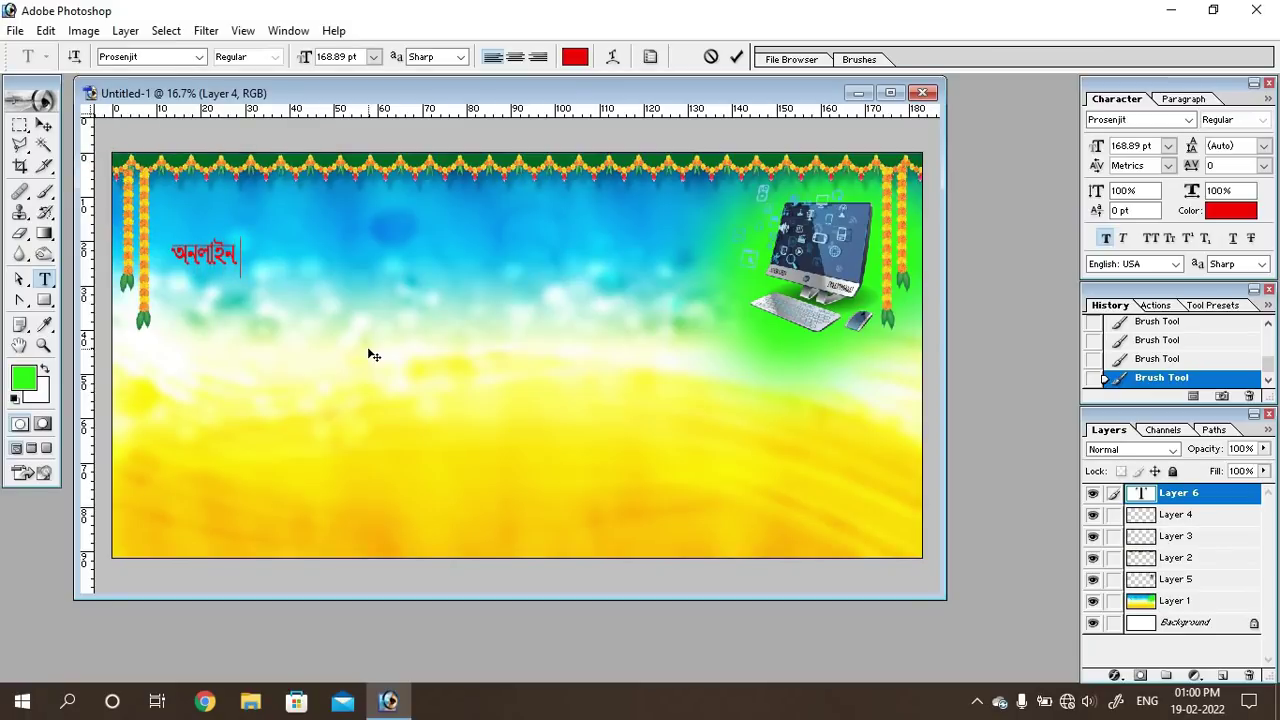
text(sar)
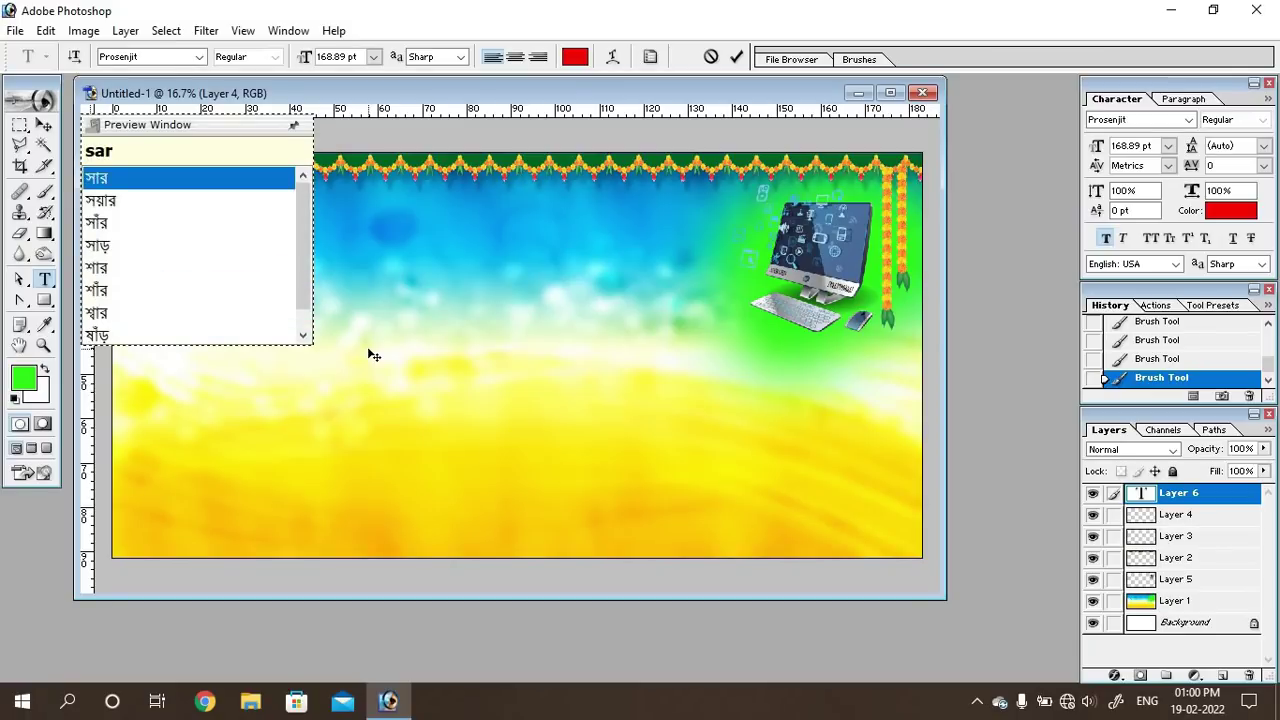
text(bhis)
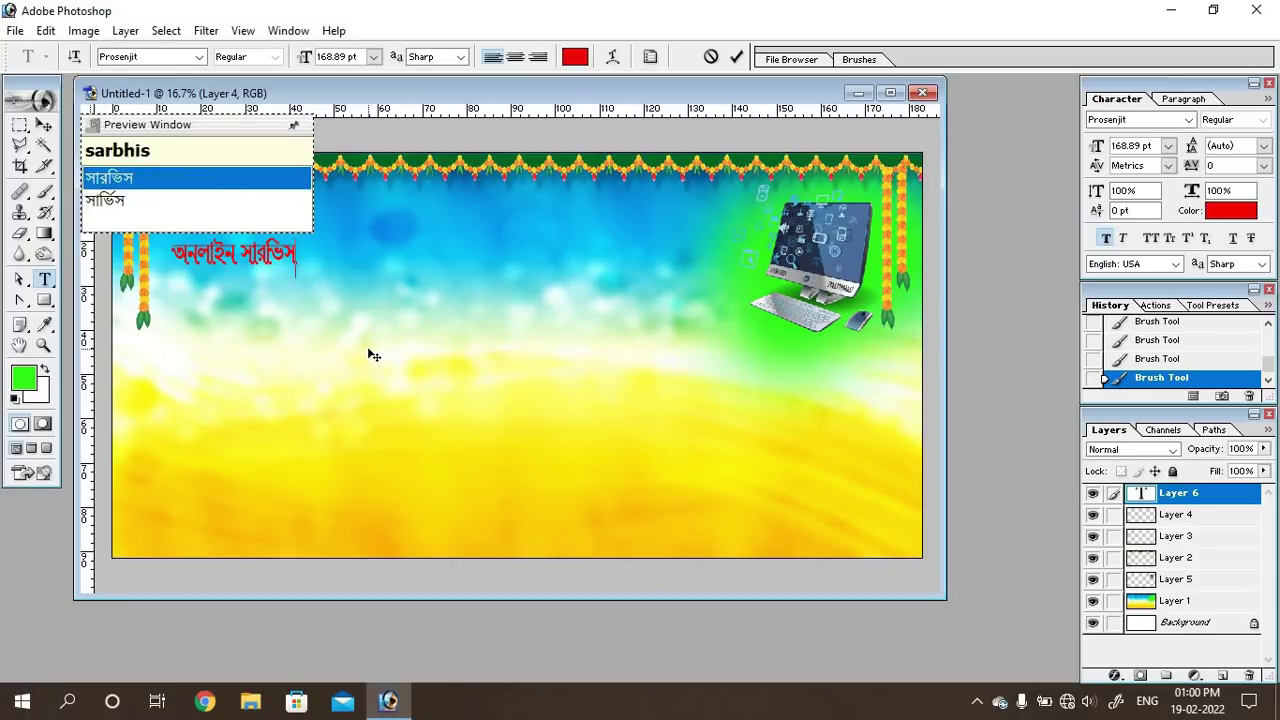
key(Down)
text([)
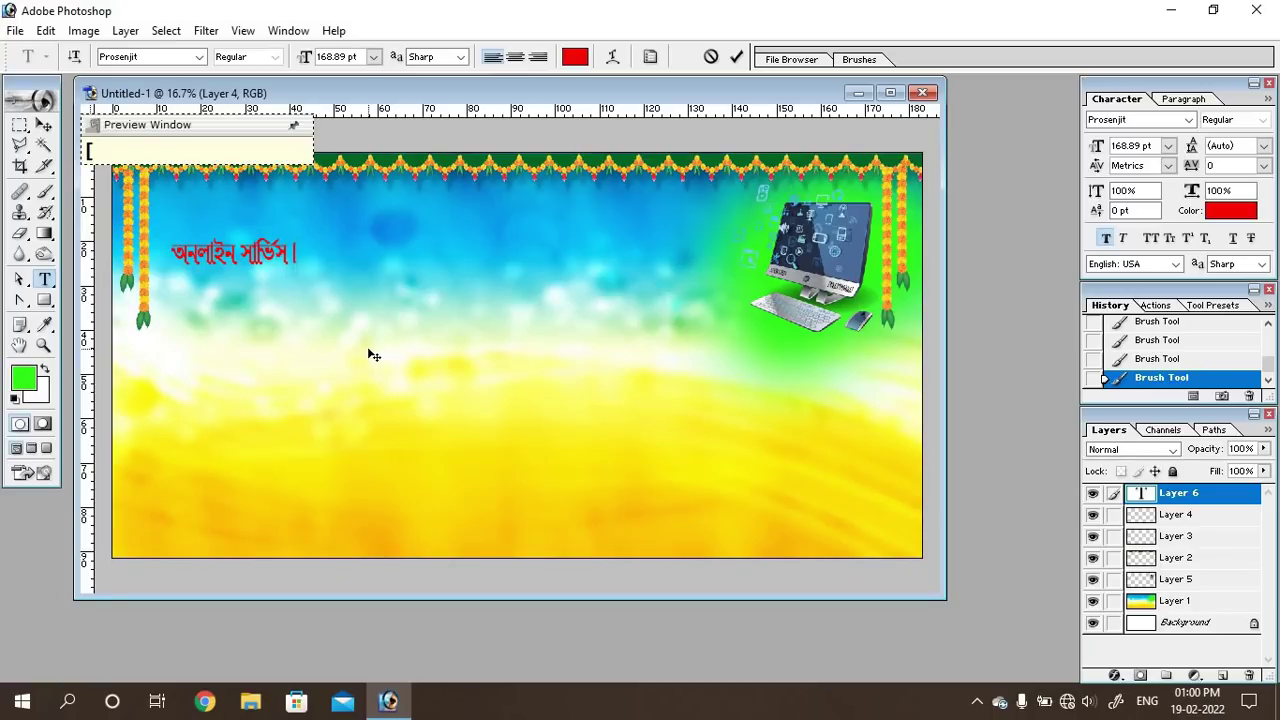
key(BackSpace)
text(pye)
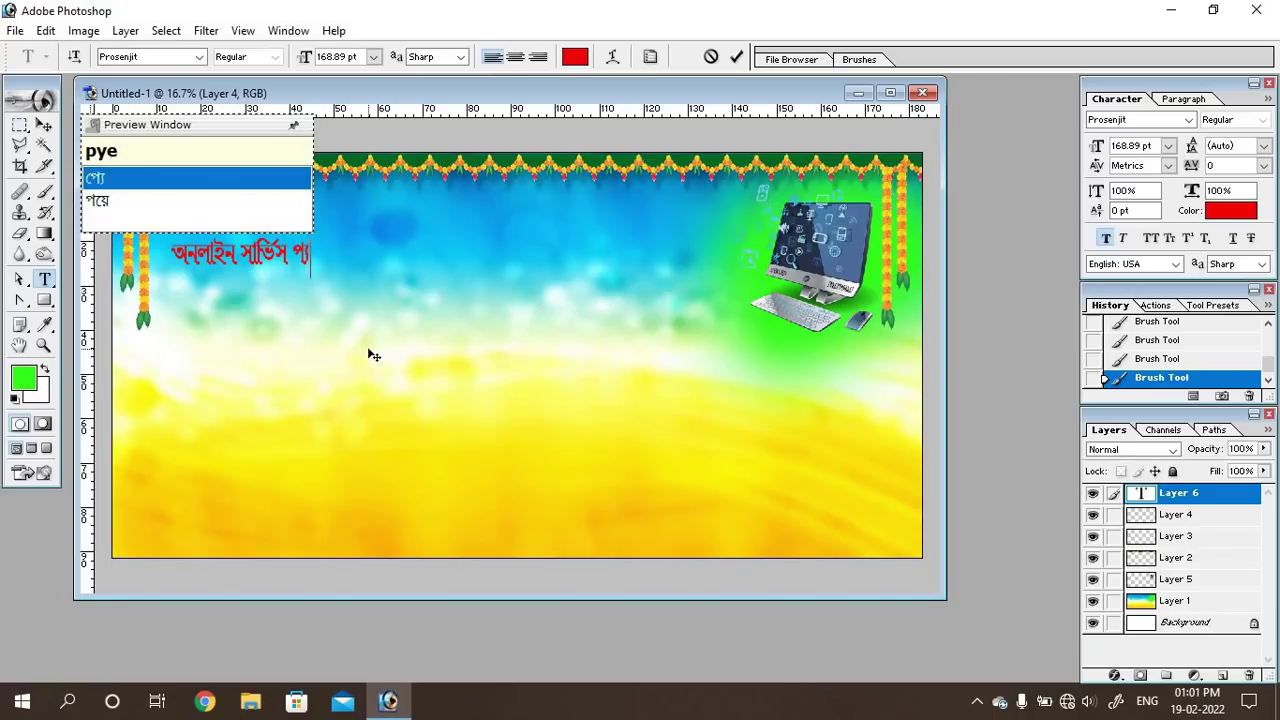
text(nt)
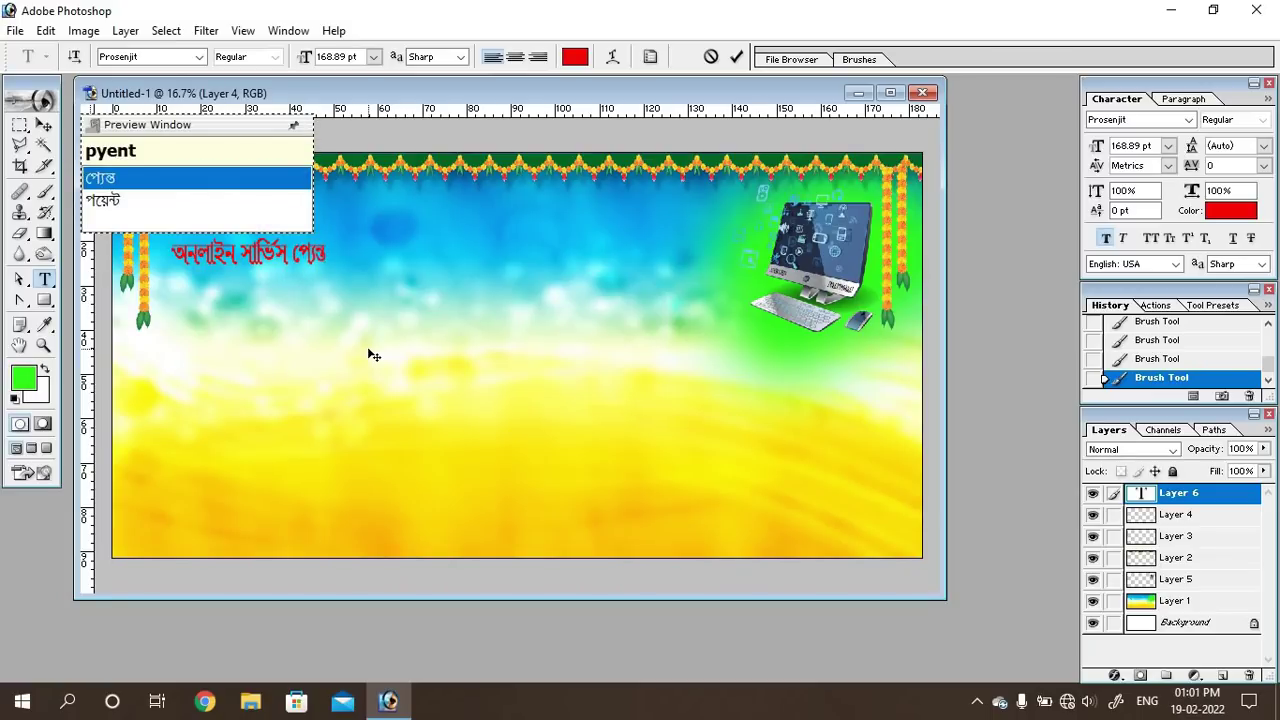
key(Down)
key(Return)
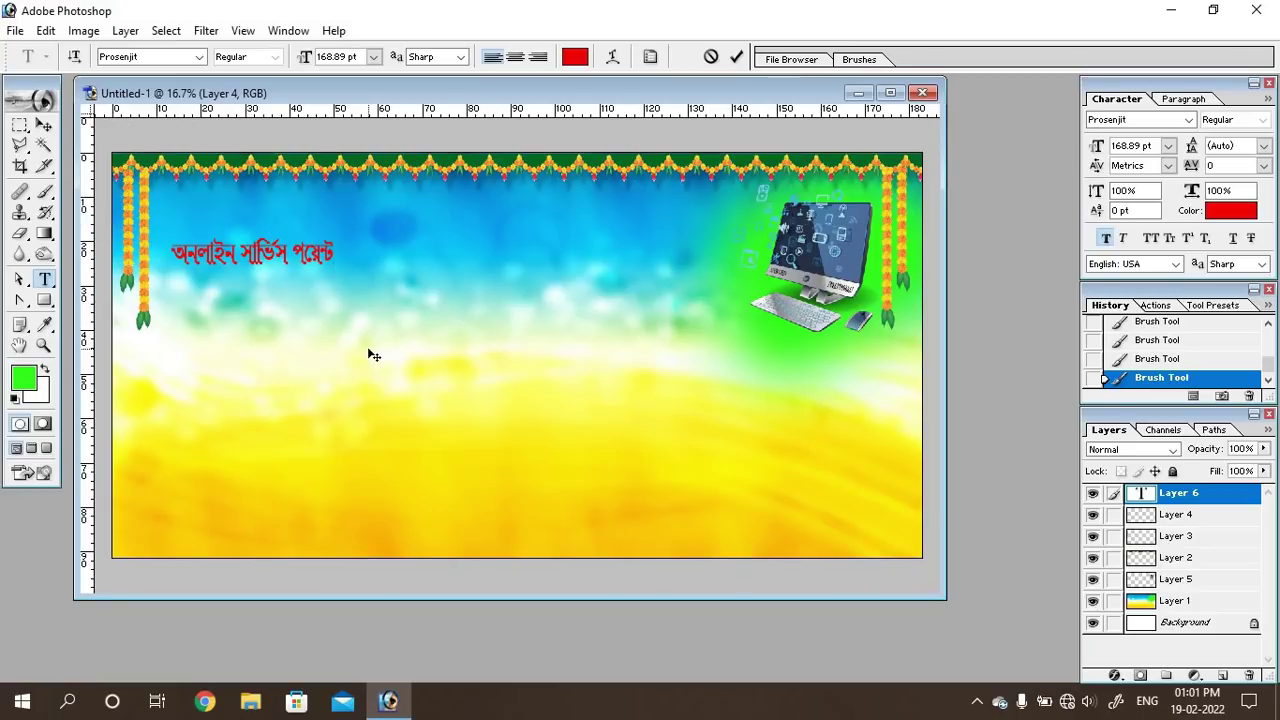
drag(172, 255, 334, 257)
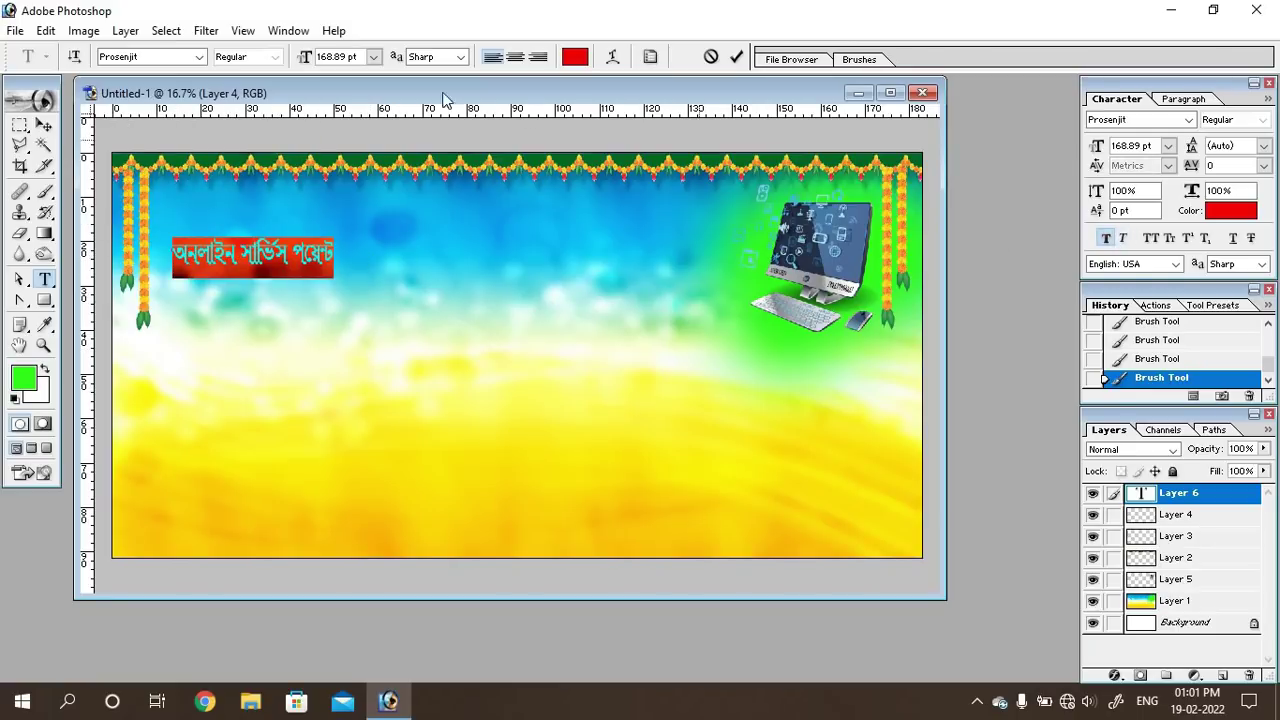
Free Transform the headline to about 355% × 342% and move it up under the garland
click(45, 128)
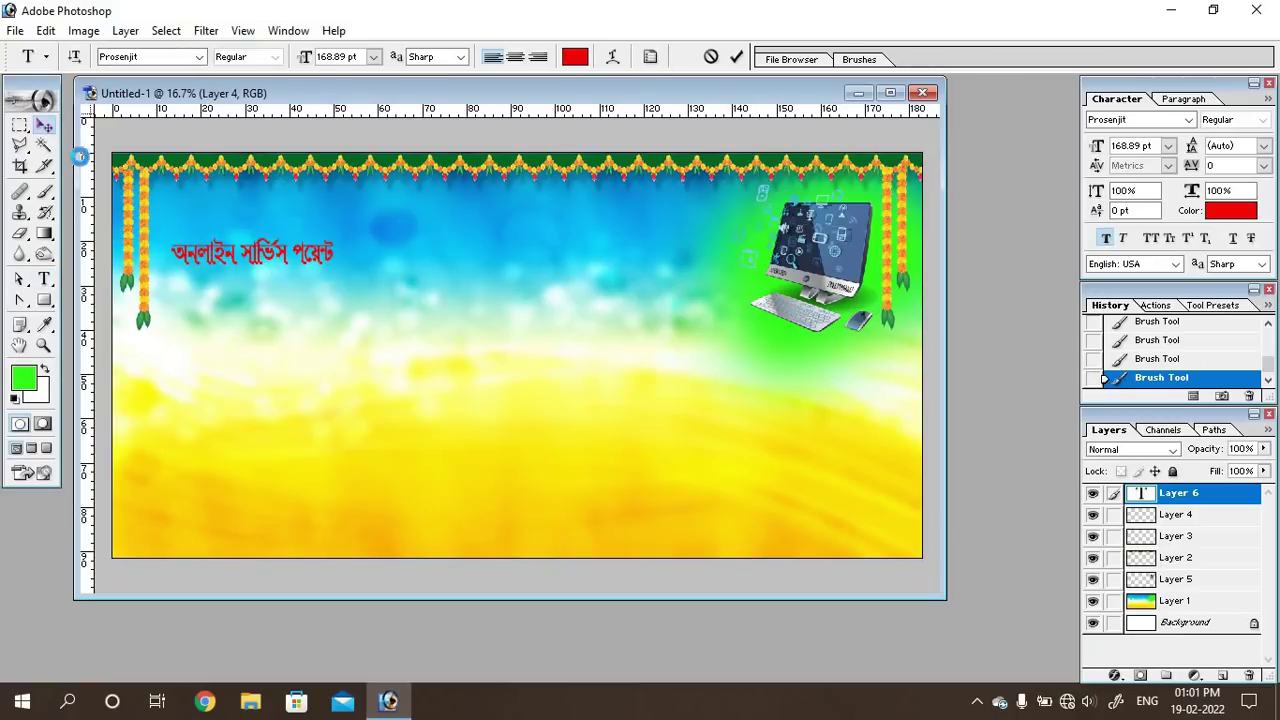
key(ctrl+t)
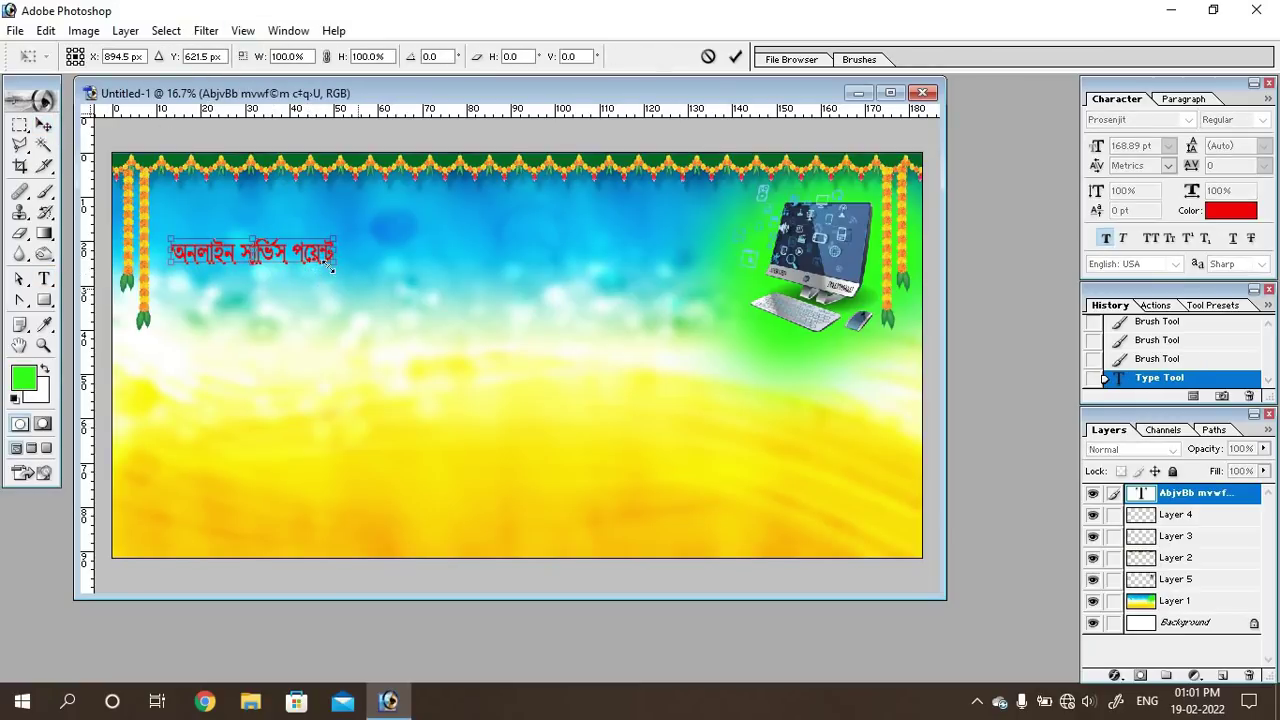
drag(362, 271, 731, 310)
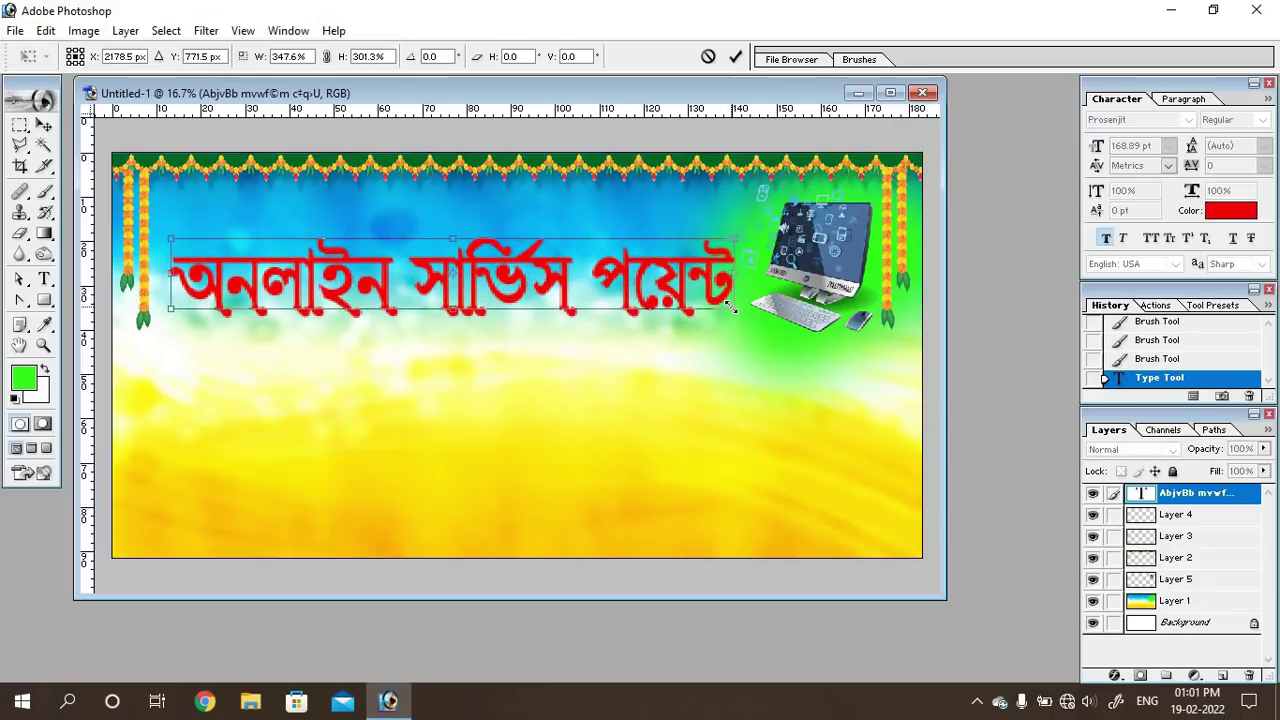
drag(628, 291, 612, 234)
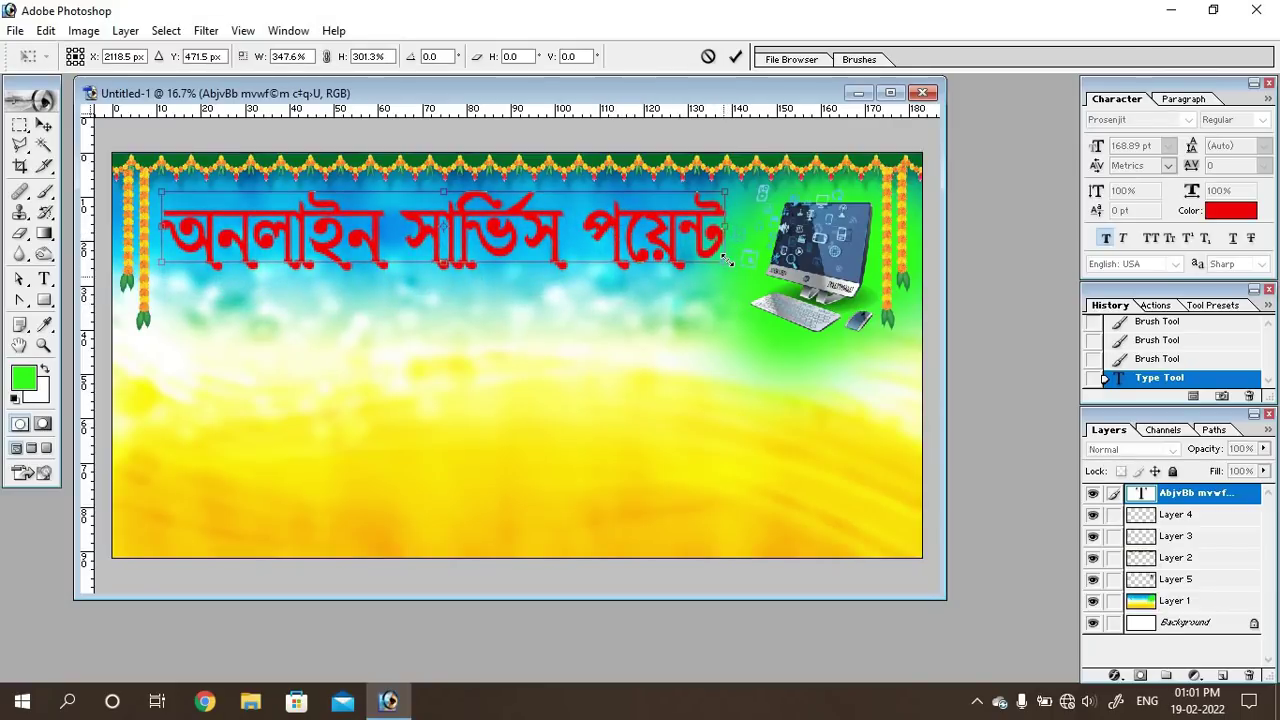
drag(728, 264, 738, 269)
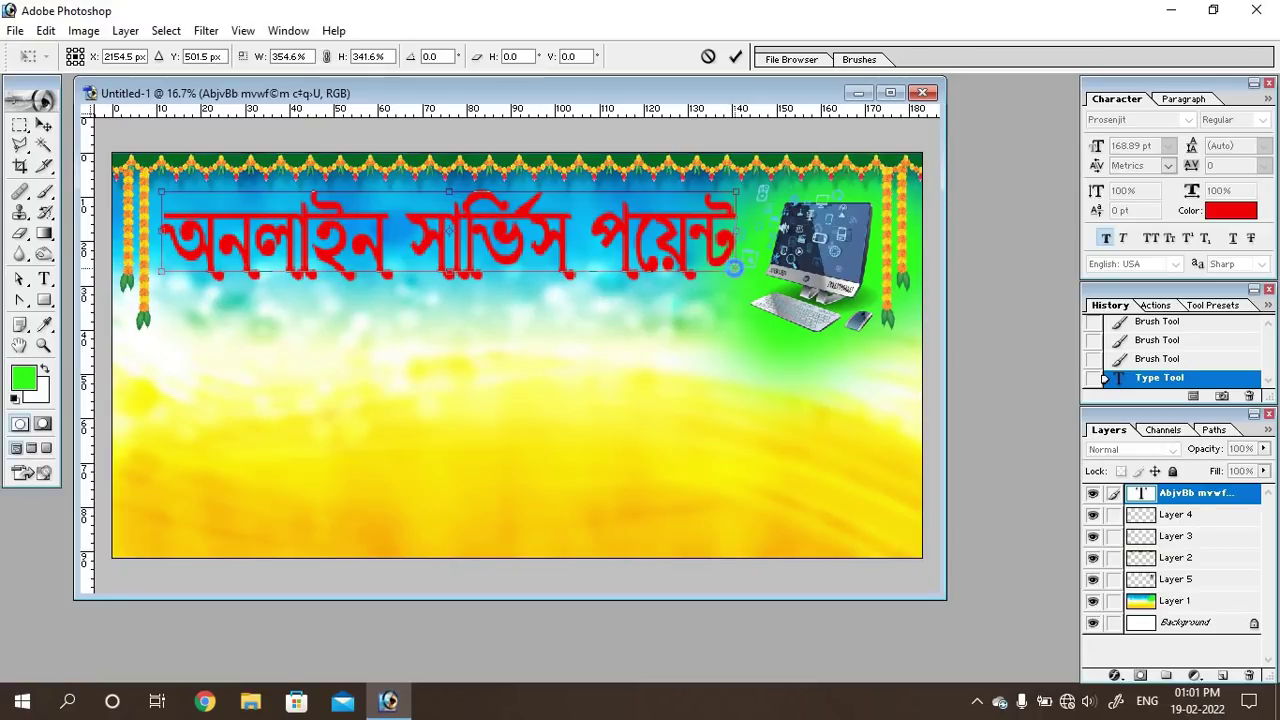
key(Return)
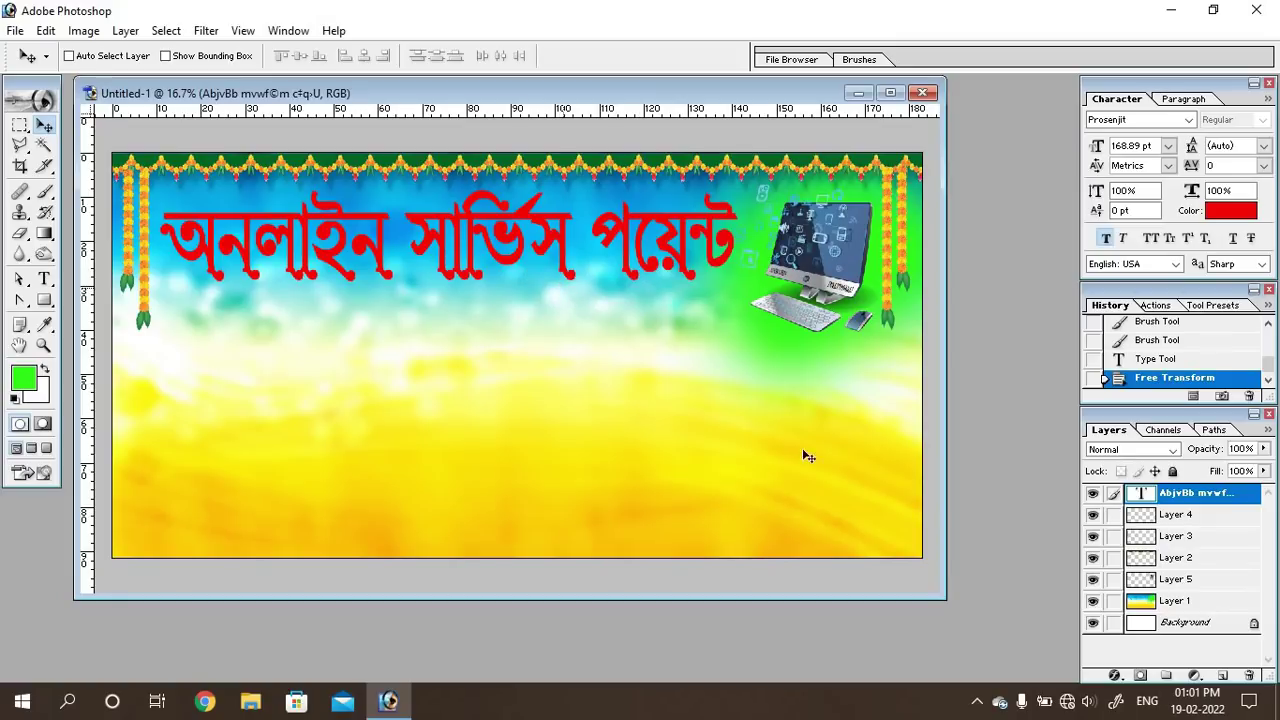
Give the headline a thick white Stroke layer style and enable Drop Shadow
click(1116, 677)
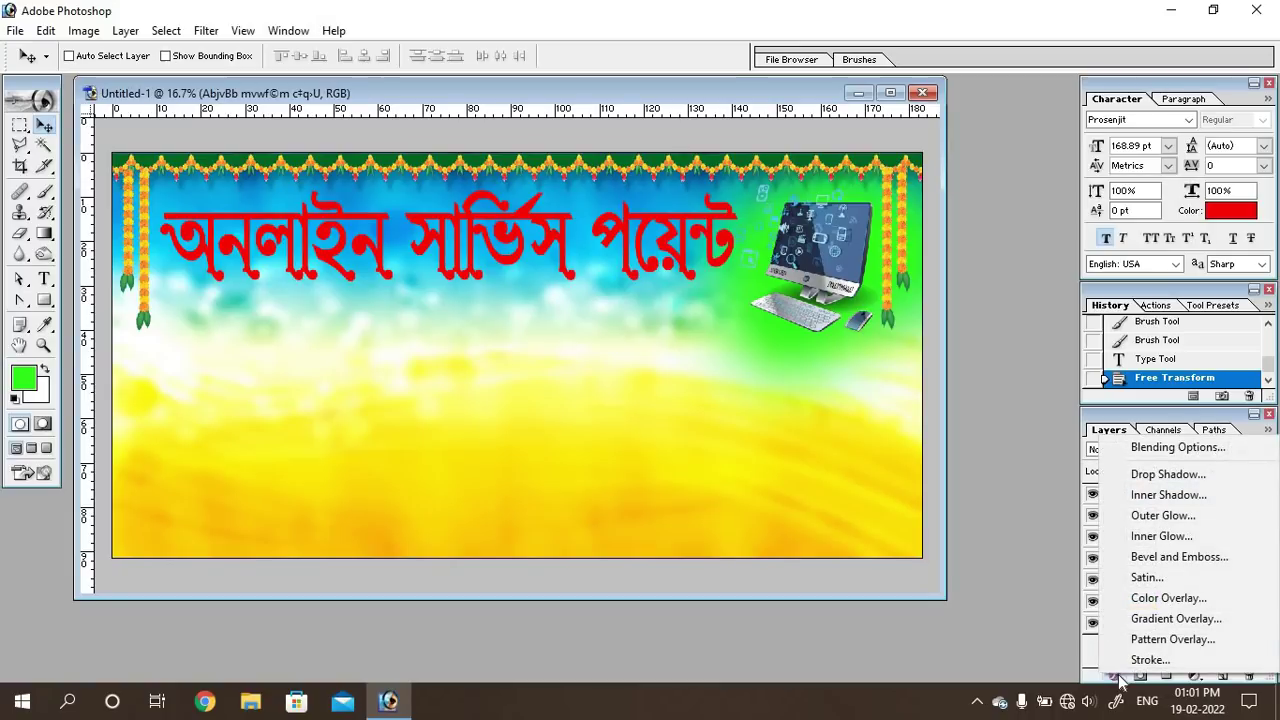
click(1157, 665)
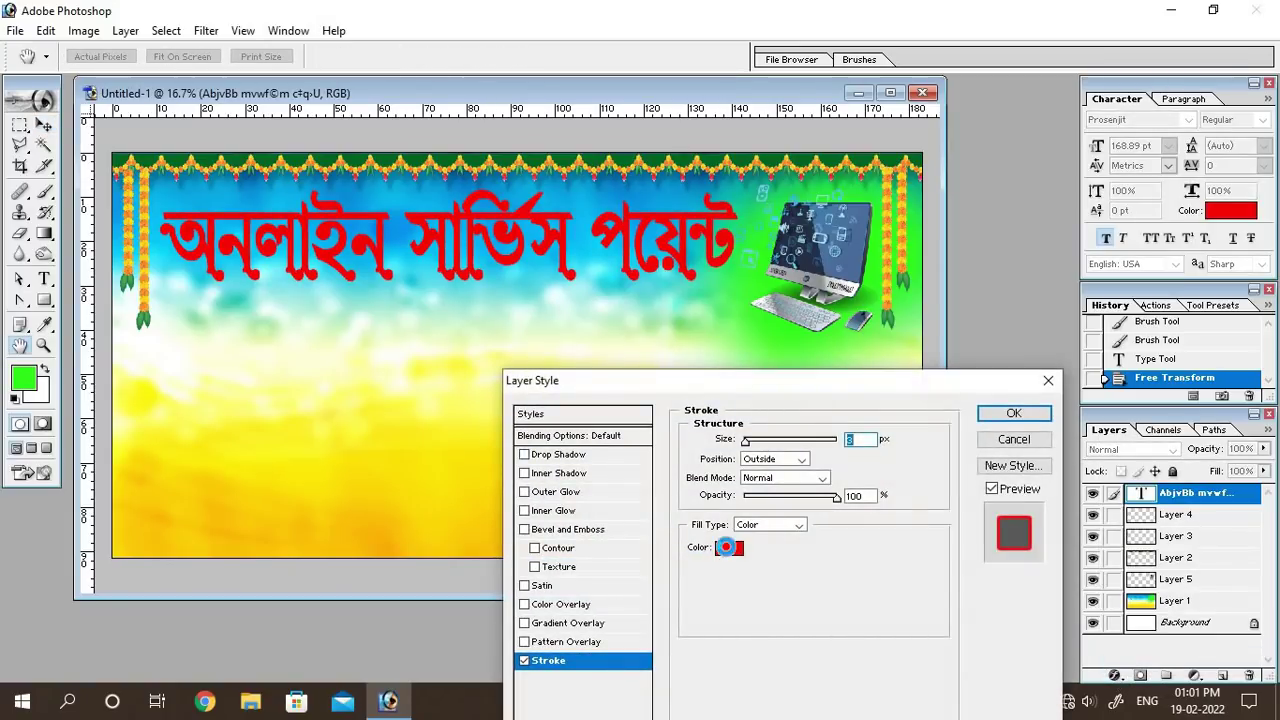
click(729, 548)
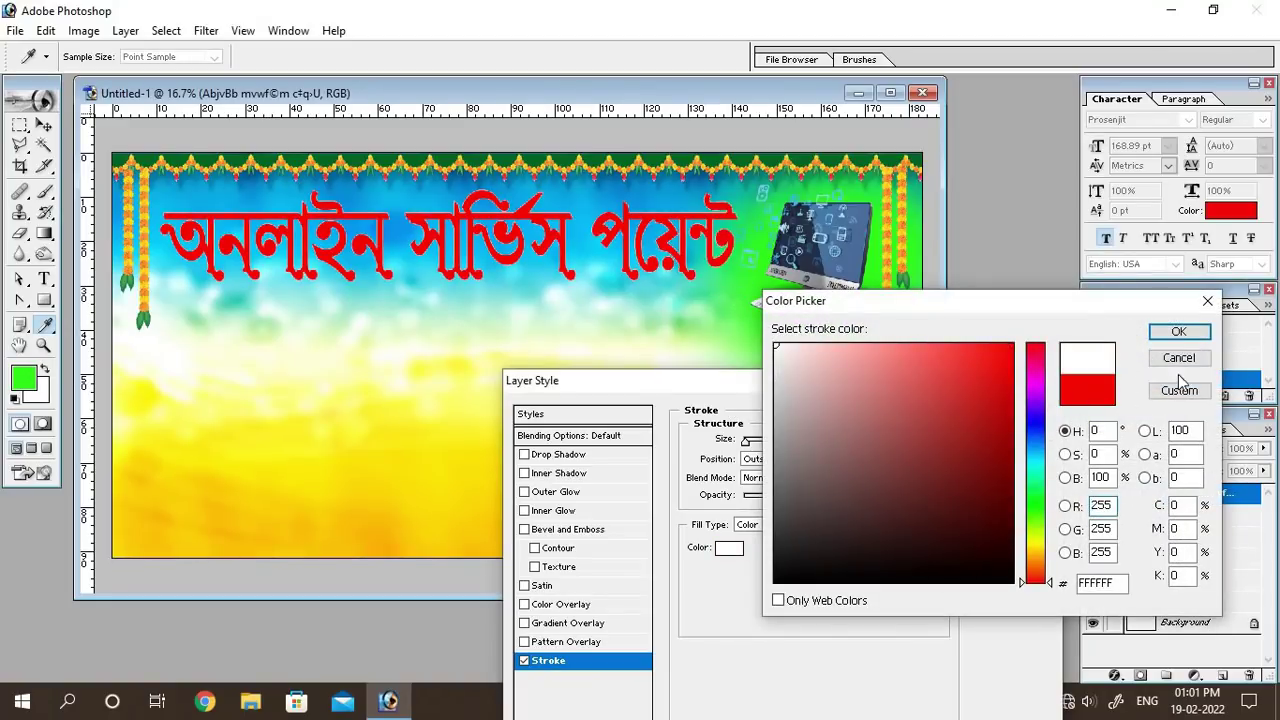
click(1179, 331)
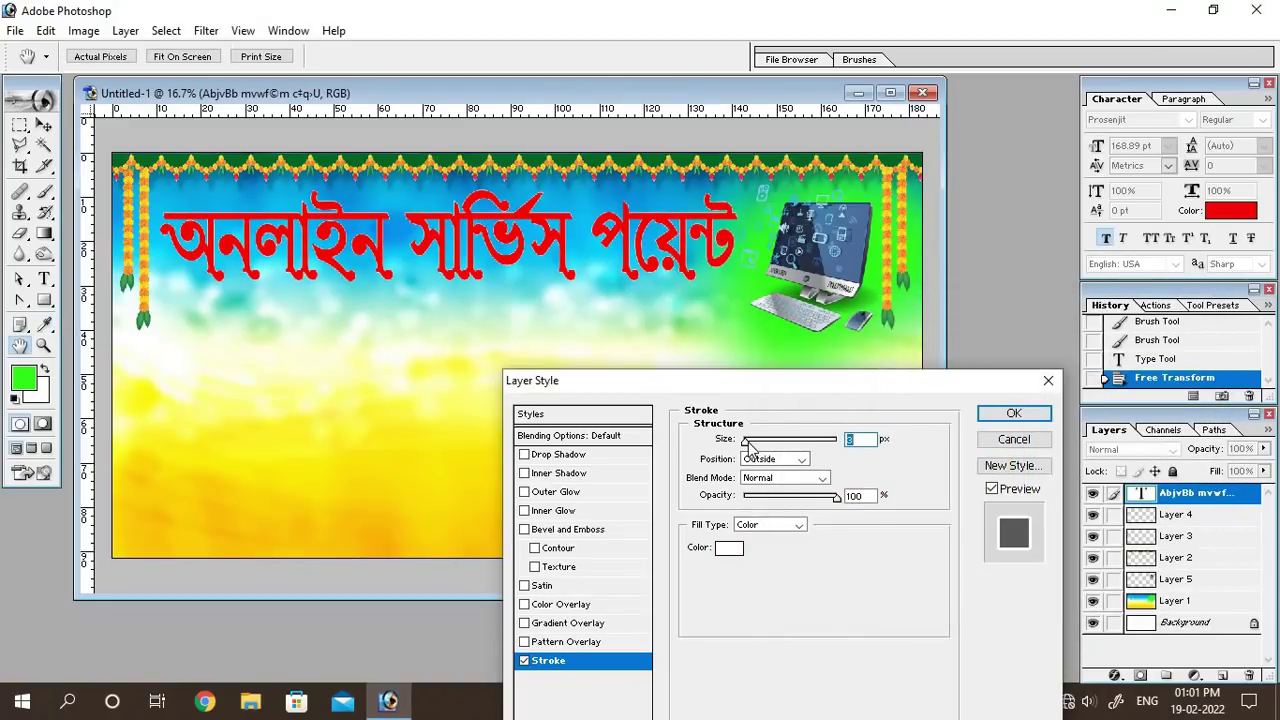
drag(748, 445, 753, 451)
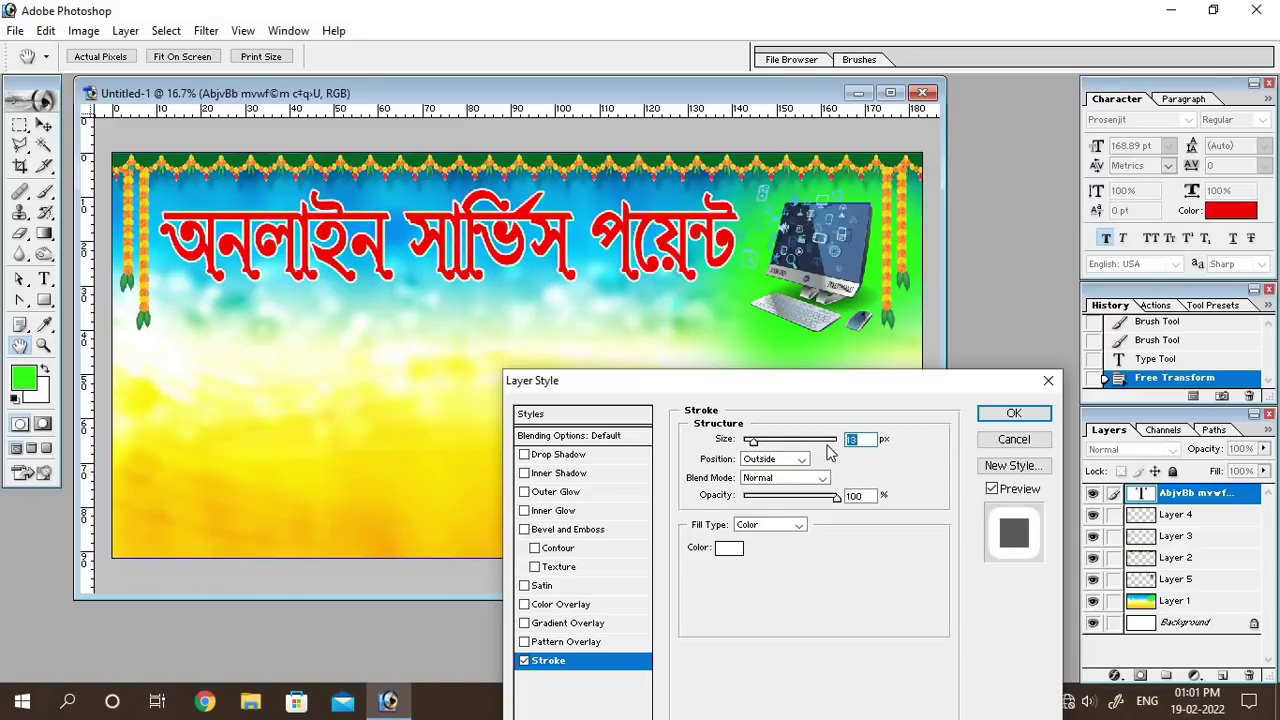
drag(755, 450, 753, 452)
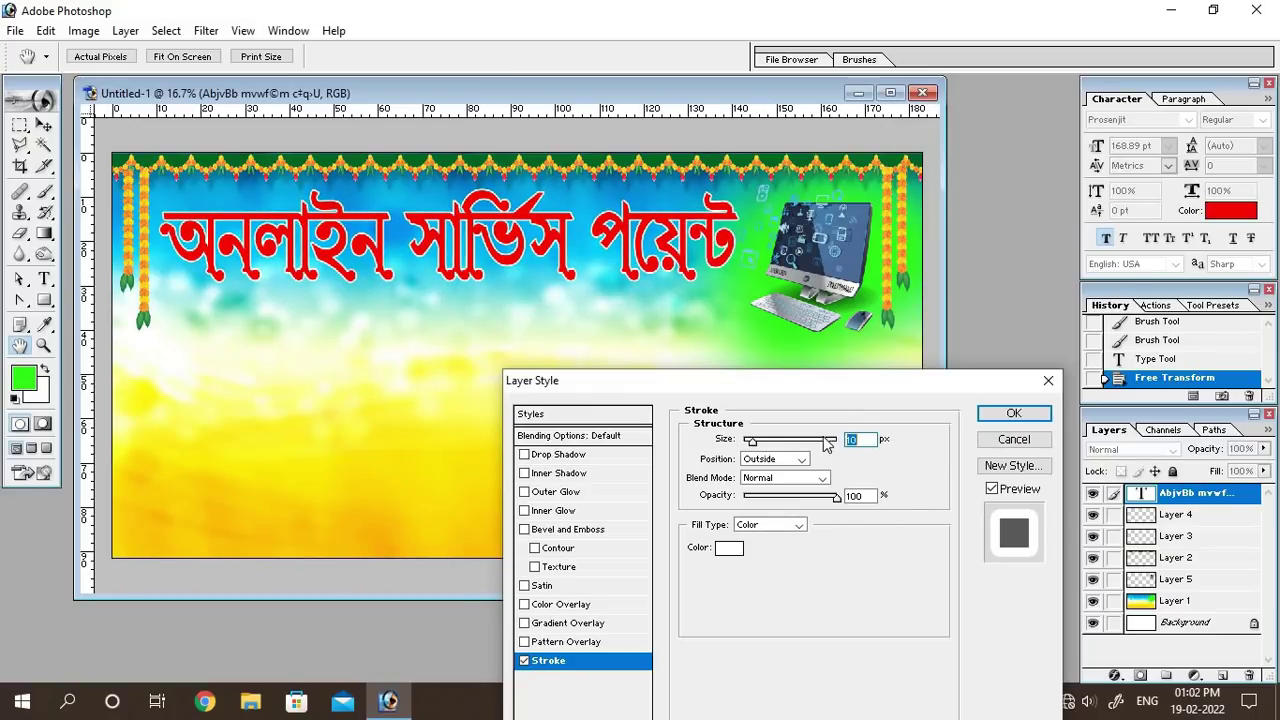
click(567, 456)
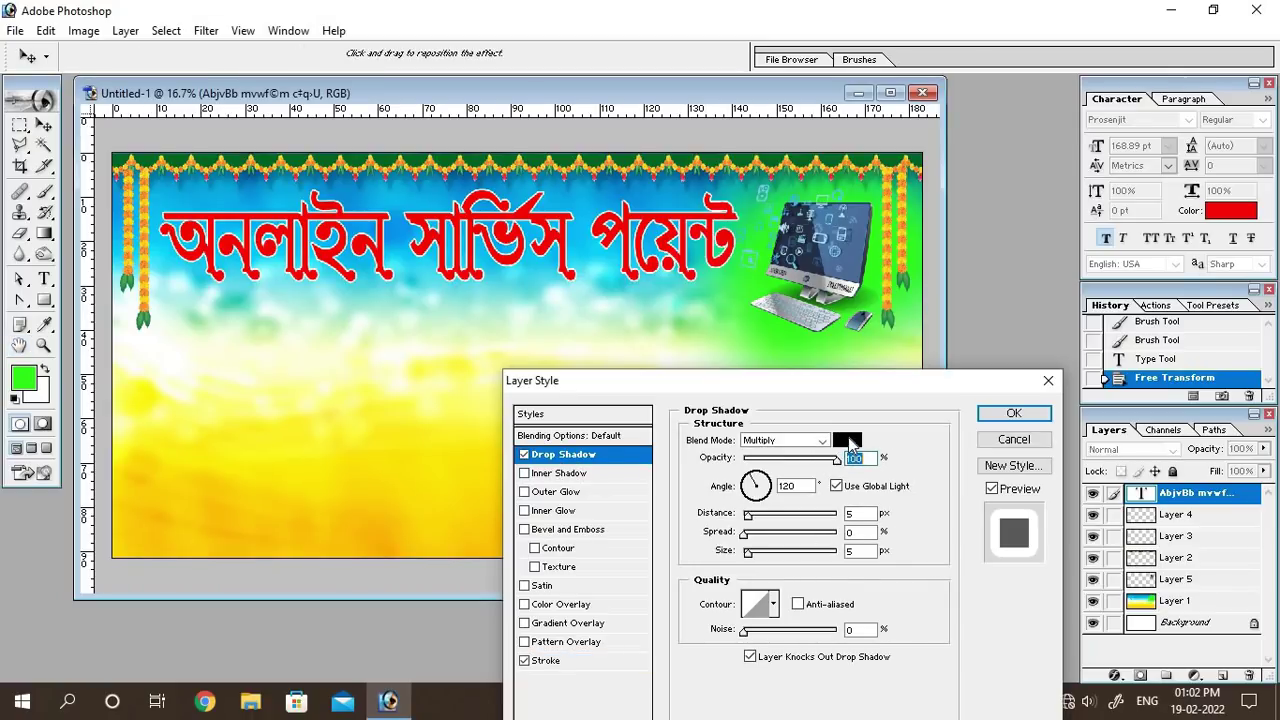
Set a sampled blue drop shadow with 95% spread, 38 px distance and larger size
click(847, 440)
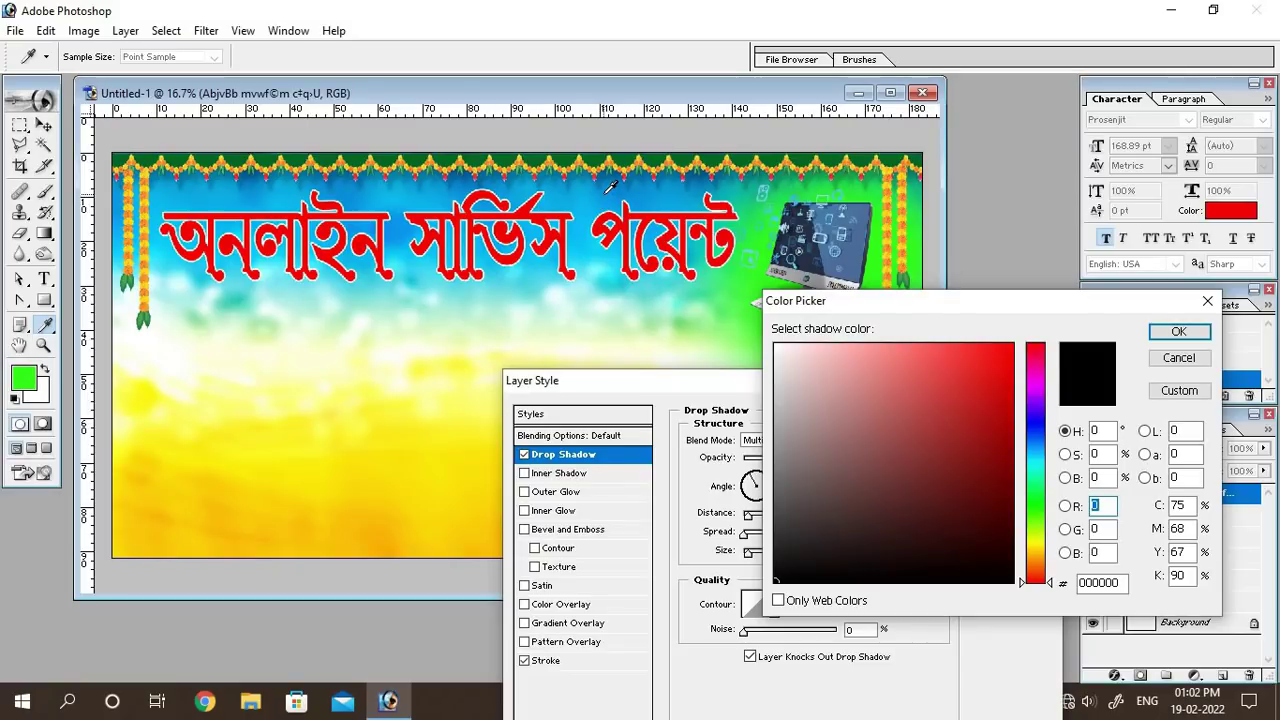
click(612, 185)
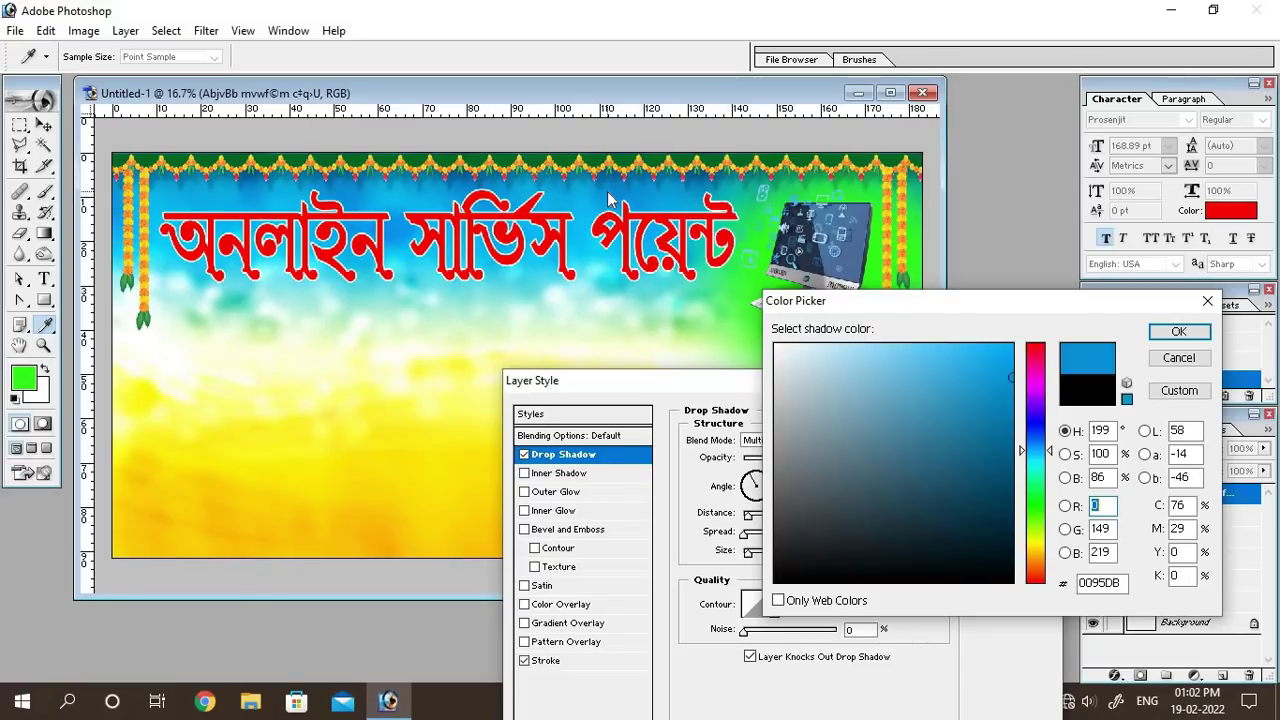
click(1180, 331)
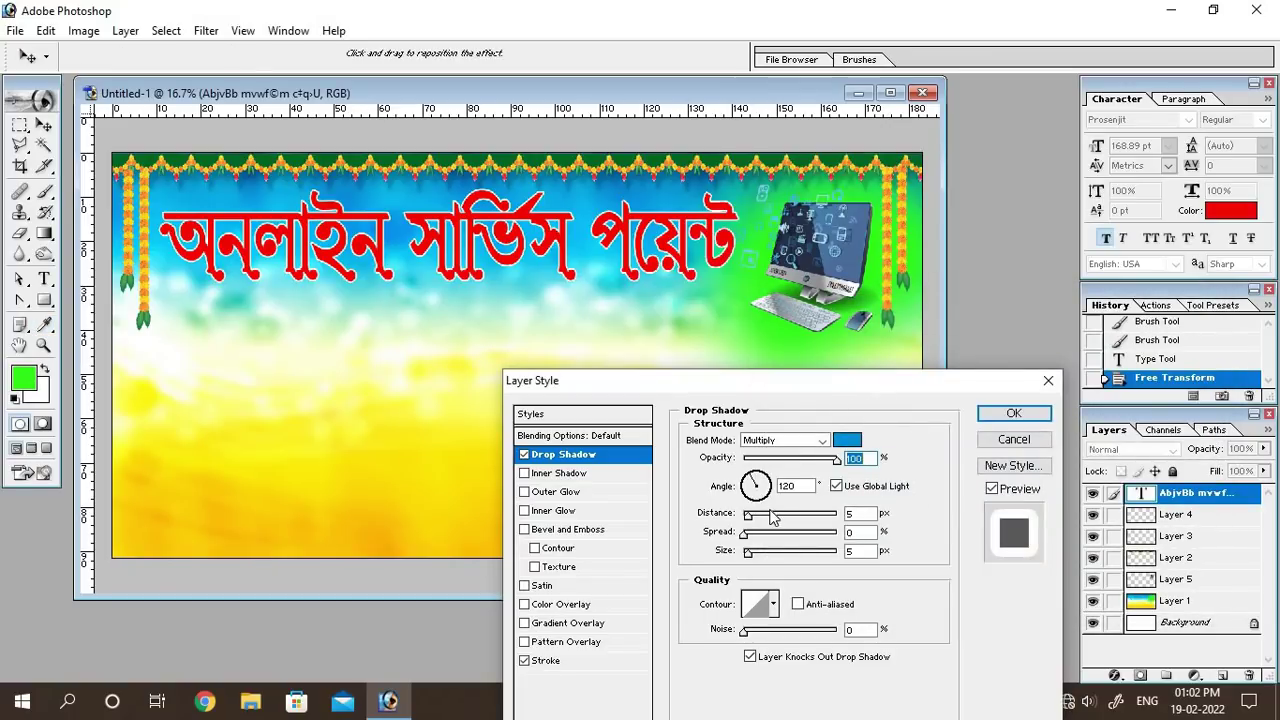
drag(743, 537, 832, 538)
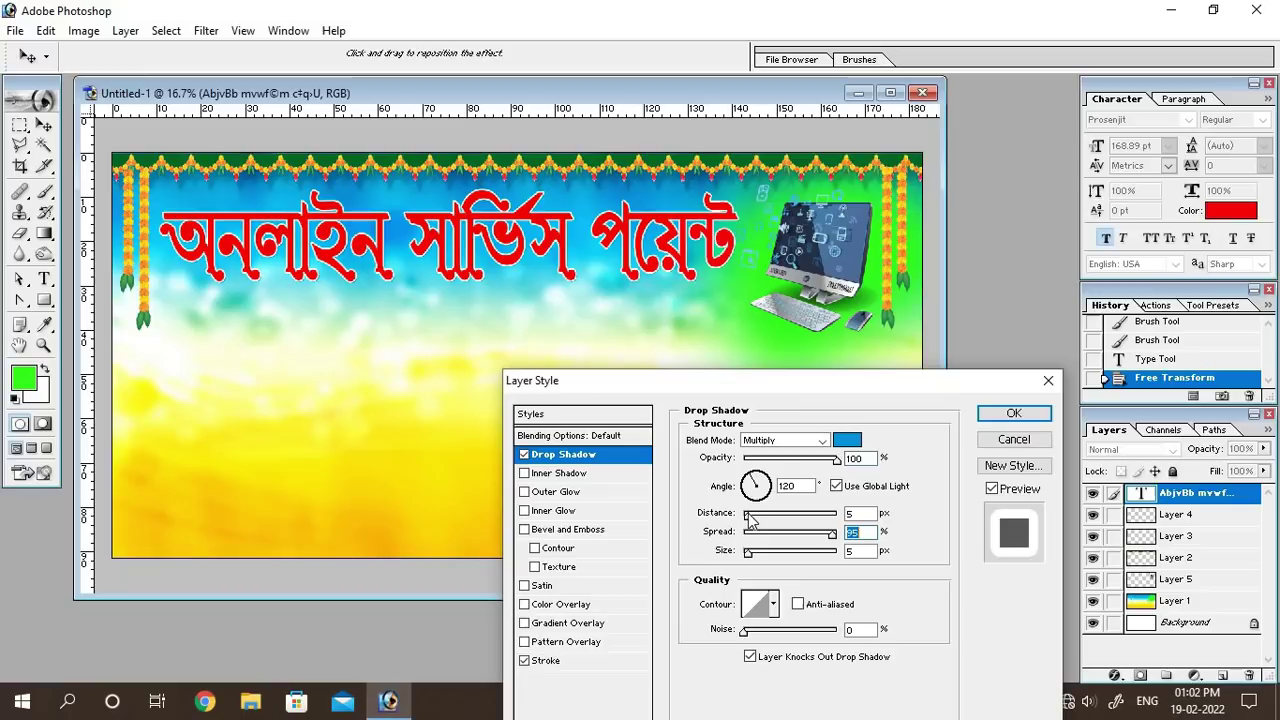
drag(748, 514, 776, 531)
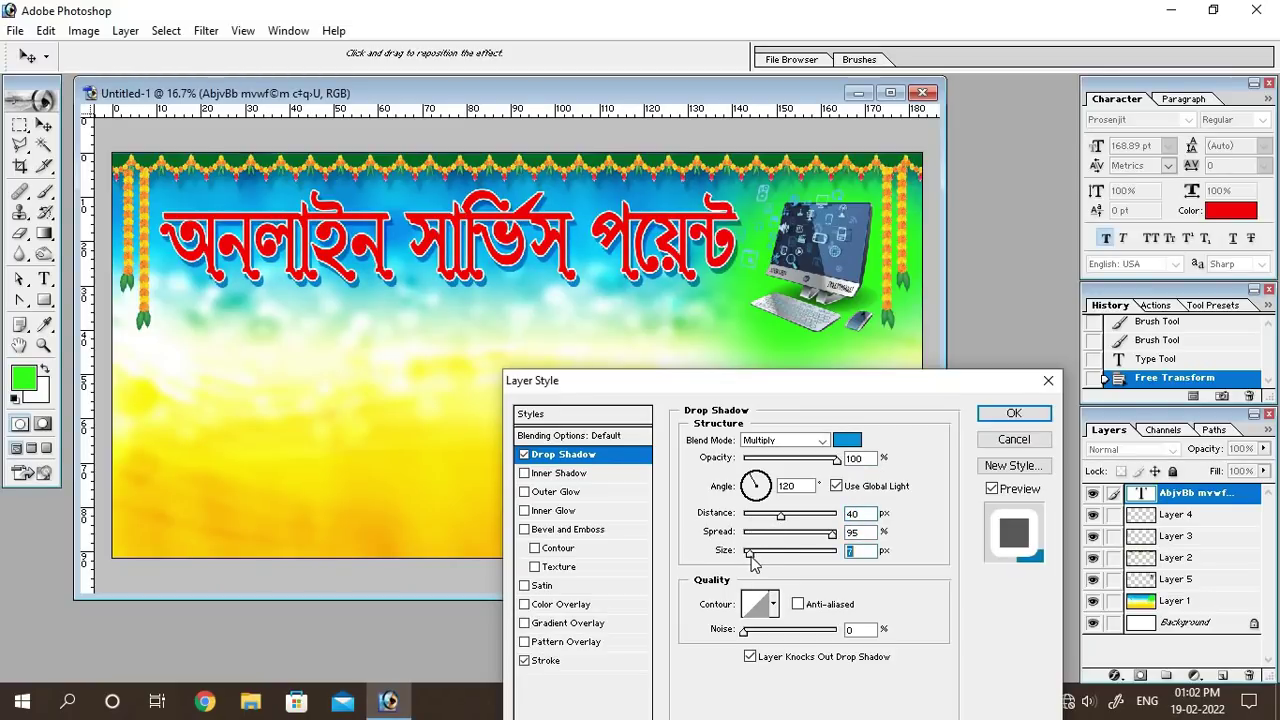
drag(778, 516, 779, 520)
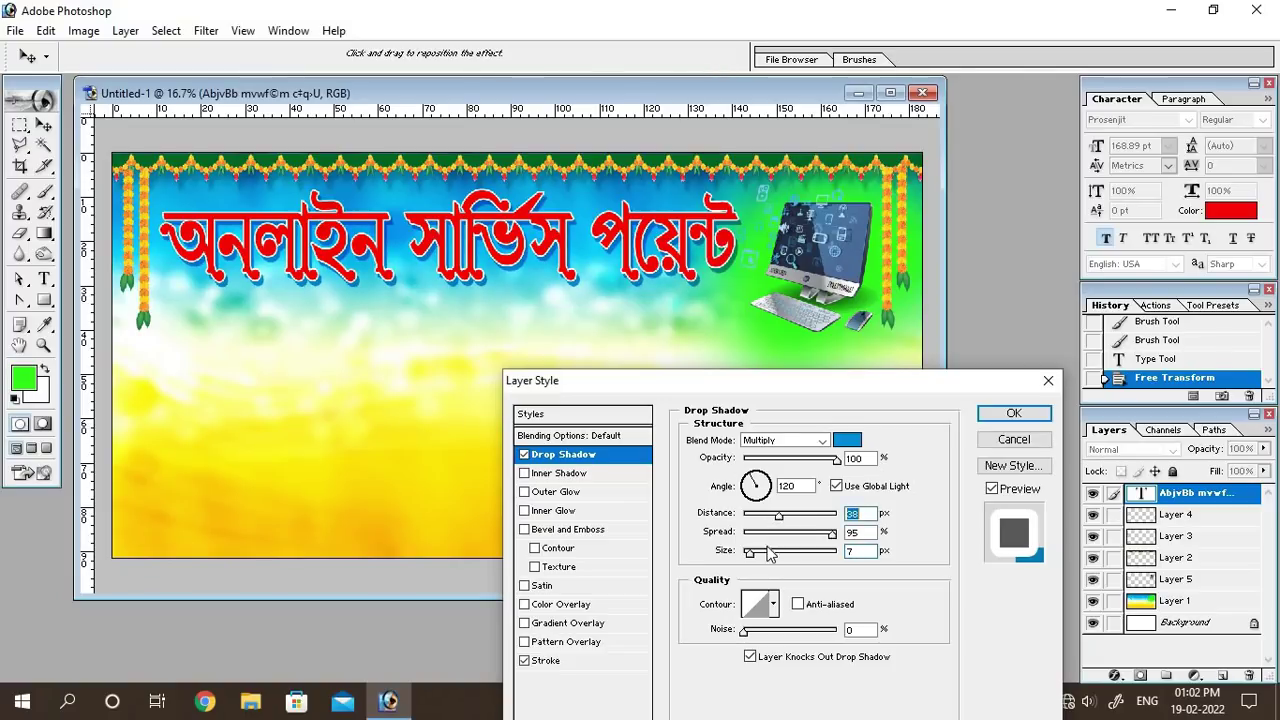
drag(749, 552, 753, 562)
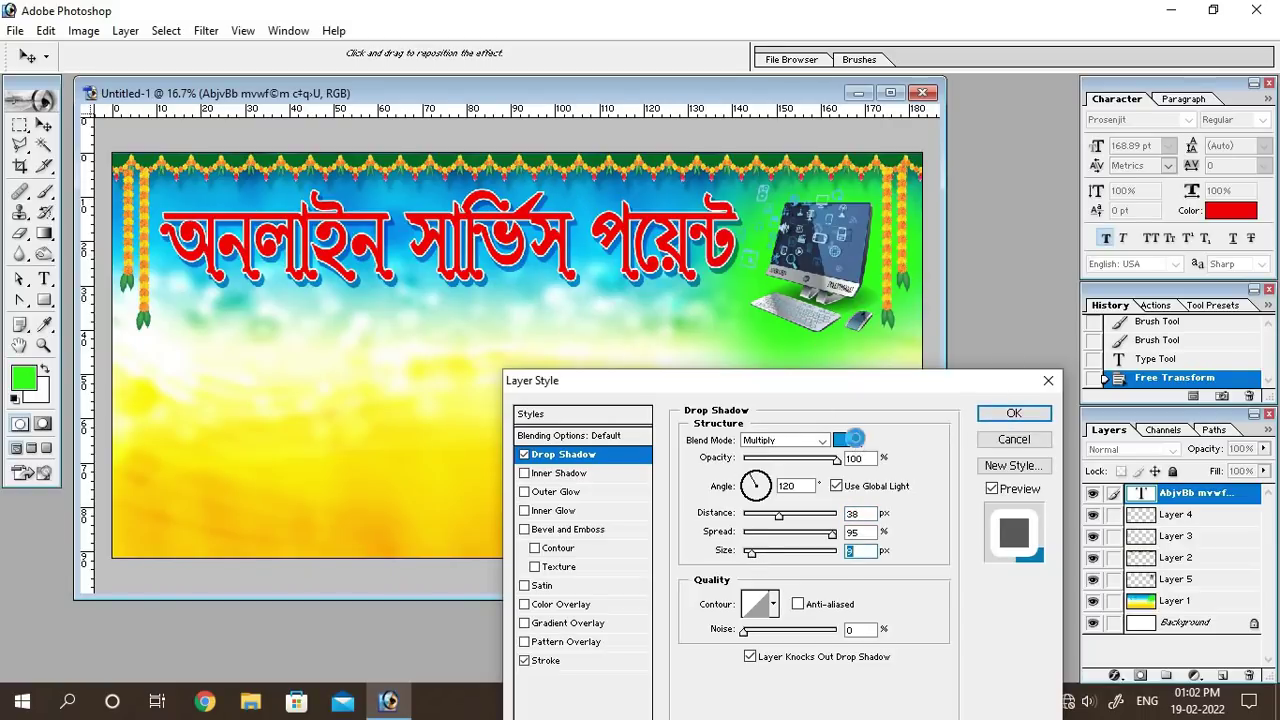
Resample a darker sky blue (0073A6) as the shadow colour and apply the style
click(847, 439)
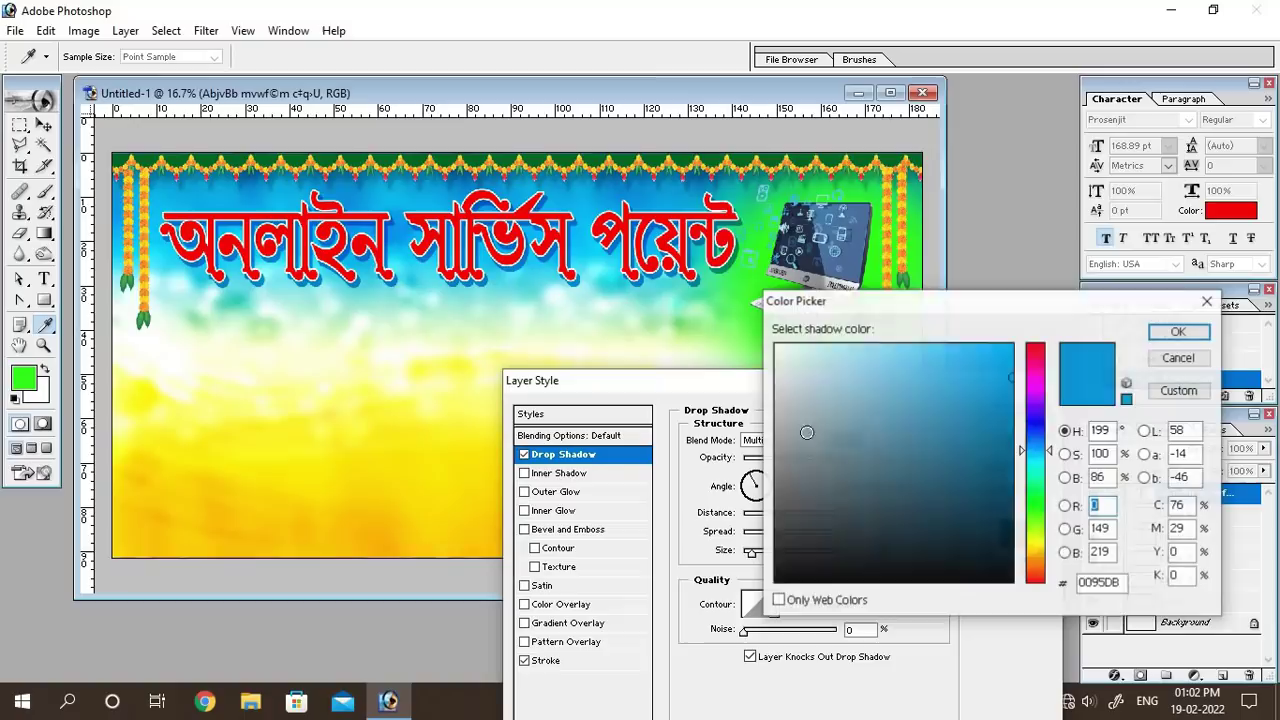
click(636, 174)
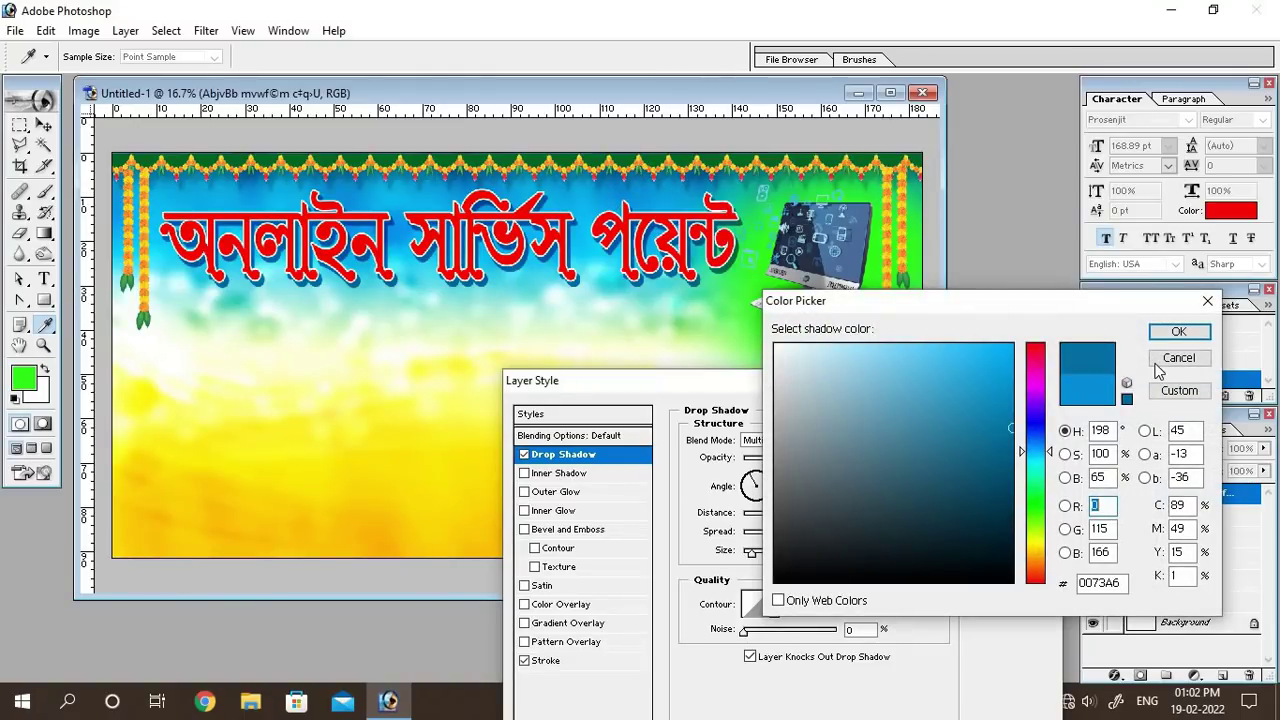
click(1179, 331)
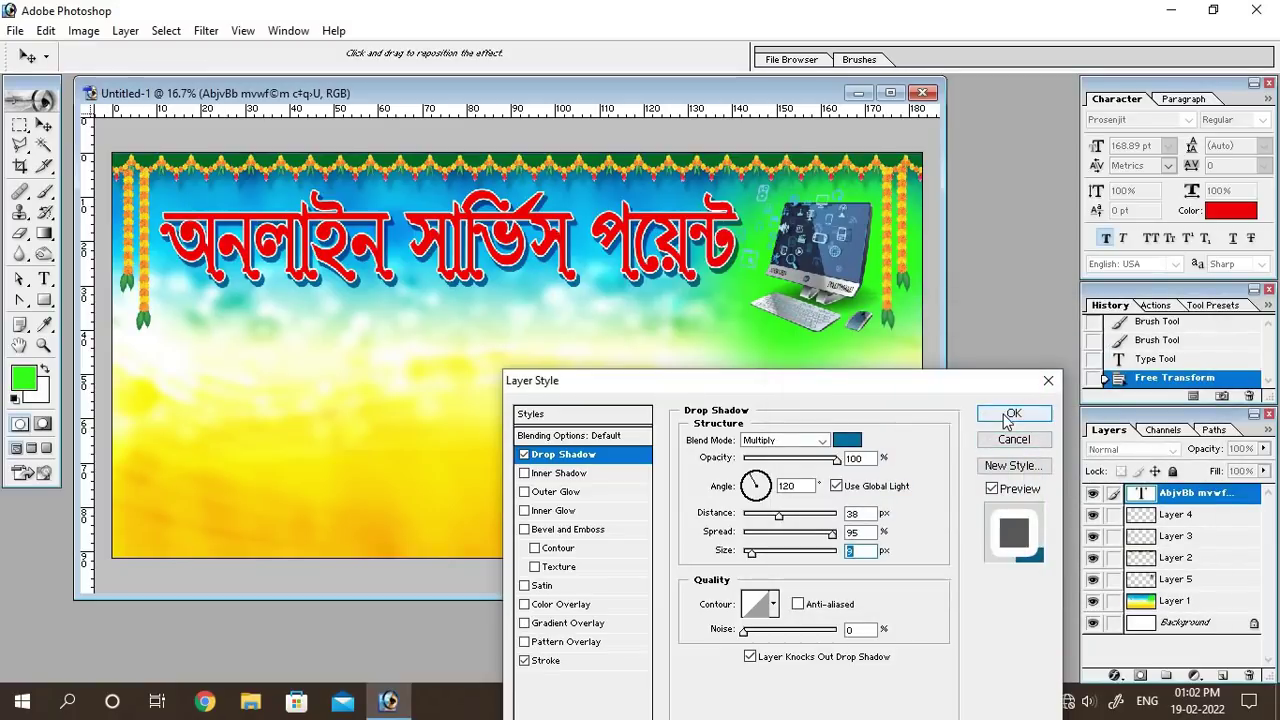
click(1010, 416)
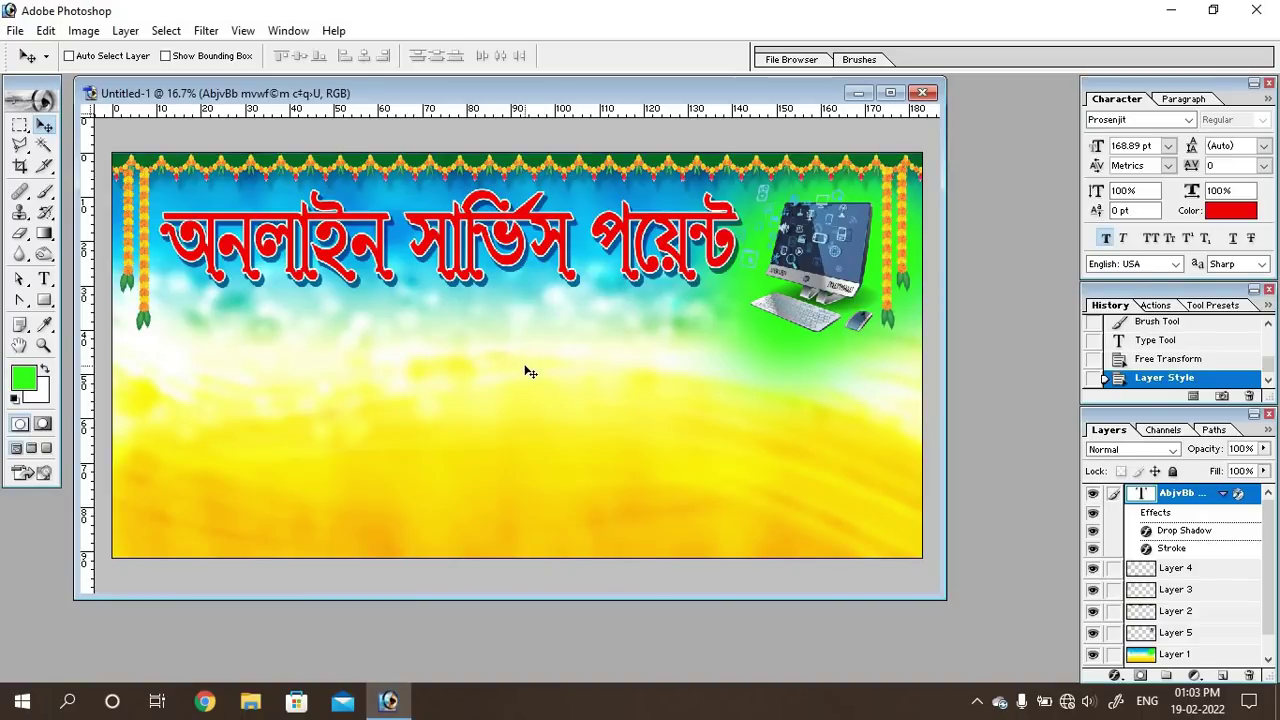
Start a new text line on the banner's left with a 150 pt font size
click(44, 279)
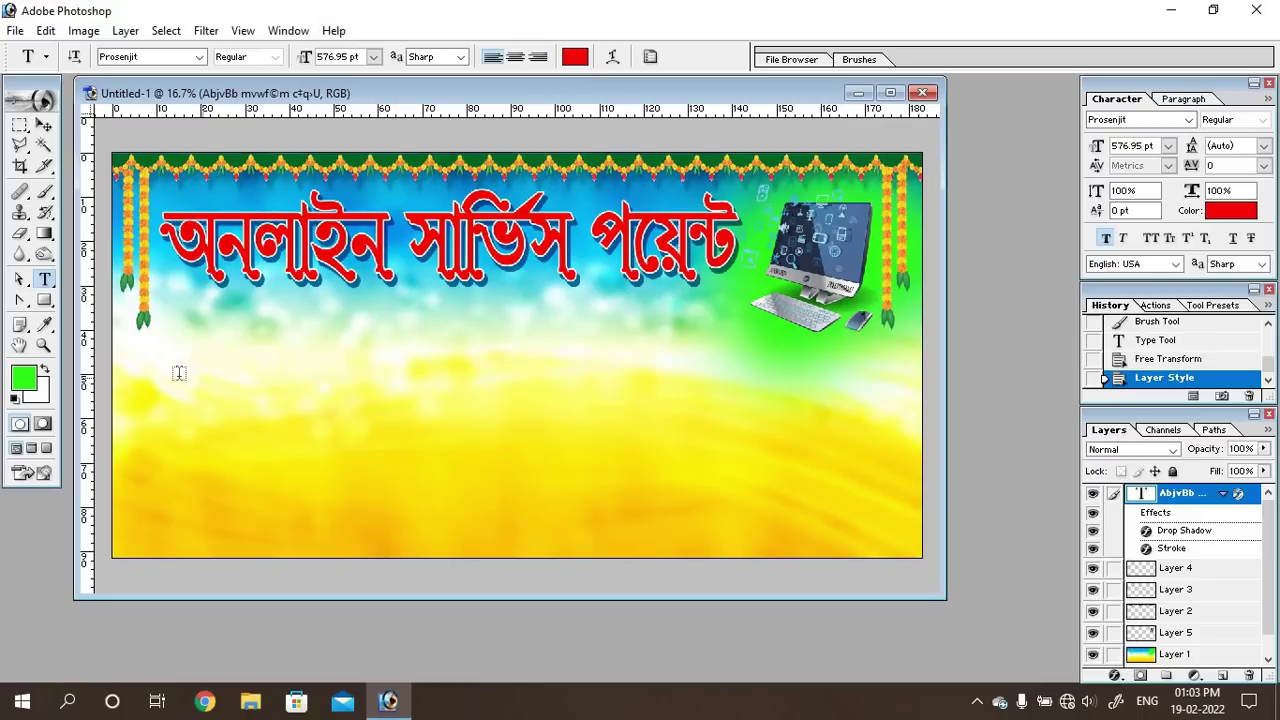
click(389, 449)
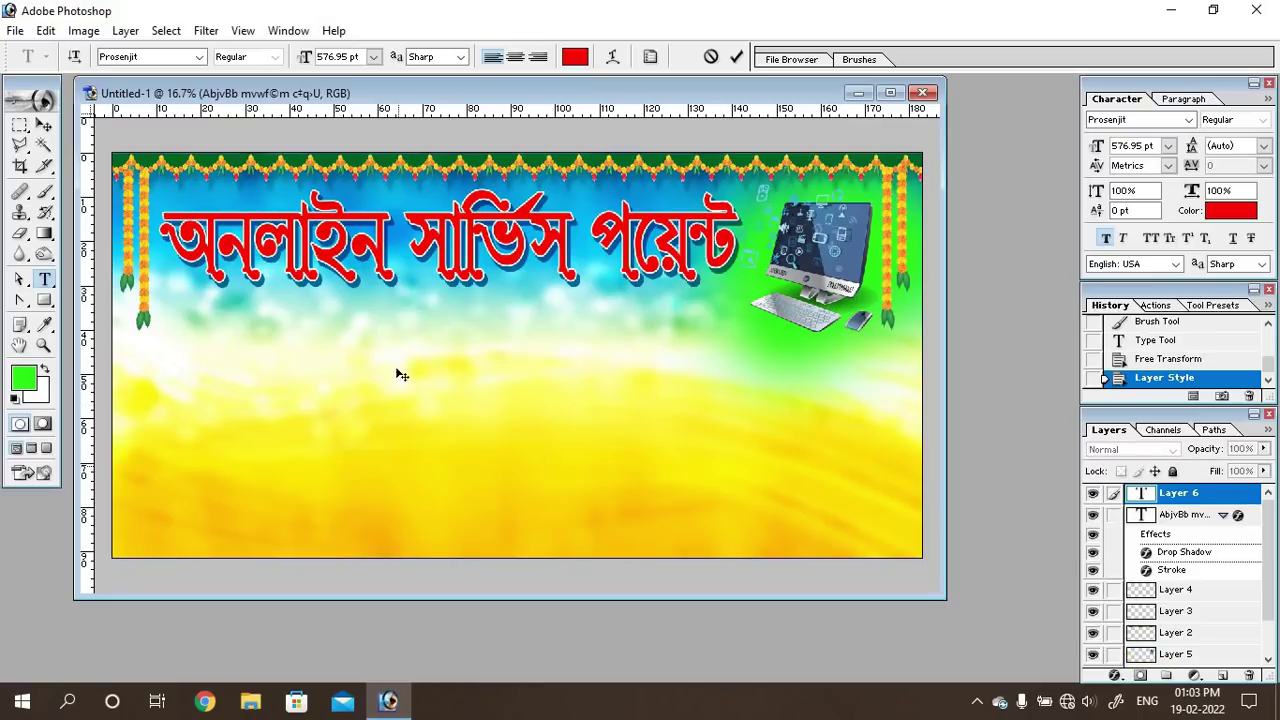
click(374, 57)
click(376, 64)
click(292, 58)
text(150)
key(Return)
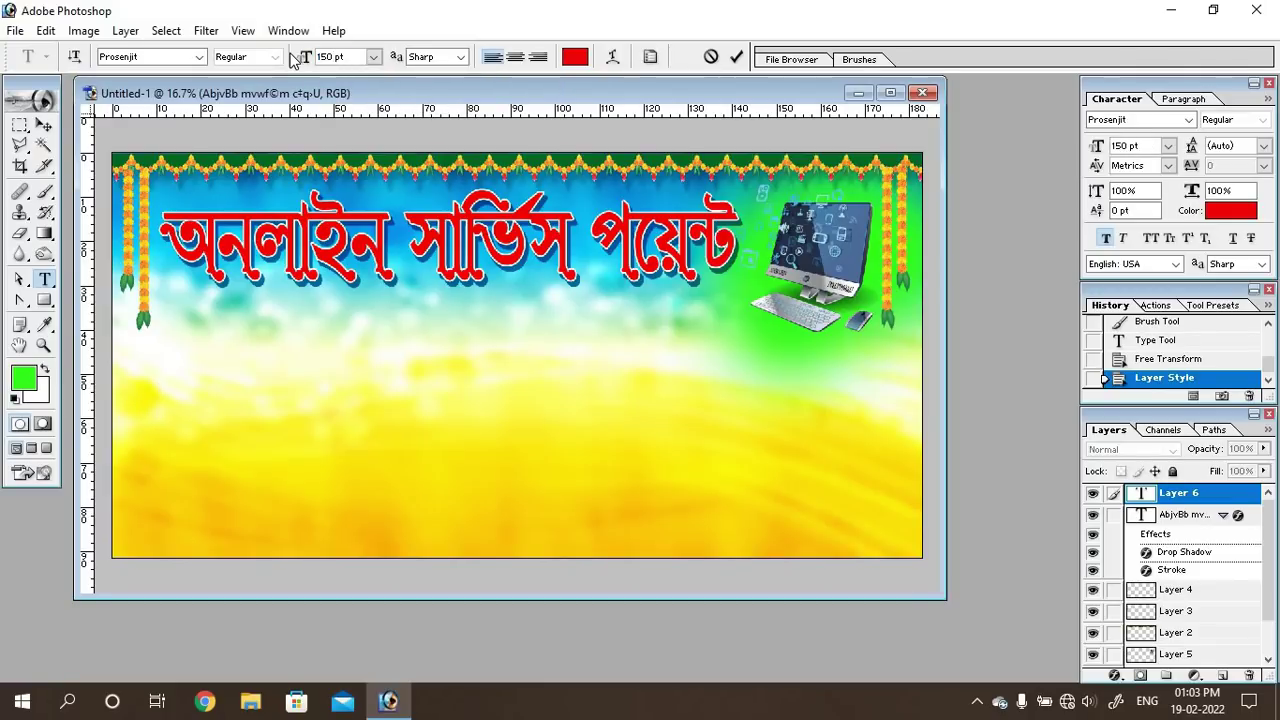
Type the subtitle 'এখানে অনলাইনের সমস্ত কাজ করা হয়' phonetically in Bengali
text(ekhan)
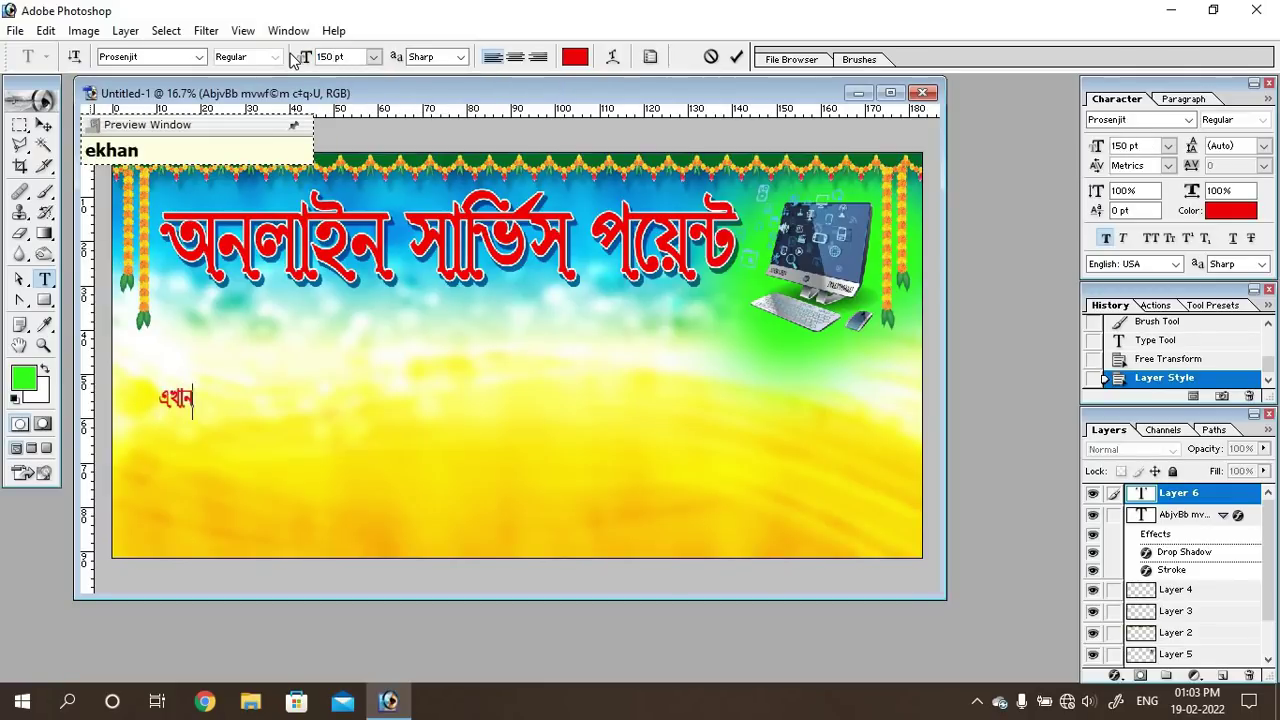
text(e)
key(space)
text(on)
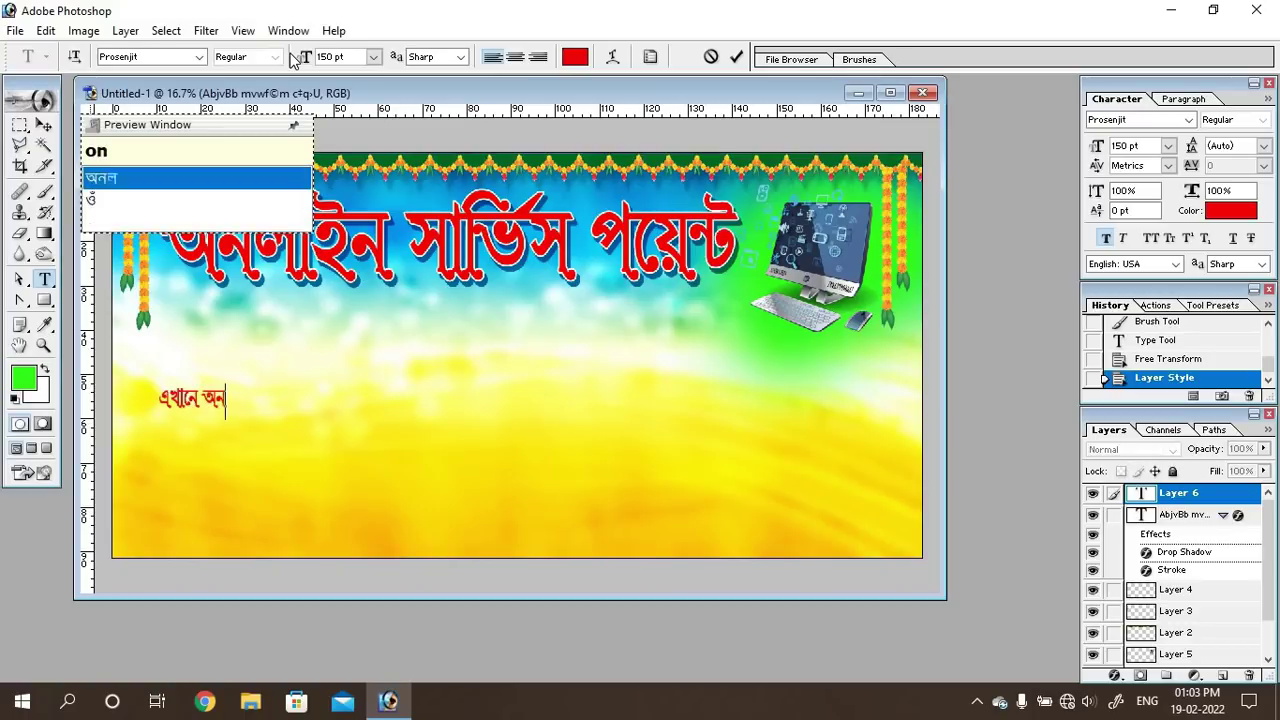
text(lainer)
key(space)
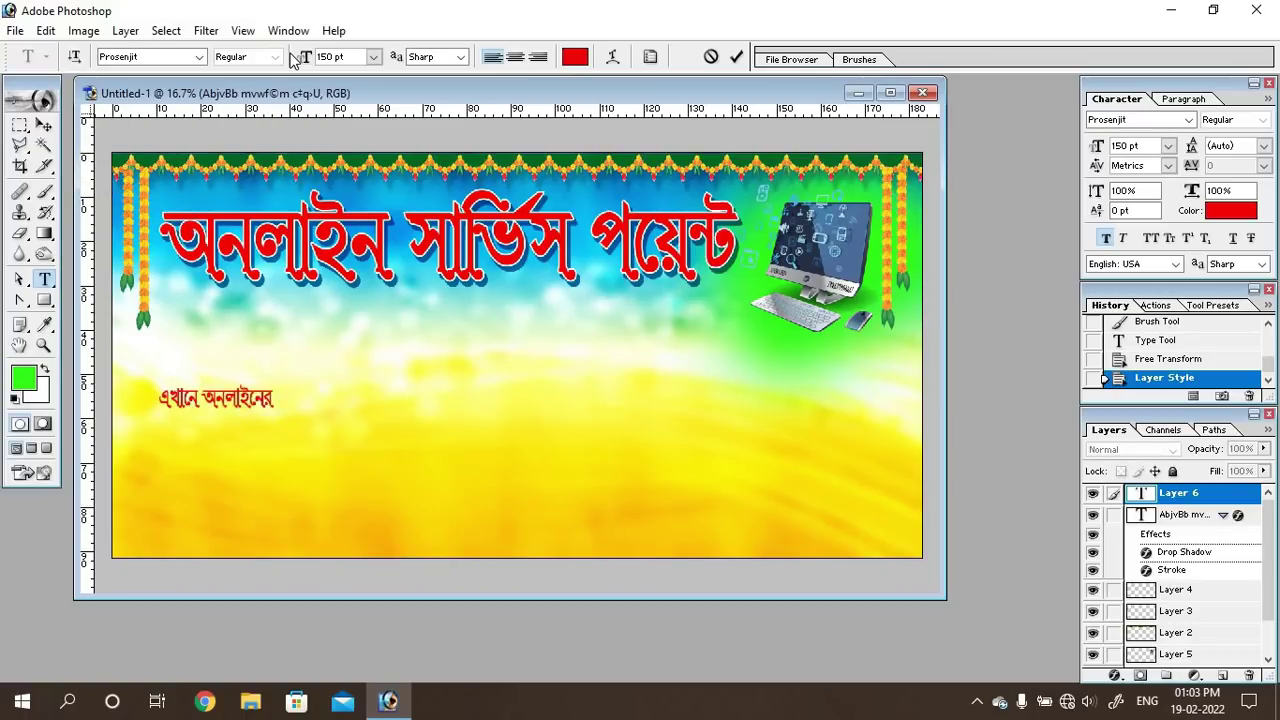
text(smst)
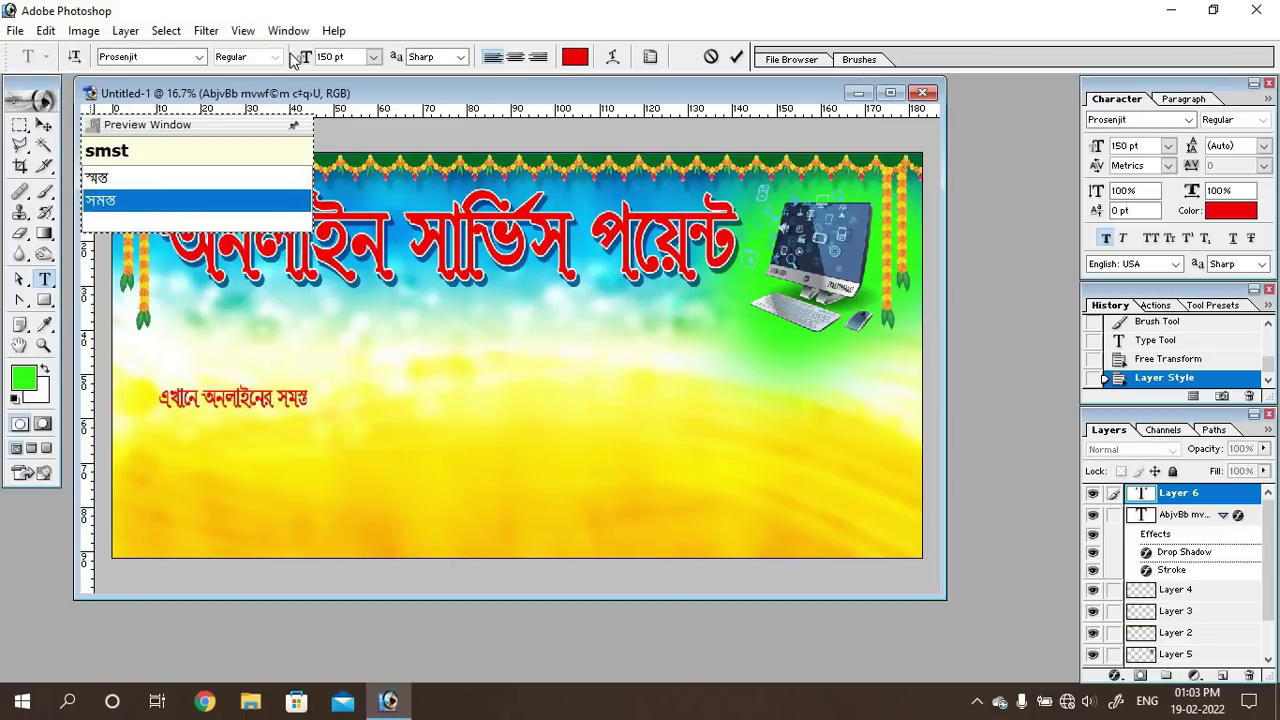
text( kaj kra )
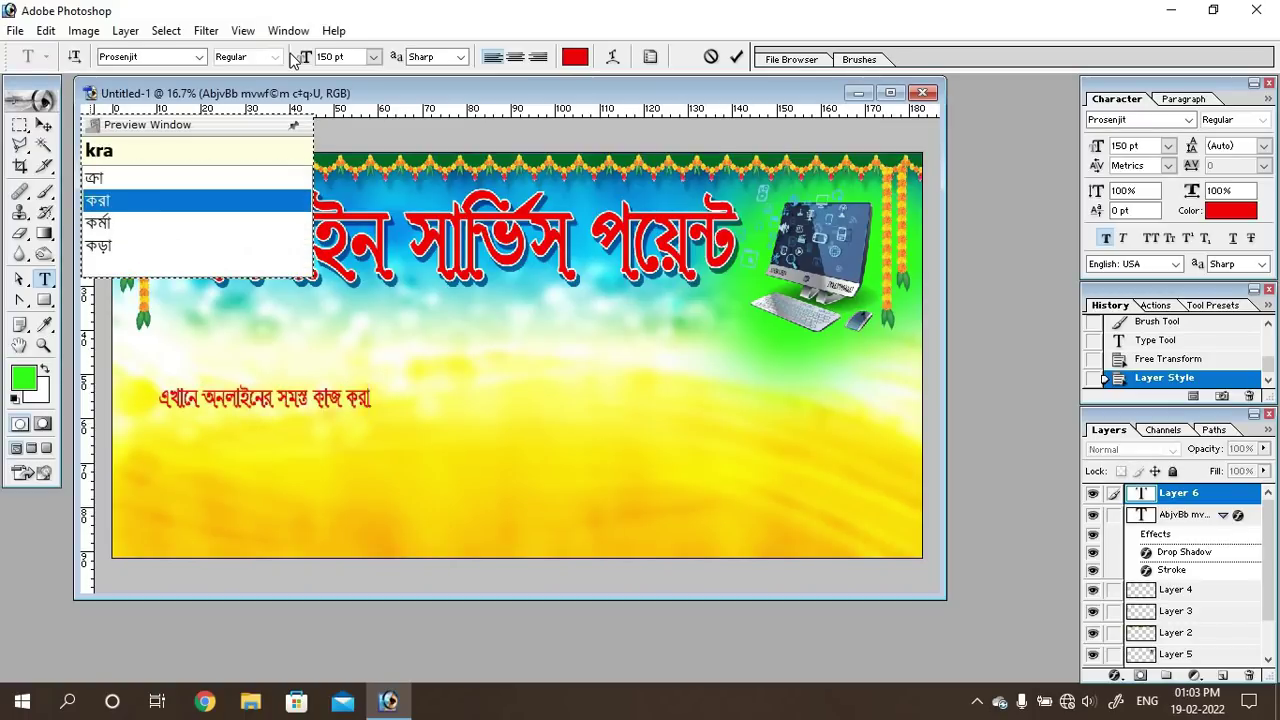
text(hy)
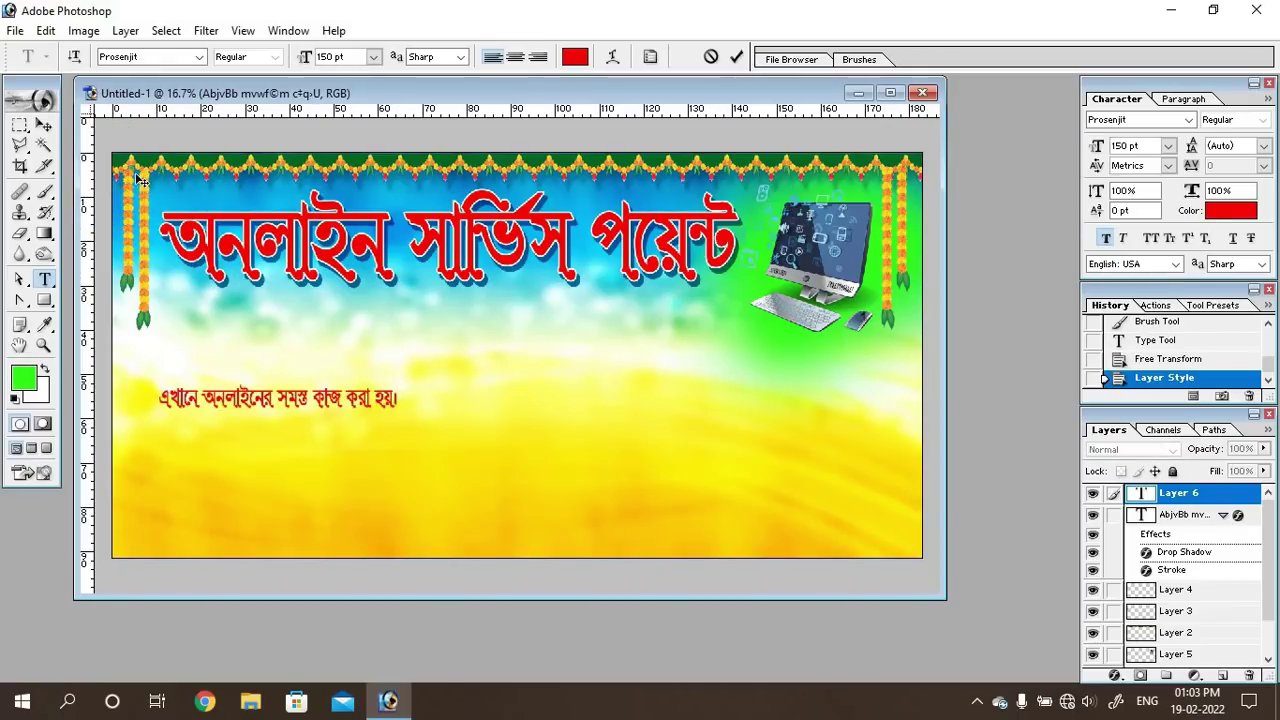
Set the subtitle font to KumarkhaliMJ with Faux Bold turned off
drag(160, 398, 404, 420)
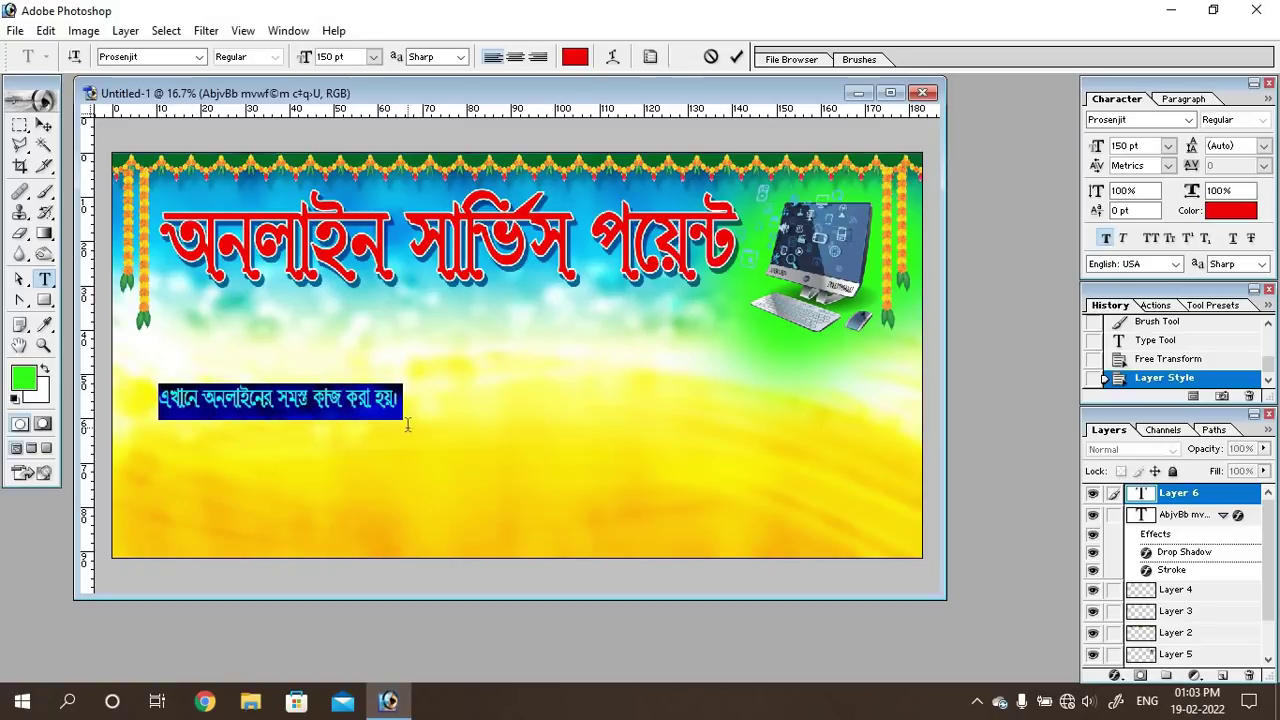
click(136, 62)
click(107, 62)
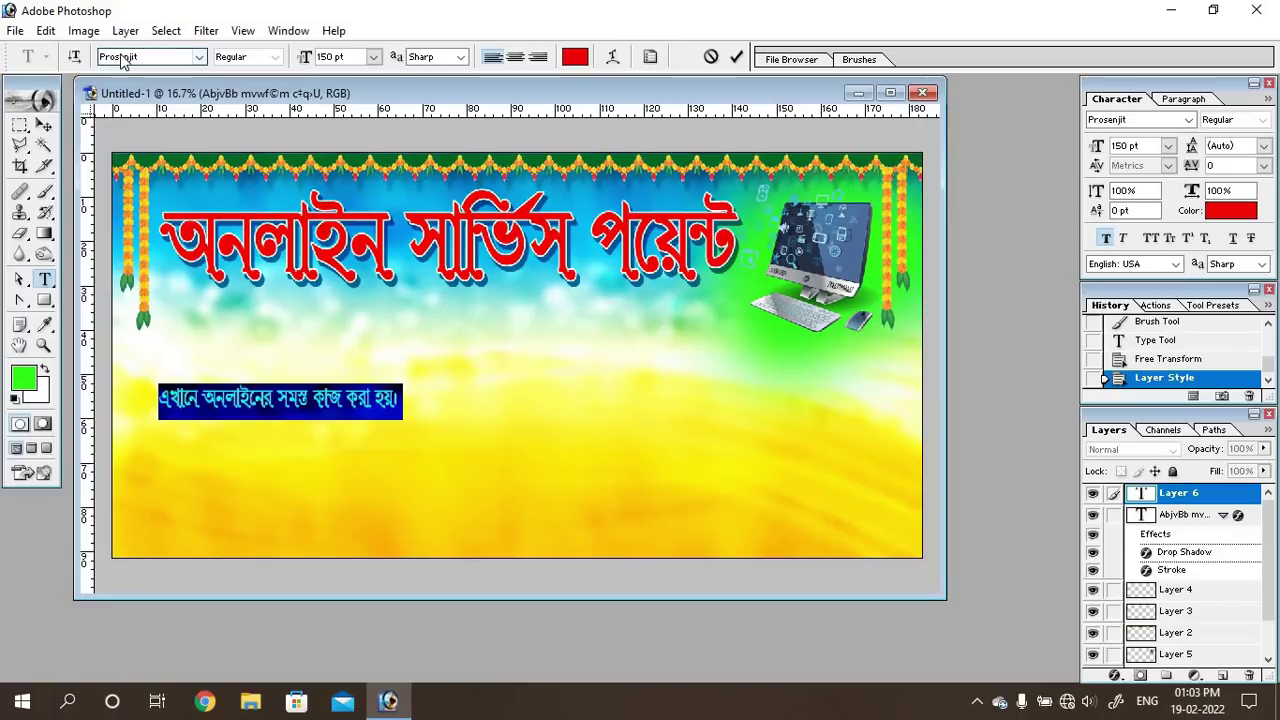
text(k)
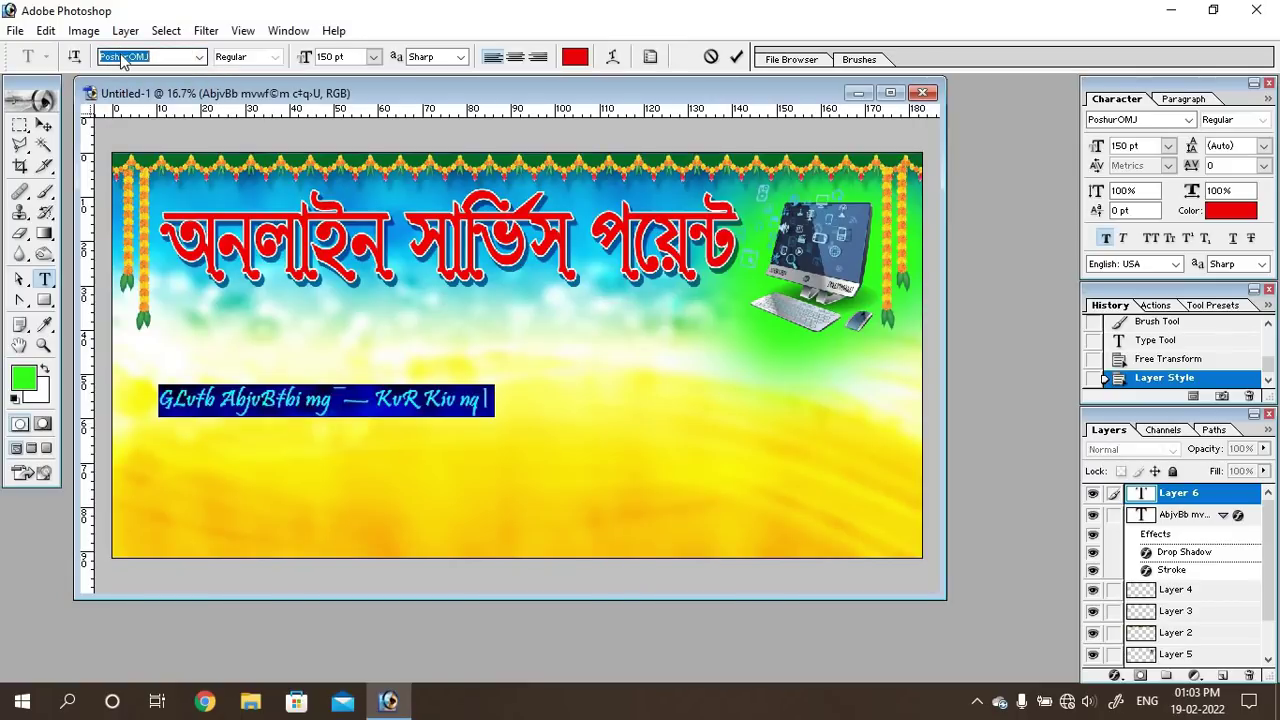
text(umarkhaliMJ)
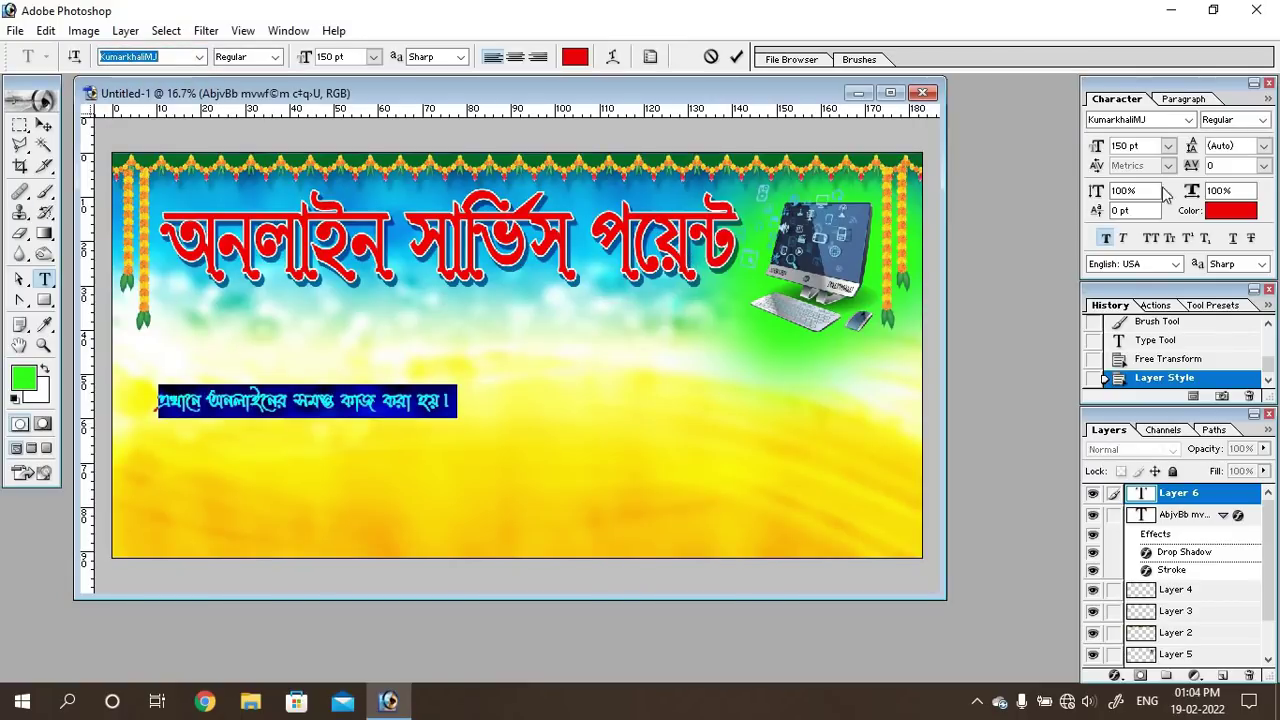
click(1105, 238)
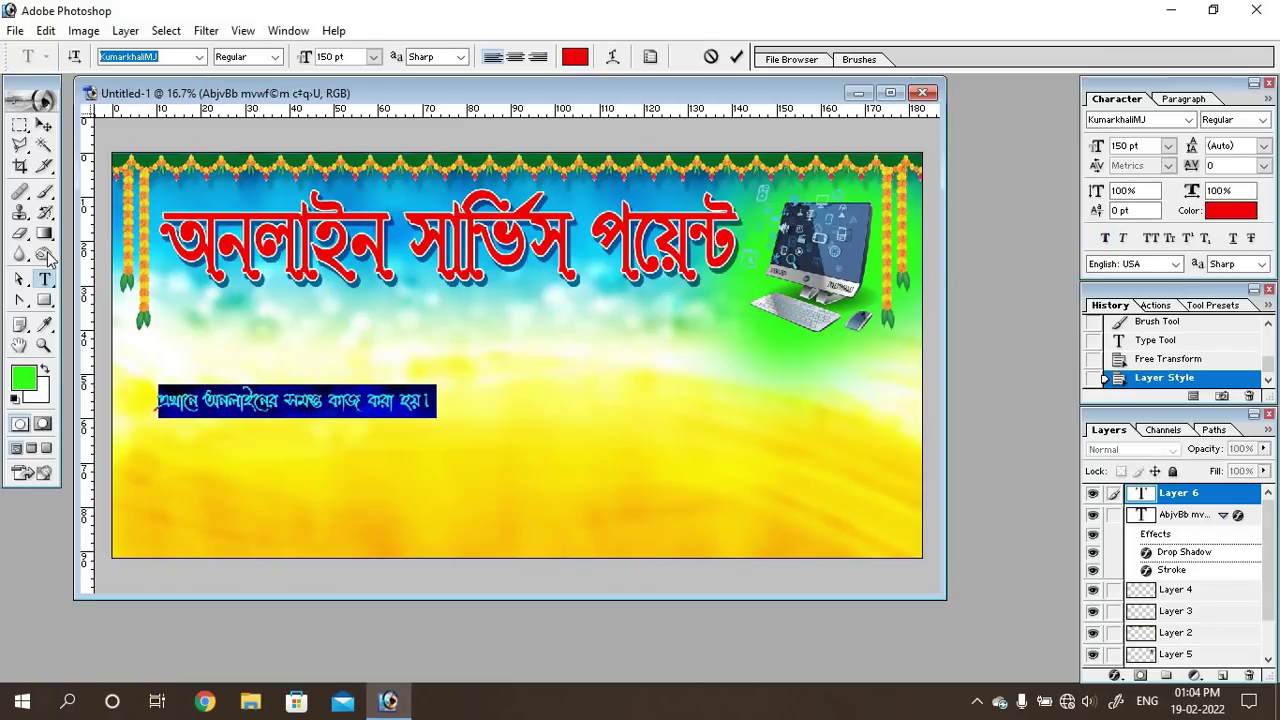
Move the subtitle just beneath the headline and colour it black
click(44, 124)
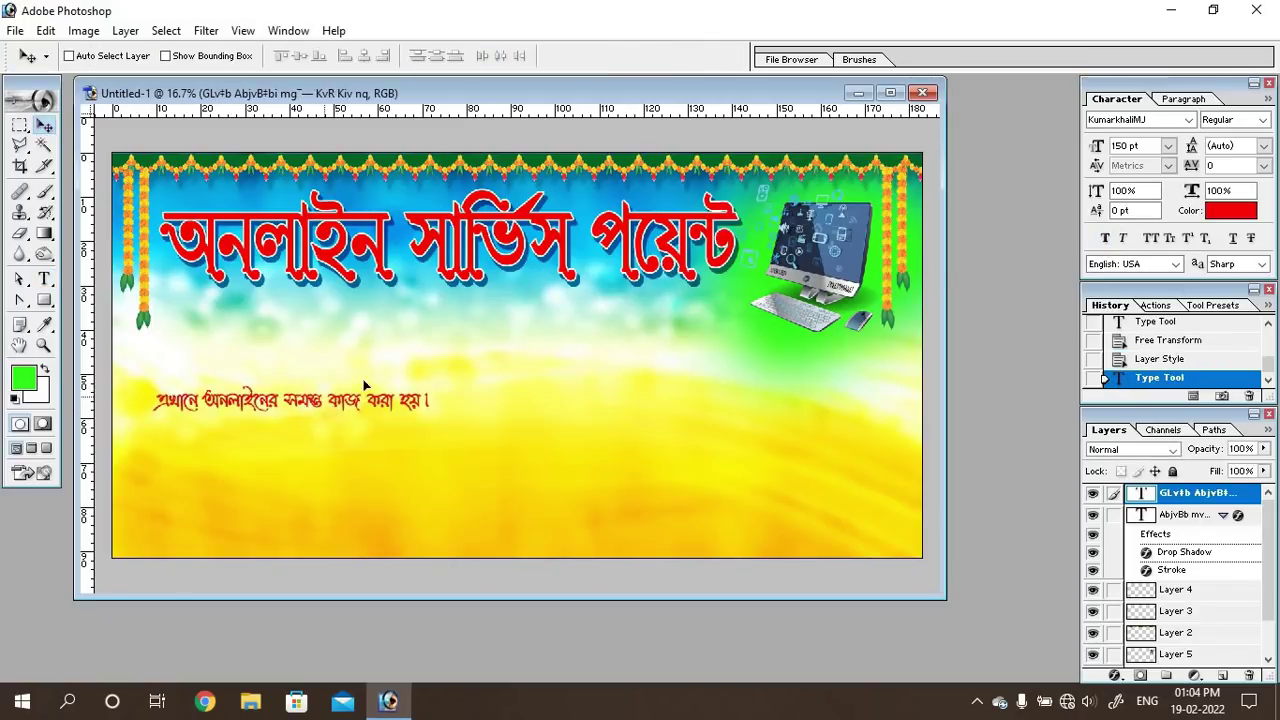
drag(365, 385, 378, 316)
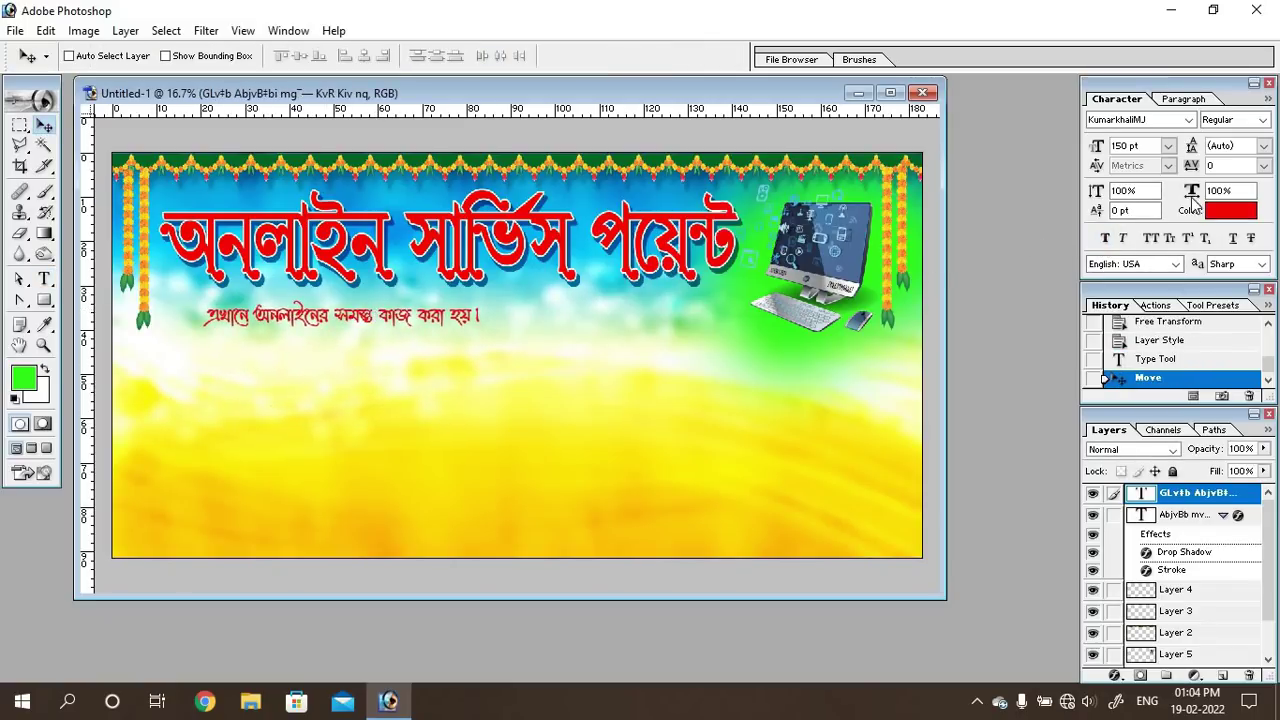
click(1230, 210)
drag(990, 540, 1011, 581)
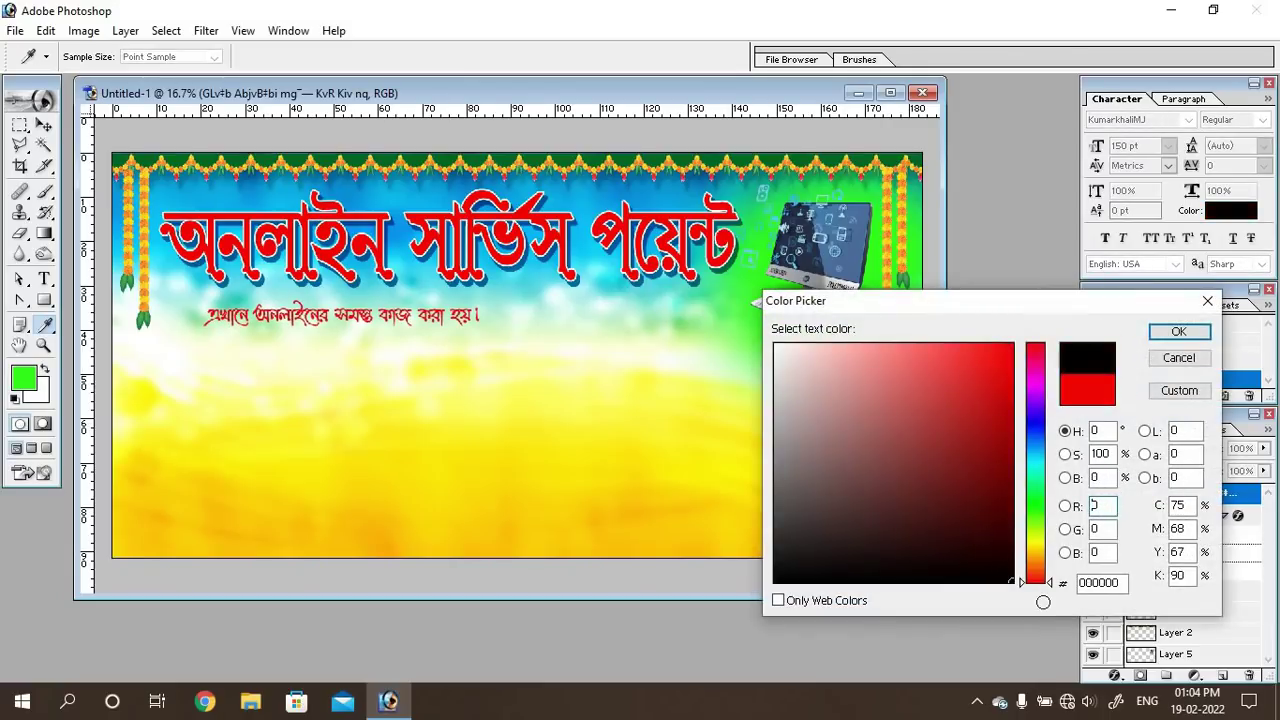
key(Return)
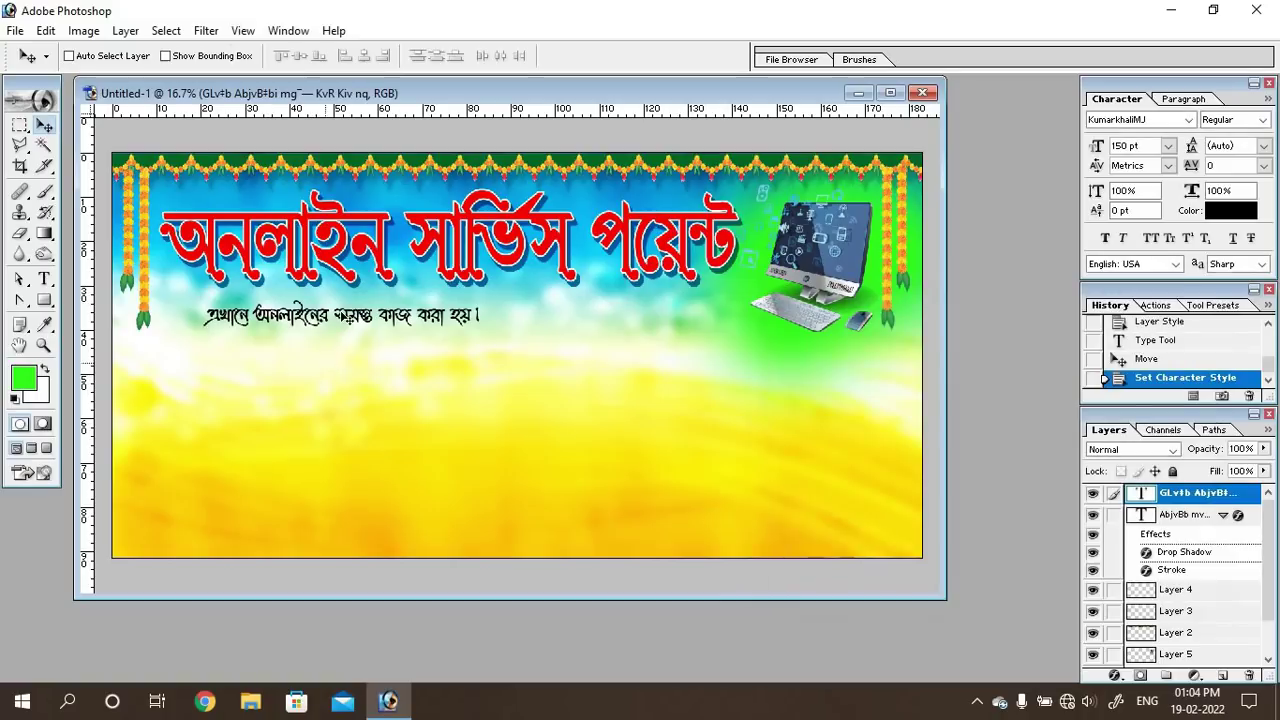
drag(340, 316, 344, 313)
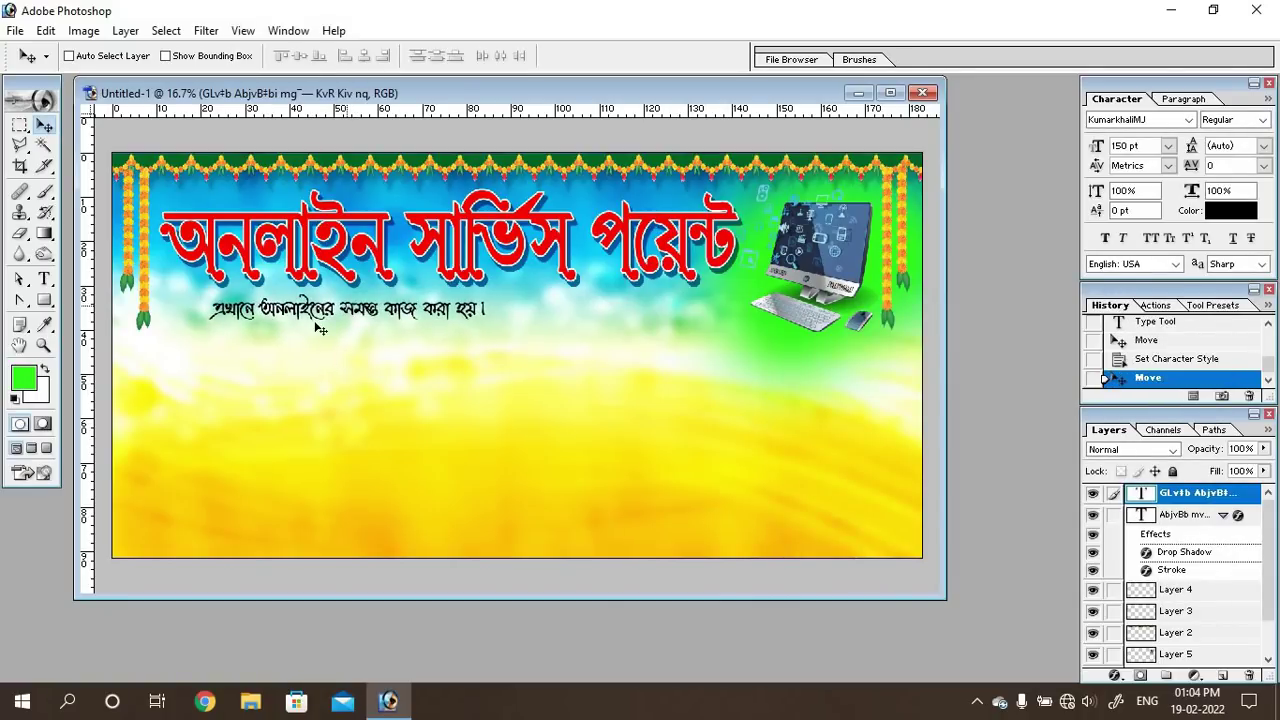
click(44, 279)
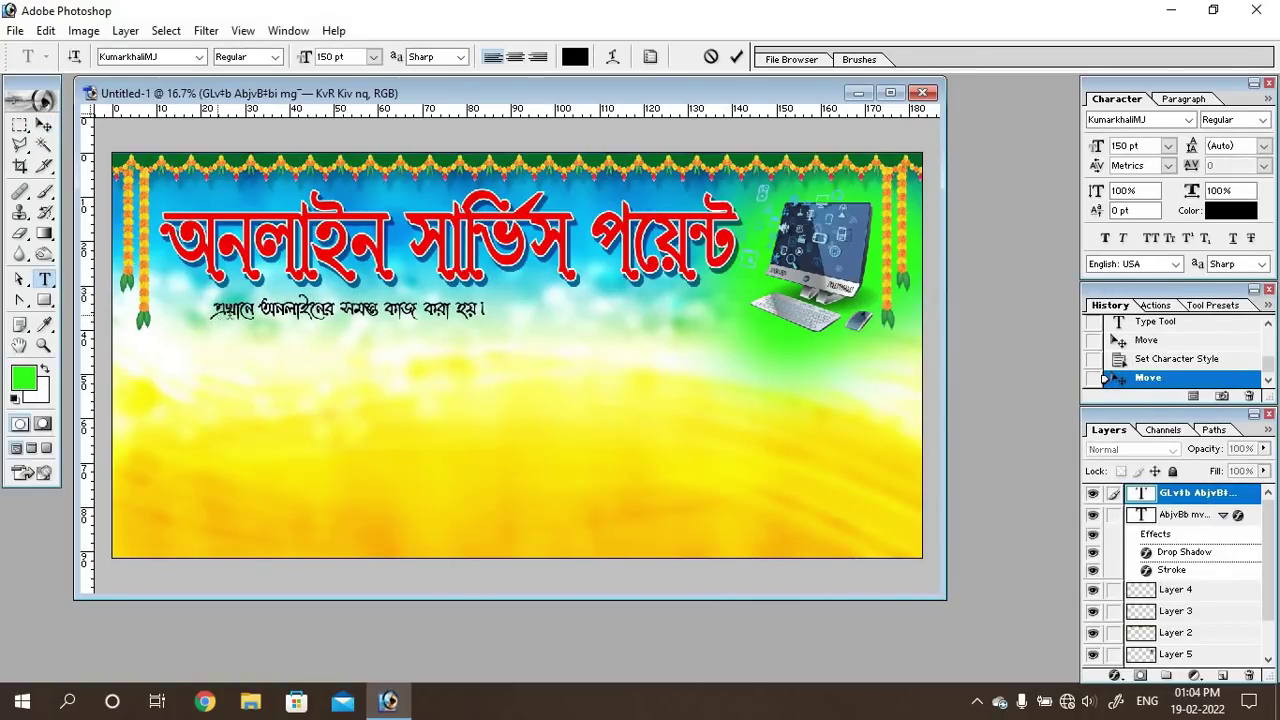
Change the subtitle's font size, first entering 300 pt then adjusting the digits
drag(213, 310, 492, 312)
double_click(328, 62)
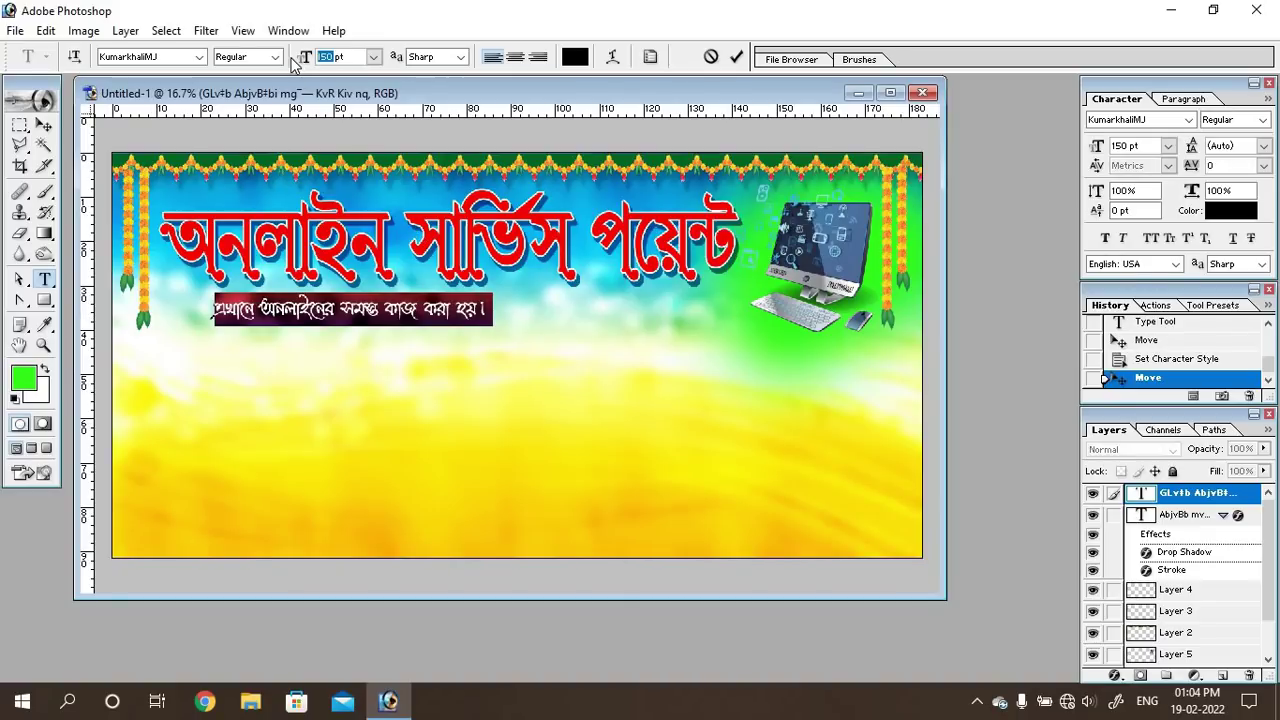
text(300)
key(Return)
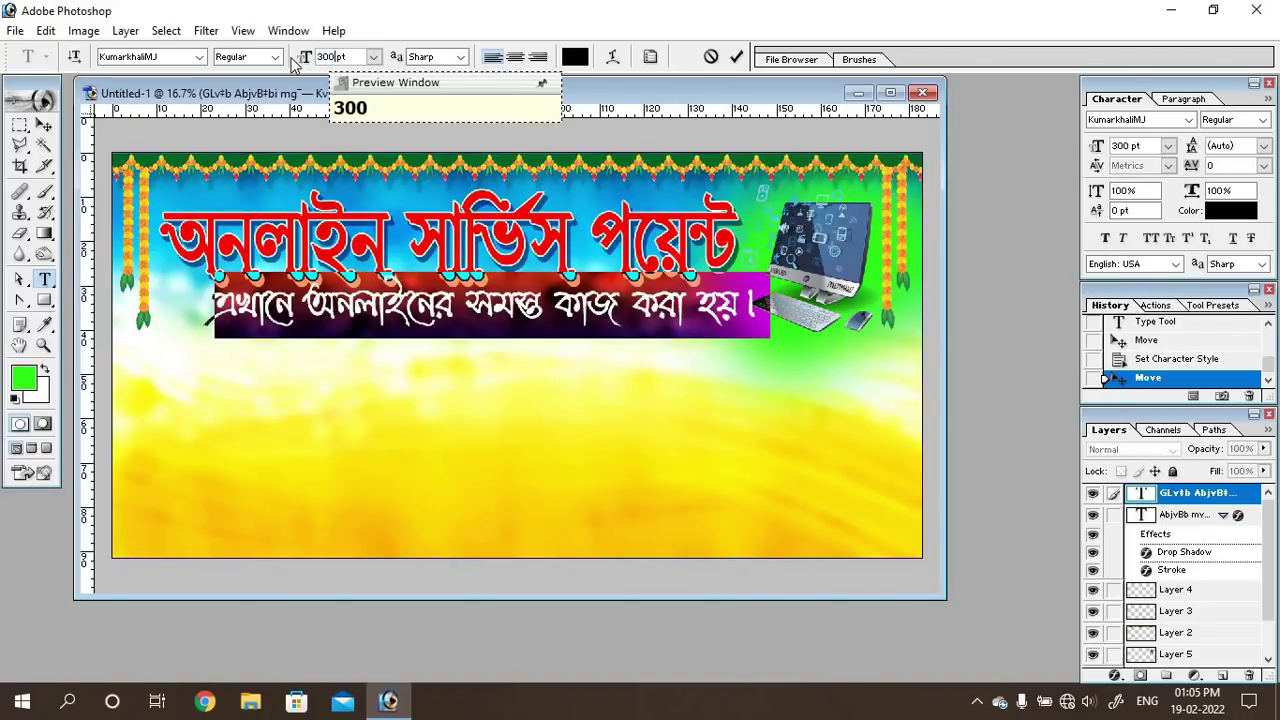
key(BackSpace)
key(BackSpace)
key(BackSpace)
text(2)
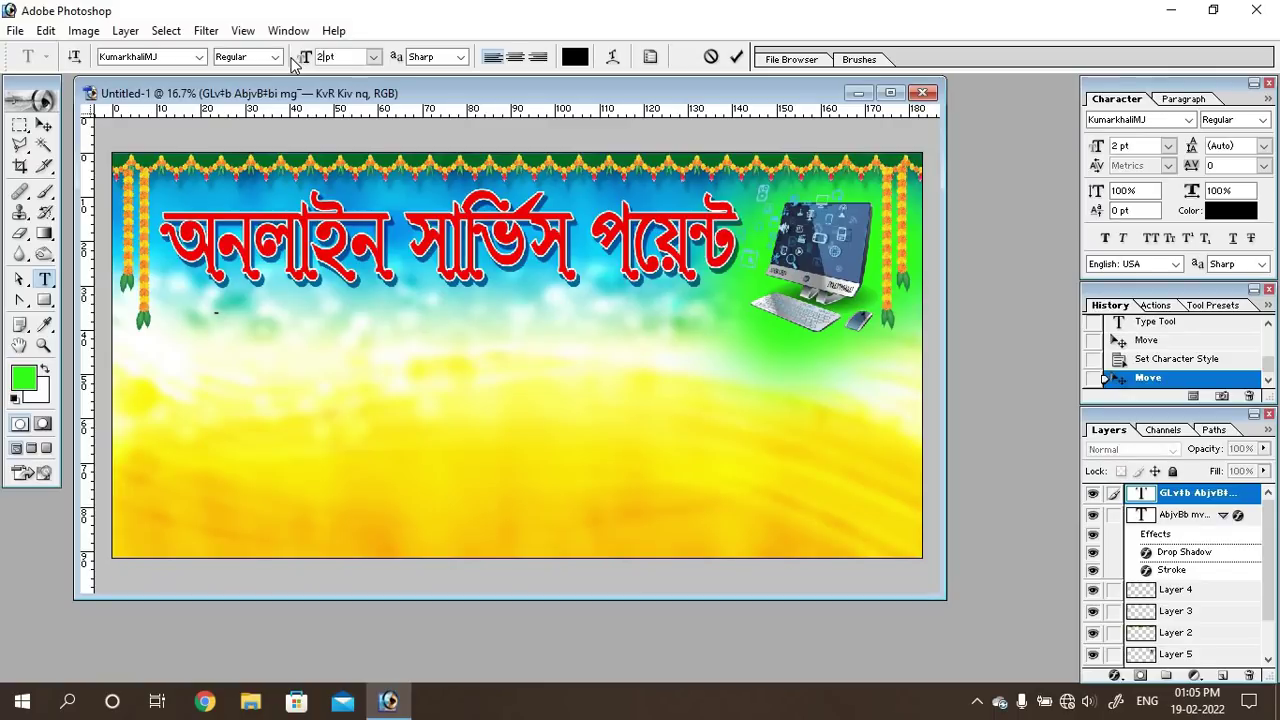
text(00)
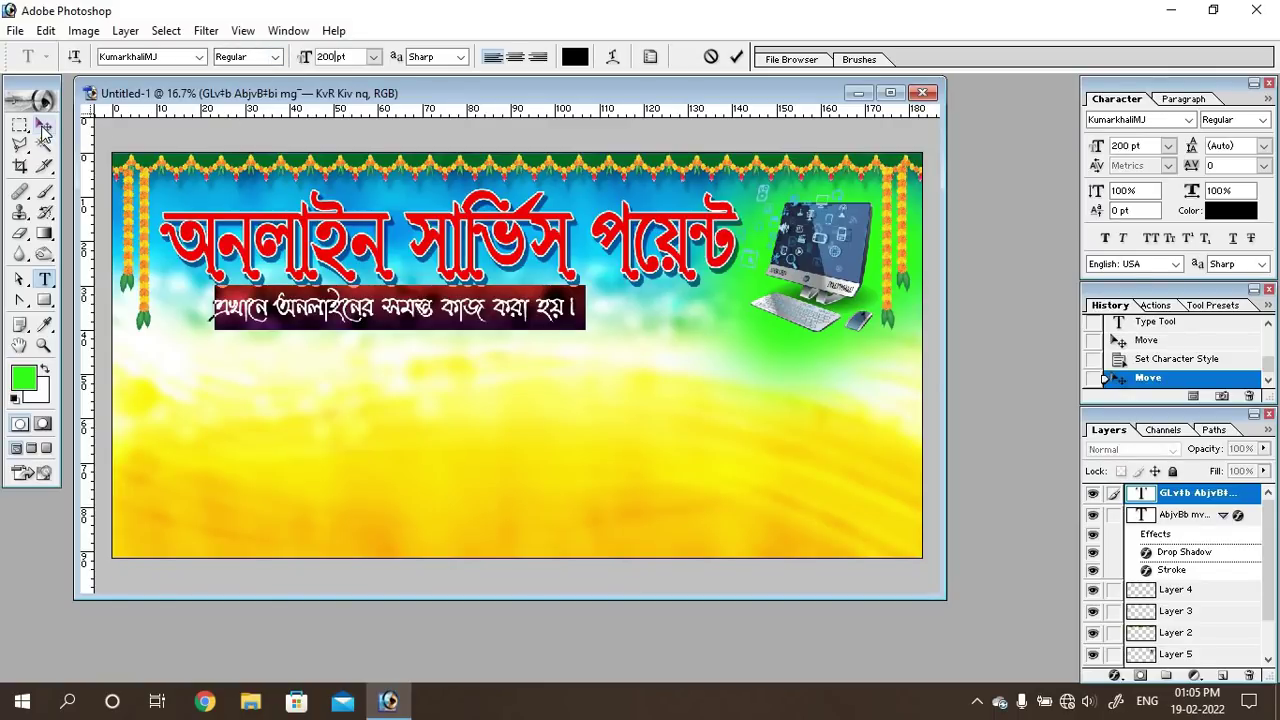
Reposition the subtitle directly under the headline; open and dismiss the layer effects menu
click(43, 127)
mouse_move(386, 329)
mouse_down()
mouse_move(421, 339)
mouse_move(445, 328)
mouse_up()
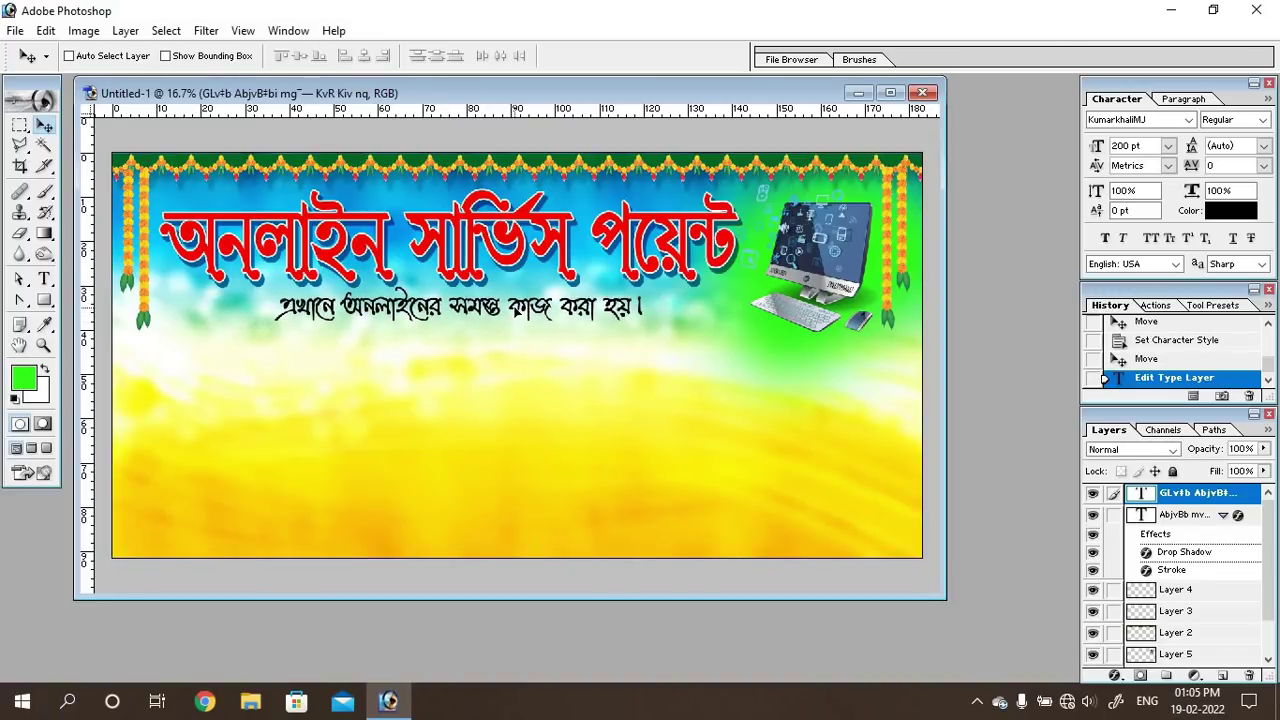
drag(517, 312, 518, 316)
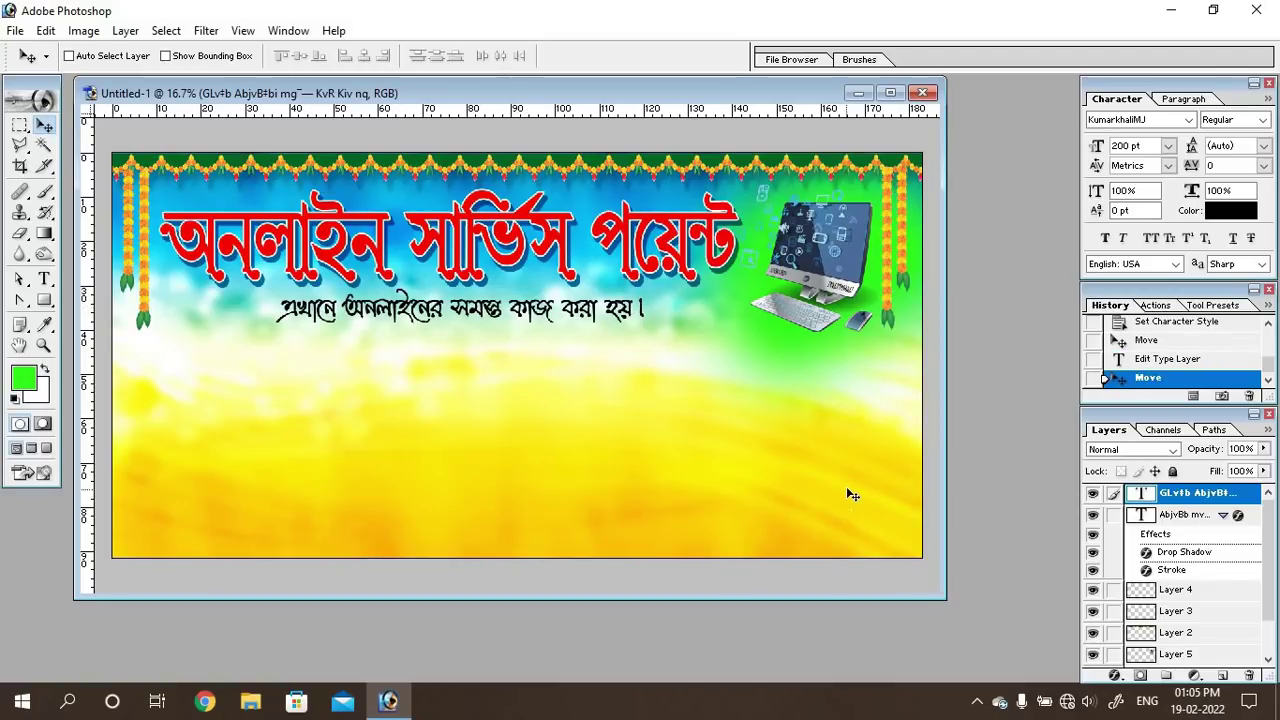
click(1115, 676)
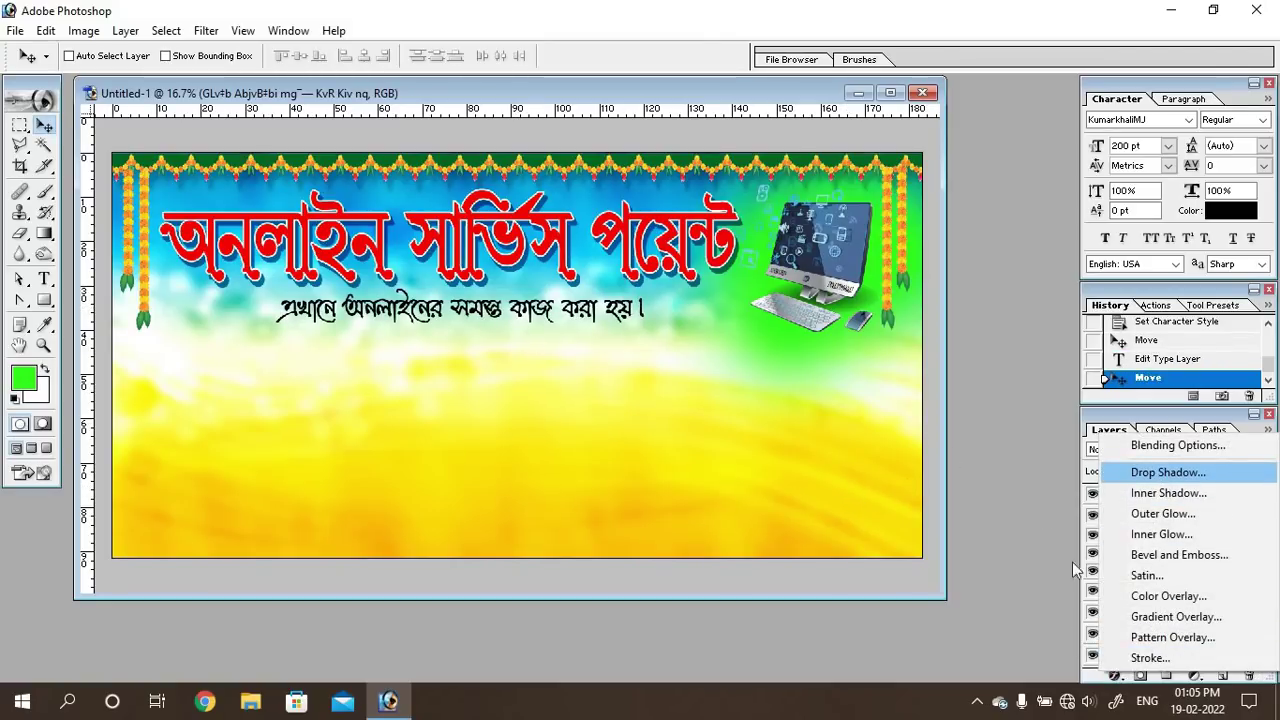
click(456, 382)
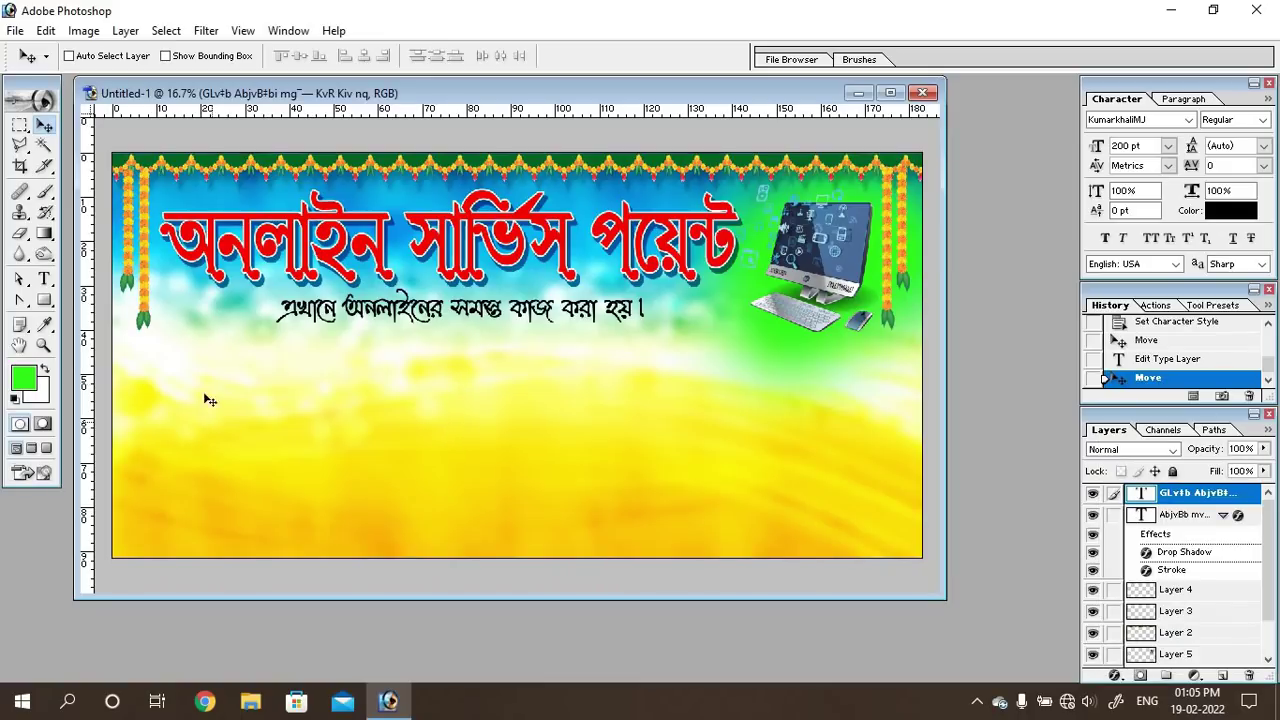
Open xerox.png and drag the copier image into the banner
double_click(24, 553)
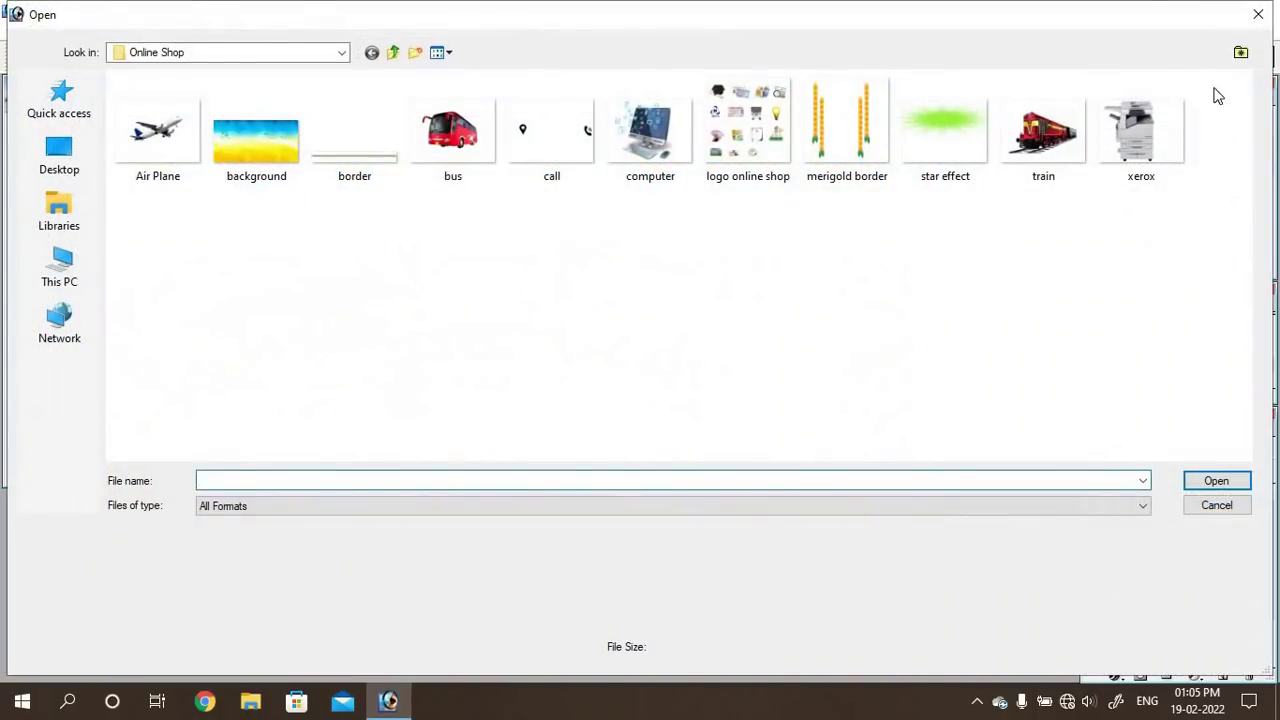
click(1157, 124)
click(1222, 484)
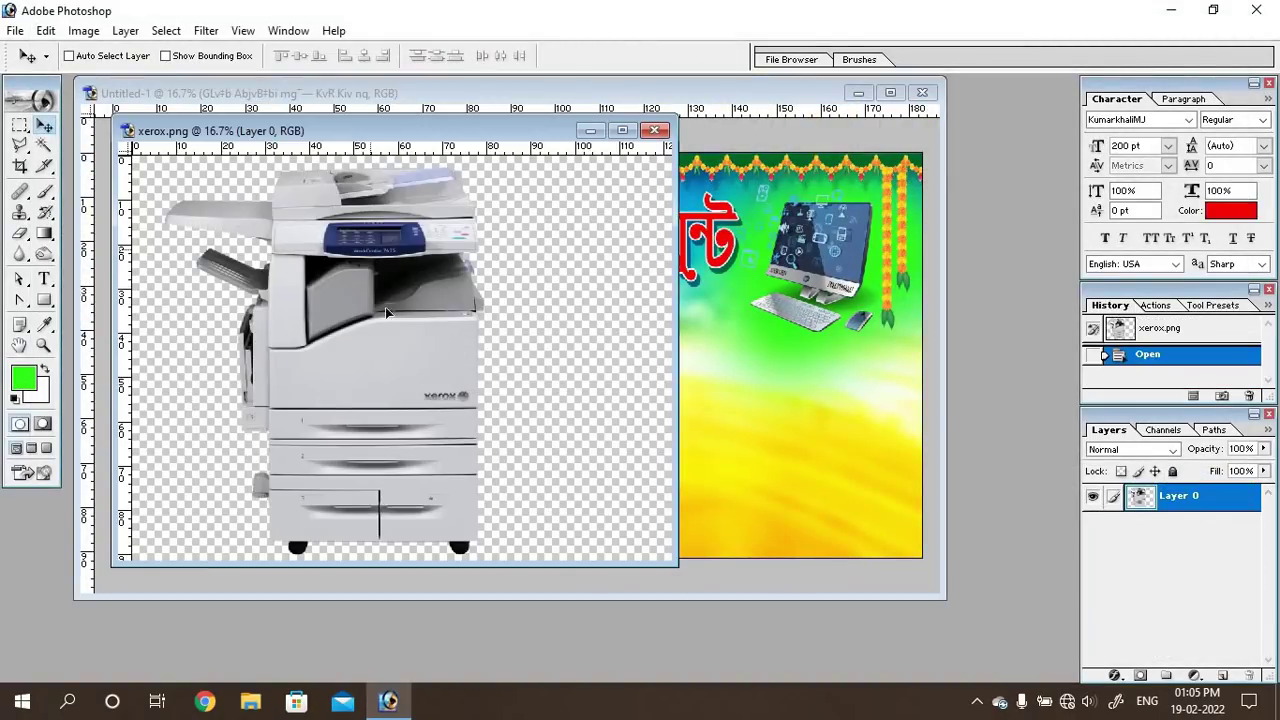
mouse_move(386, 308)
mouse_down()
mouse_move(734, 507)
mouse_move(747, 396)
mouse_move(247, 283)
mouse_move(296, 275)
mouse_move(263, 340)
mouse_move(296, 343)
mouse_up()
Scale the copier image down with Free Transform at the banner's lower left
key(ctrl+t)
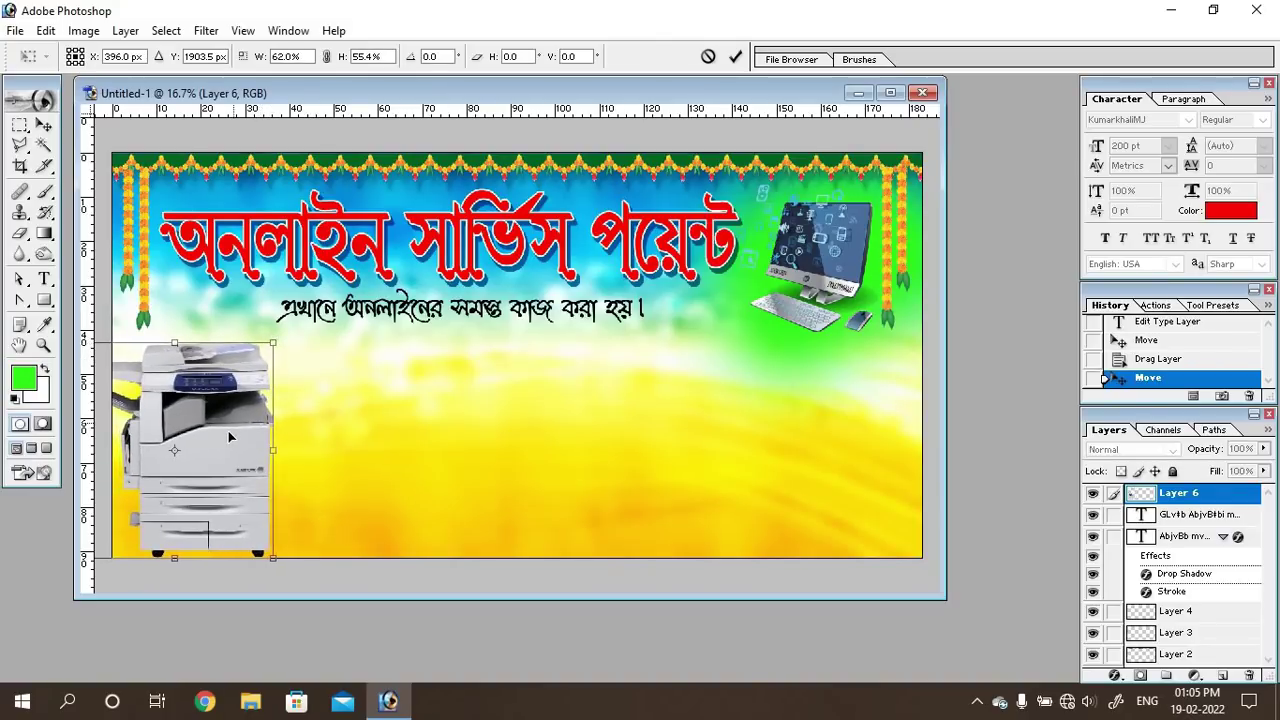
mouse_move(268, 441)
mouse_down()
mouse_move(254, 441)
mouse_move(268, 441)
mouse_up()
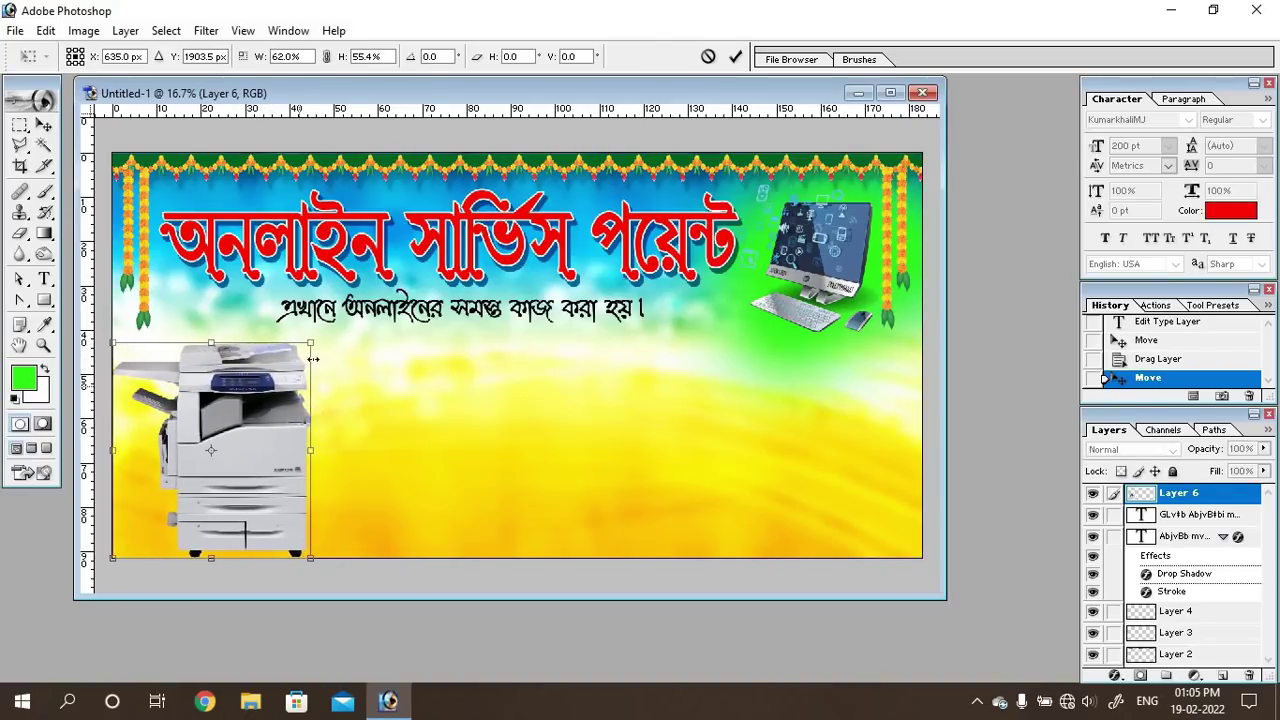
drag(306, 344, 283, 357)
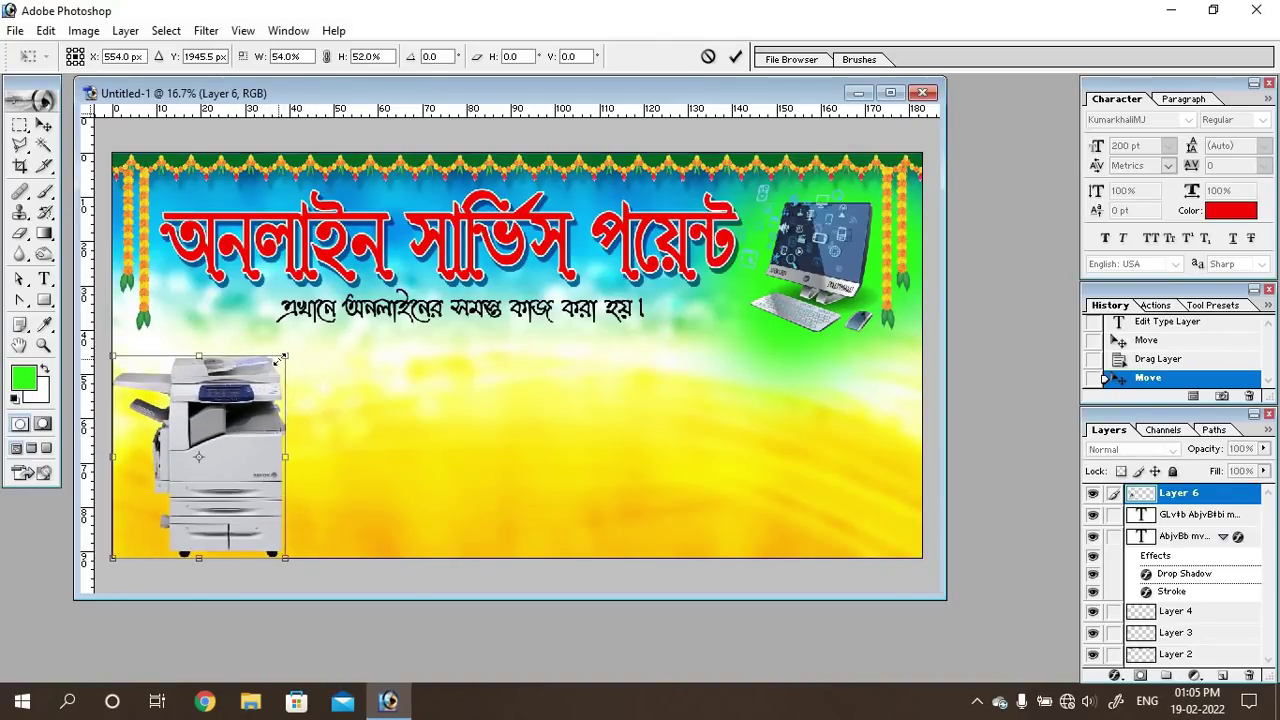
key(shift+Up)
key(shift+Up)
key(shift+Up)
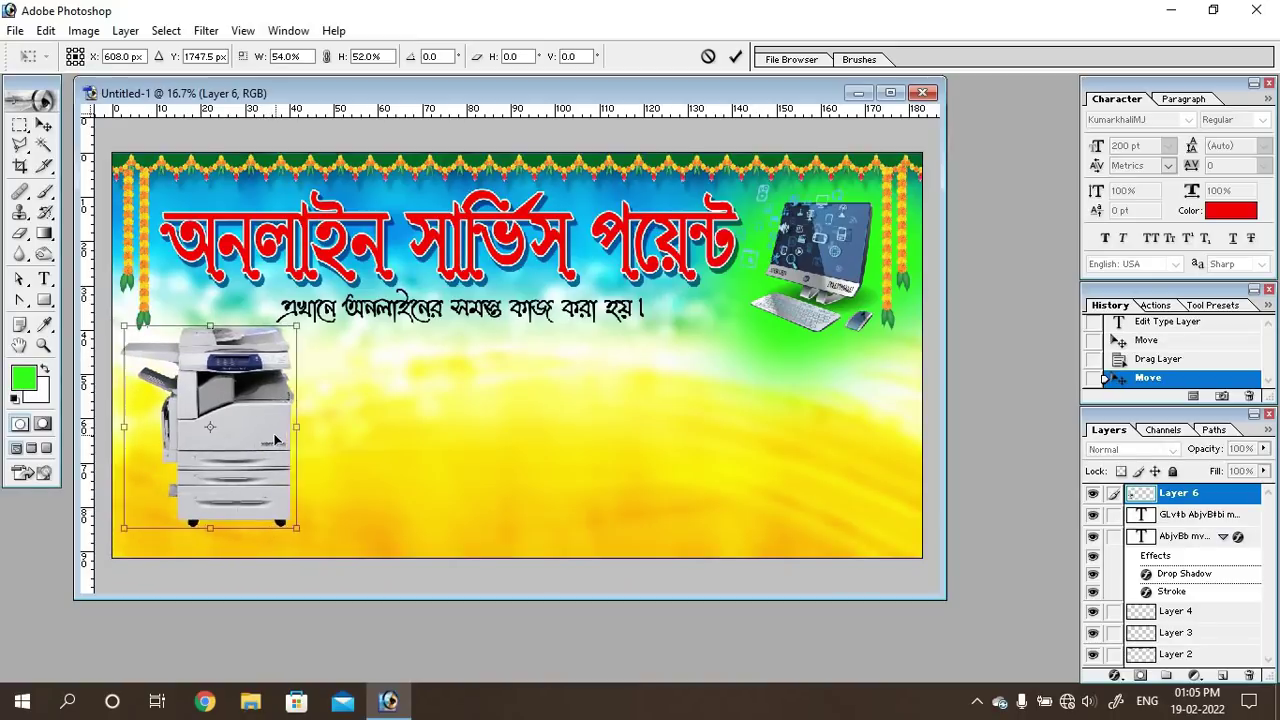
mouse_move(287, 525)
mouse_down()
mouse_move(273, 514)
mouse_move(286, 522)
mouse_up()
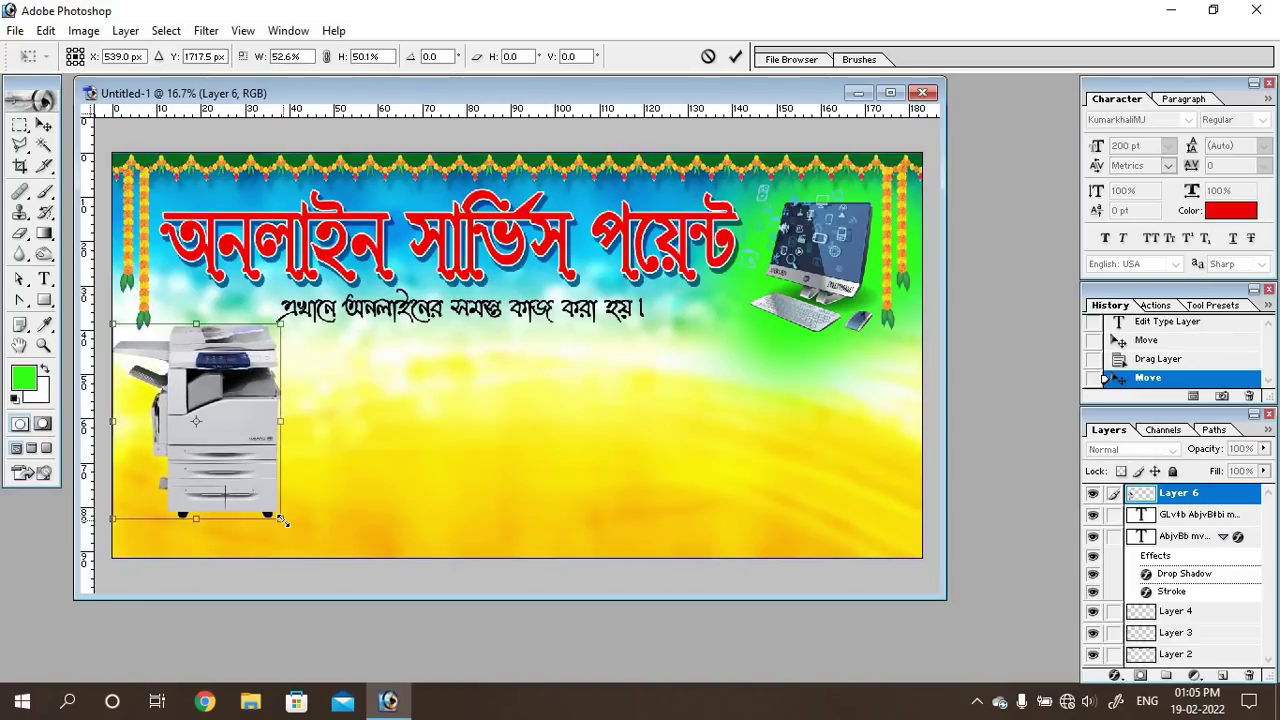
key(Return)
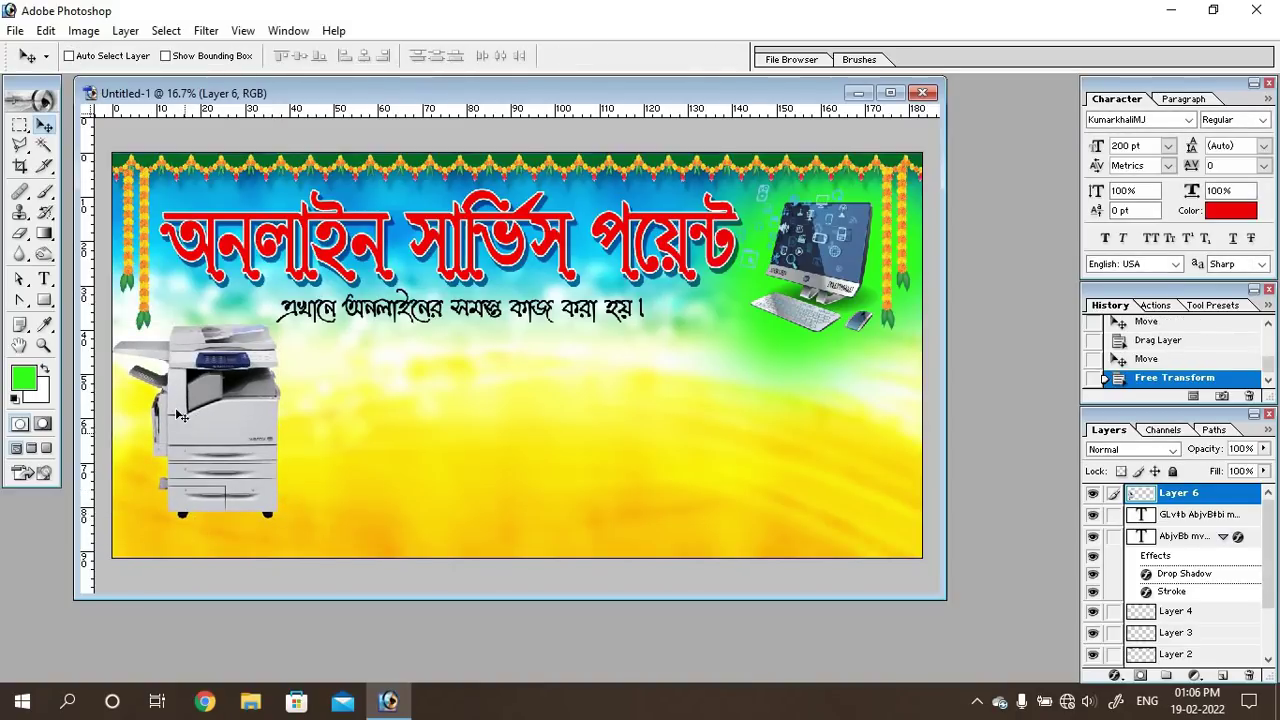
click(44, 300)
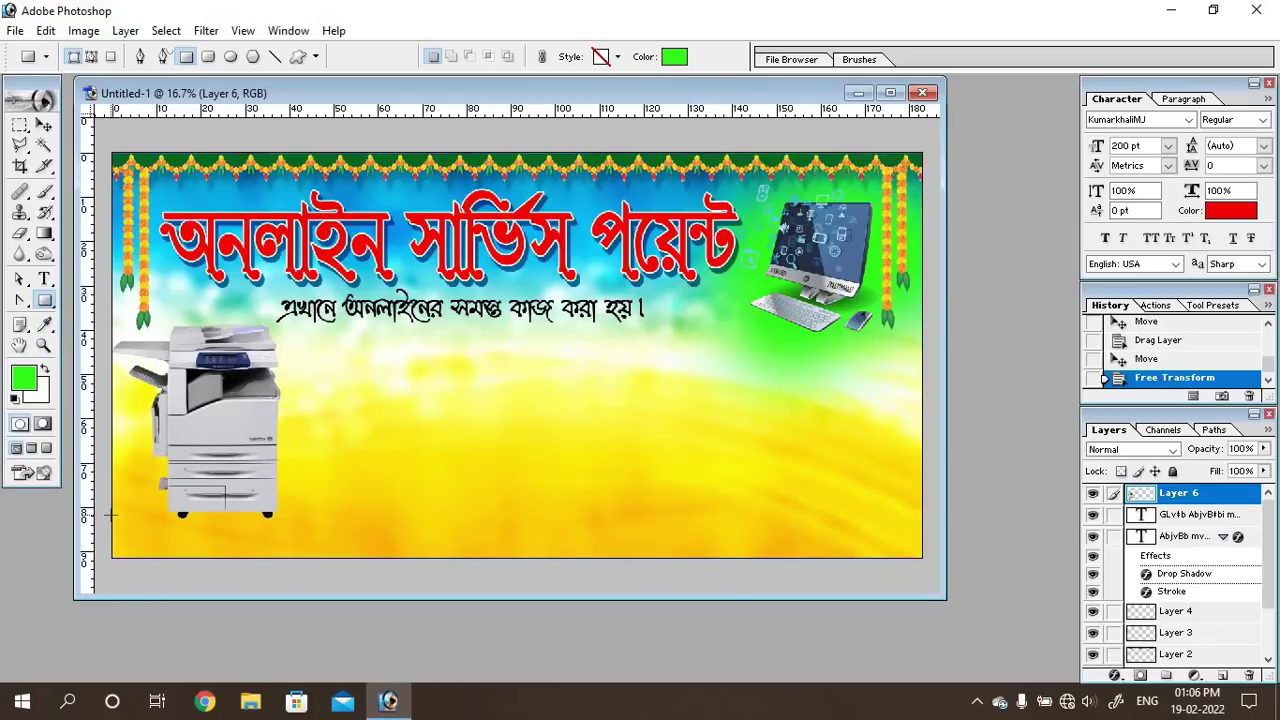
Draw a rectangle shape spanning the banner's bottom edge as a green footer strip
drag(112, 520, 924, 561)
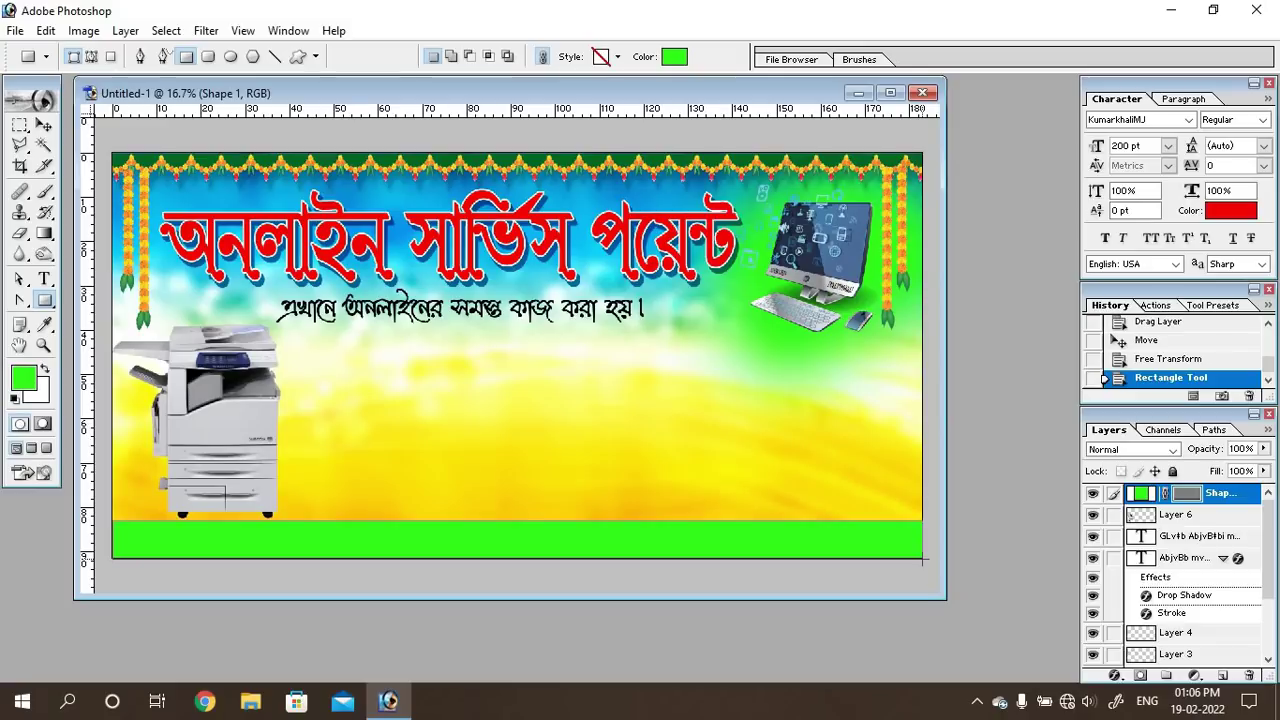
key(Return)
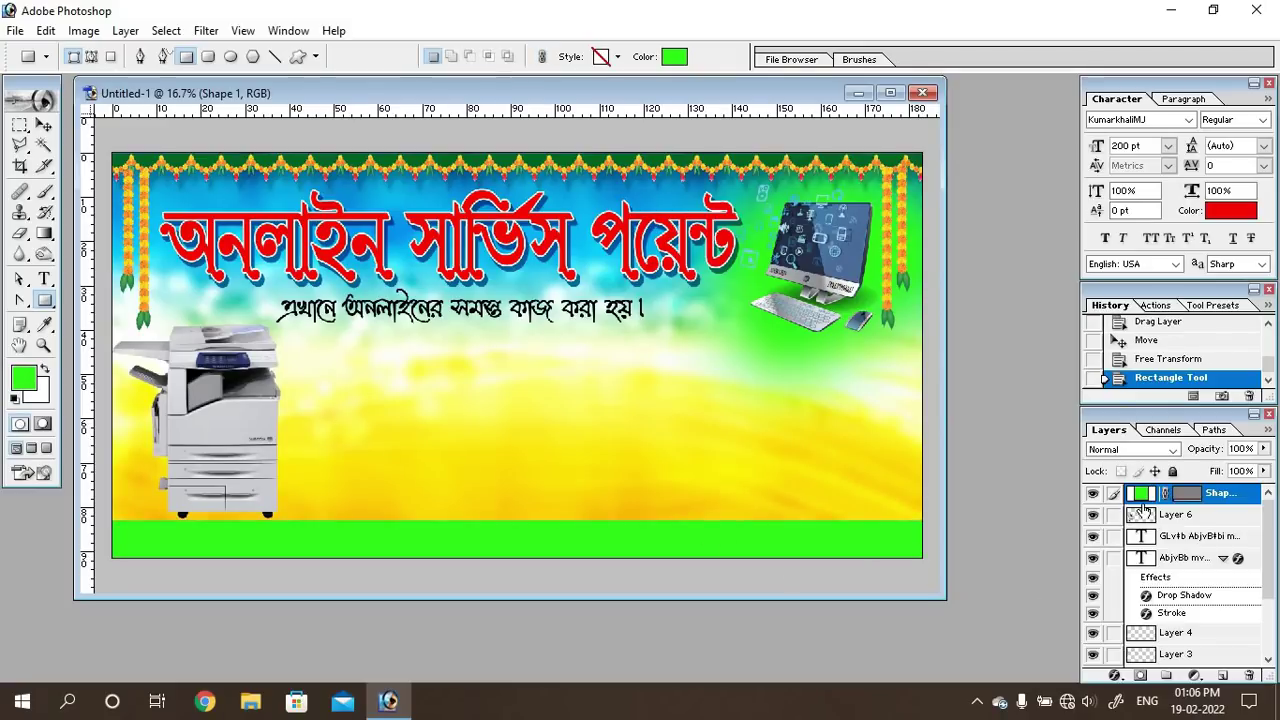
Recolour the bottom strip's shape fill to dark green 034200
double_click(1144, 500)
click(1010, 476)
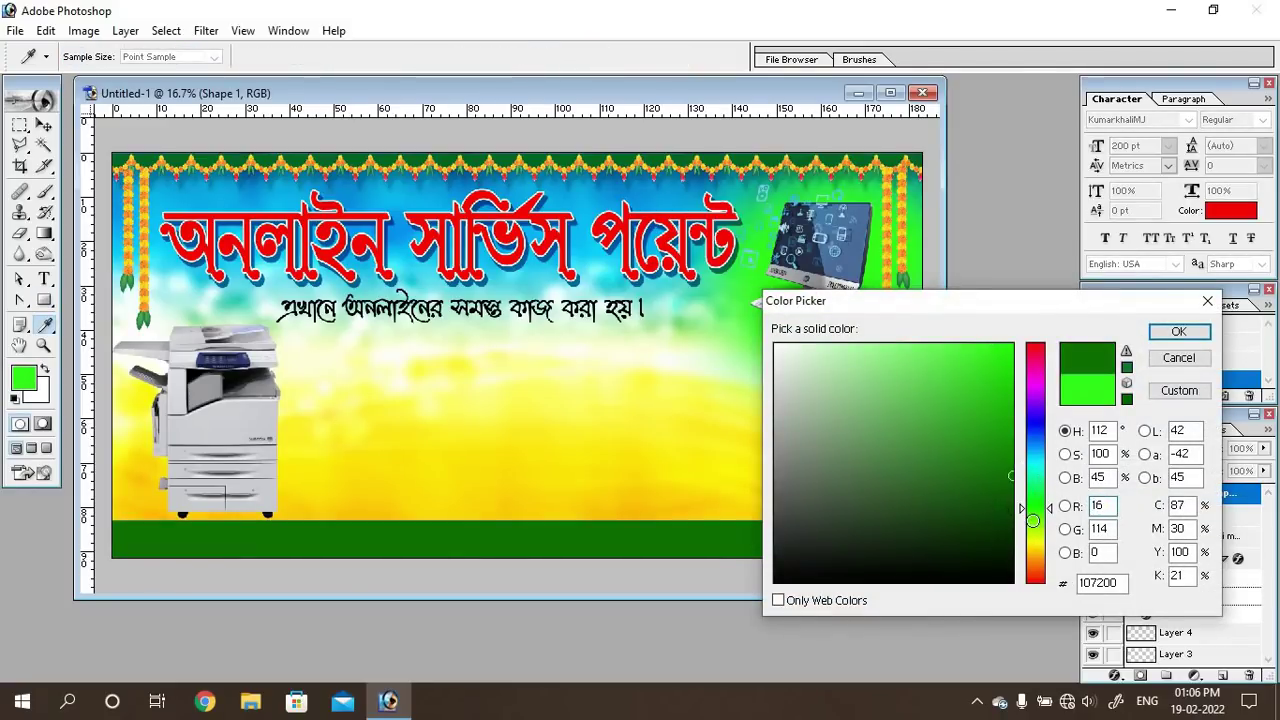
click(1010, 520)
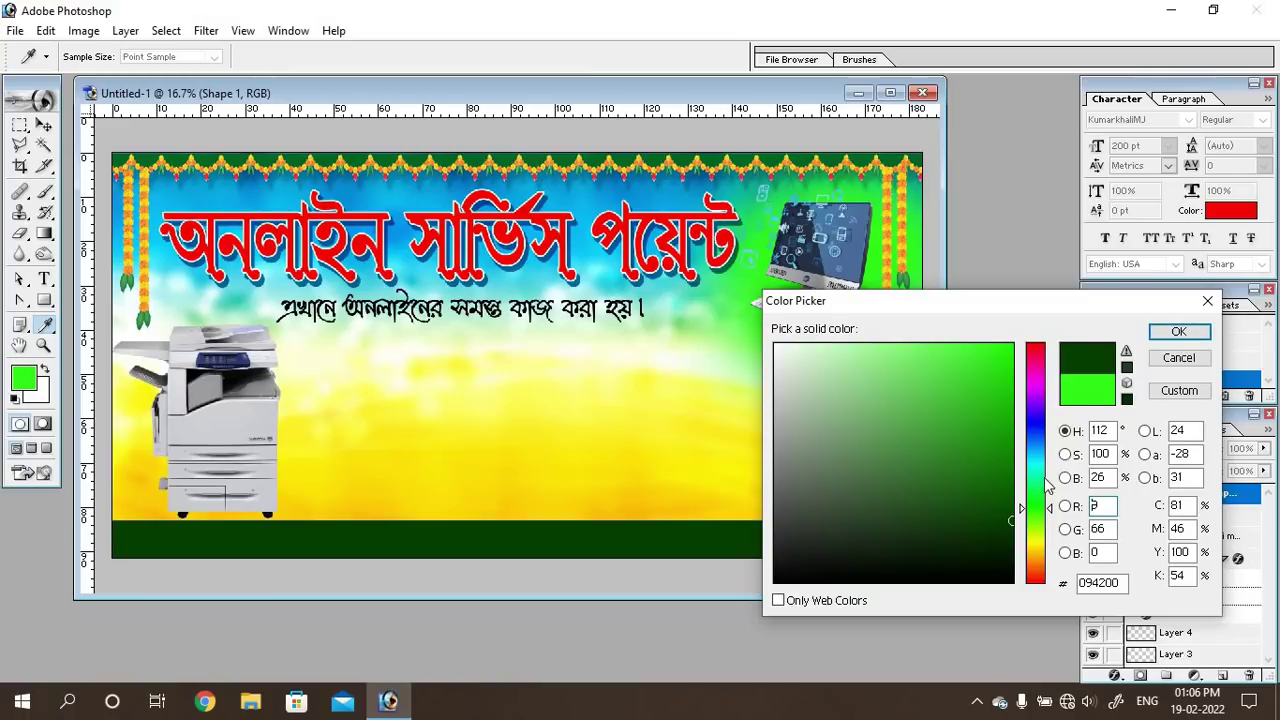
text(3)
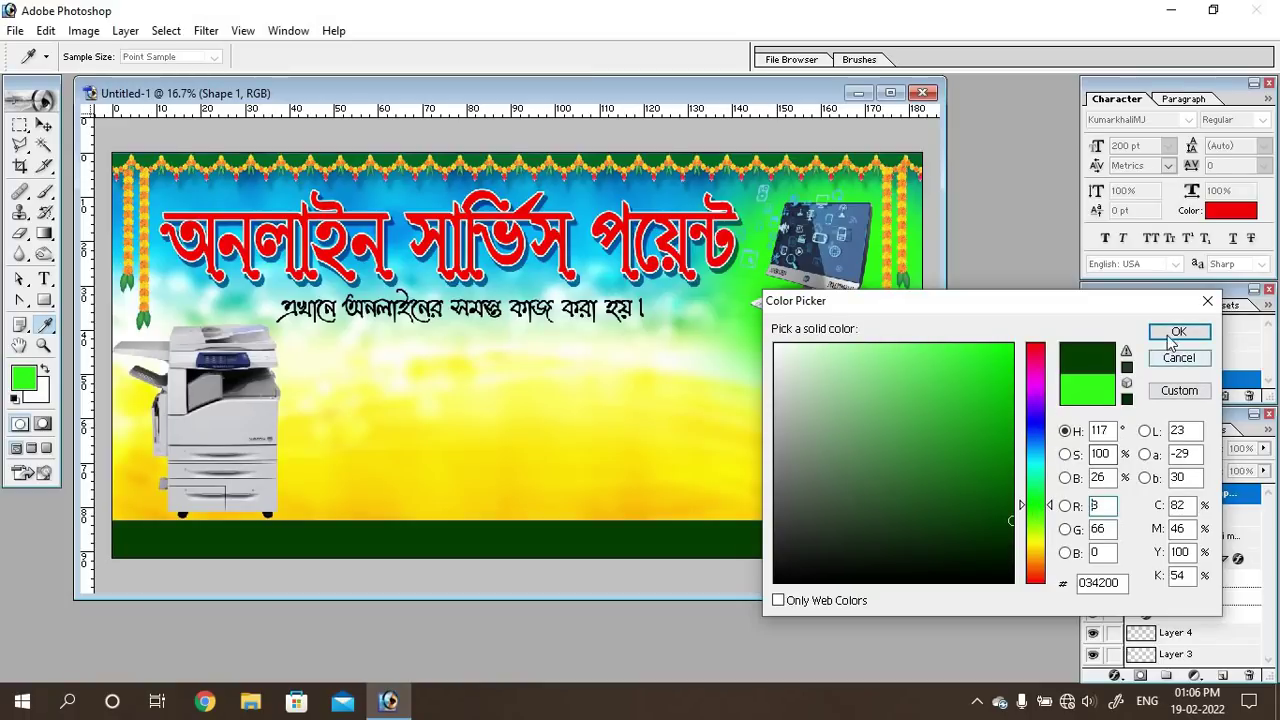
key(Return)
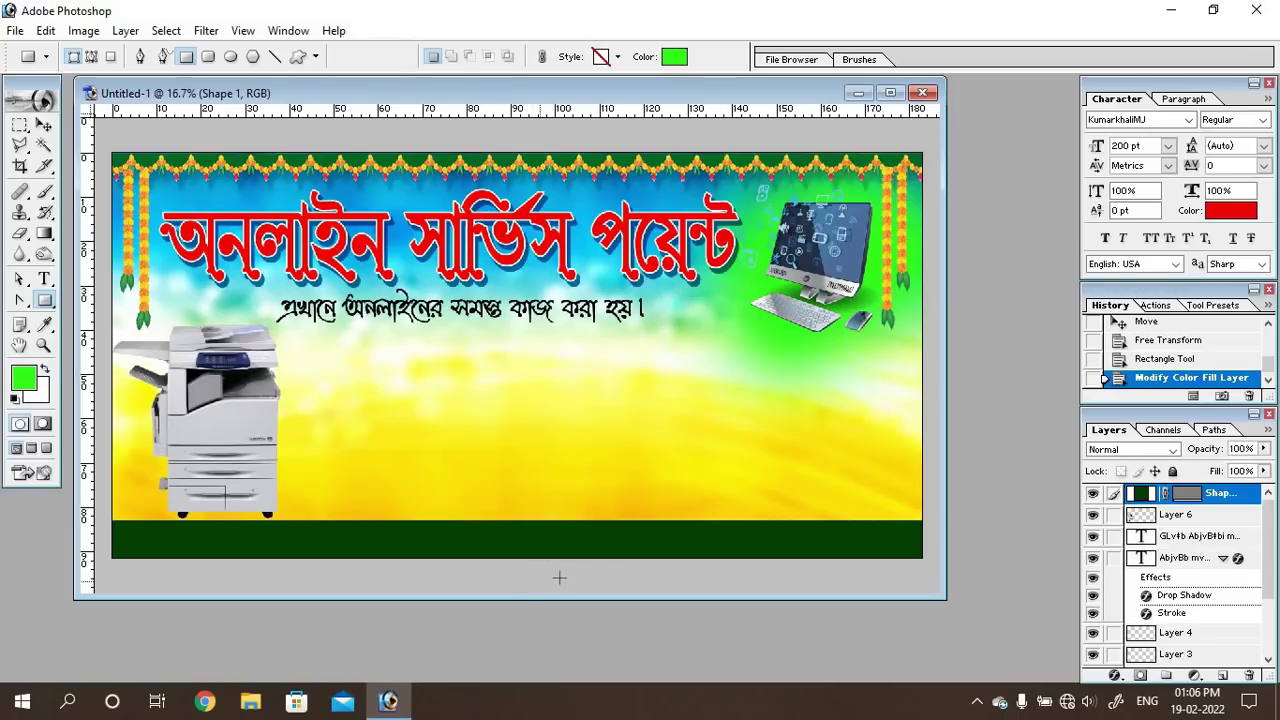
click(1115, 676)
Give the dark green strip a white Stroke outline of 21 px
click(1149, 659)
click(729, 547)
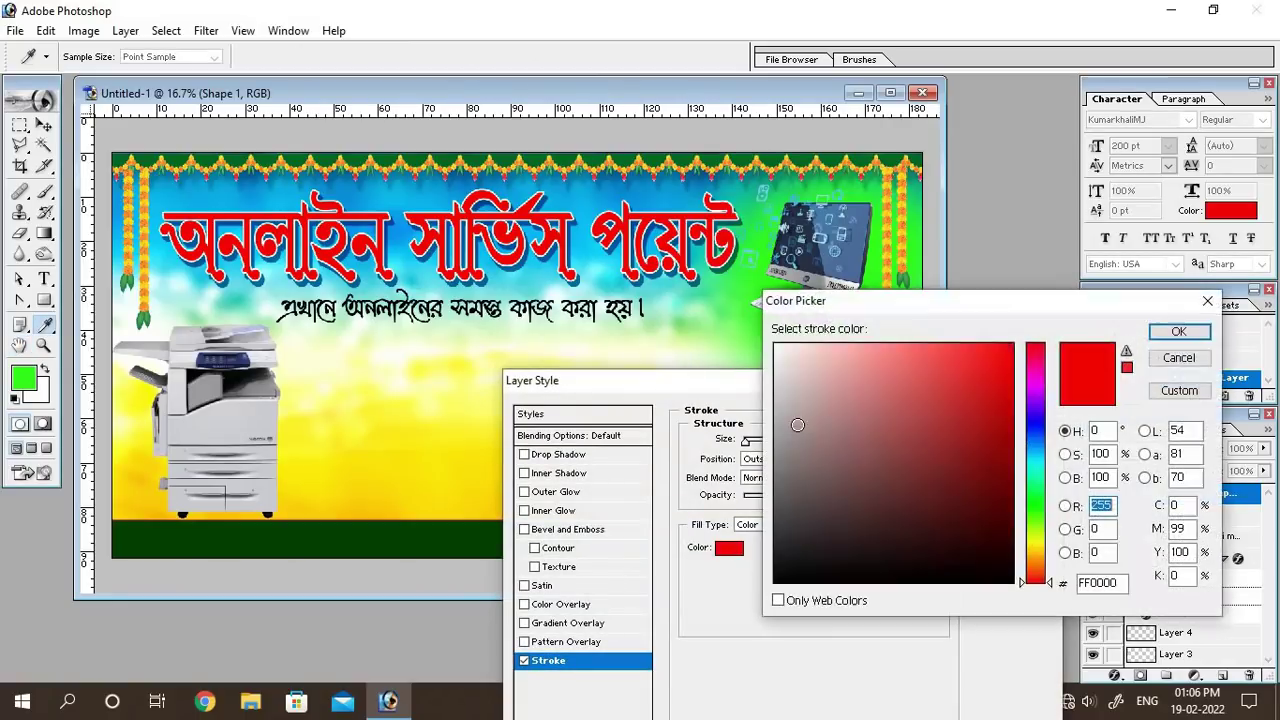
drag(795, 420, 775, 345)
click(1176, 331)
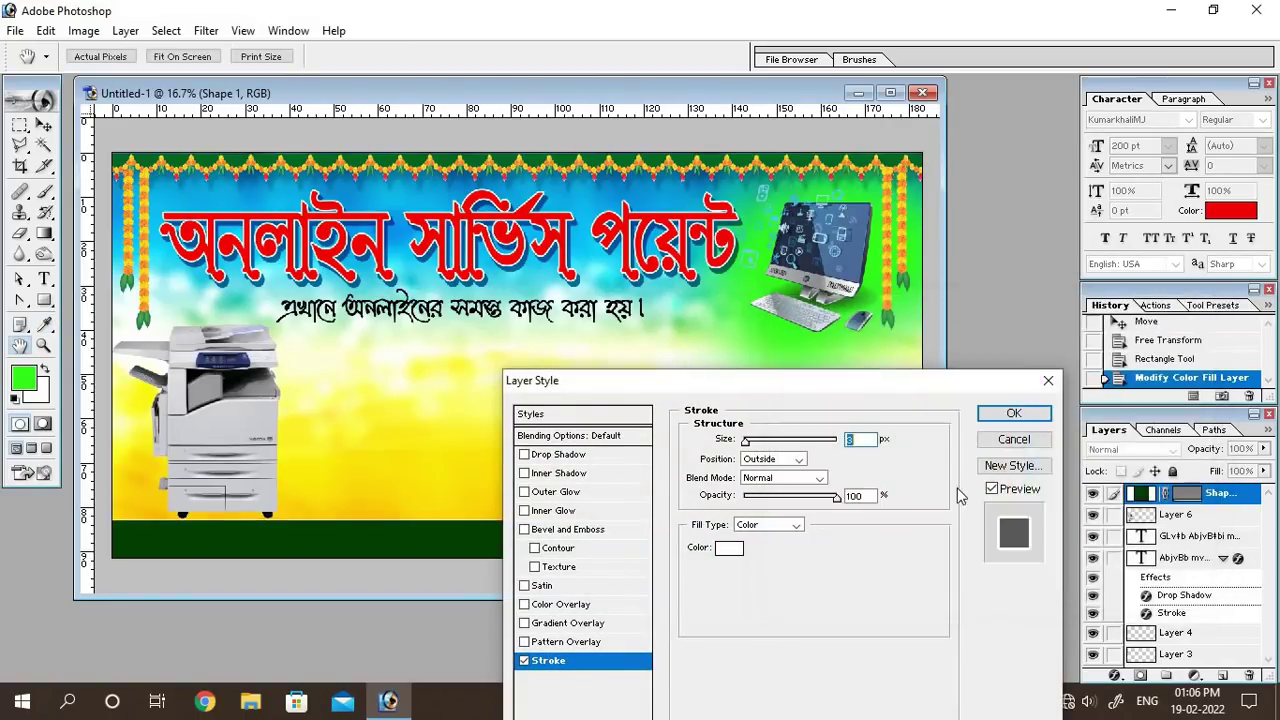
drag(748, 441, 759, 457)
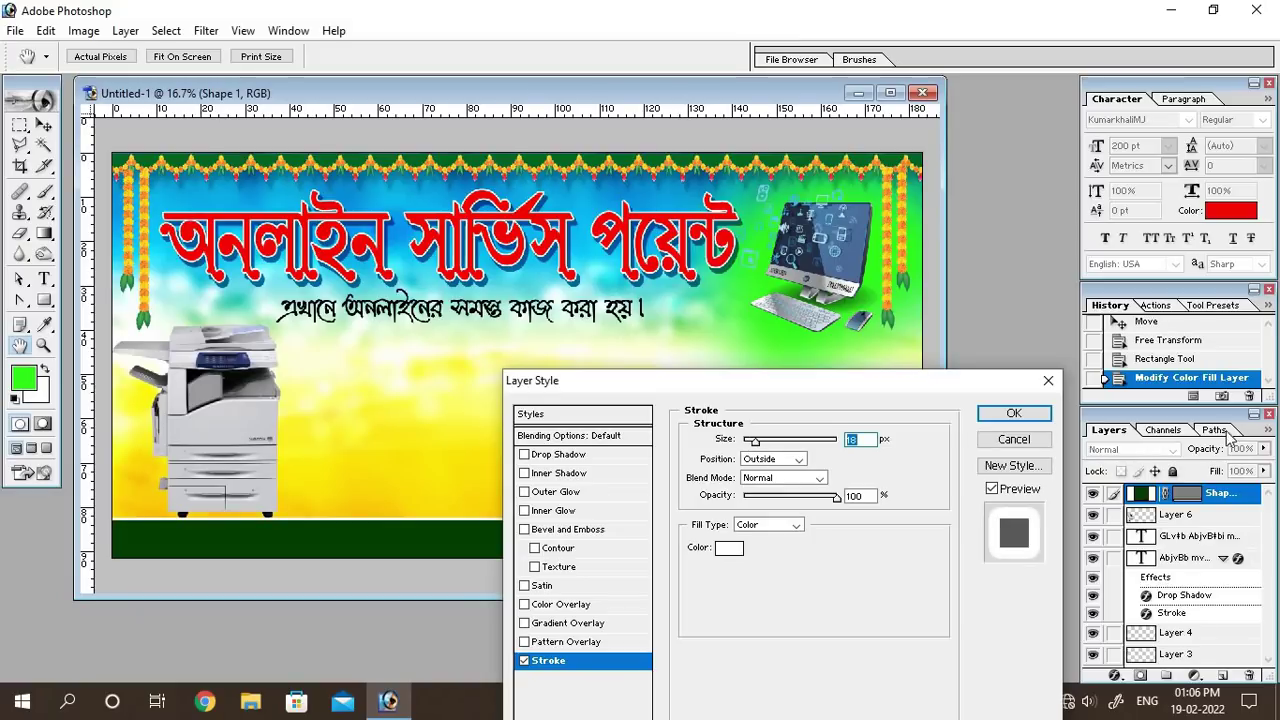
click(1013, 413)
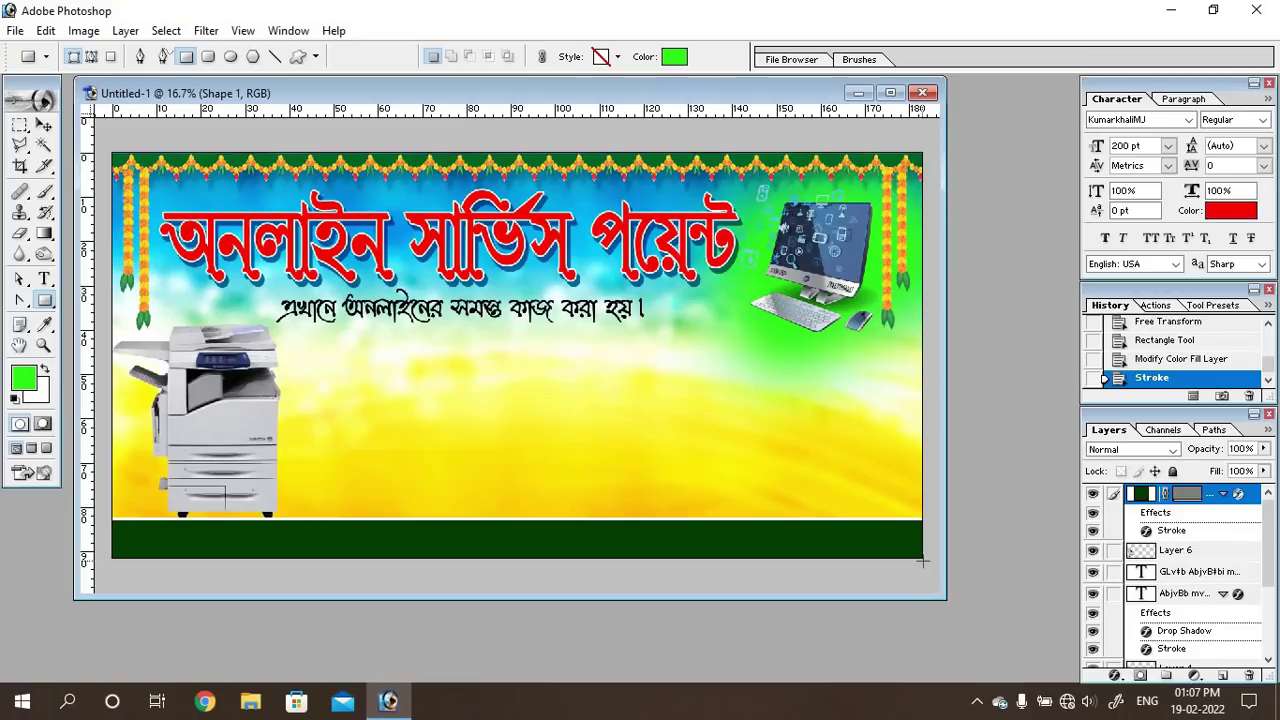
Draw a bright green rectangle over the footer's right end
drag(922, 561, 673, 517)
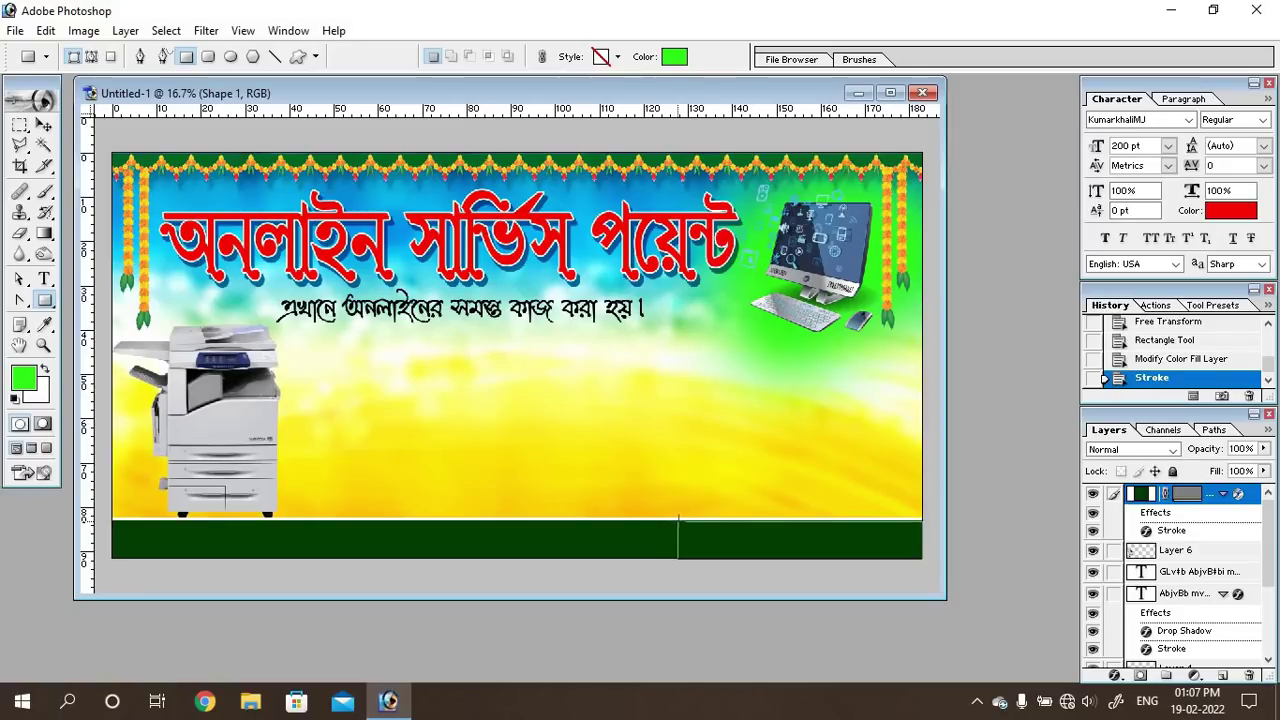
drag(674, 517, 678, 517)
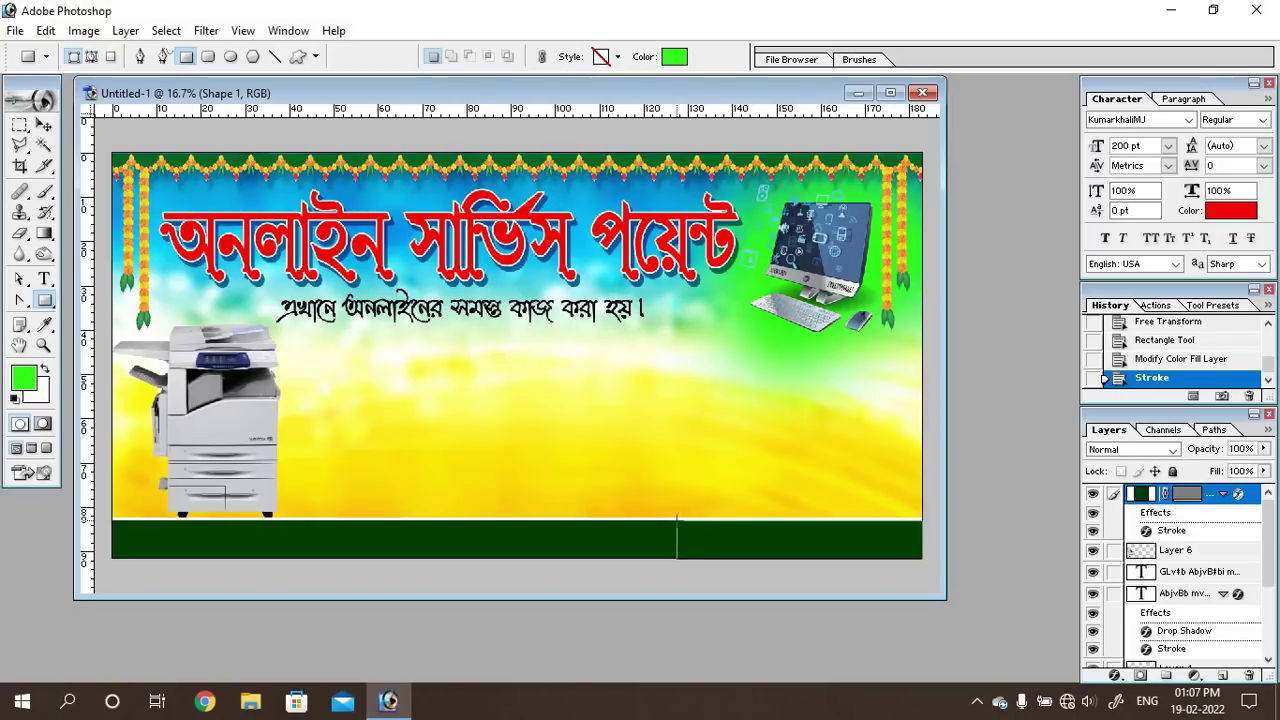
drag(677, 519, 678, 519)
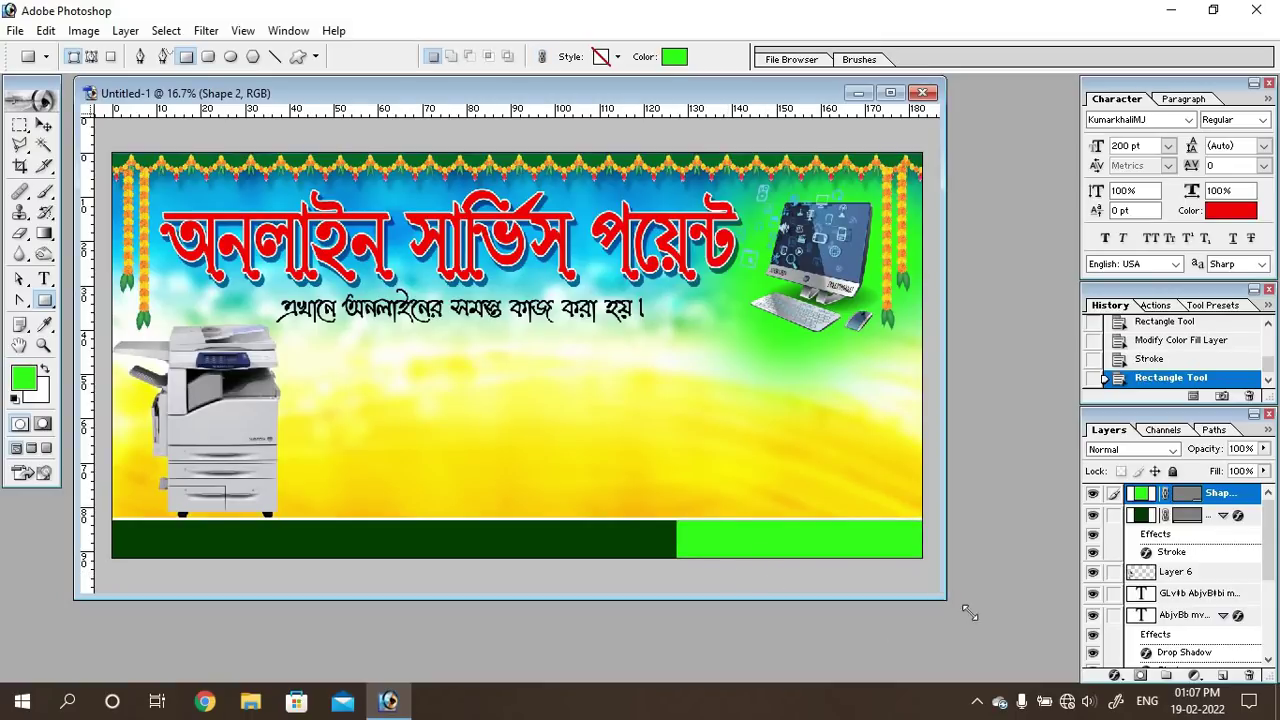
Widen the bright green block leftward with Free Transform
drag(940, 592, 978, 617)
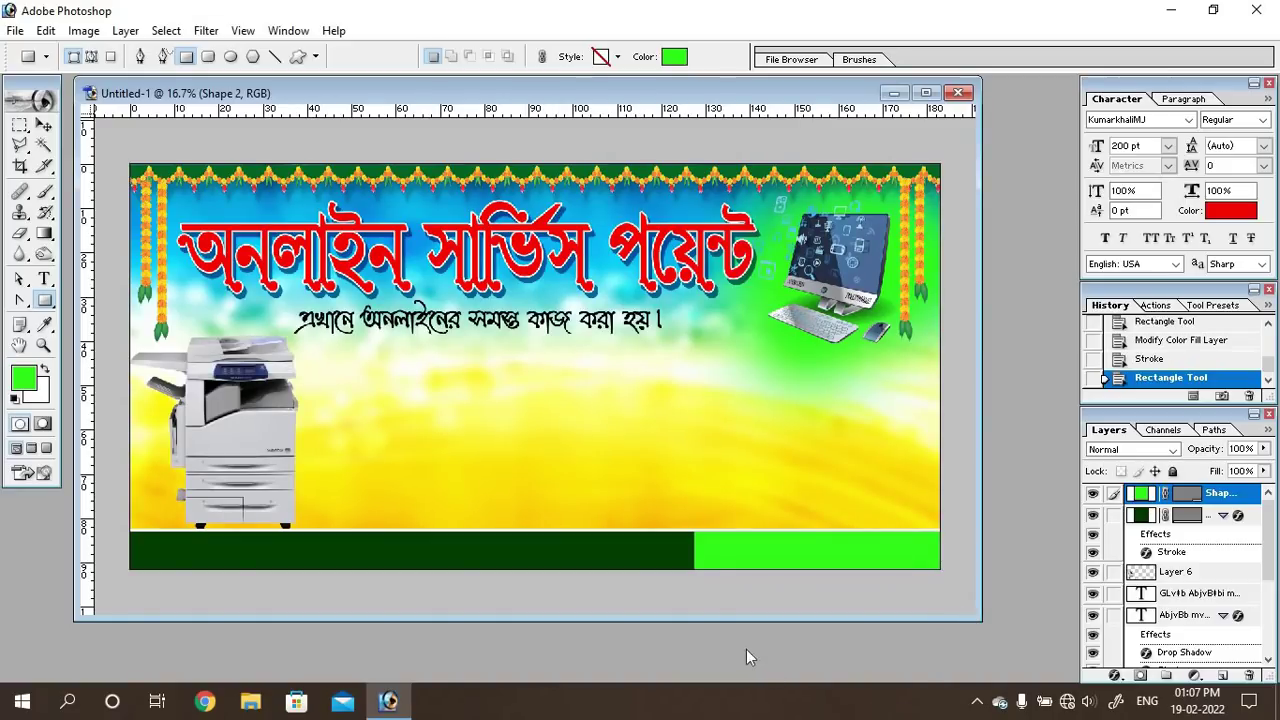
click(44, 124)
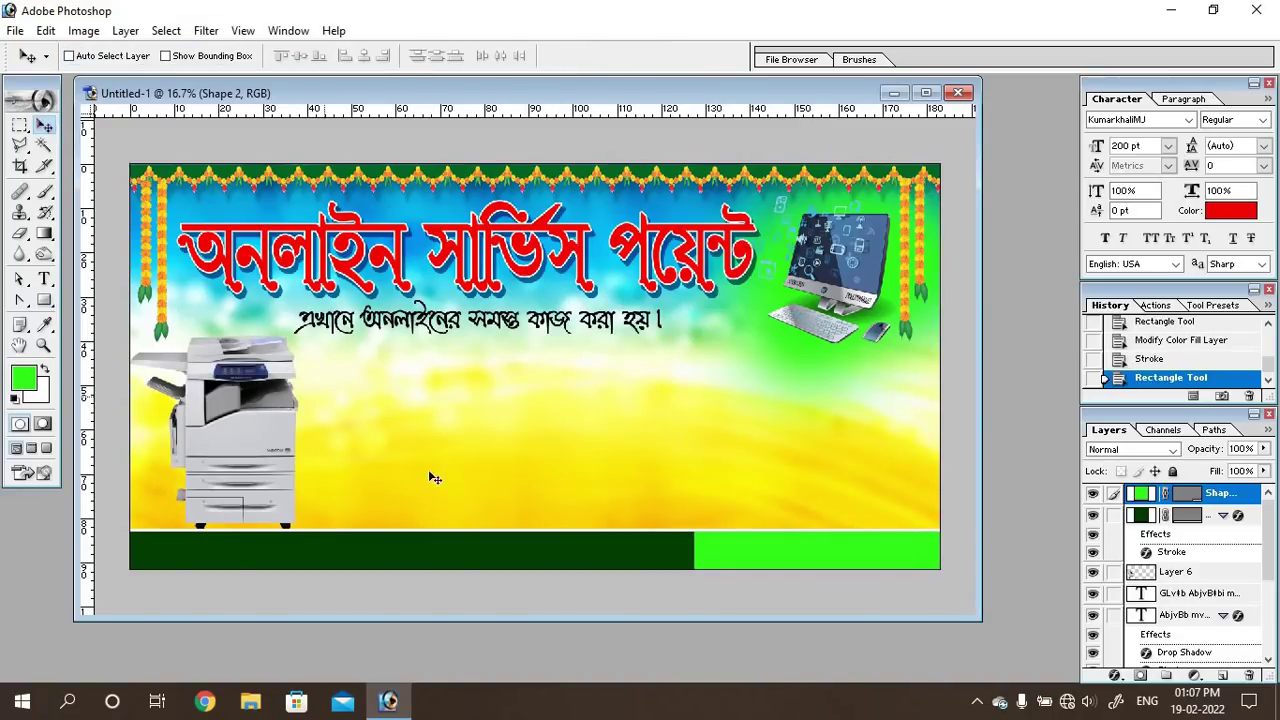
key(ctrl+t)
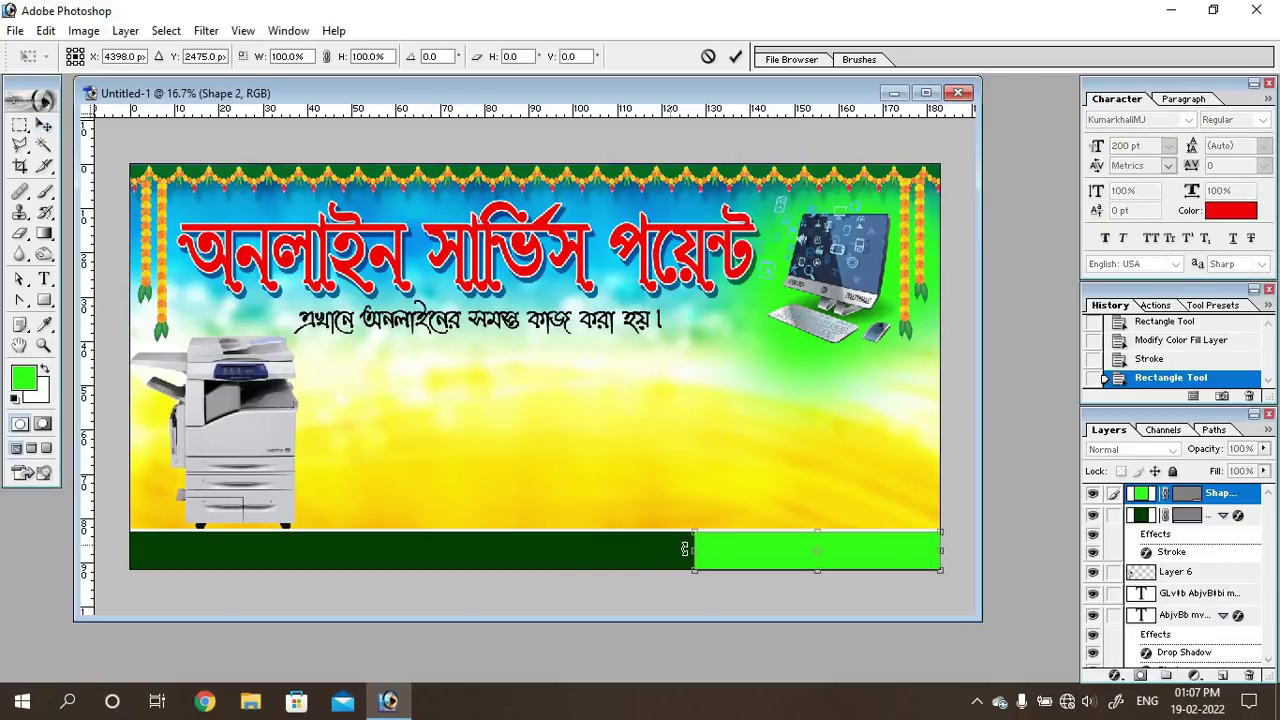
drag(693, 548, 673, 548)
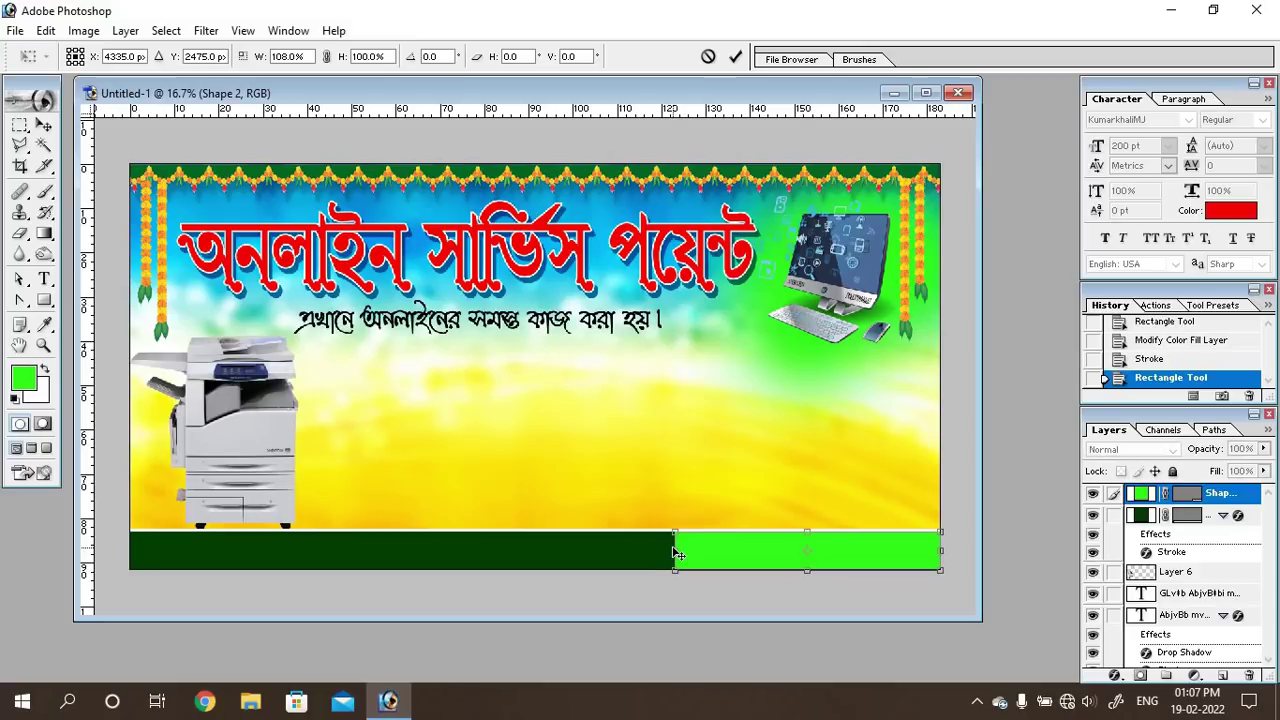
key(Return)
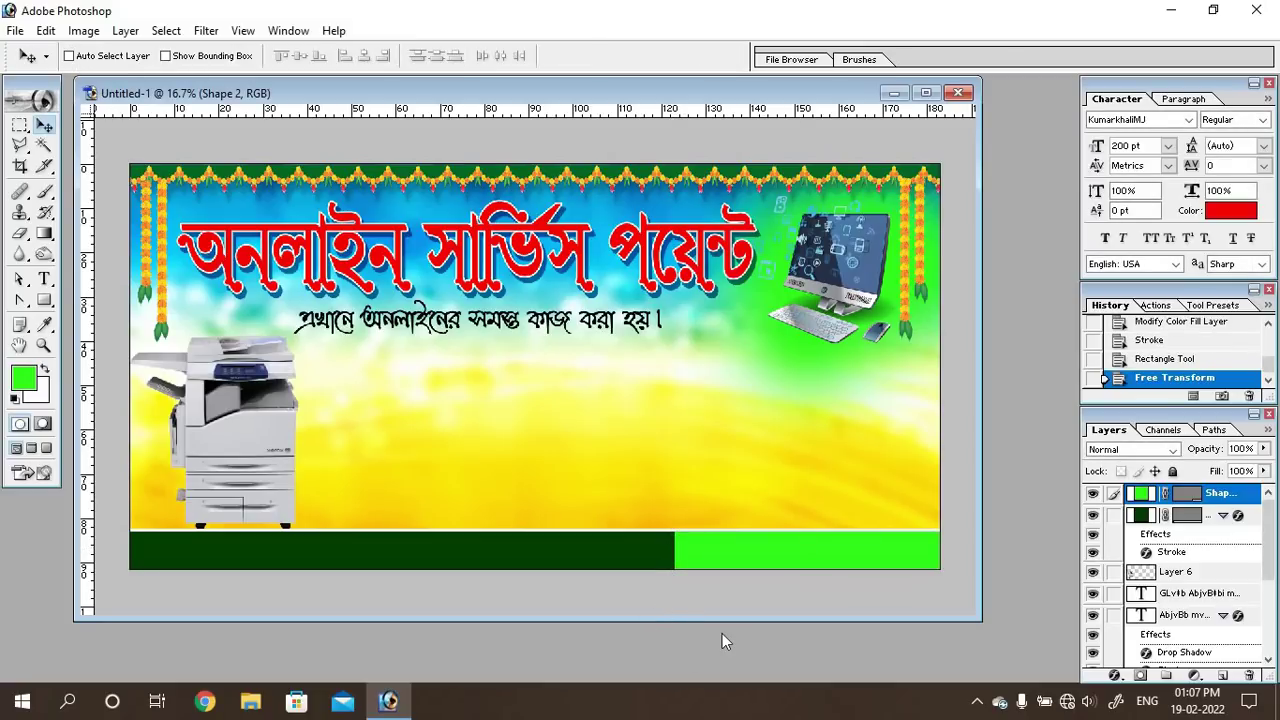
Zoom in to 33.3% and display the green shape's anchor points
key(ctrl+plus)
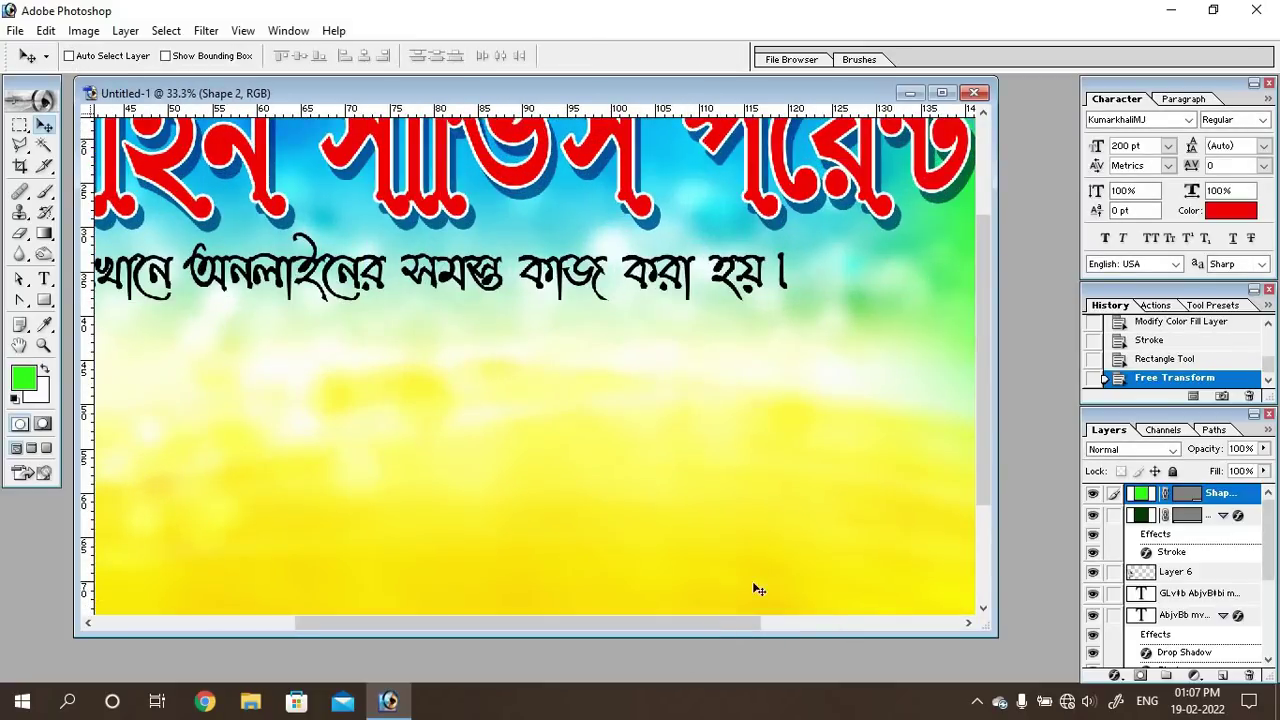
scroll(756, 589, down, 3)
scroll(808, 569, down, 2)
drag(711, 628, 917, 666)
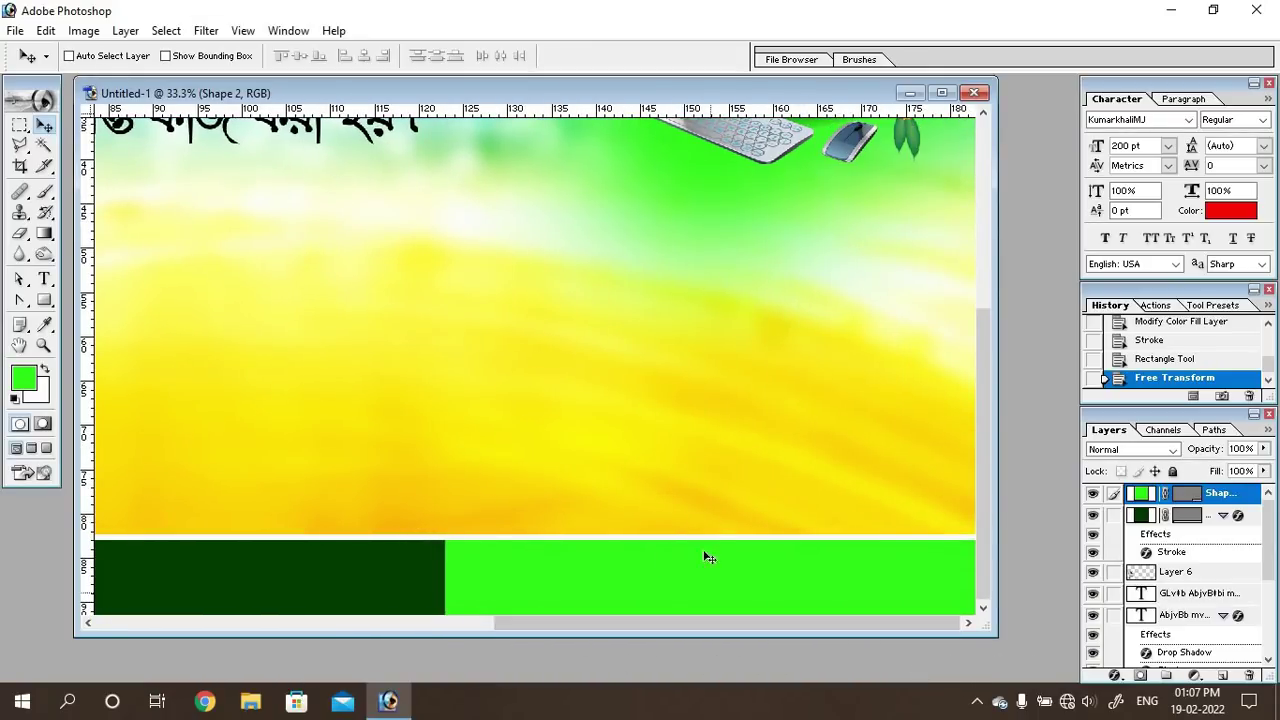
click(22, 285)
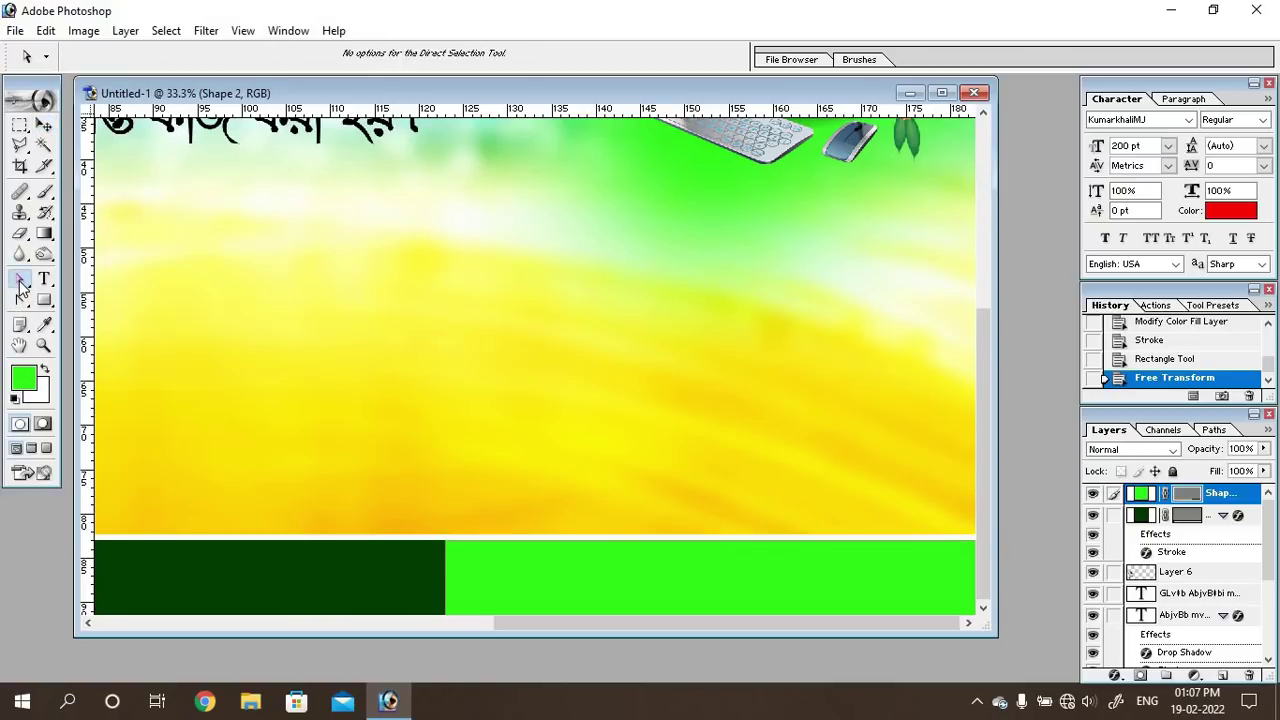
click(446, 542)
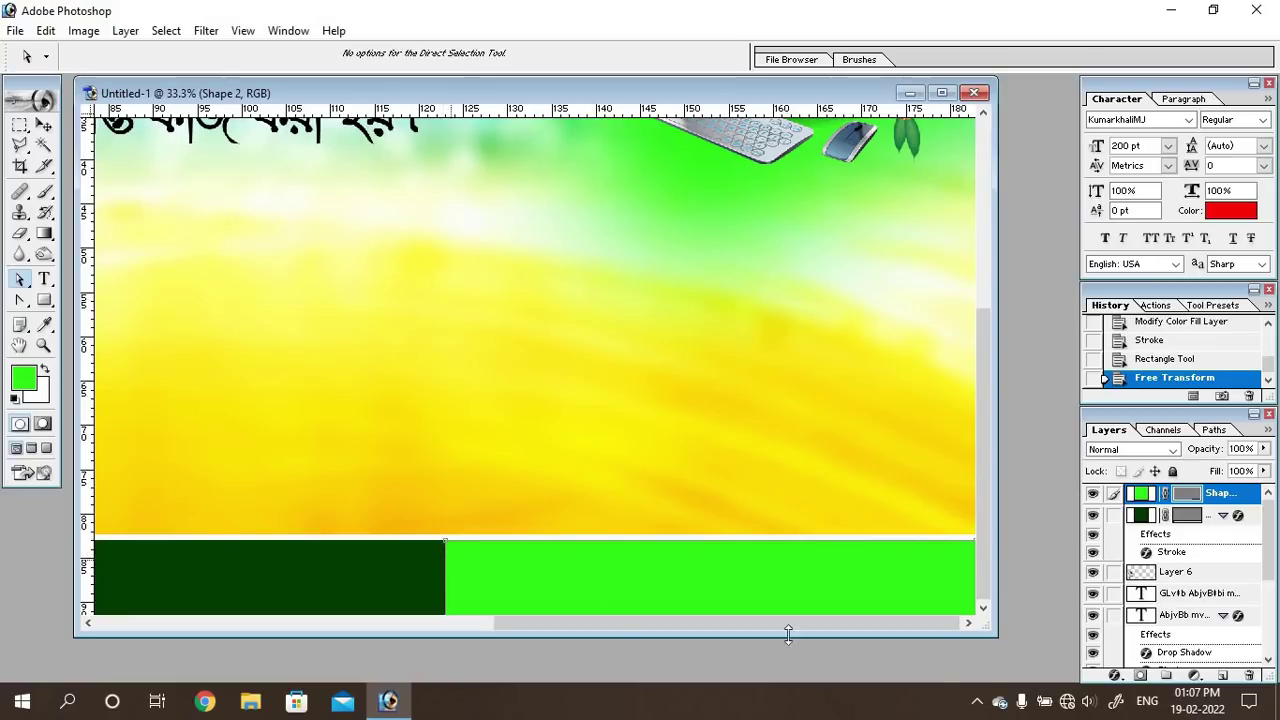
drag(993, 632, 997, 652)
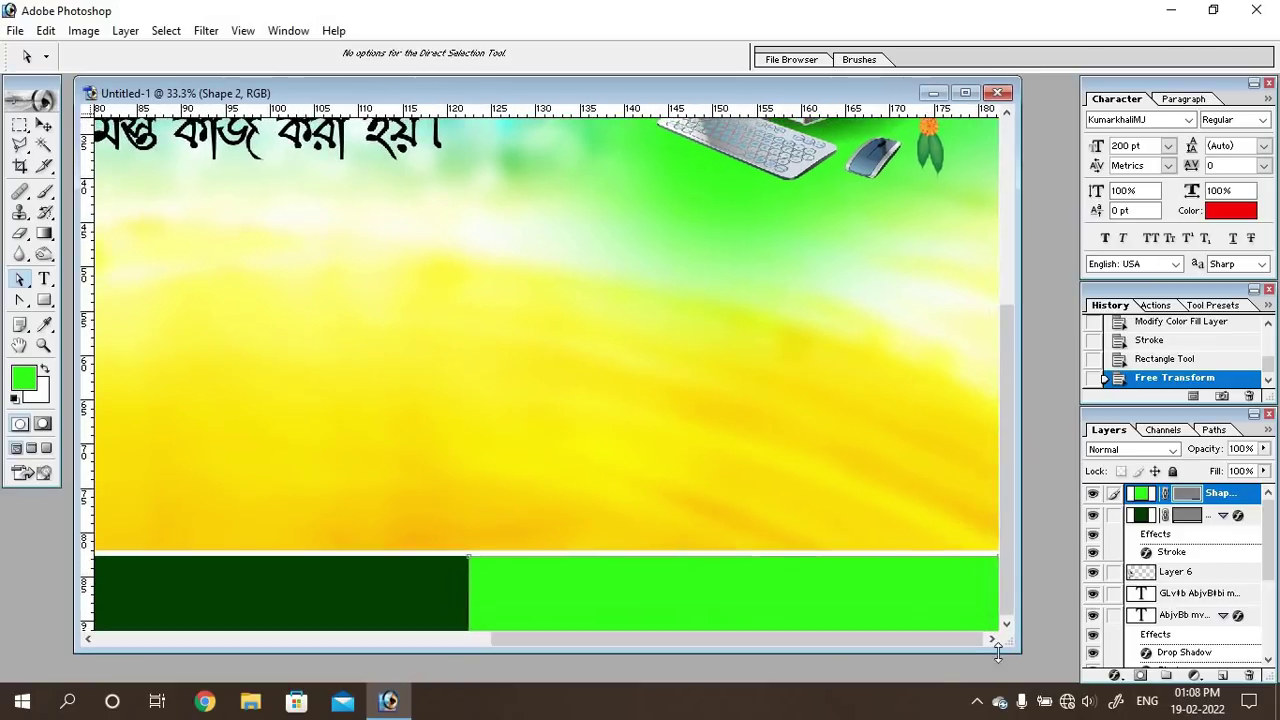
Add an anchor point on the top edge and delete the corner point to curve it
click(18, 302)
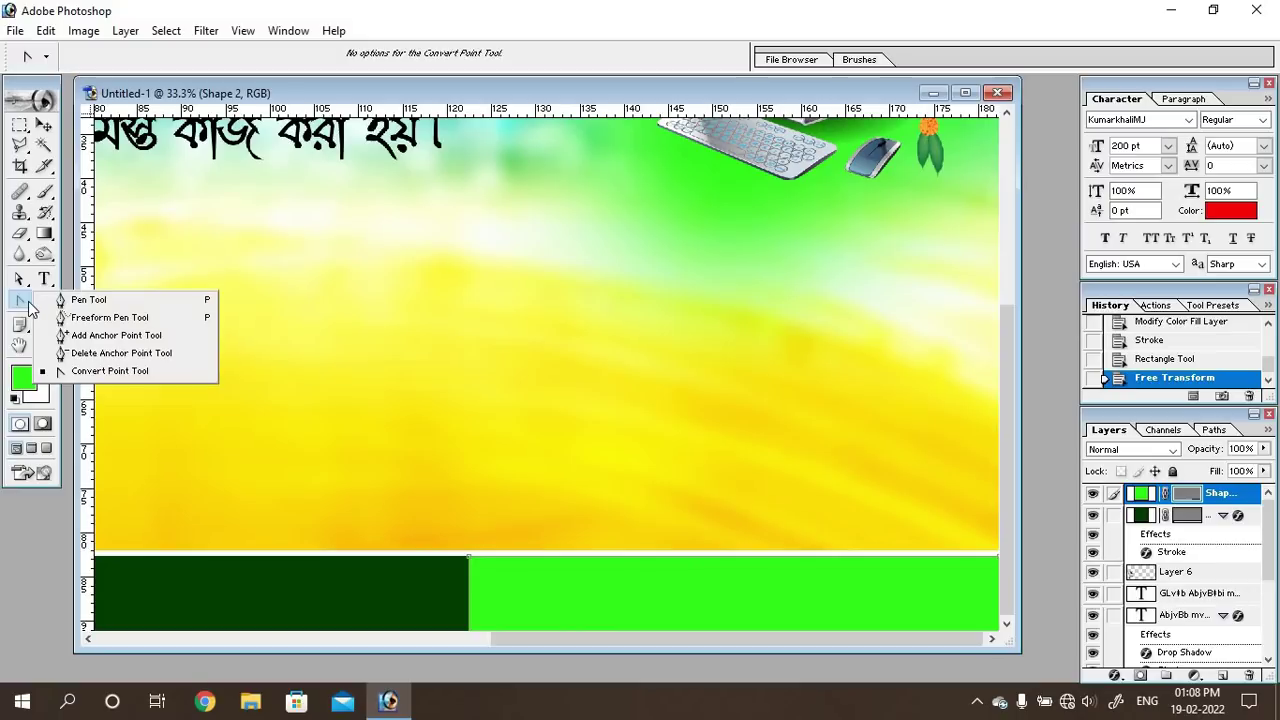
click(116, 336)
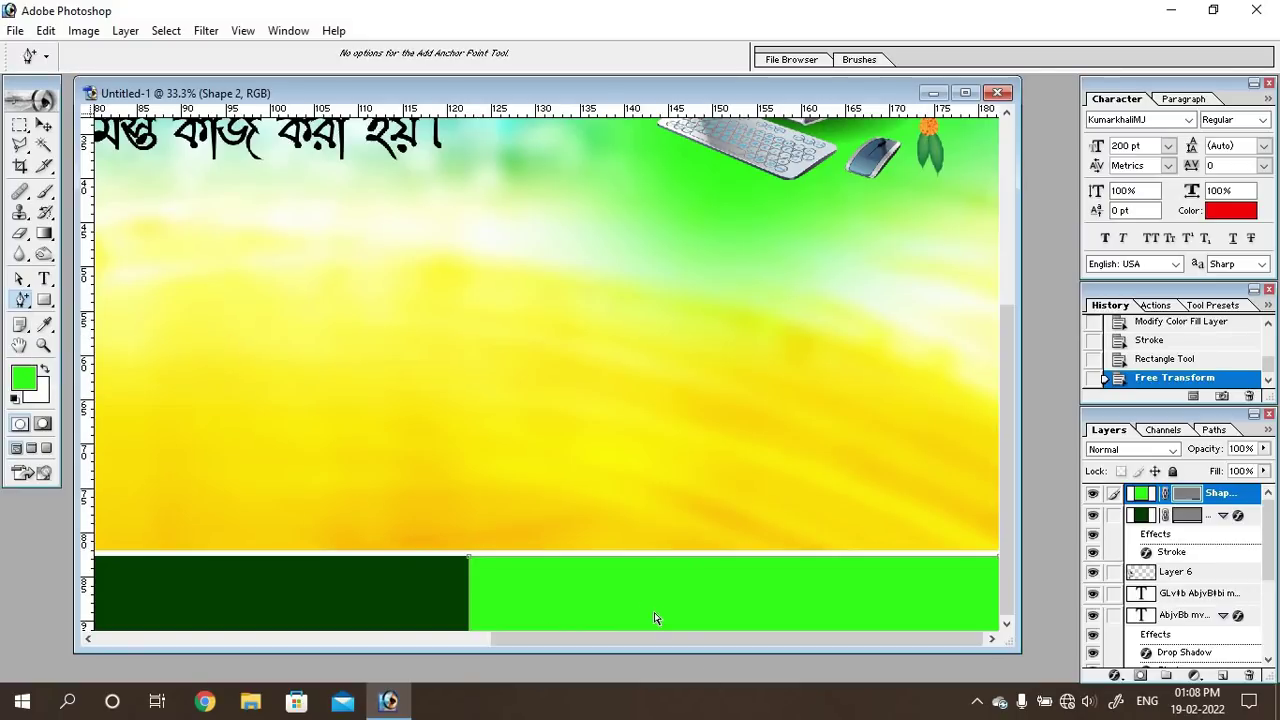
click(559, 555)
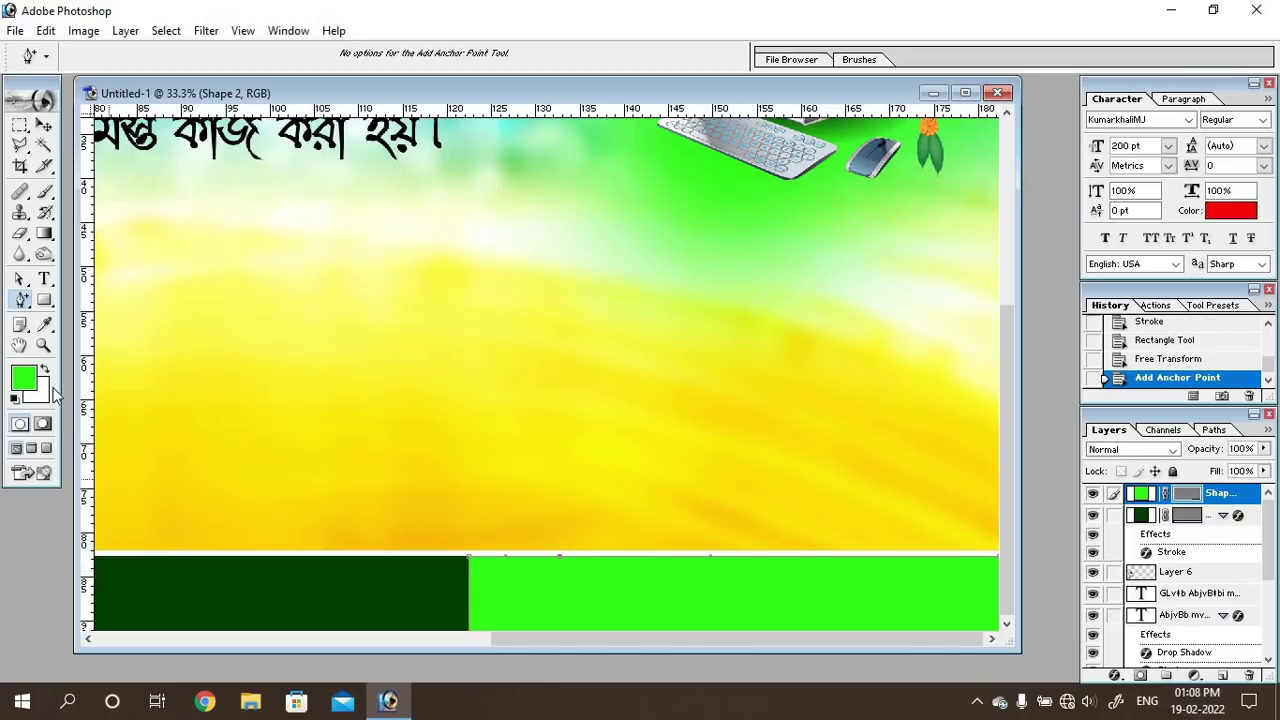
click(20, 302)
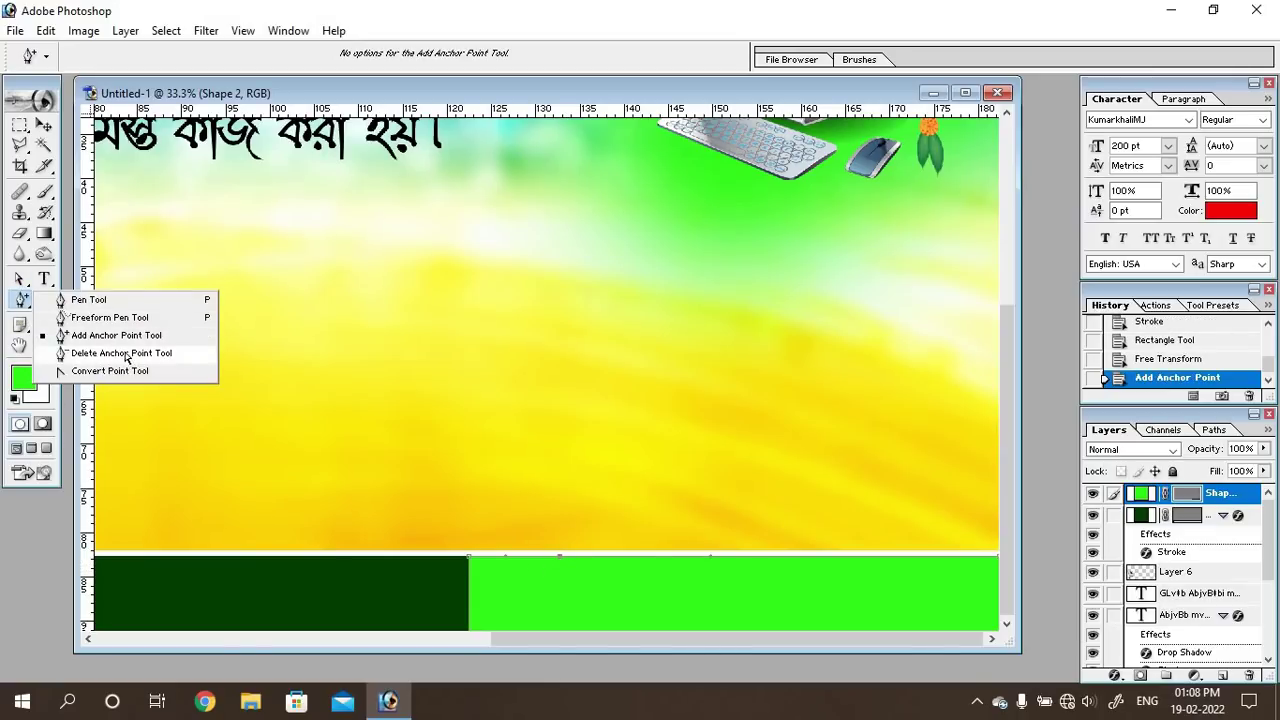
click(126, 357)
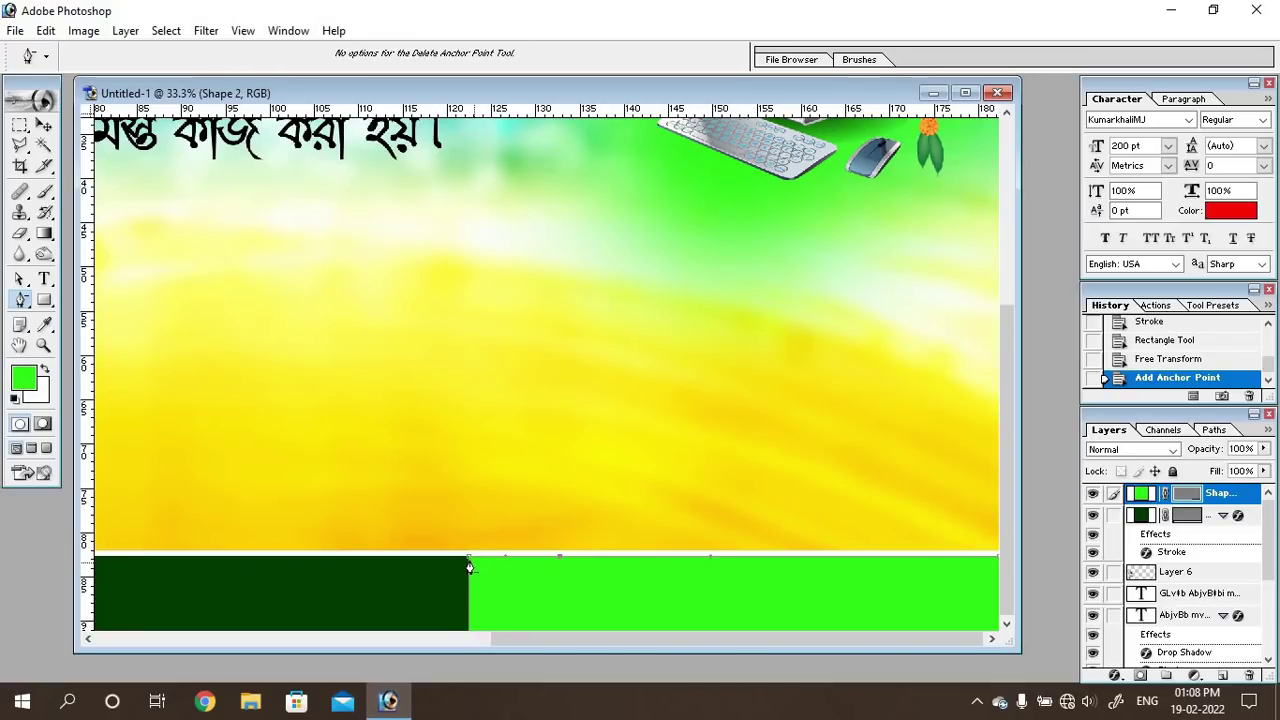
click(470, 557)
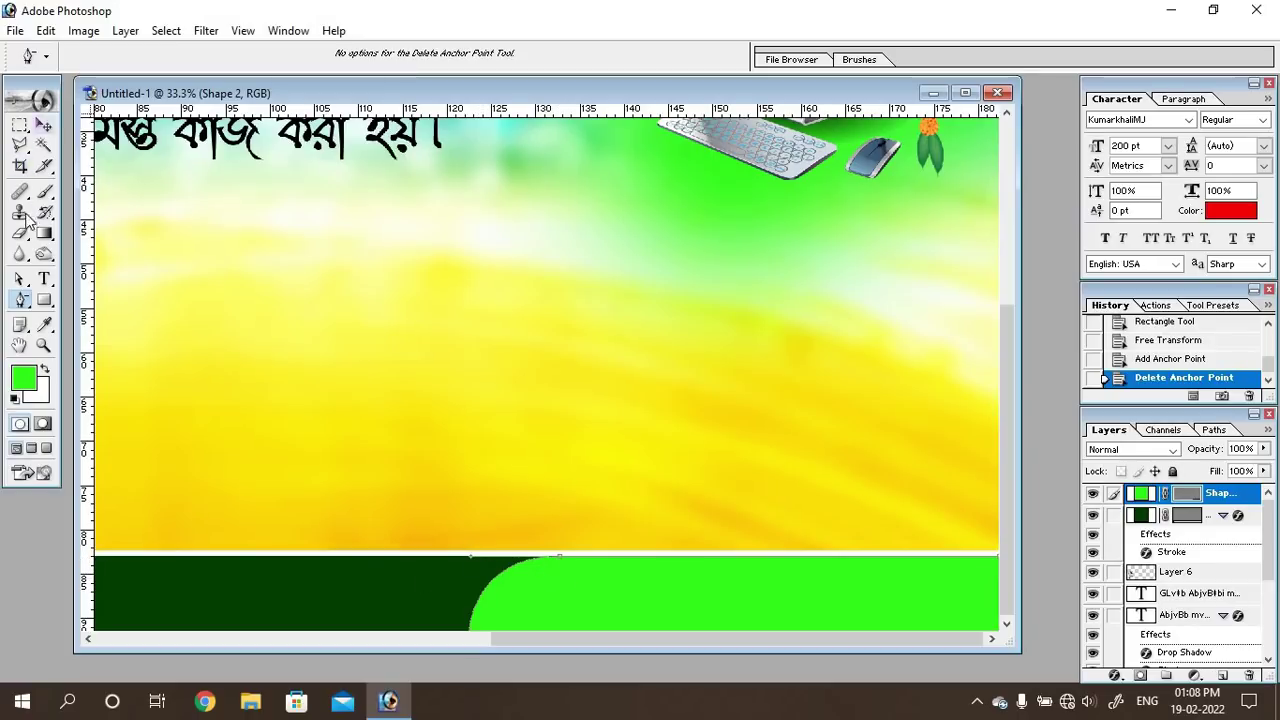
click(20, 280)
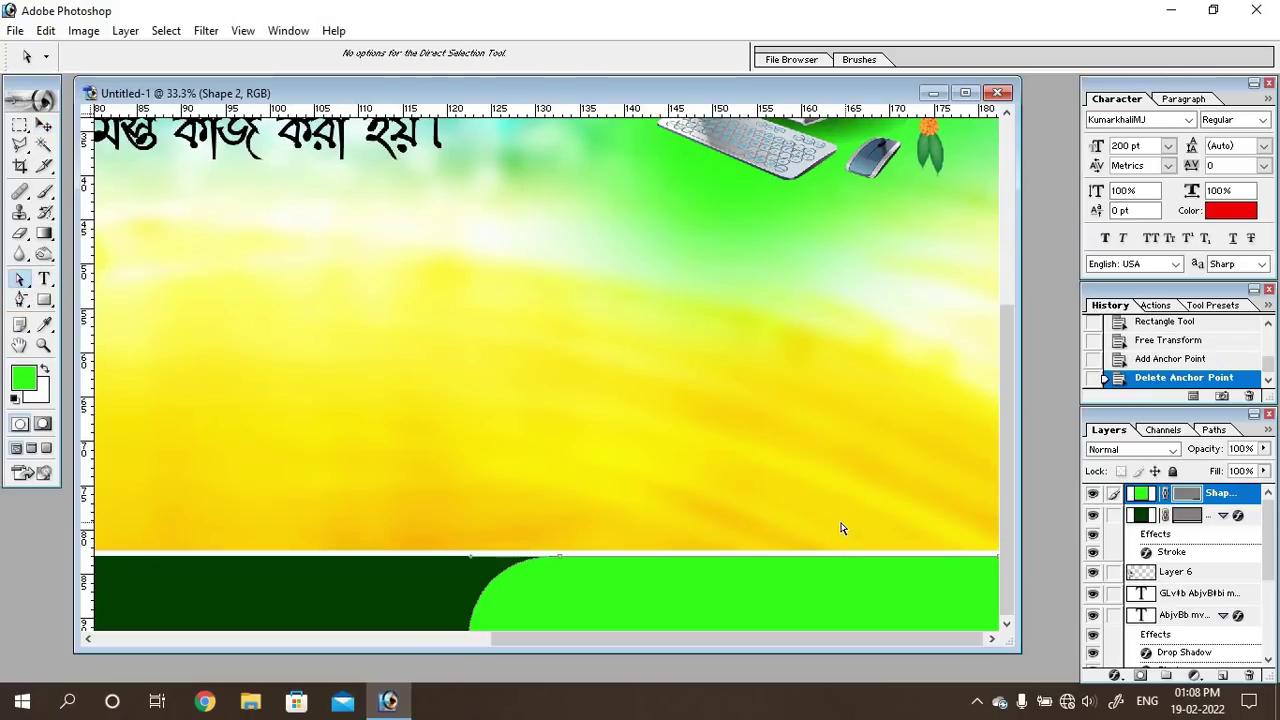
key(ctrl+minus)
key(ctrl+minus)
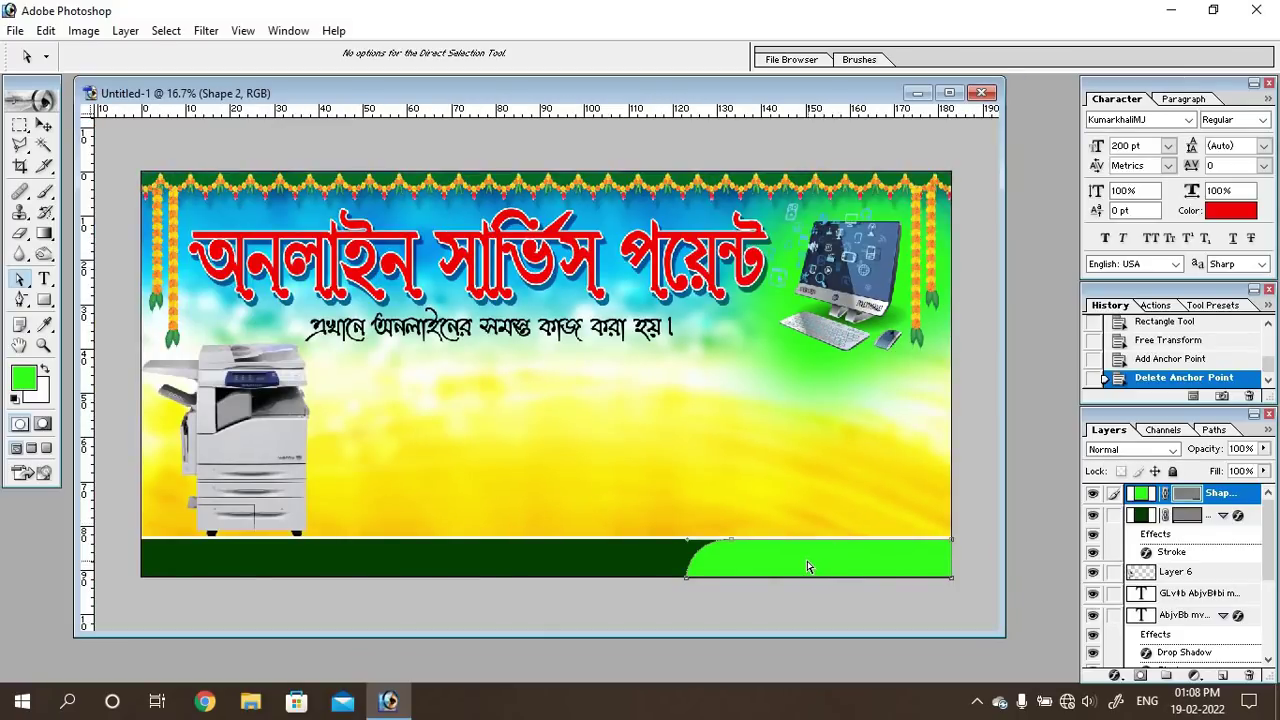
Change the curved footer shape's fill colour from green to red
key(Return)
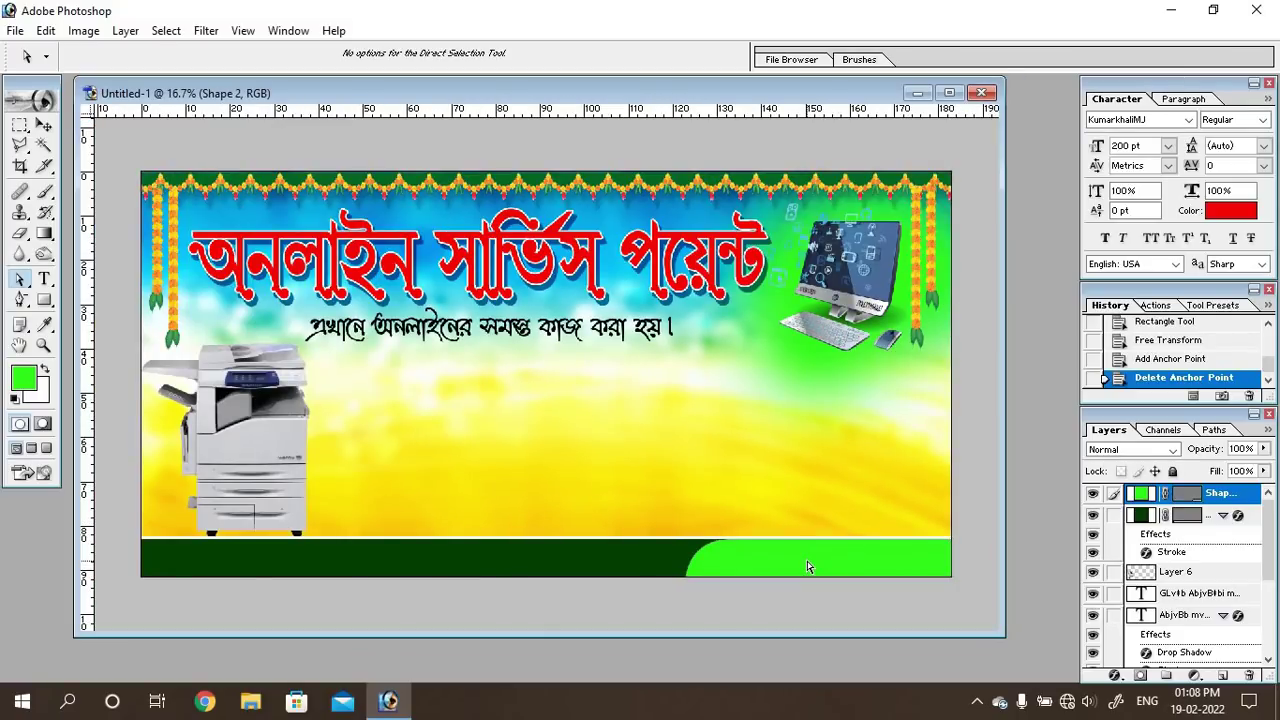
double_click(1145, 494)
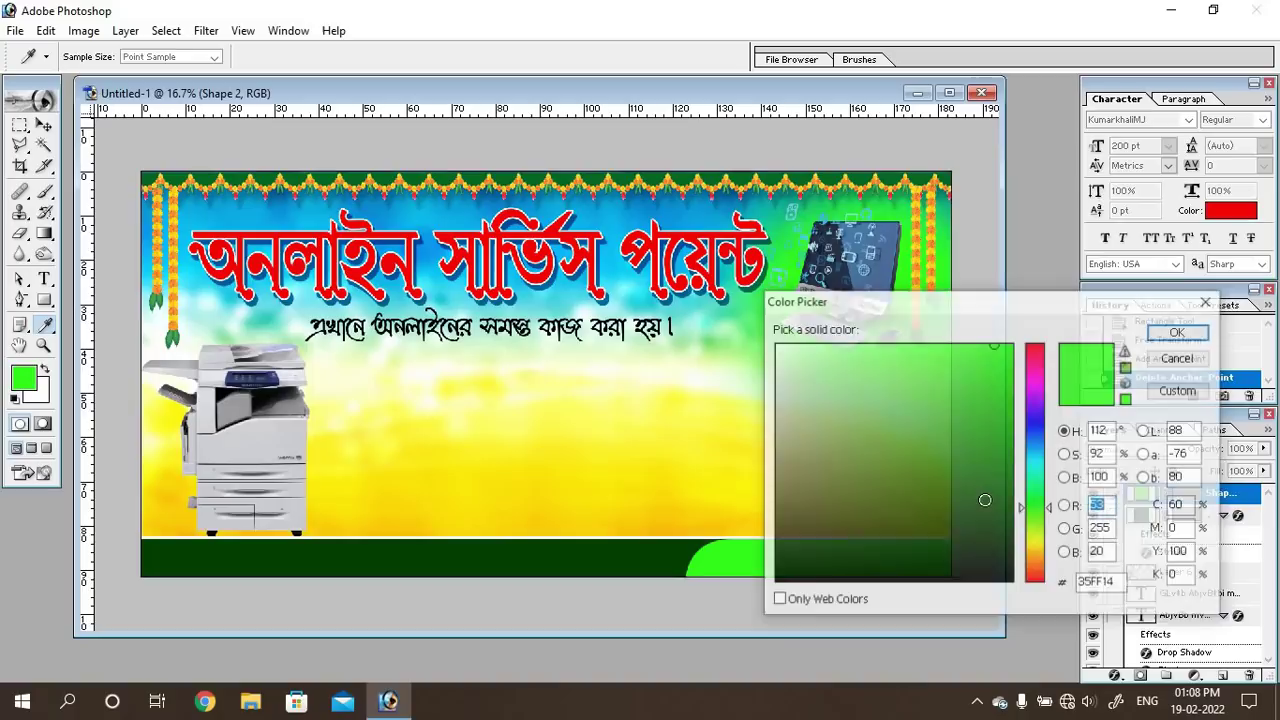
click(1051, 314)
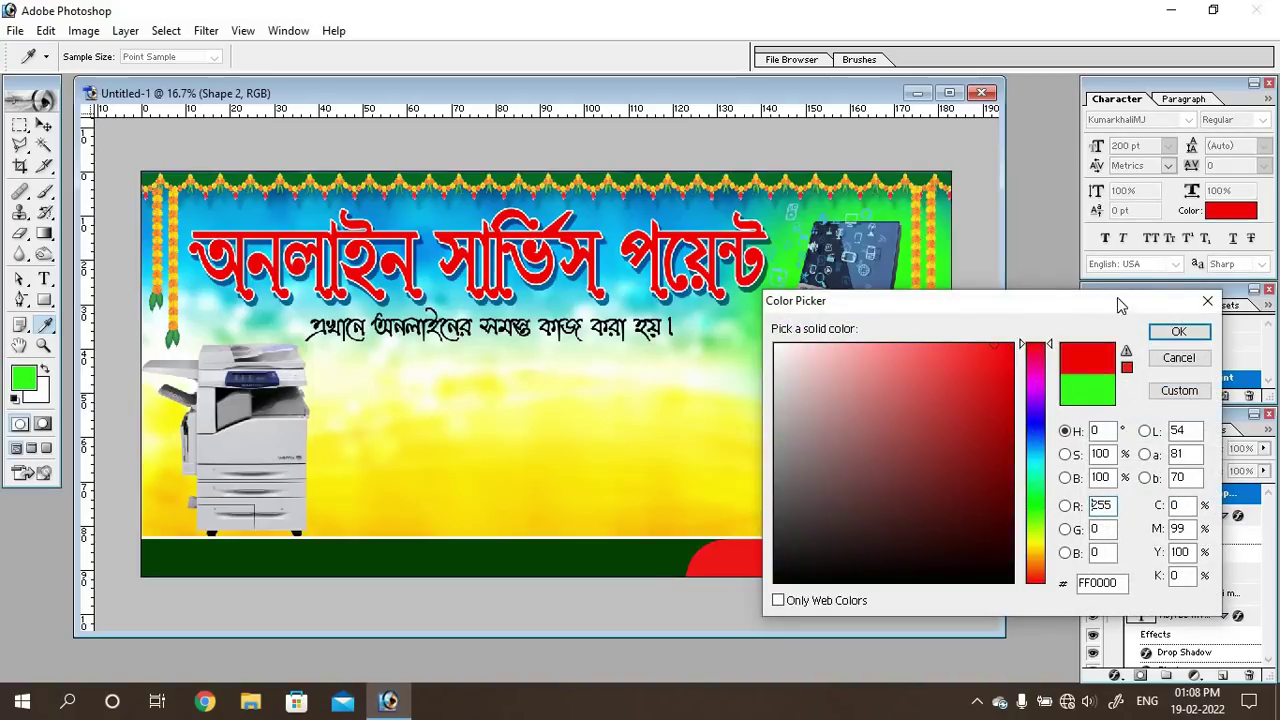
click(1178, 332)
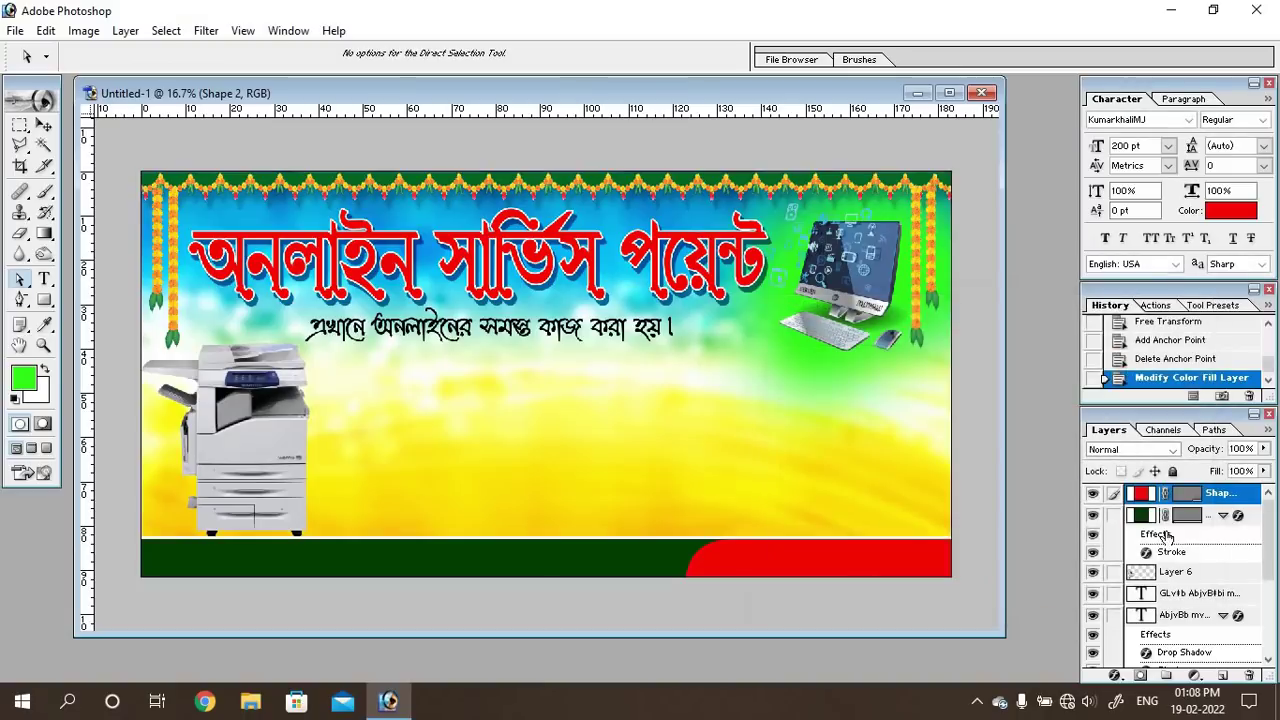
Add a white 20 px Stroke effect to the red shape
click(1116, 676)
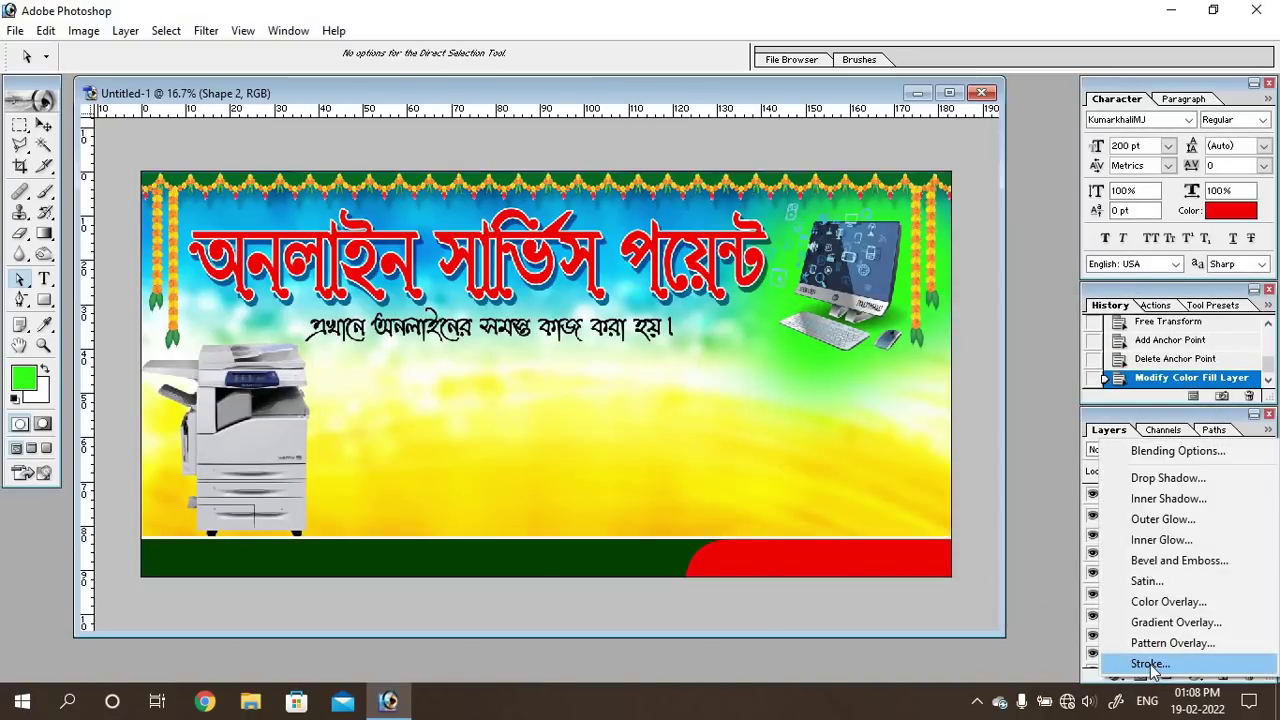
click(1150, 665)
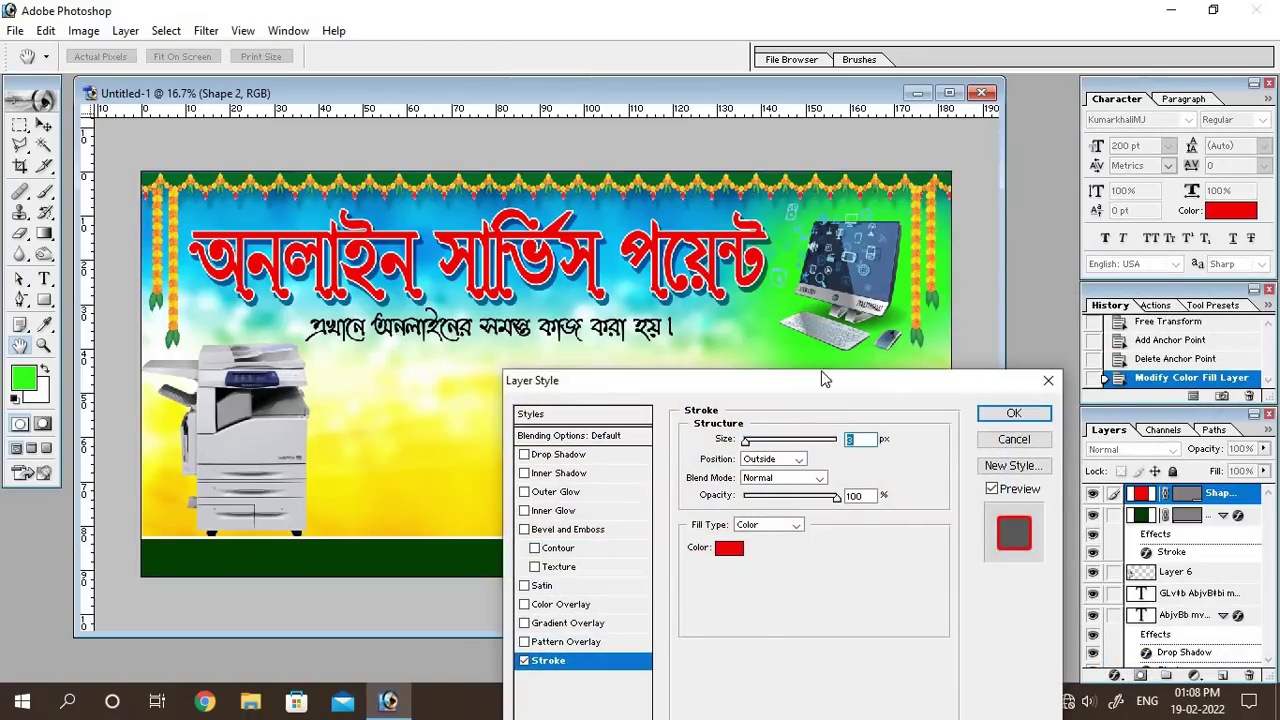
drag(822, 380, 830, 110)
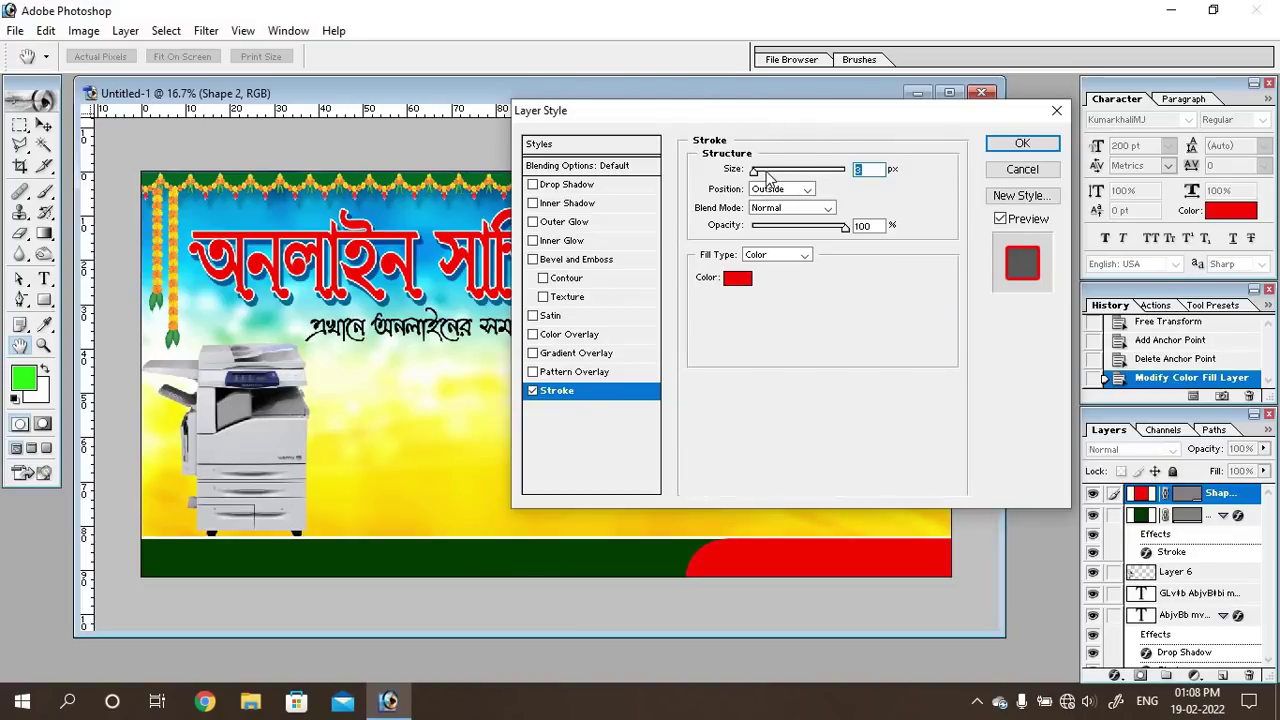
drag(755, 172, 771, 186)
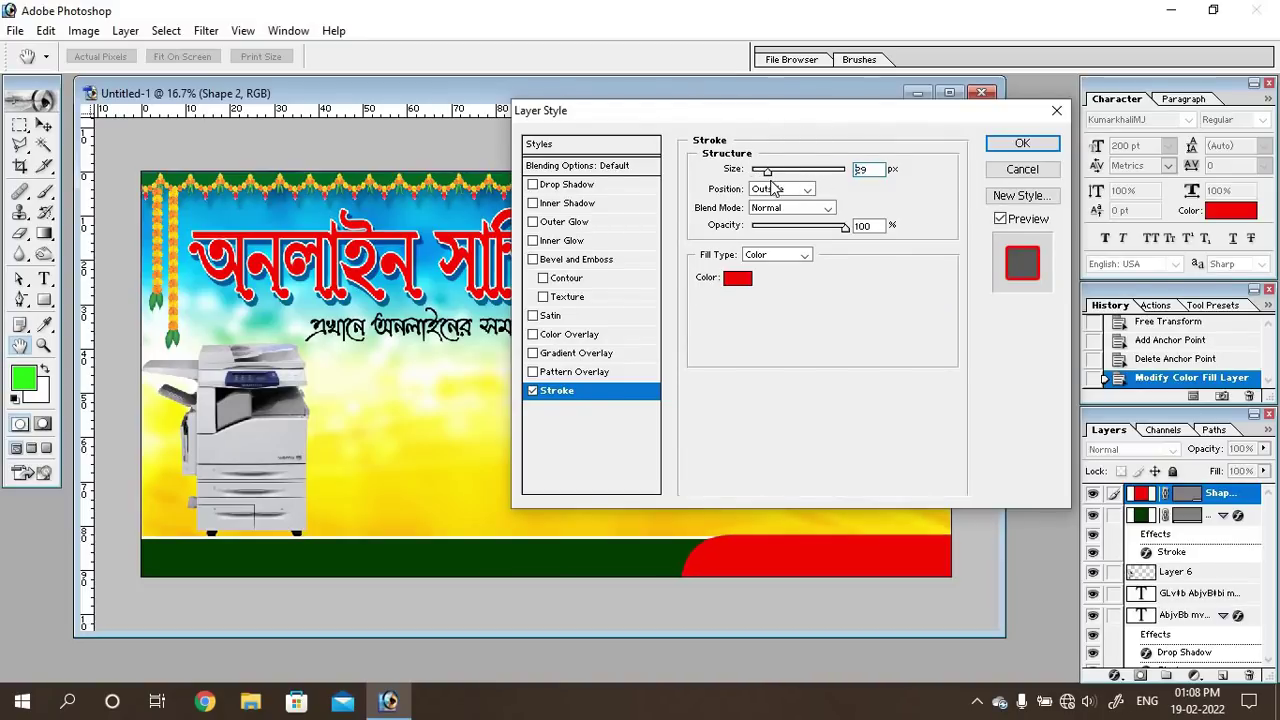
click(736, 277)
click(776, 346)
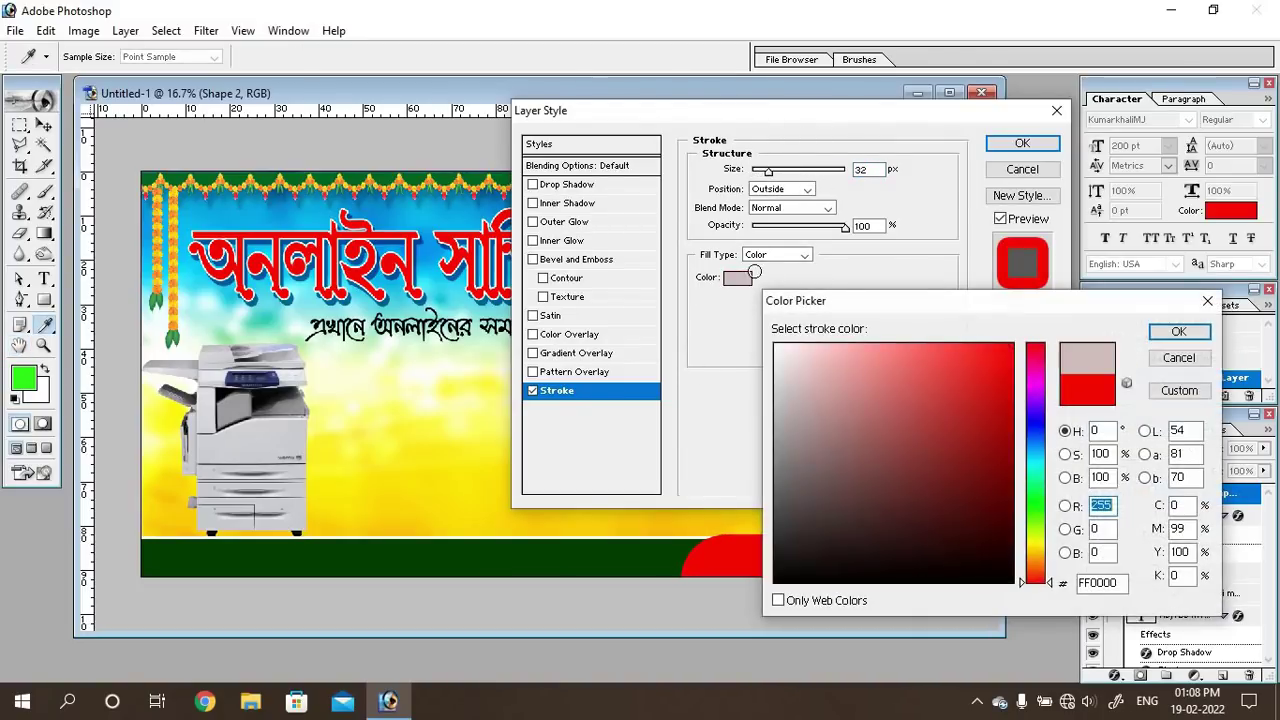
click(1178, 333)
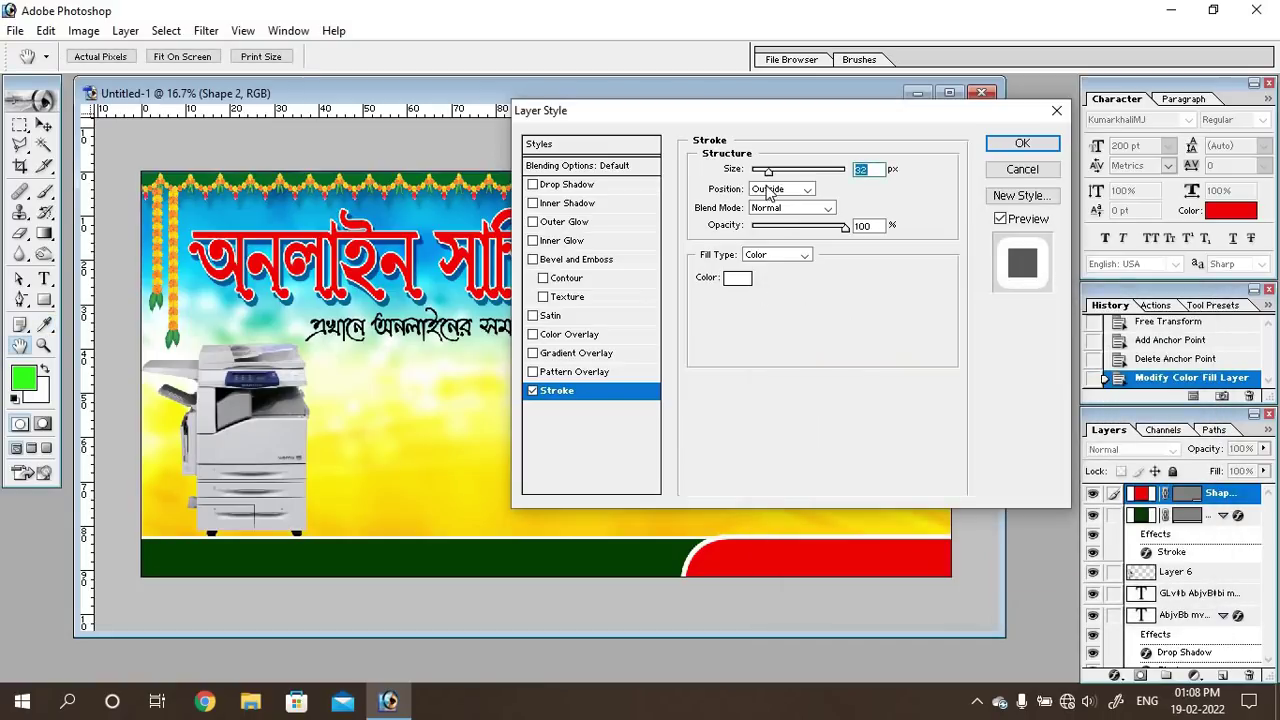
drag(774, 176, 767, 178)
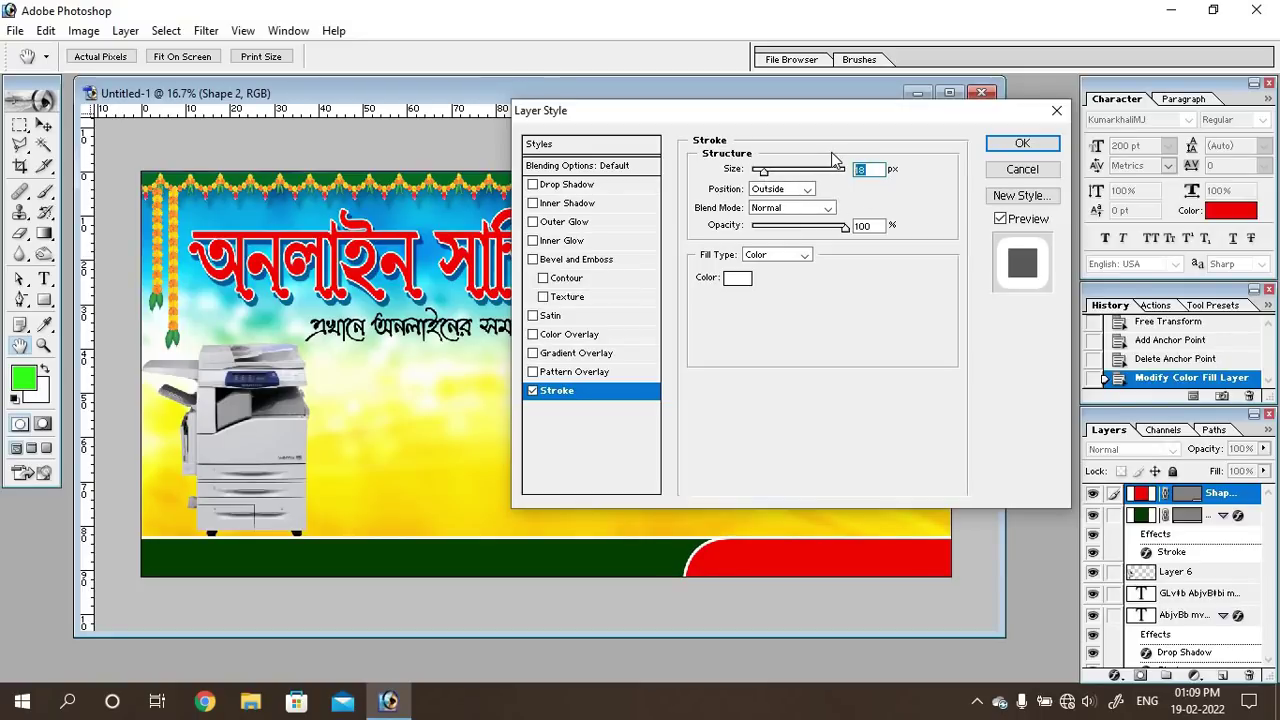
text(20)
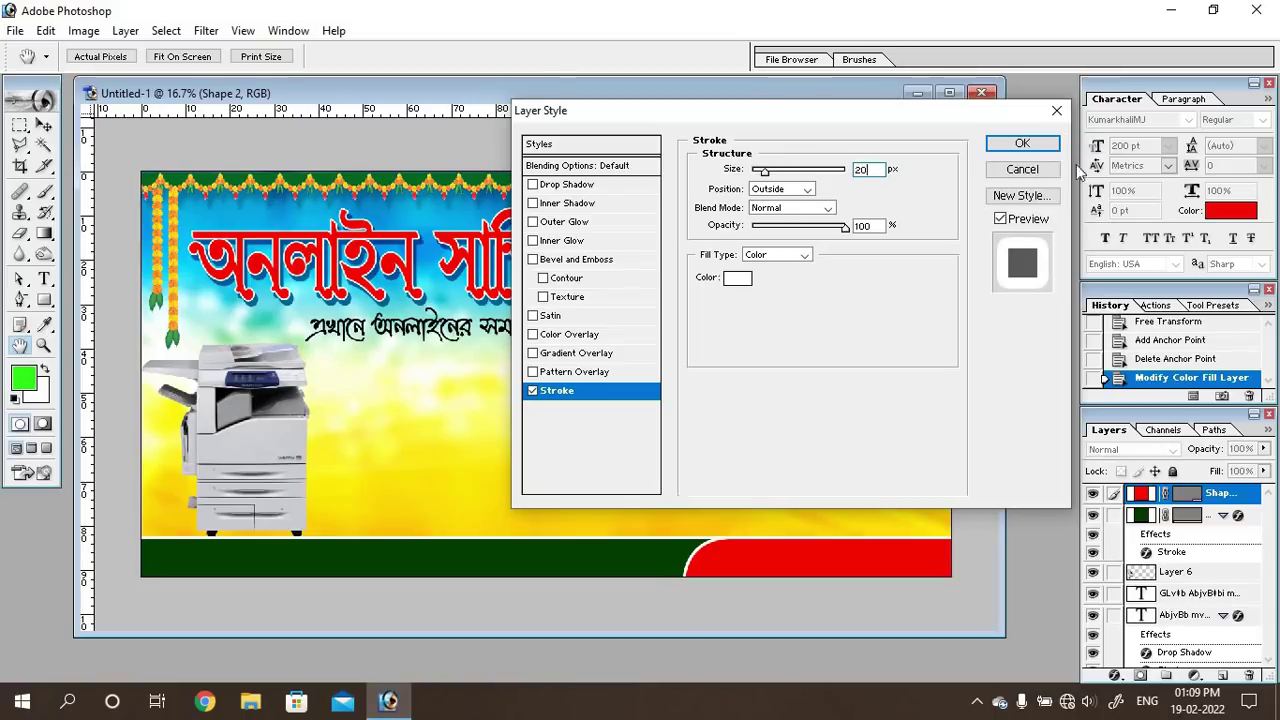
click(1022, 143)
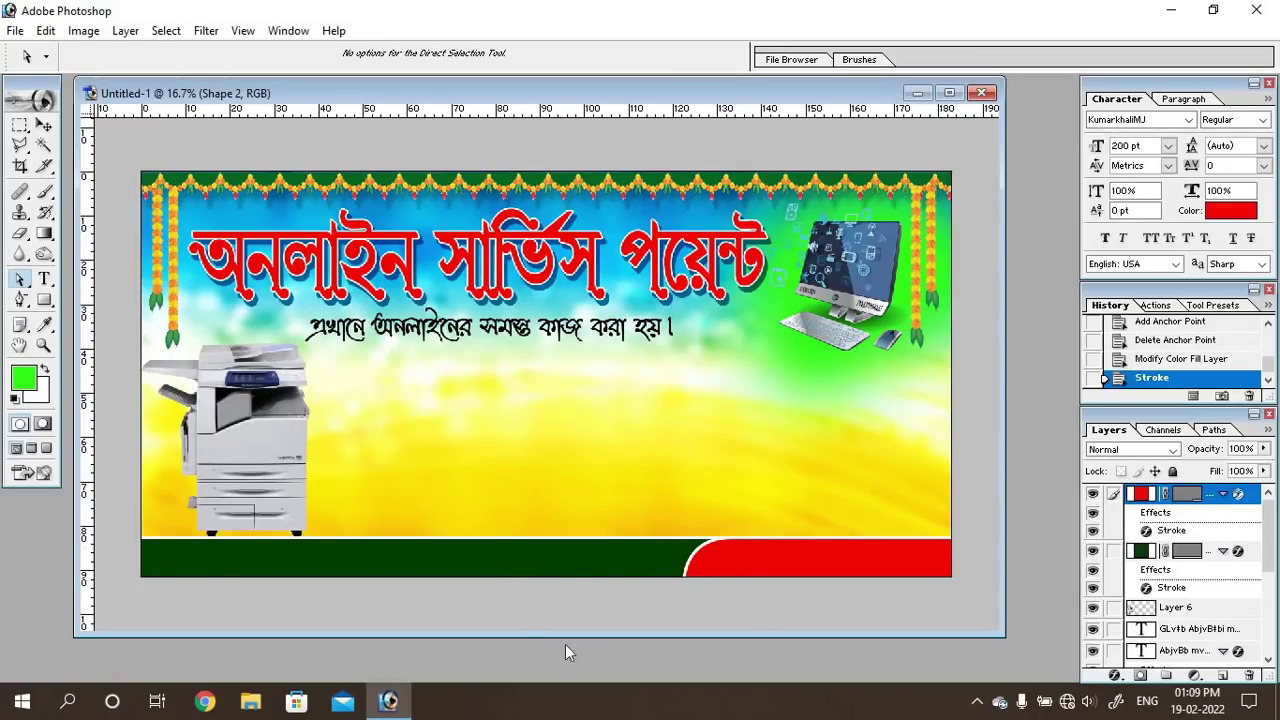
Open the call image and copy its phone icon onto the banner's red bar
key(ctrl+o)
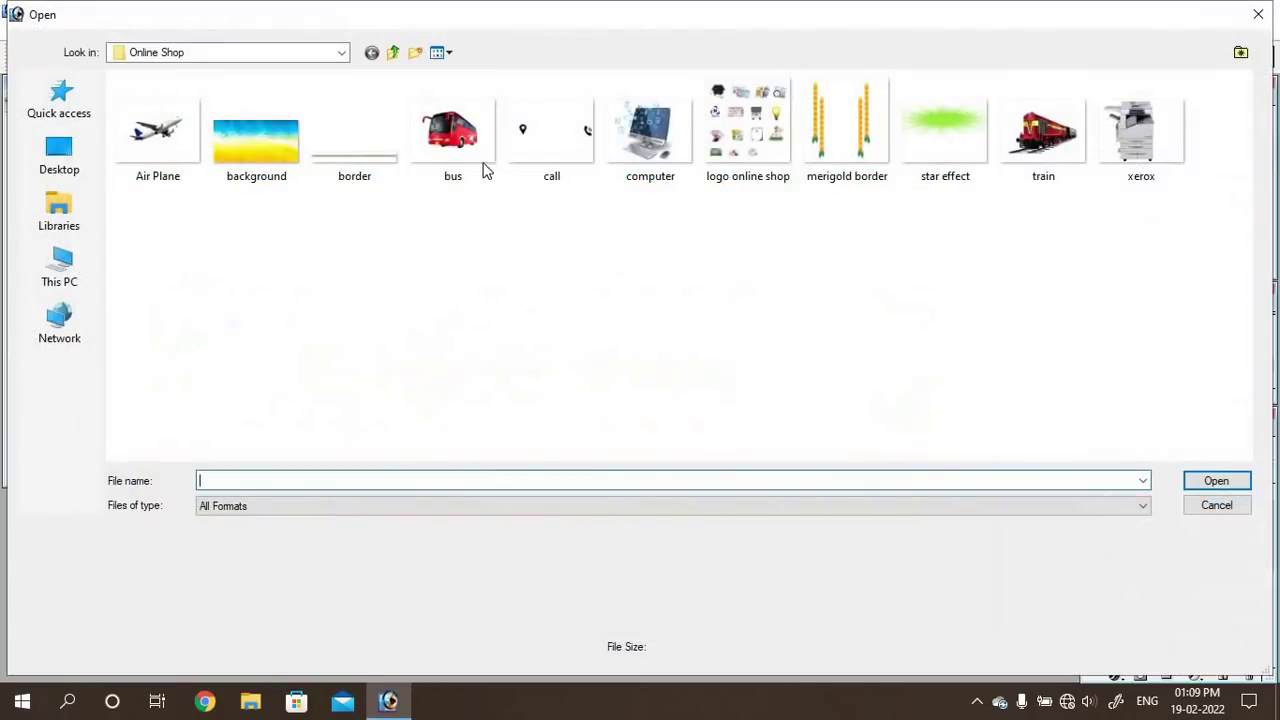
double_click(548, 138)
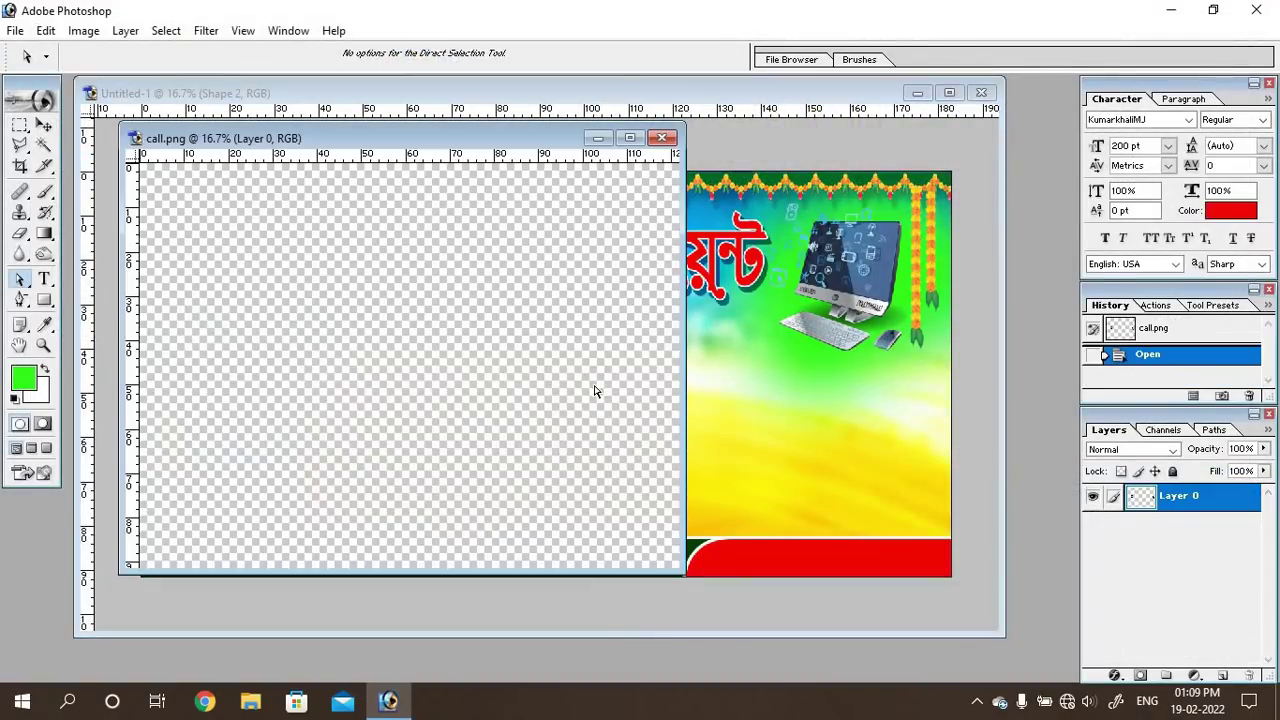
click(20, 125)
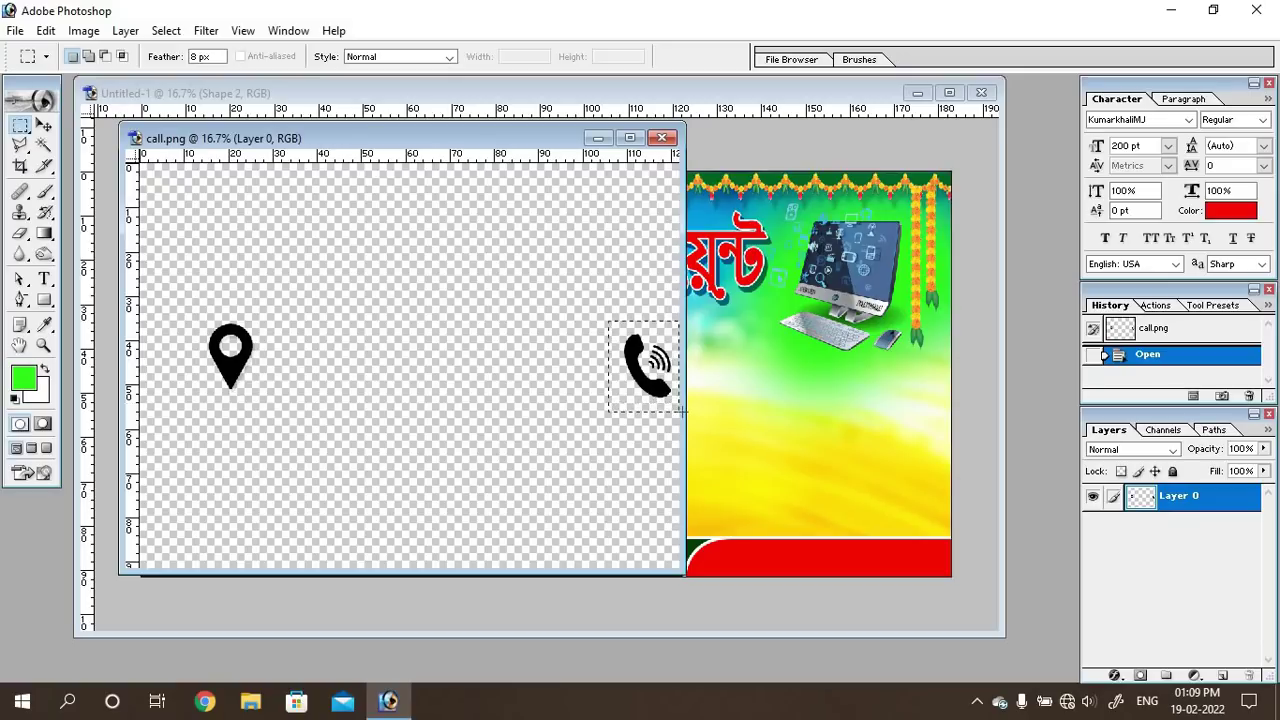
drag(674, 396, 678, 412)
click(43, 126)
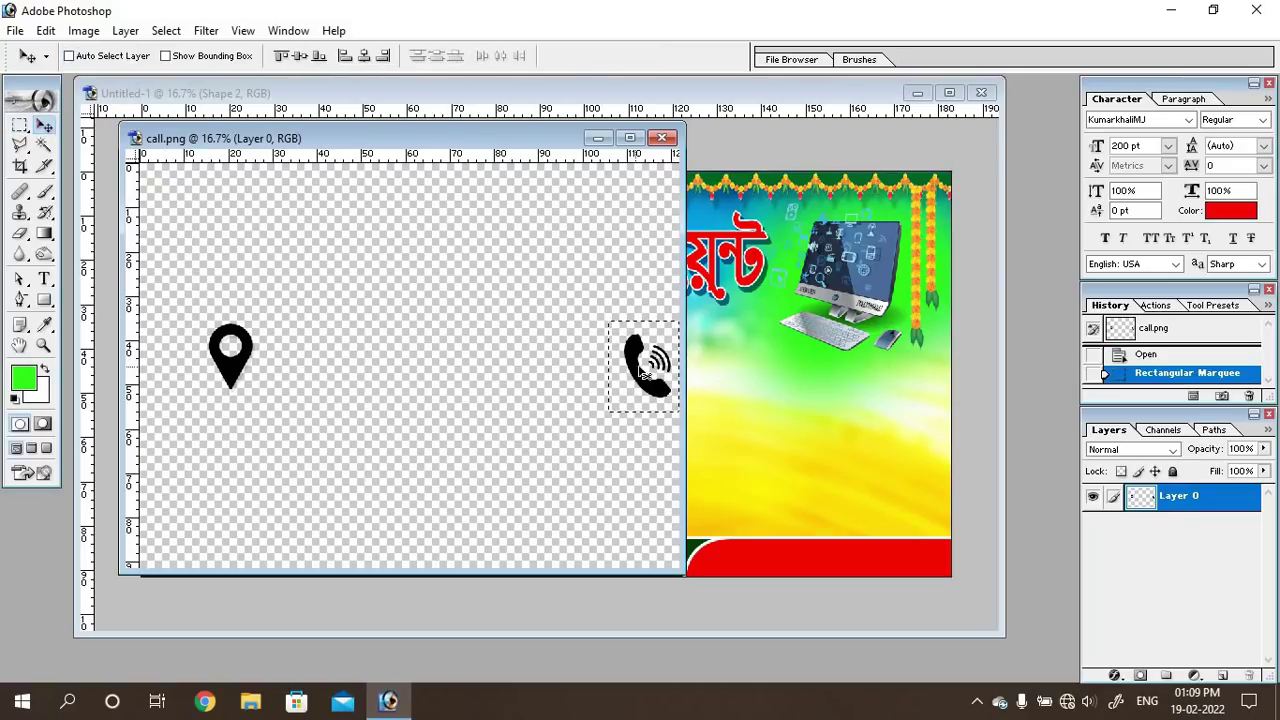
drag(494, 143, 414, 197)
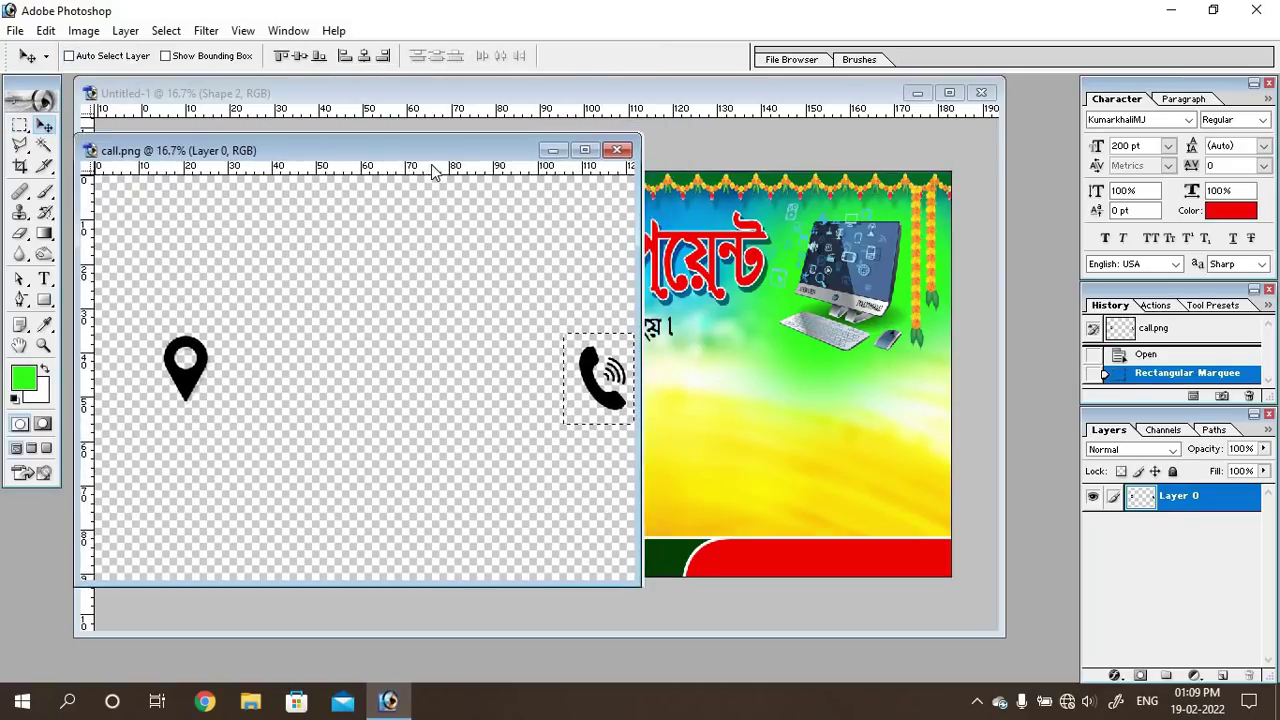
drag(576, 415, 742, 530)
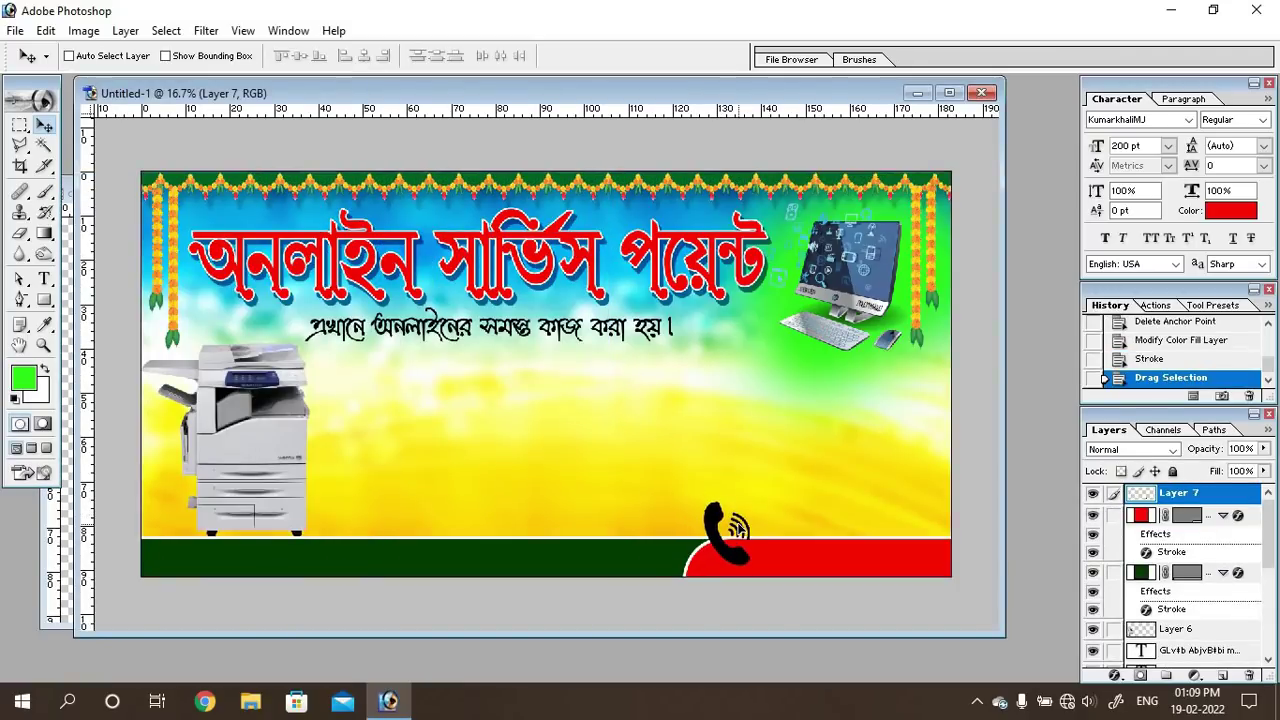
Scale the phone icon to about half size and nudge it into place
key(ctrl+t)
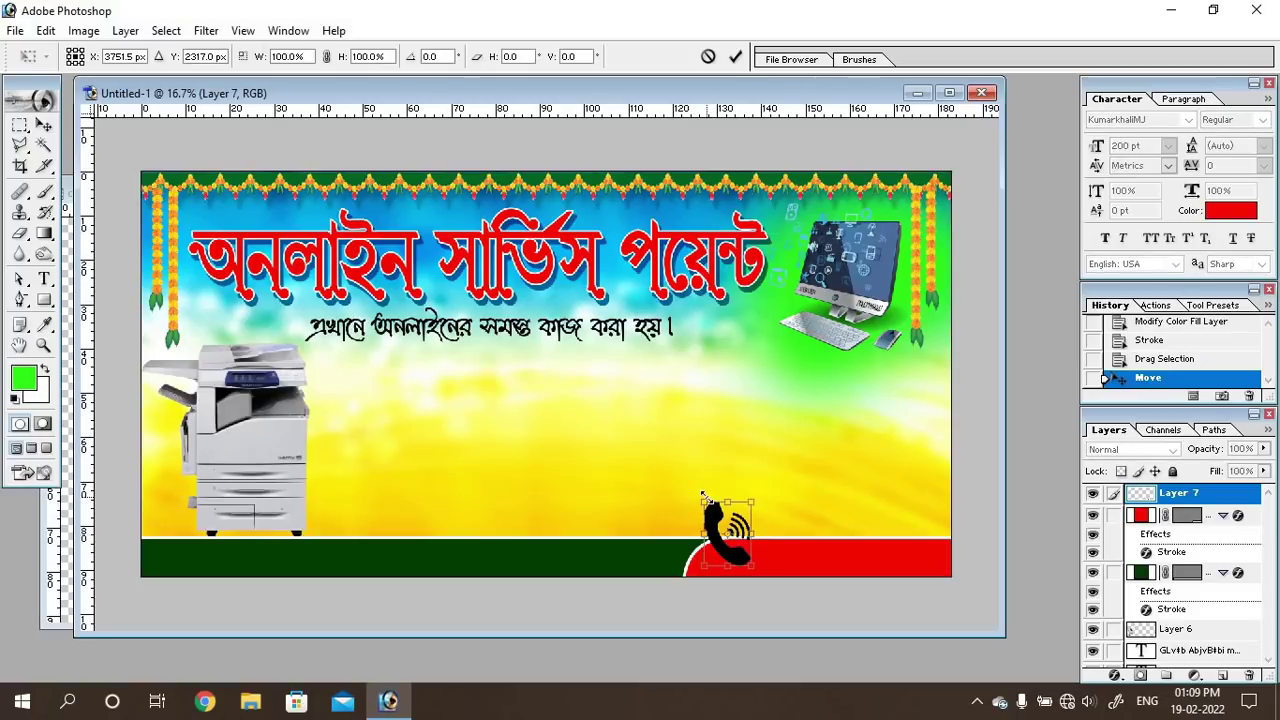
drag(708, 508, 722, 531)
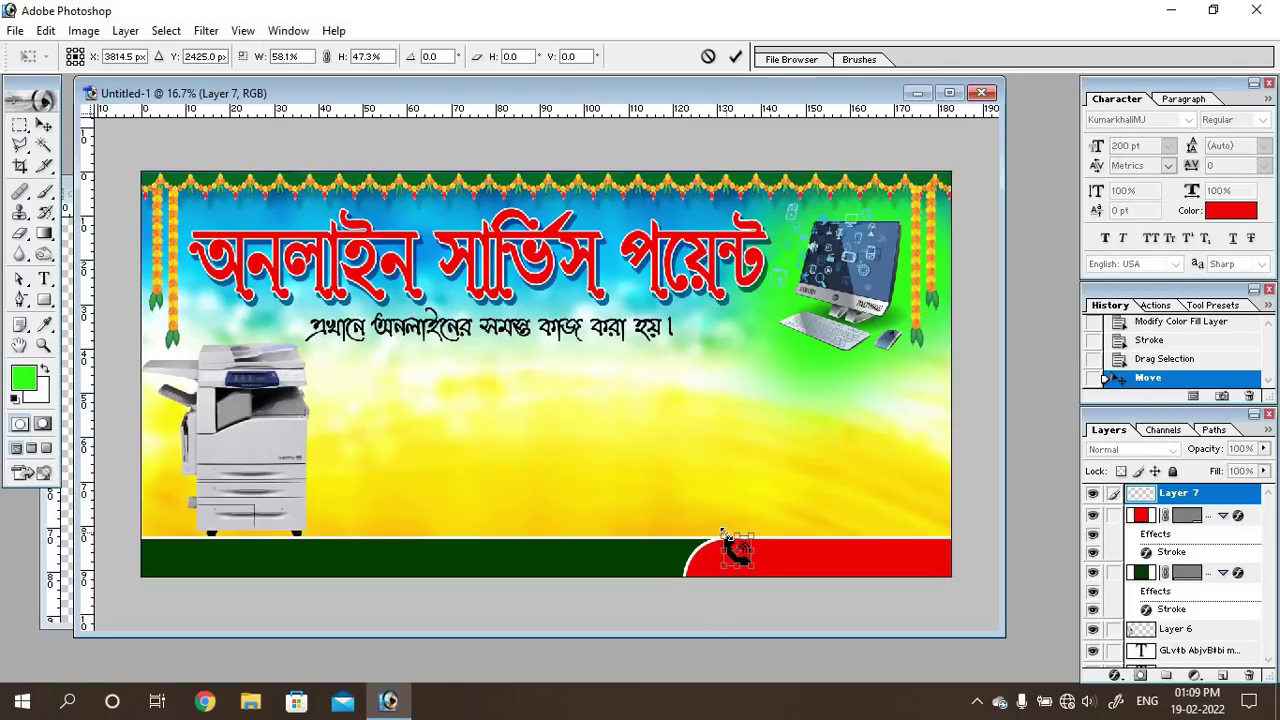
key(Return)
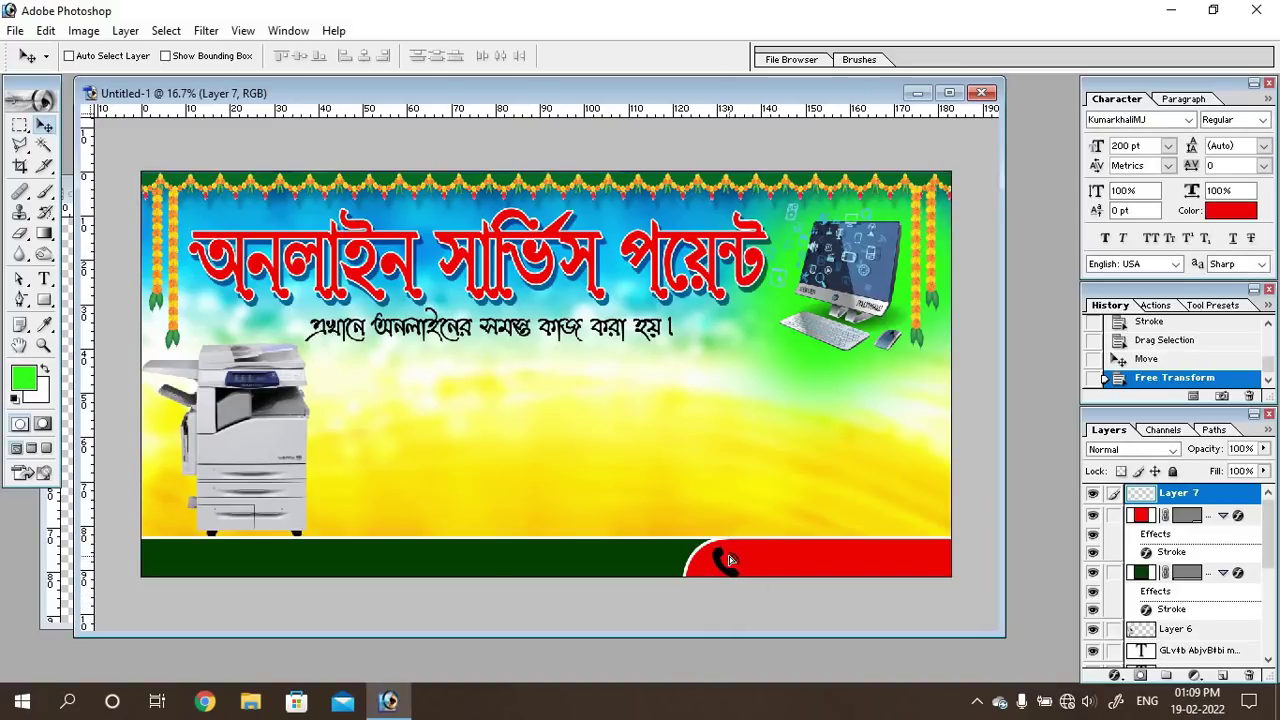
drag(729, 556, 733, 561)
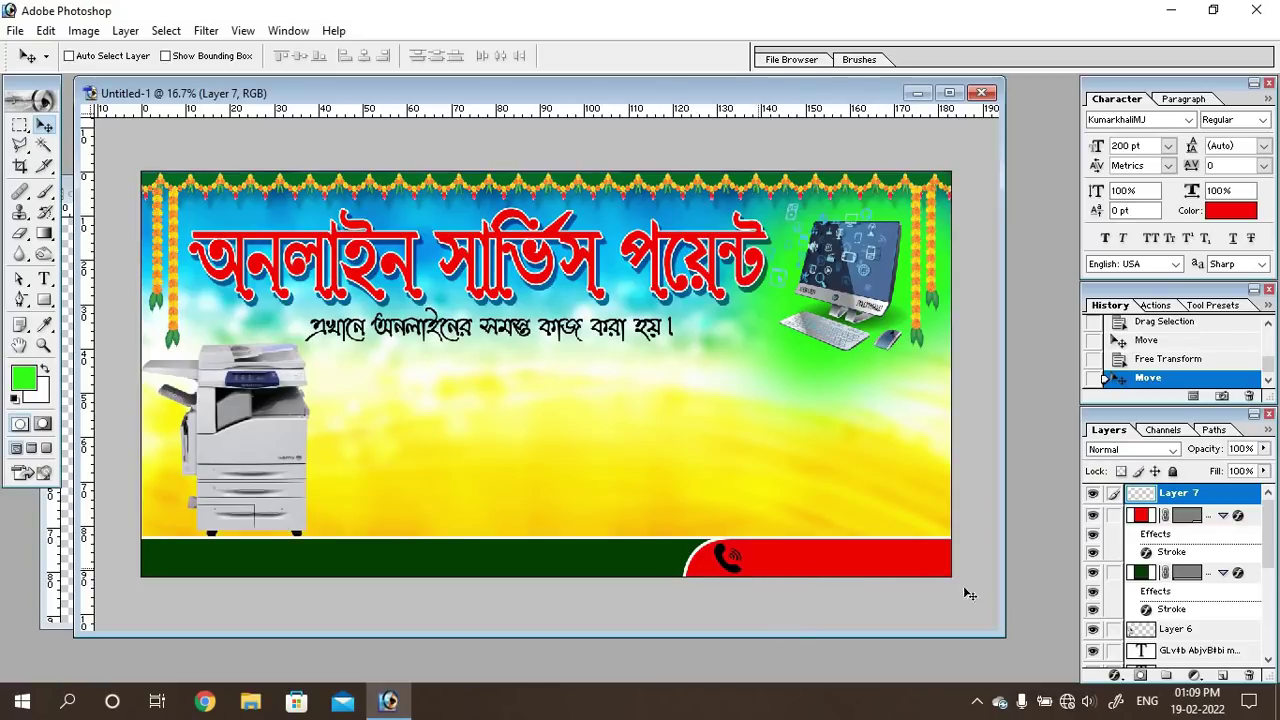
Make the phone icon white with a FFFFFF Color Overlay on Layer 7
click(1115, 676)
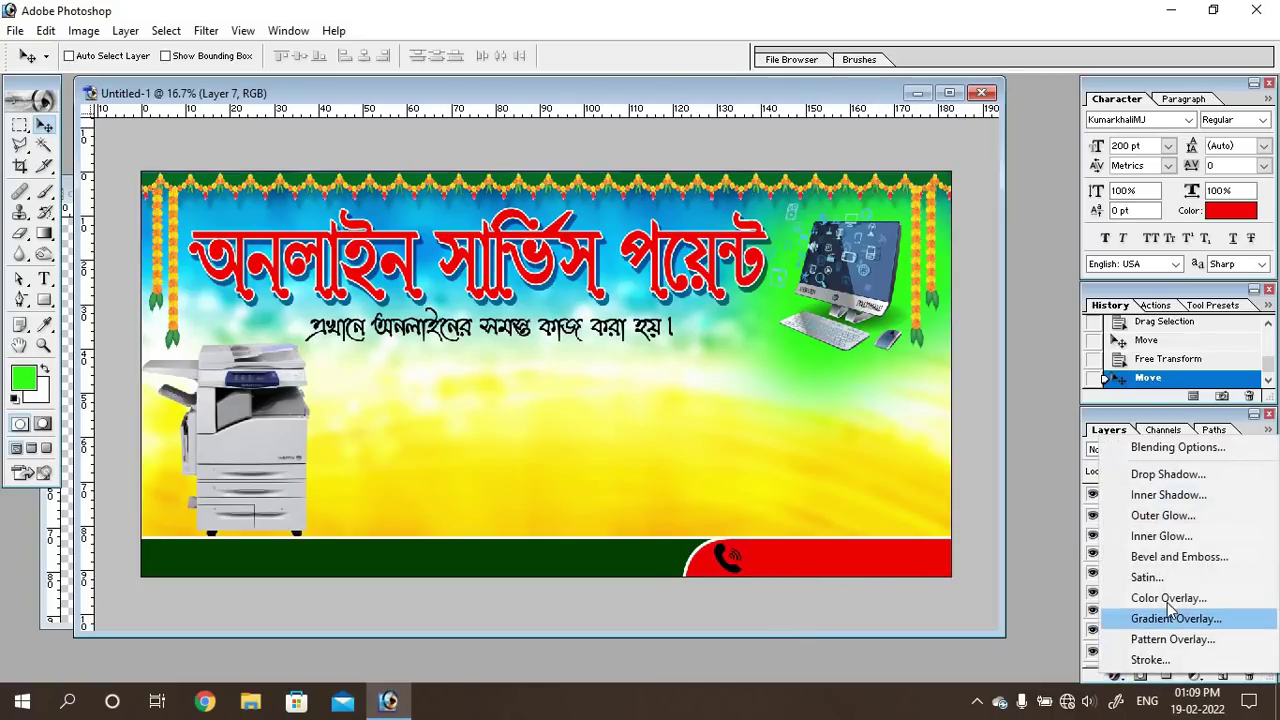
click(1167, 601)
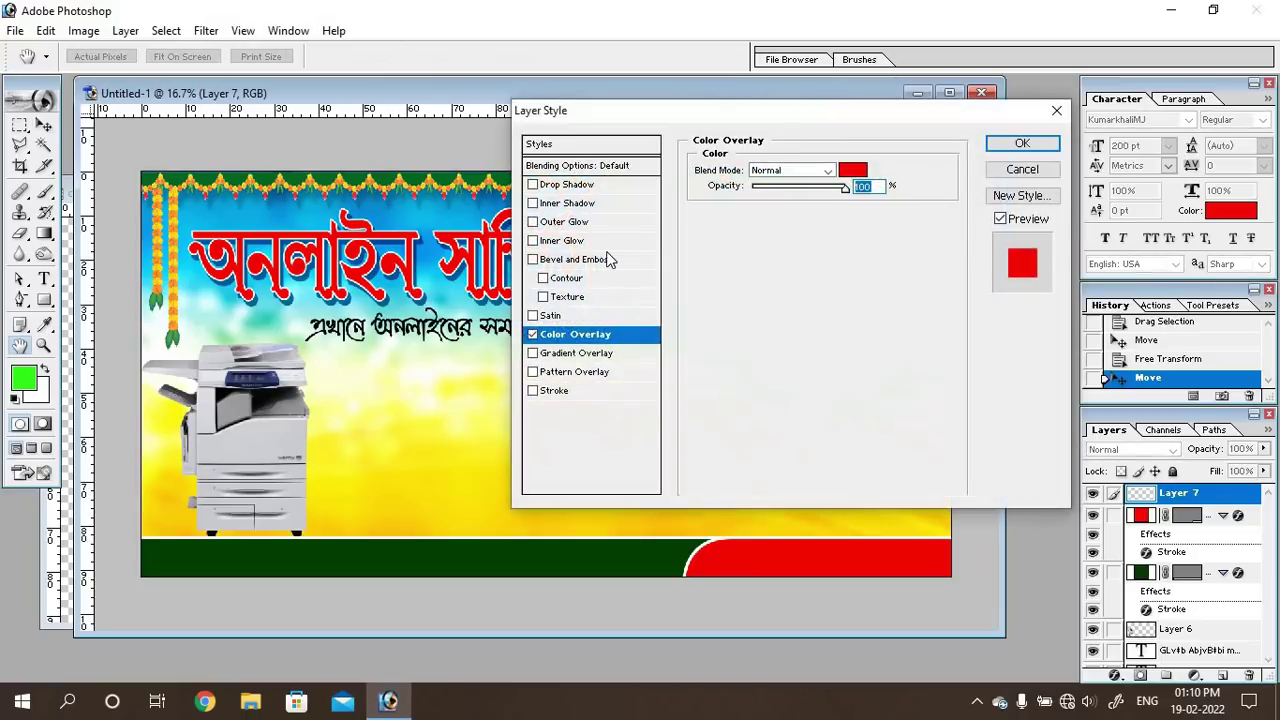
click(857, 172)
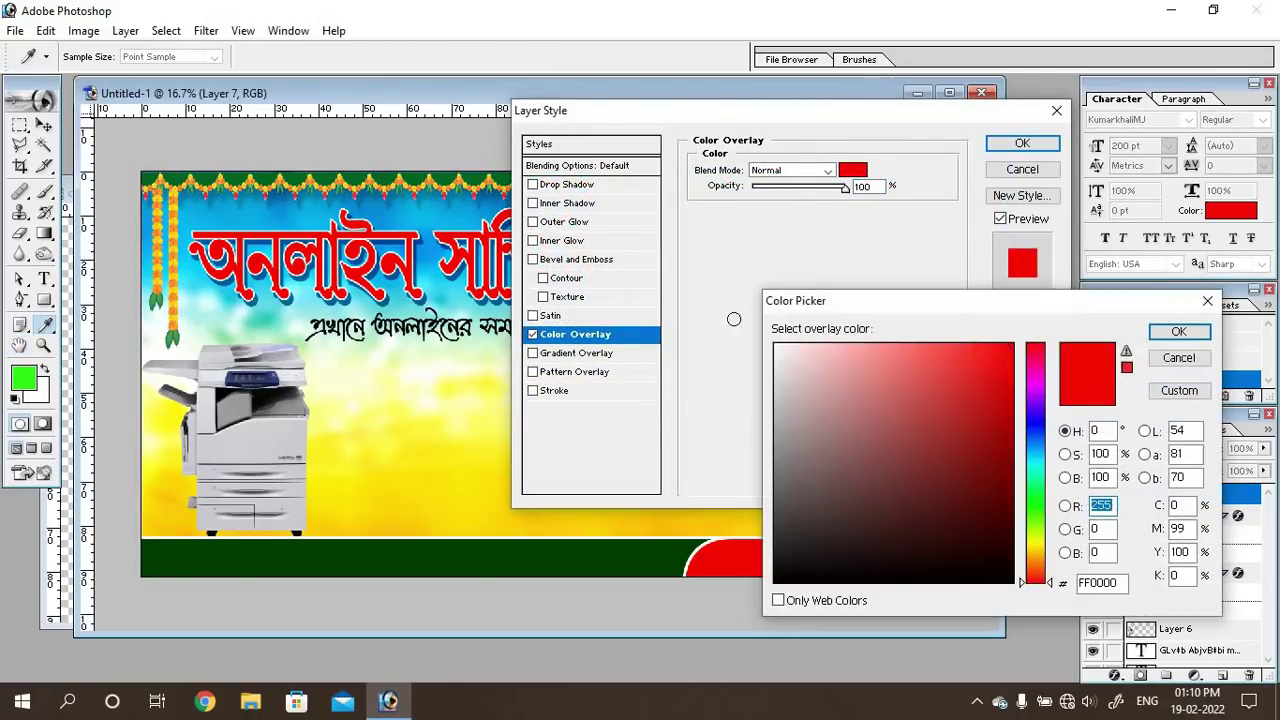
click(776, 346)
click(1167, 340)
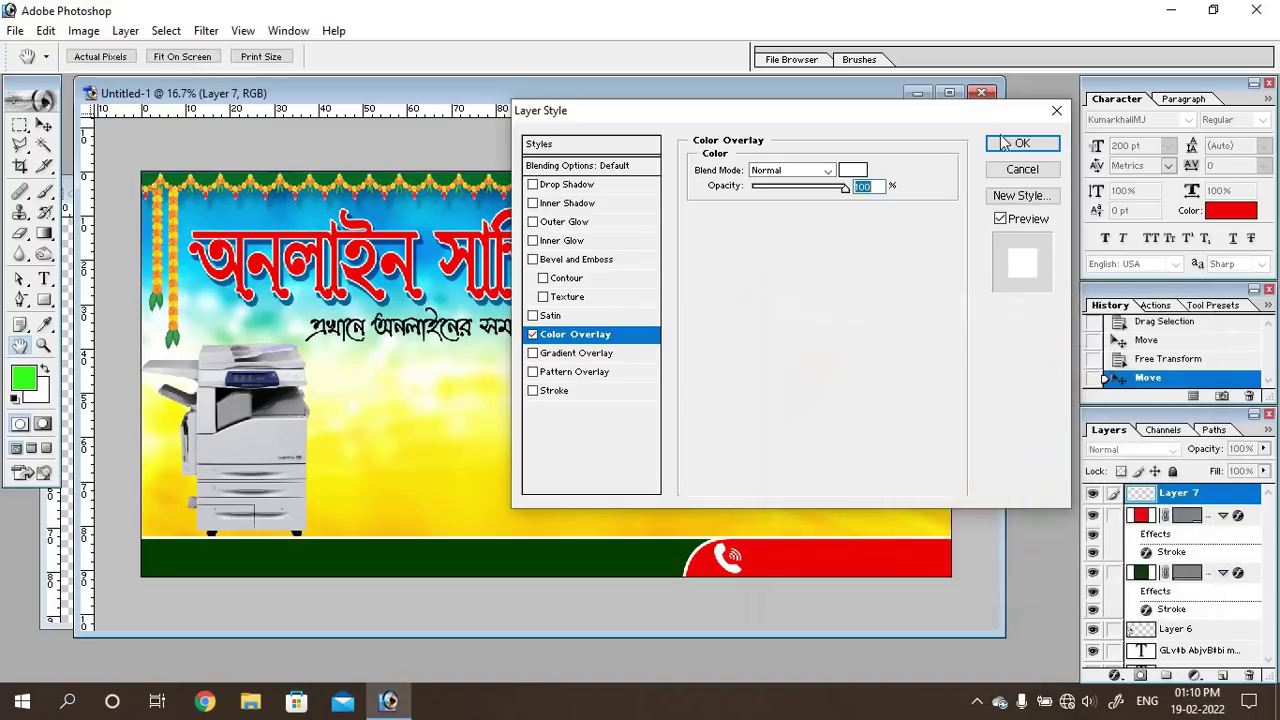
click(1016, 148)
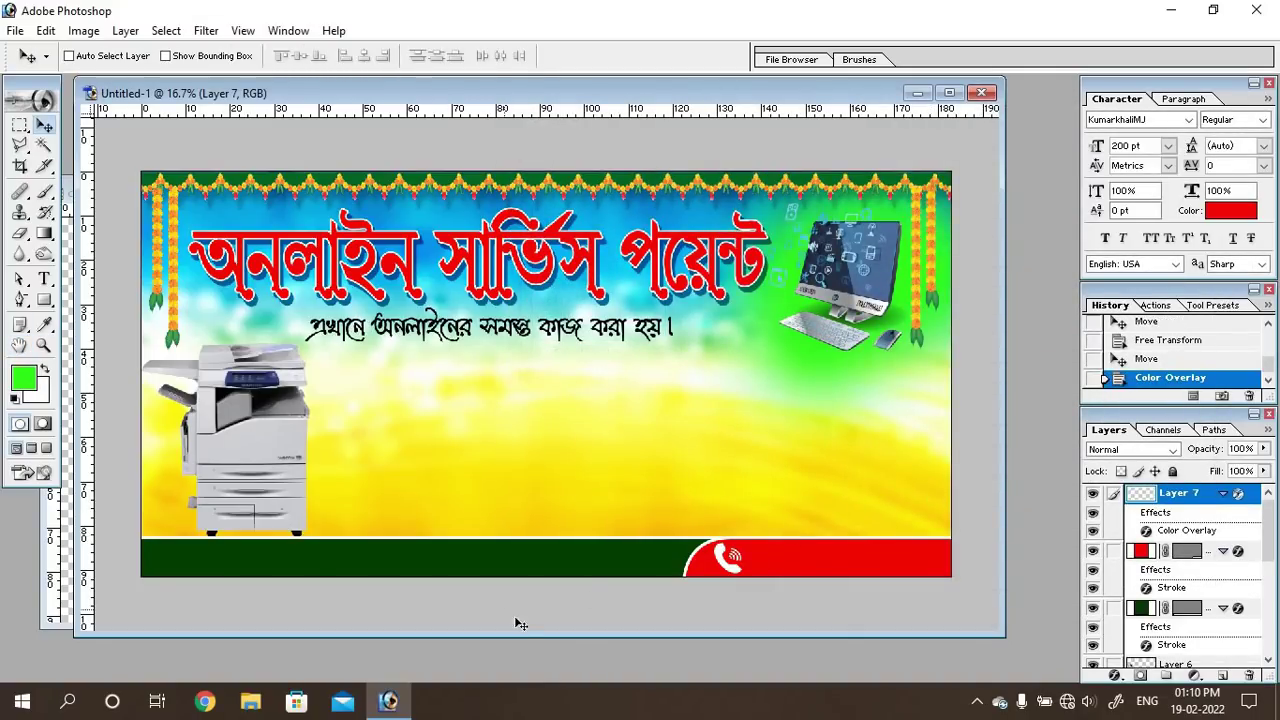
click(44, 280)
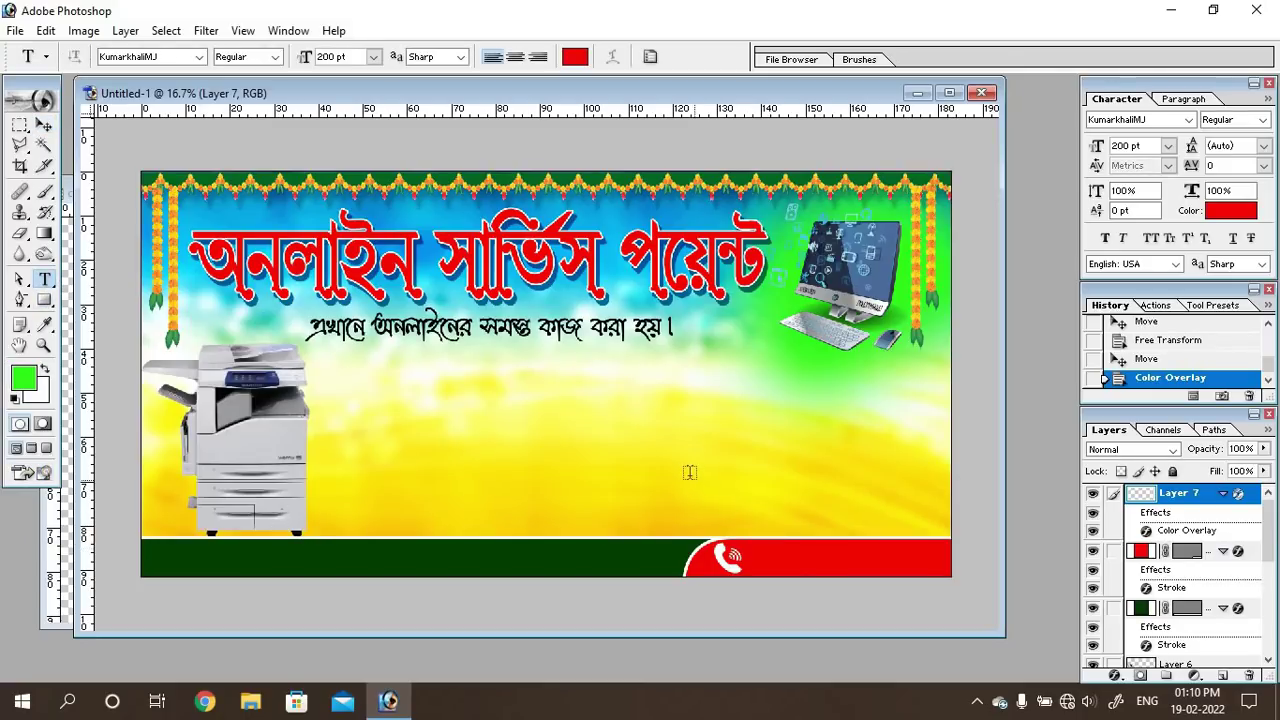
Start a text layer on the banner set to bold Arial
click(712, 493)
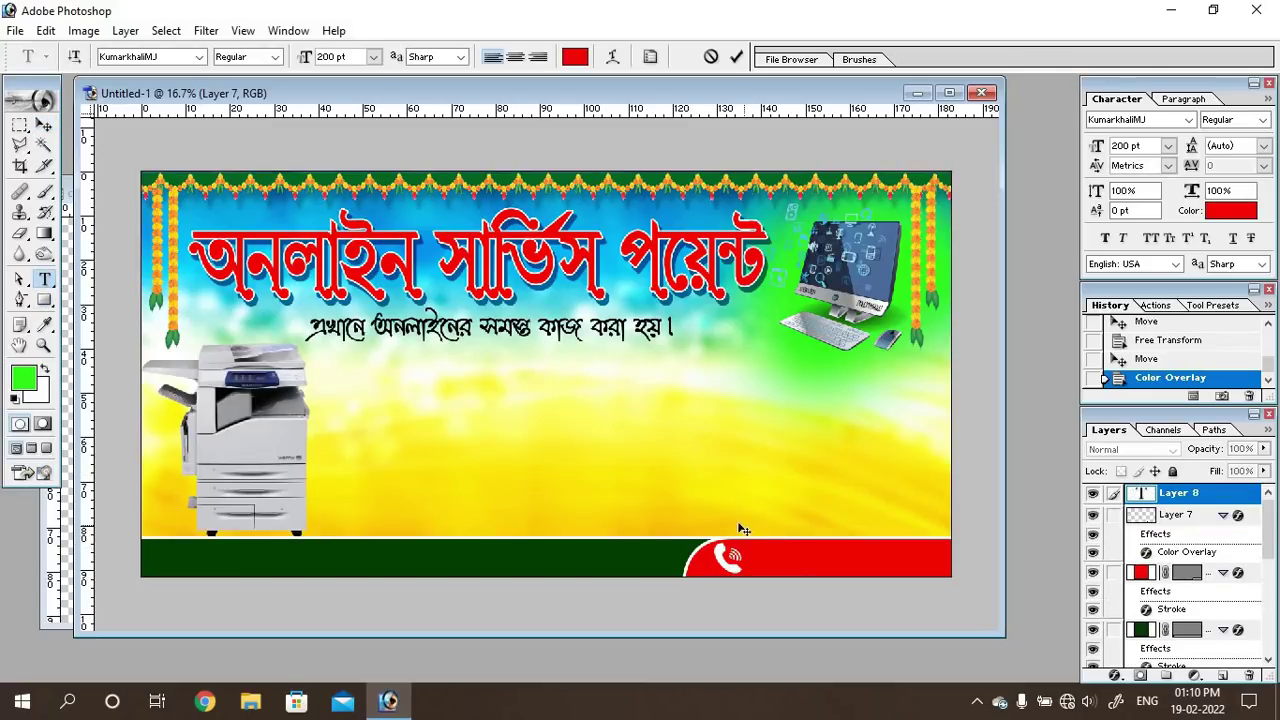
click(199, 56)
scroll(255, 143, up, 1)
scroll(255, 143, up, 5)
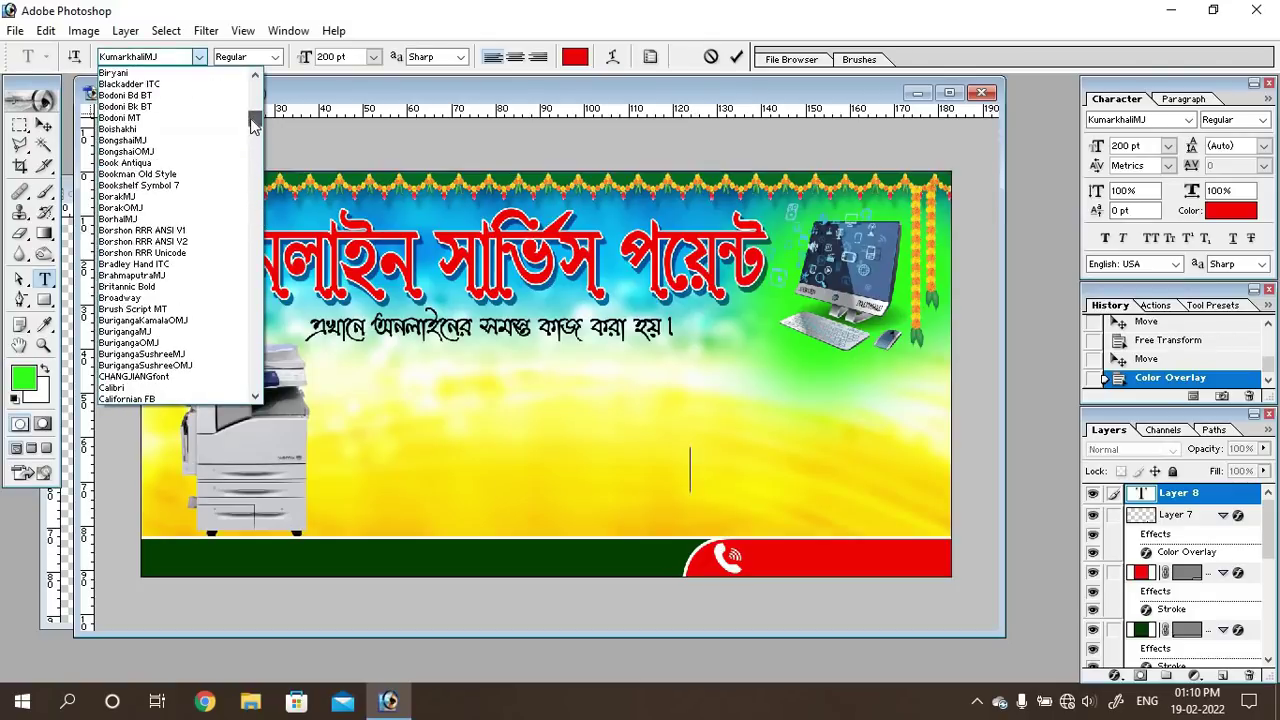
scroll(252, 115, up, 5)
scroll(252, 112, up, 5)
scroll(252, 107, up, 5)
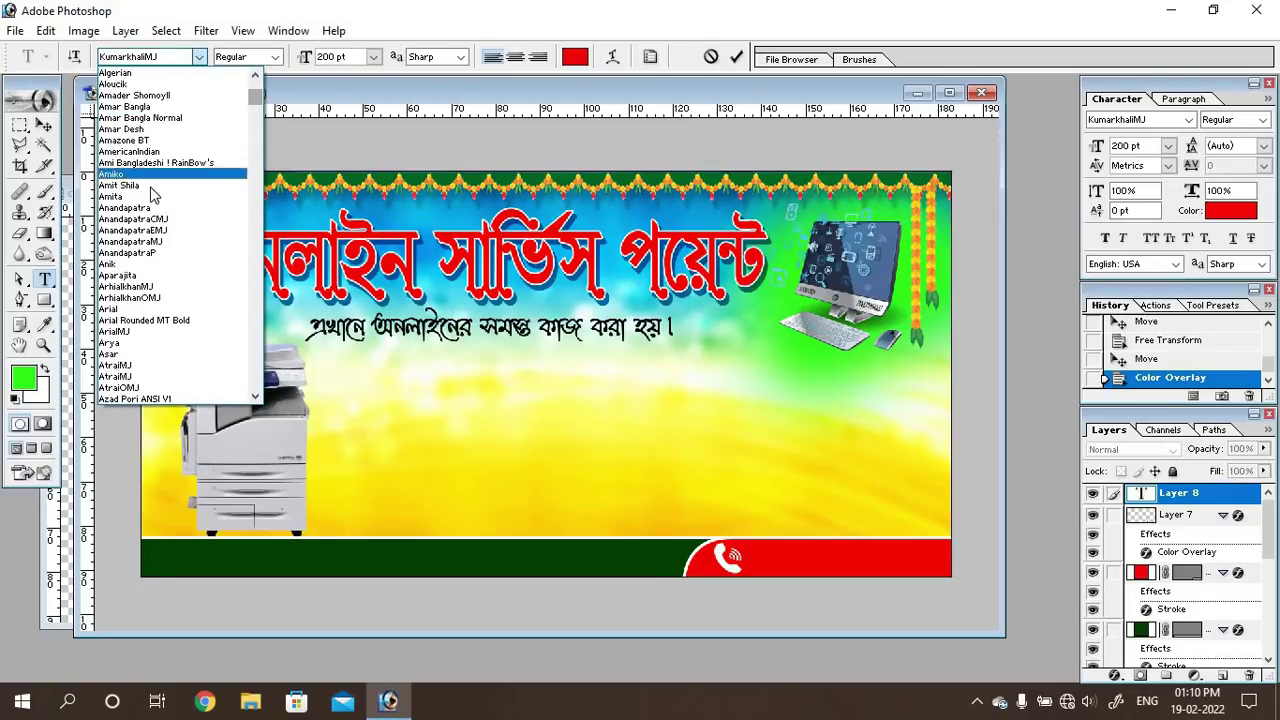
click(130, 309)
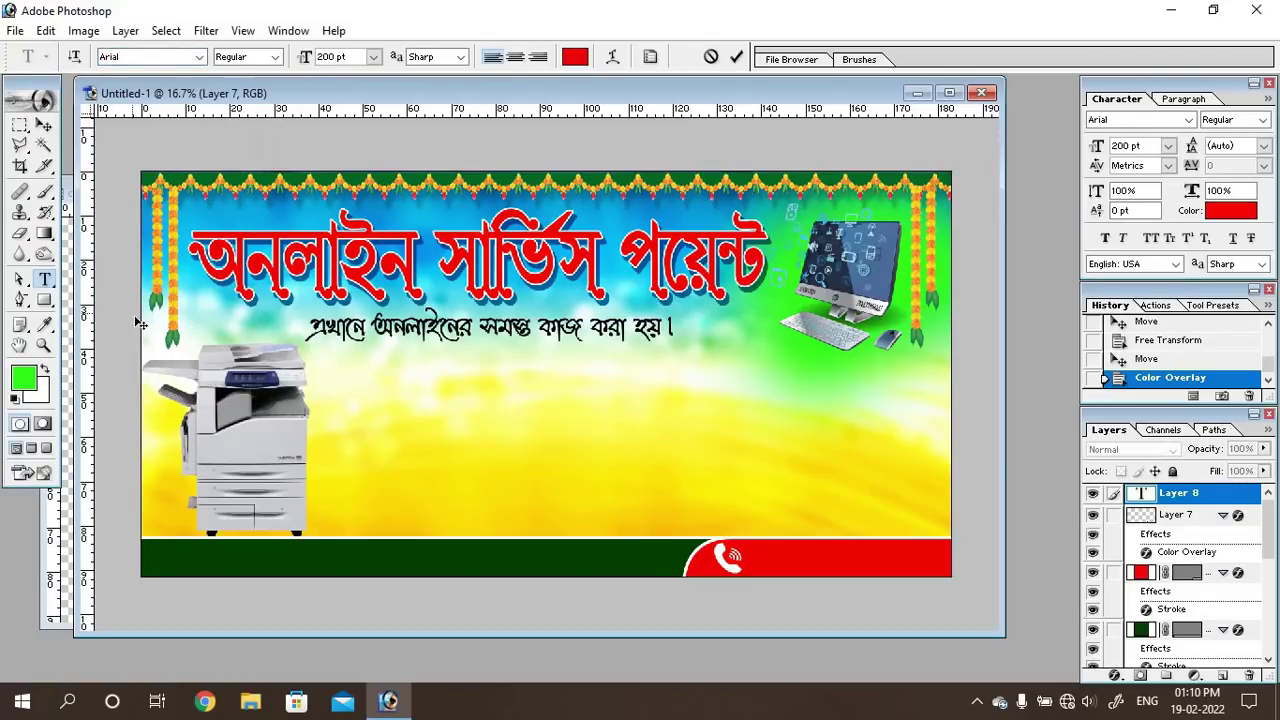
click(1105, 238)
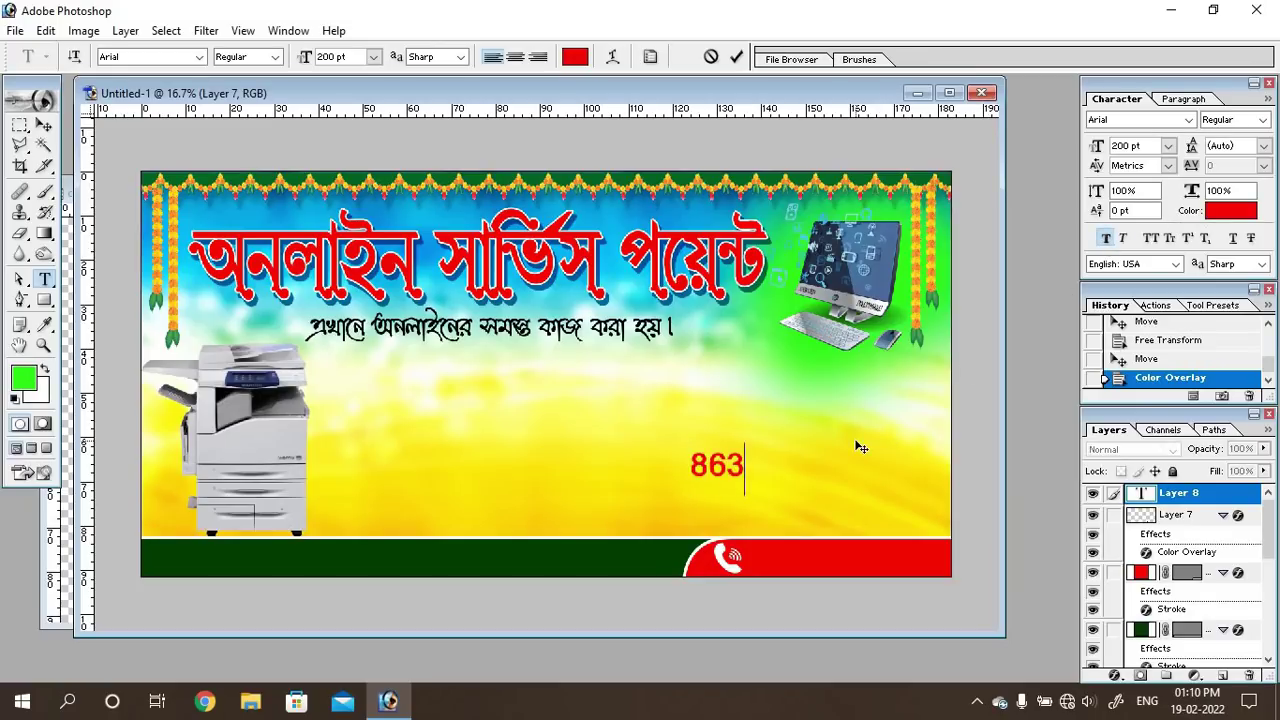
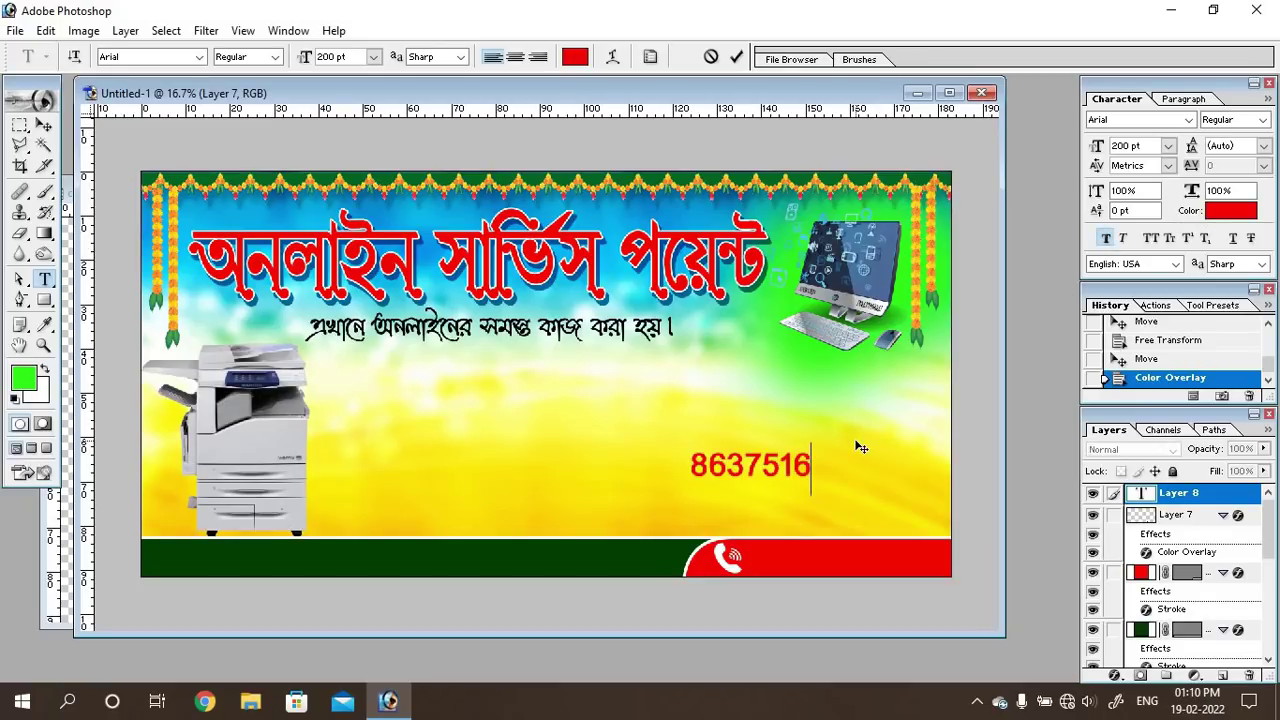
Type the phone number, correcting it to the final ten-digit number
drag(867, 460, 619, 462)
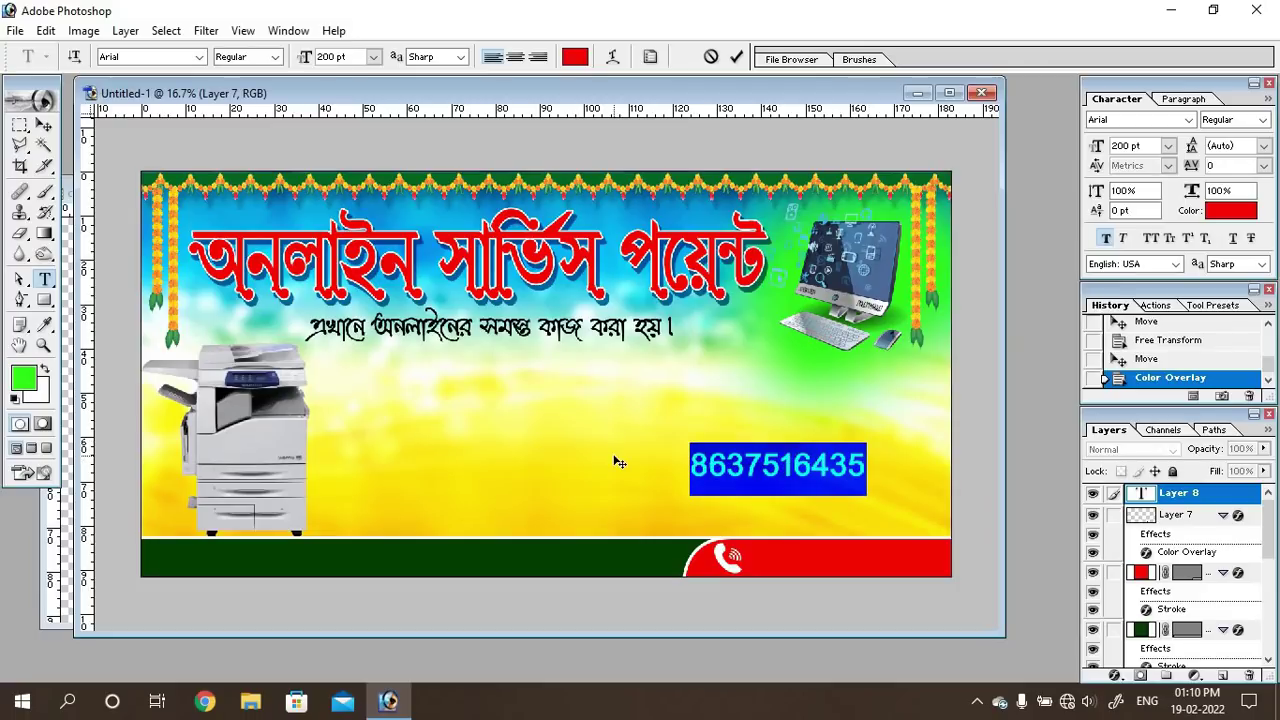
text(987654321)
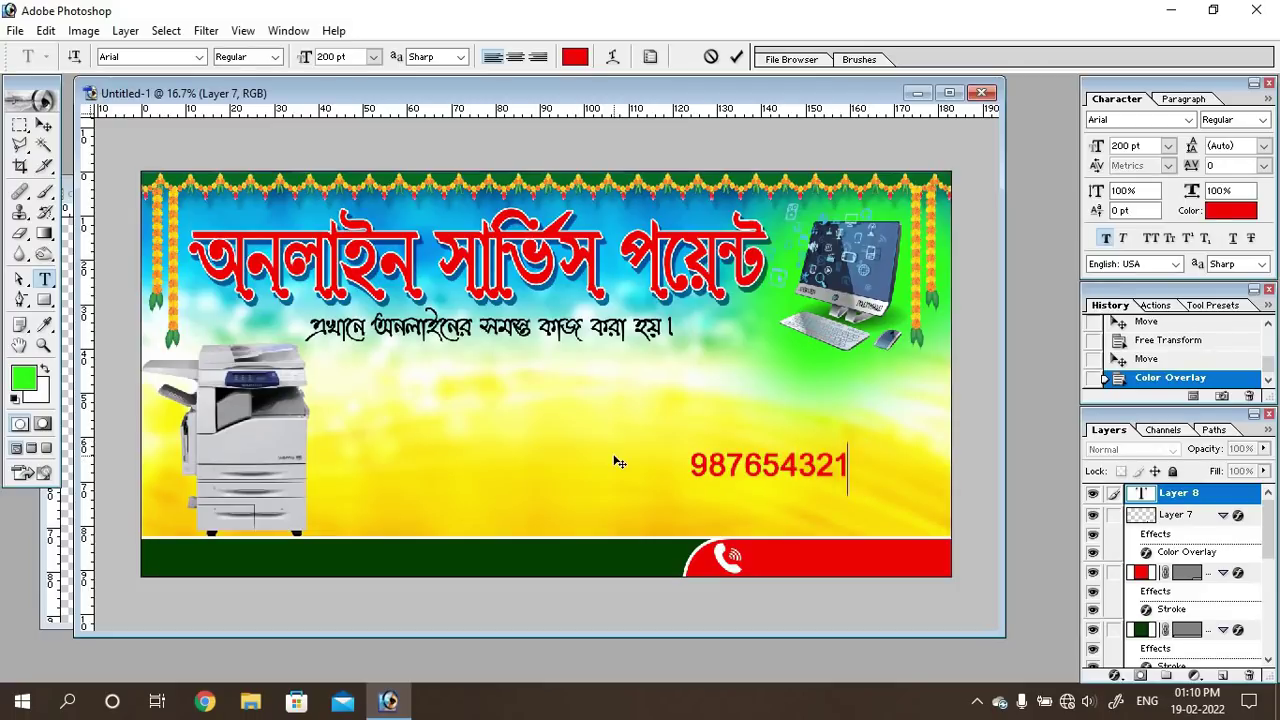
text(0)
Colour the phone number white and place it beside the icon on the red footer
drag(864, 463, 685, 445)
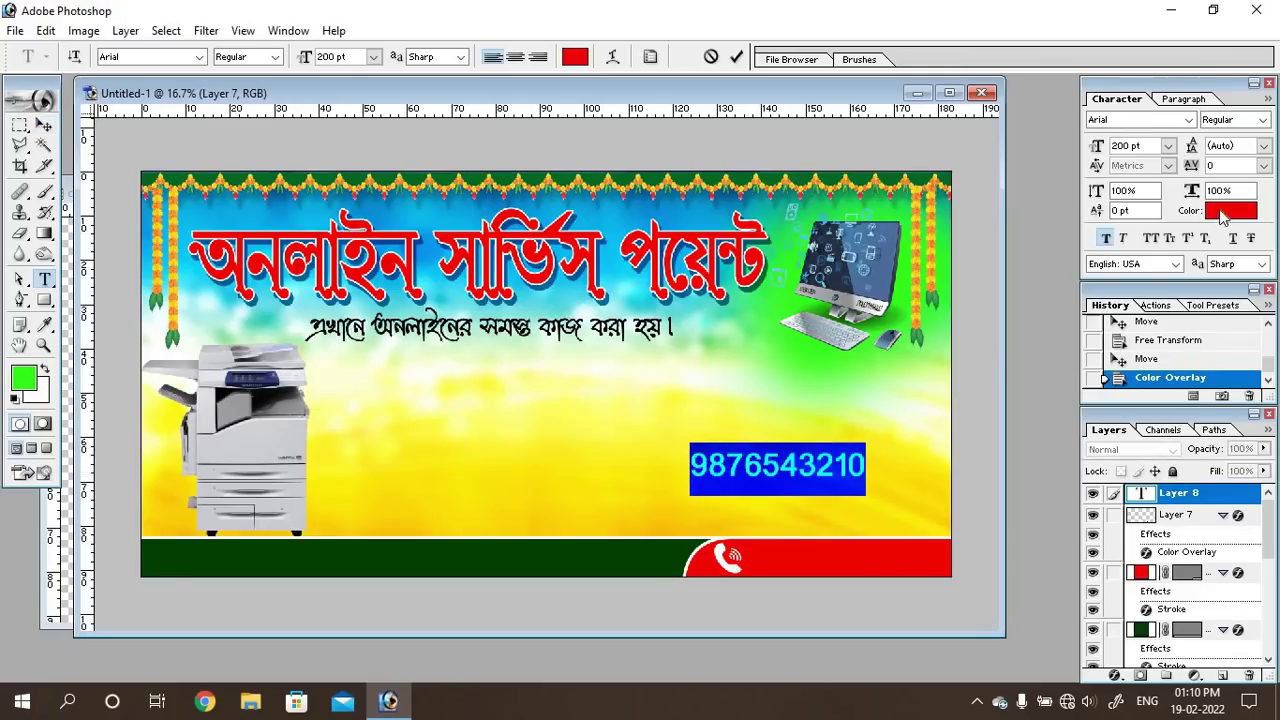
click(1222, 212)
click(777, 346)
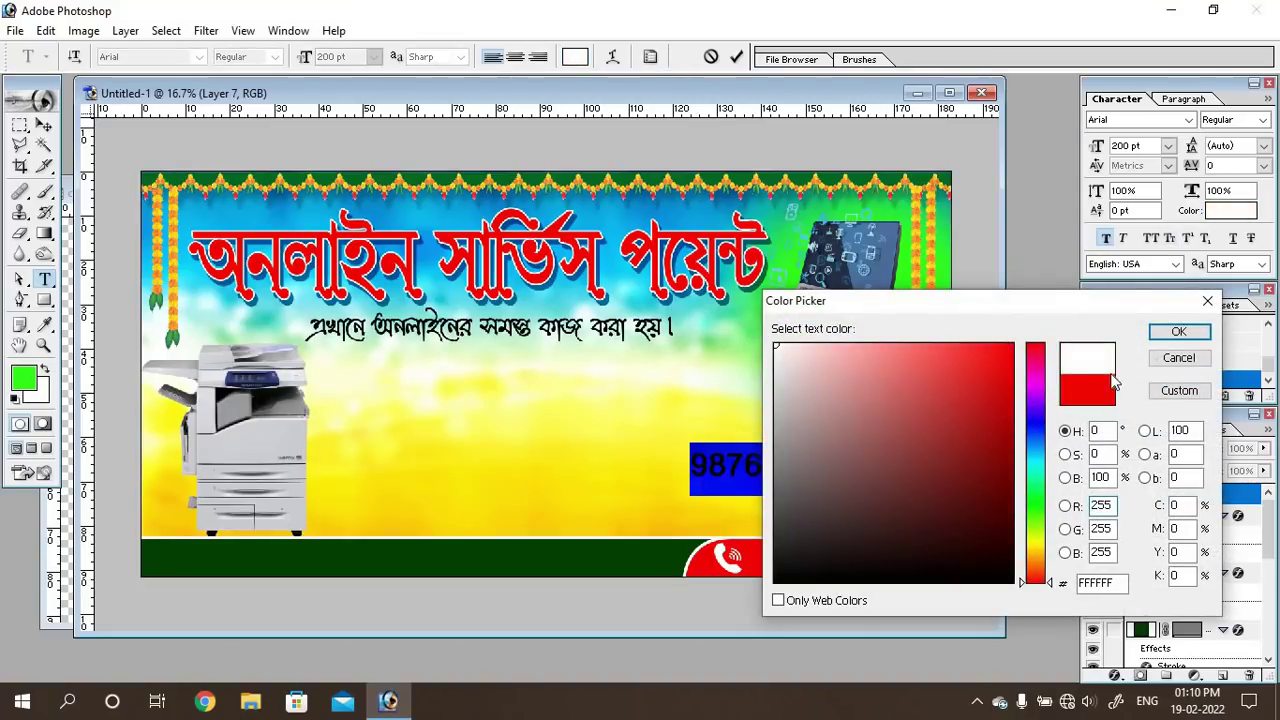
click(1180, 332)
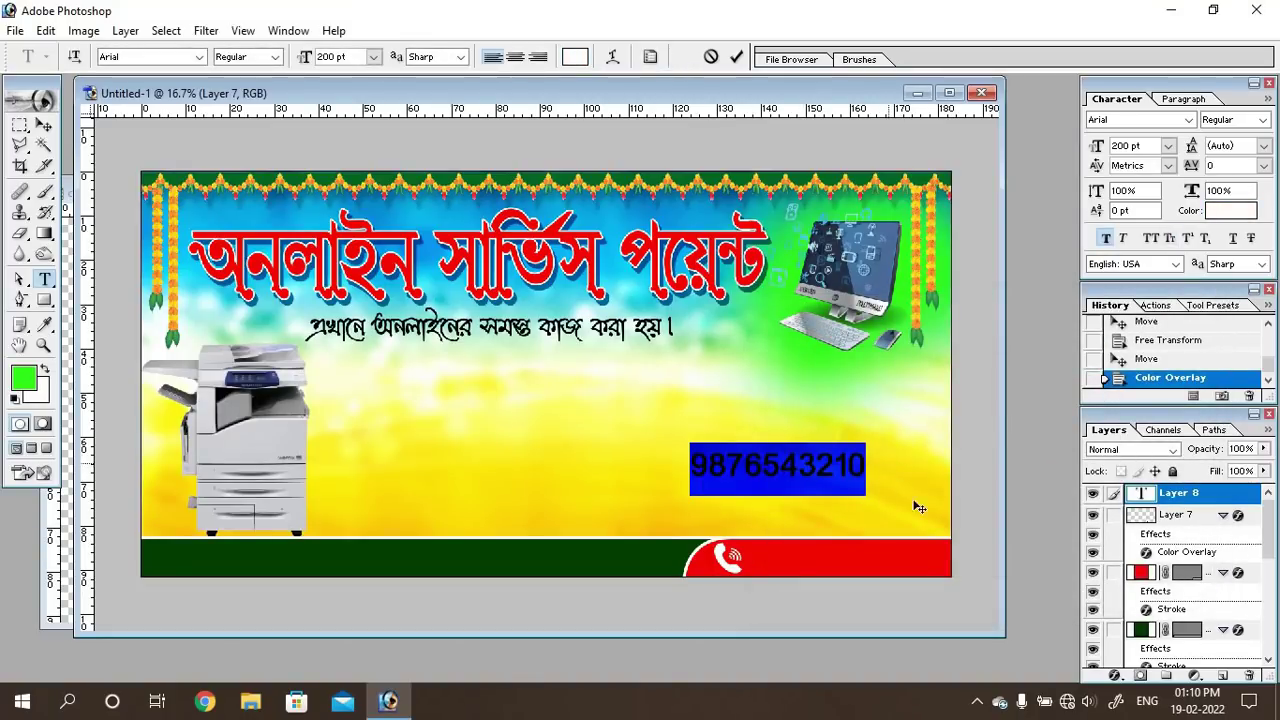
drag(918, 507, 957, 560)
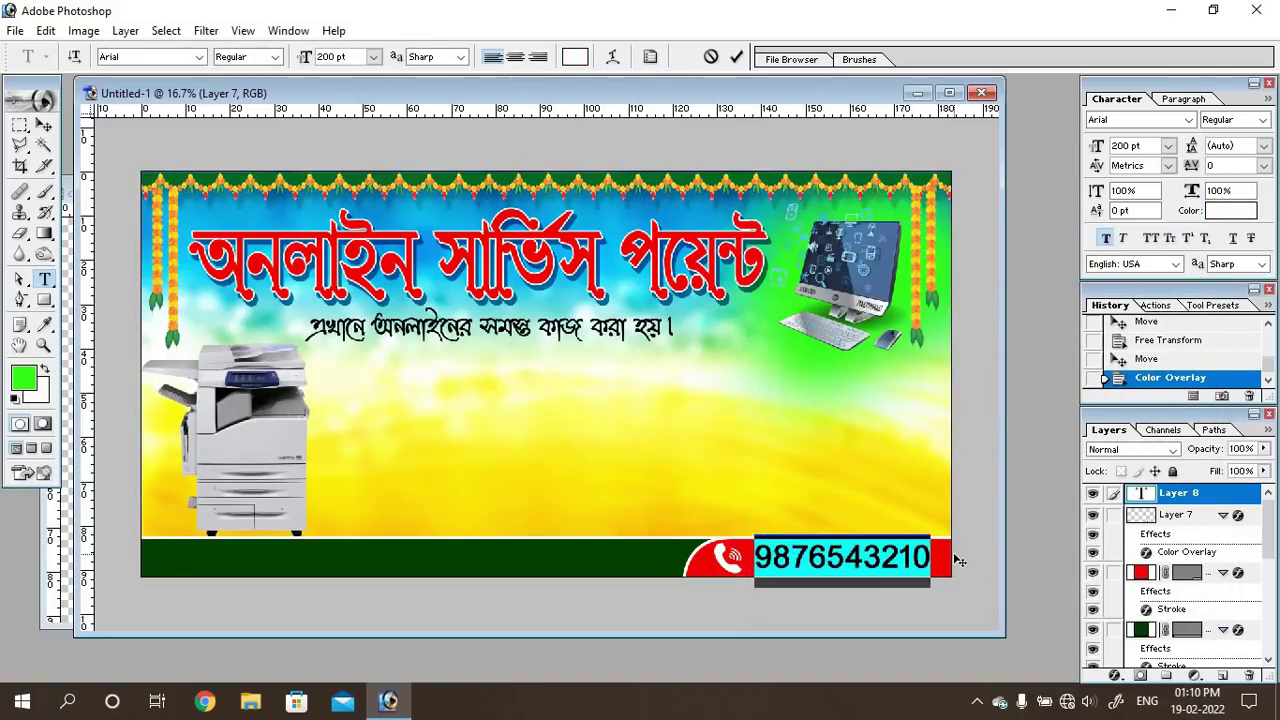
click(44, 124)
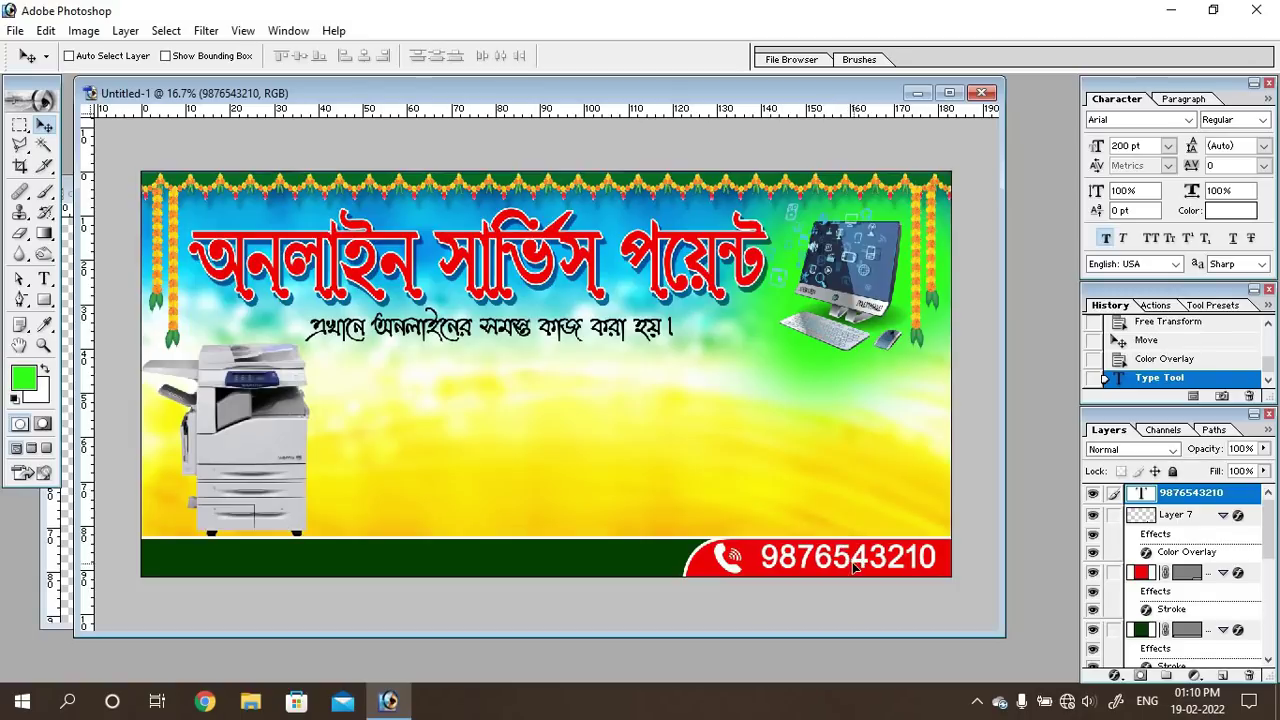
drag(855, 567, 852, 567)
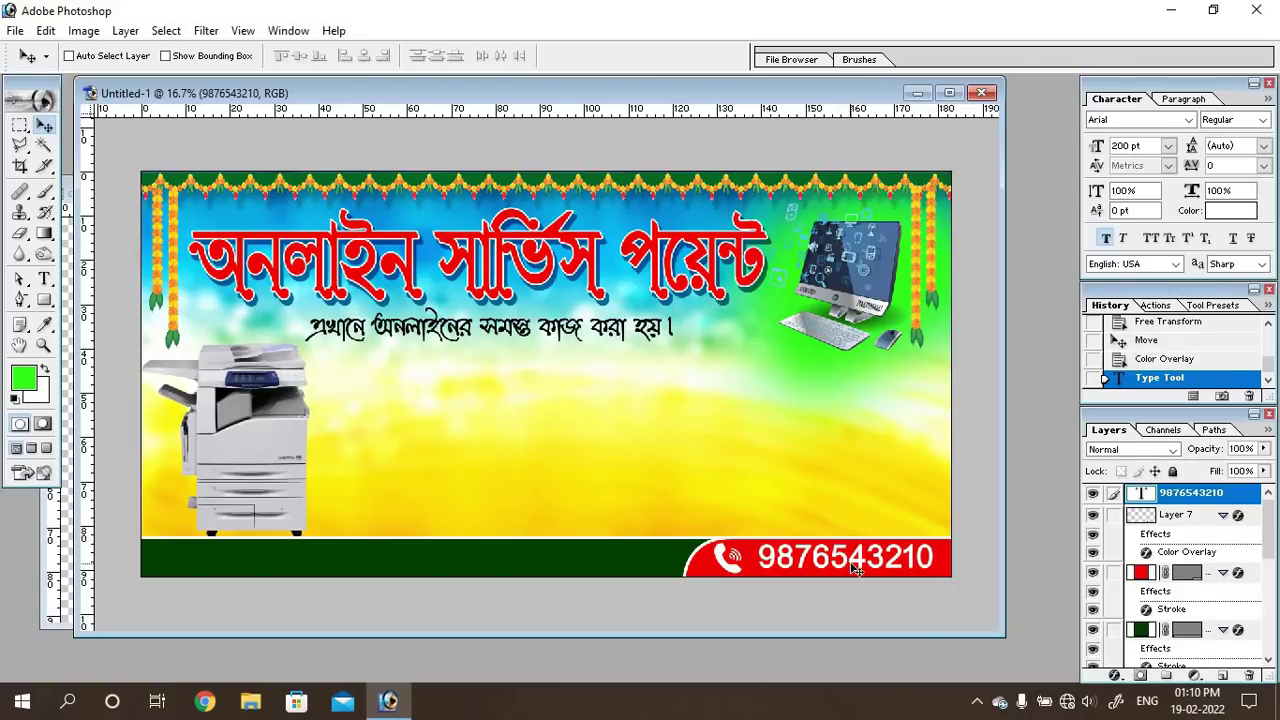
Give the phone number a Drop Shadow with 98% opacity and 10 px distance
click(1115, 676)
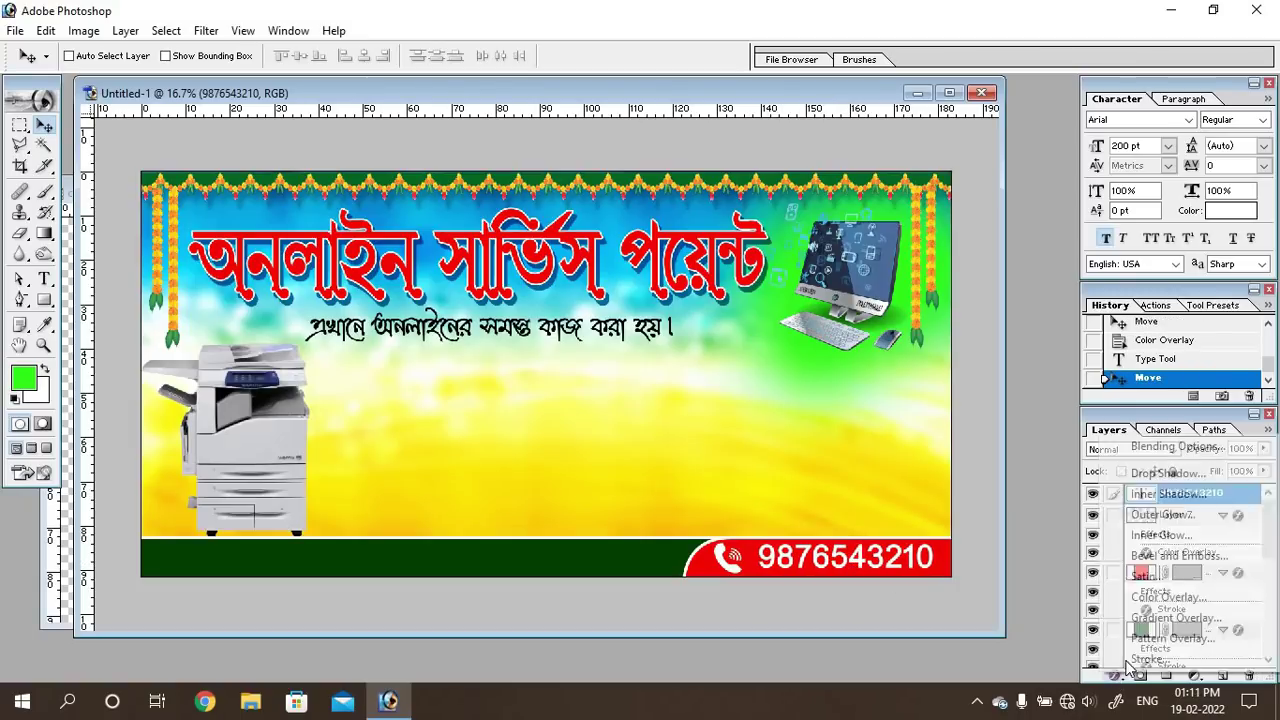
click(1167, 473)
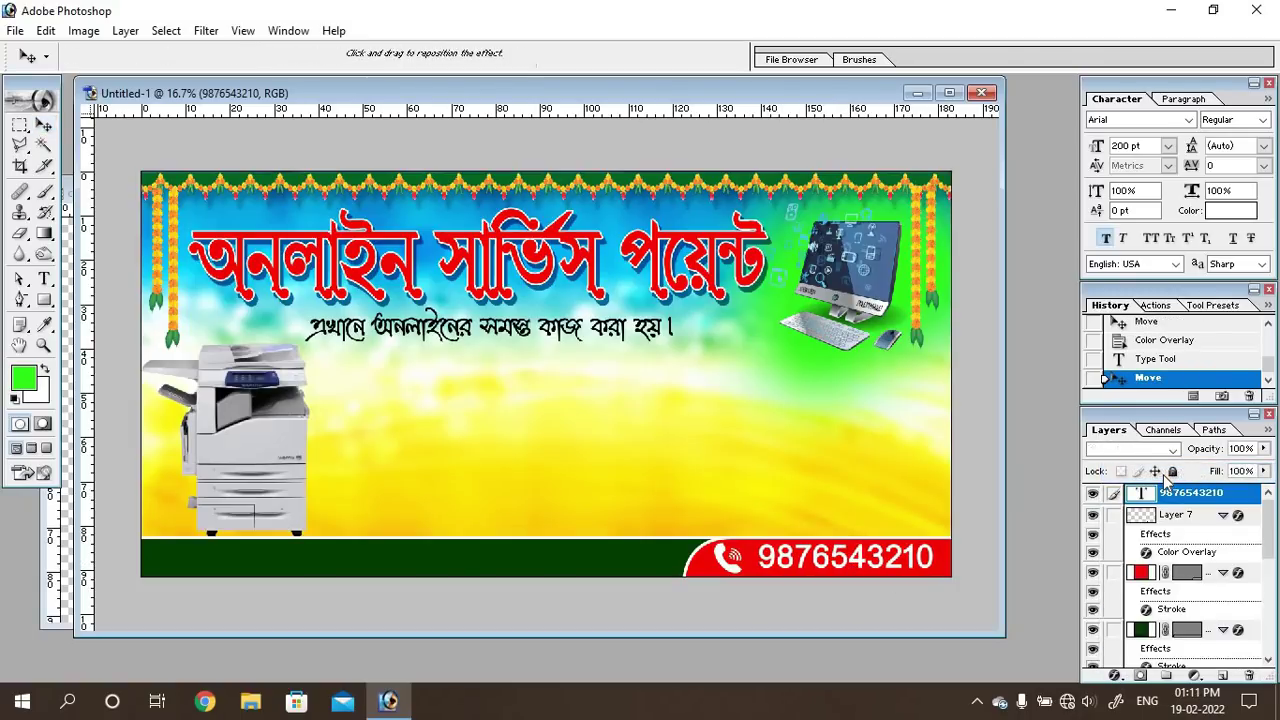
drag(816, 189, 843, 189)
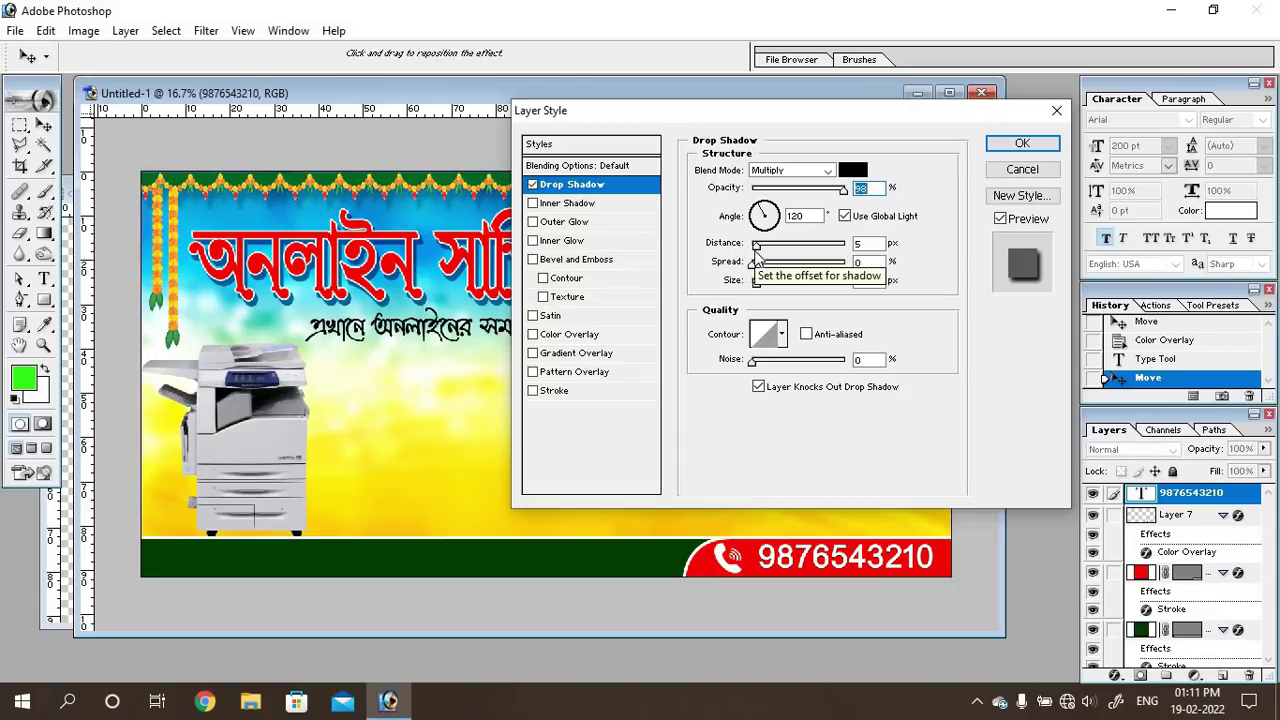
drag(756, 248, 763, 256)
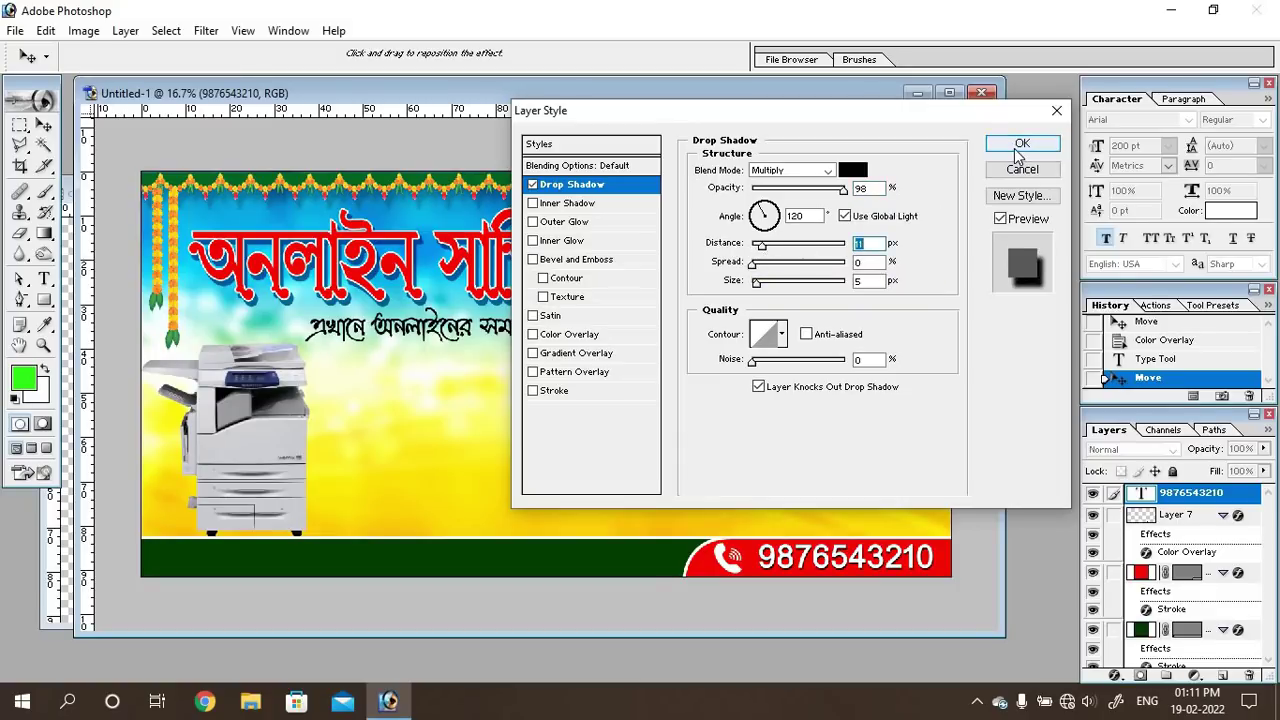
key(Return)
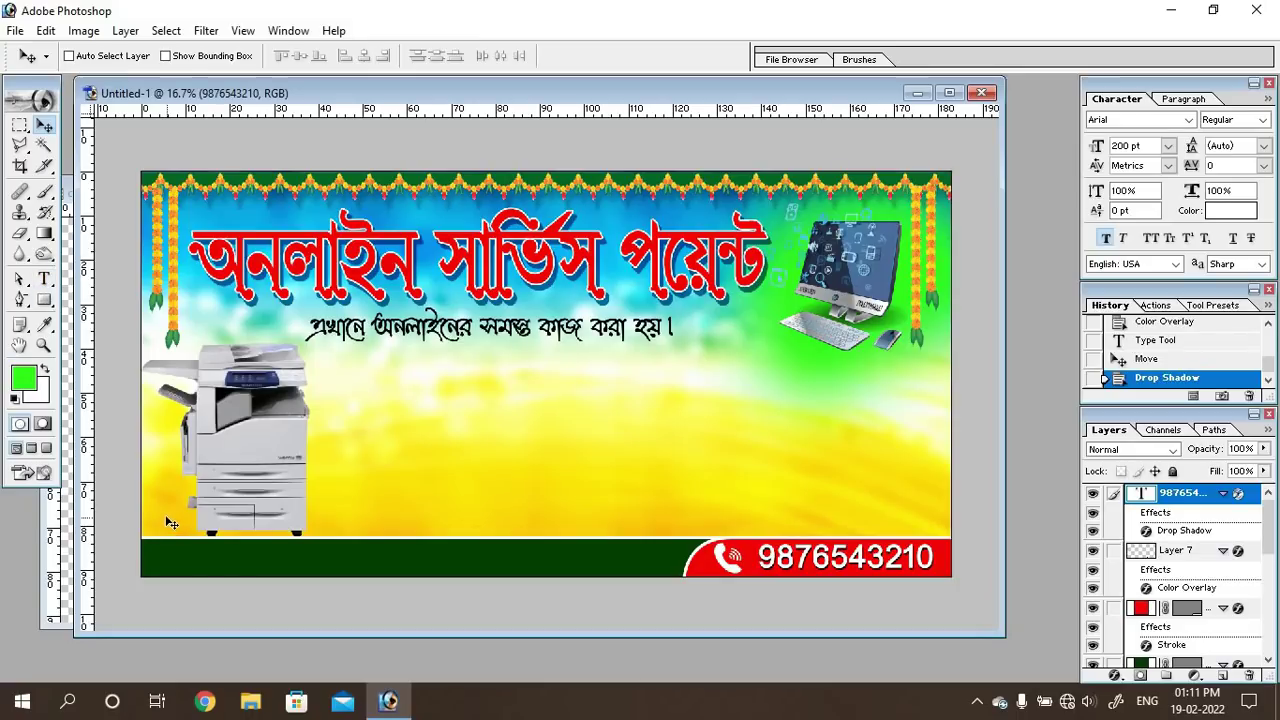
Open call.png and marquee-select the black location pin
double_click(27, 637)
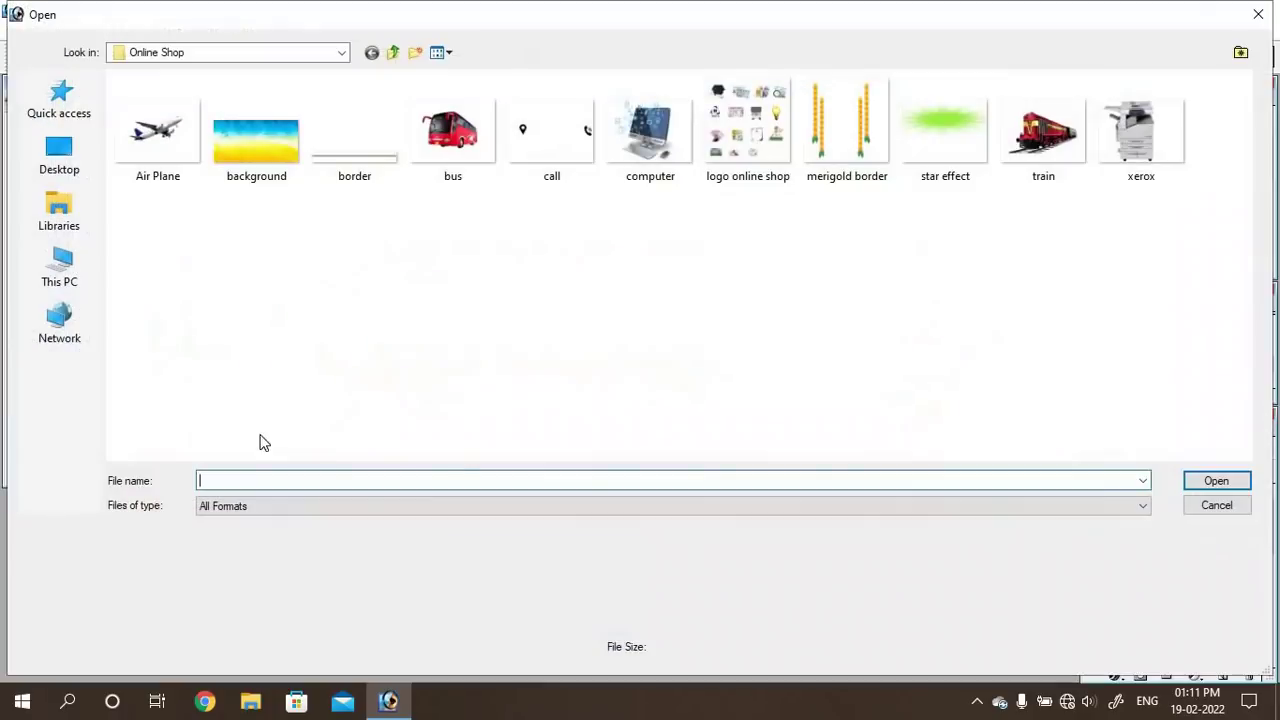
double_click(538, 152)
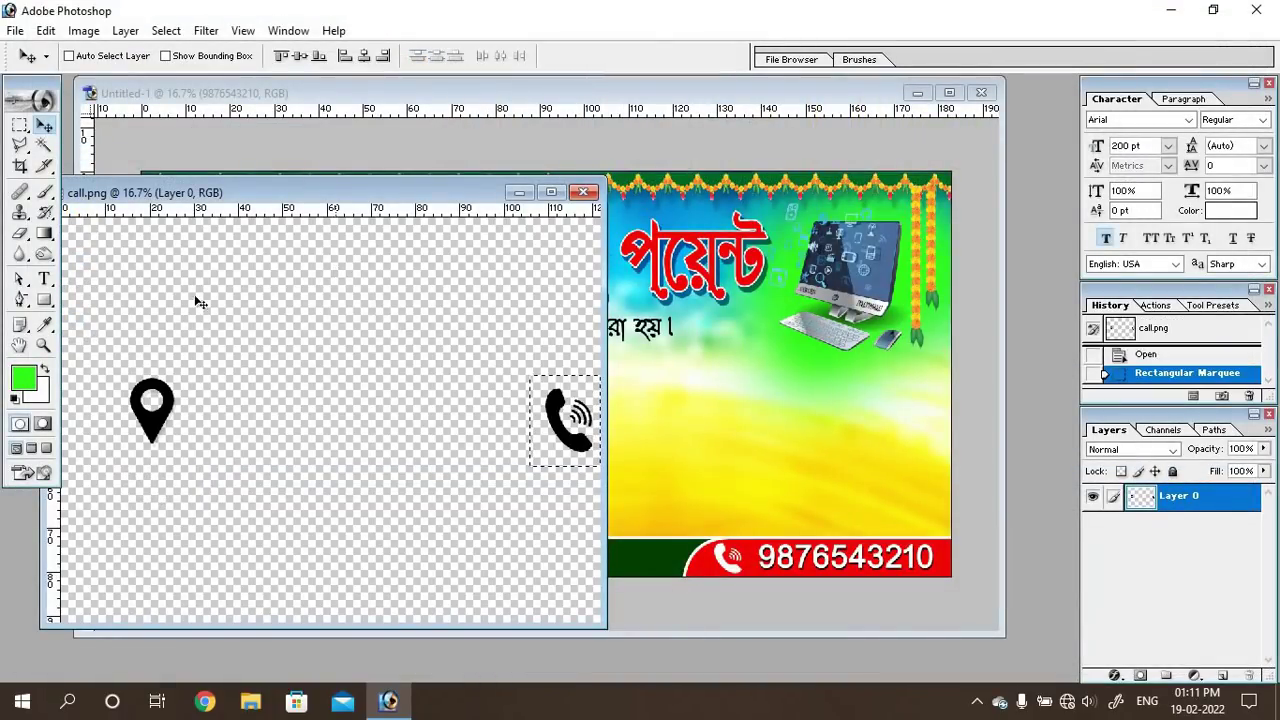
click(20, 125)
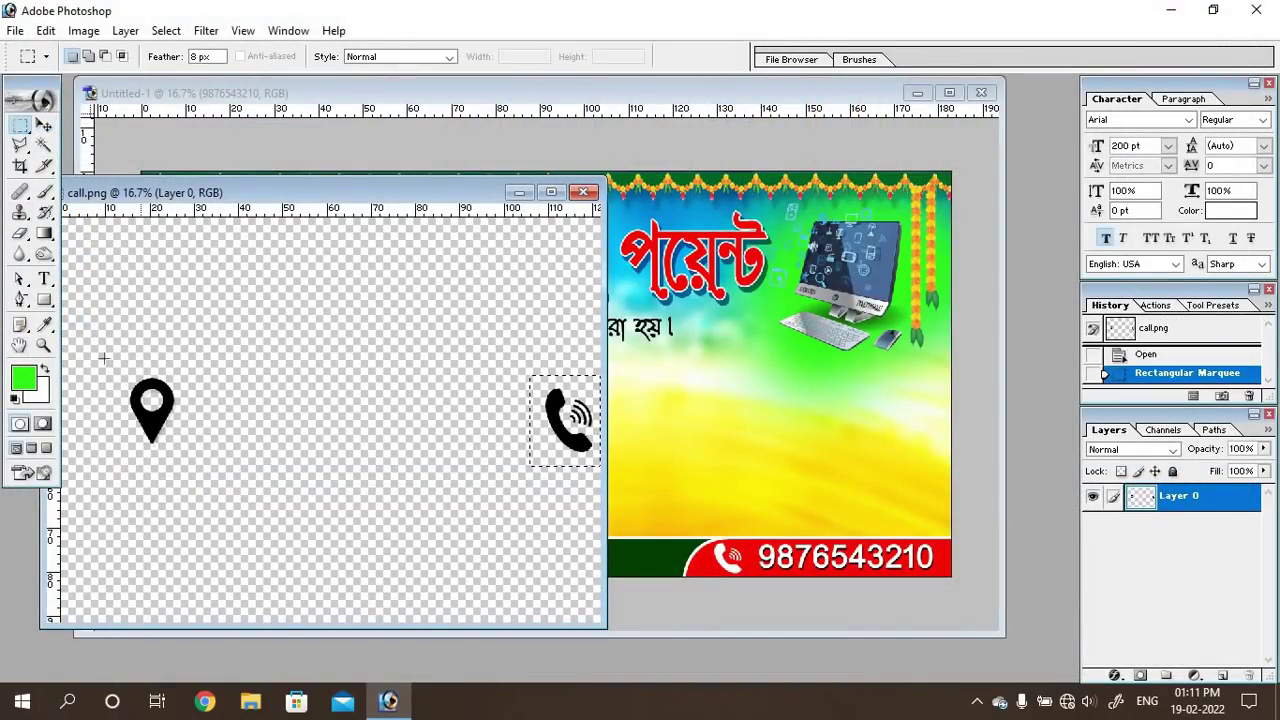
mouse_move(113, 370)
mouse_down()
mouse_move(195, 457)
mouse_move(651, 490)
mouse_up()
Move the pin onto the Untitled-1 banner as a new layer, then close call.png without saving
click(43, 125)
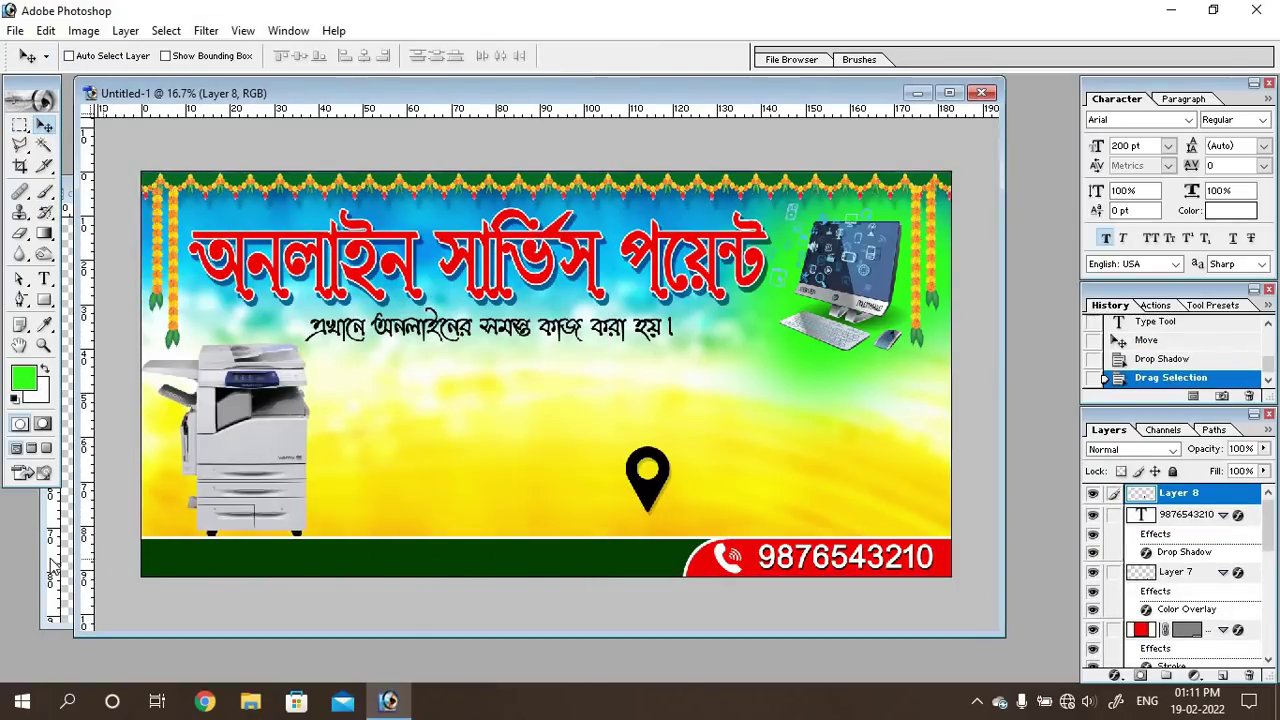
click(56, 564)
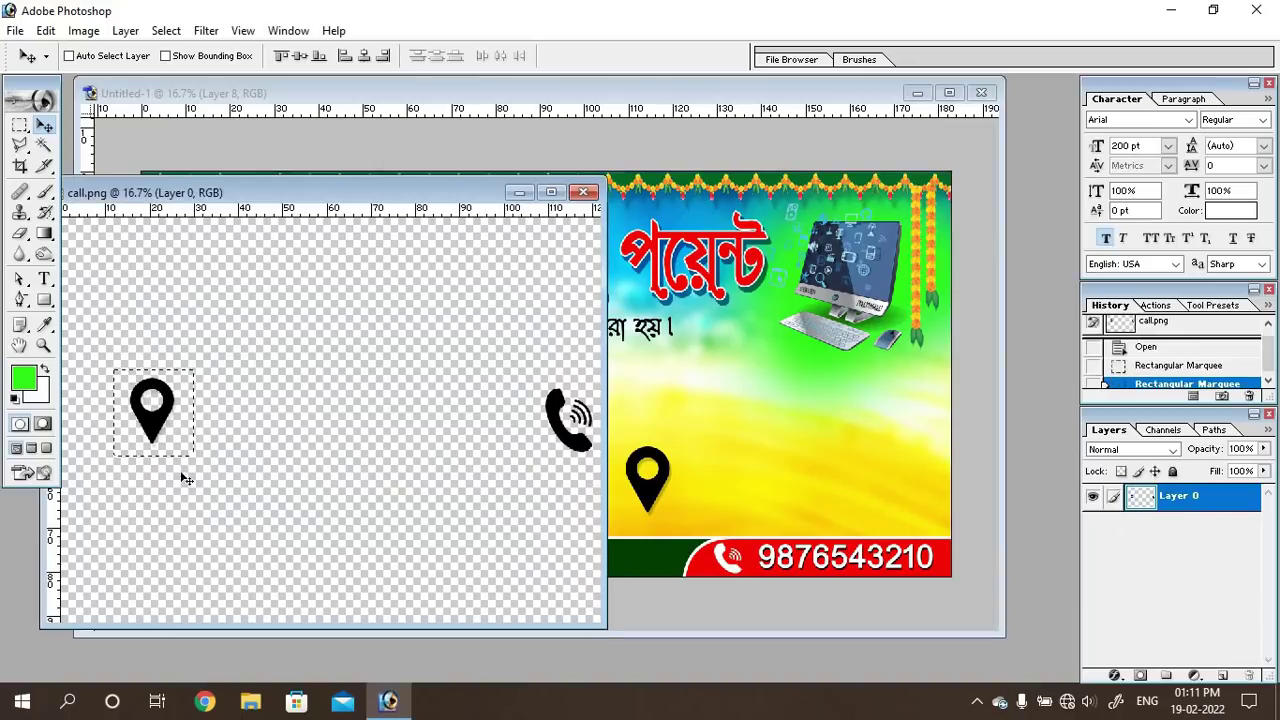
click(583, 192)
click(636, 277)
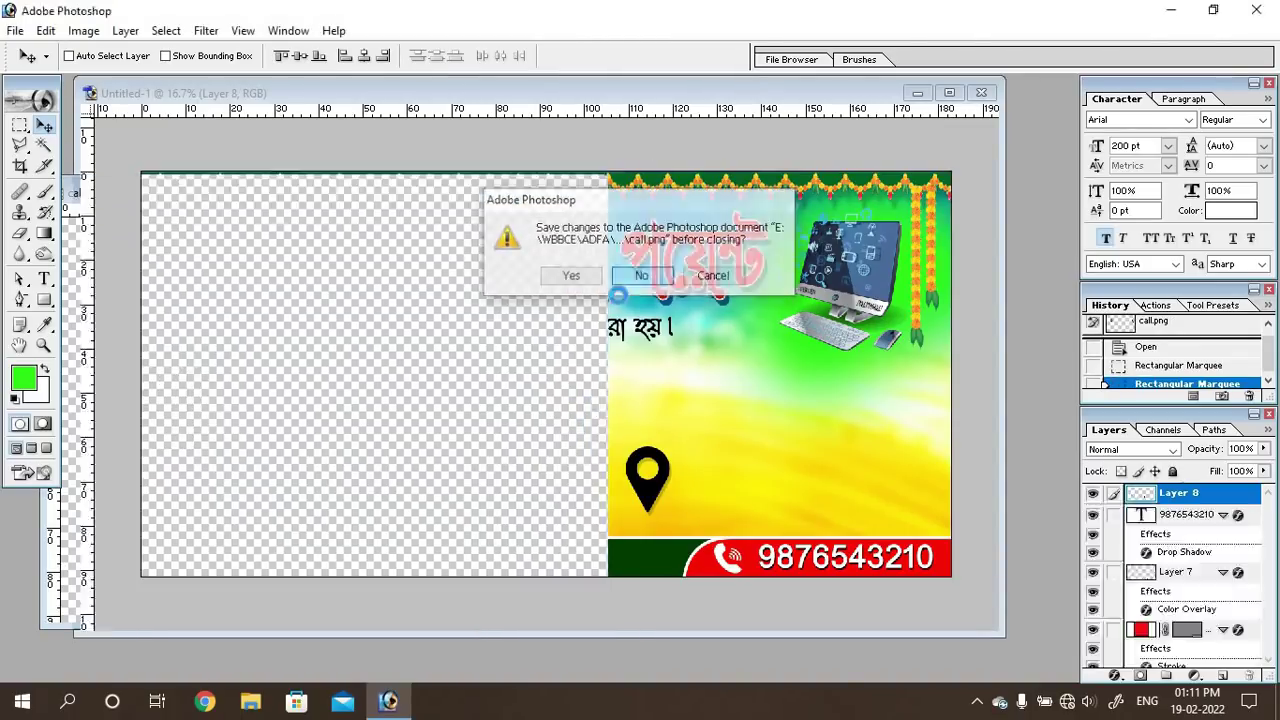
Scale the pin down with Free Transform and place it at the left end of the dark green bar
mouse_move(563, 510)
mouse_down()
mouse_move(175, 540)
mouse_move(185, 543)
mouse_up()
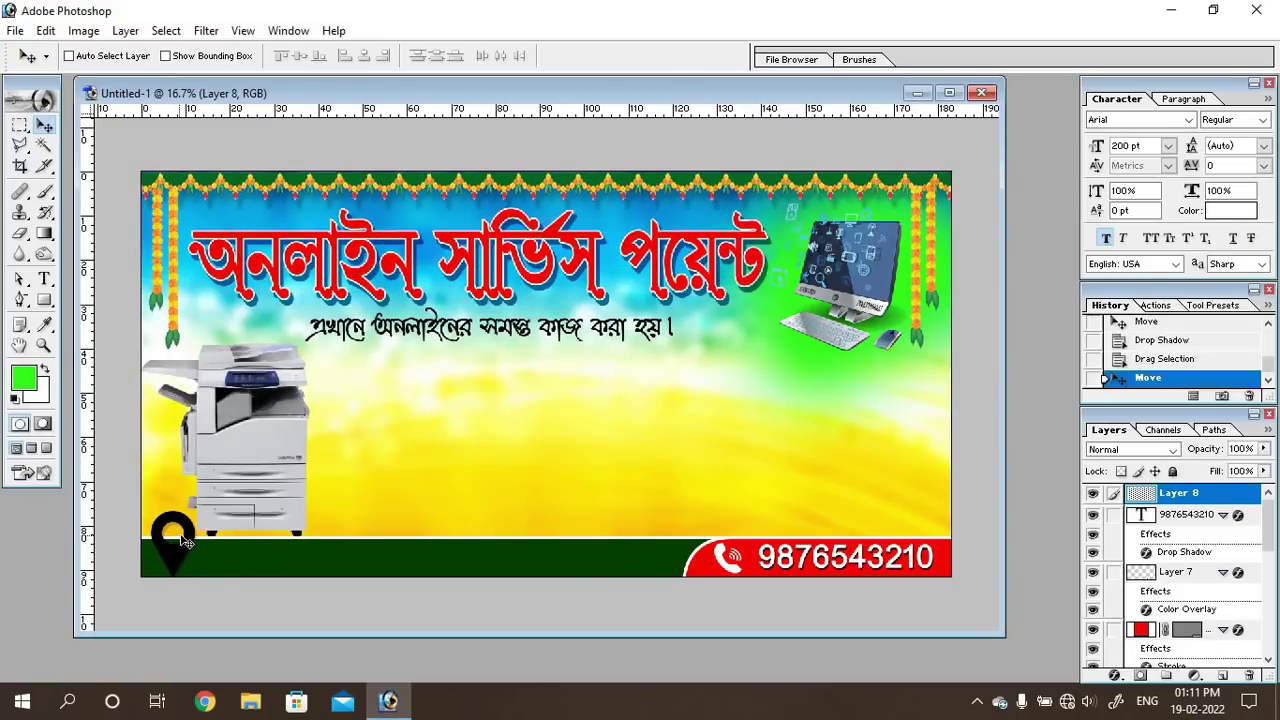
key(ctrl+t)
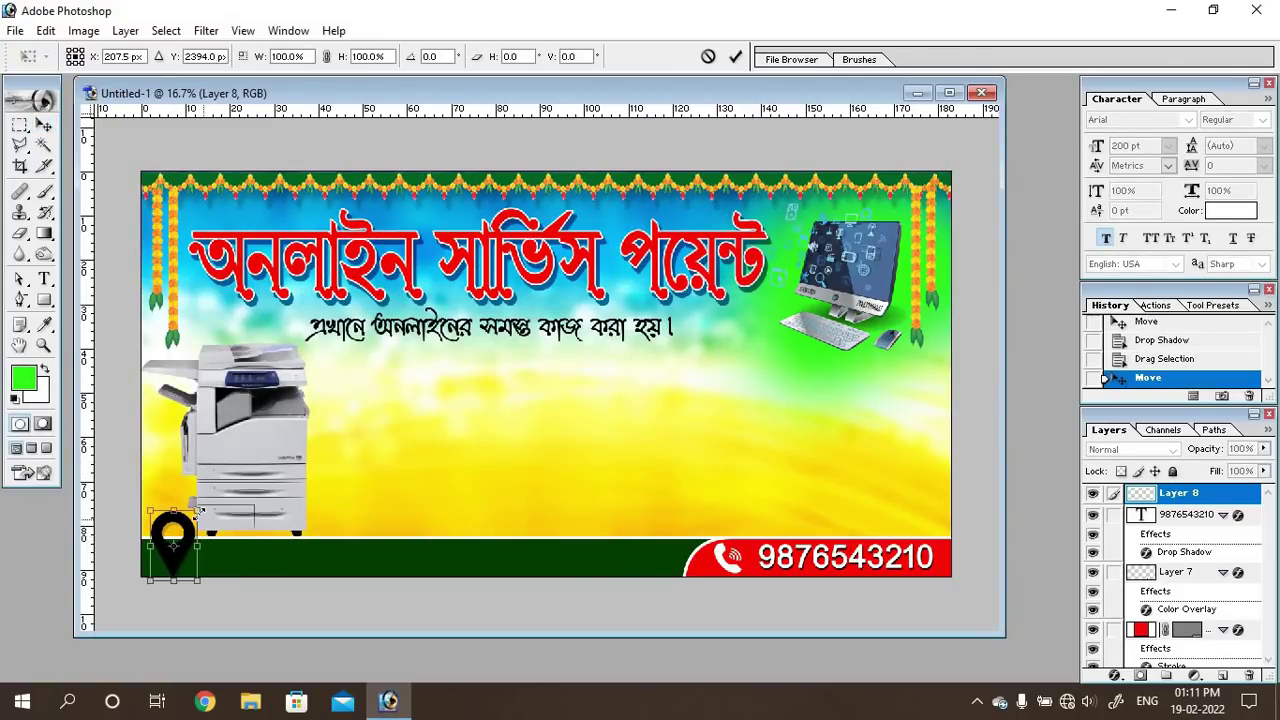
drag(198, 511, 178, 550)
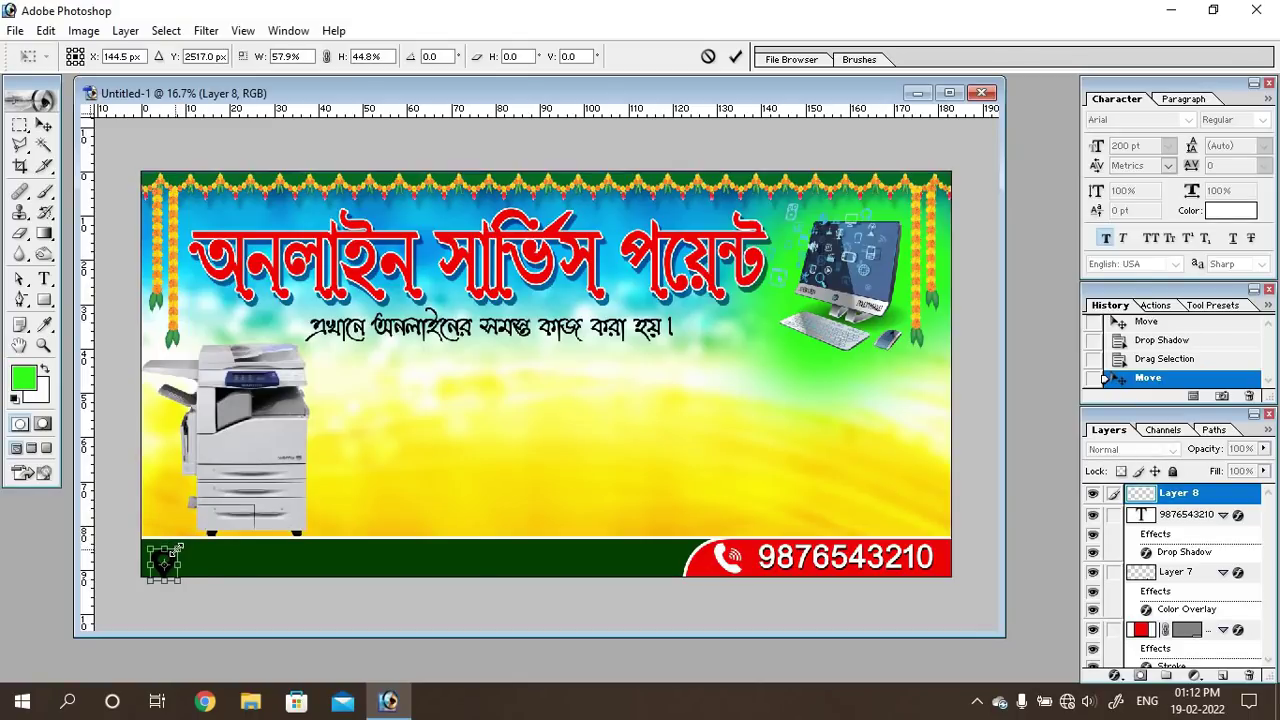
key(Return)
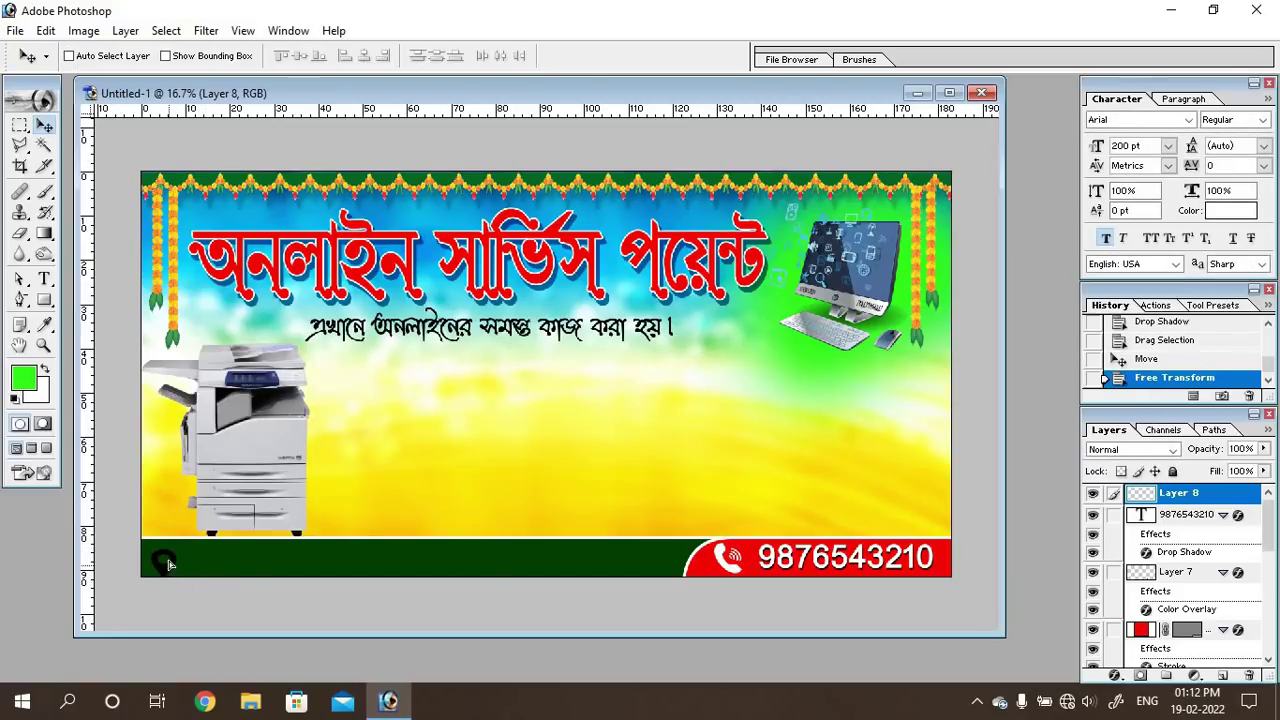
drag(195, 560, 195, 557)
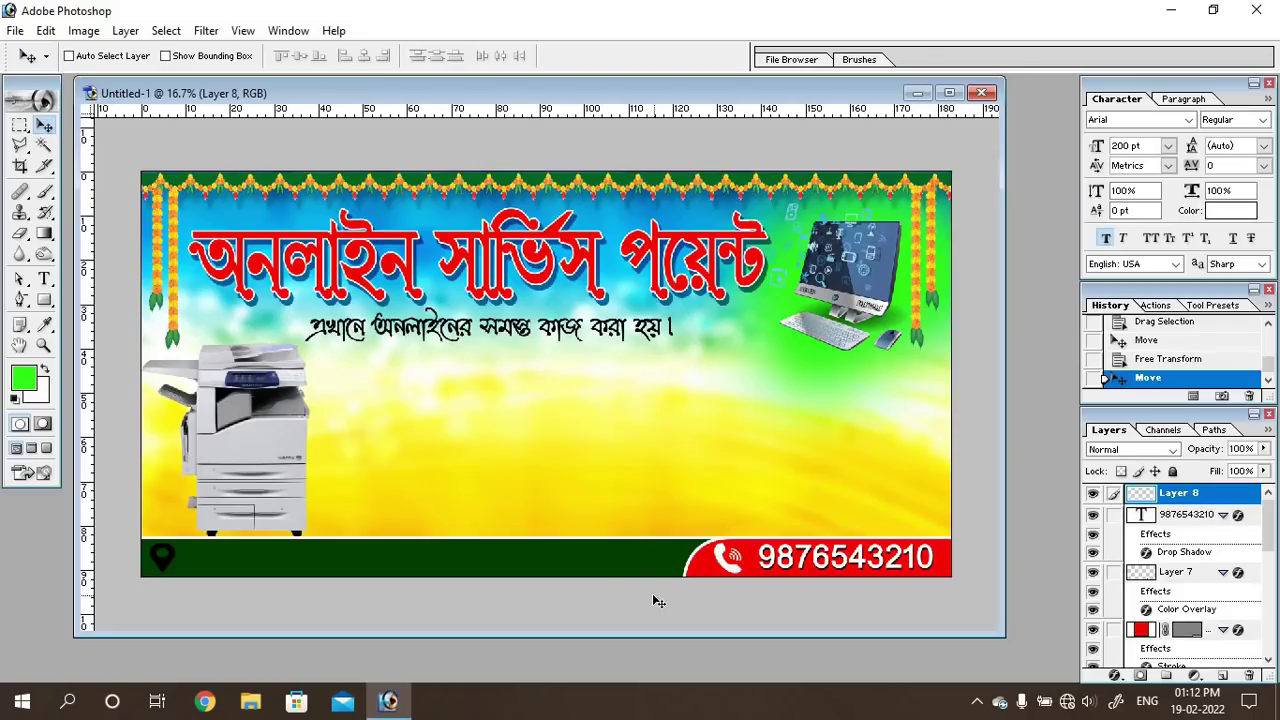
Give the pin a yellow FFE400 Color Overlay
click(1115, 676)
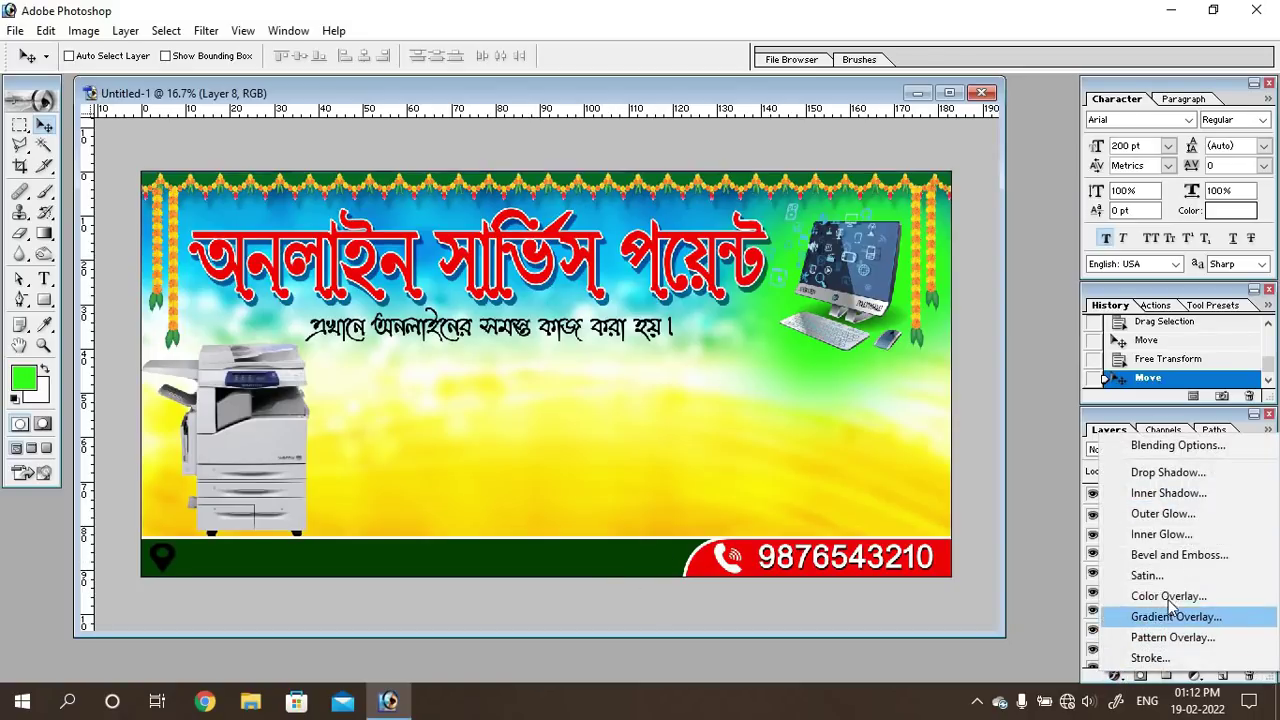
key(Escape)
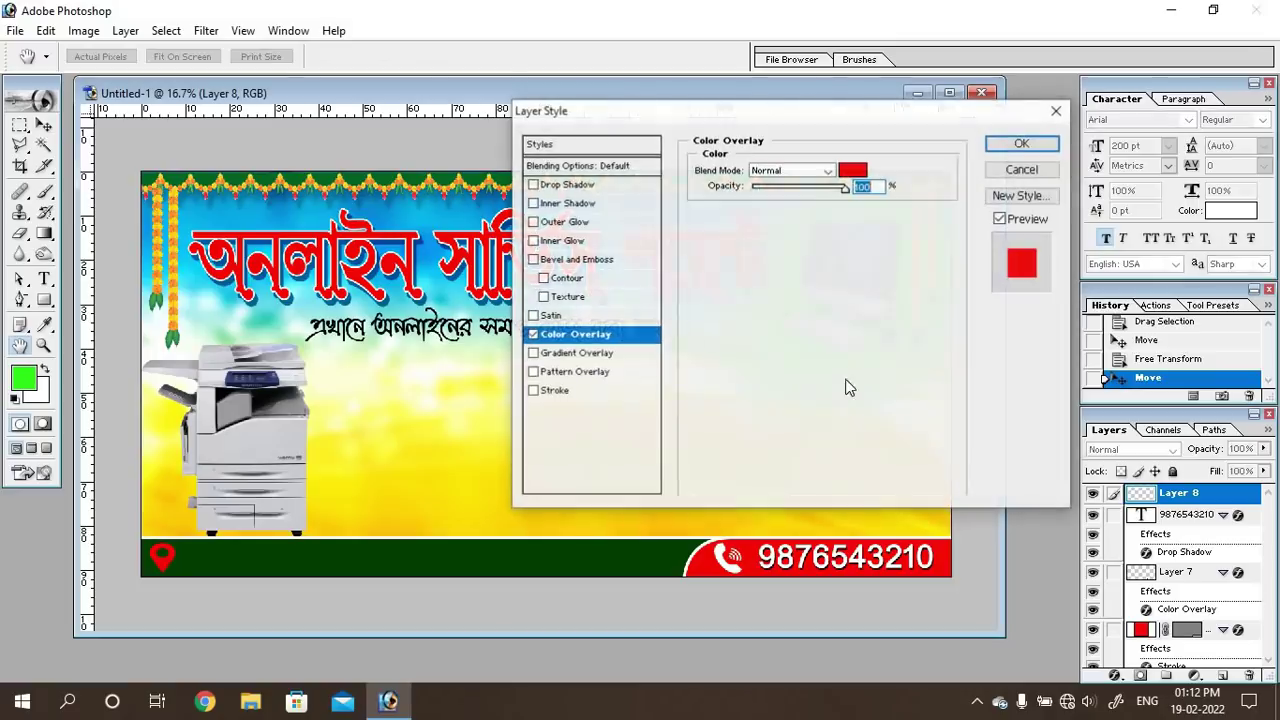
click(853, 170)
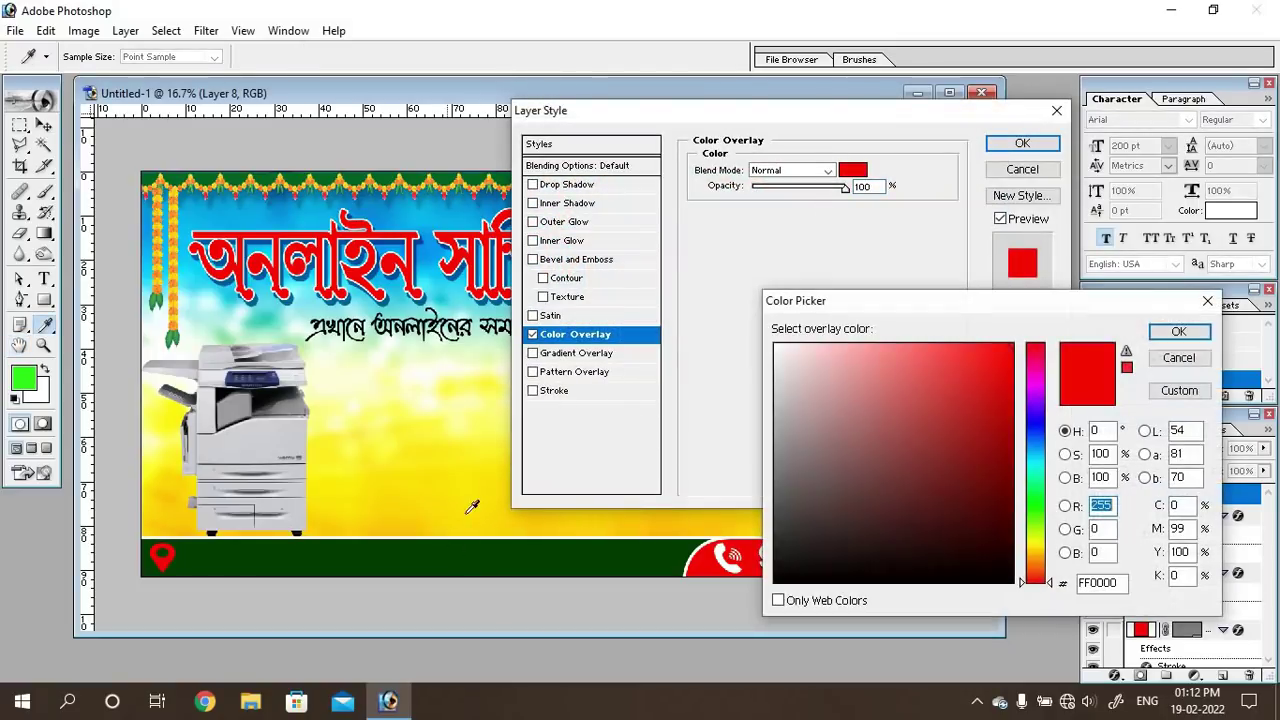
click(1035, 547)
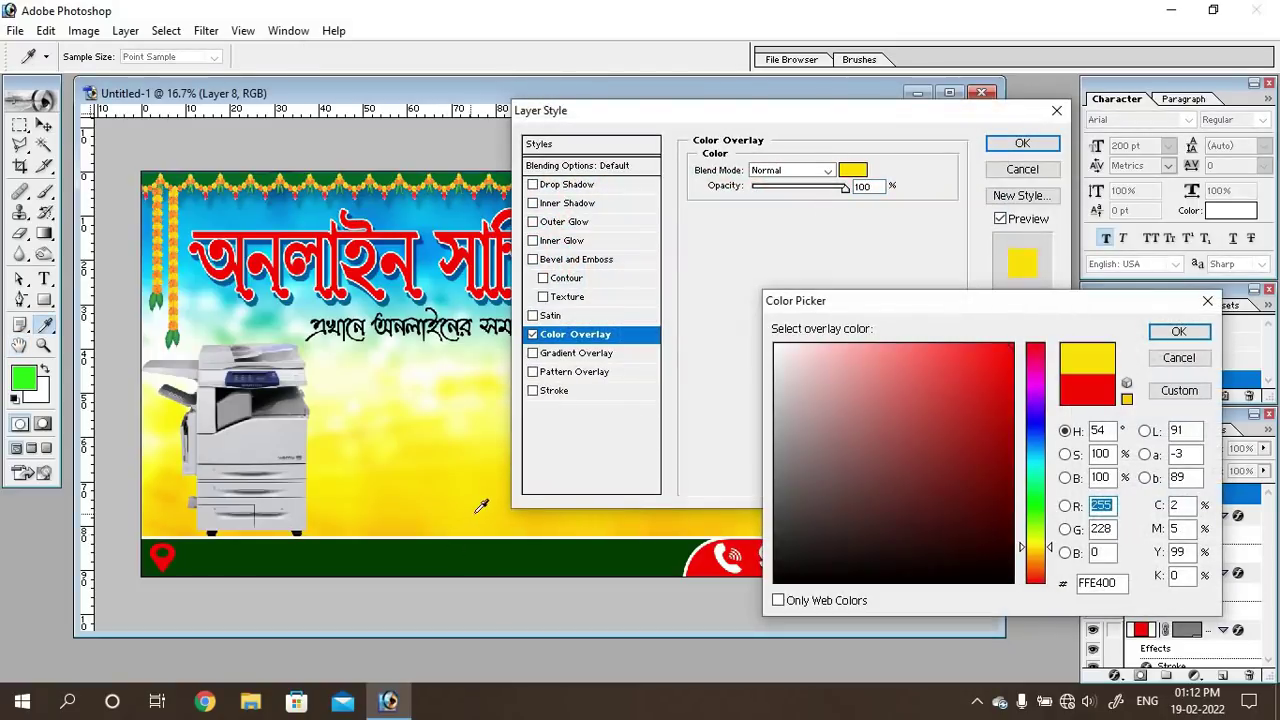
click(1179, 331)
click(1022, 143)
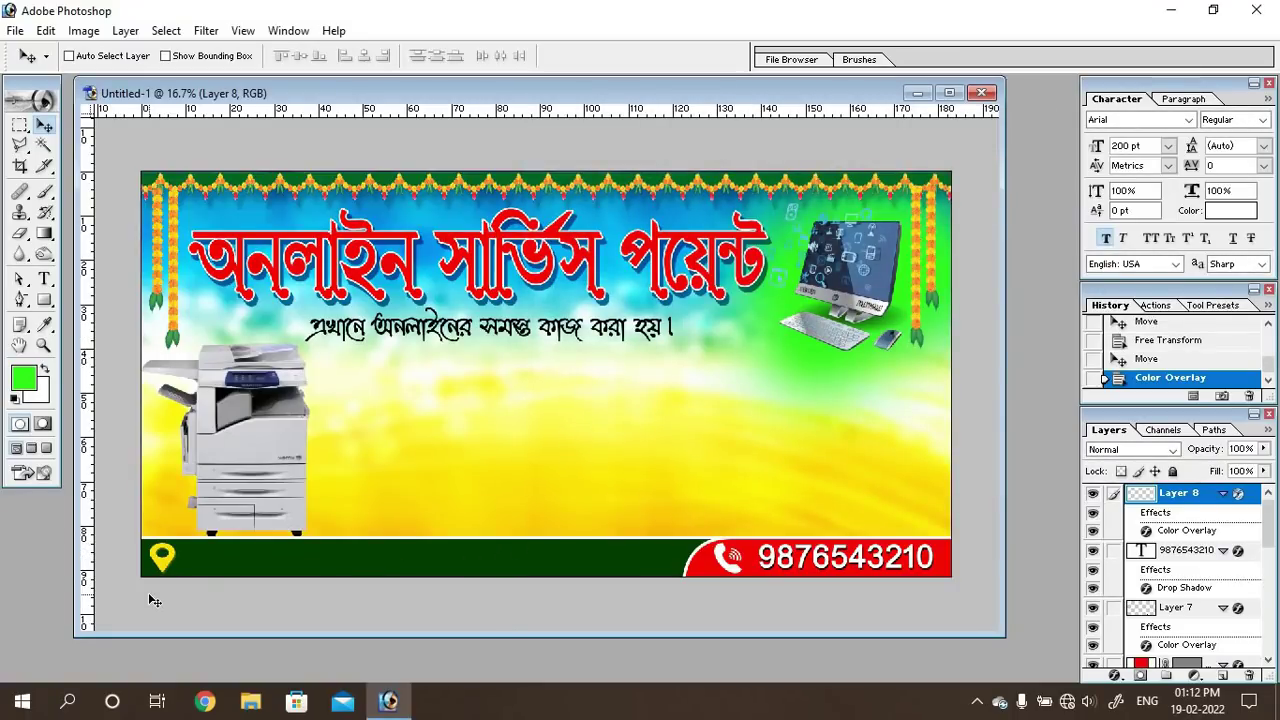
Narrow the yellow pin to about 86% width with Free Transform
key(ctrl+t)
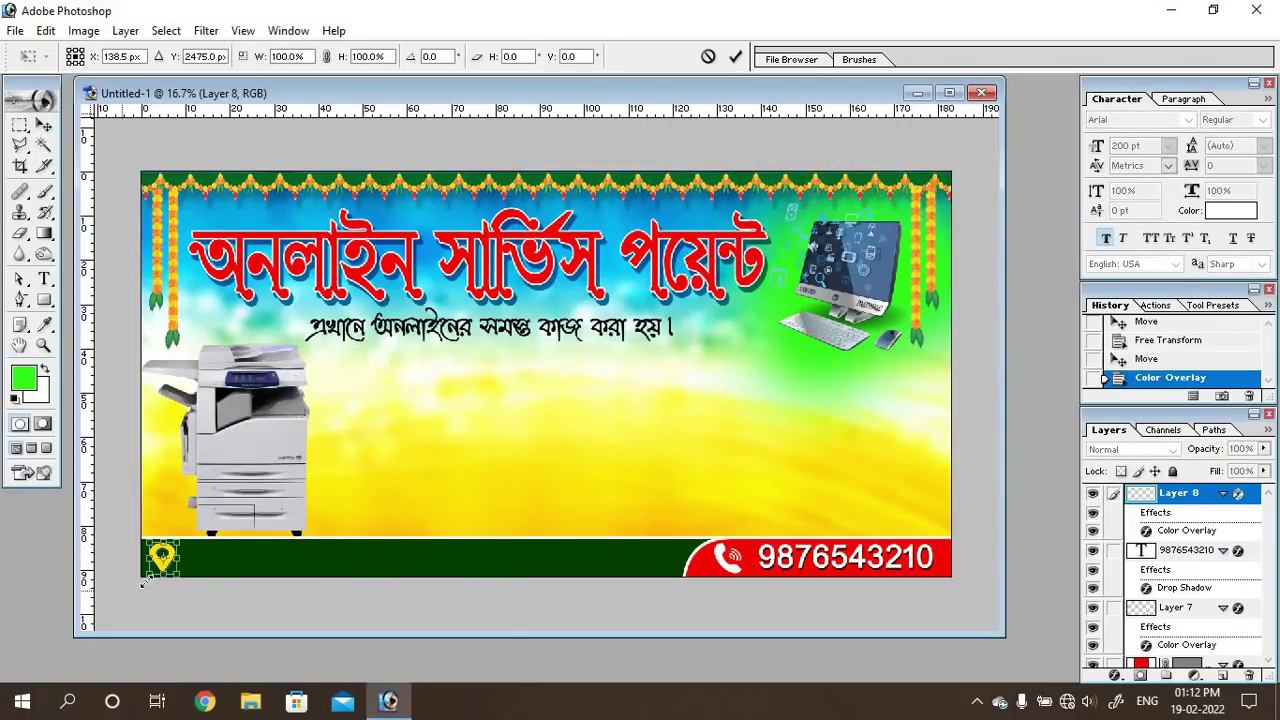
drag(147, 555, 151, 555)
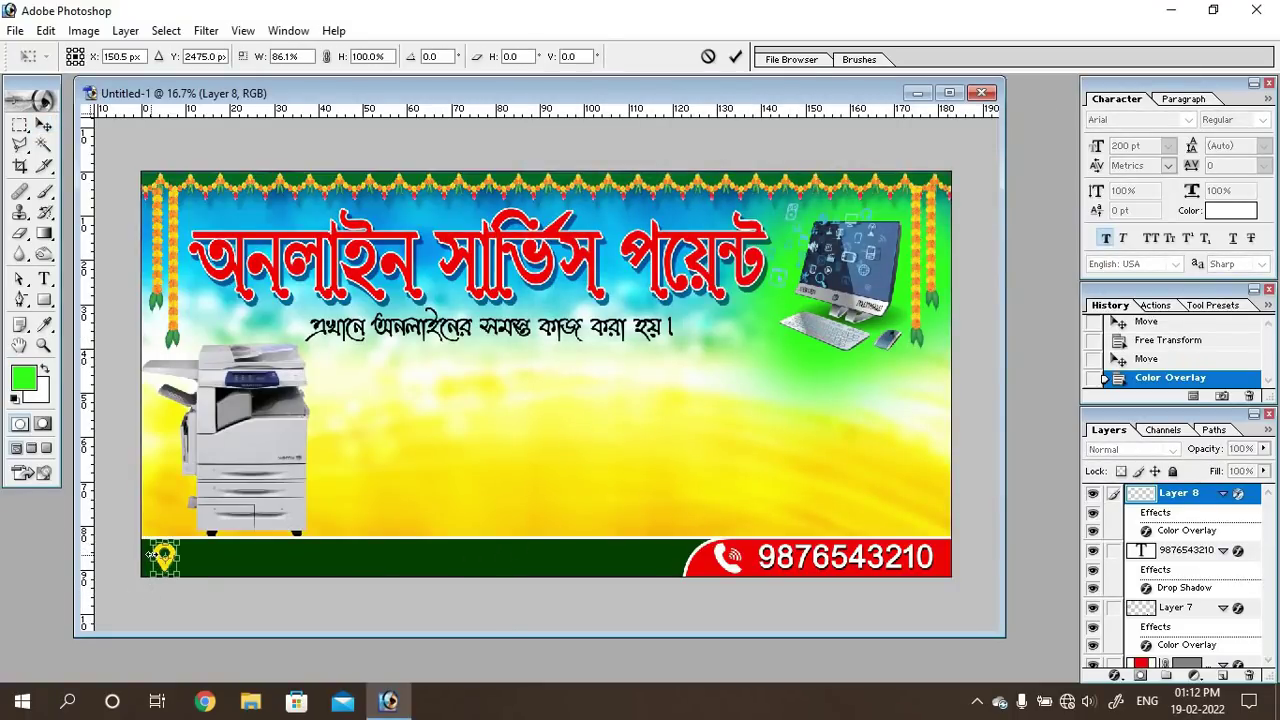
key(Return)
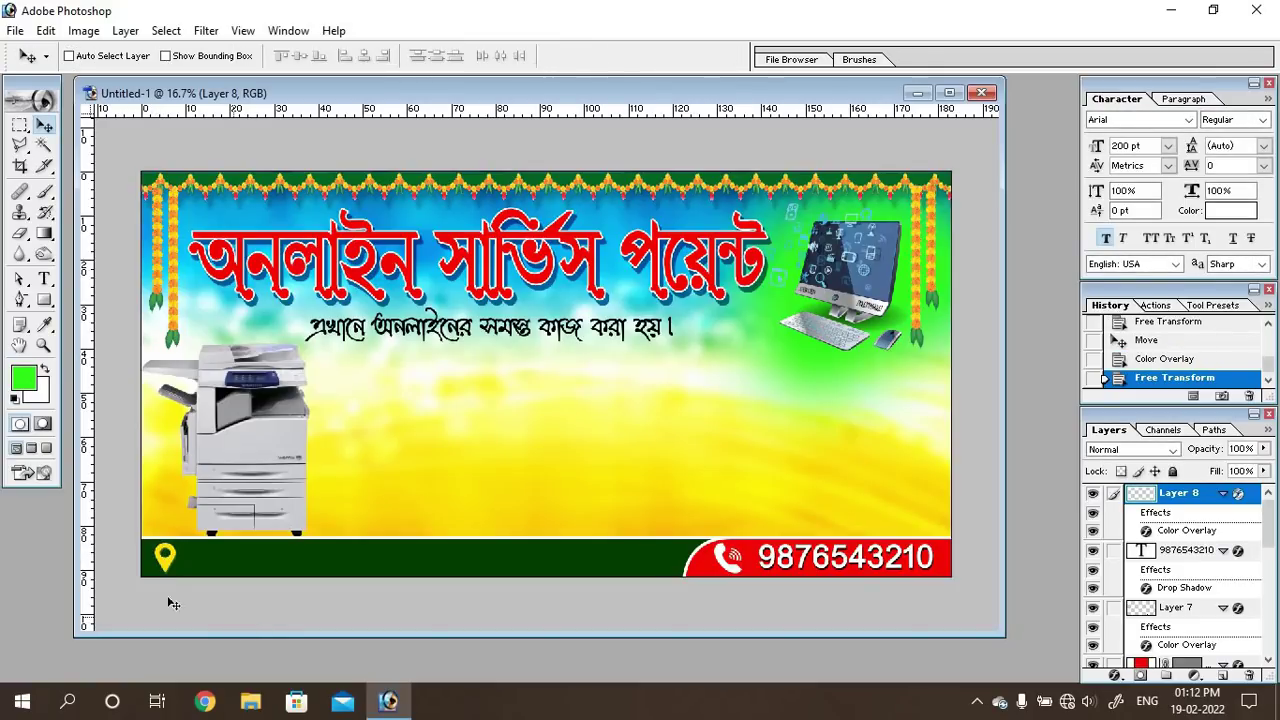
Start a new text layer on the banner using the DhonooMJ font
click(44, 279)
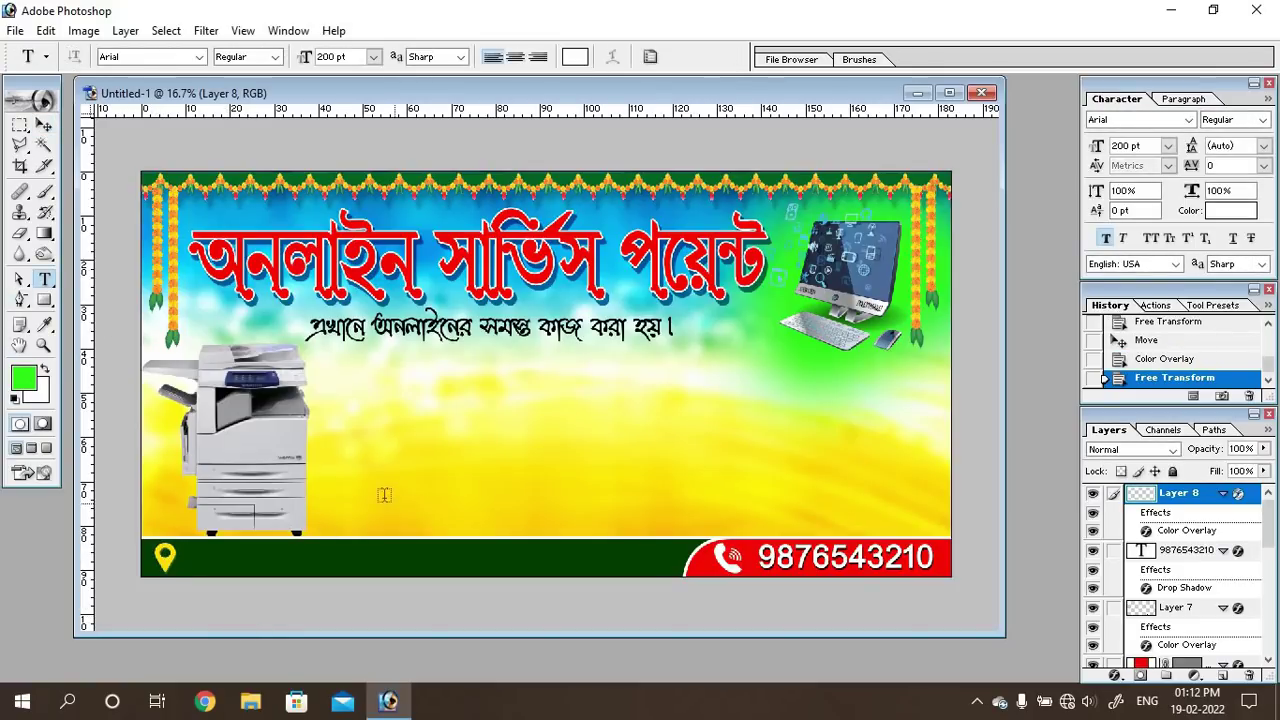
click(340, 498)
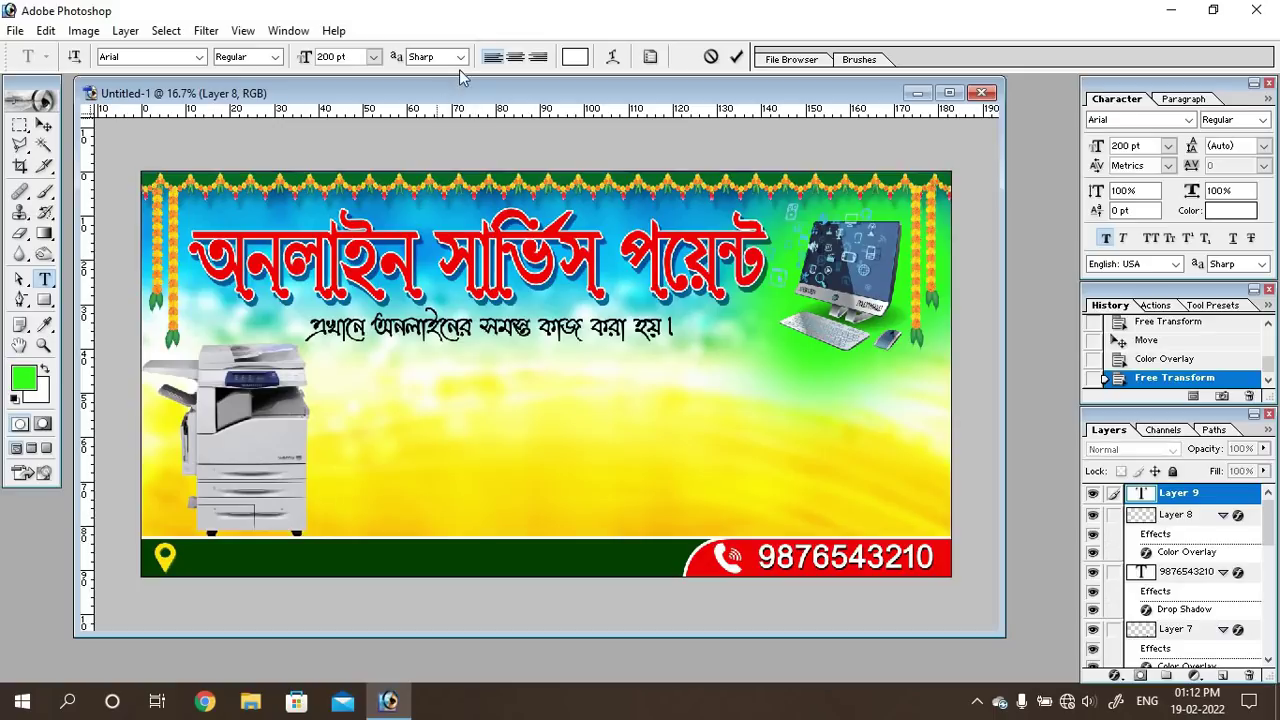
click(200, 57)
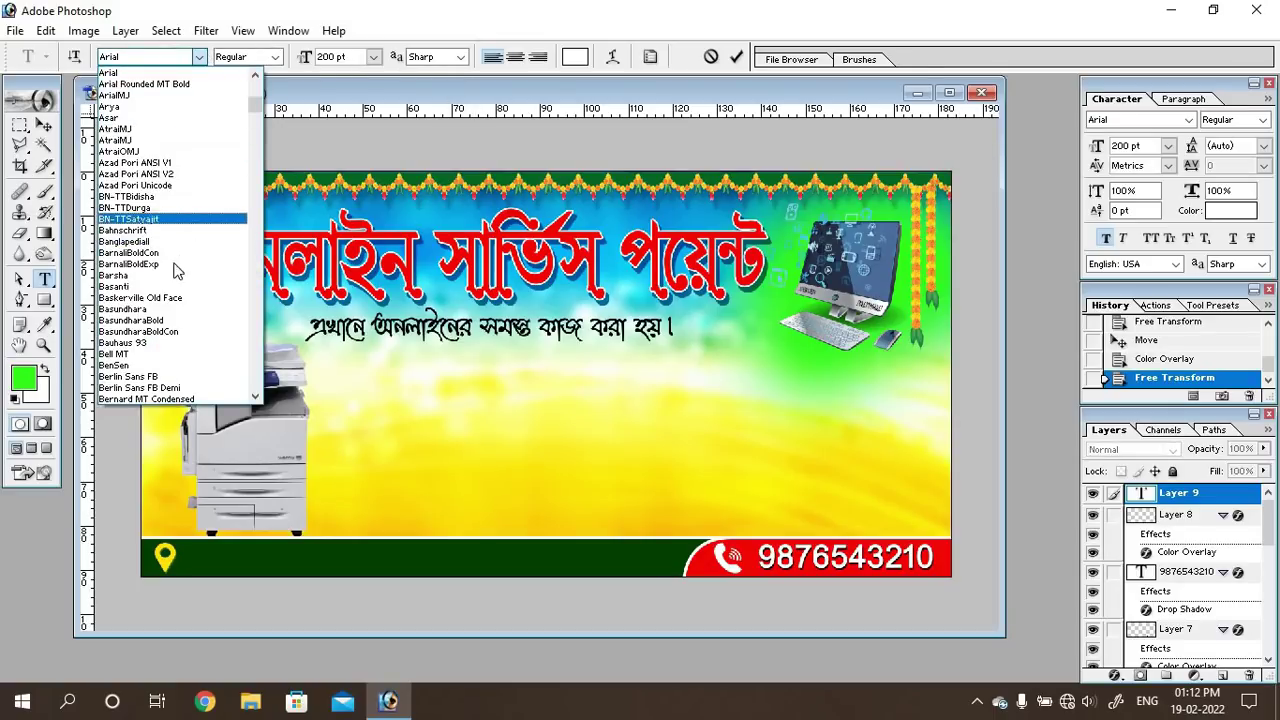
scroll(170, 270, down, 5)
scroll(165, 315, down, 6)
scroll(163, 316, down, 2)
scroll(163, 316, down, 2)
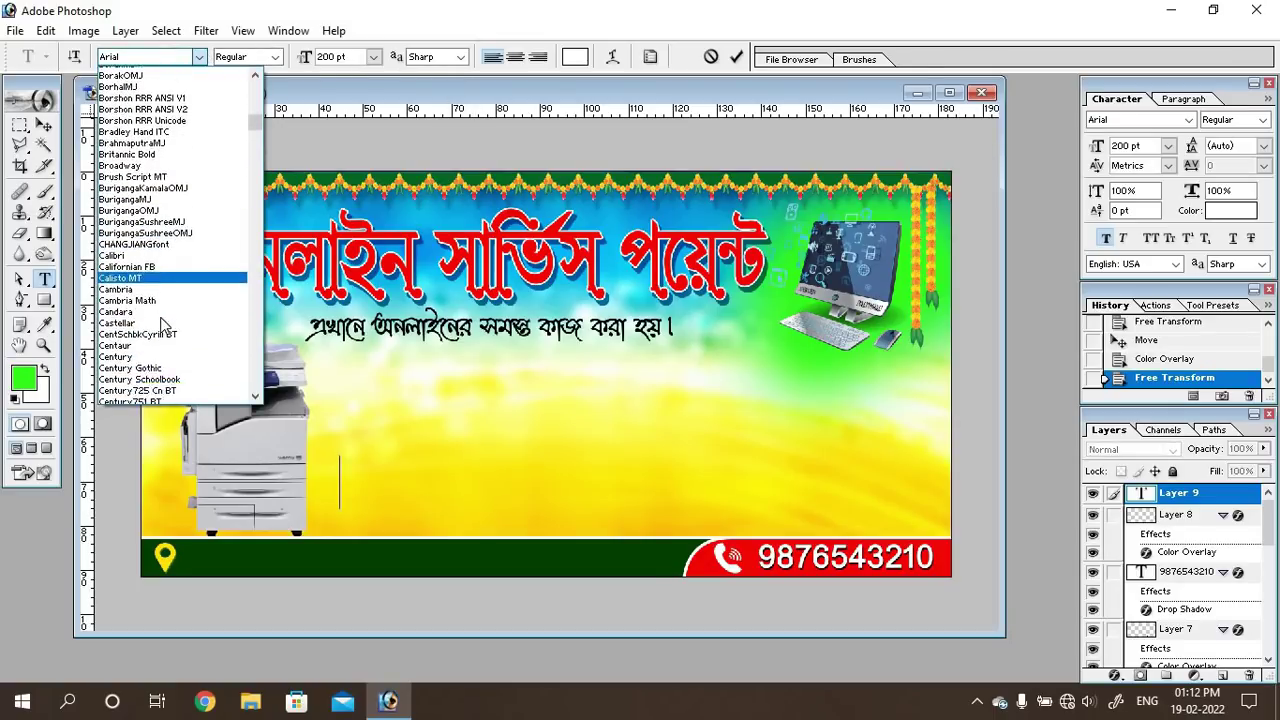
scroll(163, 318, down, 2)
scroll(163, 322, down, 2)
scroll(163, 323, down, 2)
scroll(160, 330, down, 2)
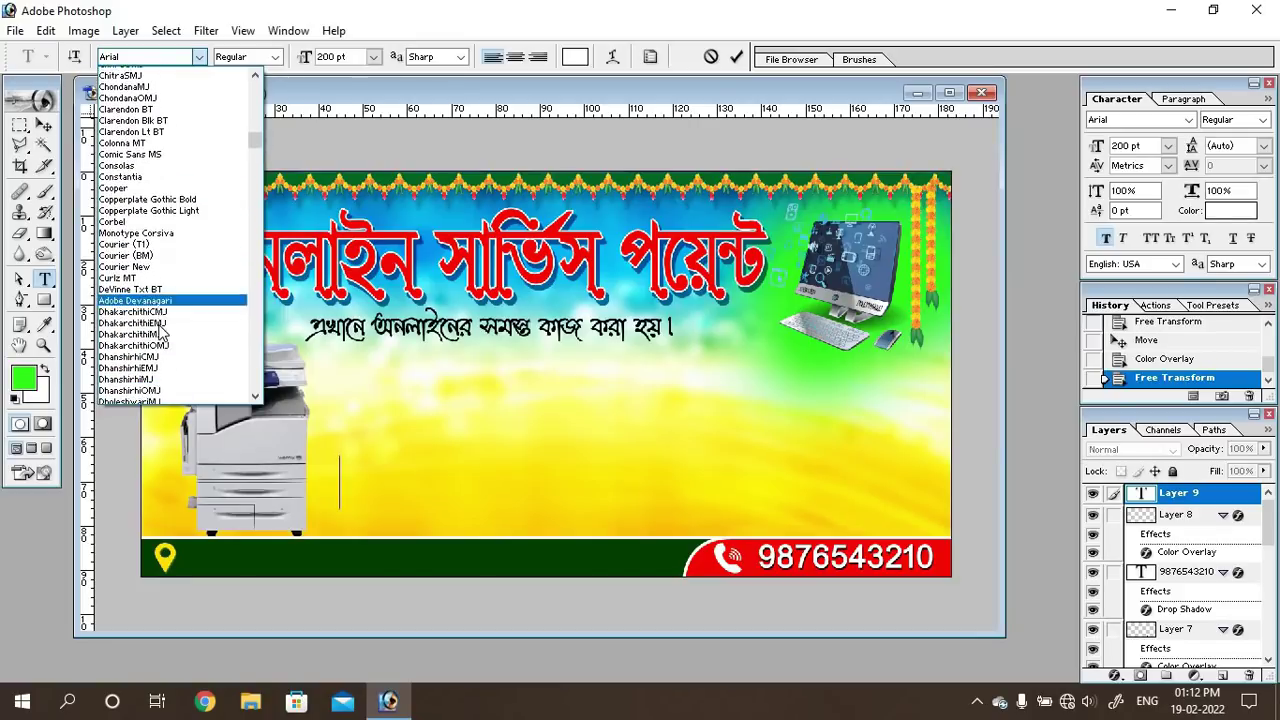
scroll(157, 345, down, 3)
scroll(153, 358, down, 2)
scroll(152, 358, down, 1)
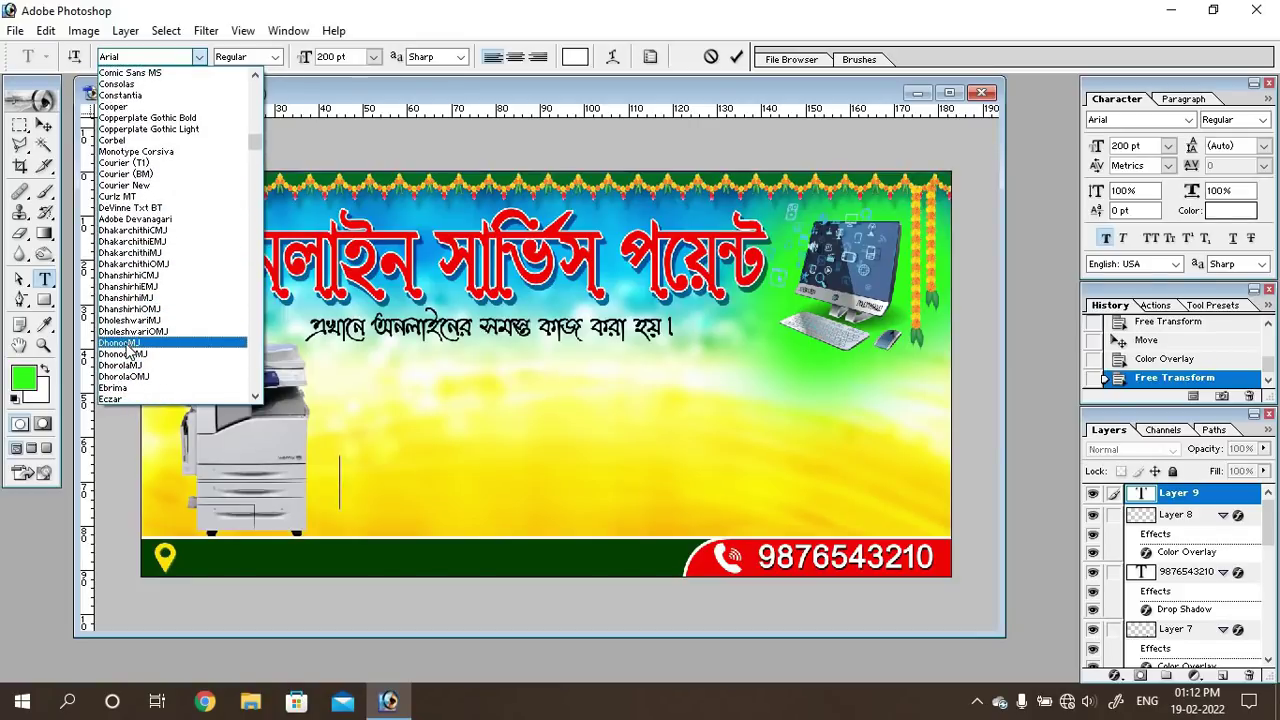
click(148, 343)
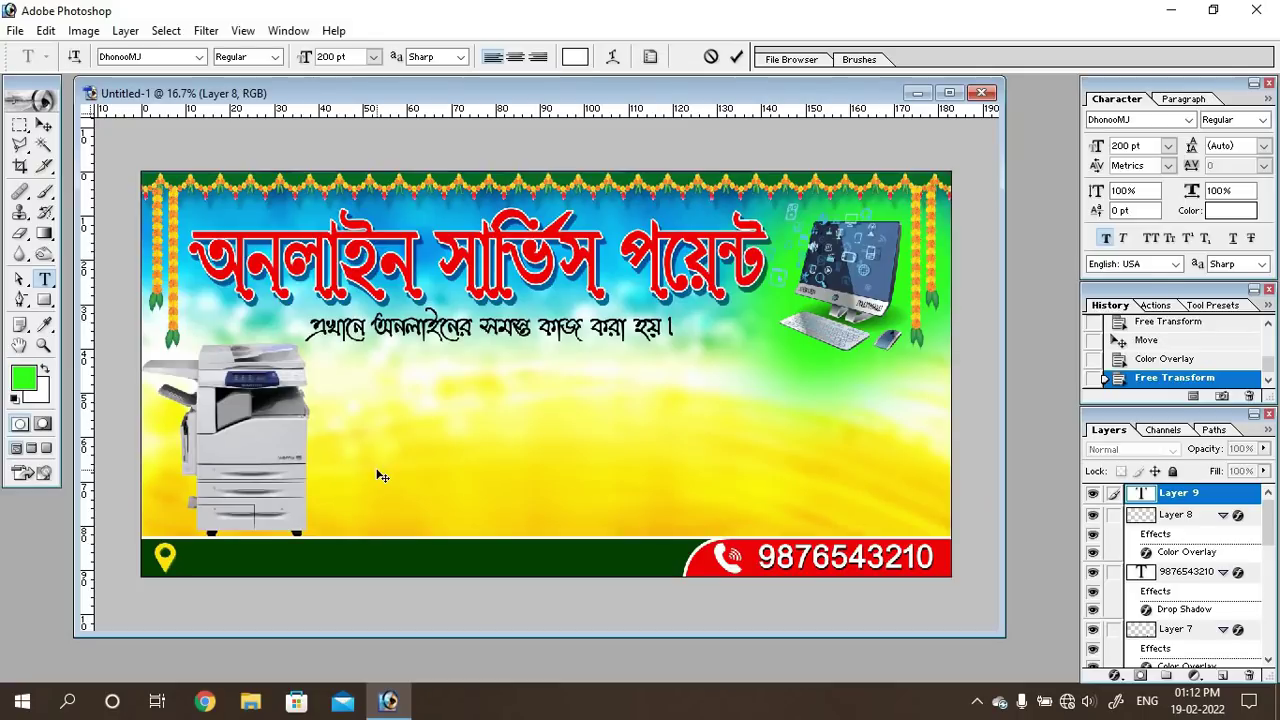
Type the shop's Bengali postal address with PIN code and place it beside the pin on the green bar
text(lal)
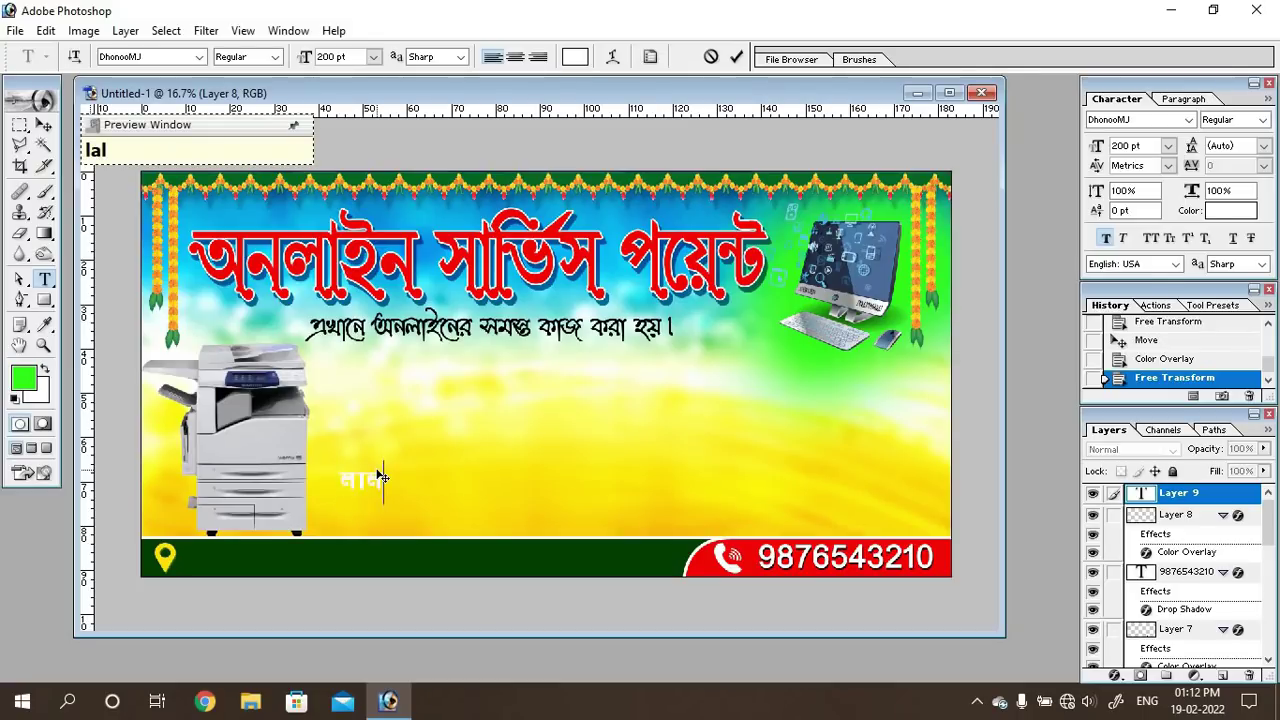
text(pur )
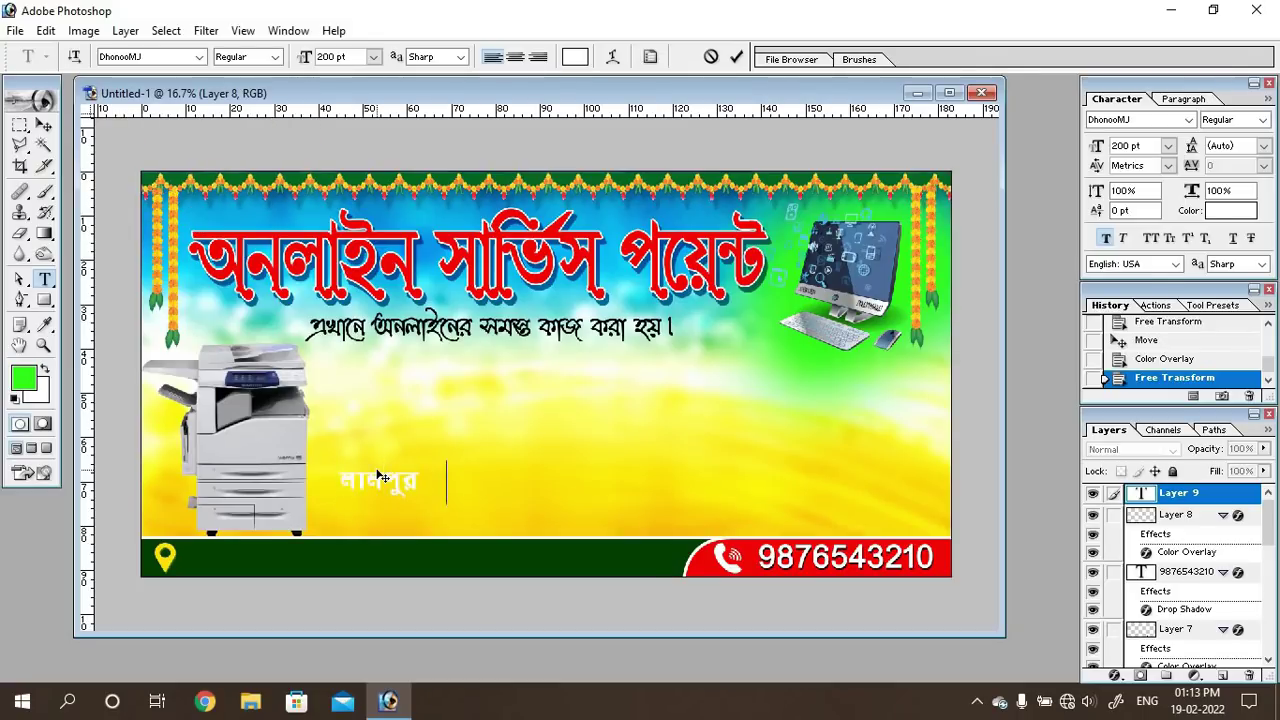
text(dhuli)
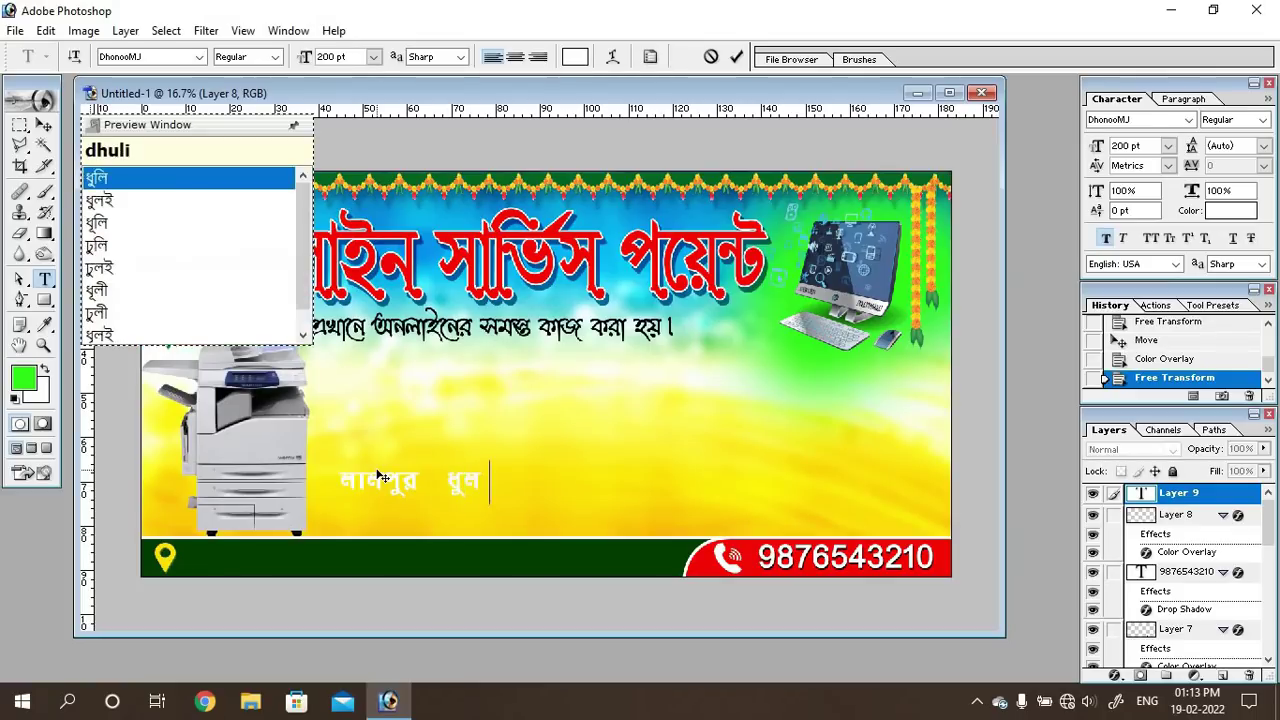
text(yan )
text(m)
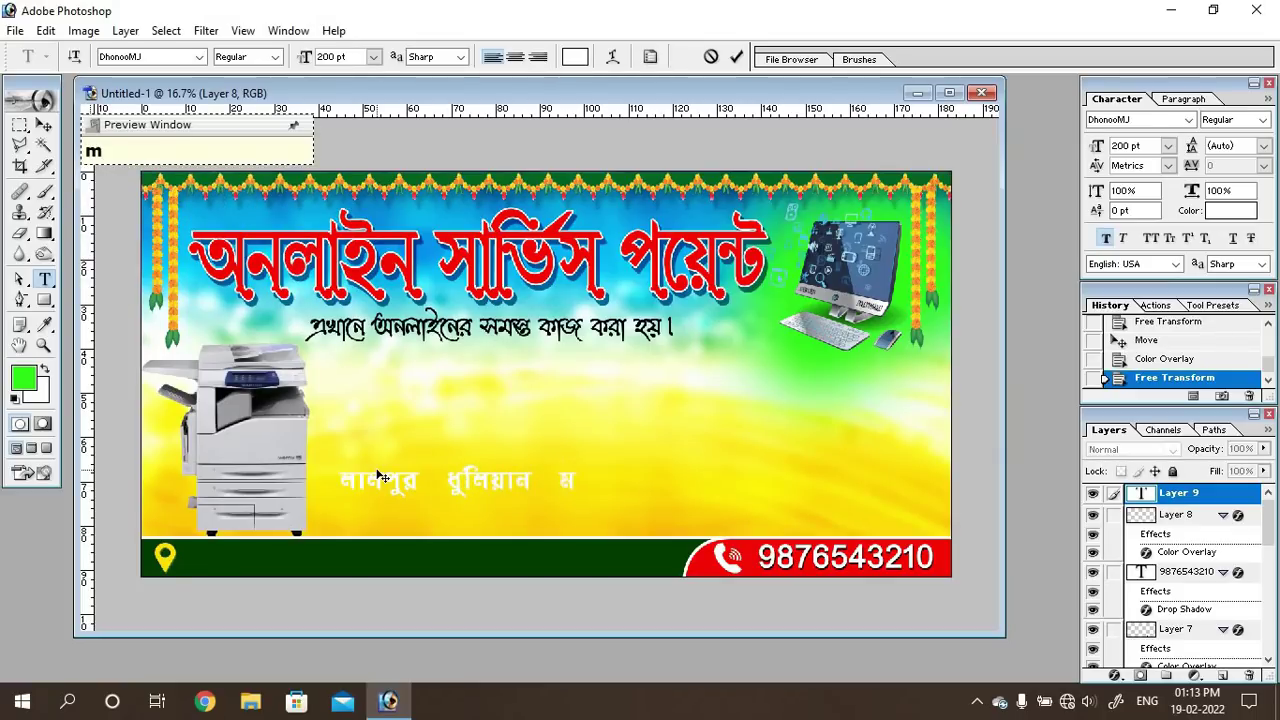
text(urshid)
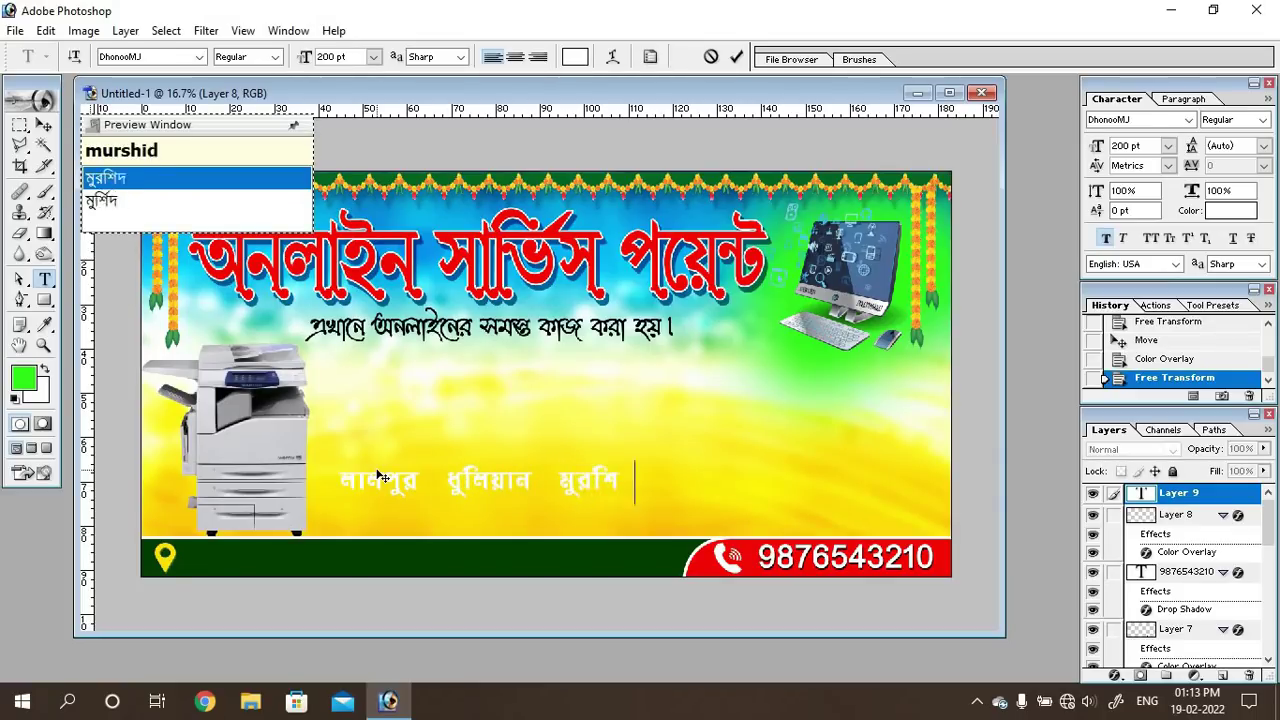
text(abad)
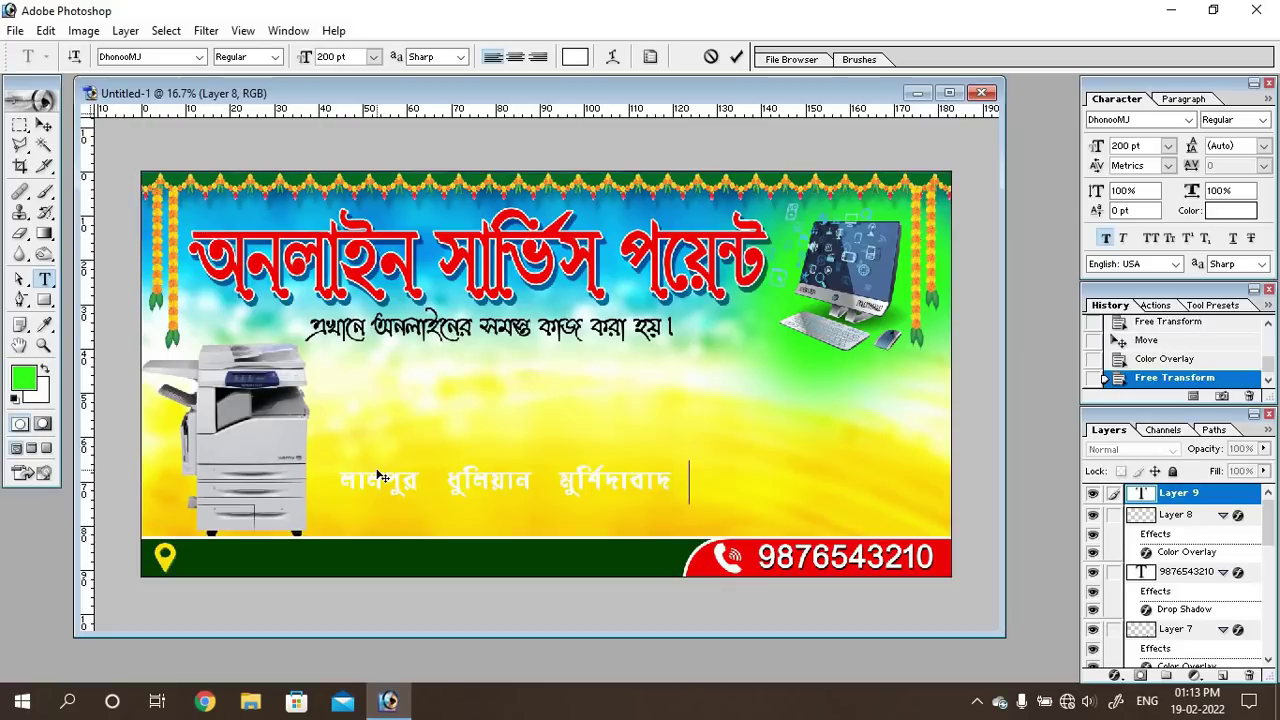
text( 74)
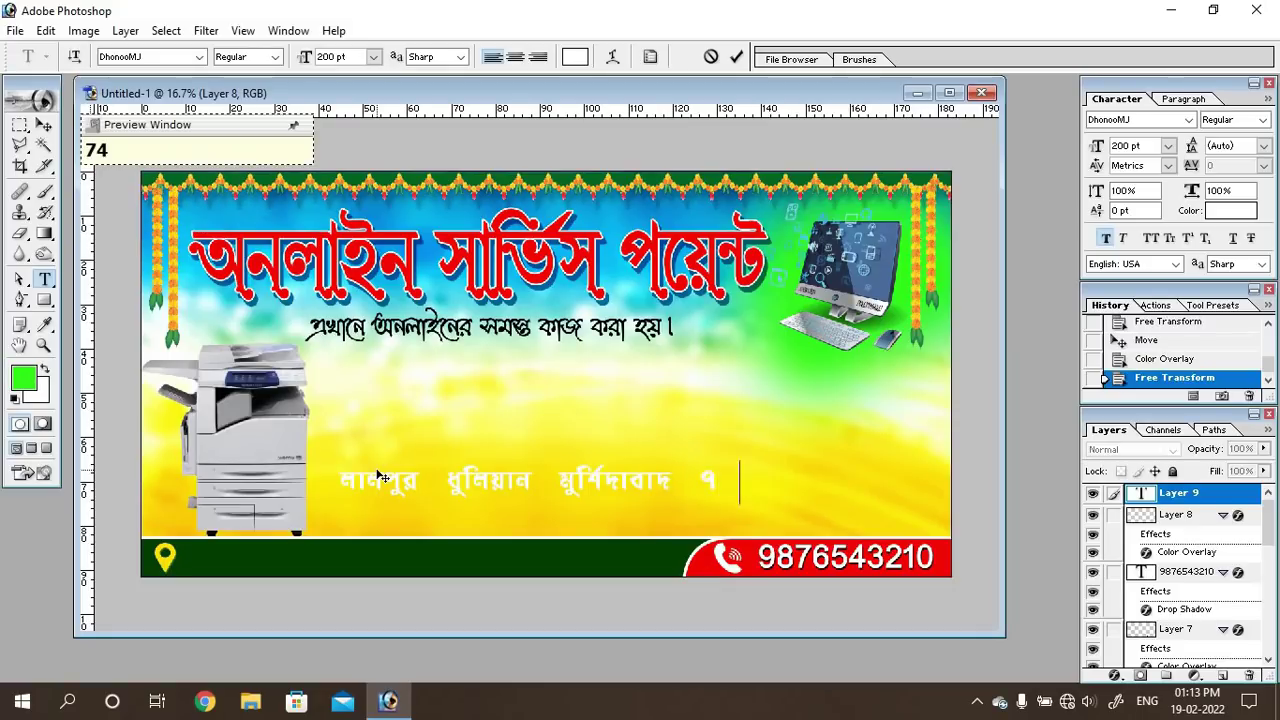
text(2202)
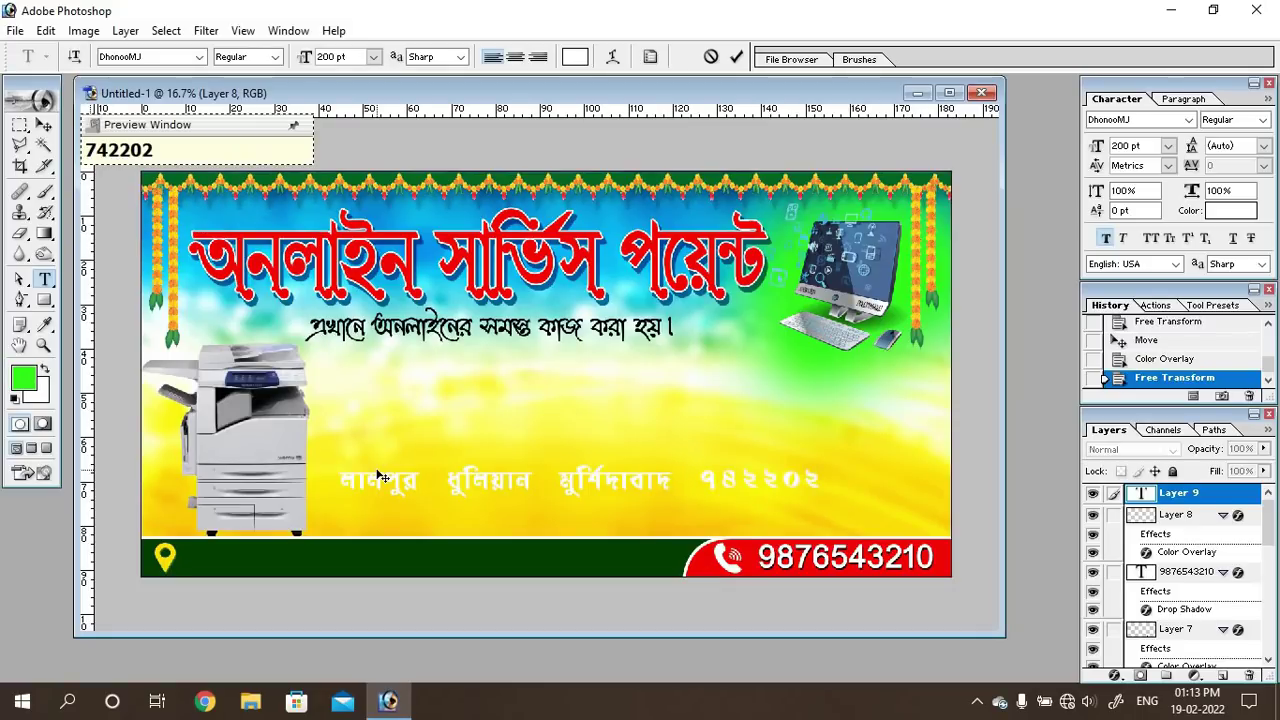
drag(368, 432, 228, 507)
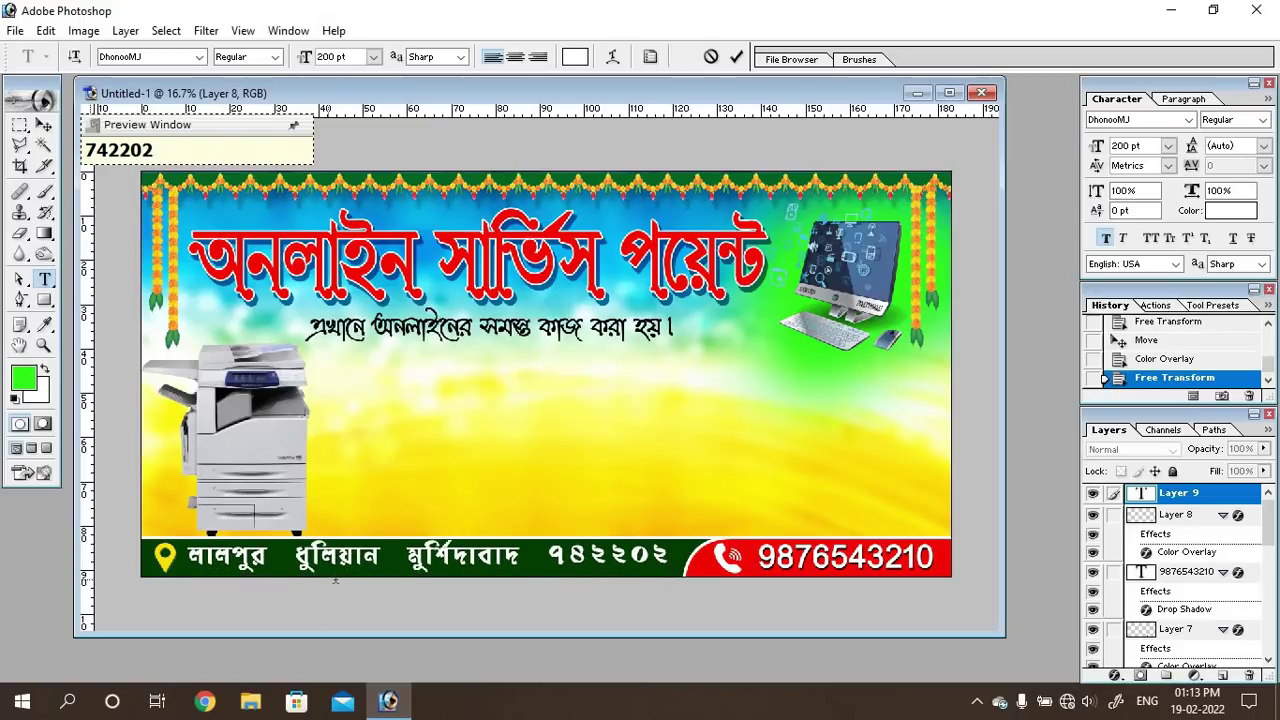
click(44, 124)
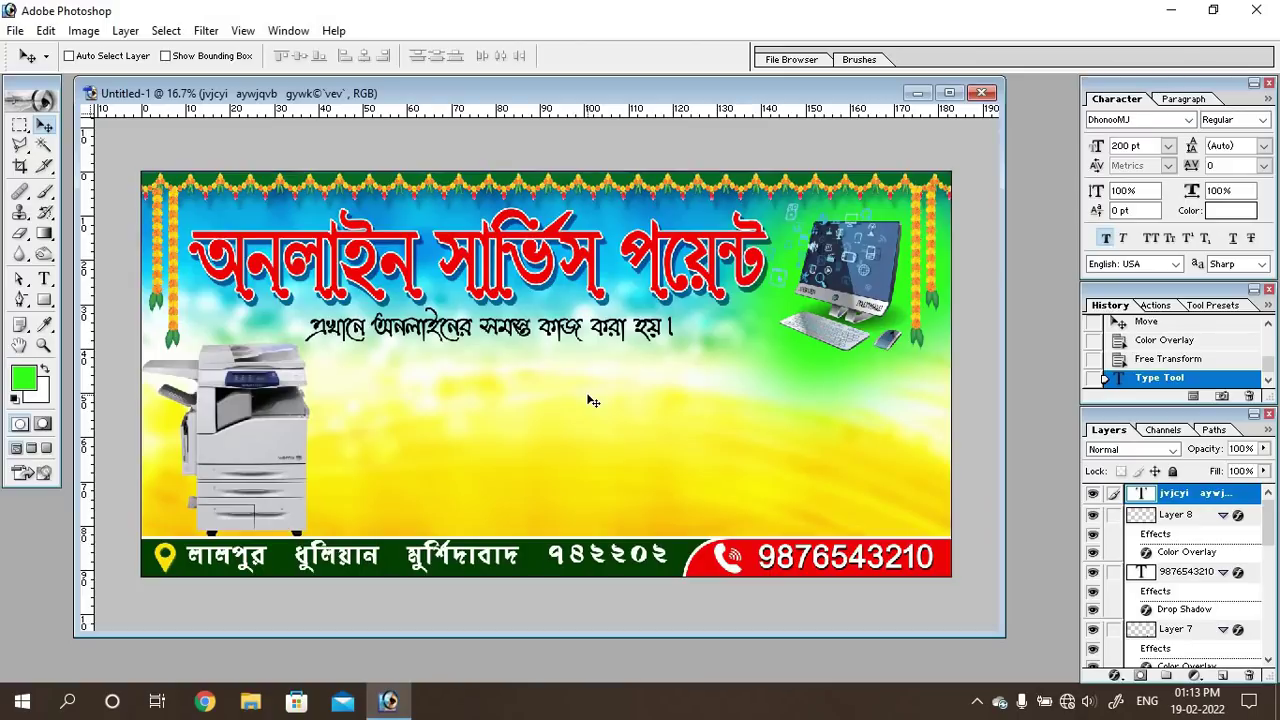
Nudge the address right and add a drop shadow: 92% opacity, 22% spread, 10 px distance
key(Right)
key(Right)
key(Right)
key(Right)
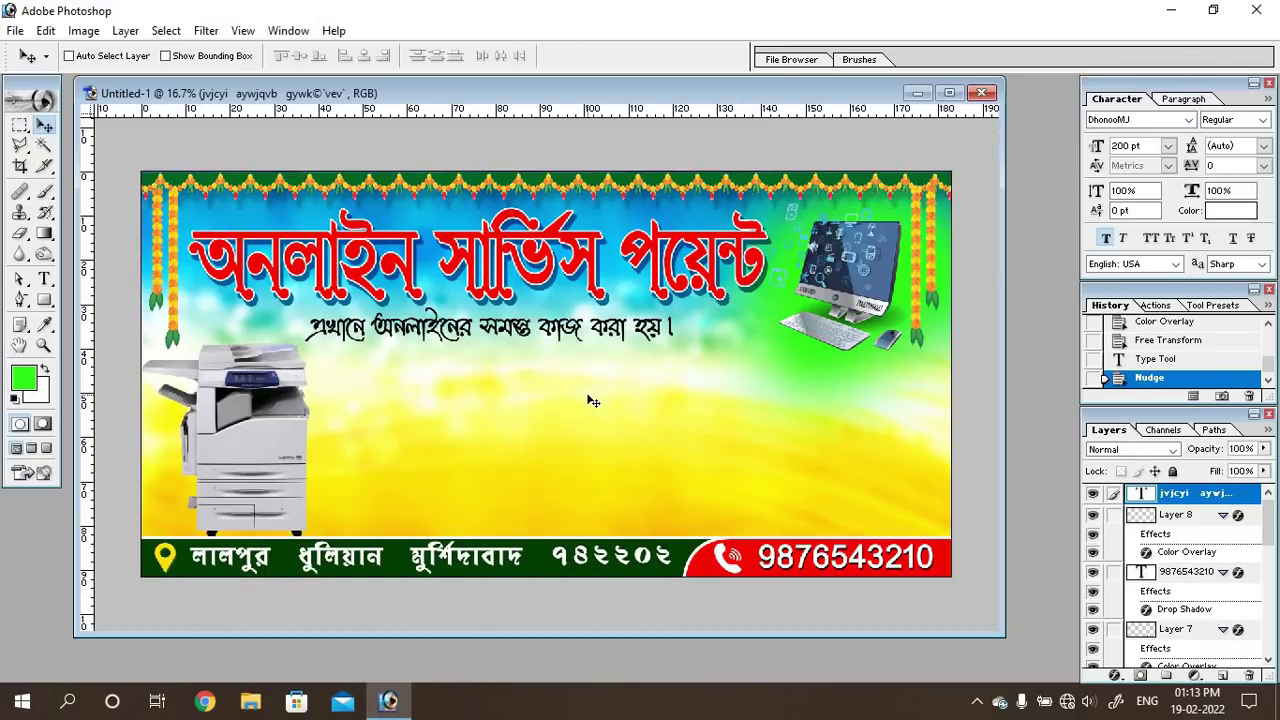
click(1115, 675)
click(1168, 470)
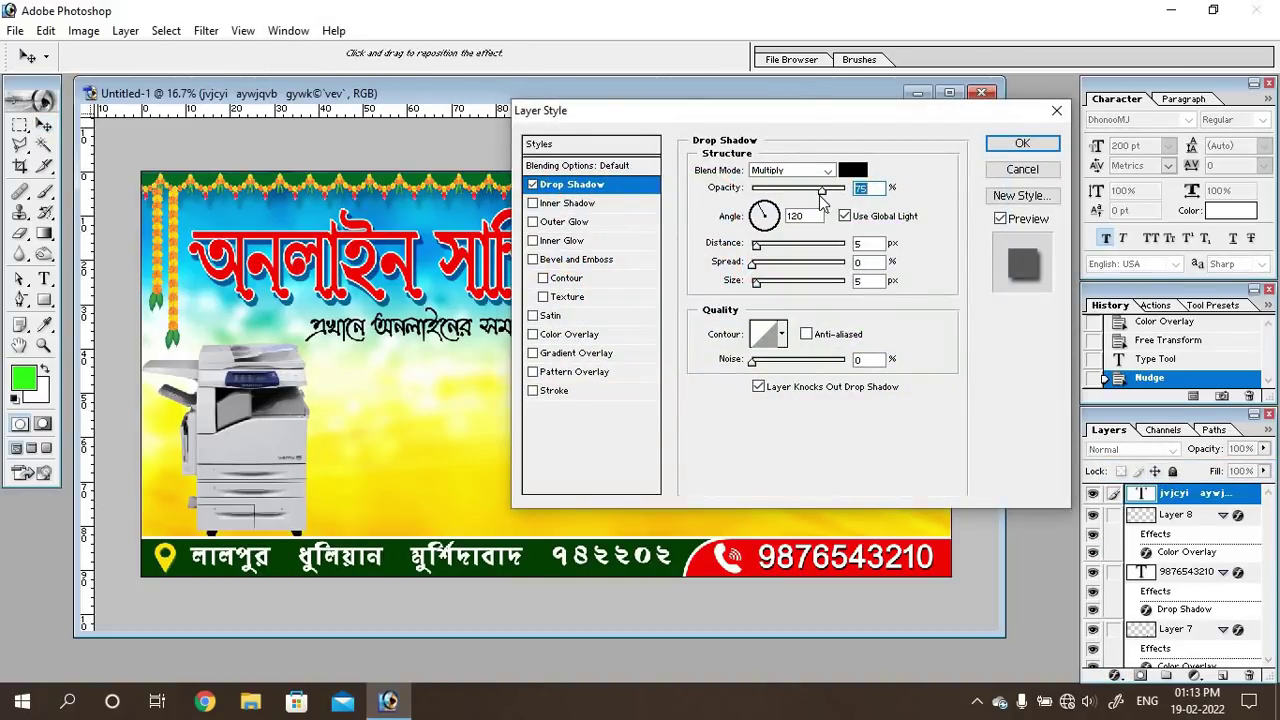
drag(822, 190, 840, 200)
drag(756, 265, 765, 267)
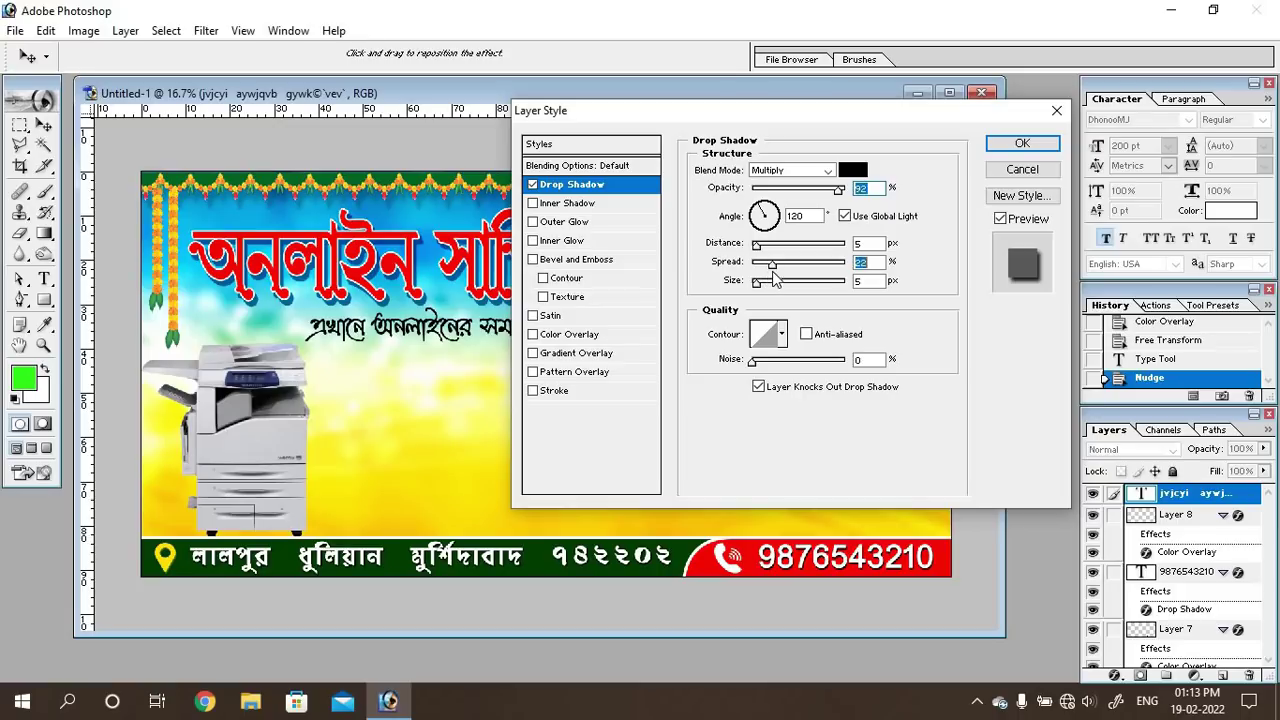
drag(757, 246, 760, 250)
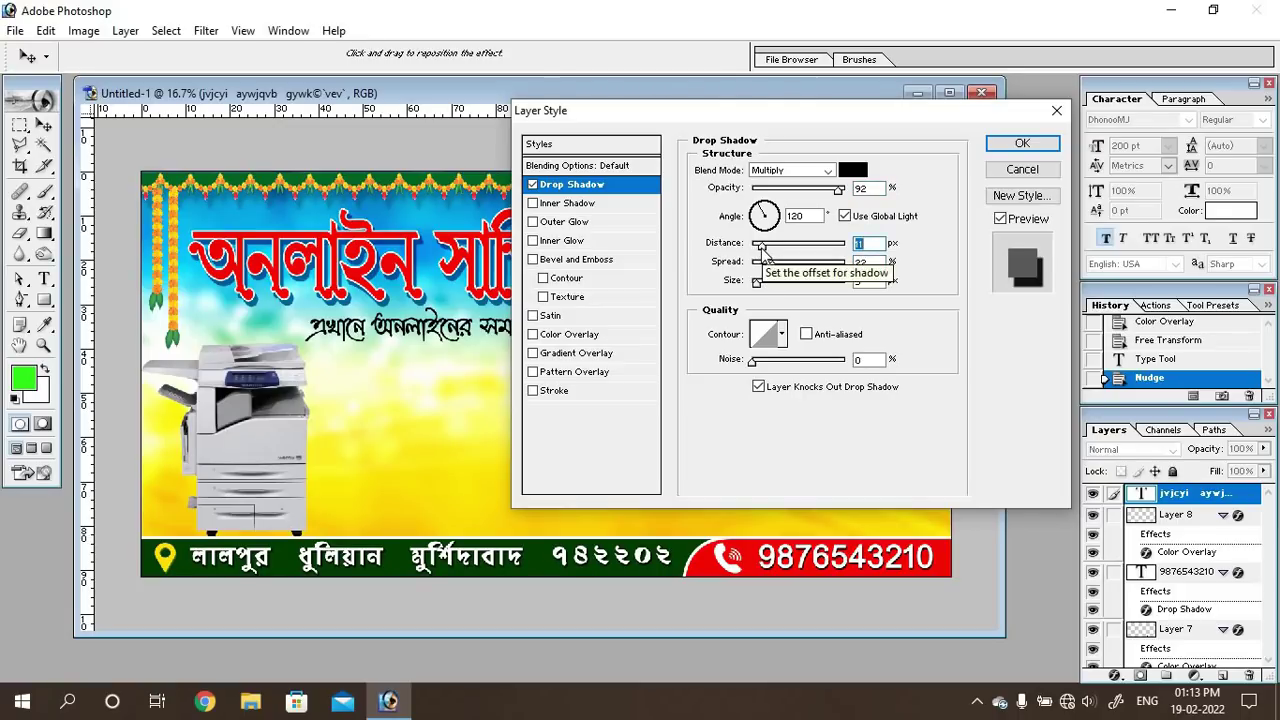
drag(764, 250, 762, 250)
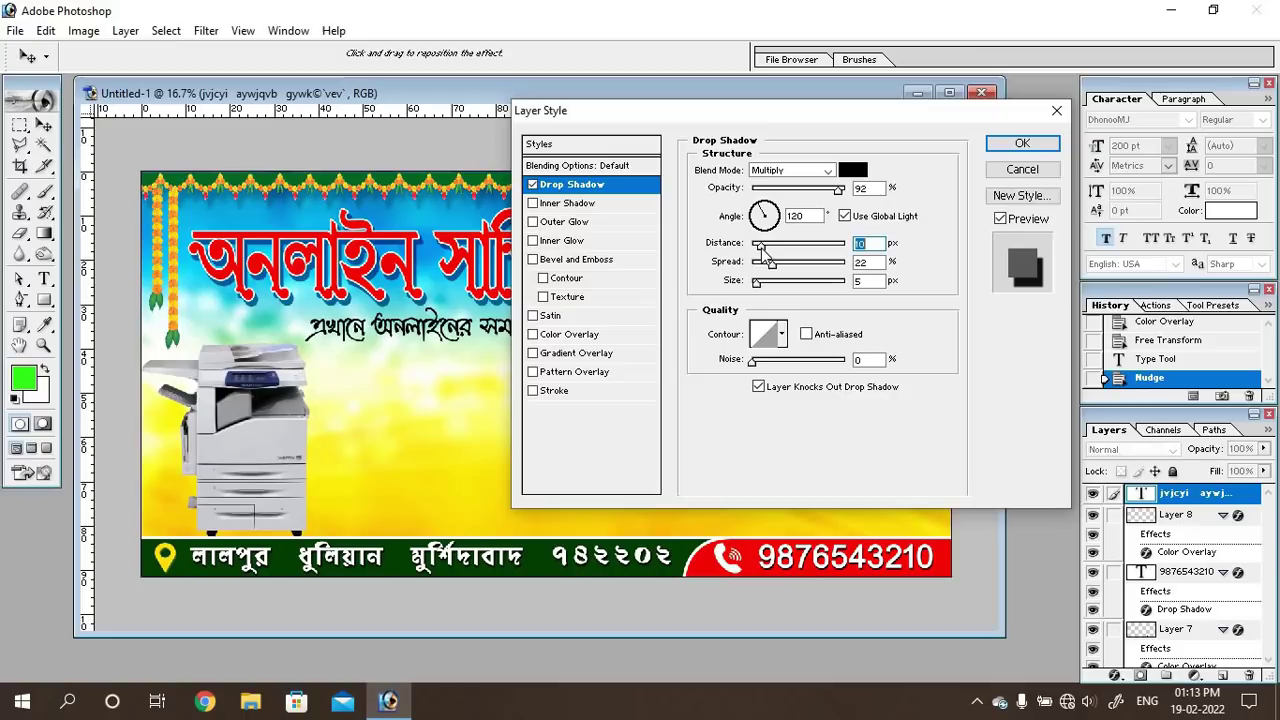
click(1022, 143)
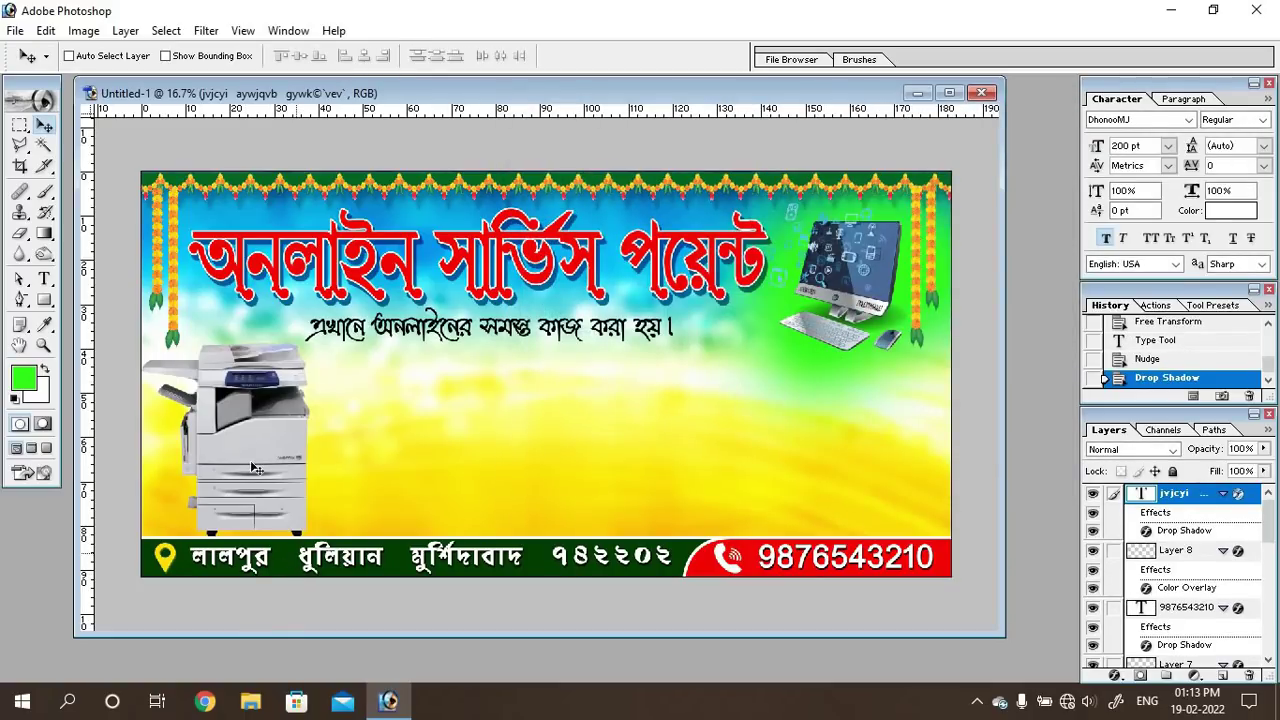
click(44, 300)
Select the small flower custom shape and set a pale yellow foreground colour sampled from the banner
click(297, 56)
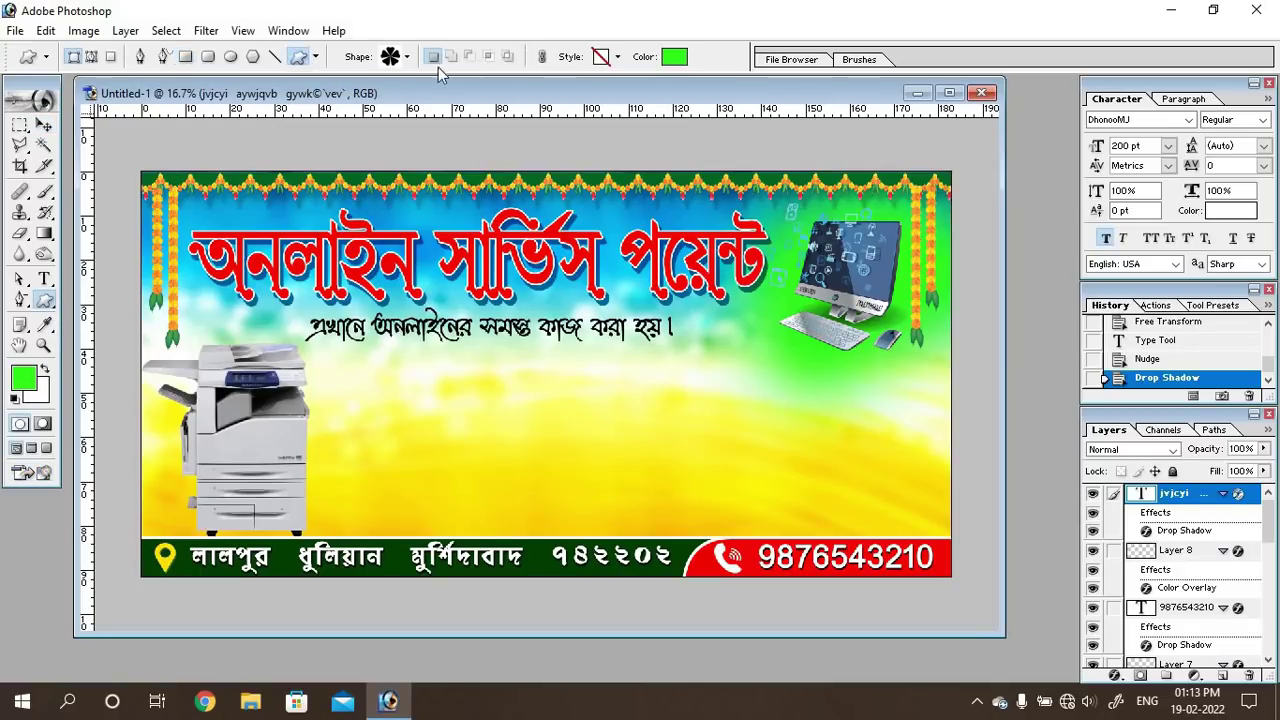
click(407, 57)
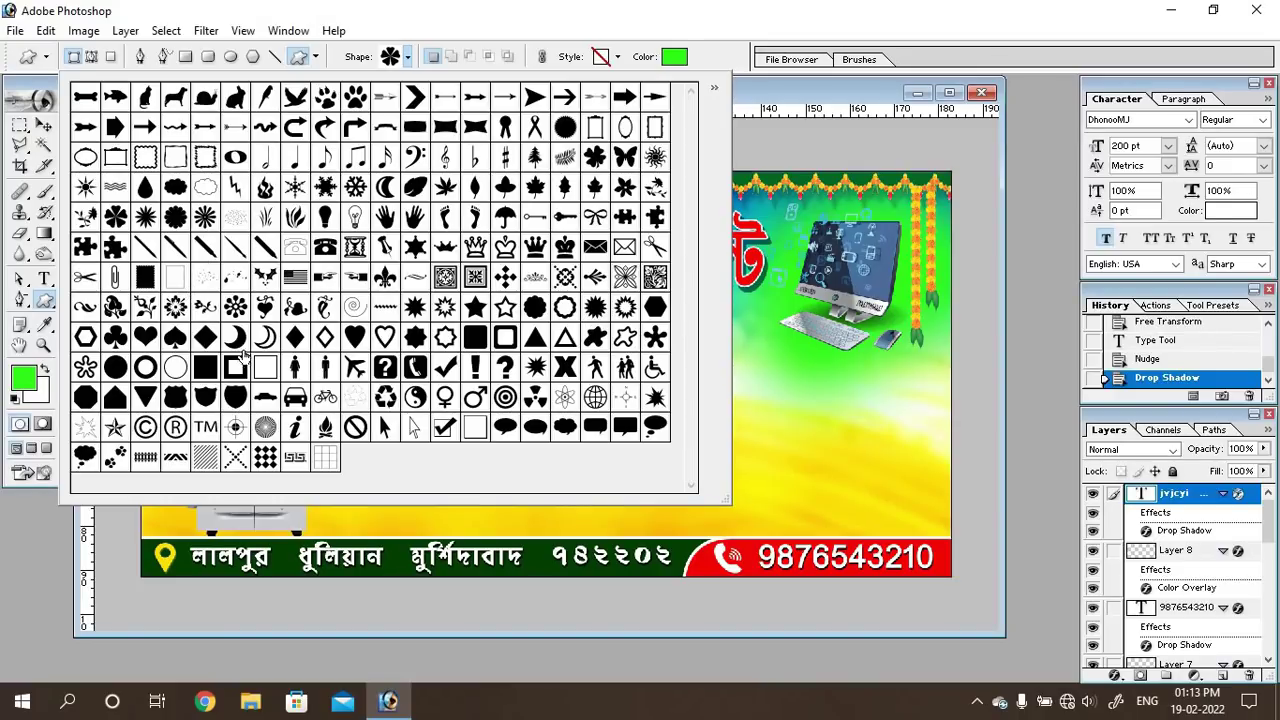
click(236, 308)
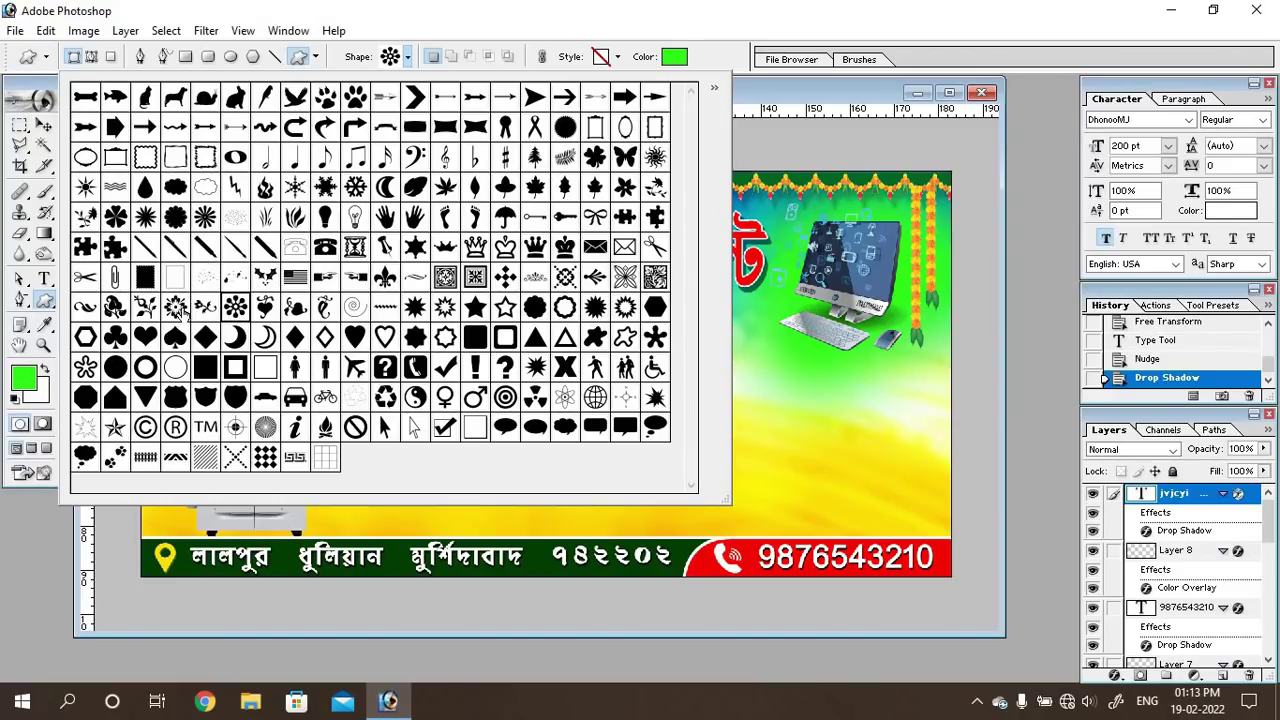
click(415, 606)
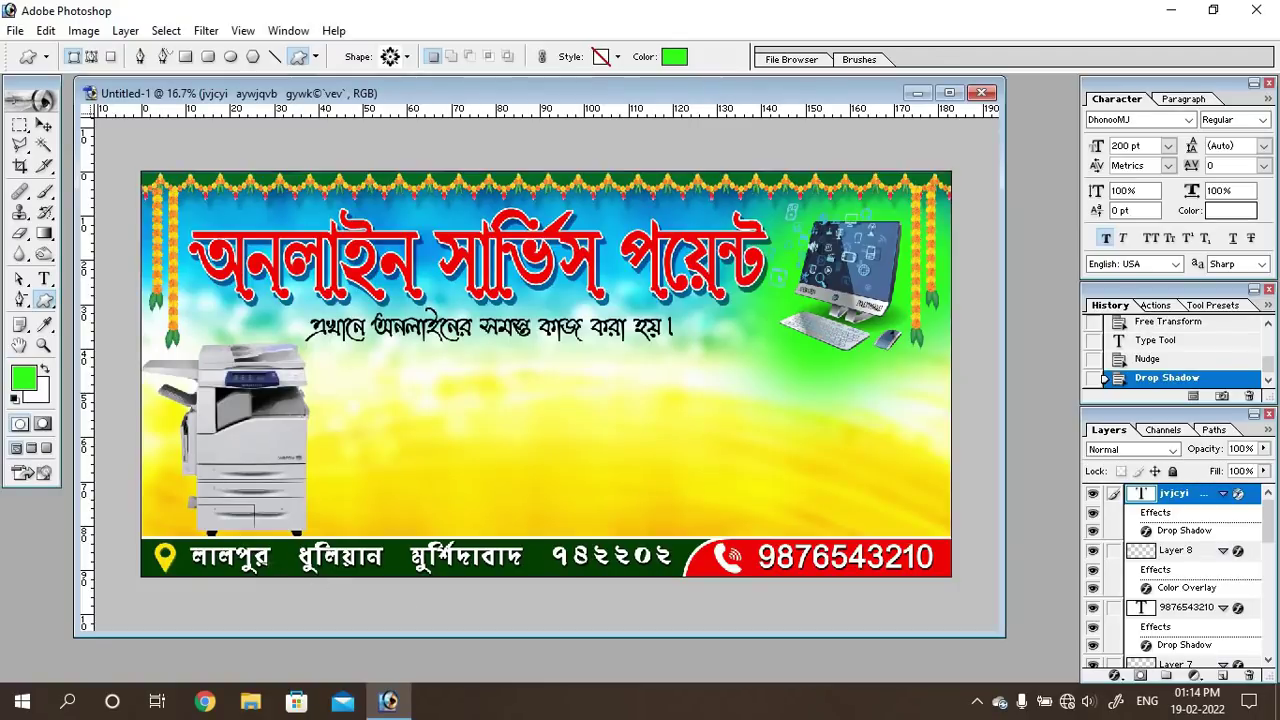
click(24, 376)
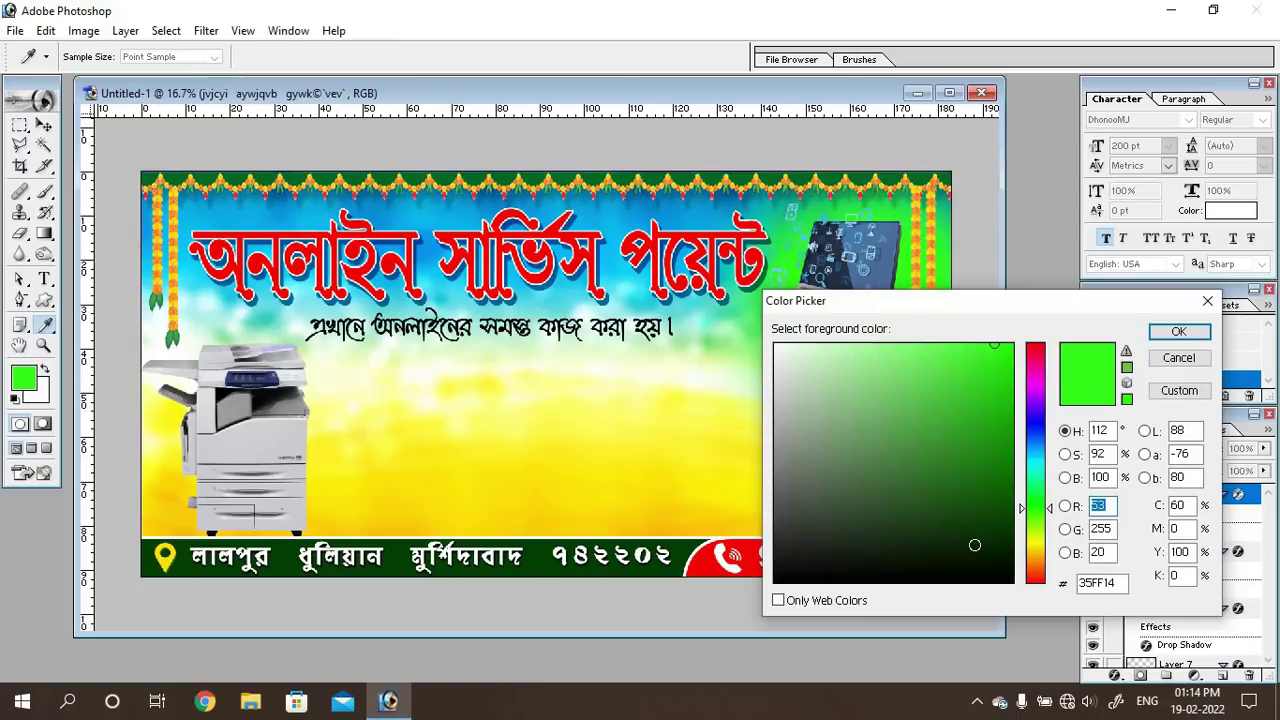
click(685, 373)
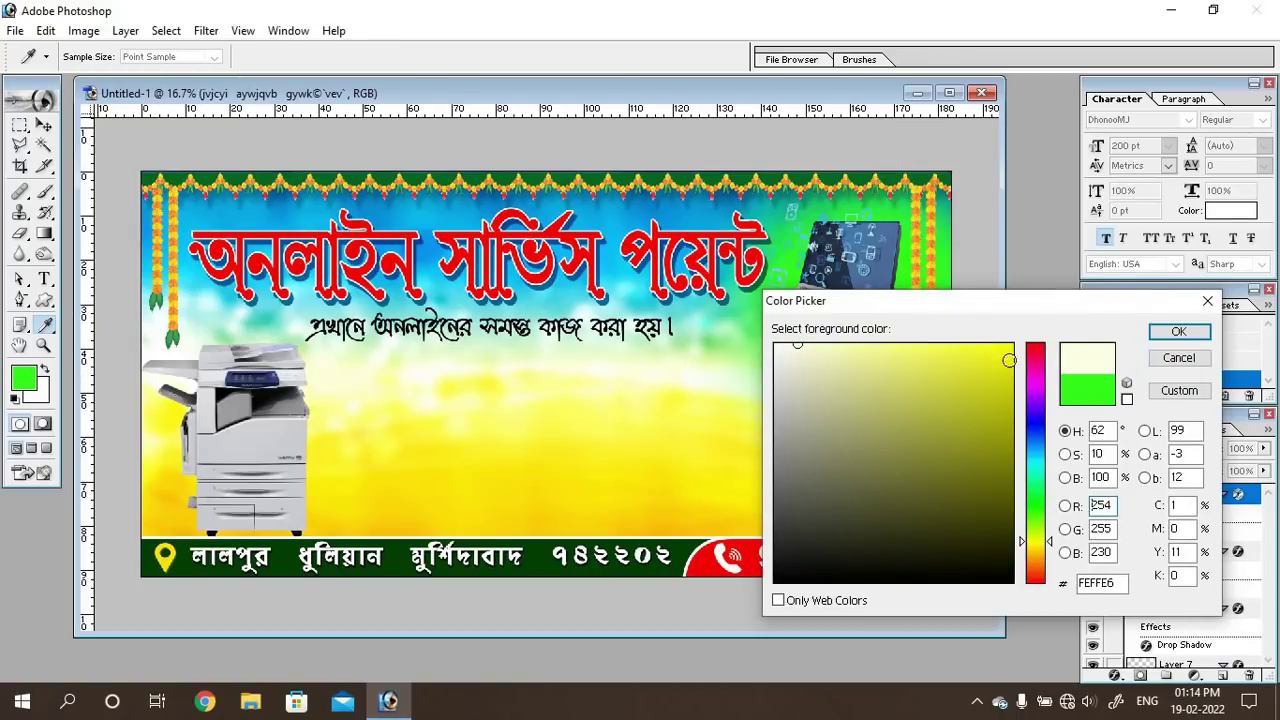
click(1179, 331)
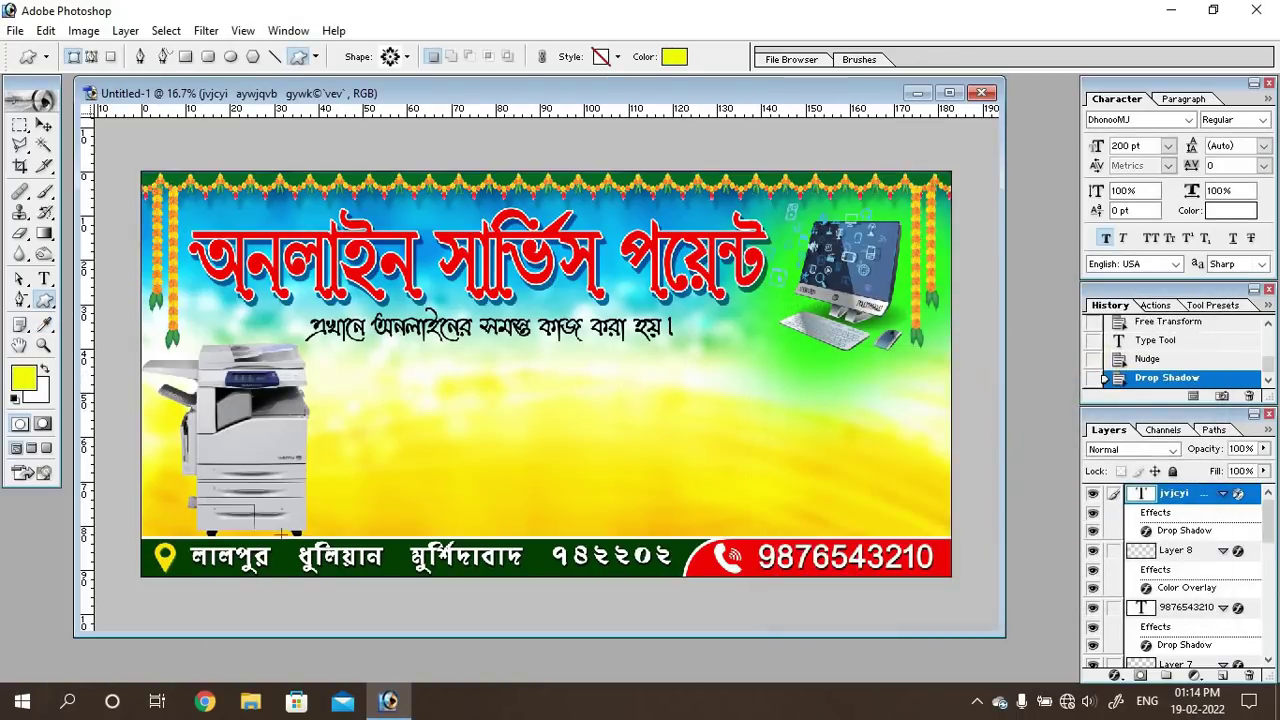
Draw a yellow flower between the address words and place two more copies as dividers
drag(275, 546, 296, 566)
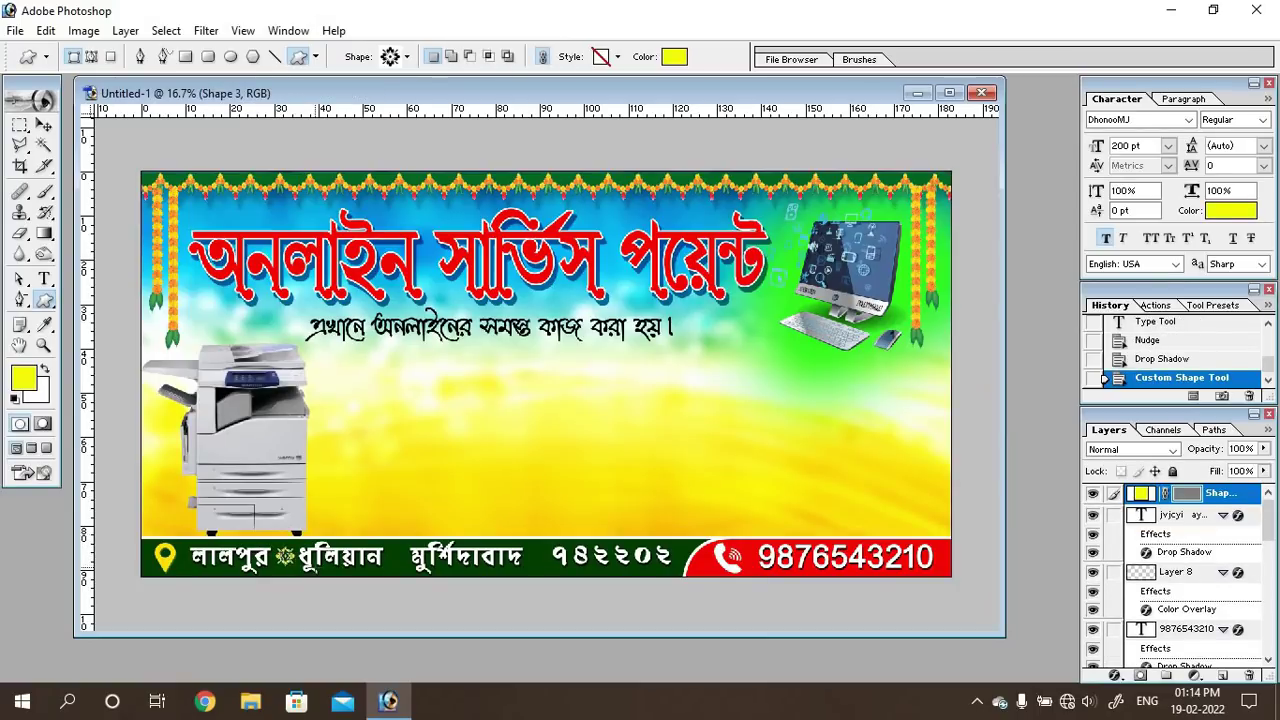
key(Return)
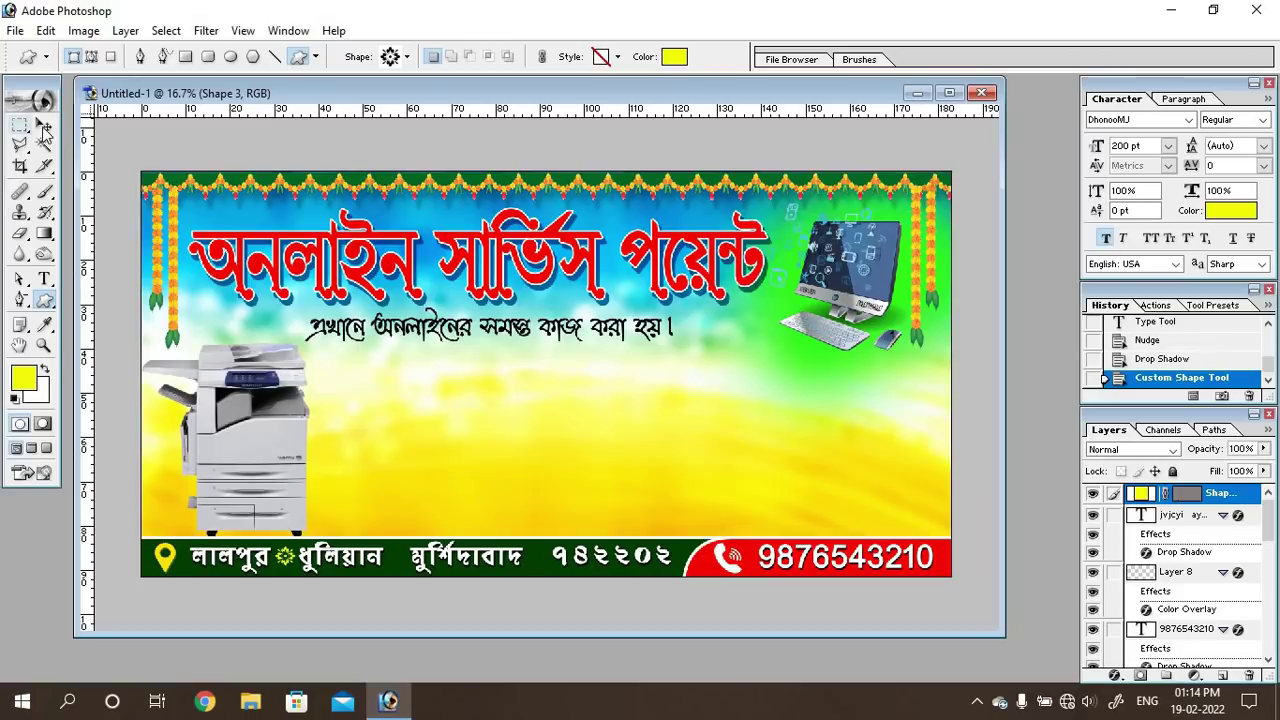
click(43, 125)
key(Right)
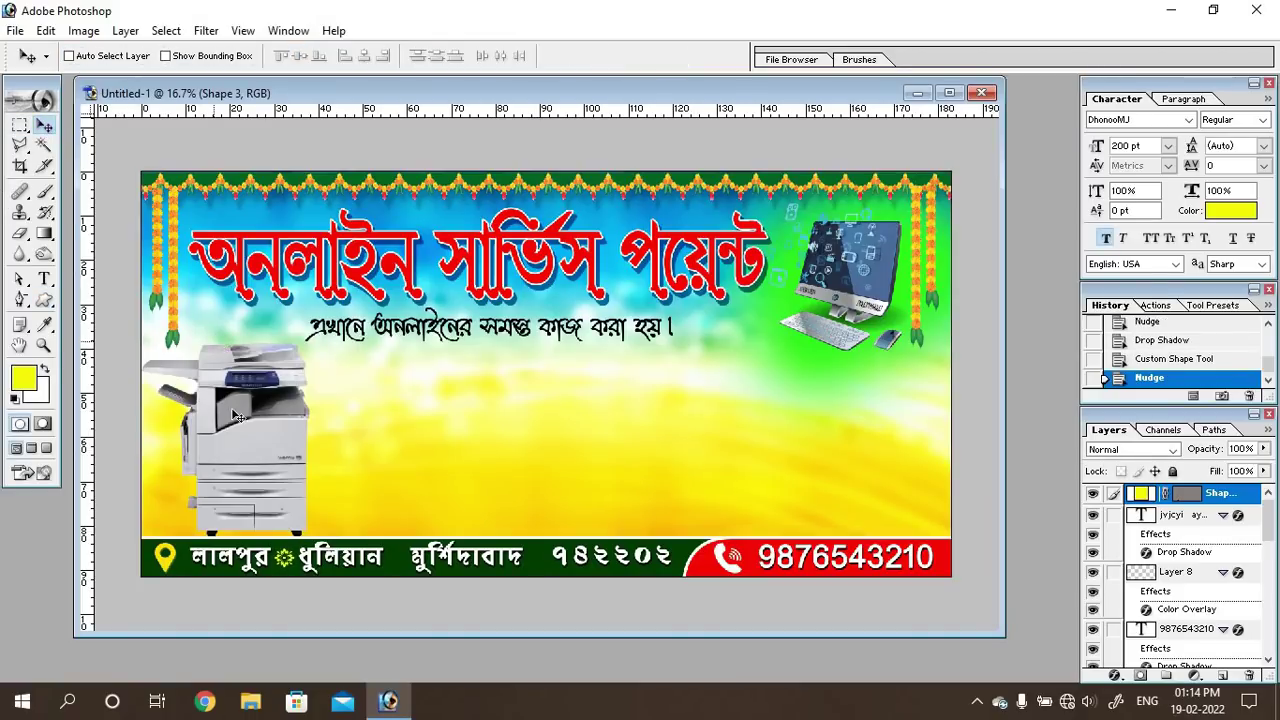
drag(283, 580, 396, 578)
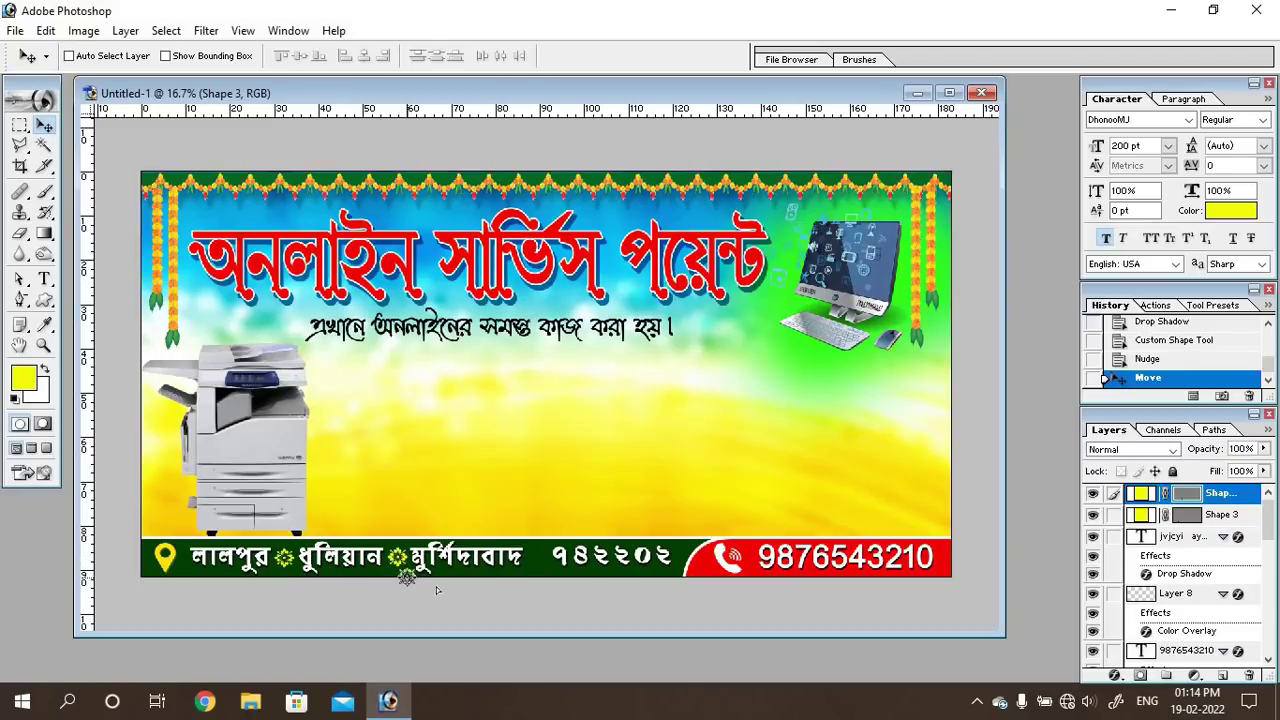
drag(399, 561, 540, 560)
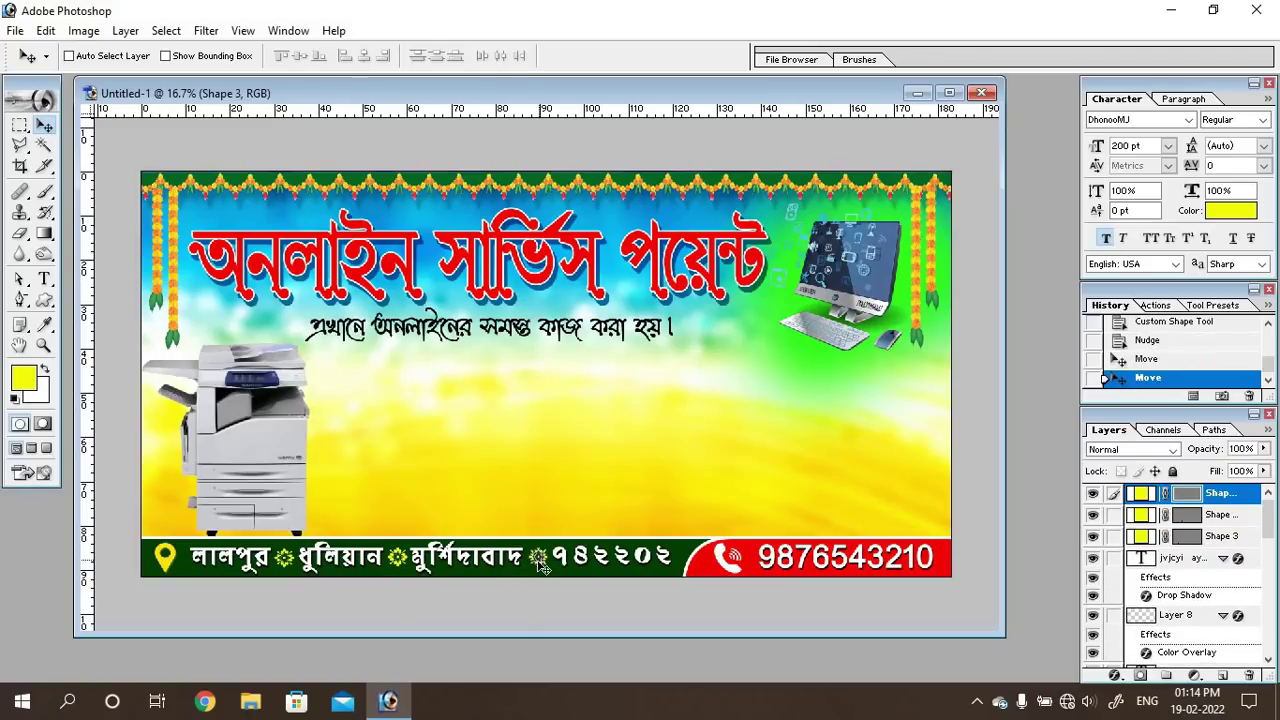
click(44, 301)
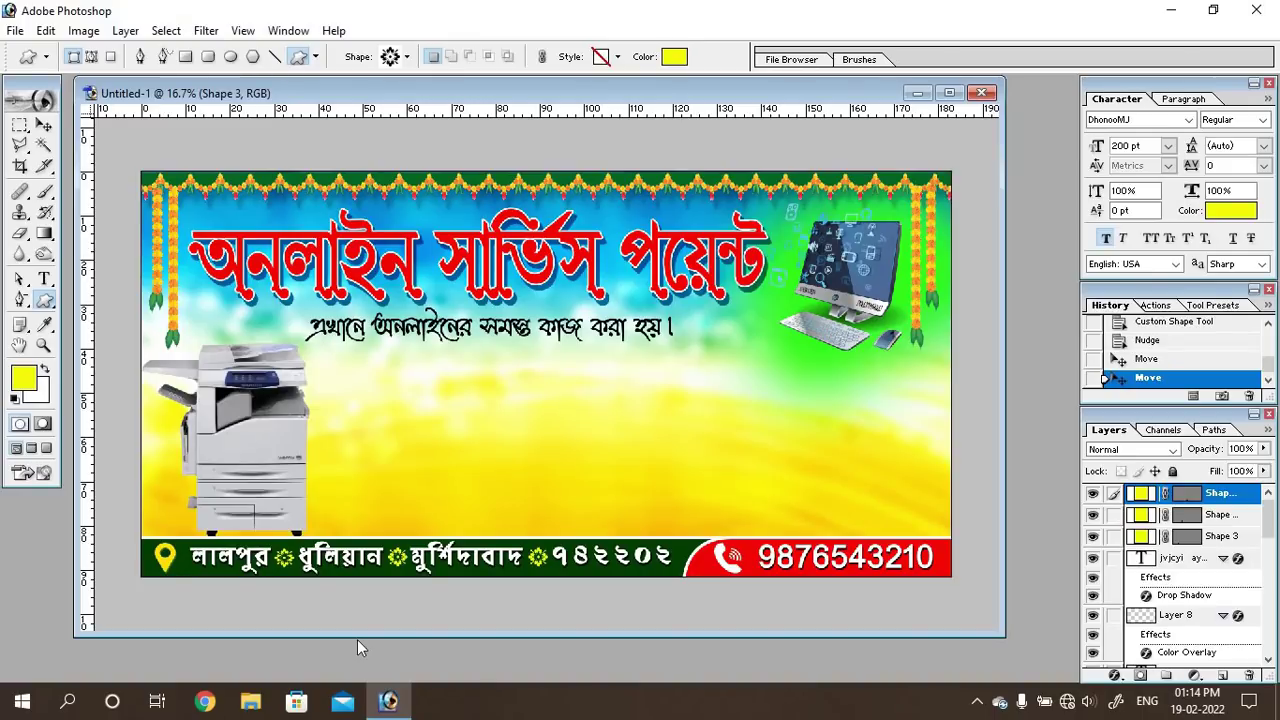
Draw a rounded rectangle bar below the banner's subtitle
key(v)
click(207, 58)
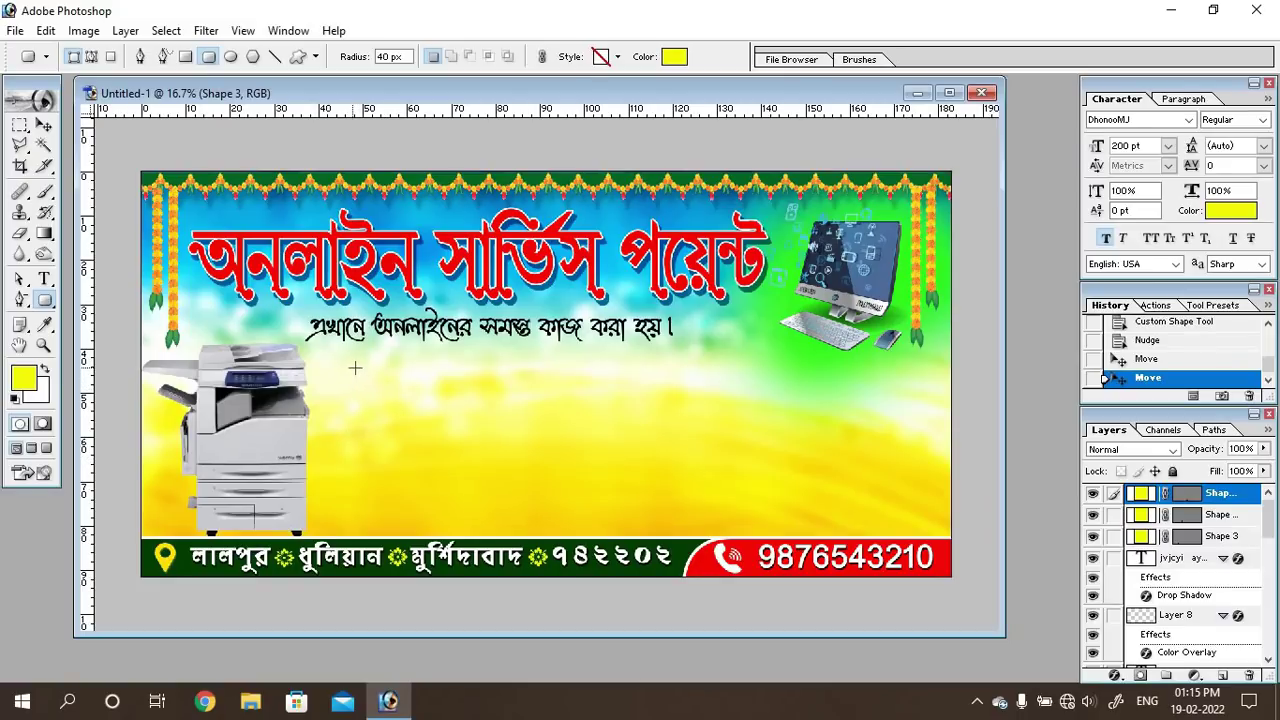
drag(355, 367, 520, 399)
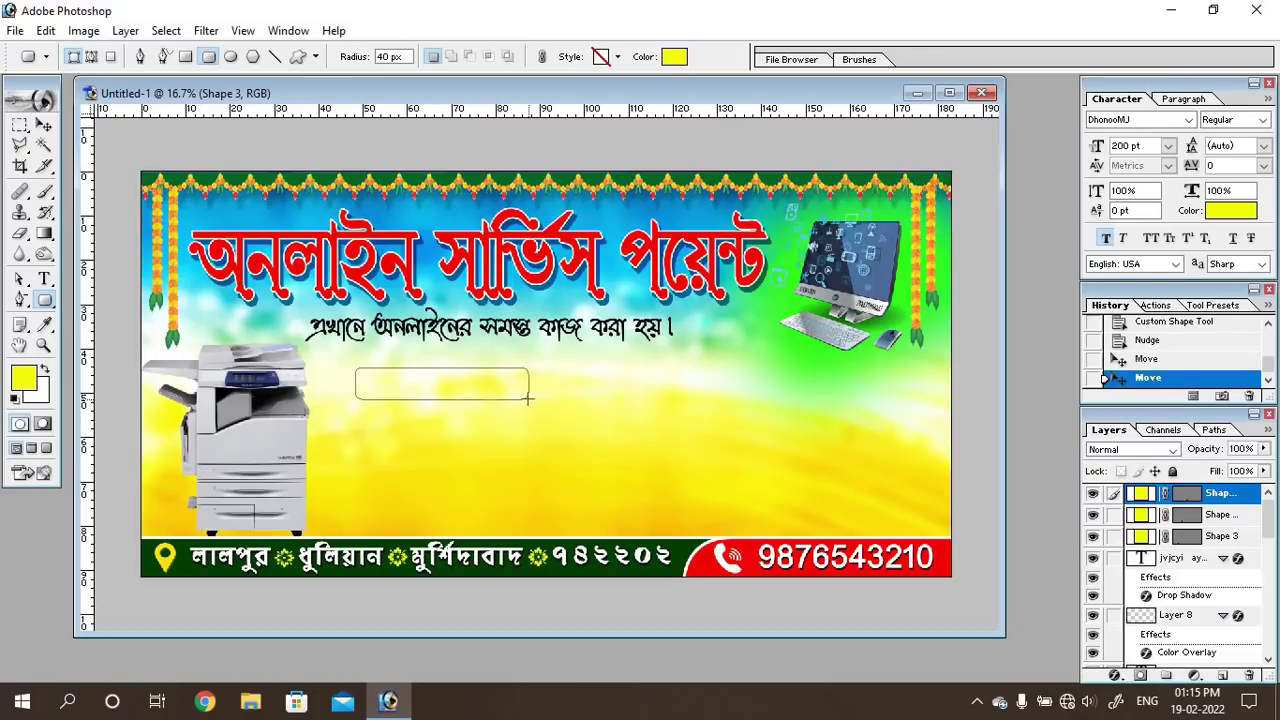
drag(527, 400, 519, 399)
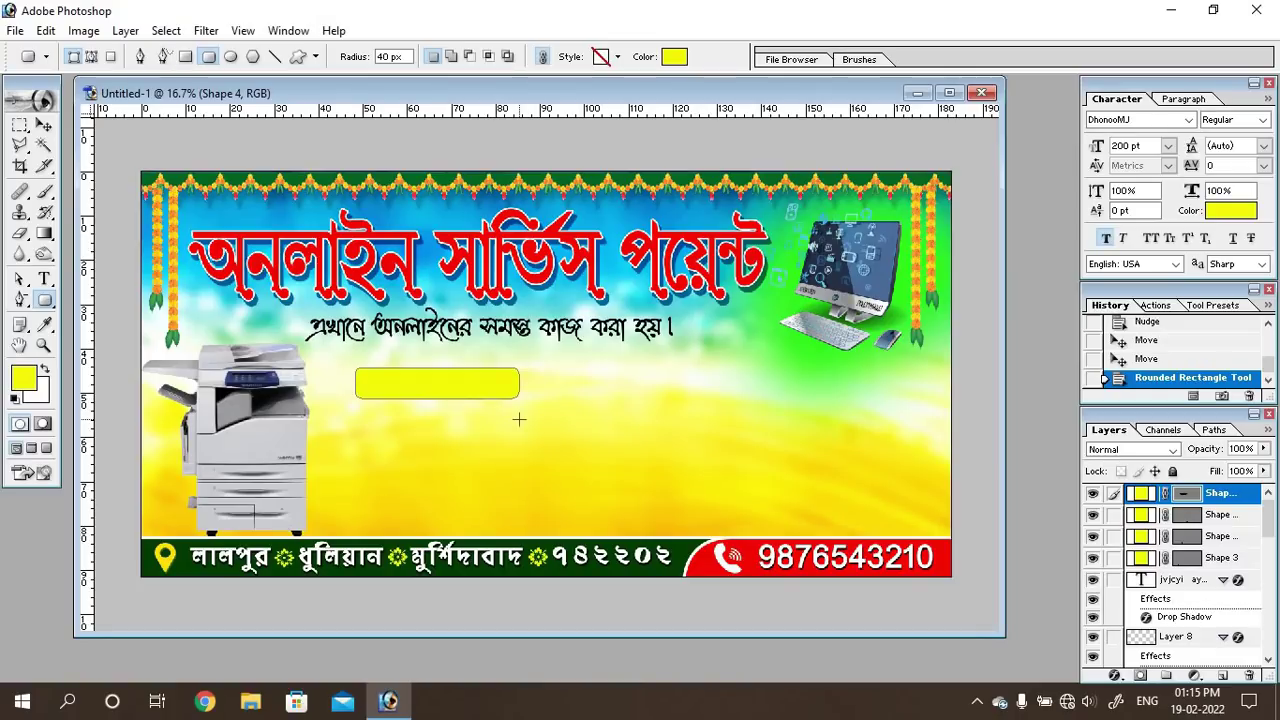
key(Return)
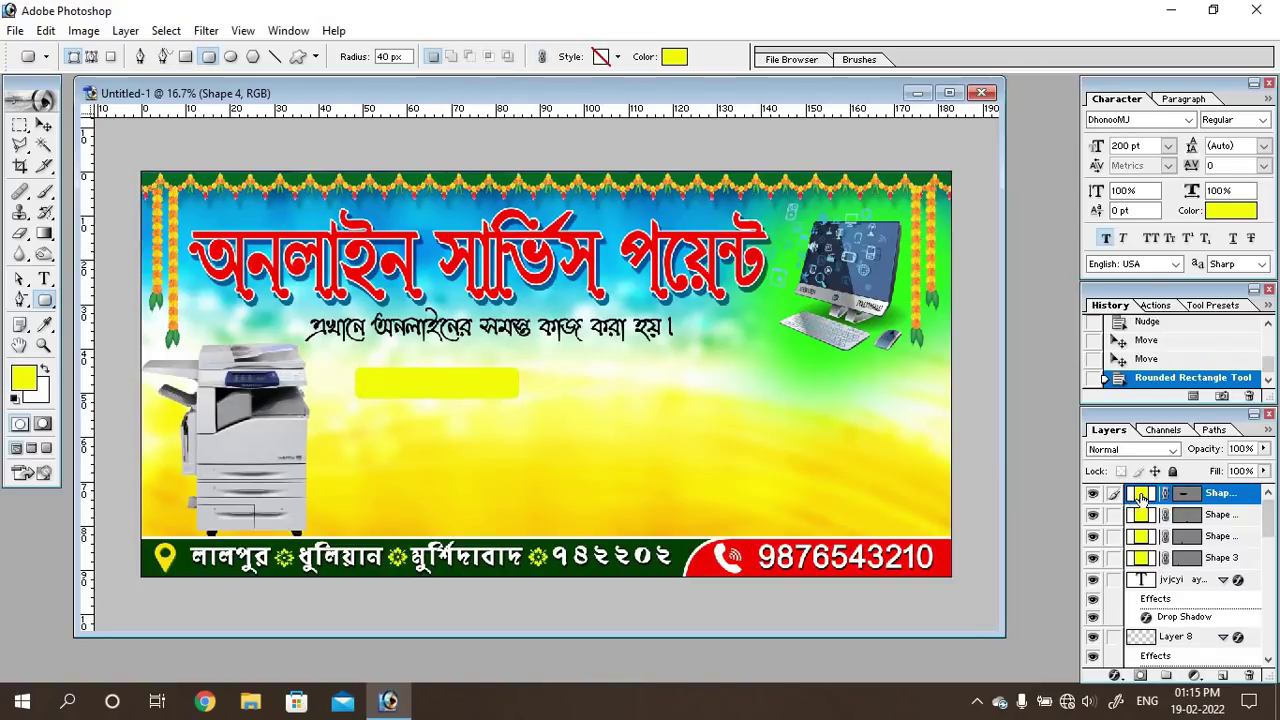
Change the new bar's fill colour to red FF0000
double_click(1141, 497)
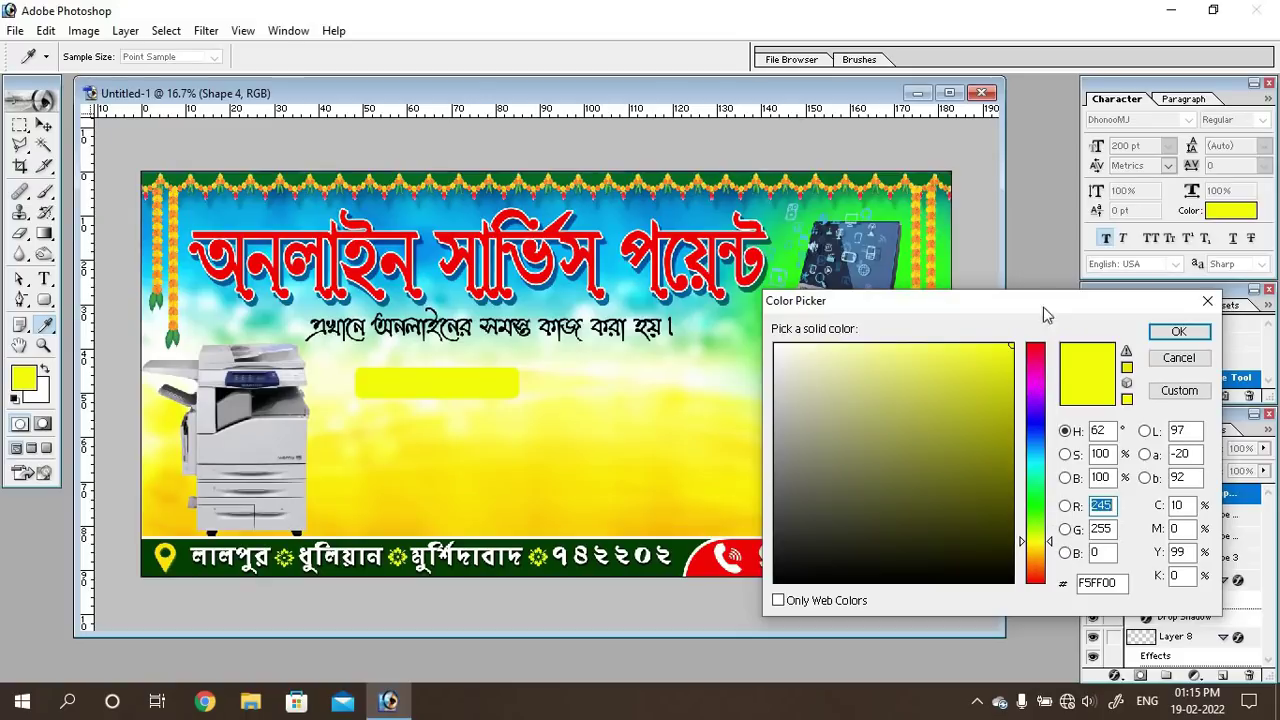
click(1020, 346)
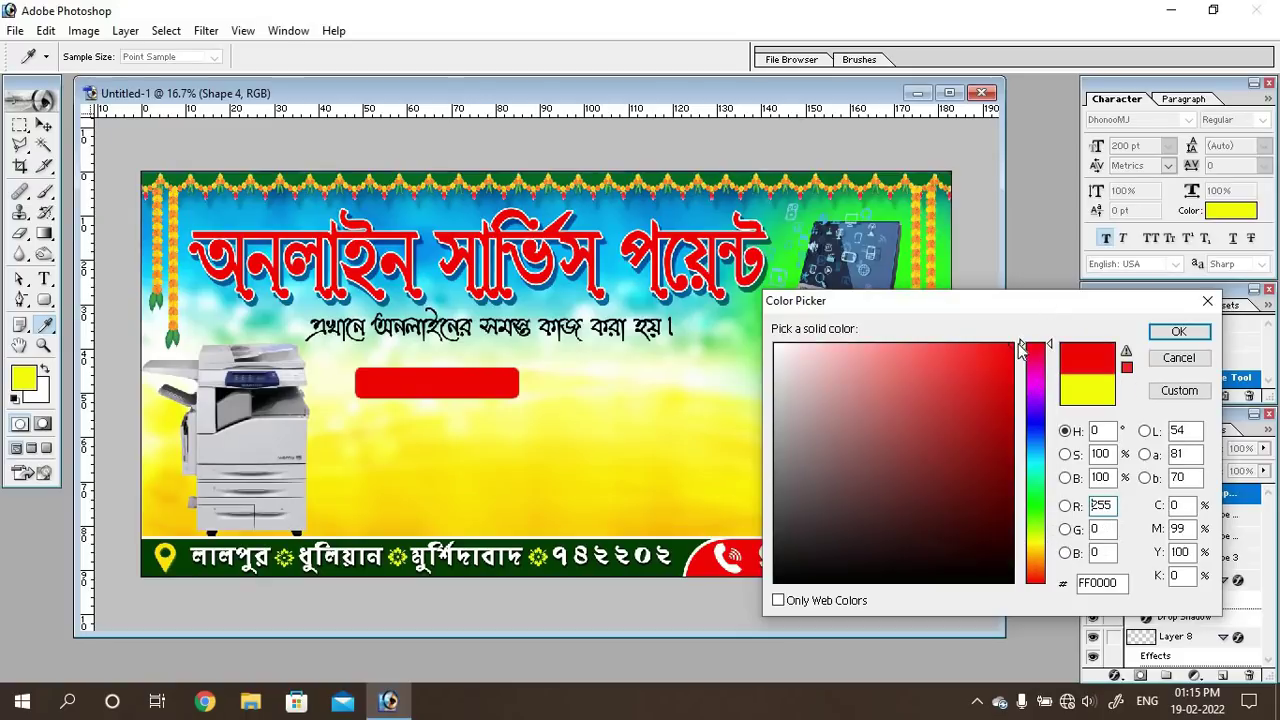
click(1175, 333)
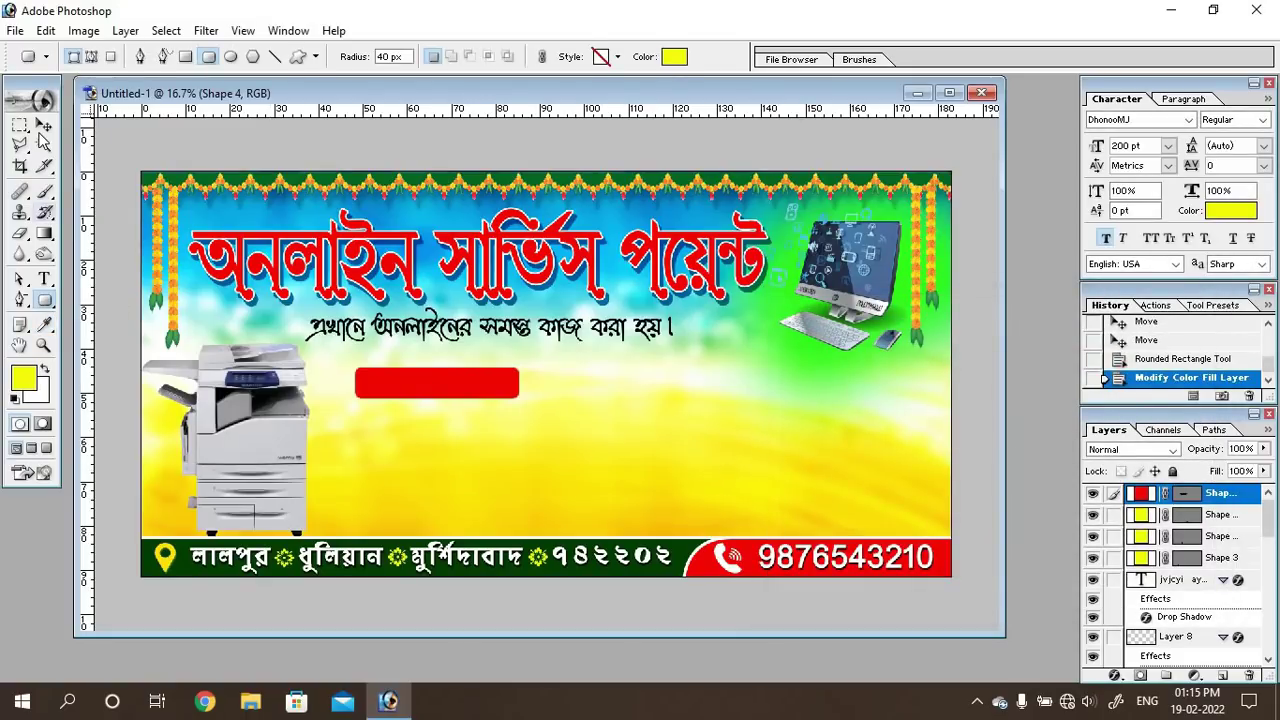
click(43, 126)
Align the first column of four red bars on a vertical guide
drag(441, 394, 440, 513)
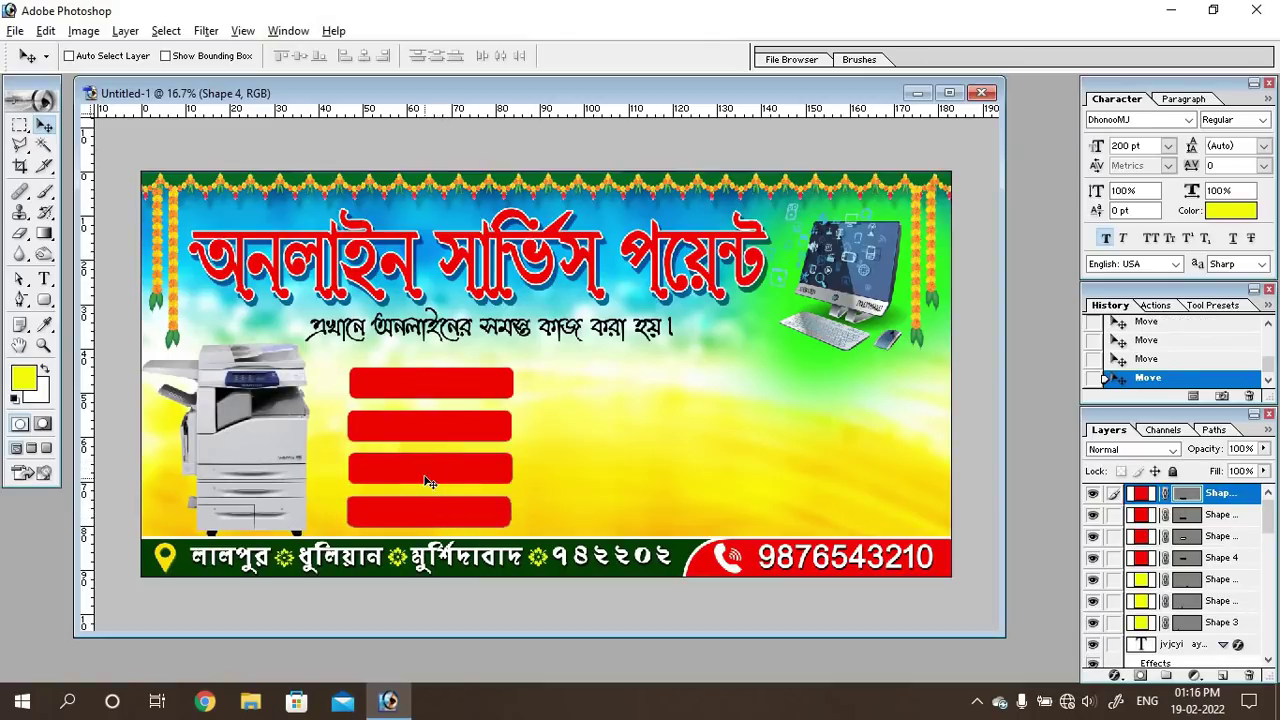
right_click(427, 481)
click(455, 488)
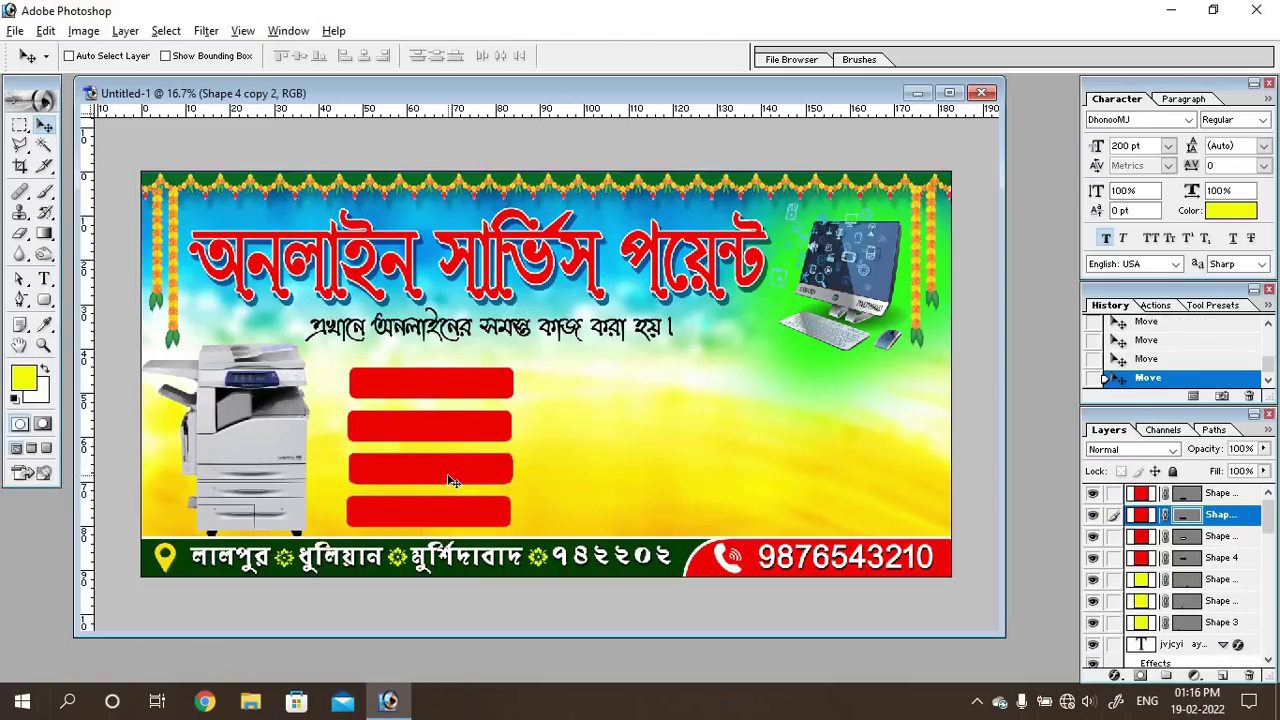
key(Left)
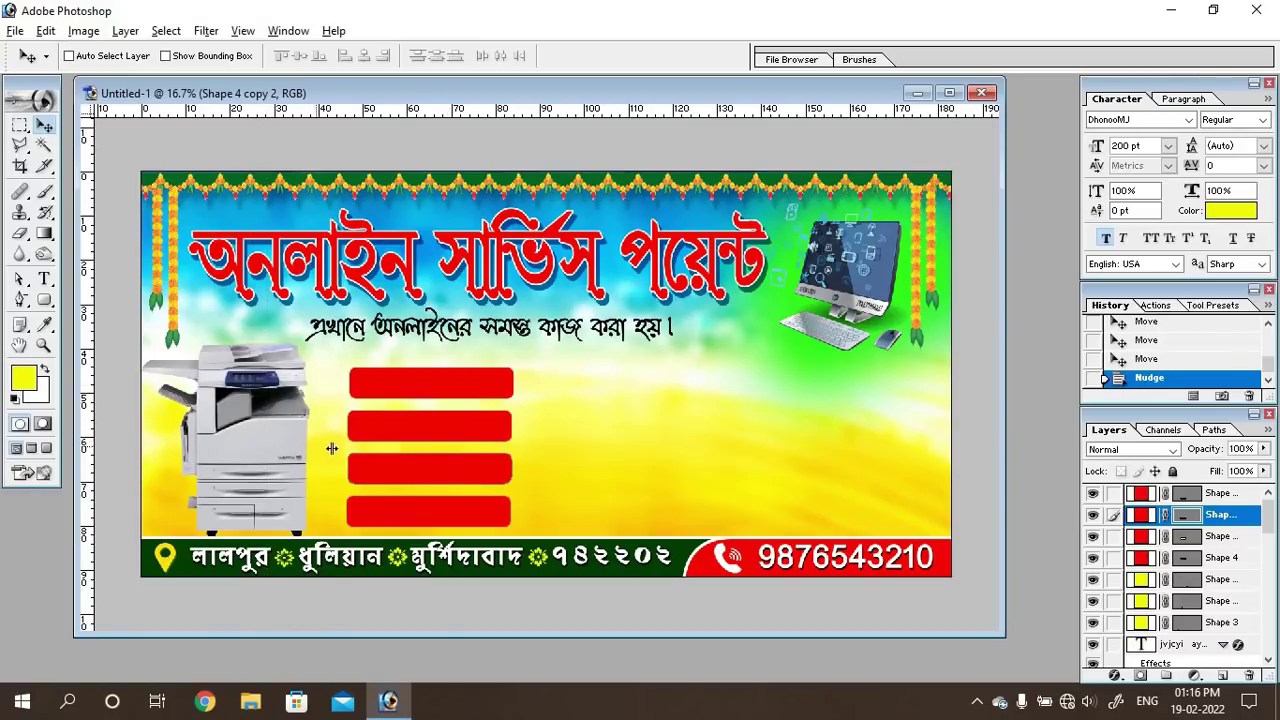
drag(331, 448, 348, 450)
right_click(400, 378)
click(420, 390)
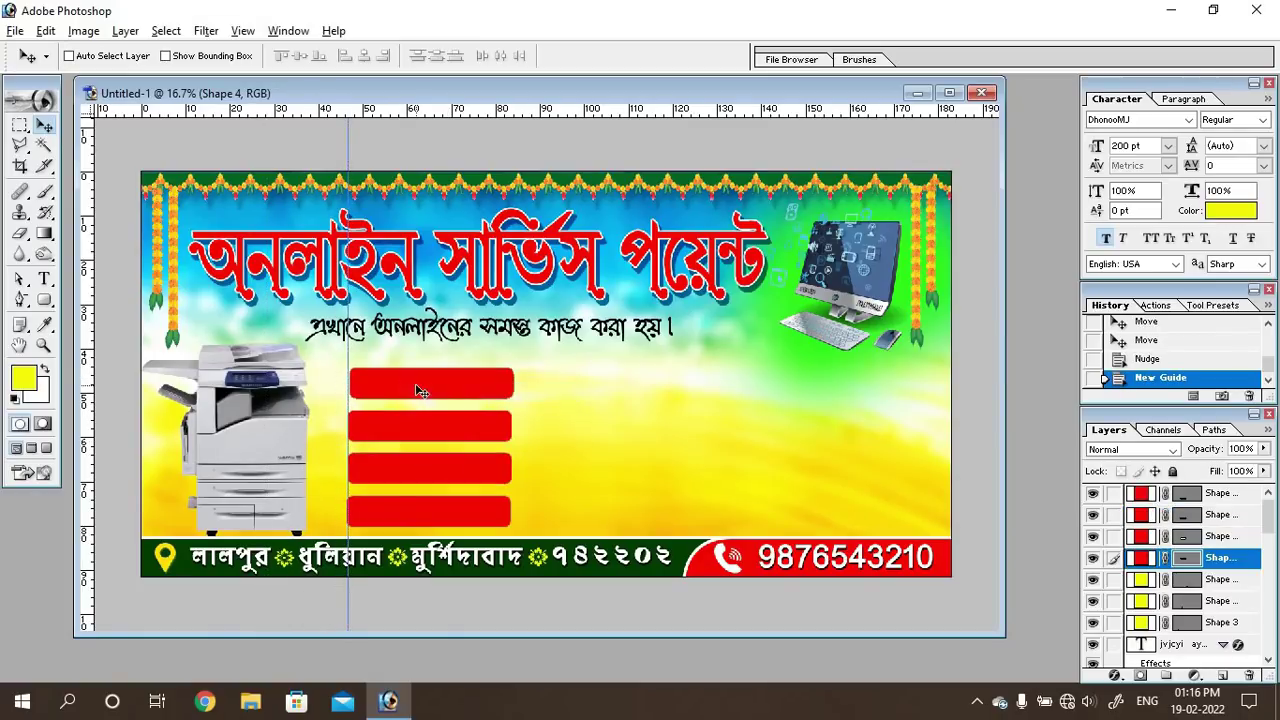
ctrl+click(420, 390)
key(Left)
key(Left)
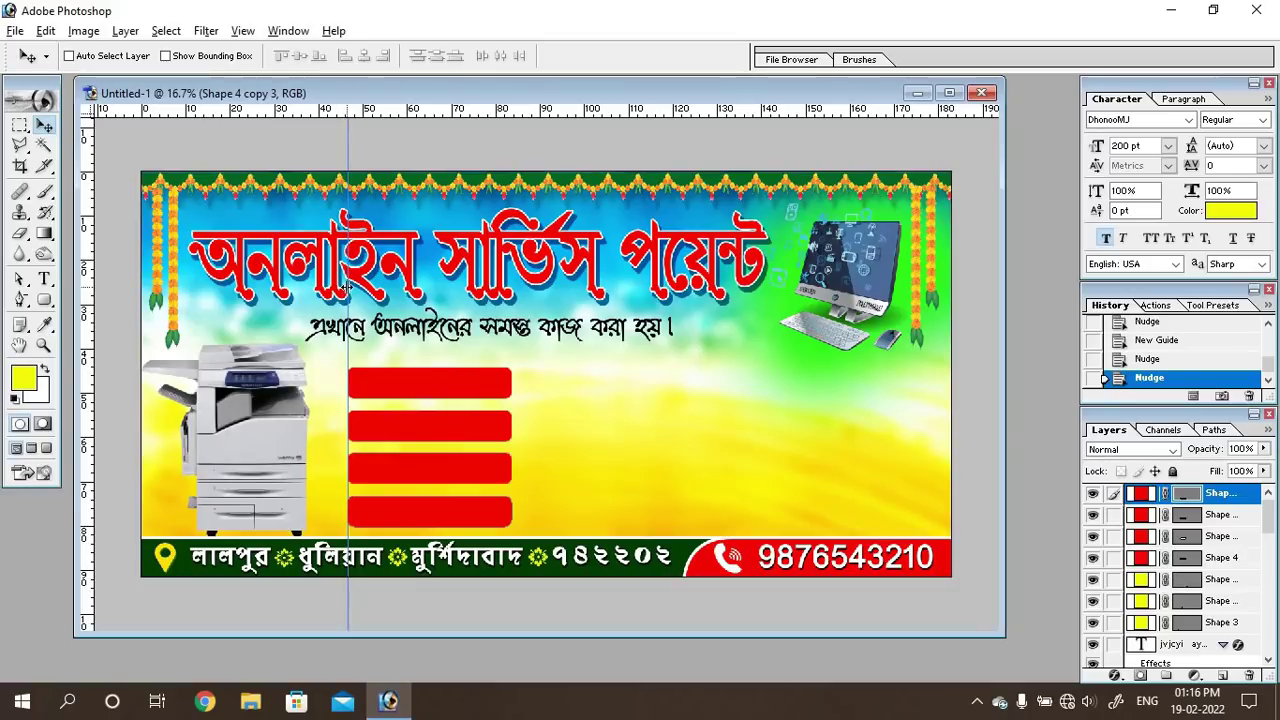
Copy the red bars into second and third columns of four, then remove the guide
drag(594, 334, 537, 334)
drag(621, 497, 613, 497)
drag(450, 400, 646, 402)
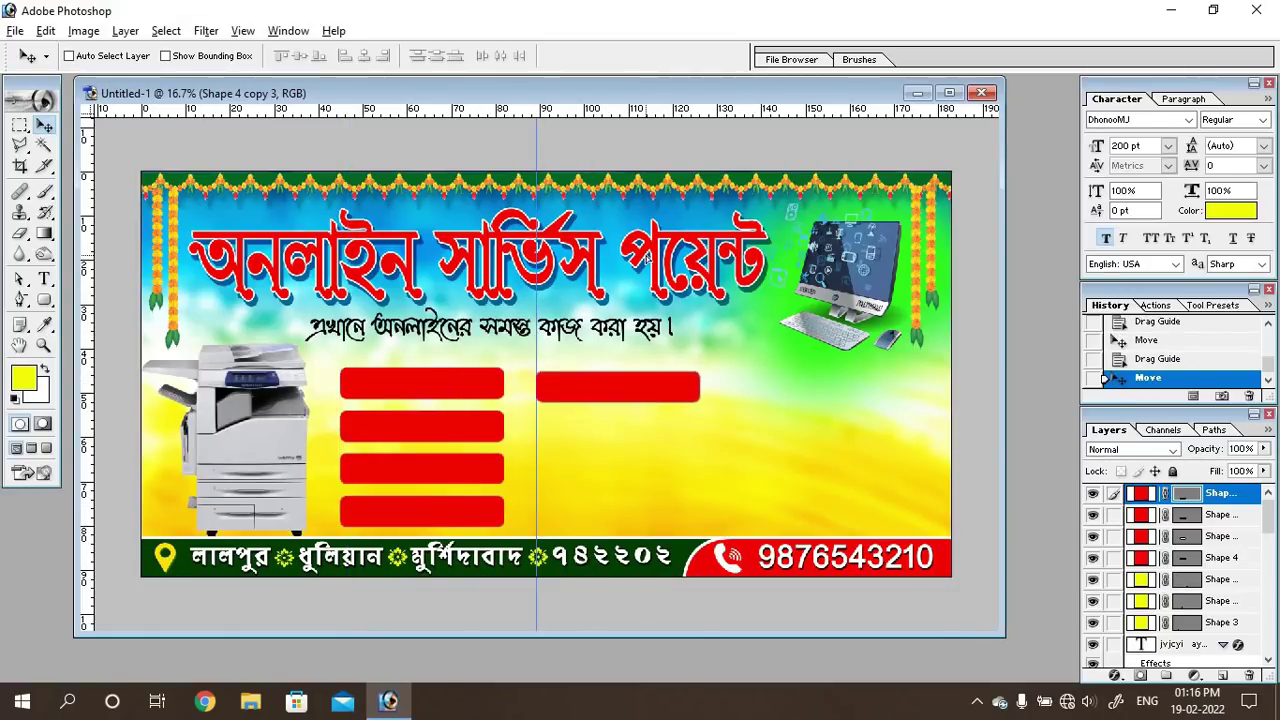
drag(537, 300, 528, 300)
drag(582, 389, 578, 513)
alt+click(578, 513)
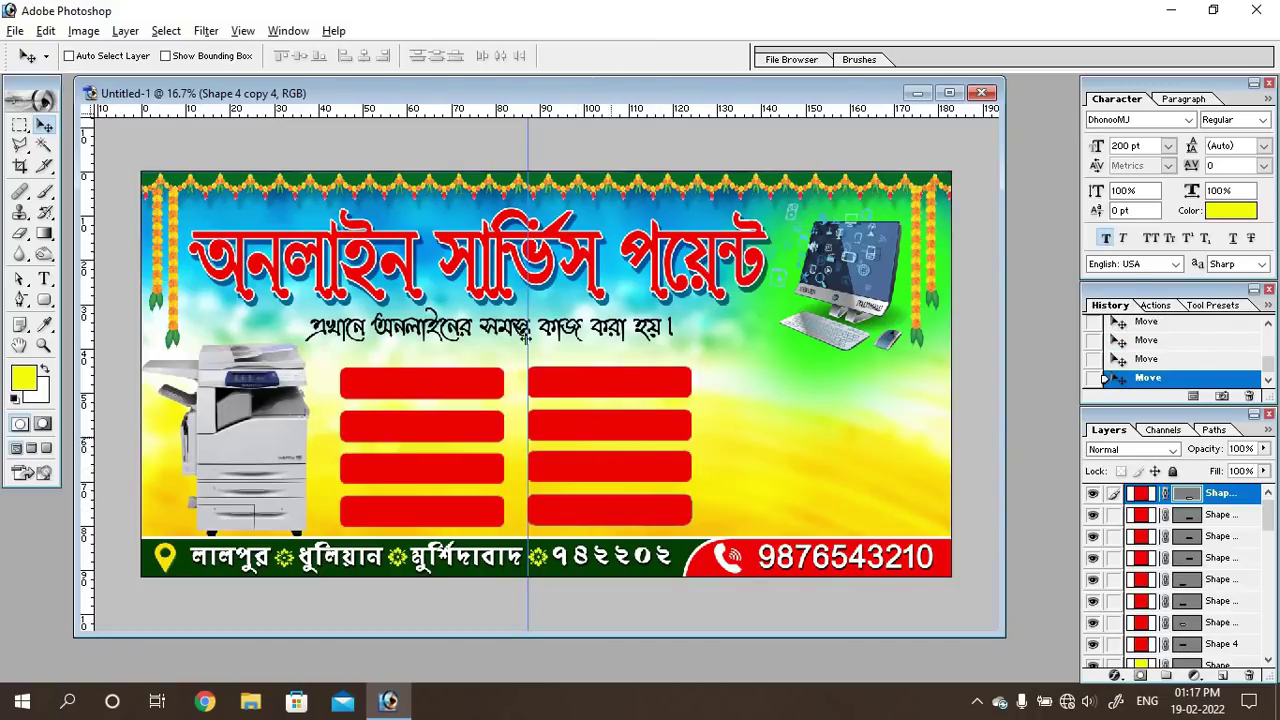
drag(527, 330, 712, 361)
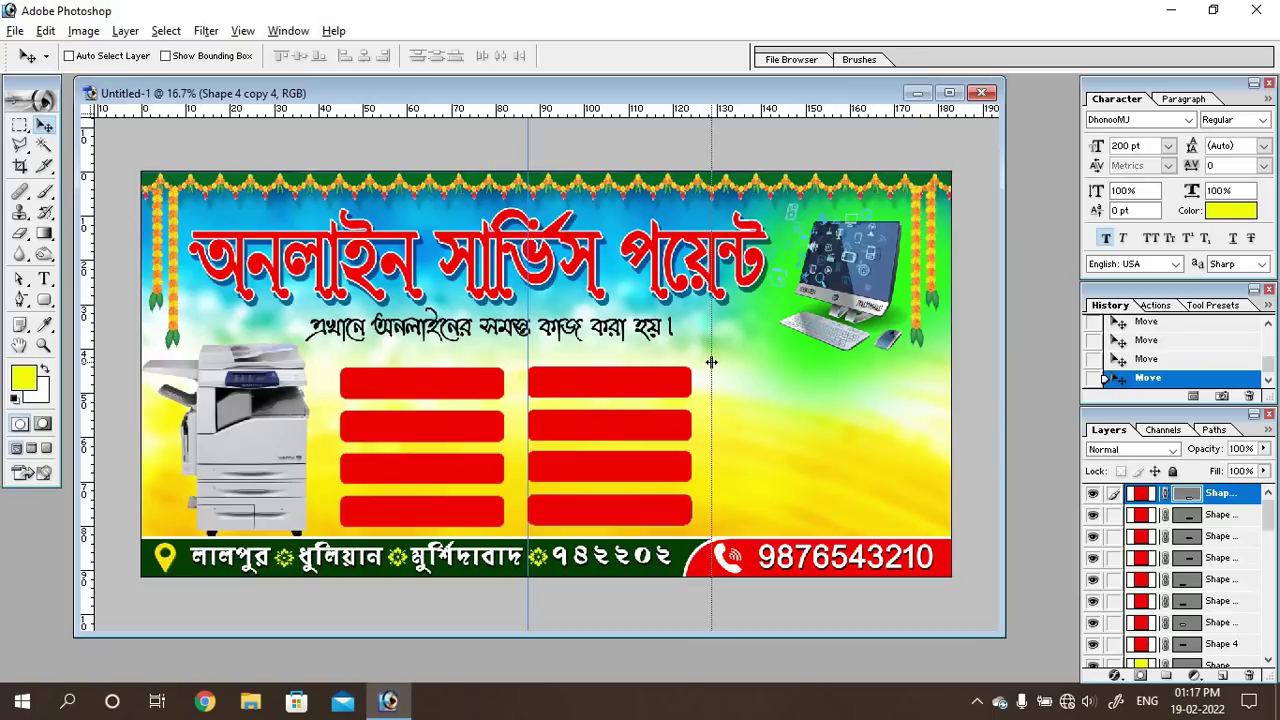
drag(600, 457, 786, 326)
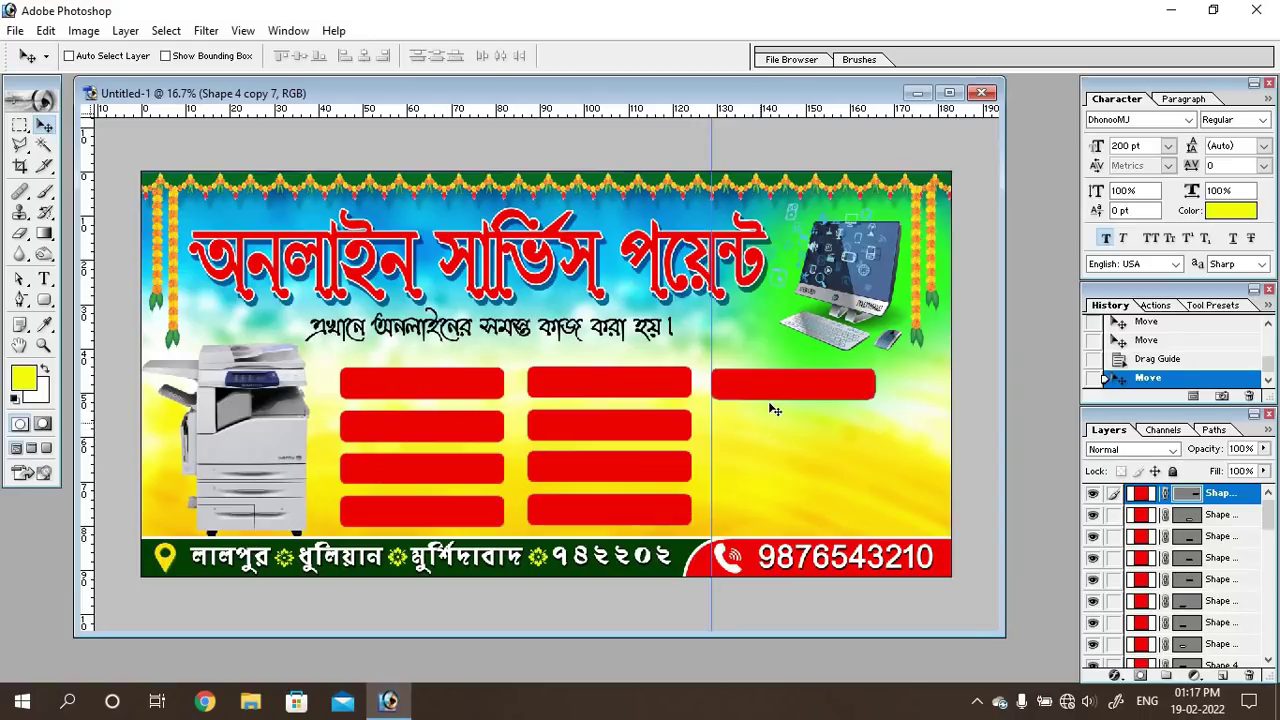
drag(764, 396, 770, 521)
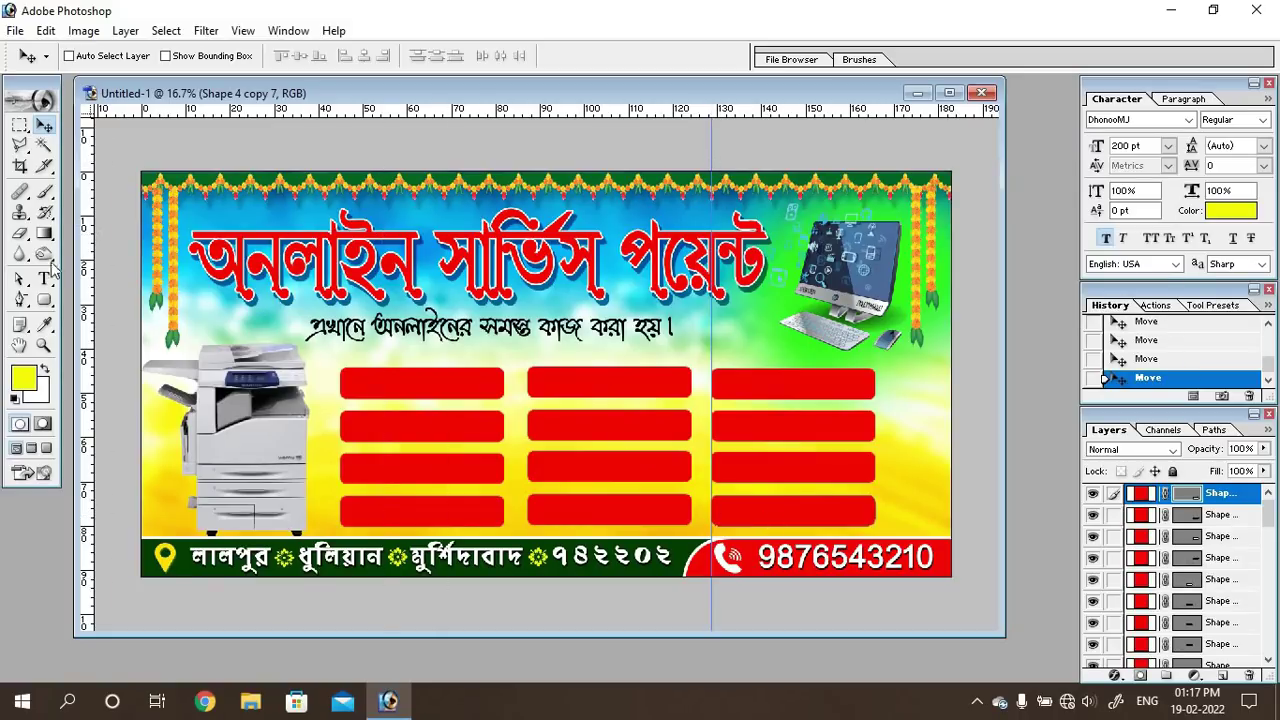
drag(426, 230, 60, 270)
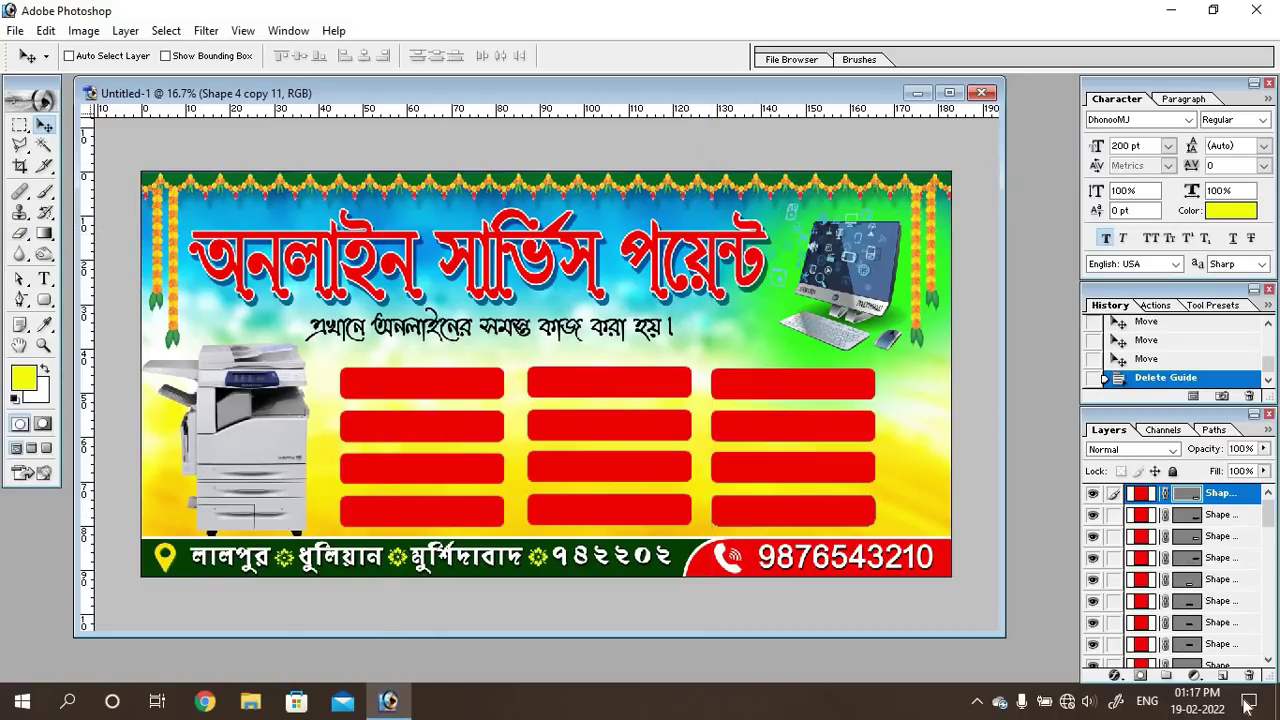
Zoom the banner to fit and narrow the top-left red bar with Free Transform
right_click(451, 382)
click(458, 391)
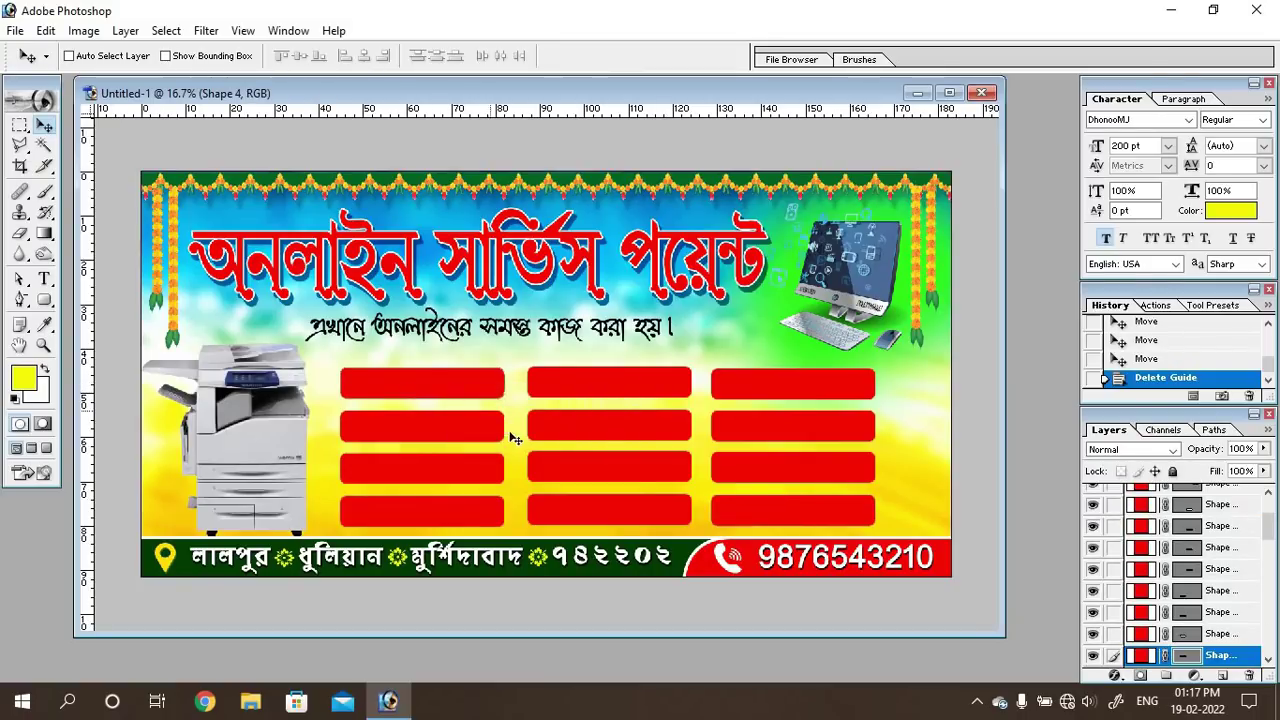
key(ctrl+0)
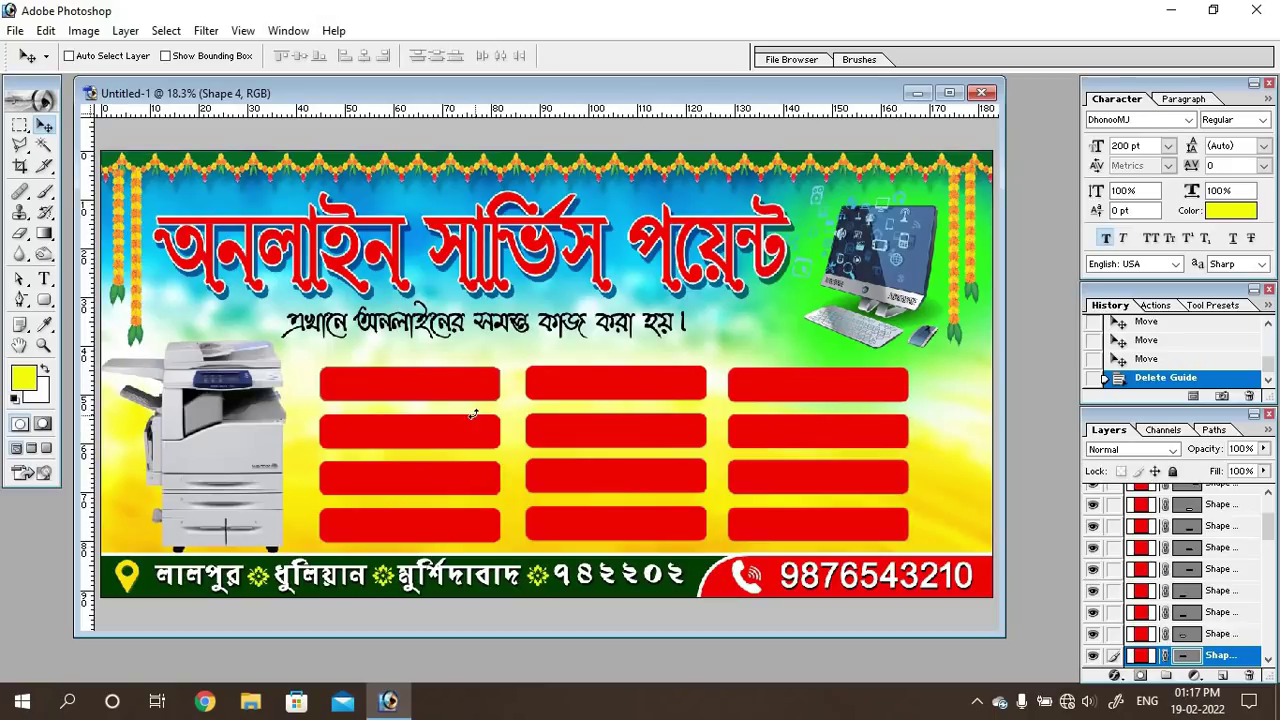
key(ctrl+t)
drag(503, 386, 488, 380)
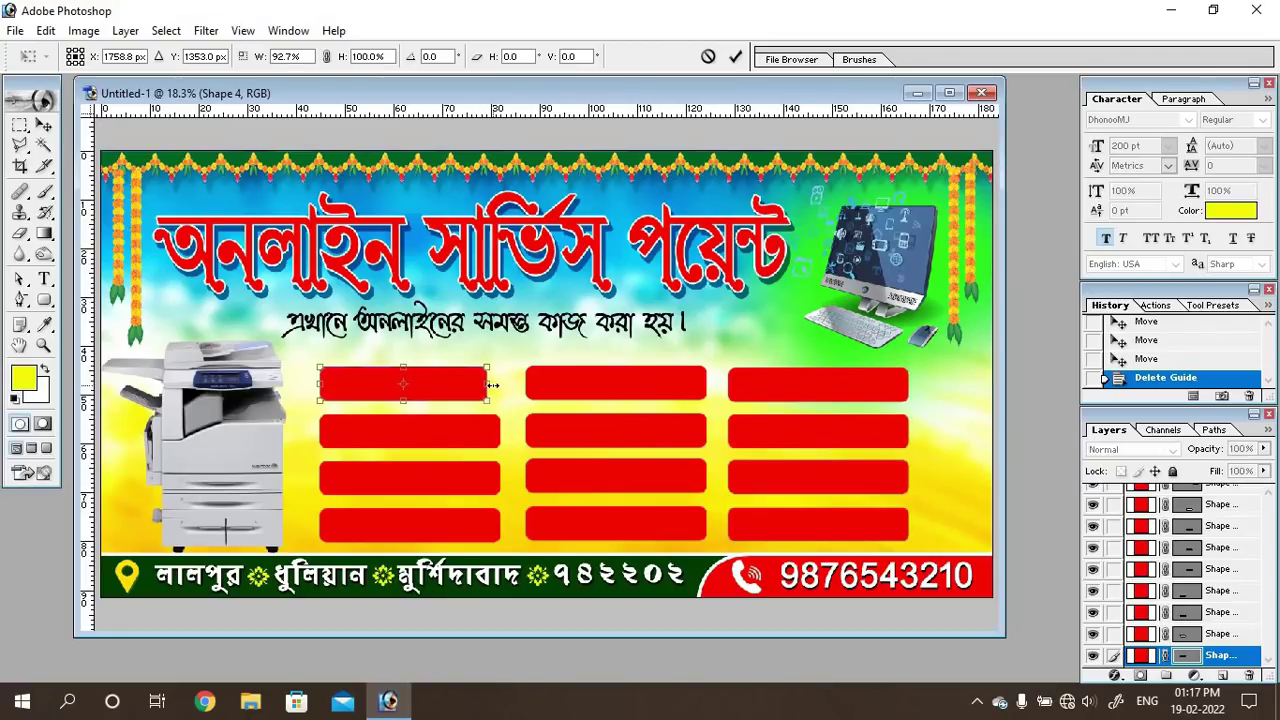
key(Return)
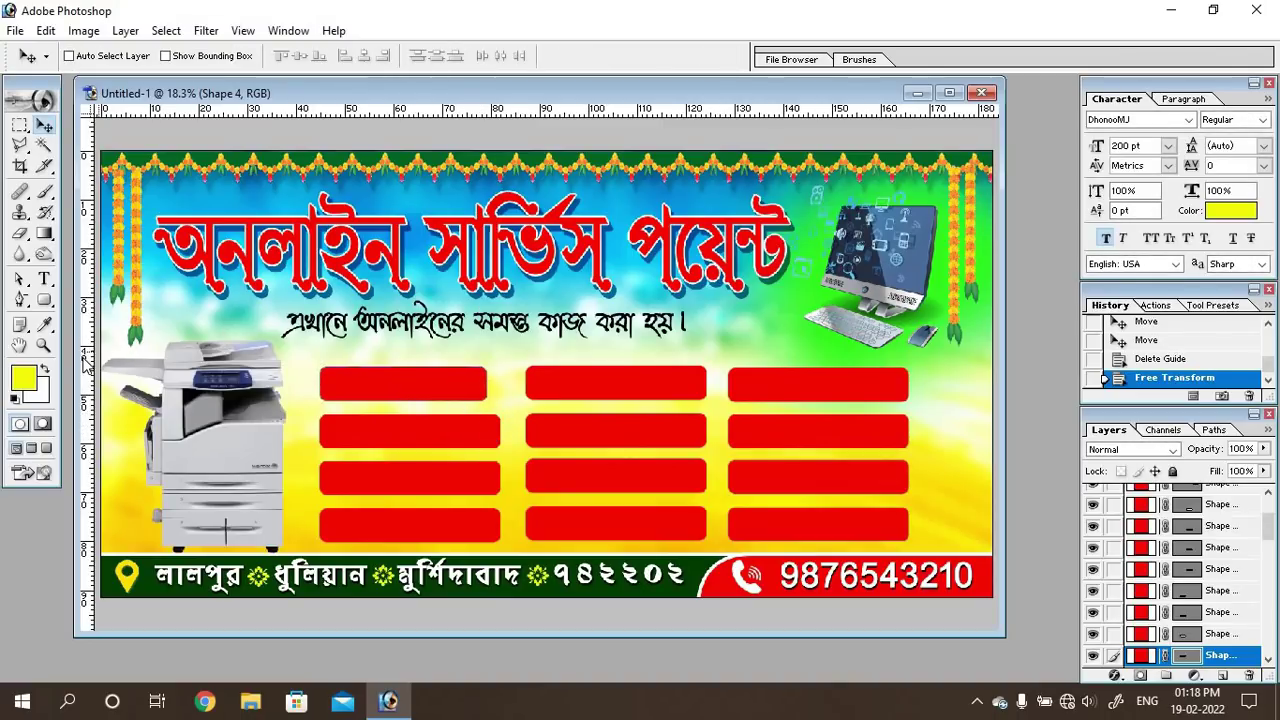
Add a guide at the narrowed bar's right edge and start resizing the second bar
drag(455, 413, 487, 420)
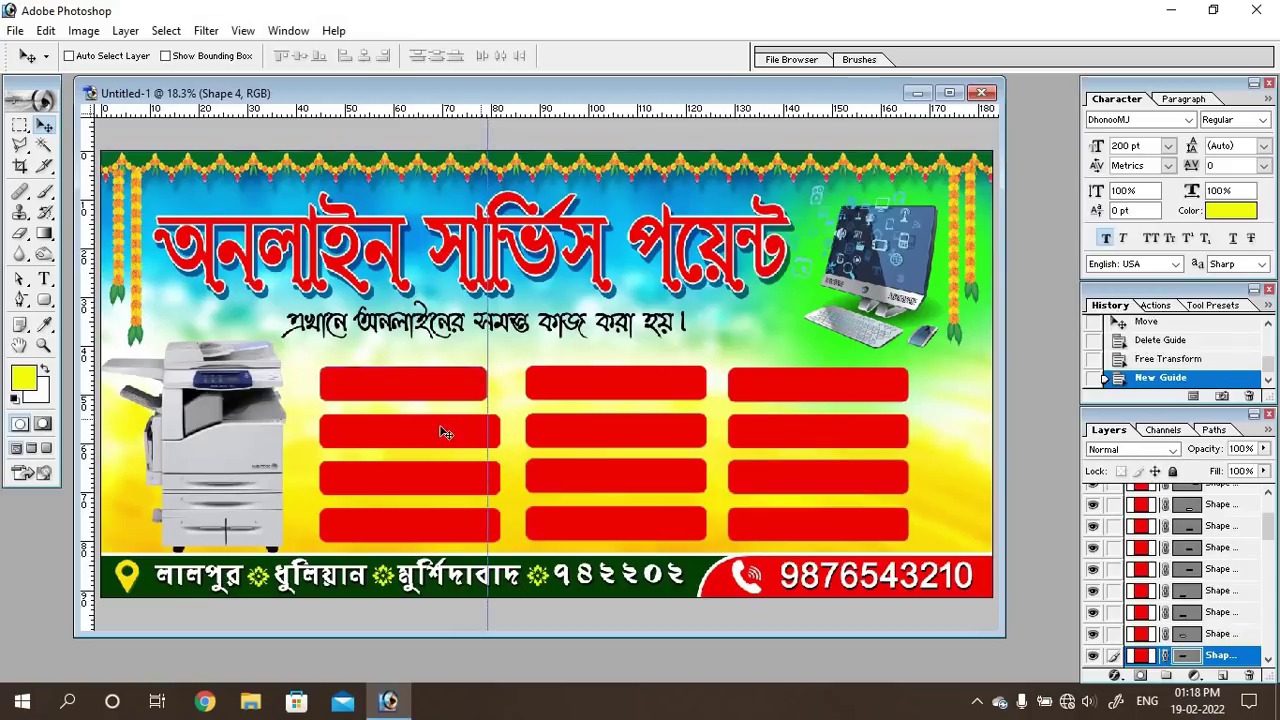
right_click(469, 441)
key(Escape)
right_click(474, 444)
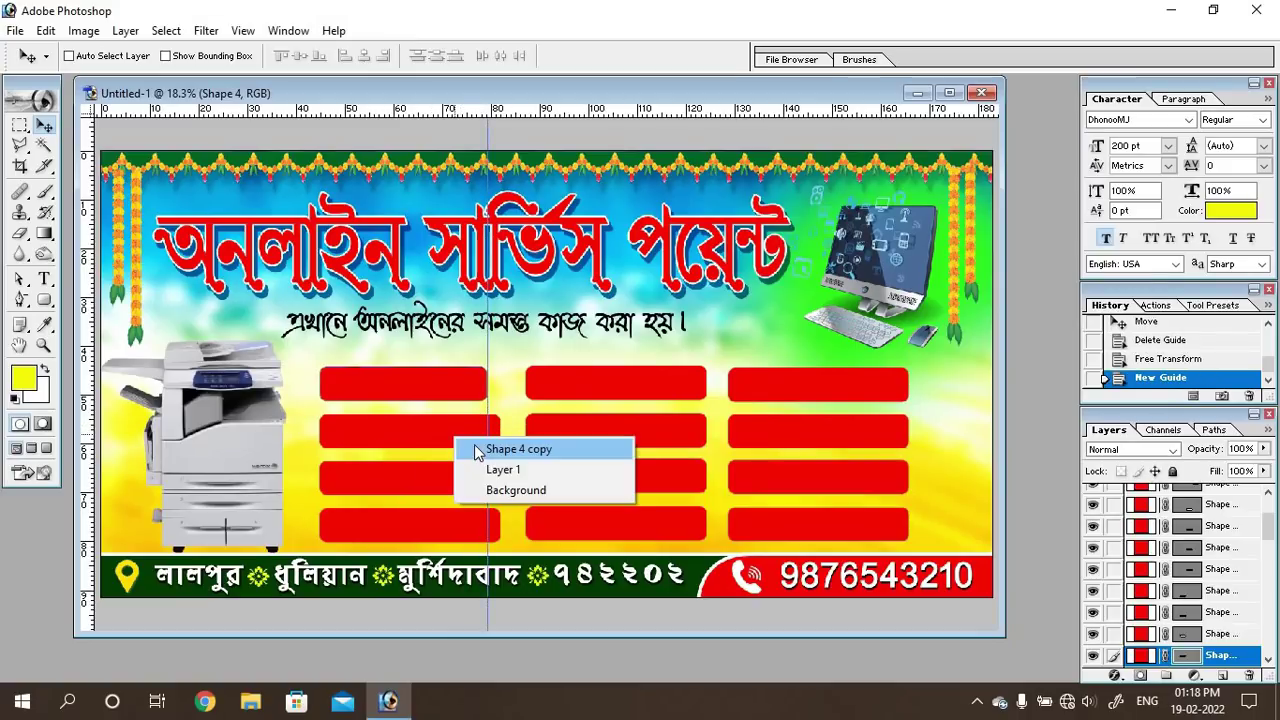
click(476, 444)
key(ctrl+t)
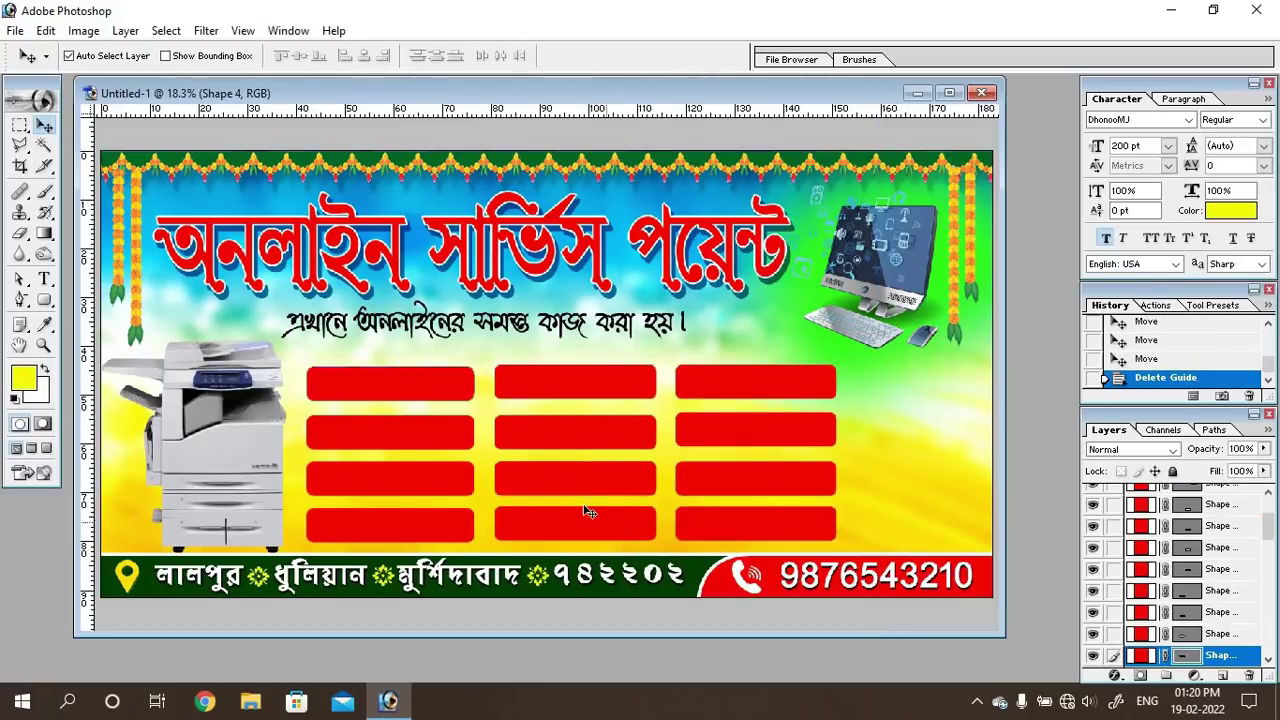
Recolour the second-row left bar sky blue and the third-row left bar magenta
key(ctrl+j)
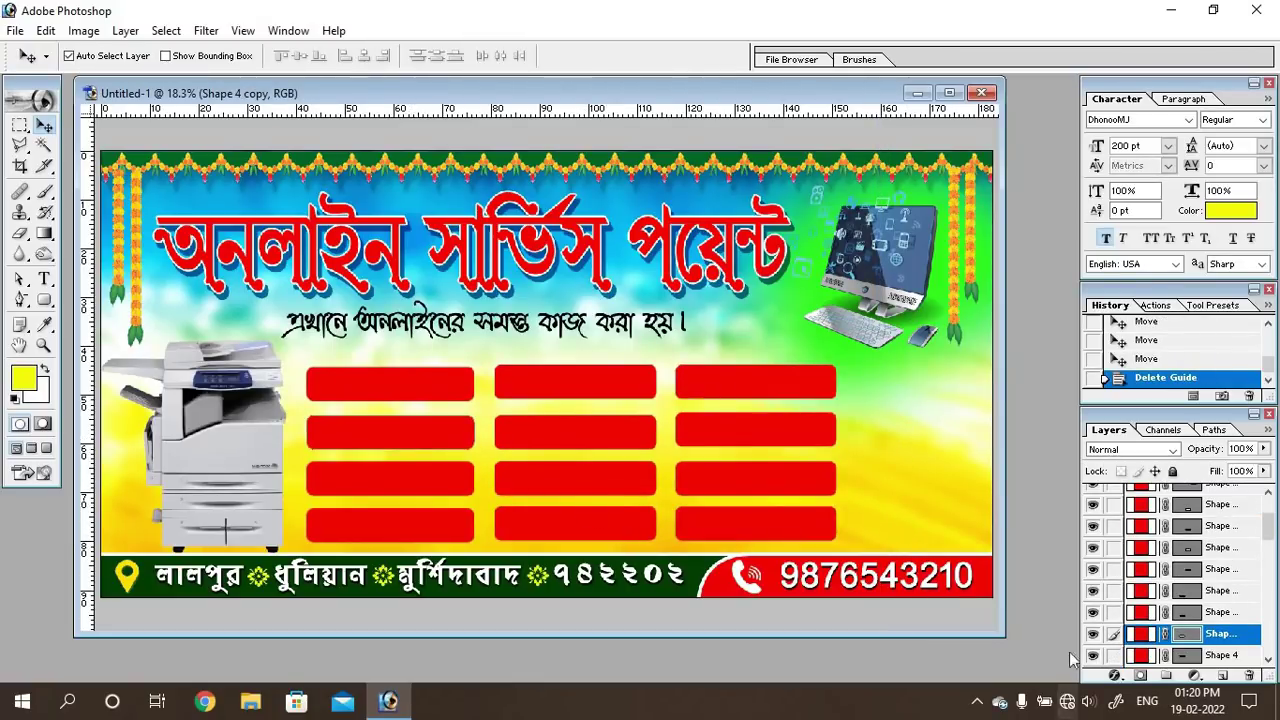
double_click(1141, 636)
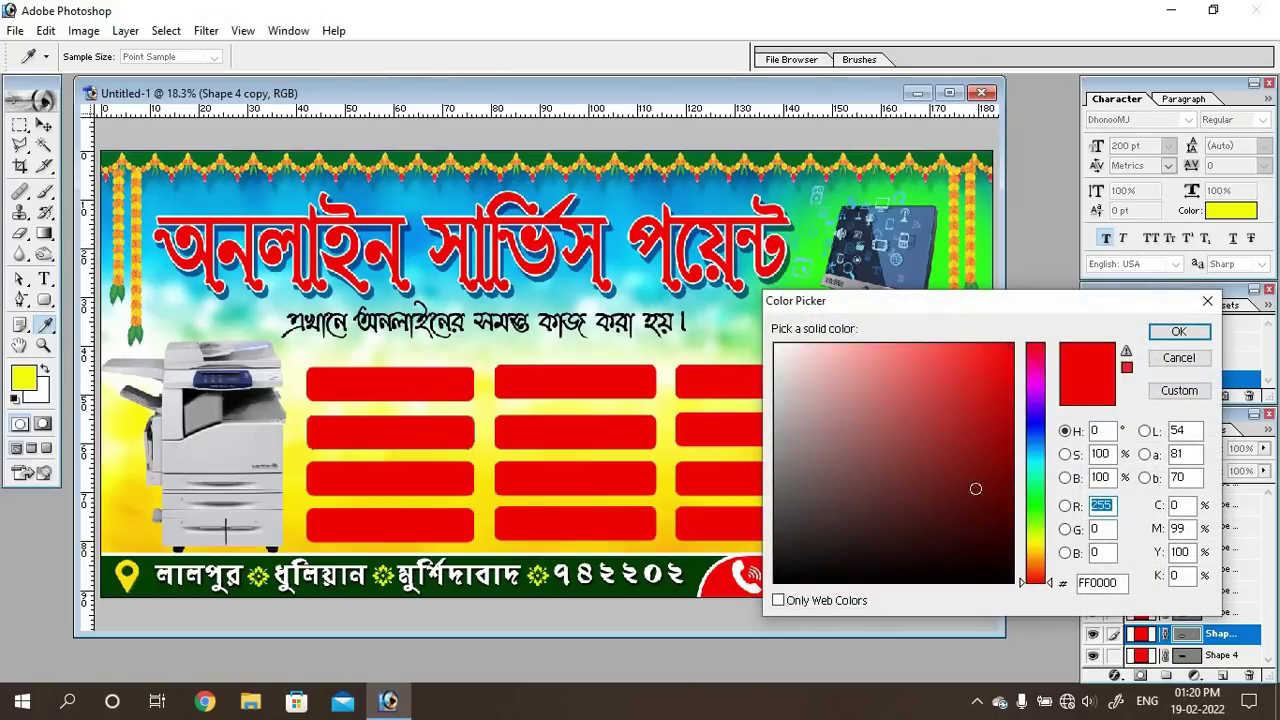
click(1036, 452)
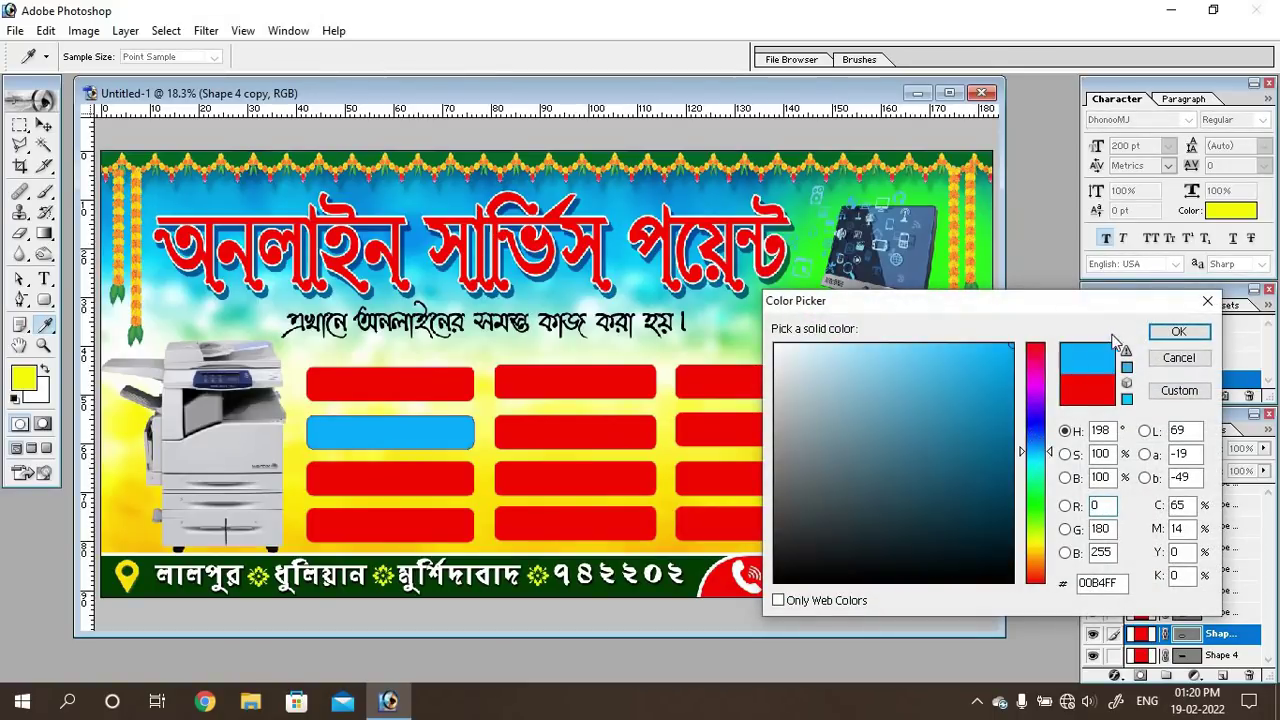
click(1183, 332)
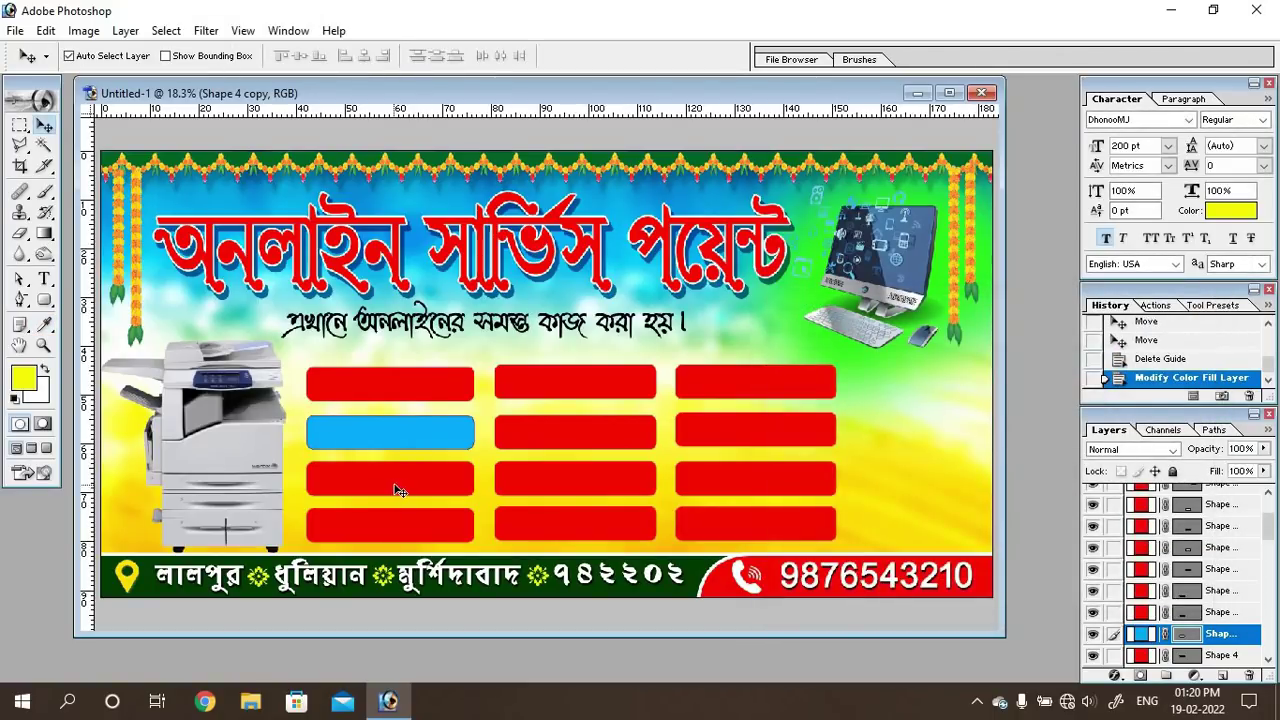
click(1243, 610)
double_click(1148, 614)
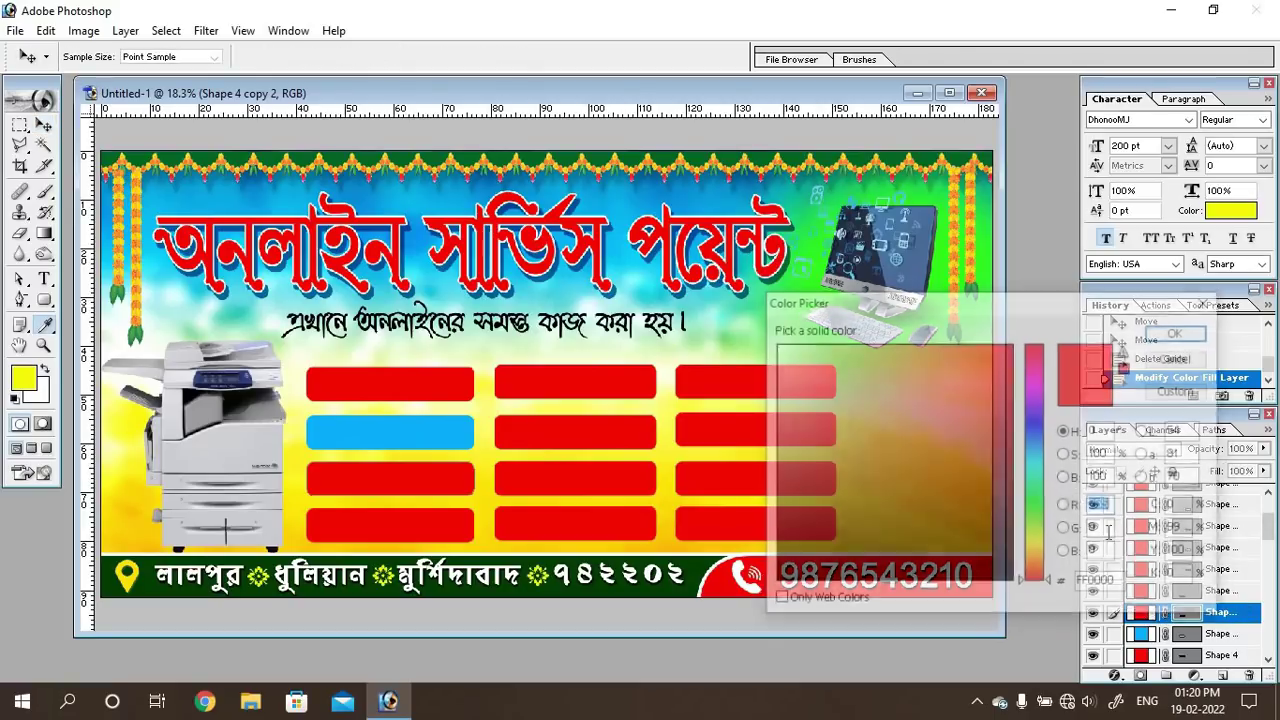
click(1040, 380)
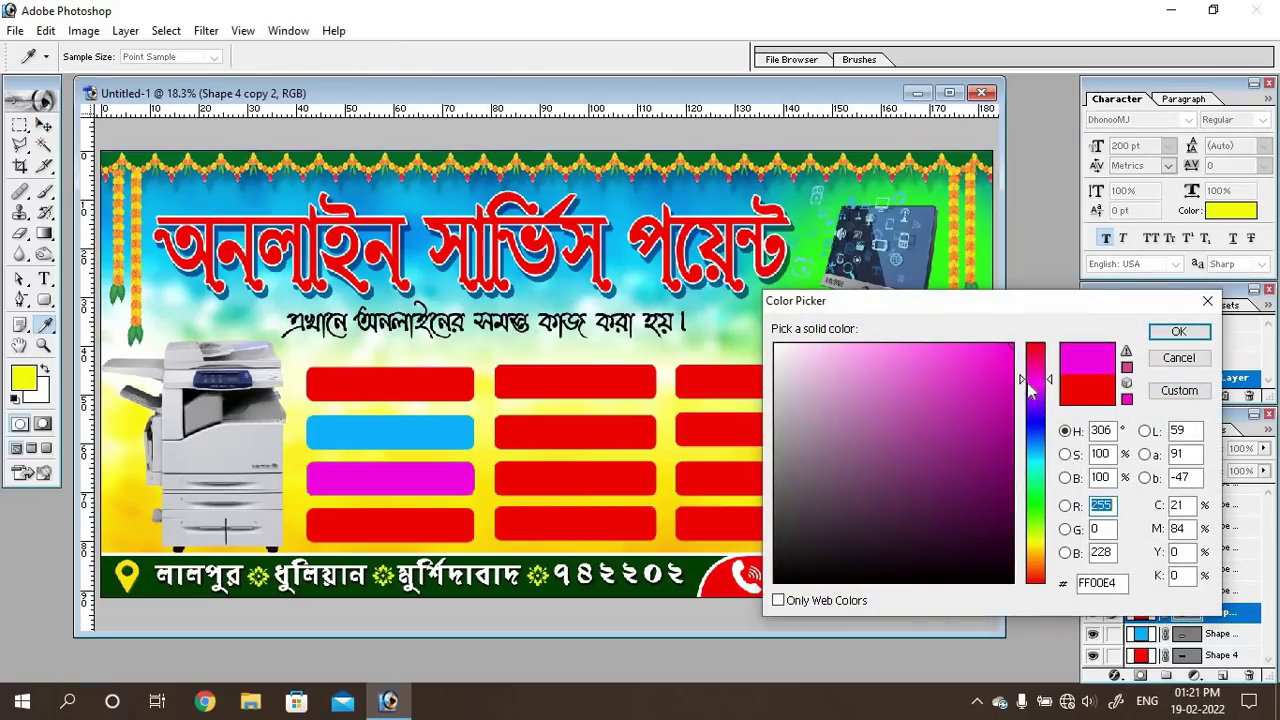
click(1179, 331)
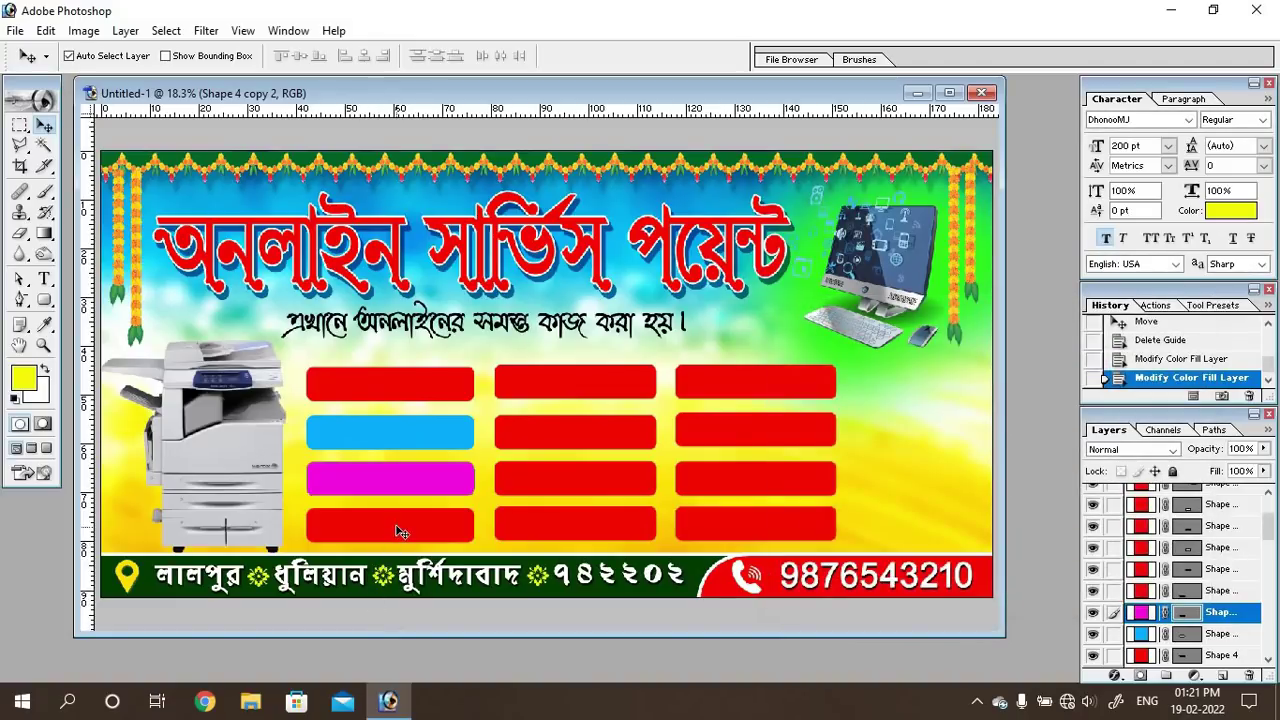
Recolour the bottom-left bar black and the top-middle bar blue
click(400, 528)
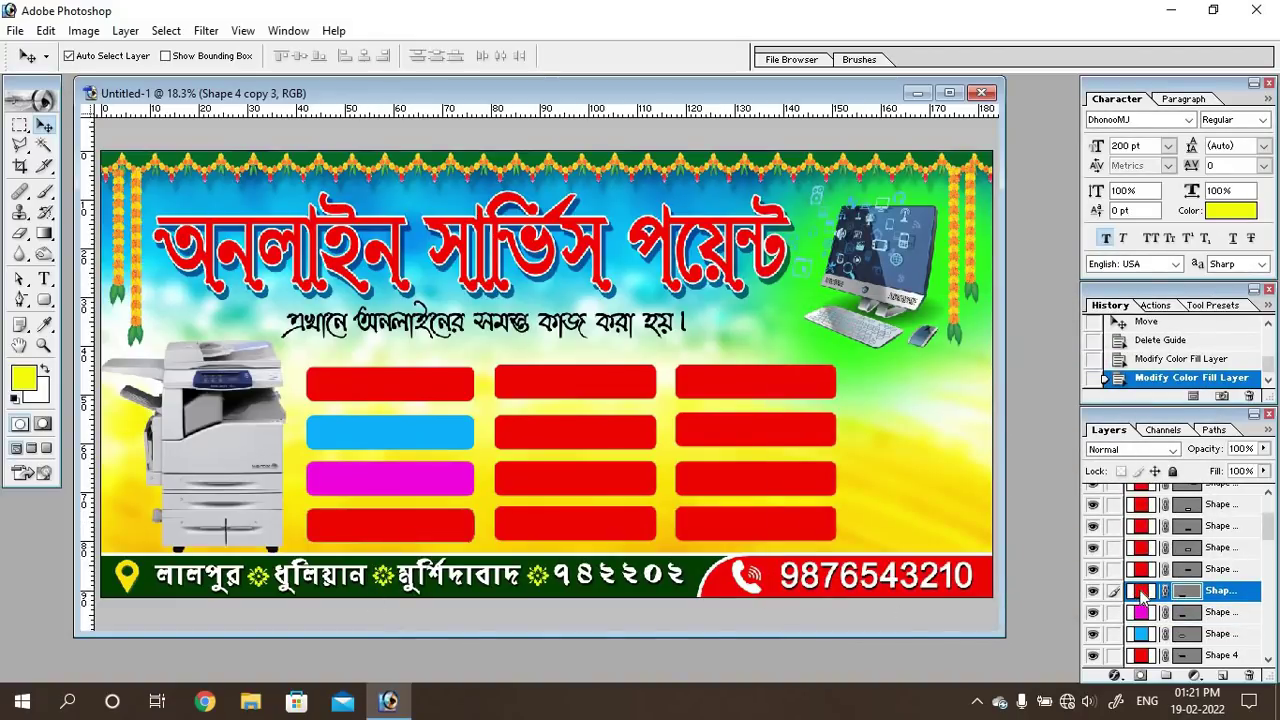
double_click(1141, 591)
text(0)
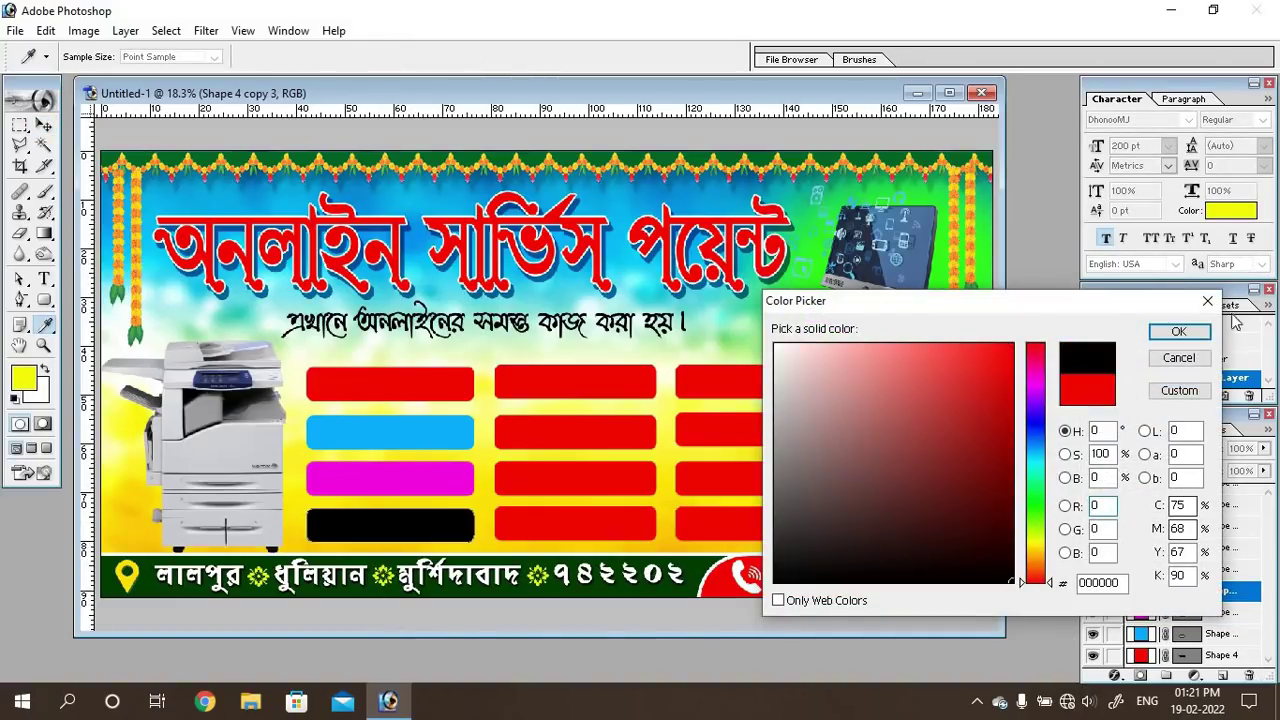
click(1180, 331)
click(1141, 569)
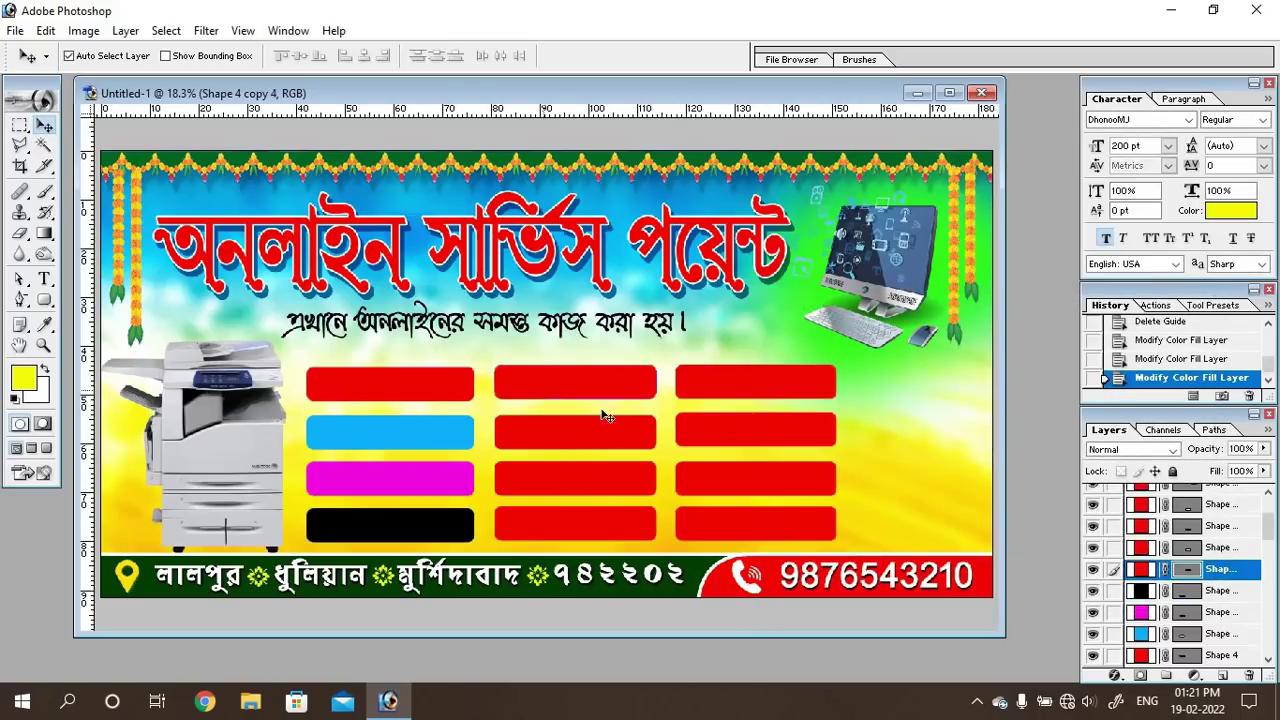
double_click(1141, 569)
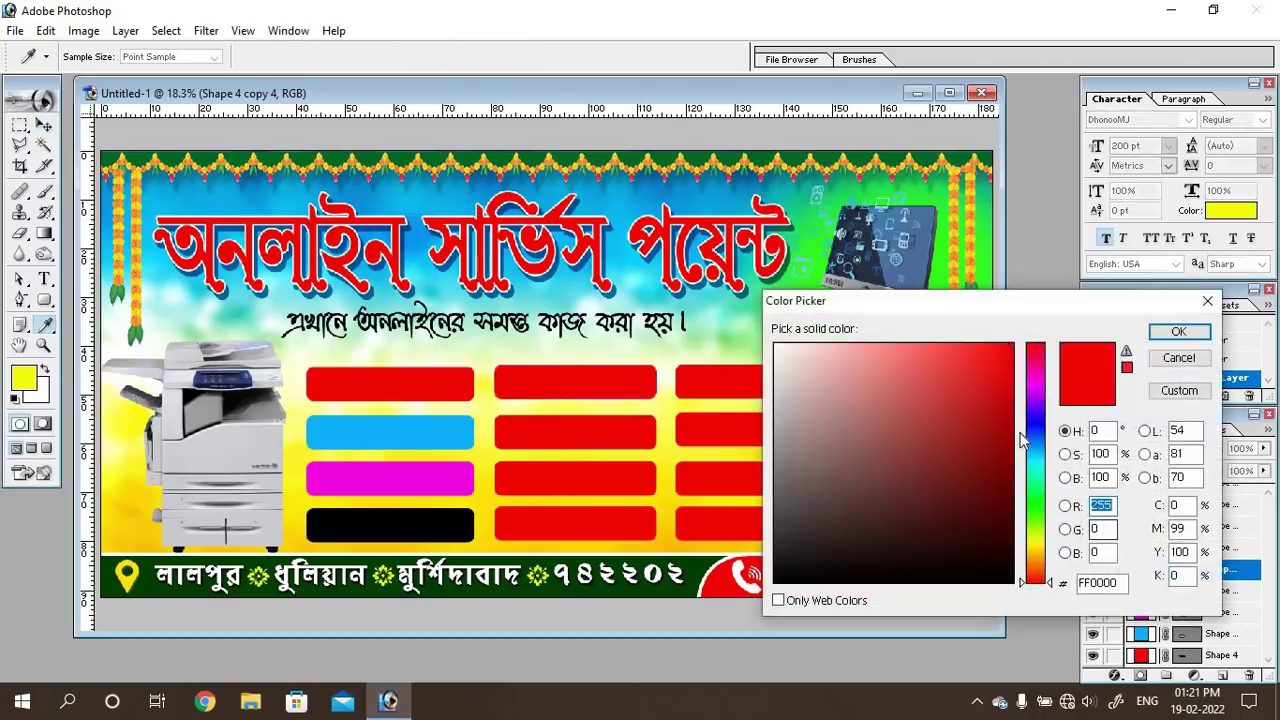
drag(1035, 414, 1035, 426)
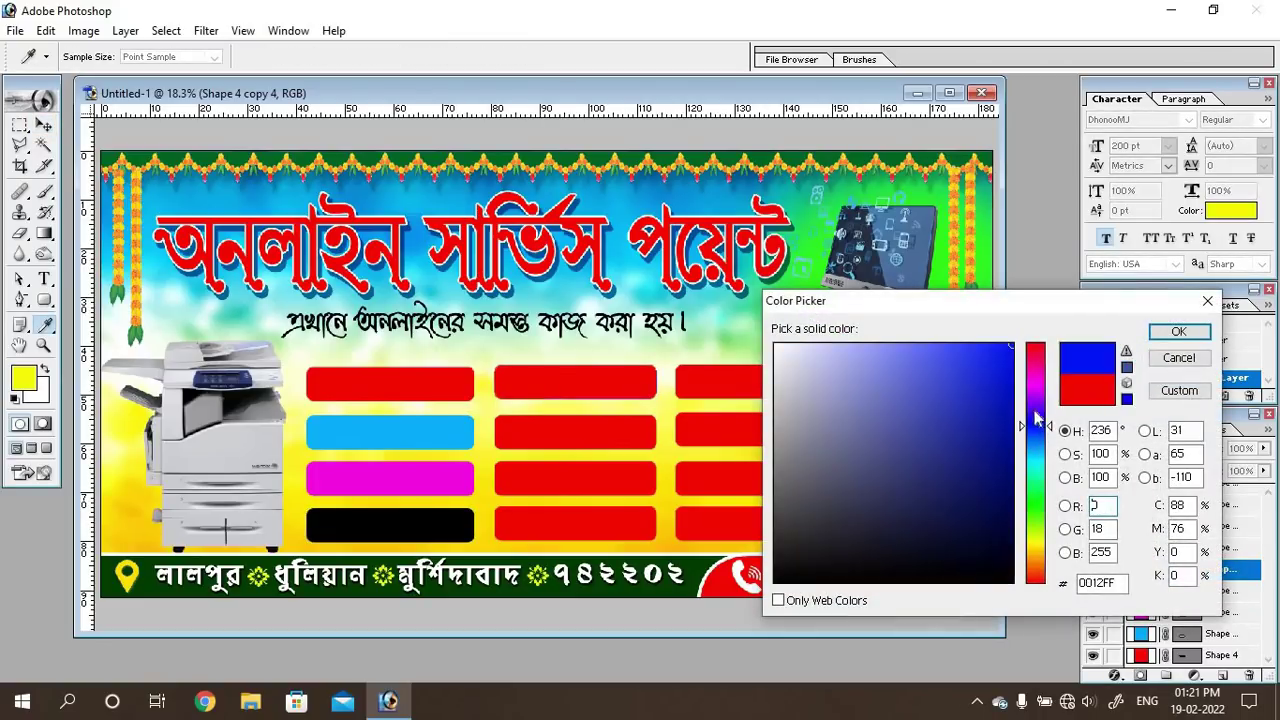
click(1179, 331)
key(v)
Recolour the second-row middle bar green and the bottom-middle bar light blue
click(603, 434)
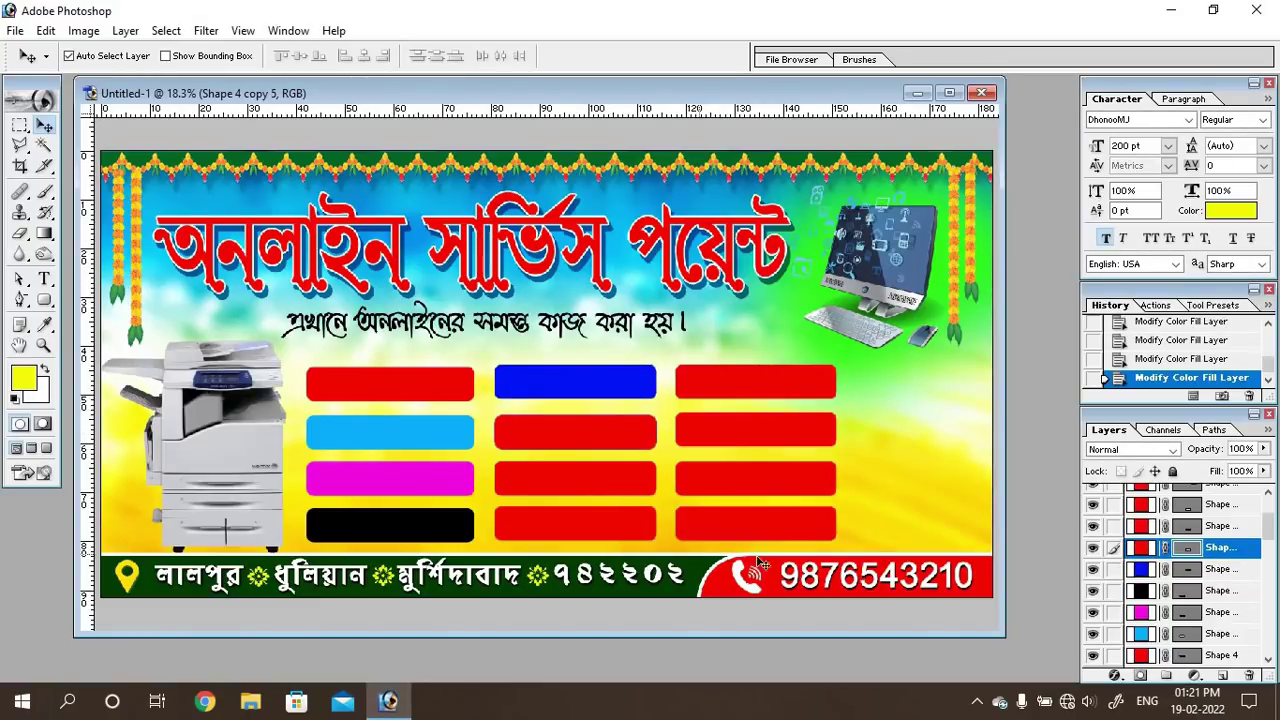
double_click(1141, 552)
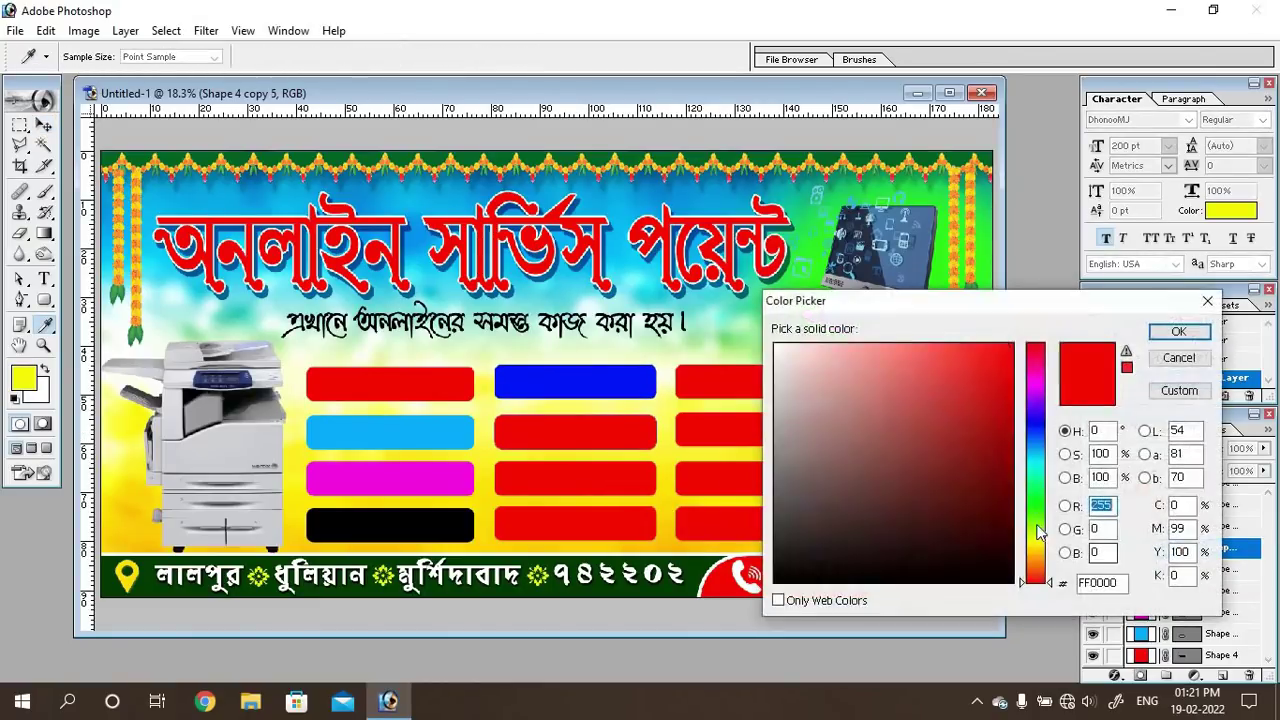
click(1036, 501)
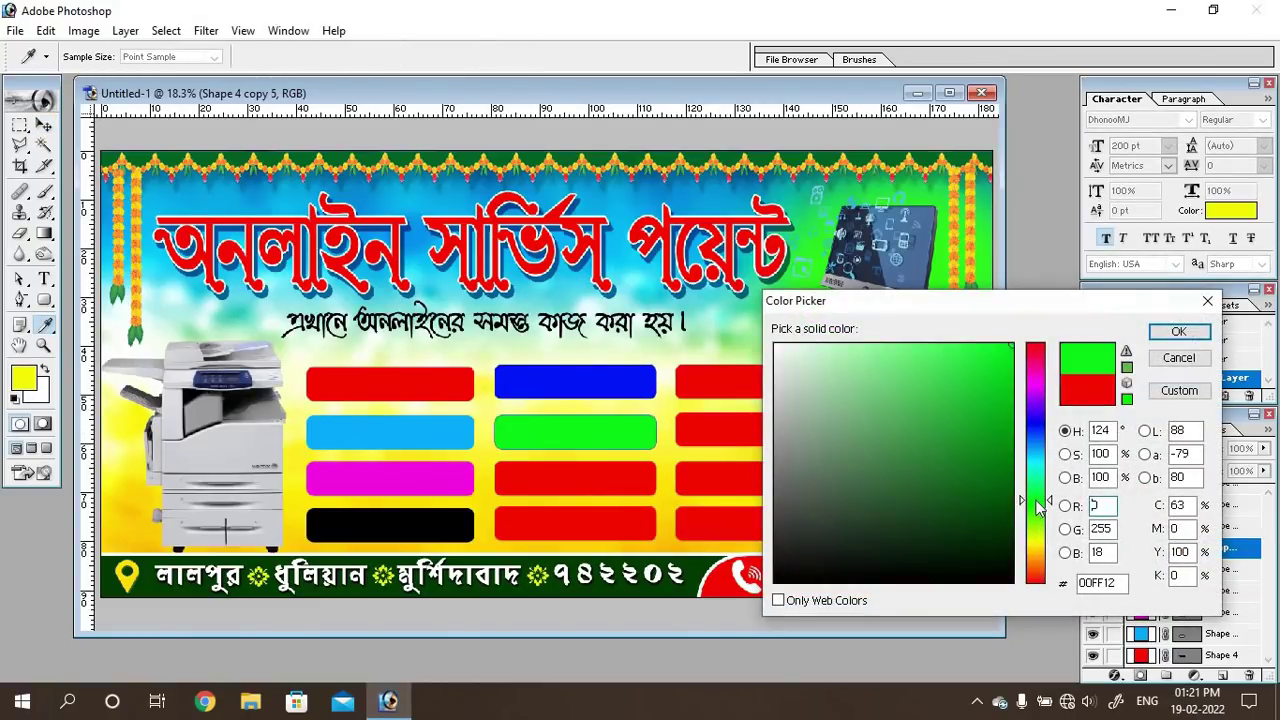
click(1179, 333)
key(v)
drag(590, 488, 588, 524)
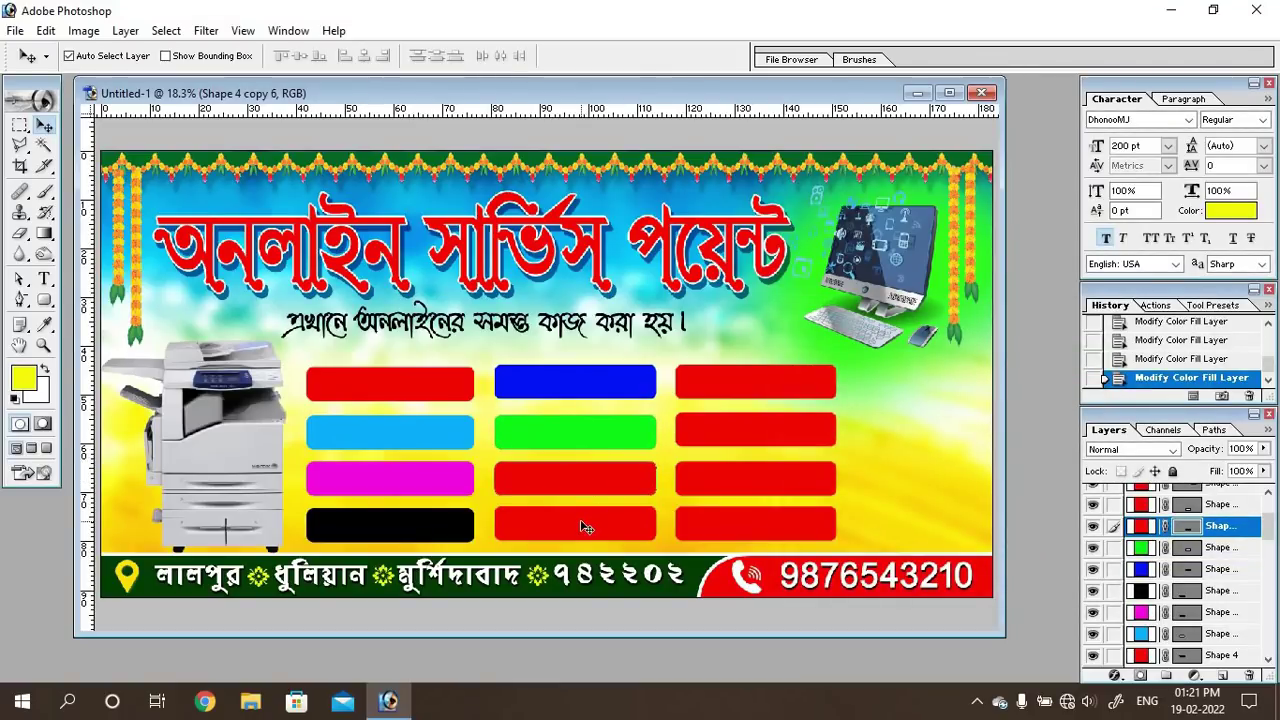
alt+click(585, 527)
double_click(1143, 507)
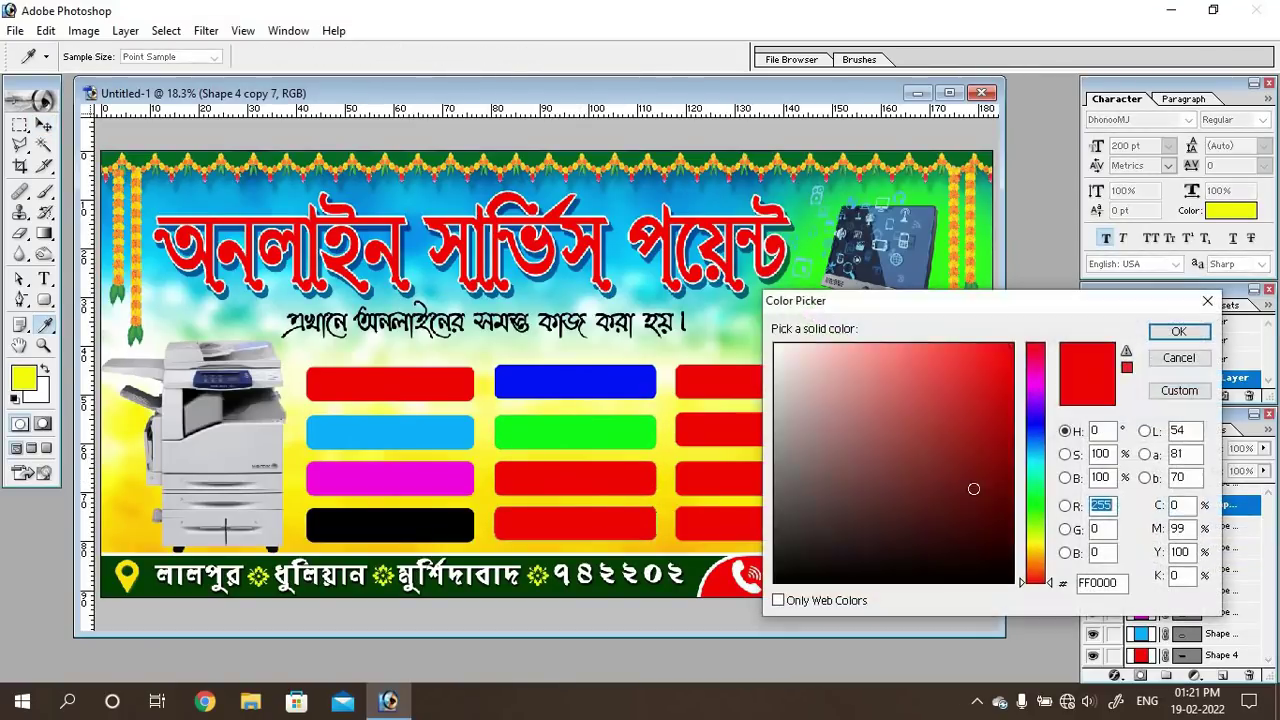
click(1036, 445)
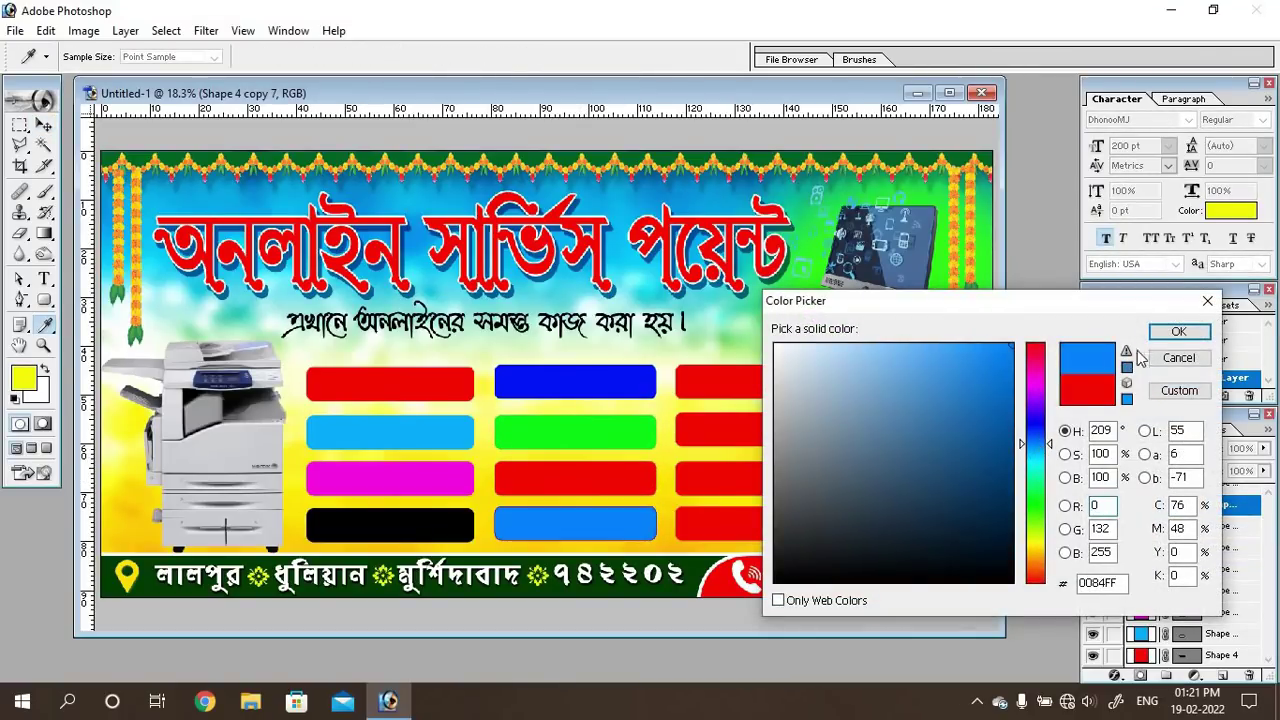
click(1179, 331)
Recolour the top-right bar black, the third-row right bar dark green and the bottom-right bar blue
alt+click(730, 395)
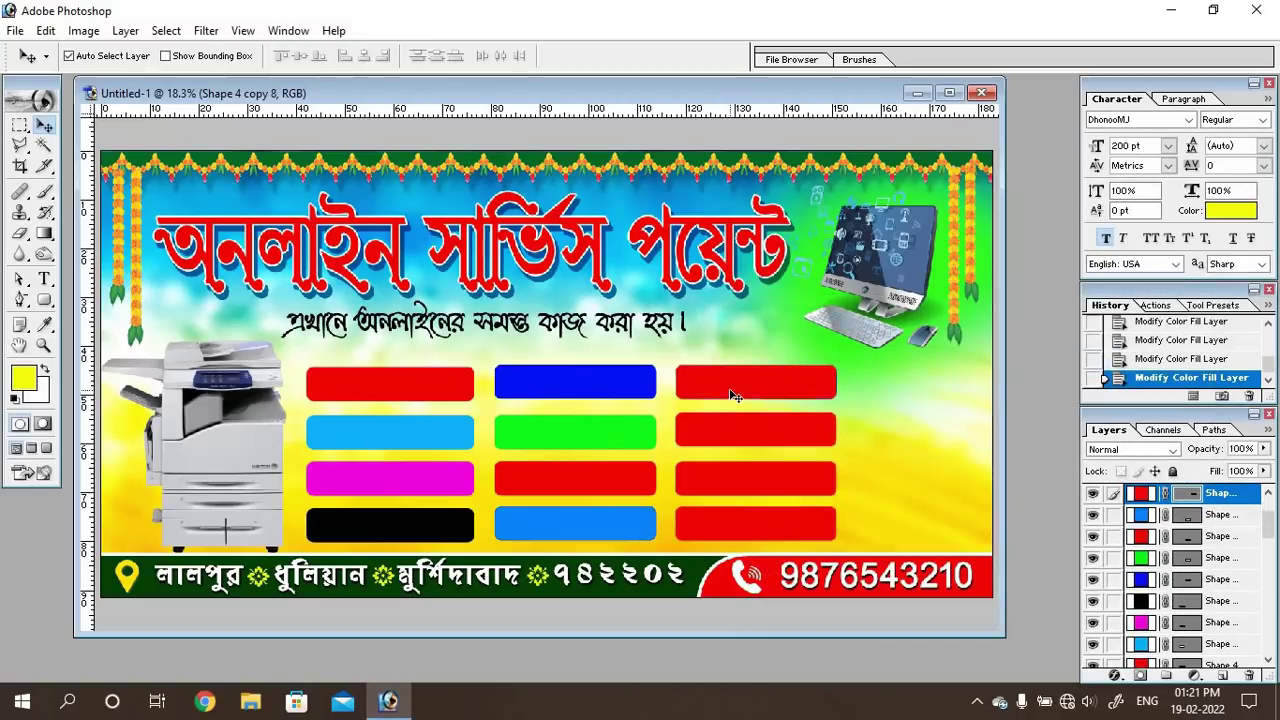
double_click(1143, 493)
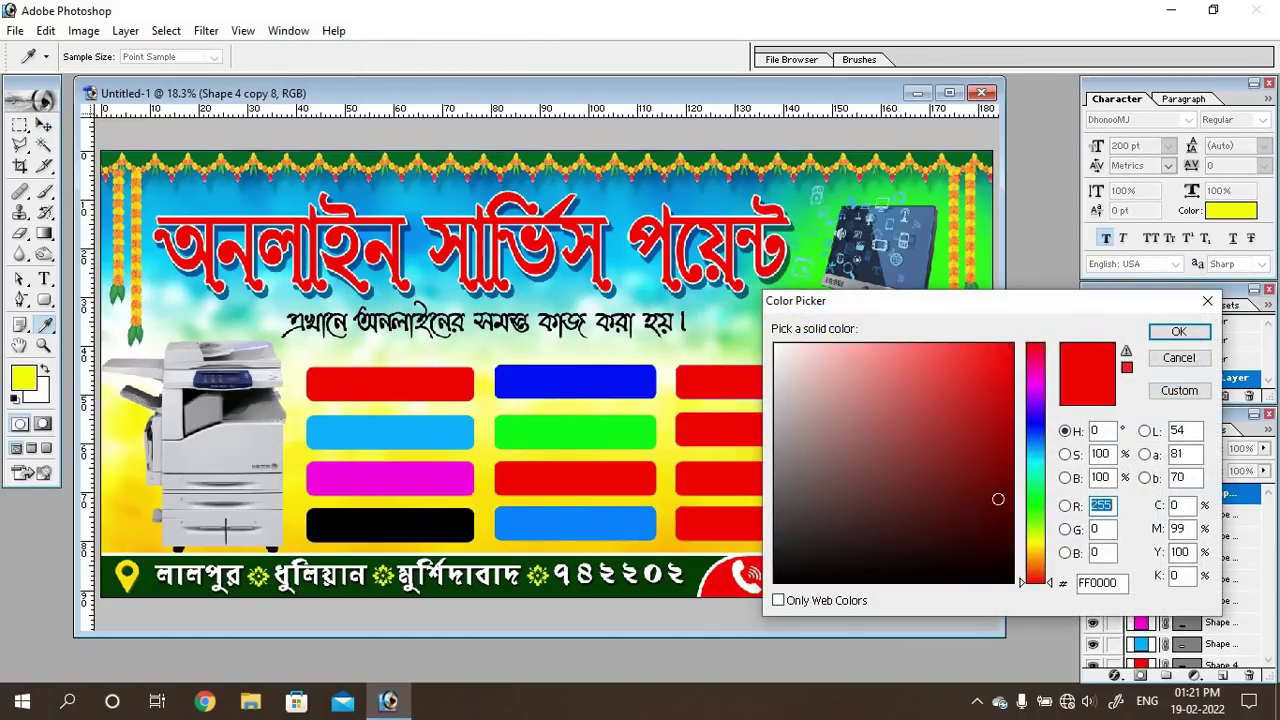
drag(998, 499, 1022, 628)
click(1179, 331)
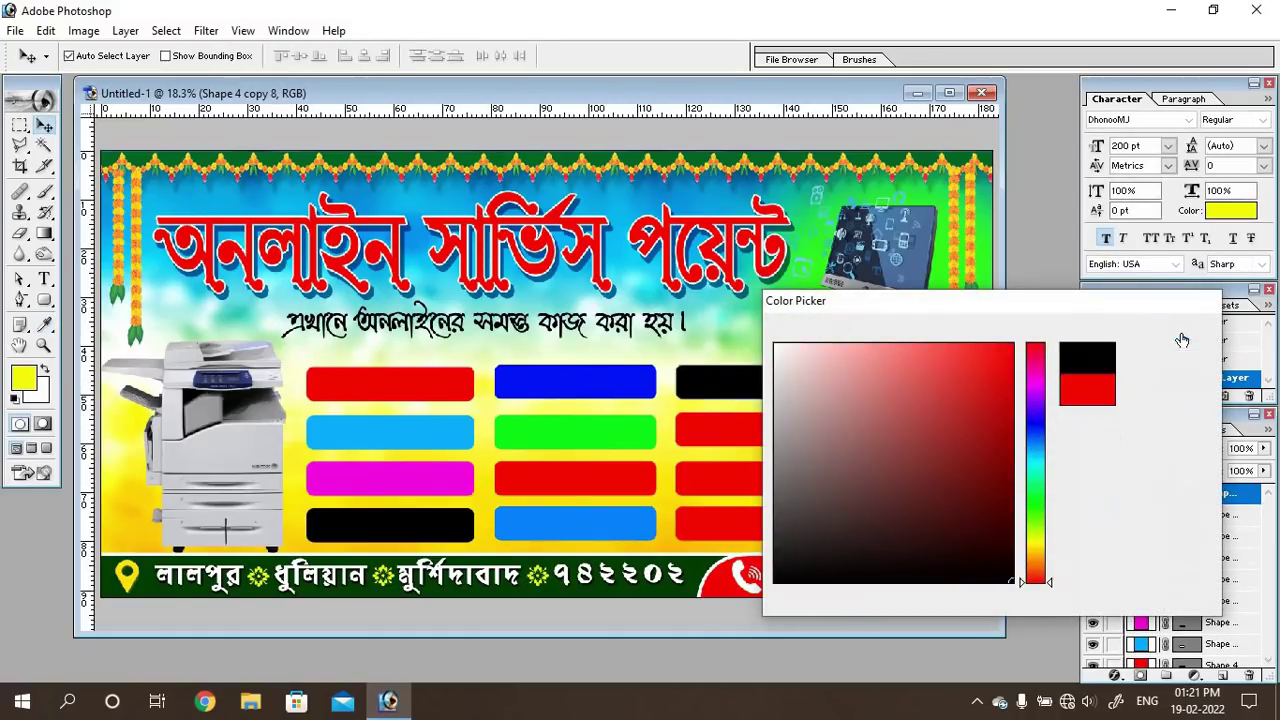
alt+click(762, 433)
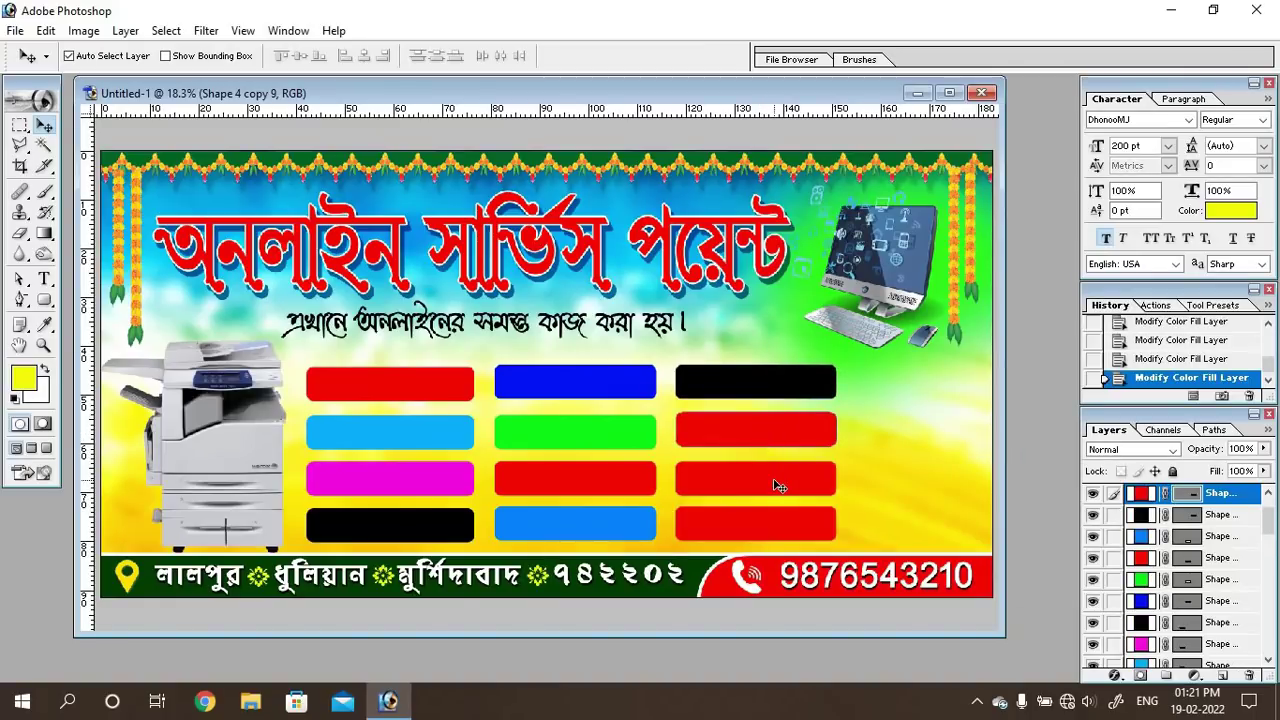
alt+click(777, 486)
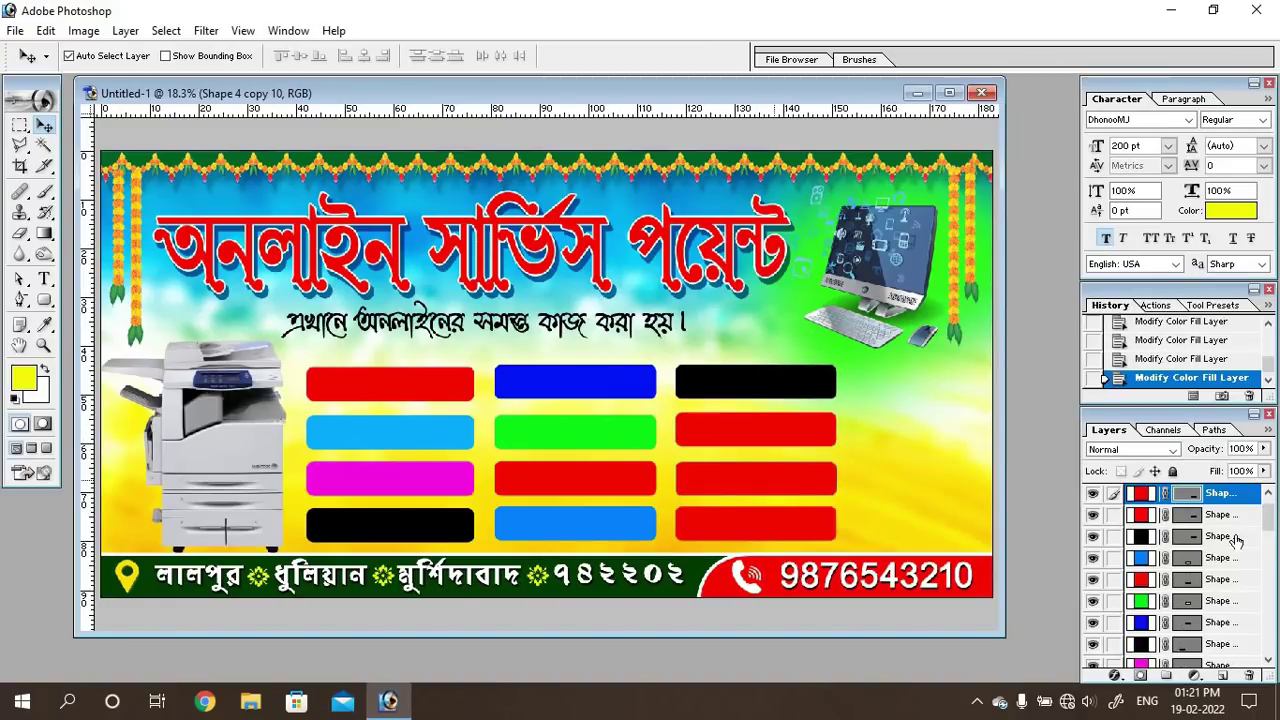
double_click(1143, 496)
click(1036, 502)
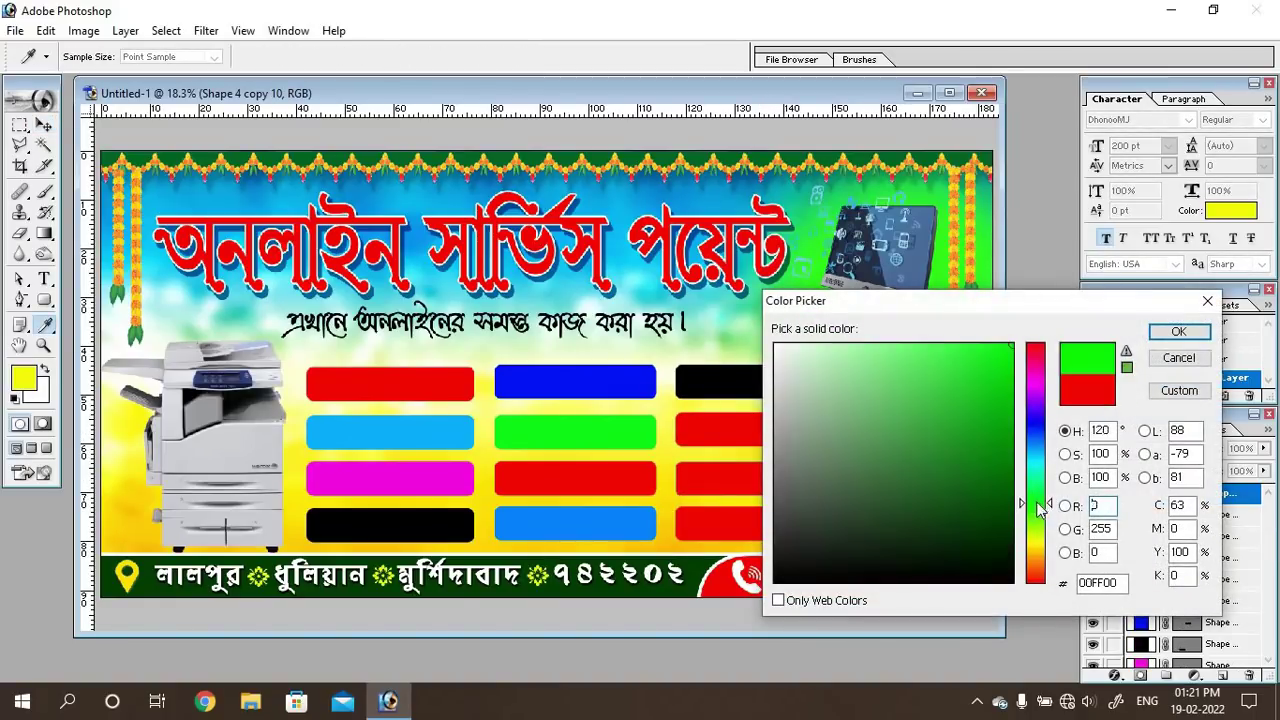
click(1004, 495)
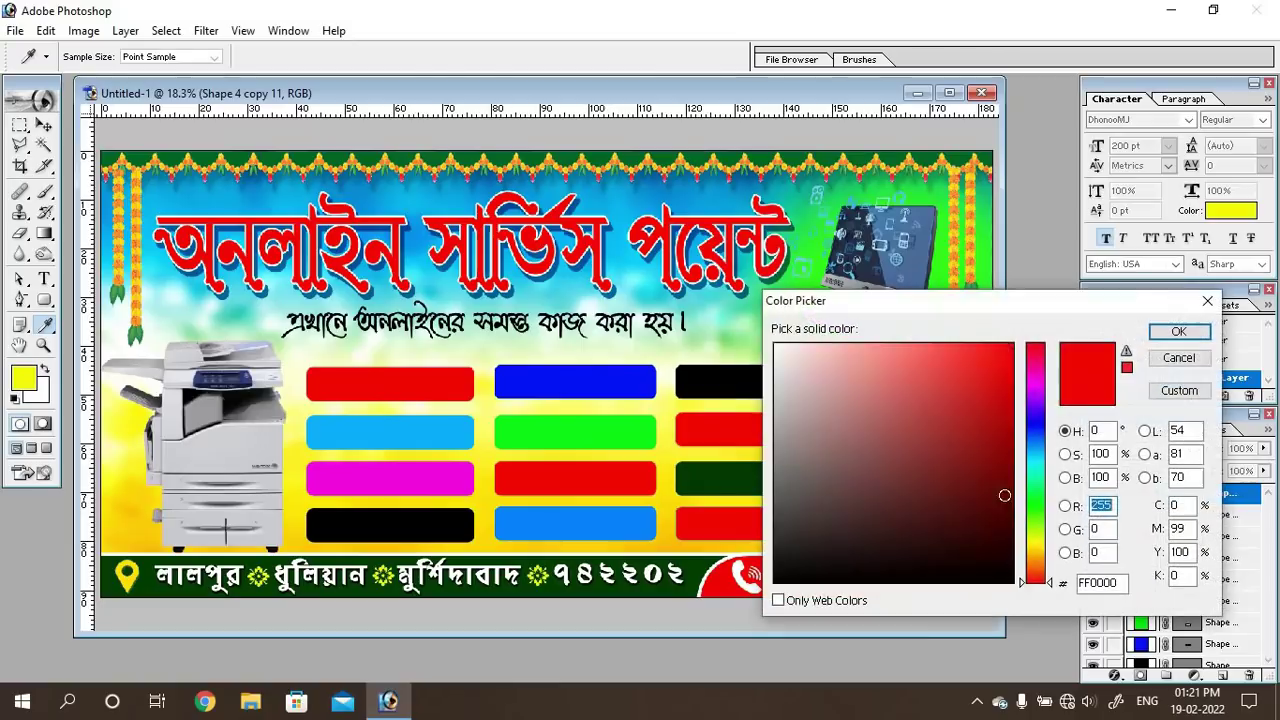
click(1036, 431)
drag(1017, 313, 1052, 342)
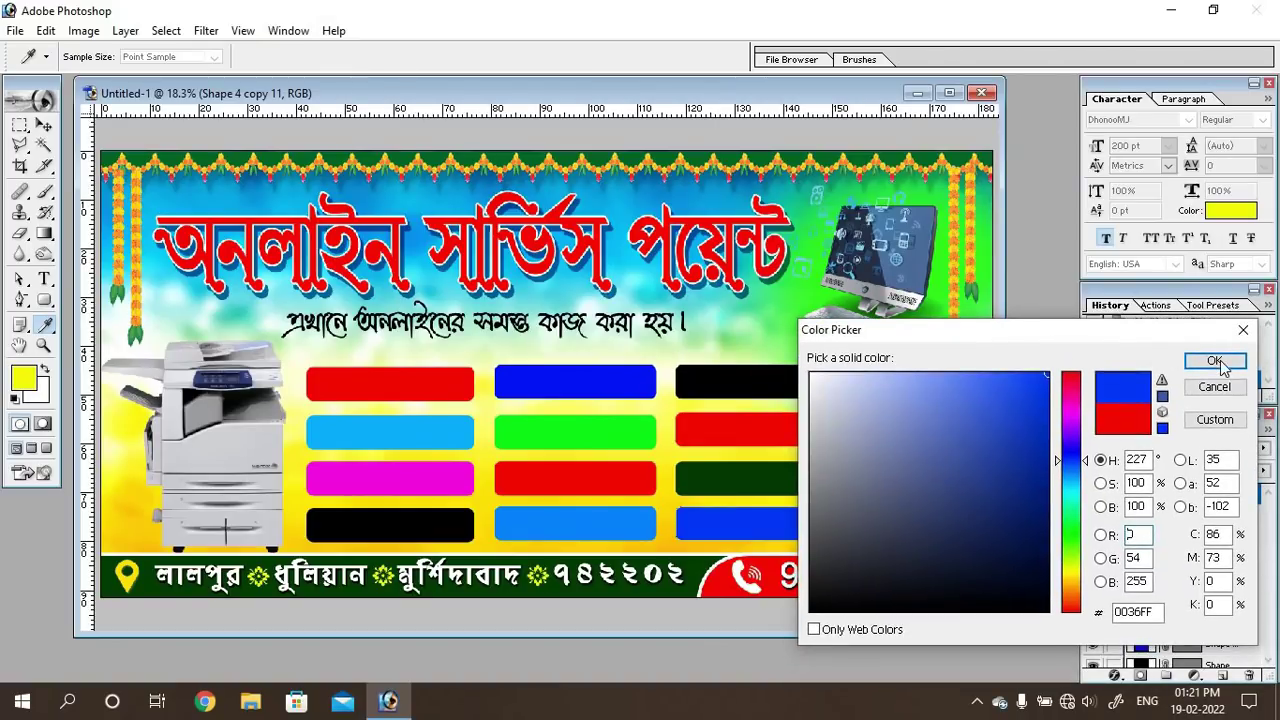
click(1214, 361)
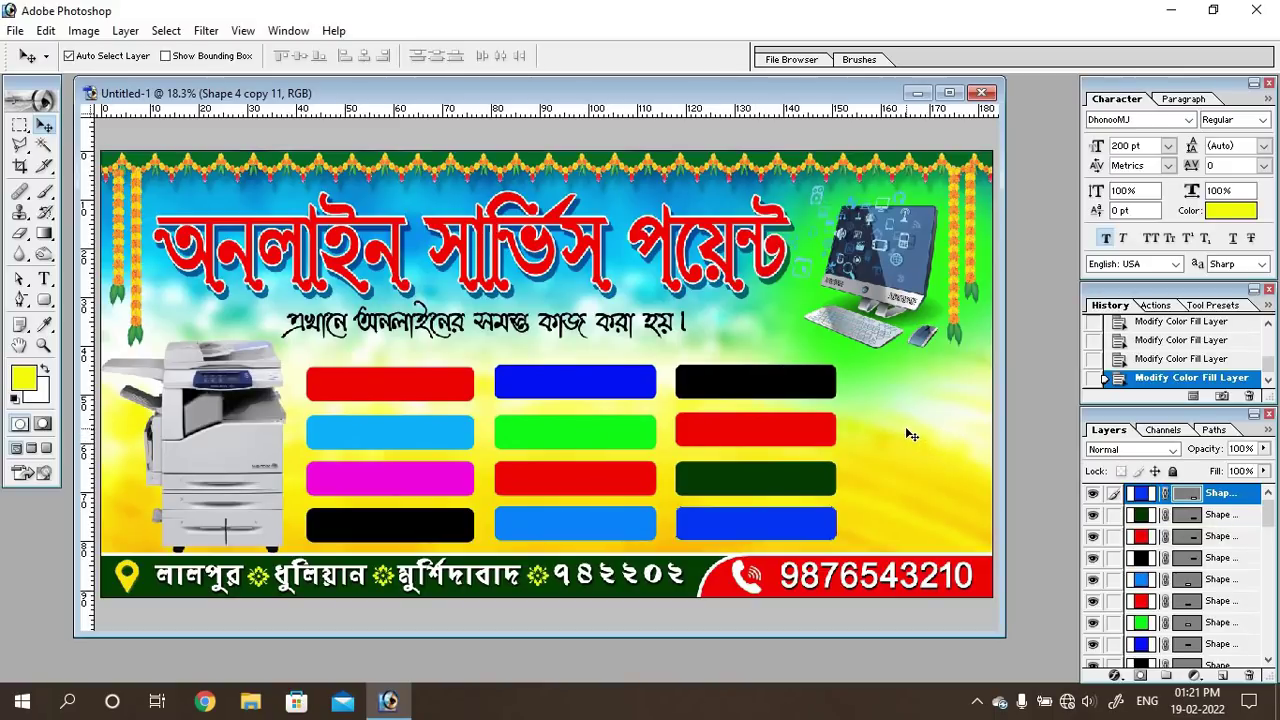
Open the bus image, drag it into the banner and place its layer above the bars
double_click(1040, 432)
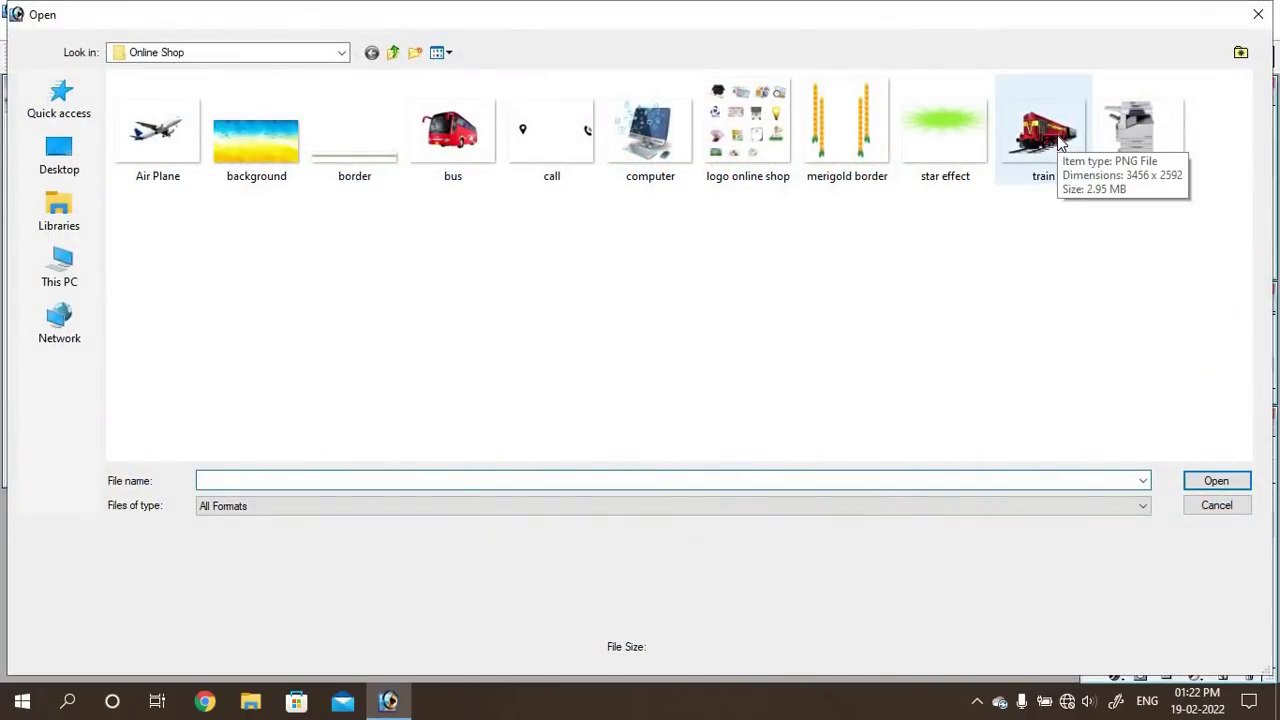
double_click(492, 140)
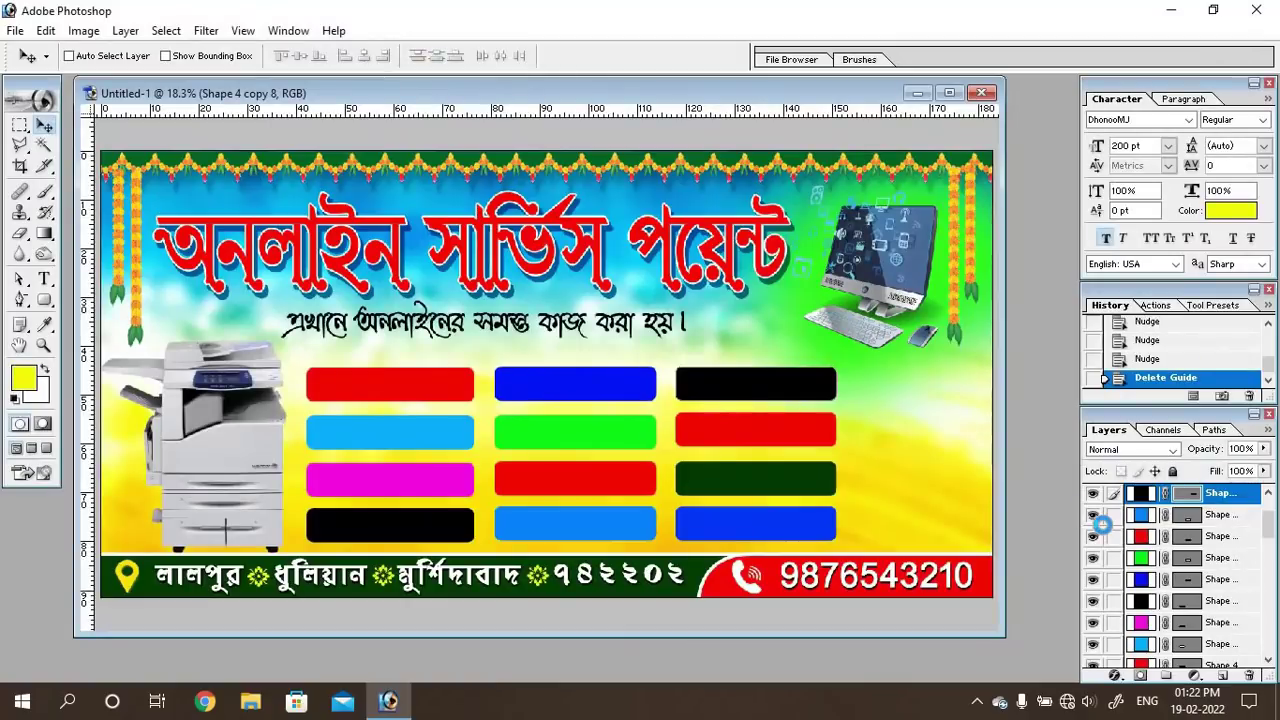
drag(494, 510, 921, 416)
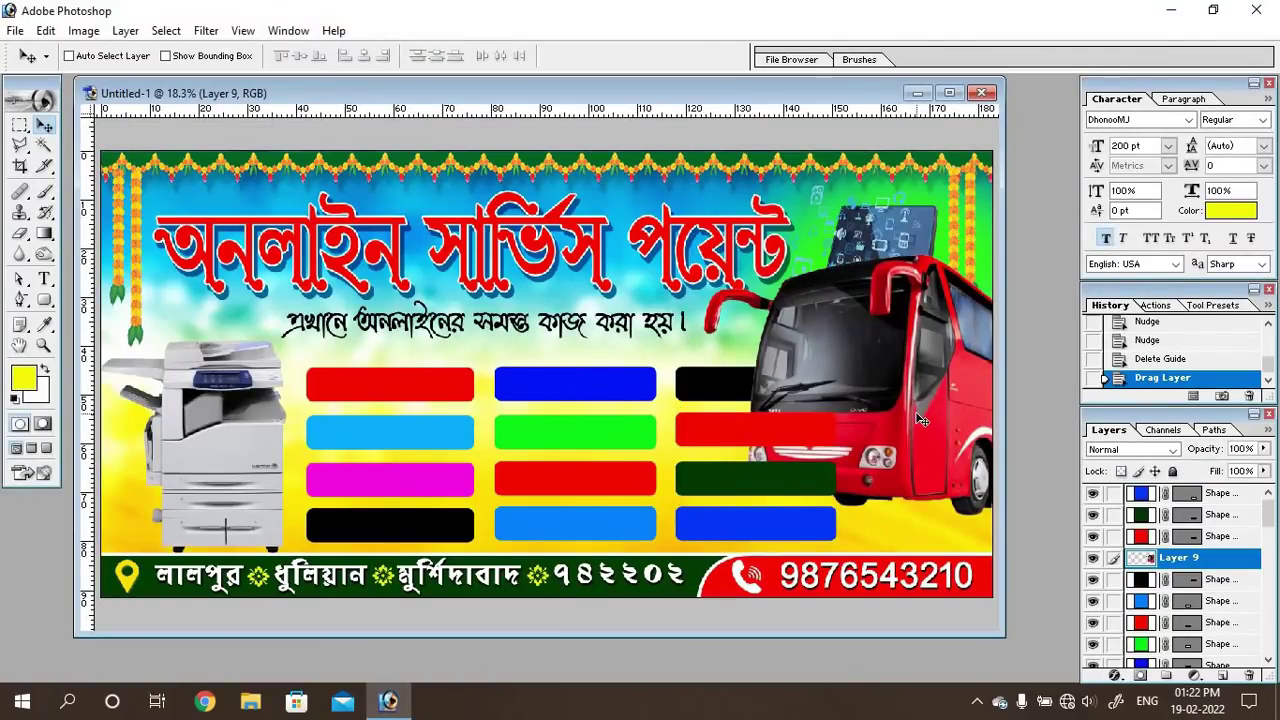
drag(1207, 566, 1180, 490)
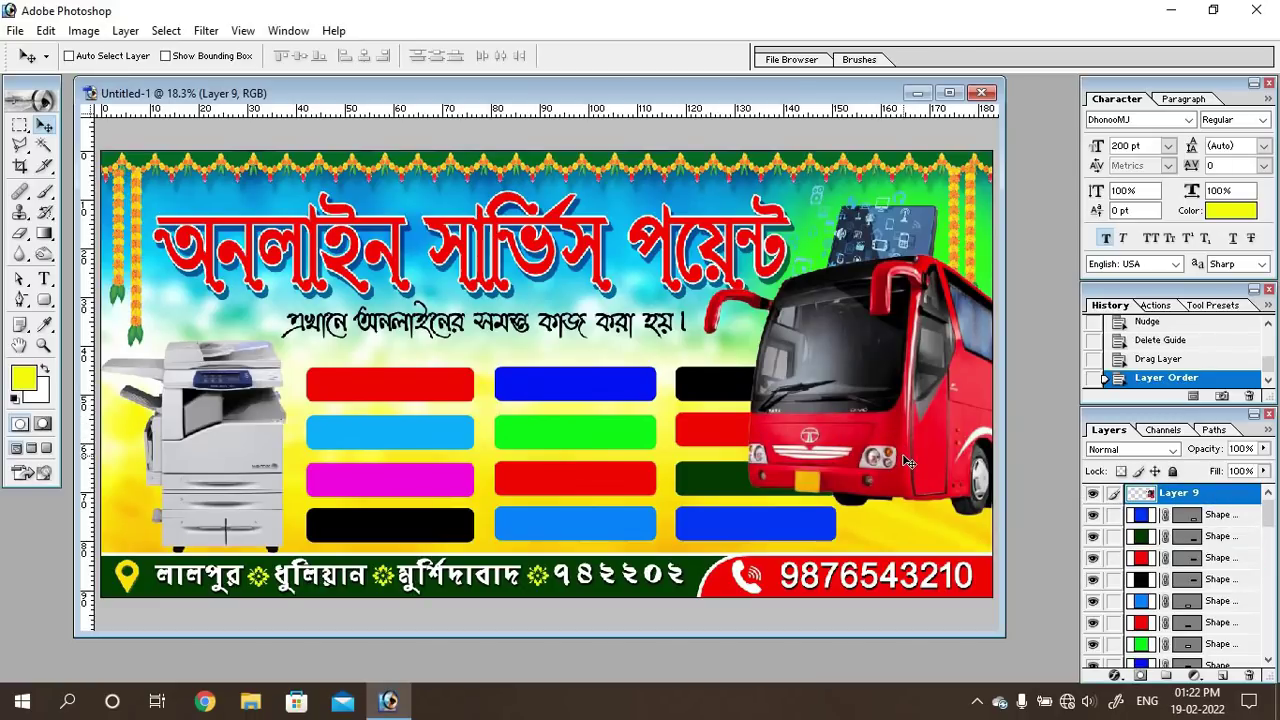
Shrink the bus to about 41% and position it beside the top bars
key(ctrl+t)
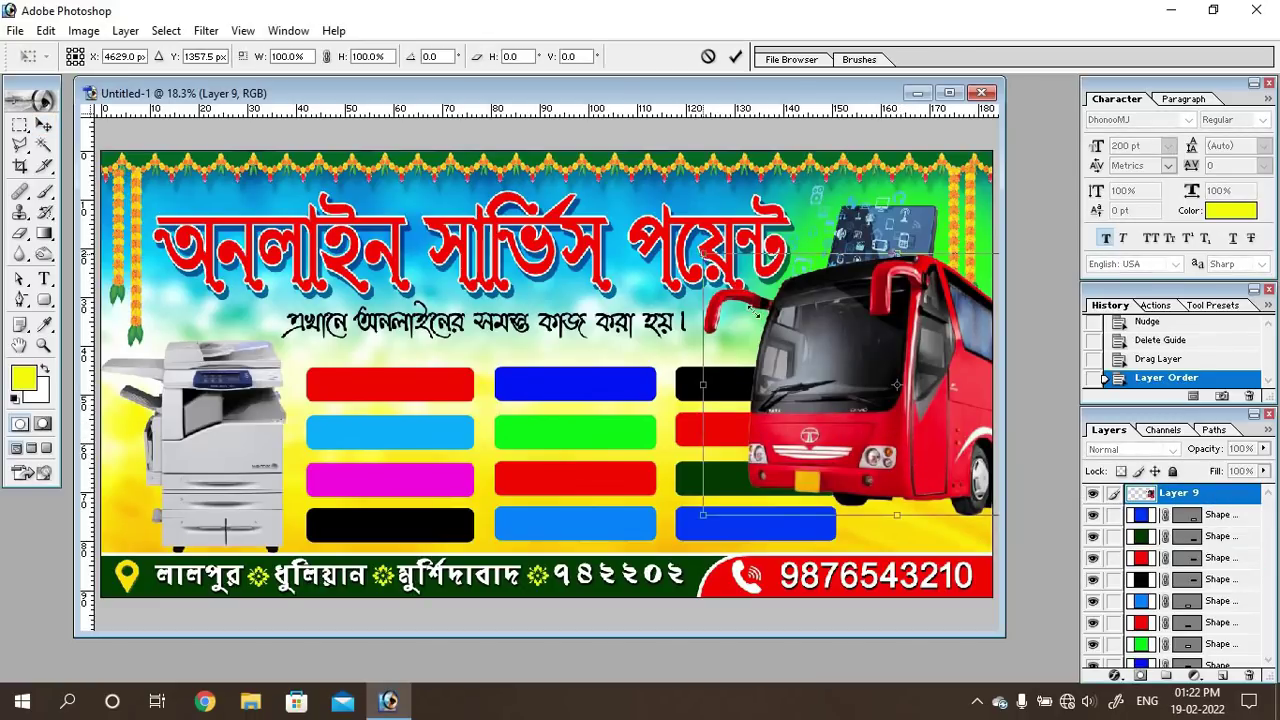
mouse_move(704, 254)
mouse_down()
mouse_move(887, 413)
mouse_move(888, 393)
mouse_up()
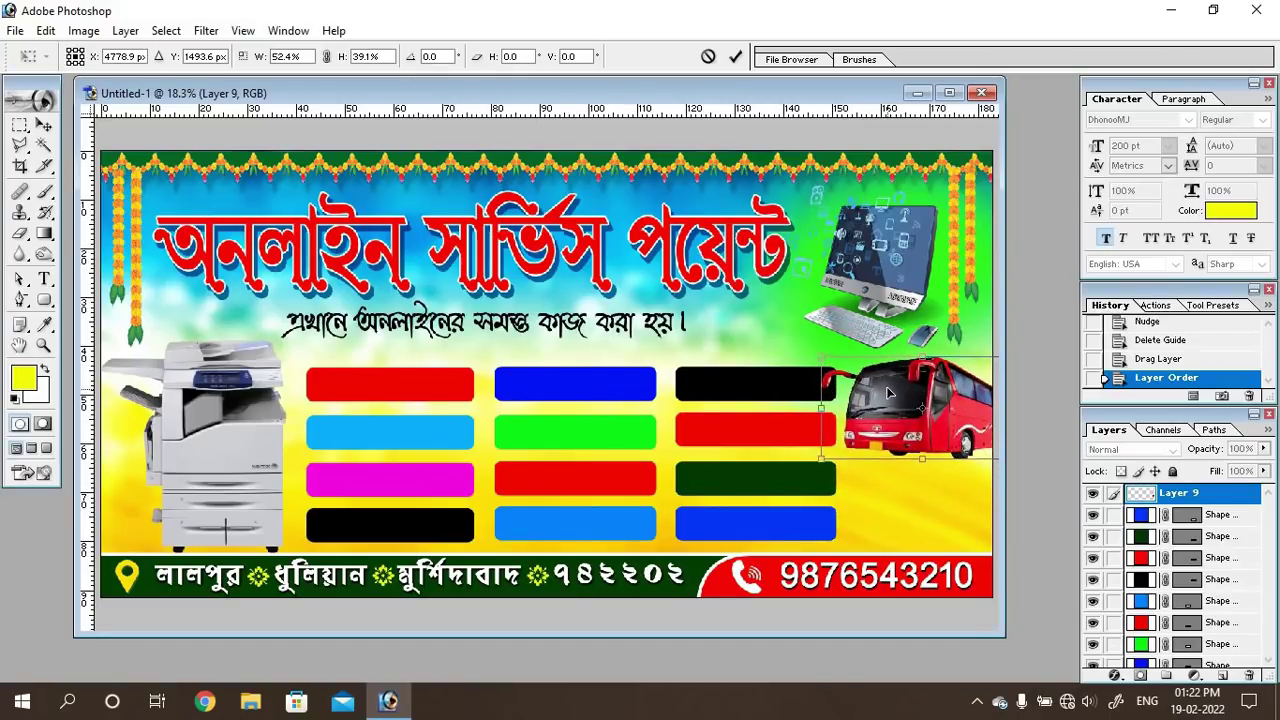
drag(821, 458, 864, 452)
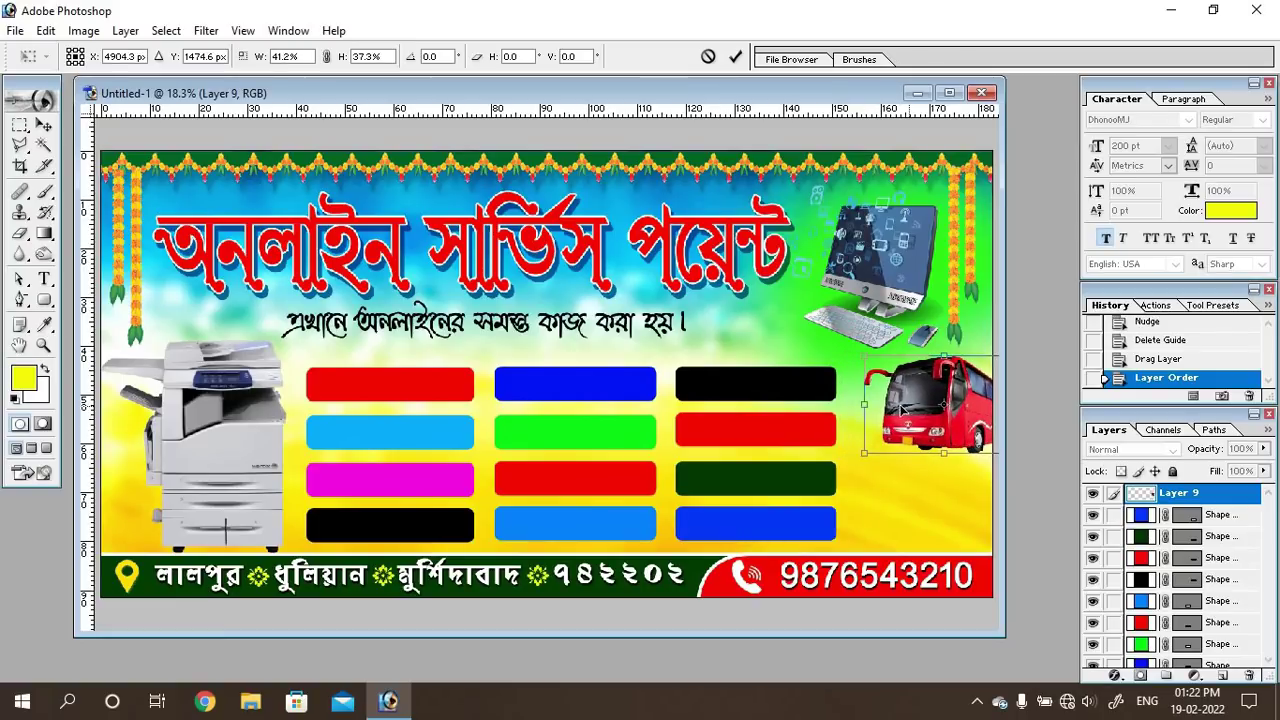
drag(902, 409, 883, 405)
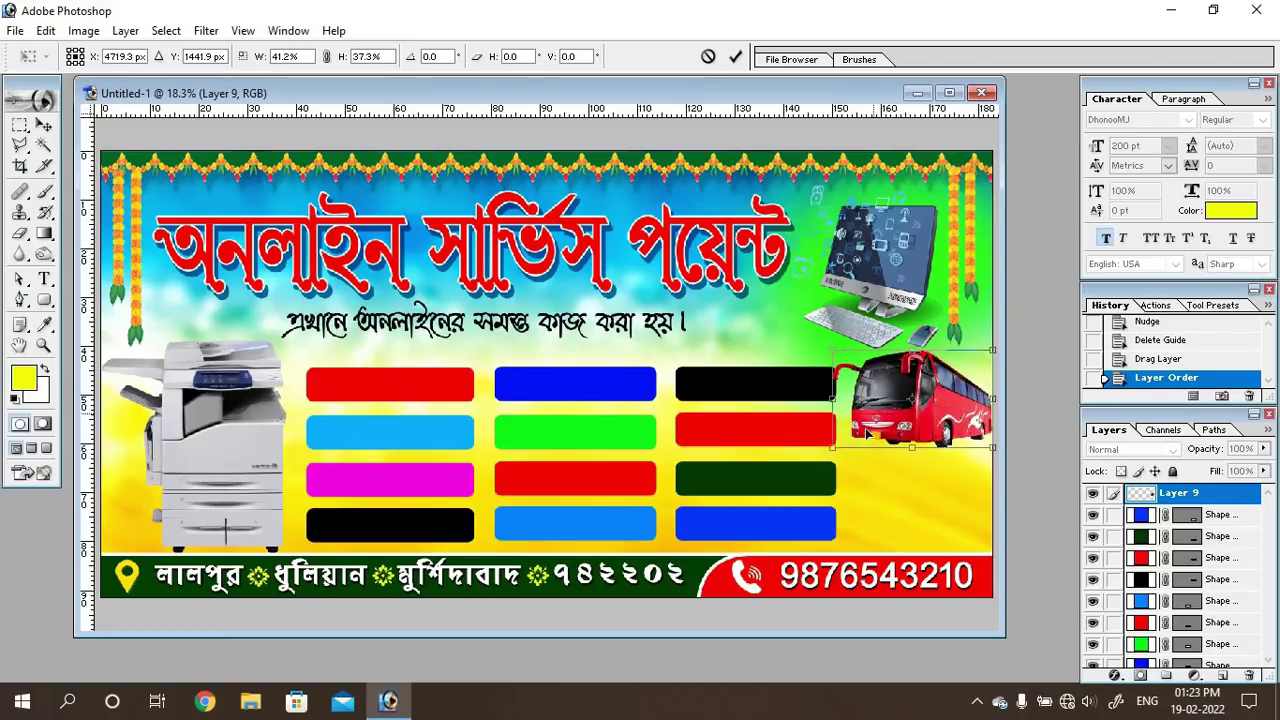
key(Return)
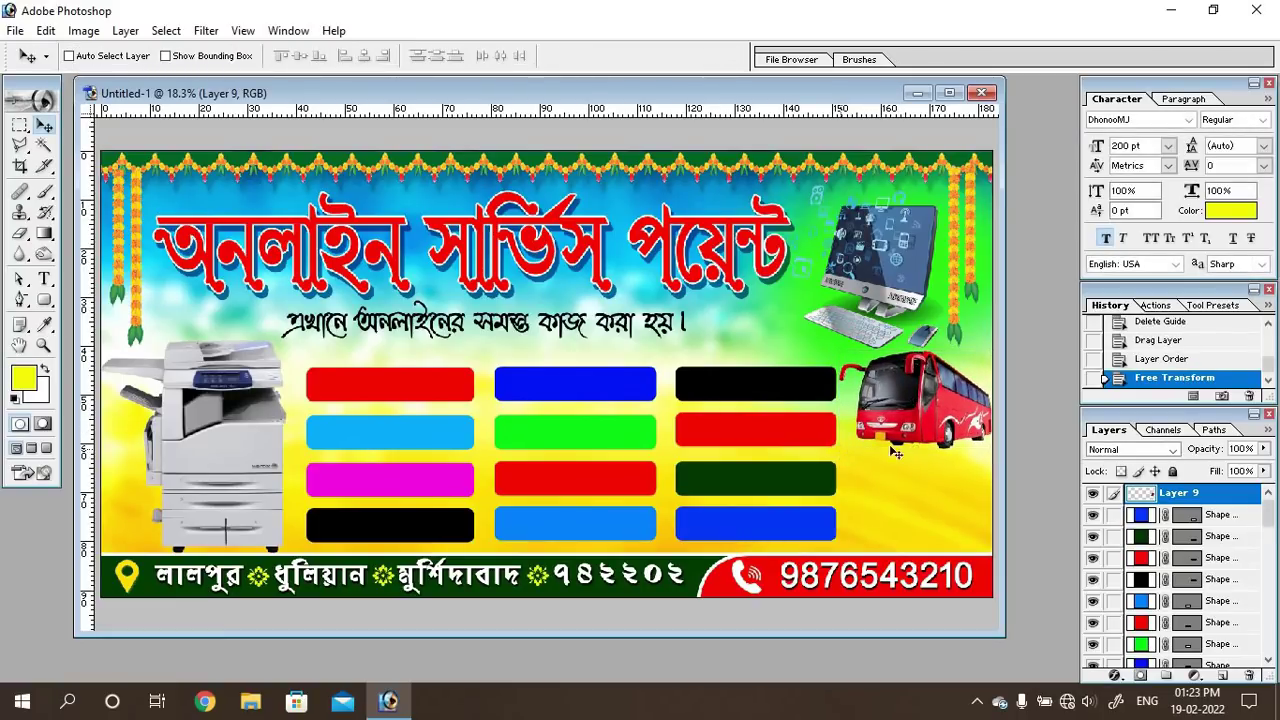
drag(889, 444, 896, 449)
key(ctrl+o)
click(1043, 160)
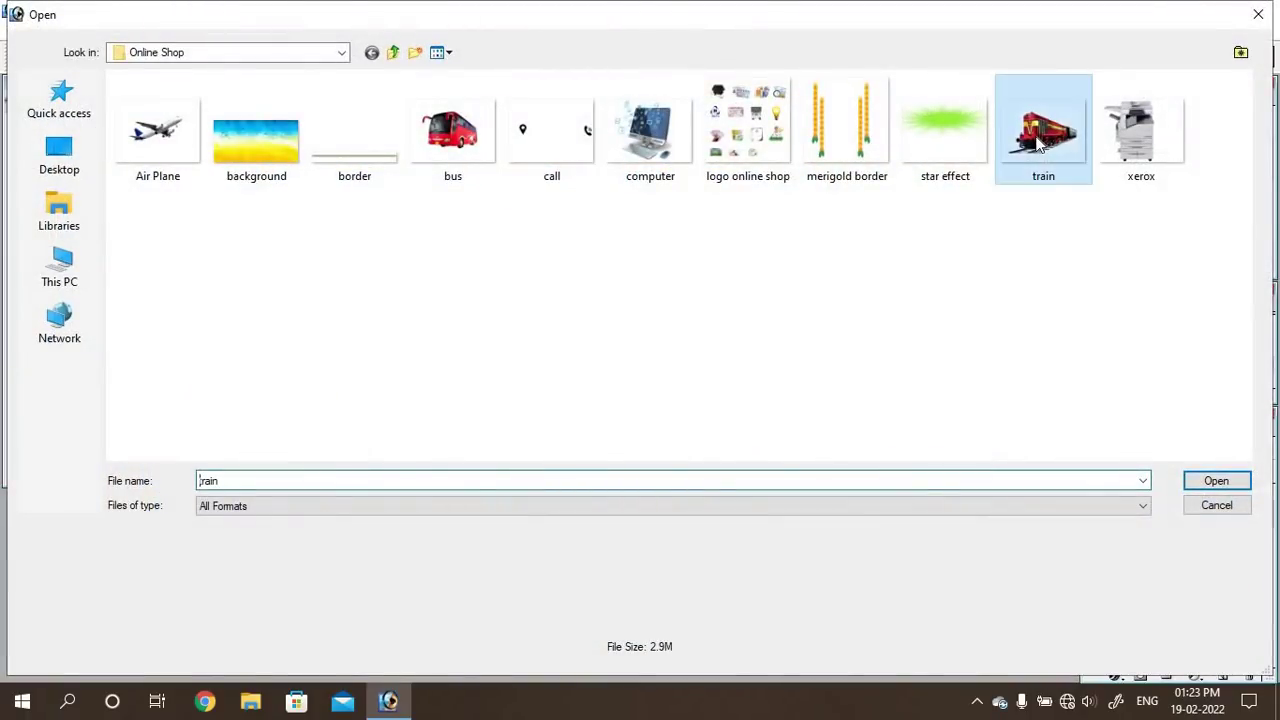
Bring train.png into the banner and scale it to about 39% below the bus
double_click(1043, 160)
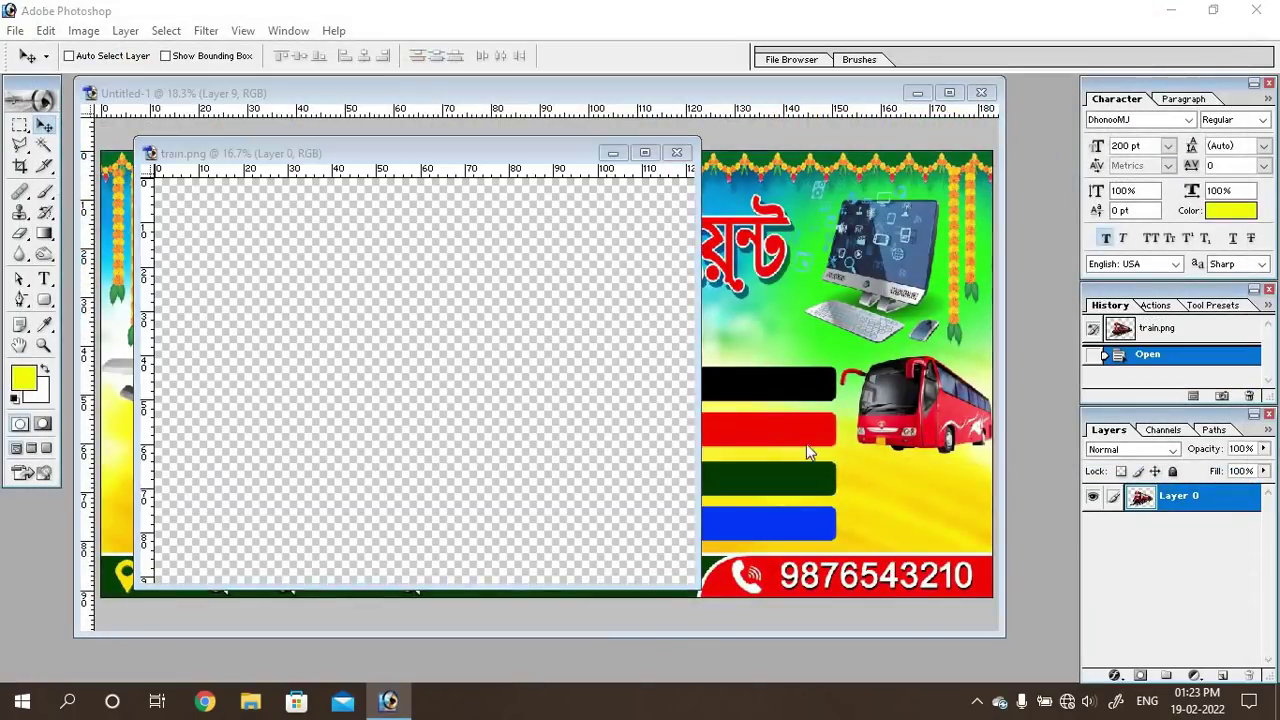
key(ctrl+o)
click(1208, 507)
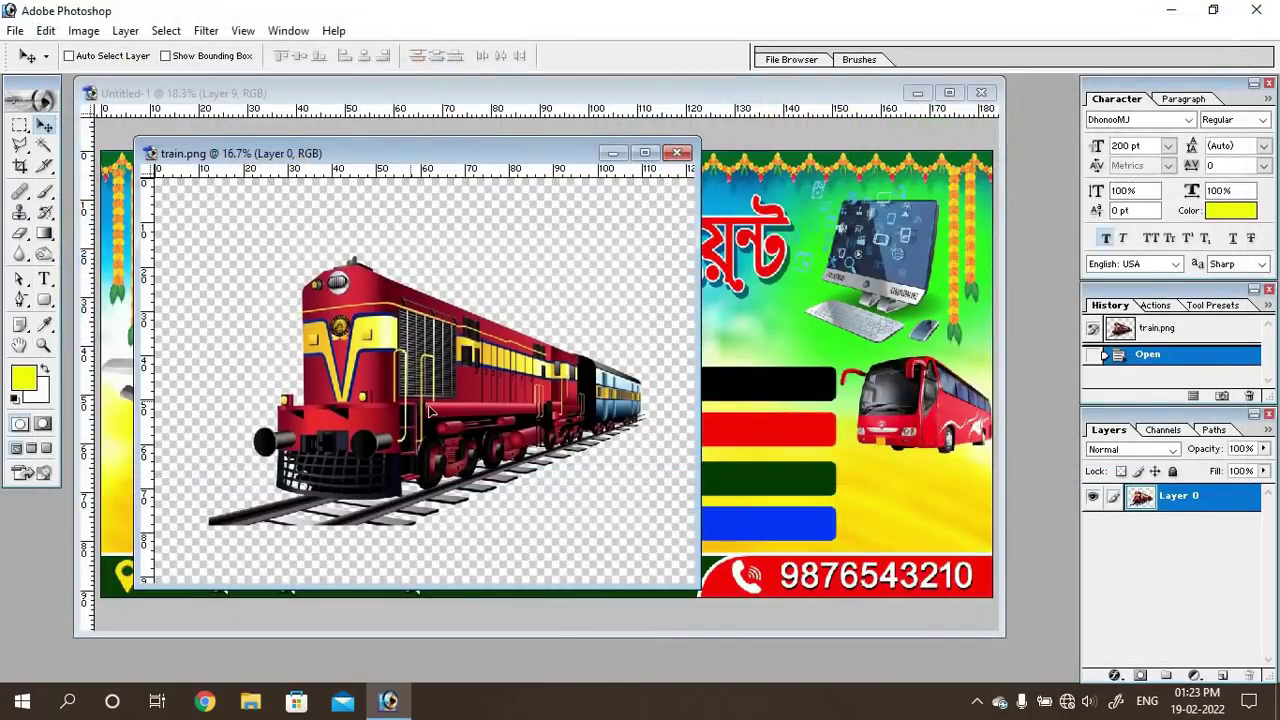
drag(816, 480, 808, 490)
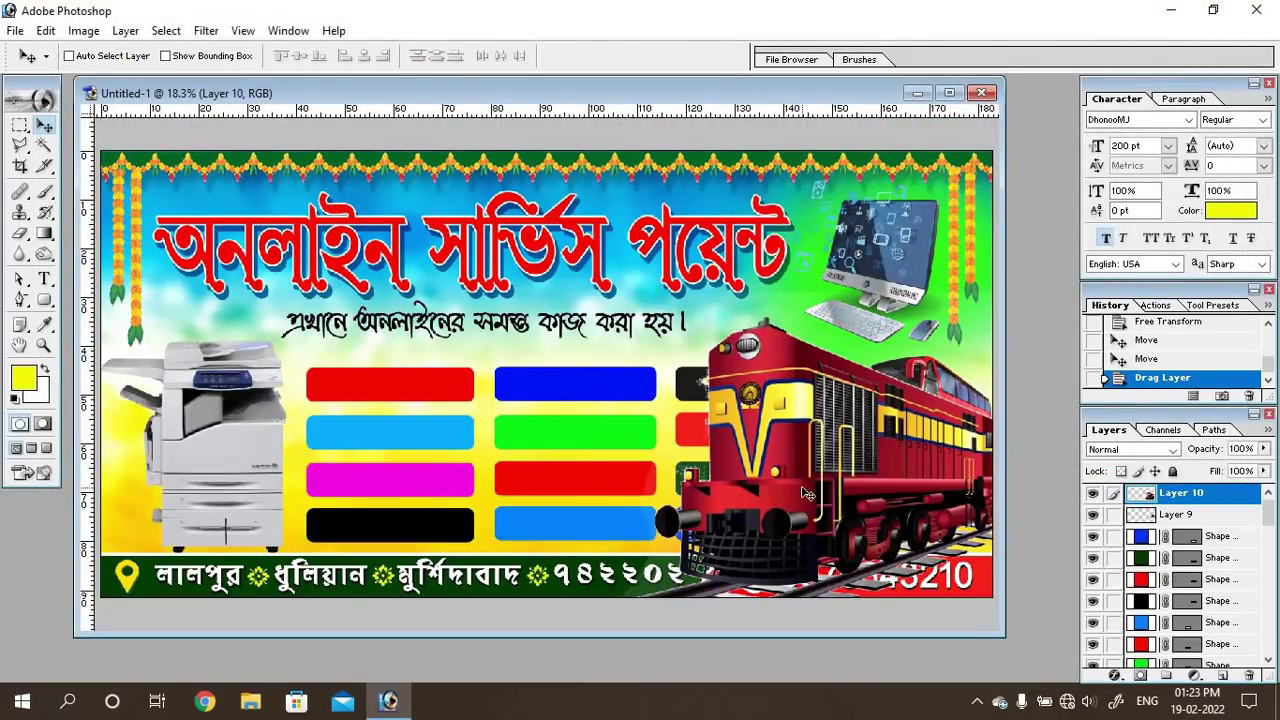
key(ctrl+t)
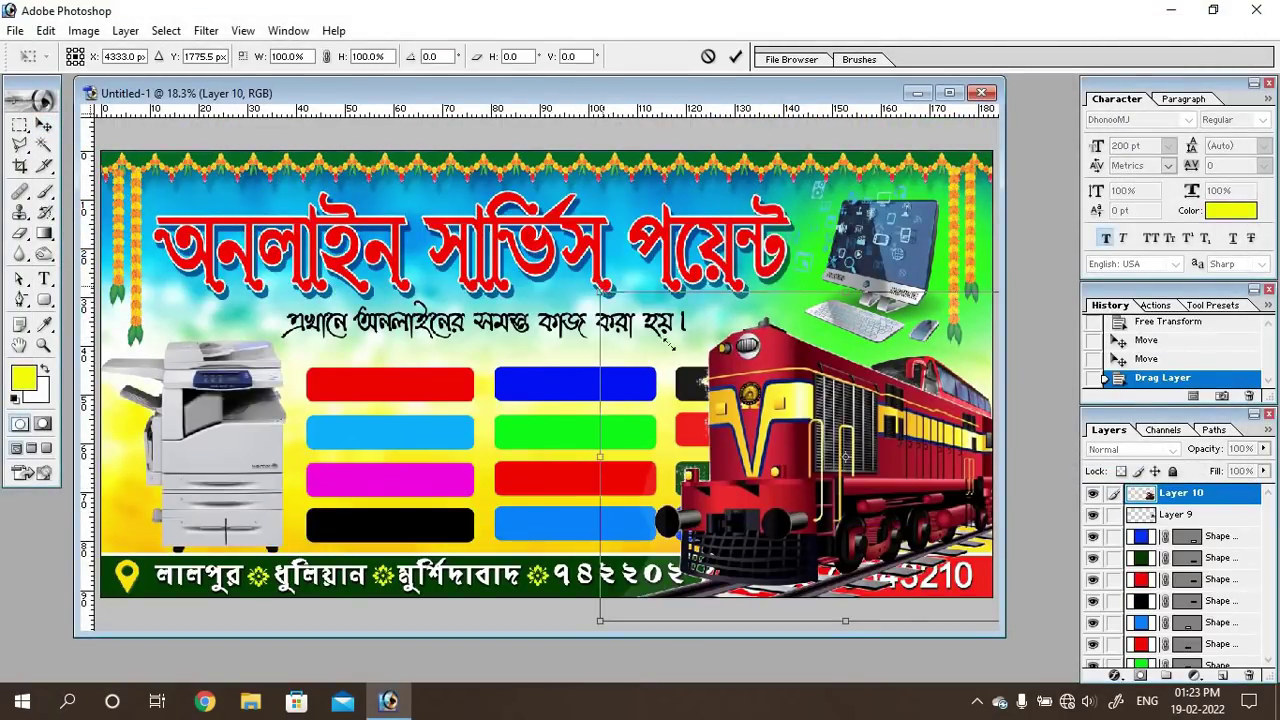
mouse_move(668, 346)
mouse_down()
mouse_move(905, 515)
mouse_move(891, 483)
mouse_up()
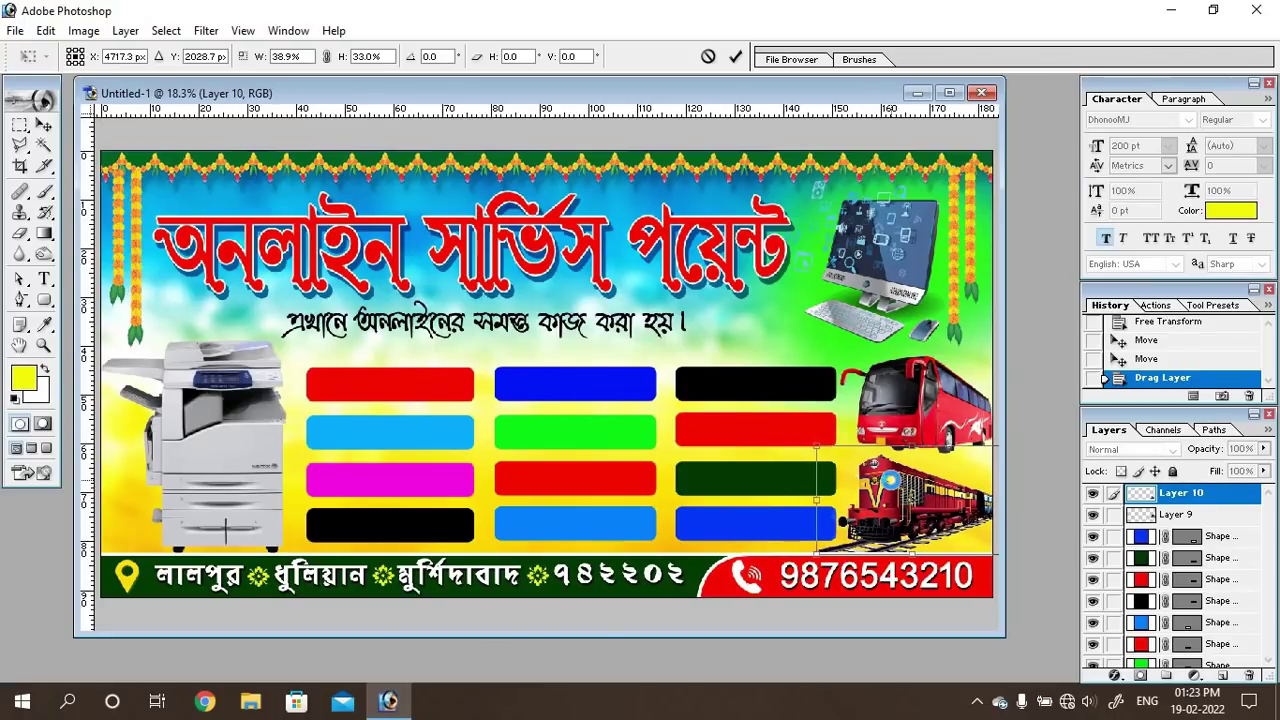
key(Return)
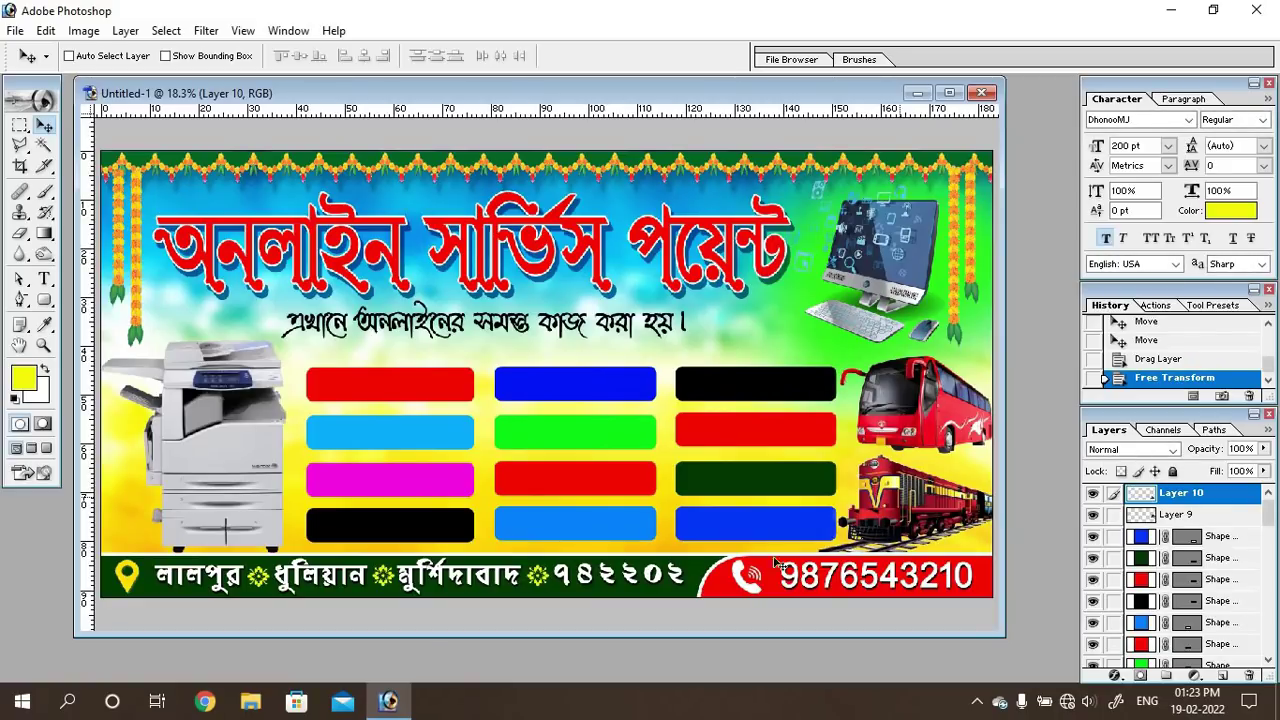
Give the photocopier's Layer 6 a drop shadow with 38 px size and 17% spread
right_click(222, 448)
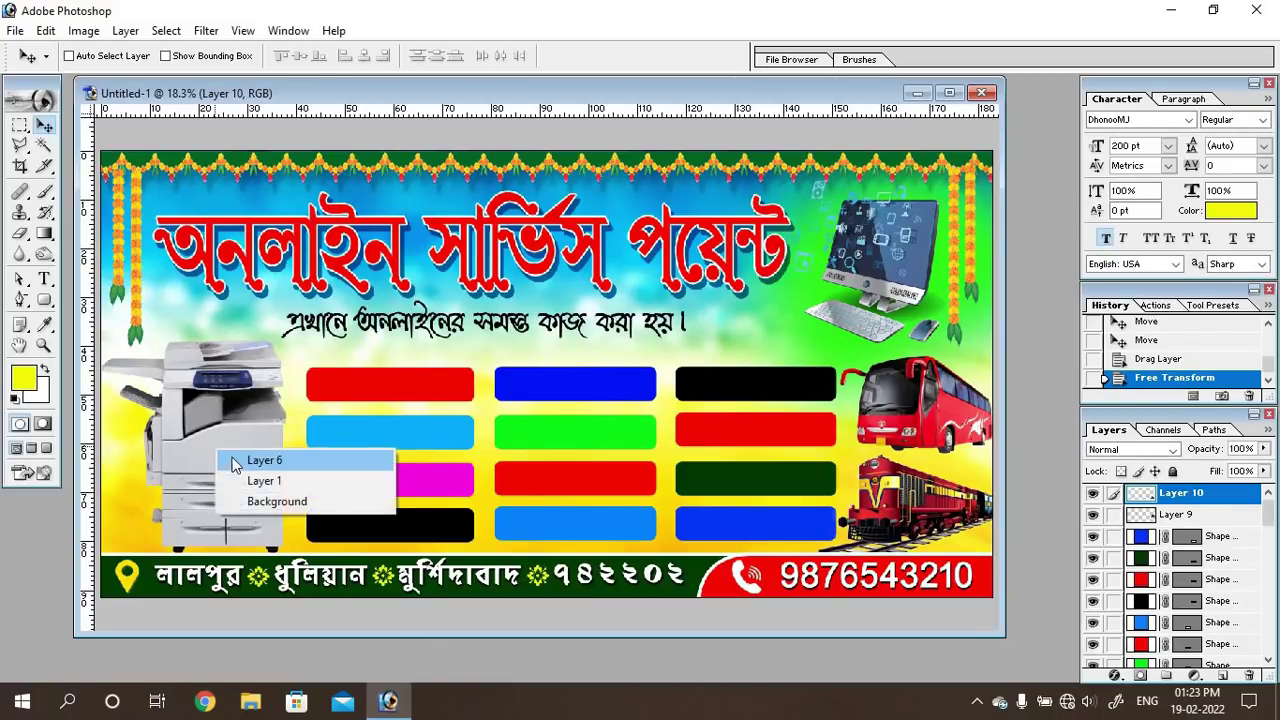
click(240, 461)
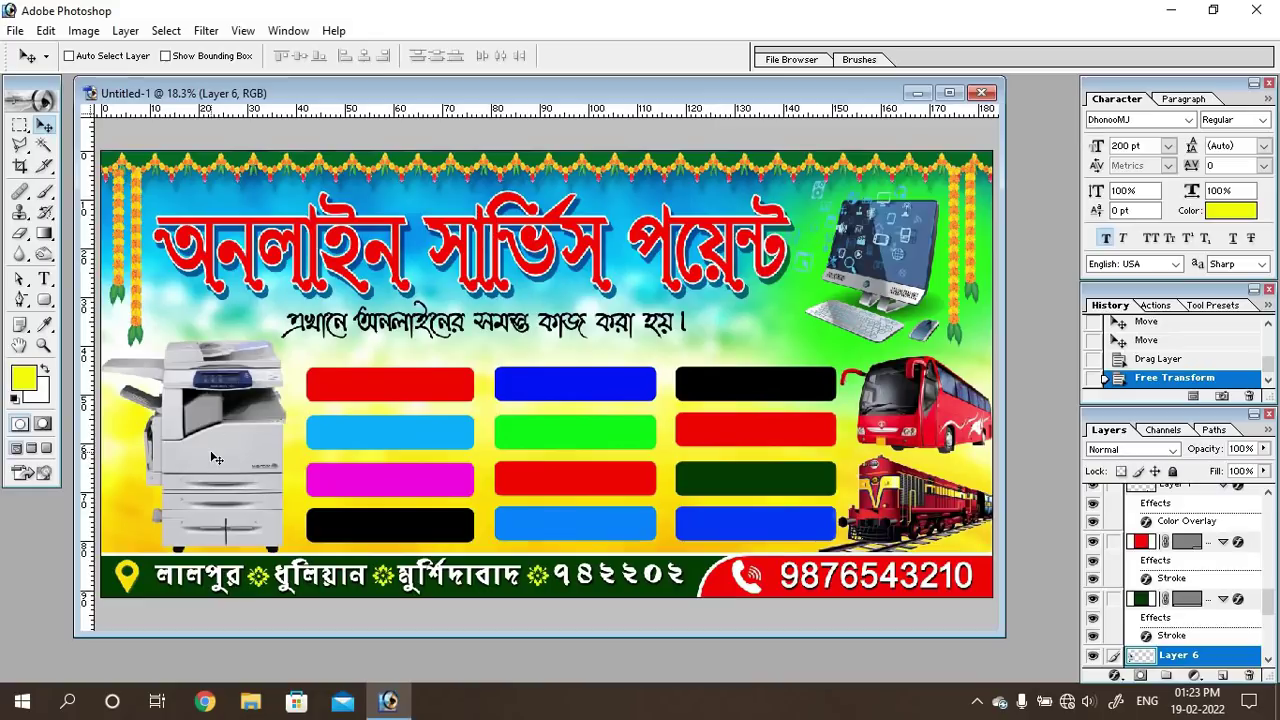
click(1114, 675)
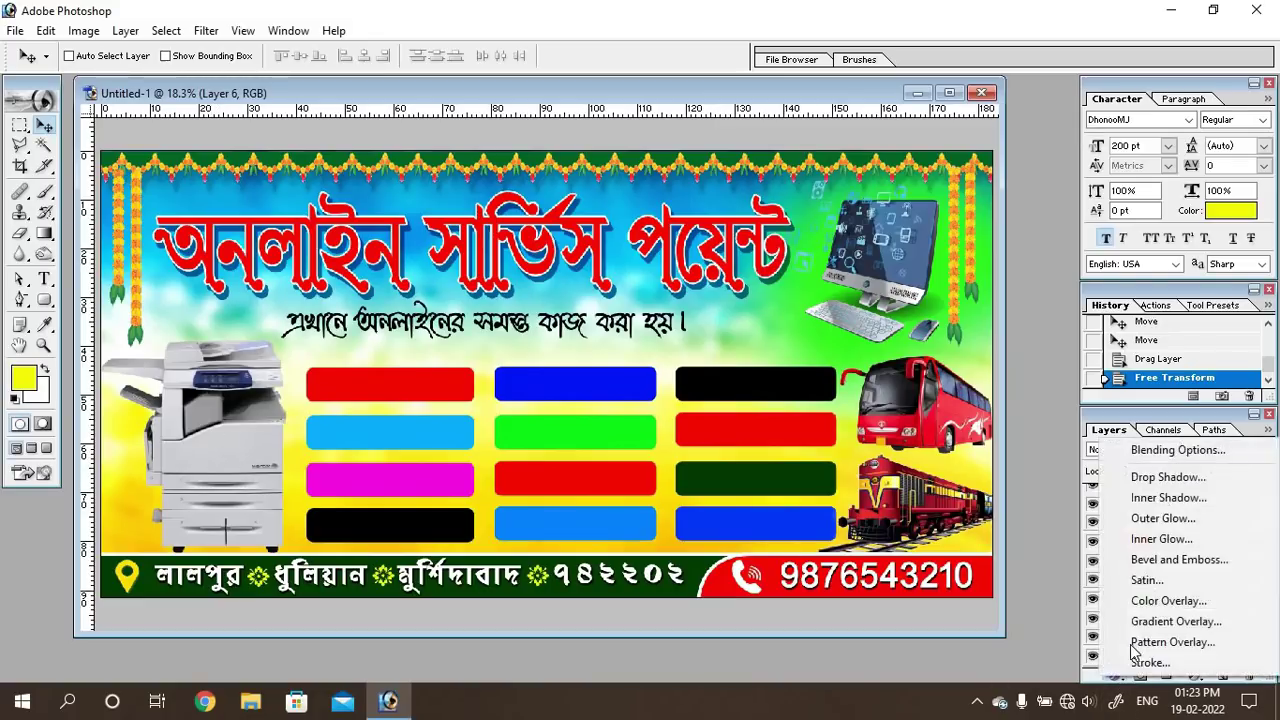
click(1151, 480)
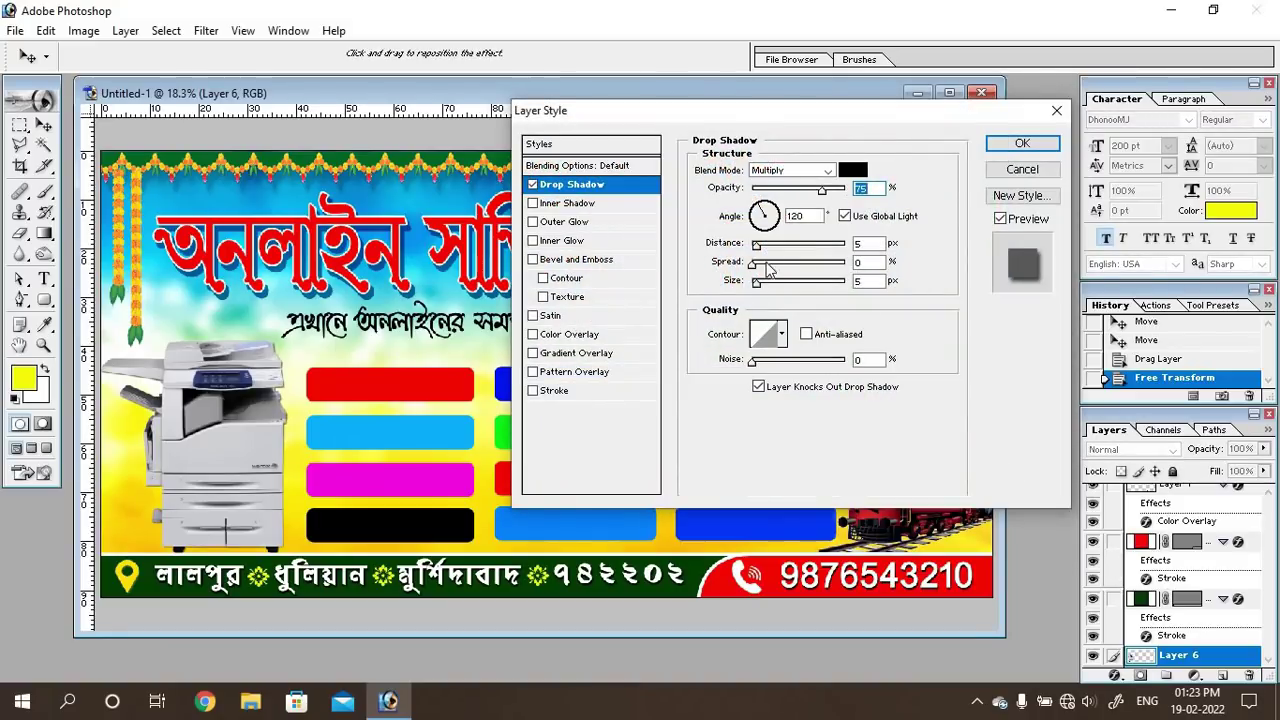
drag(757, 282, 791, 283)
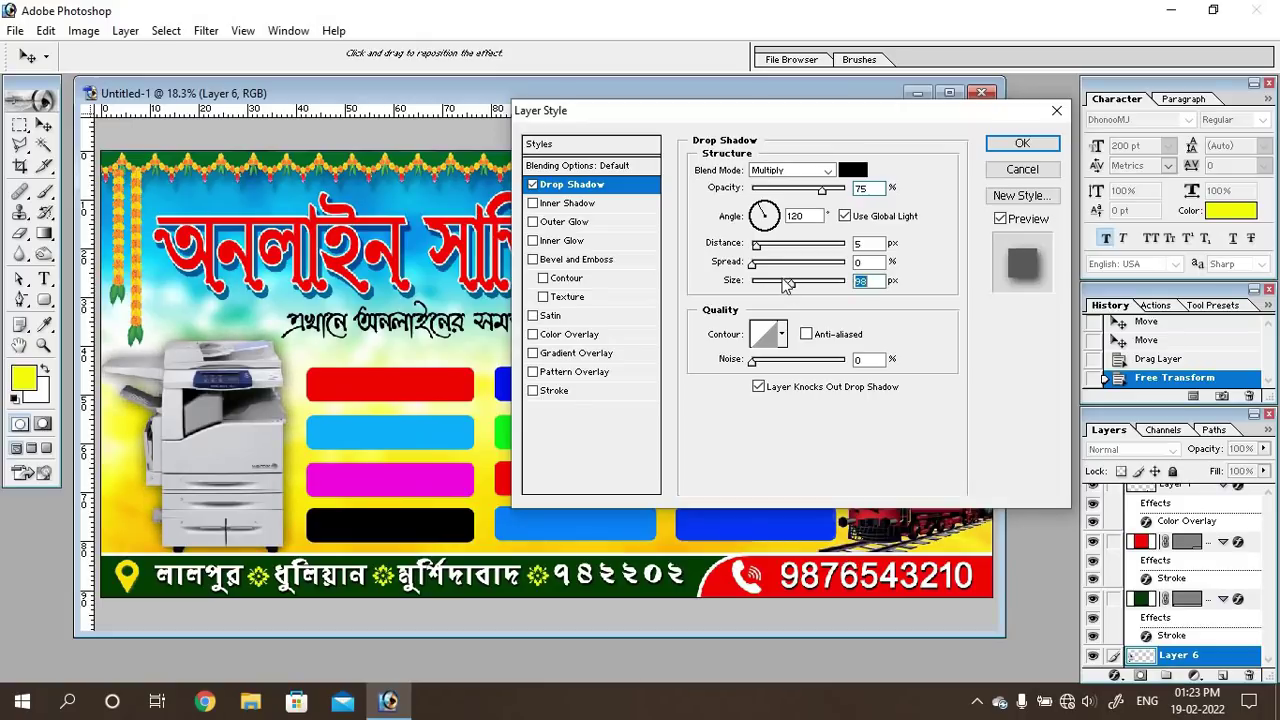
drag(755, 266, 770, 280)
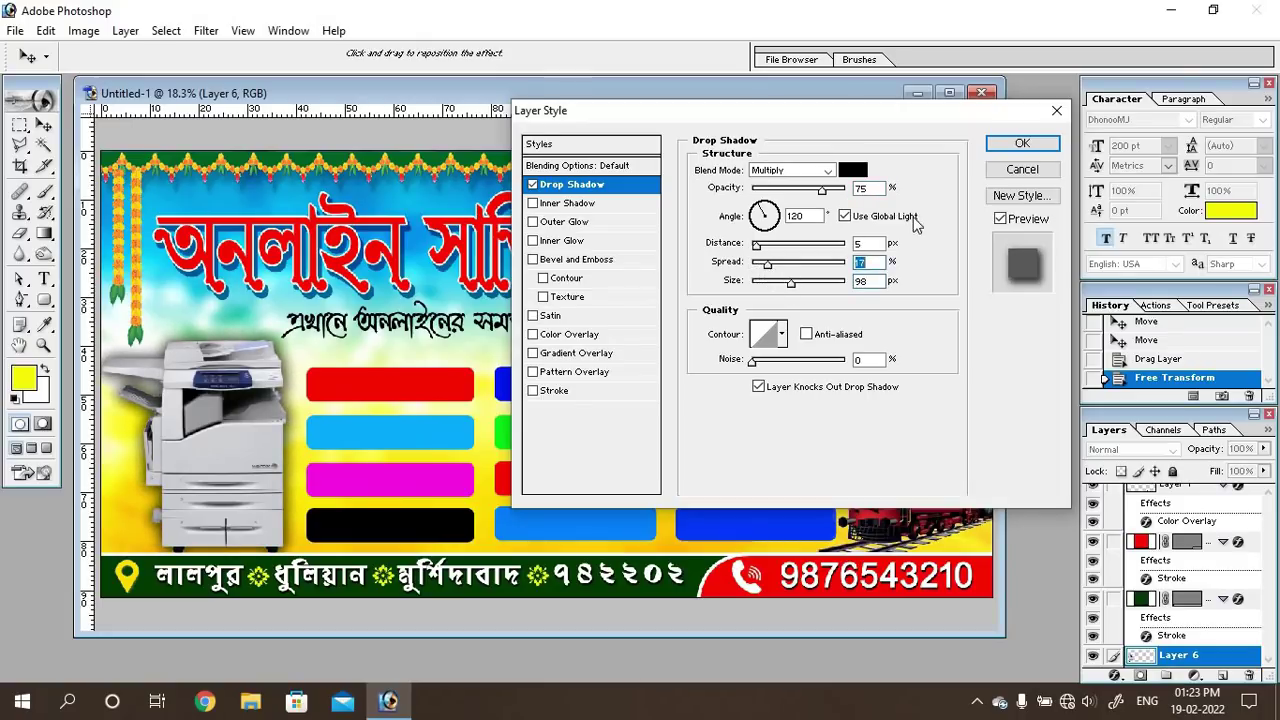
click(1022, 143)
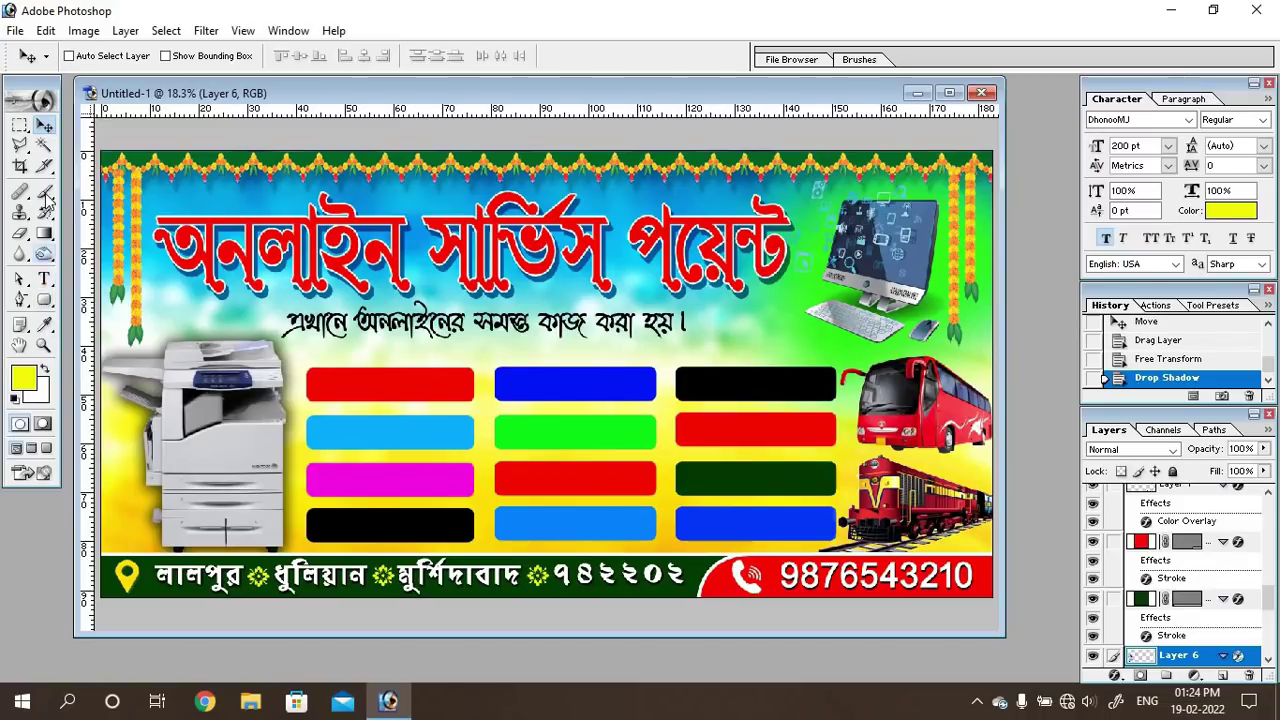
click(44, 300)
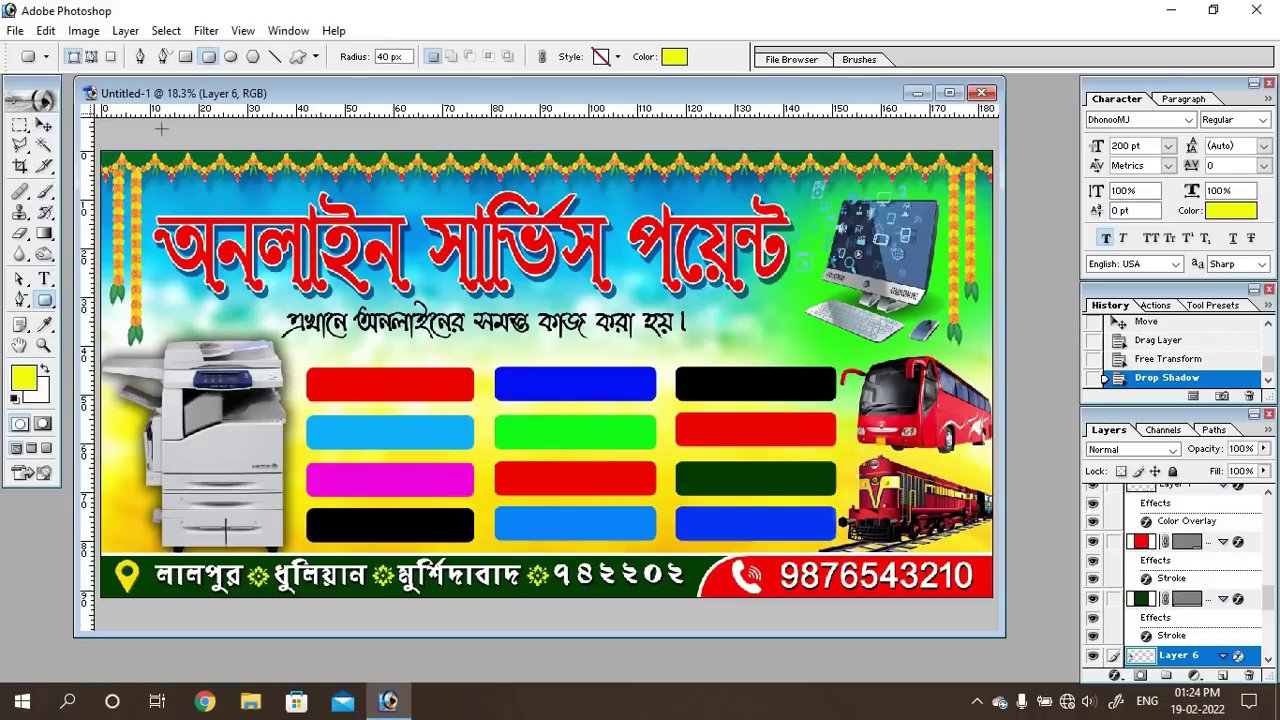
Draw a small square at the left end of the top-left red bar
click(186, 56)
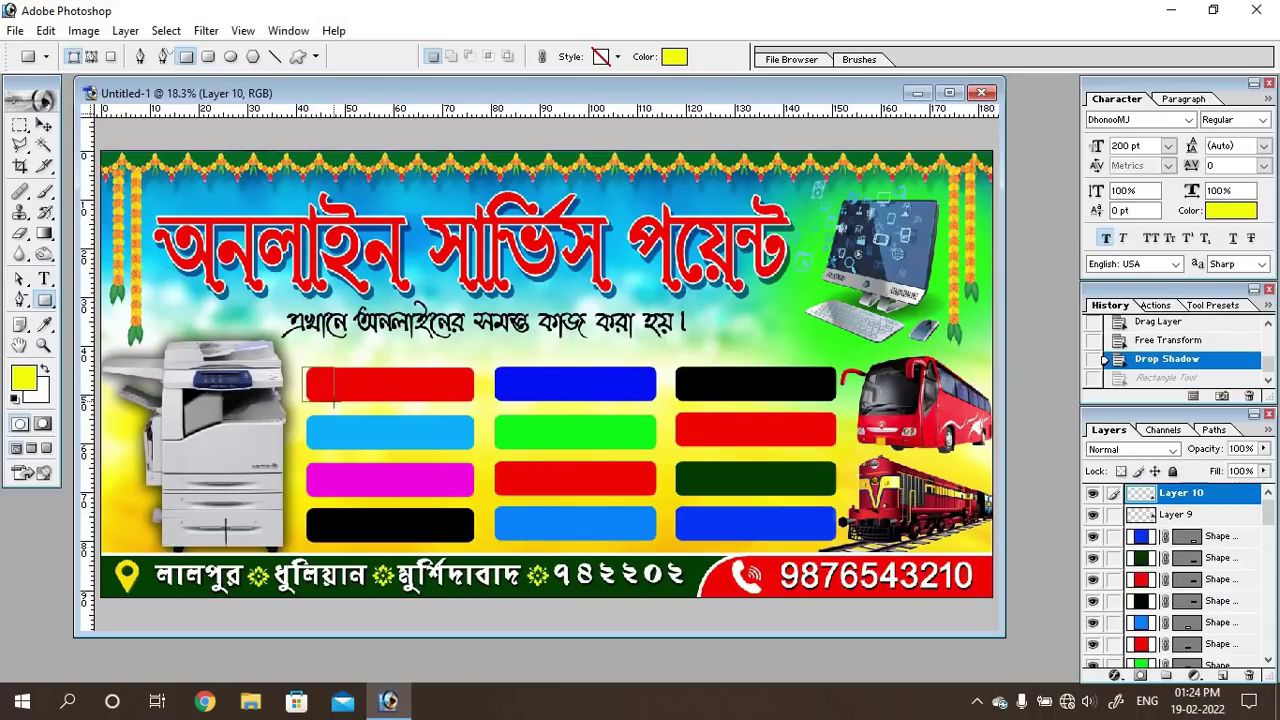
drag(325, 394, 341, 404)
drag(343, 404, 343, 404)
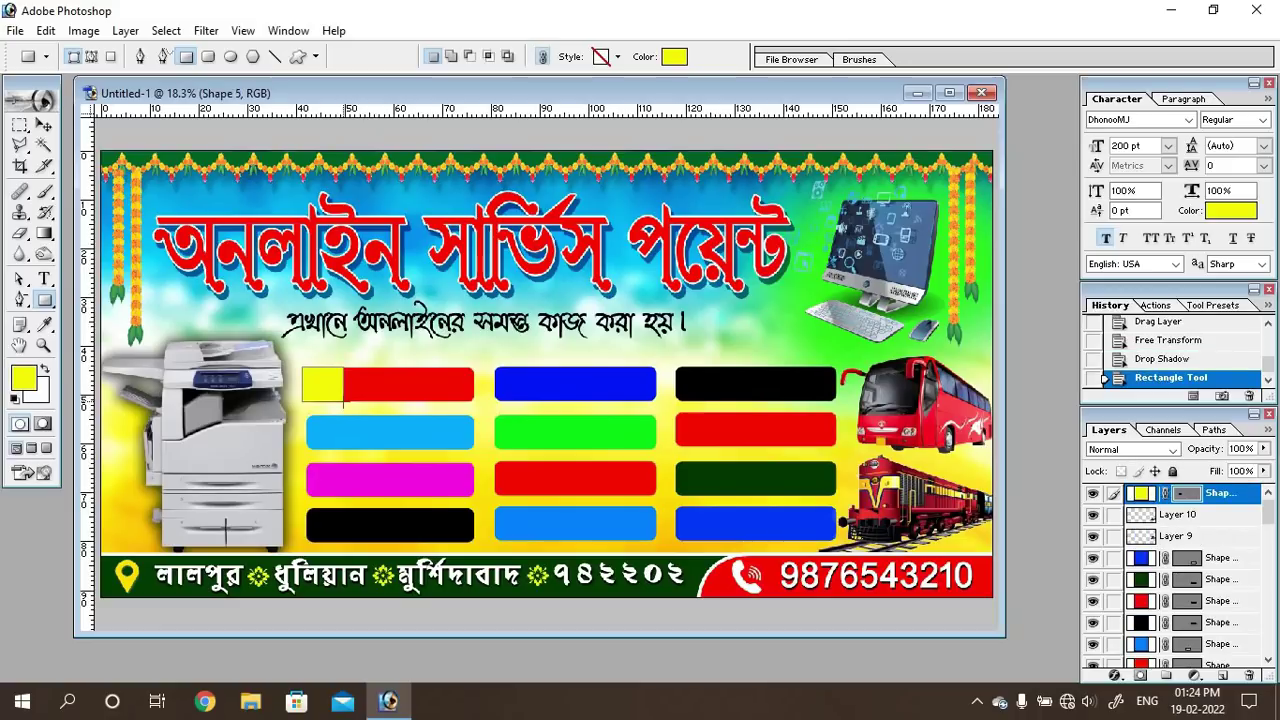
key(Return)
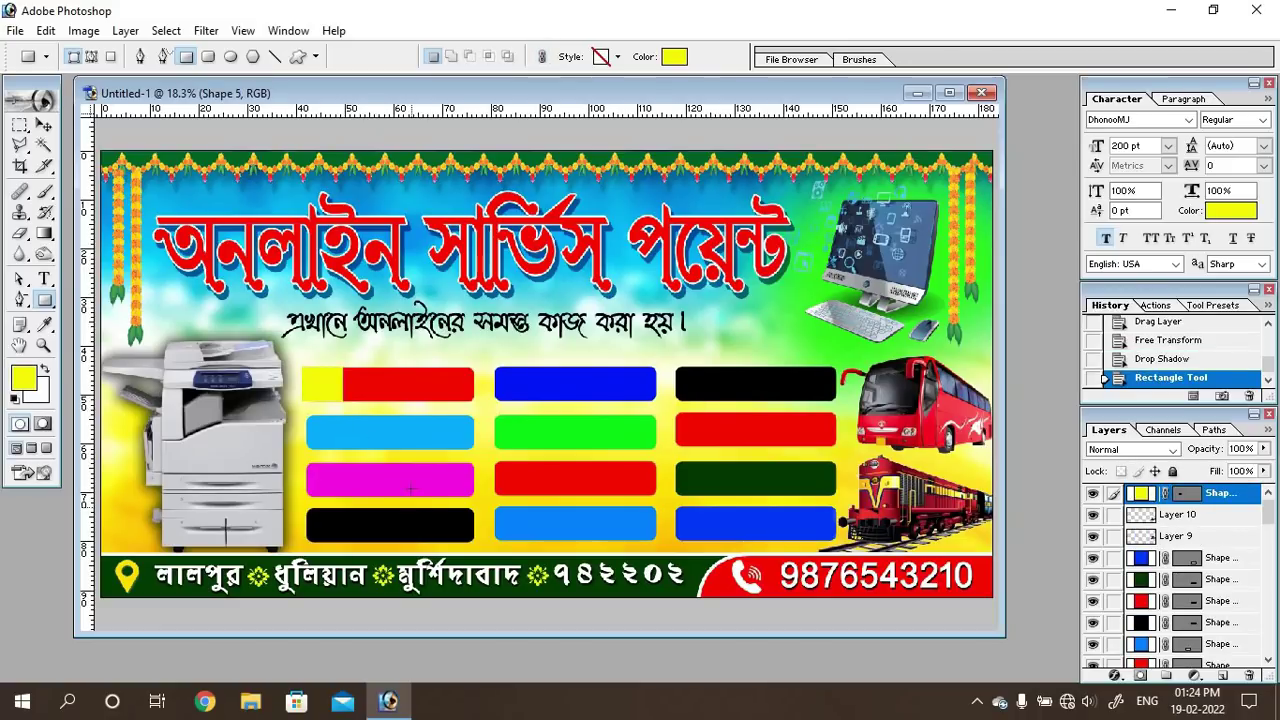
Apply a dark red to bright cyan Gradient Overlay to the square
click(1115, 676)
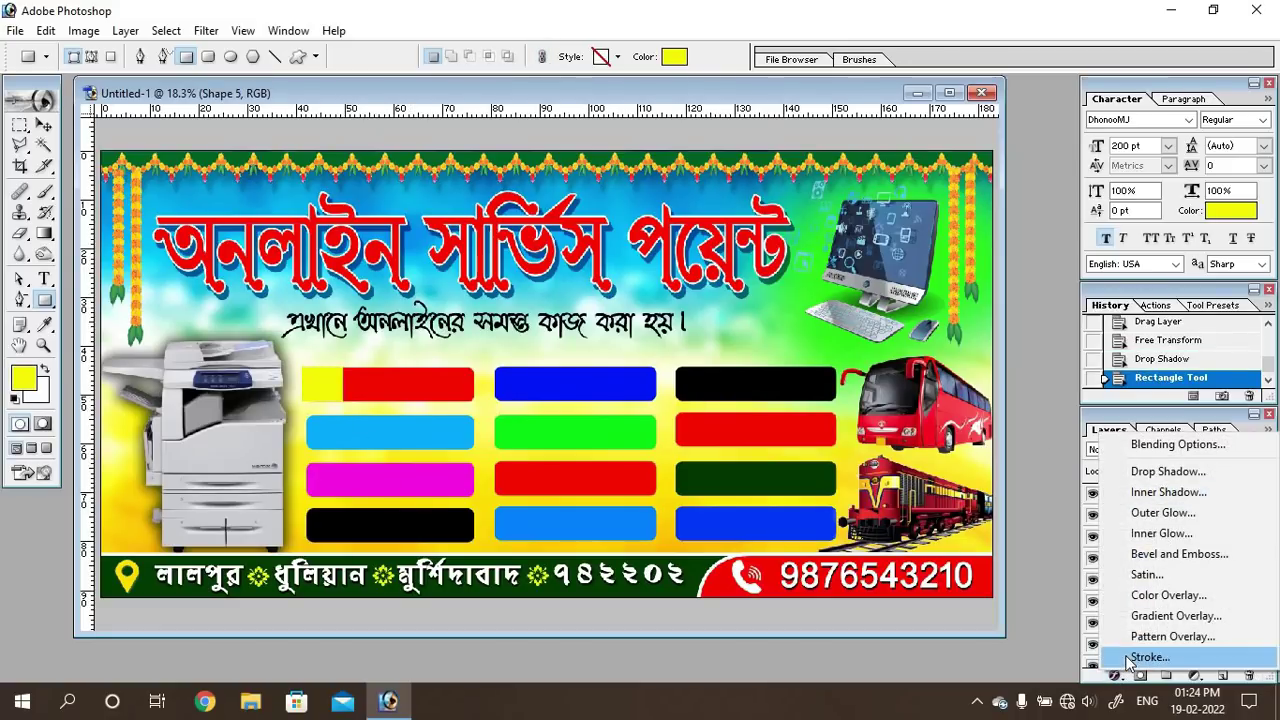
click(1176, 616)
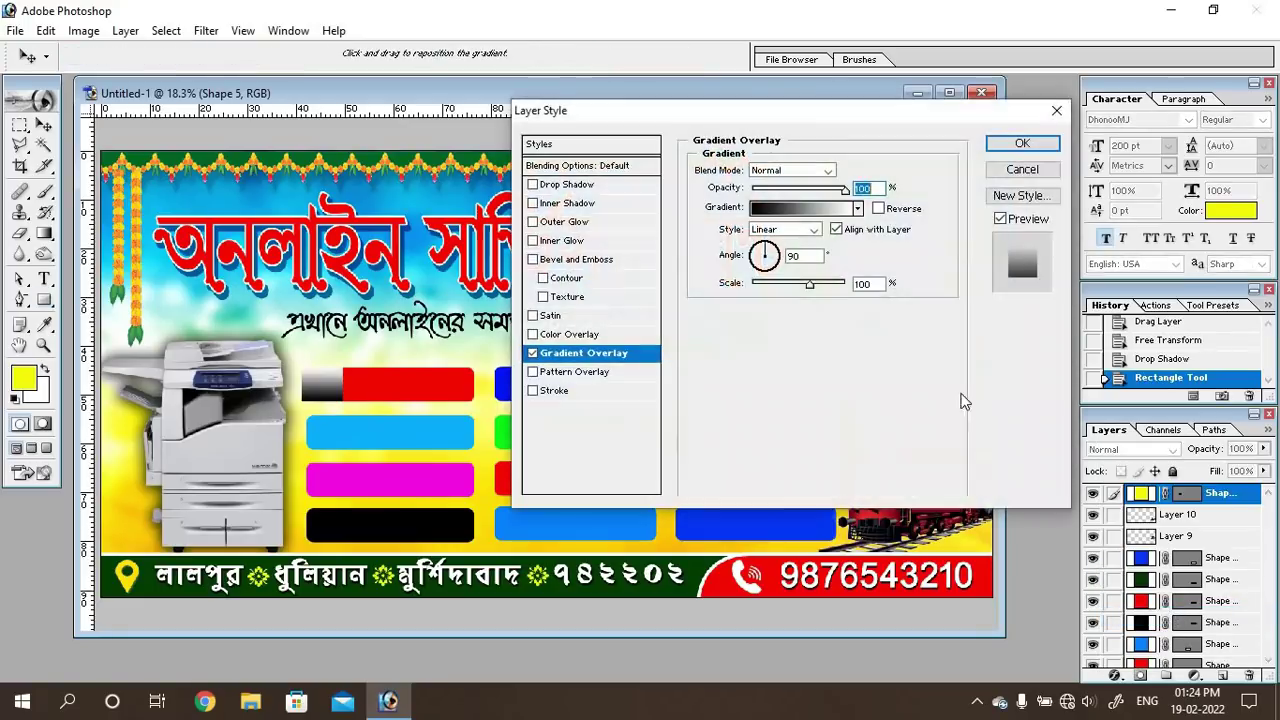
click(795, 208)
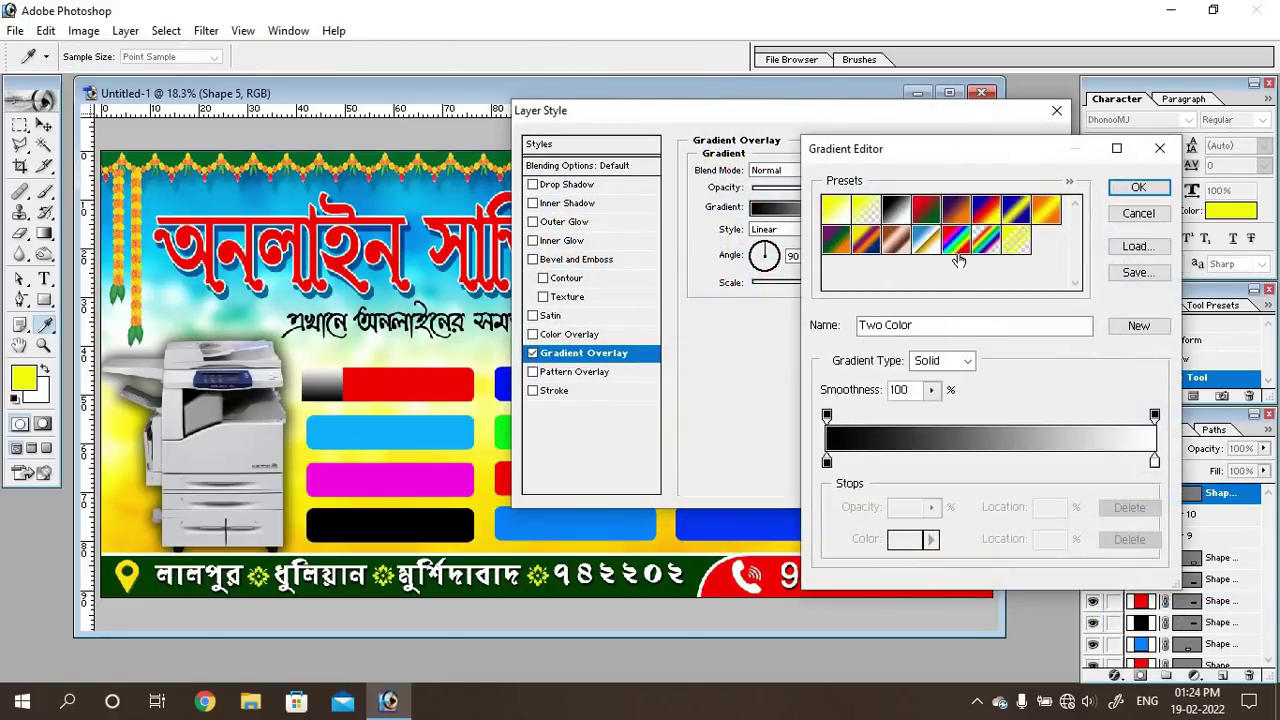
double_click(826, 461)
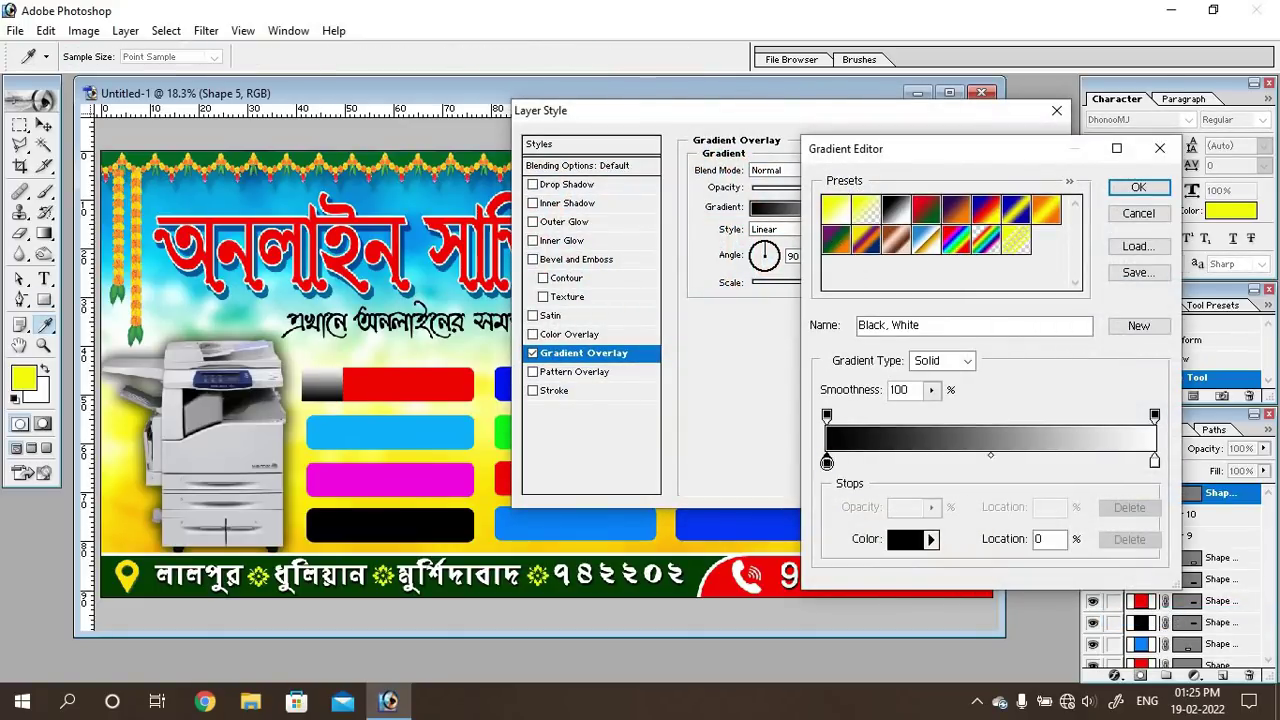
click(1031, 423)
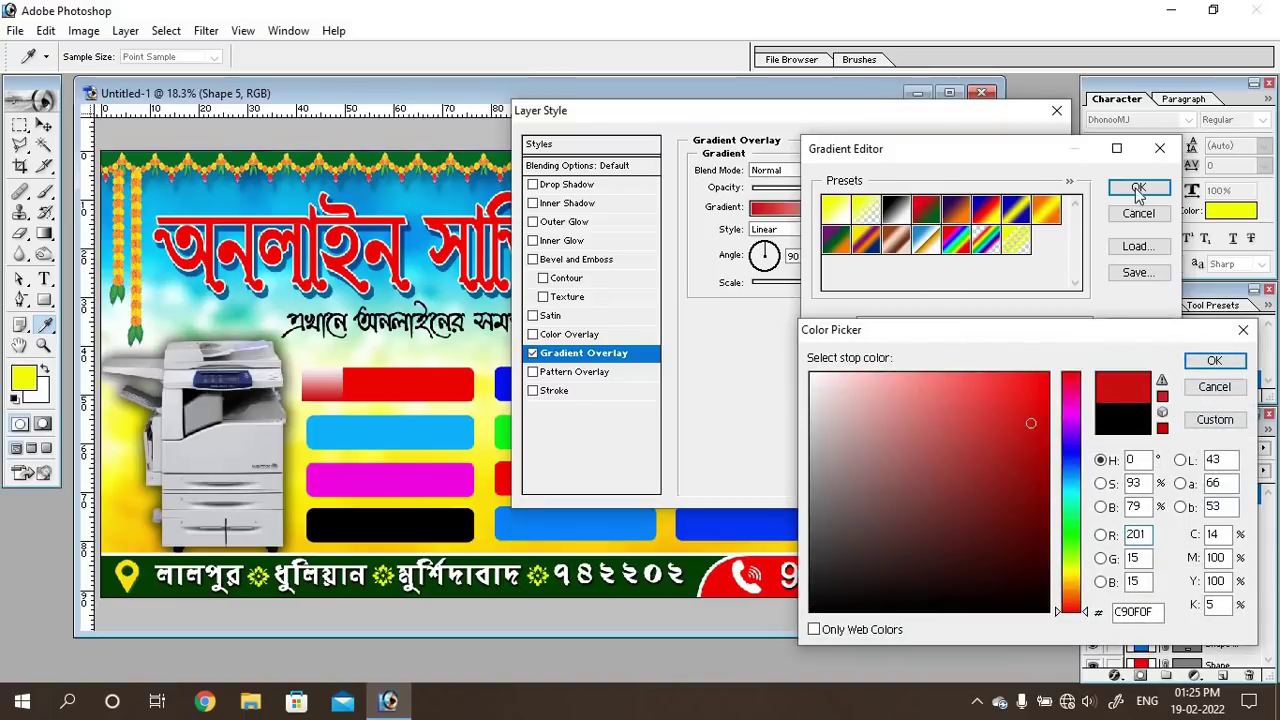
click(1214, 360)
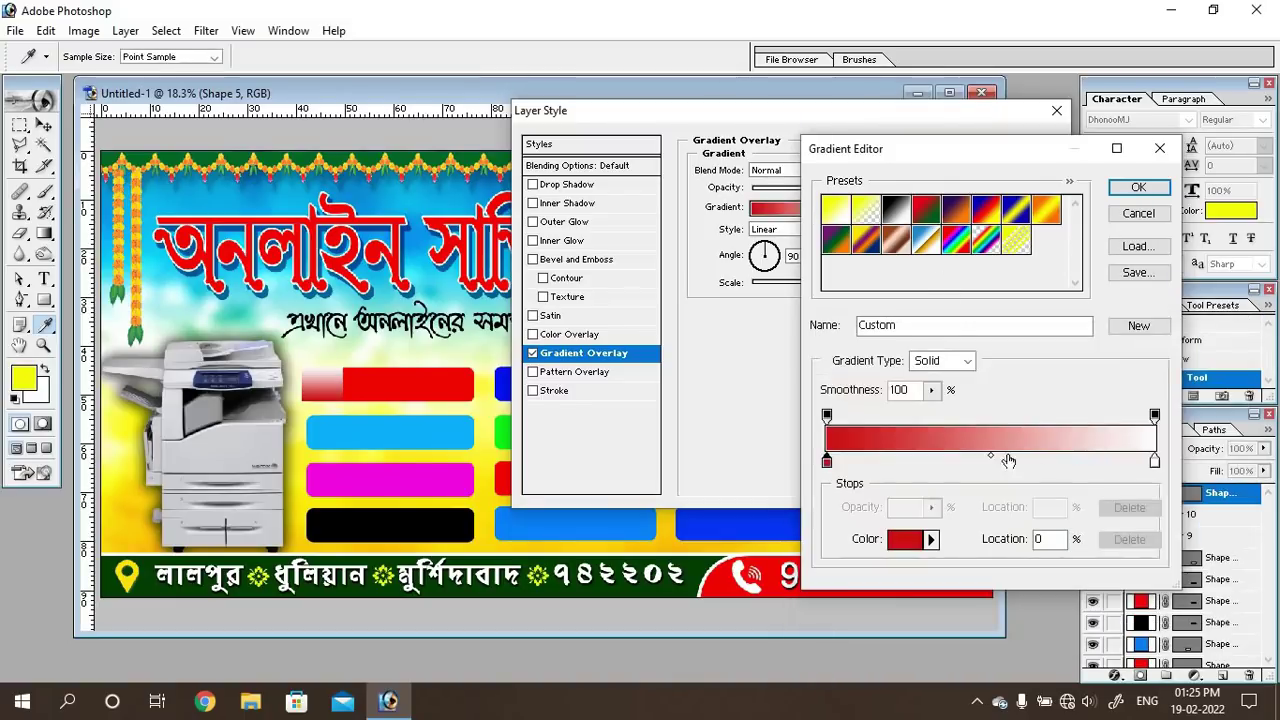
double_click(1155, 460)
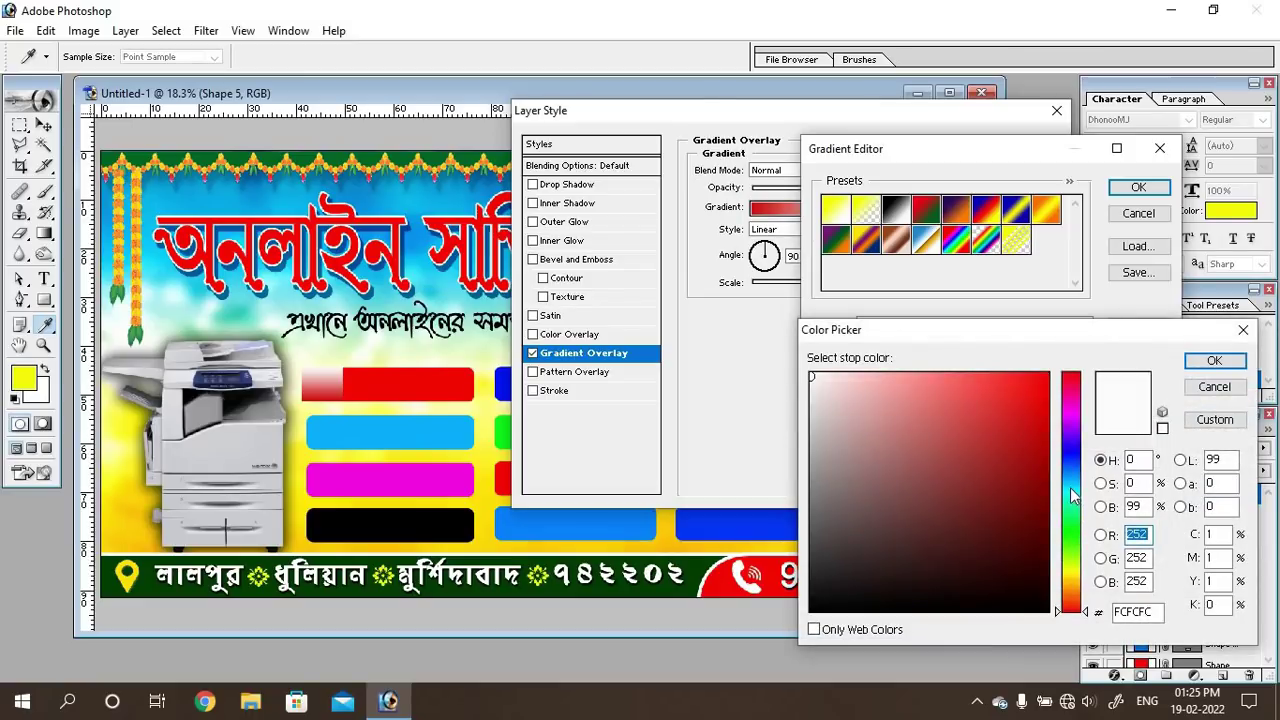
click(1071, 495)
click(986, 390)
click(1214, 360)
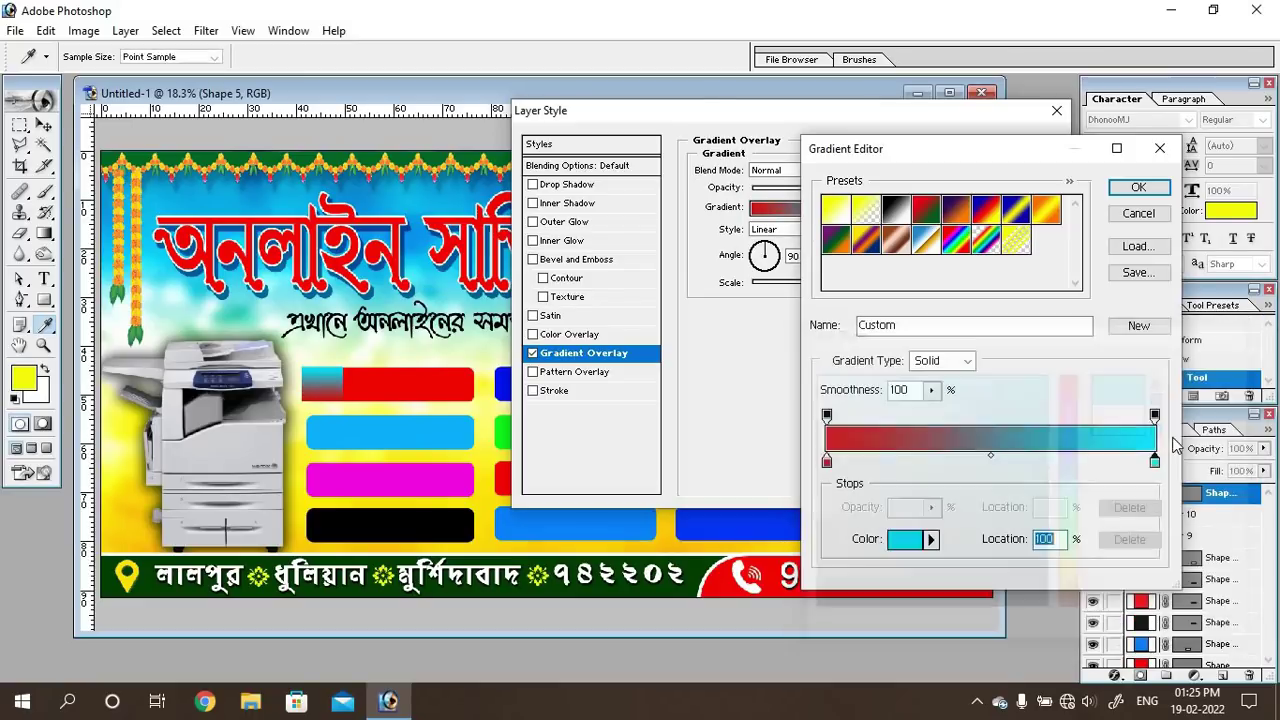
click(1138, 188)
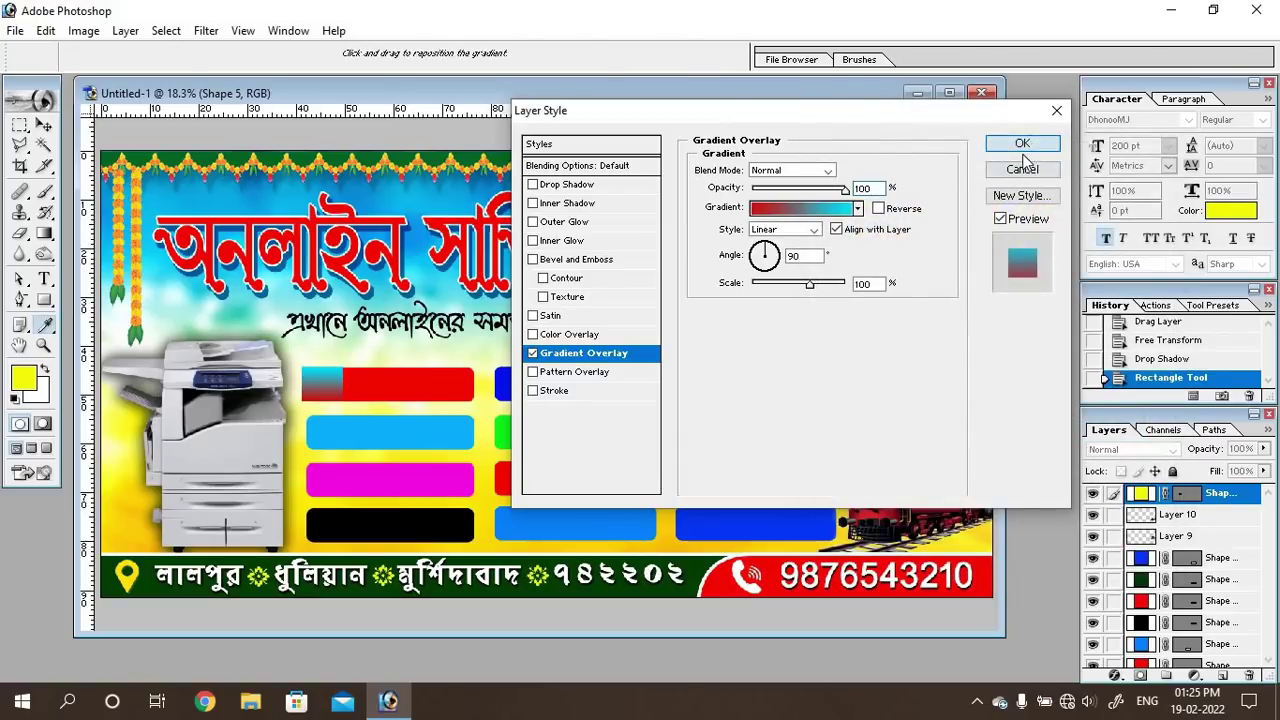
click(1022, 148)
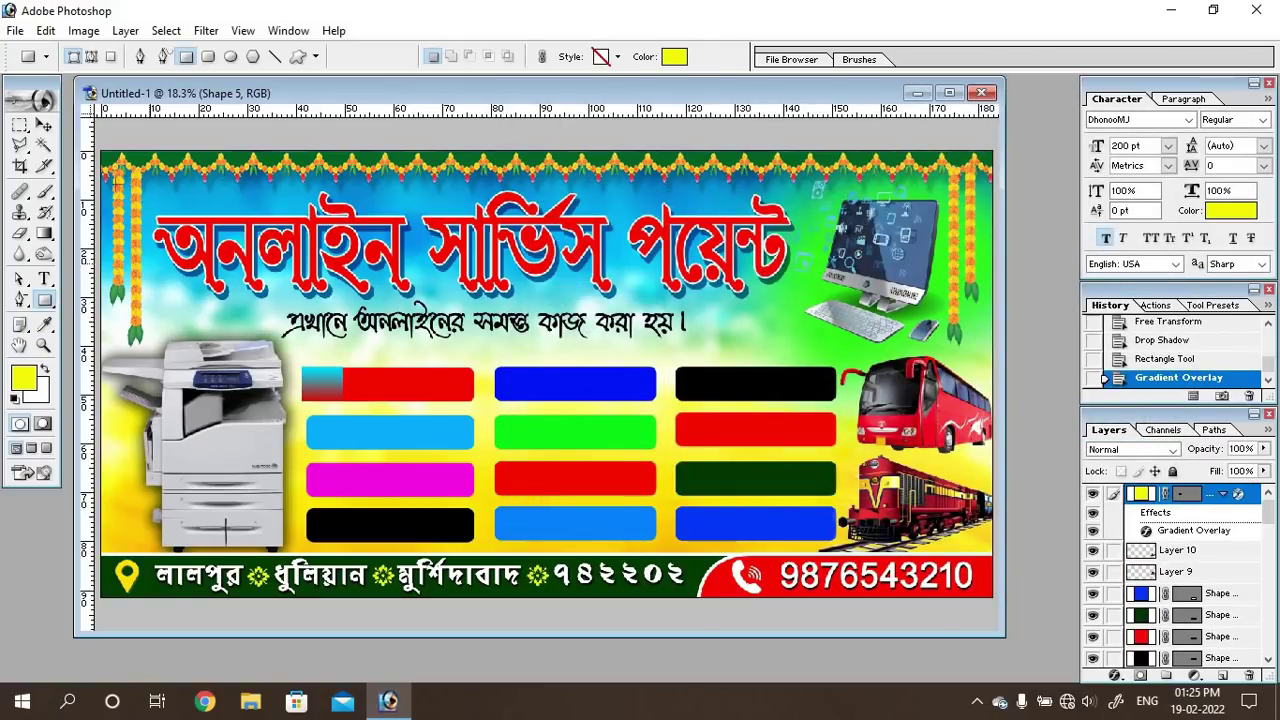
Add a slightly thickened white Stroke outline to the gradient square
click(44, 125)
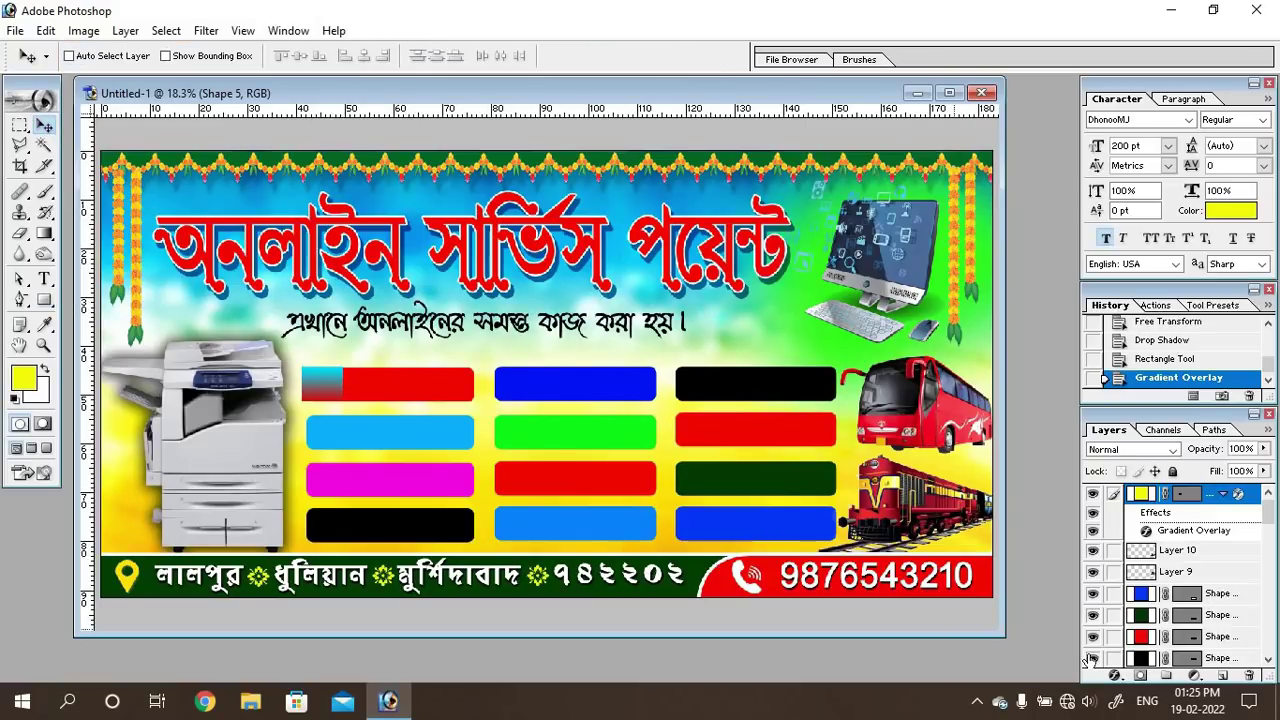
click(1116, 678)
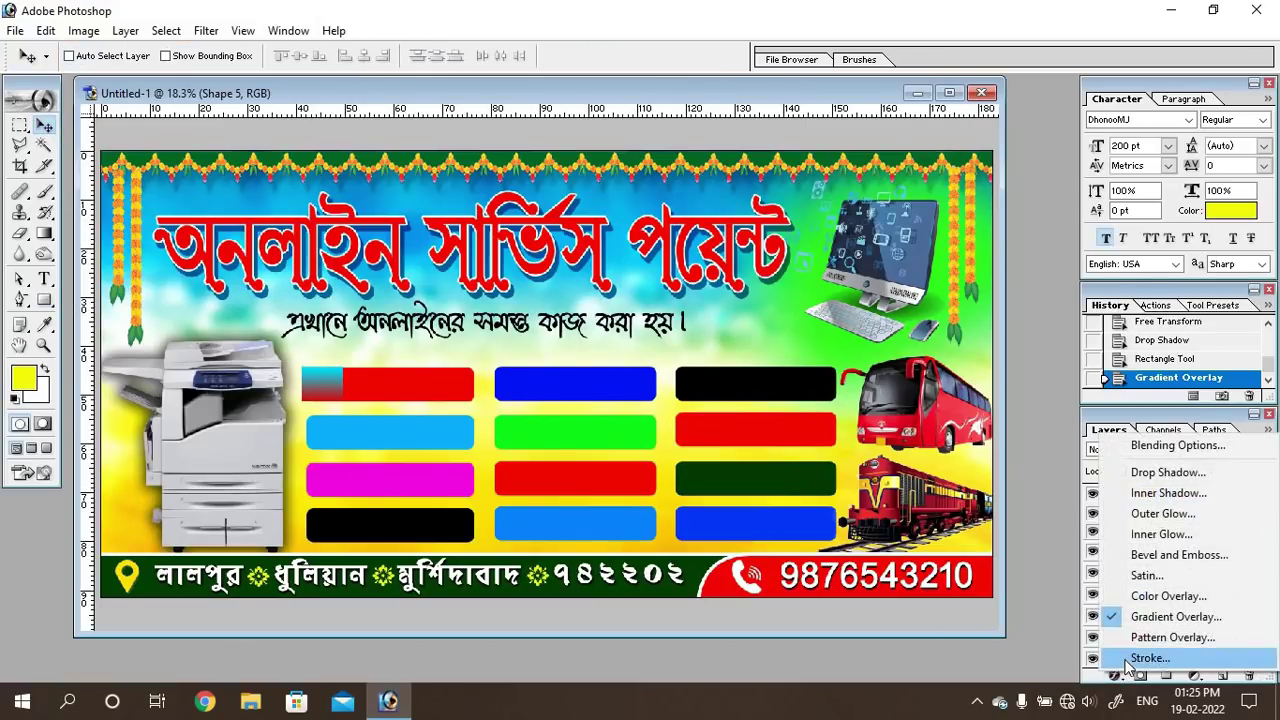
key(Escape)
key(h)
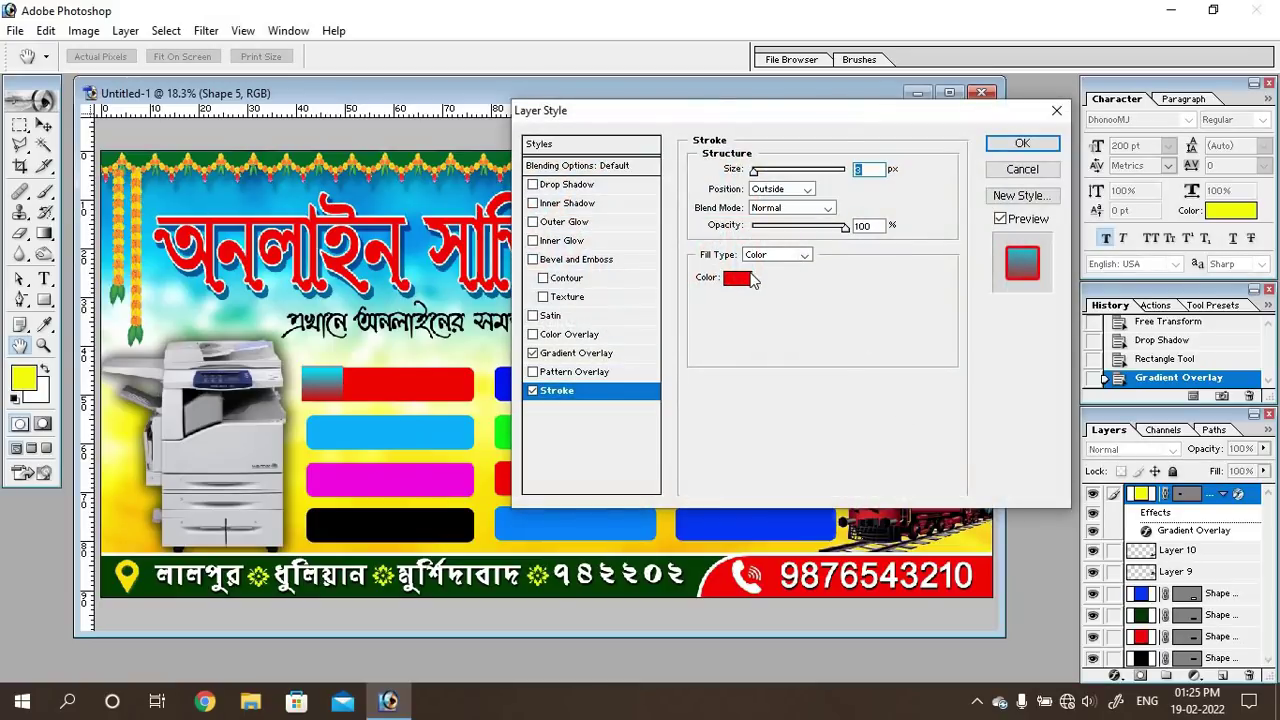
click(745, 279)
click(812, 376)
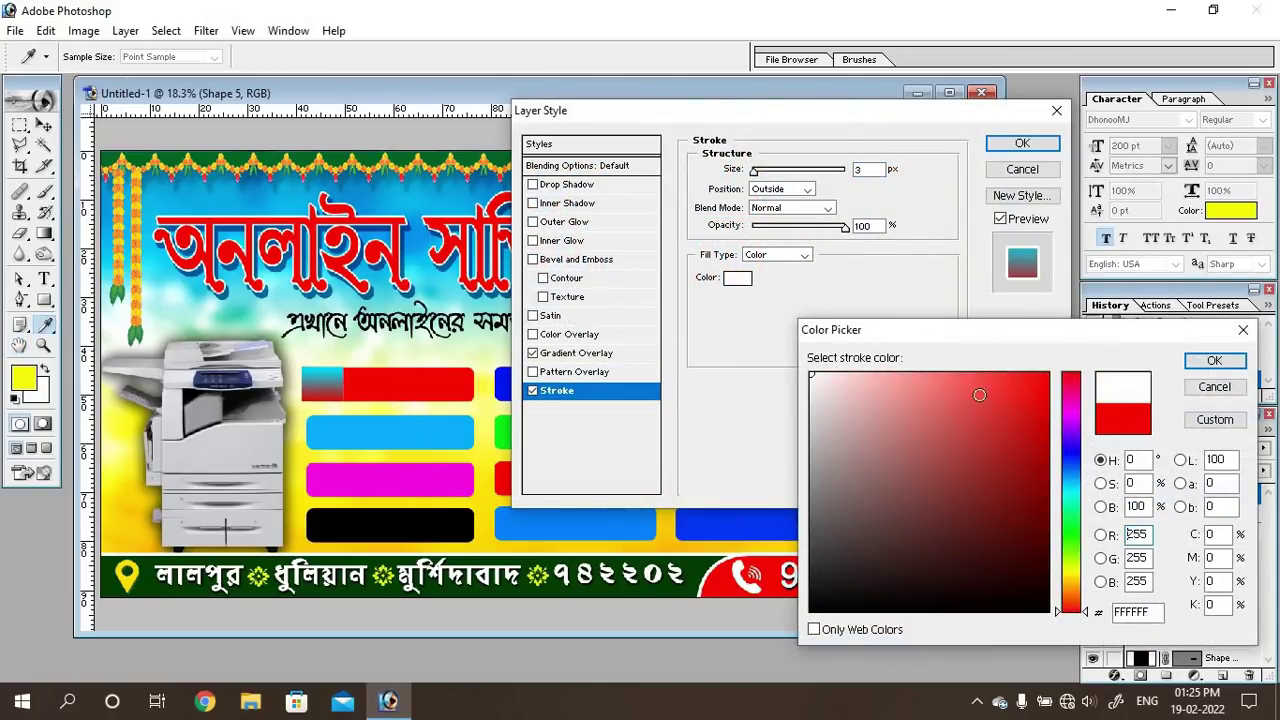
click(1214, 361)
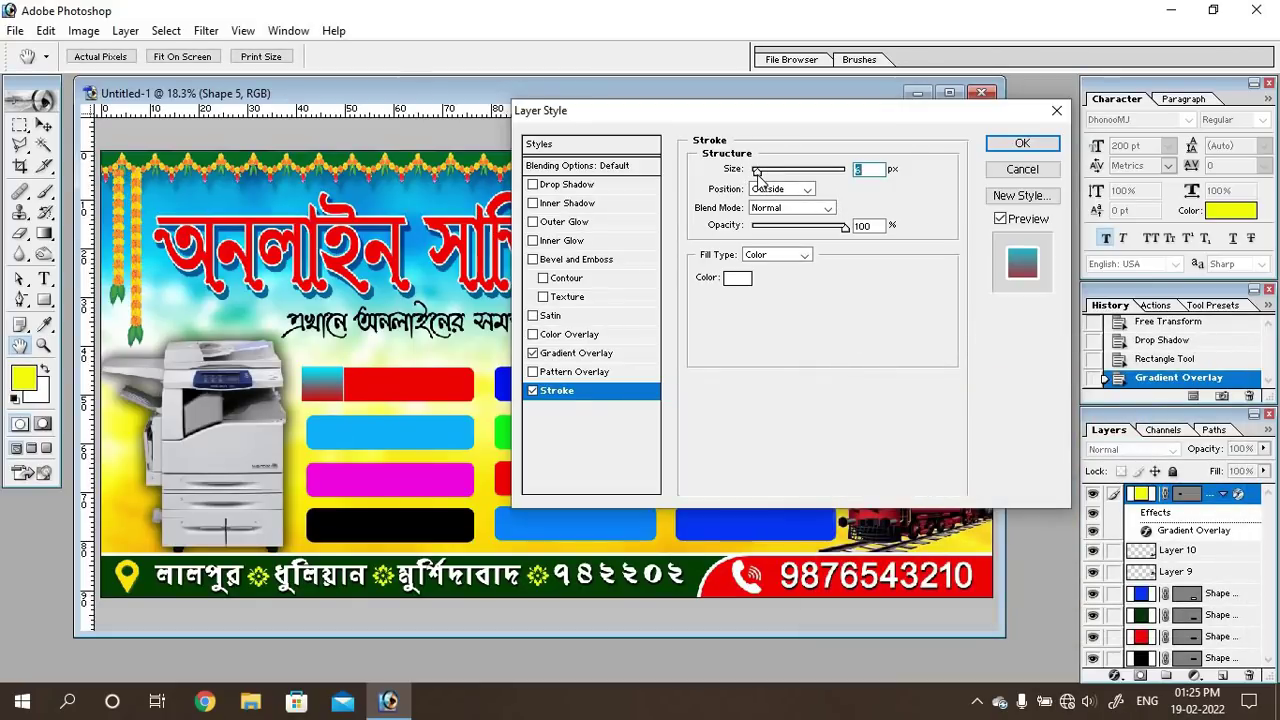
mouse_move(759, 174)
mouse_down()
mouse_move(768, 186)
mouse_move(763, 173)
mouse_up()
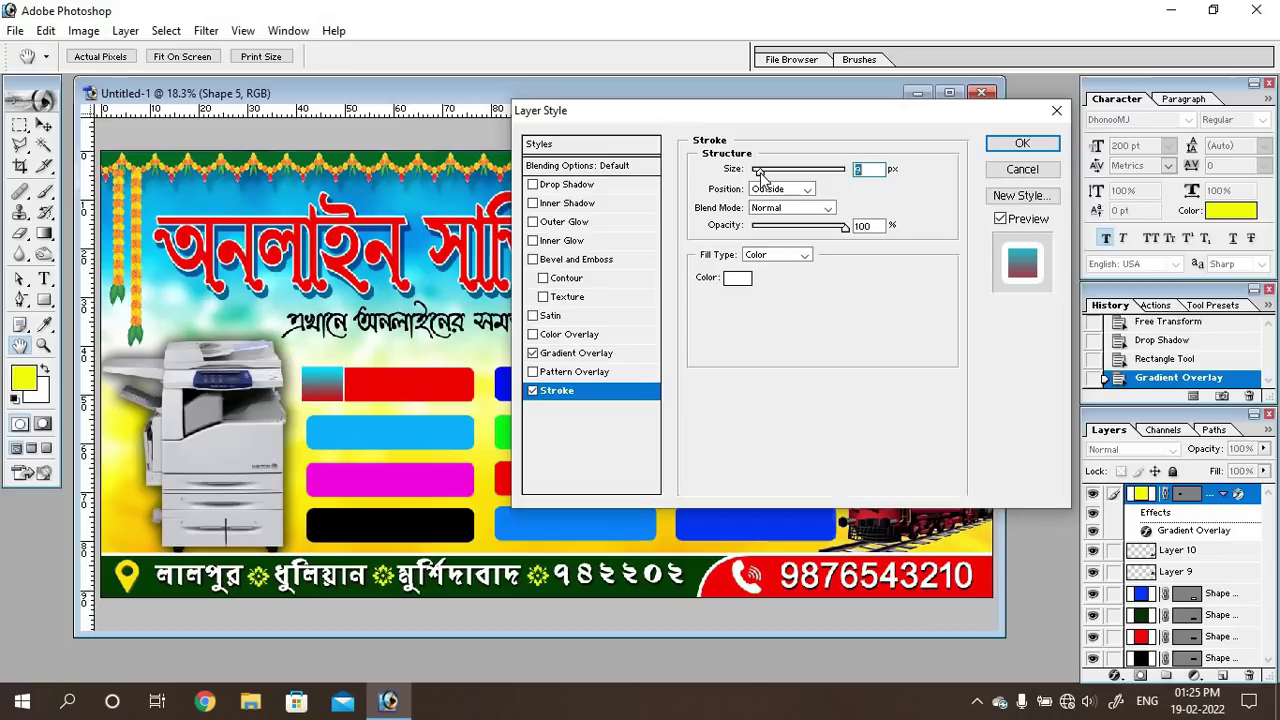
click(1012, 145)
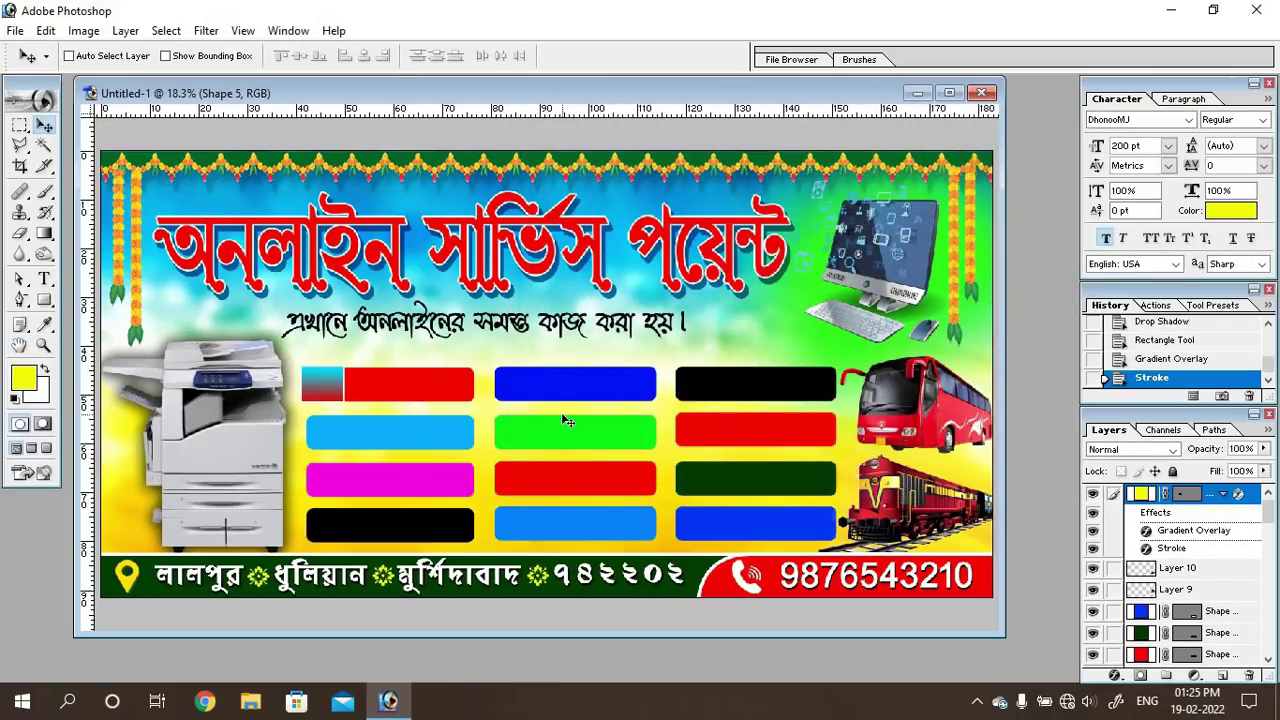
click(43, 345)
Zoom in, tilt the gradient square slightly and nudge it into place
click(516, 598)
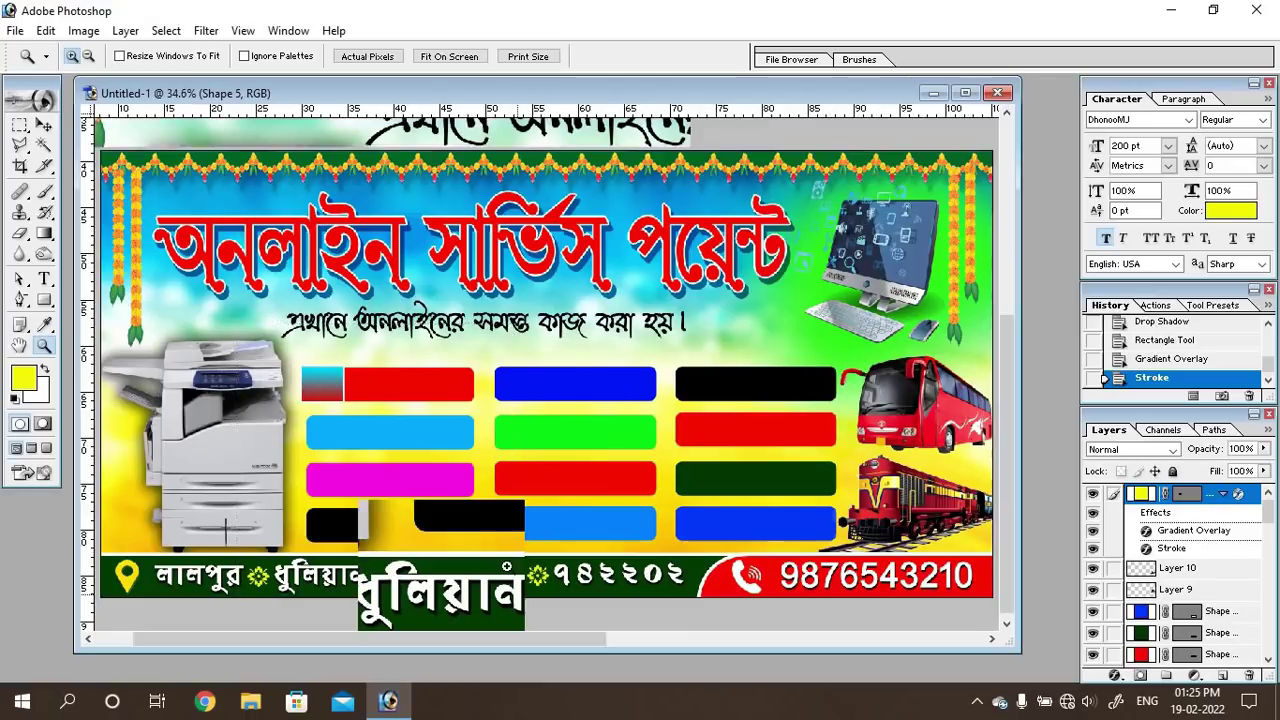
click(44, 125)
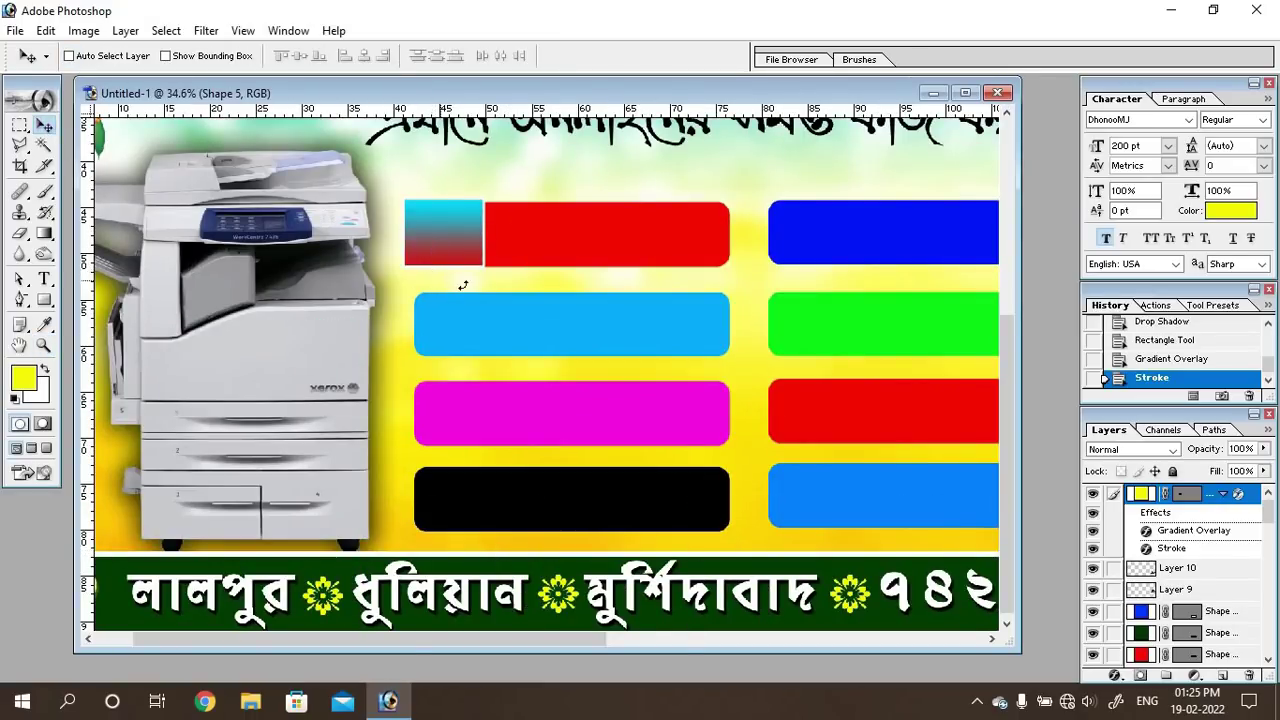
key(ctrl+t)
drag(502, 280, 509, 264)
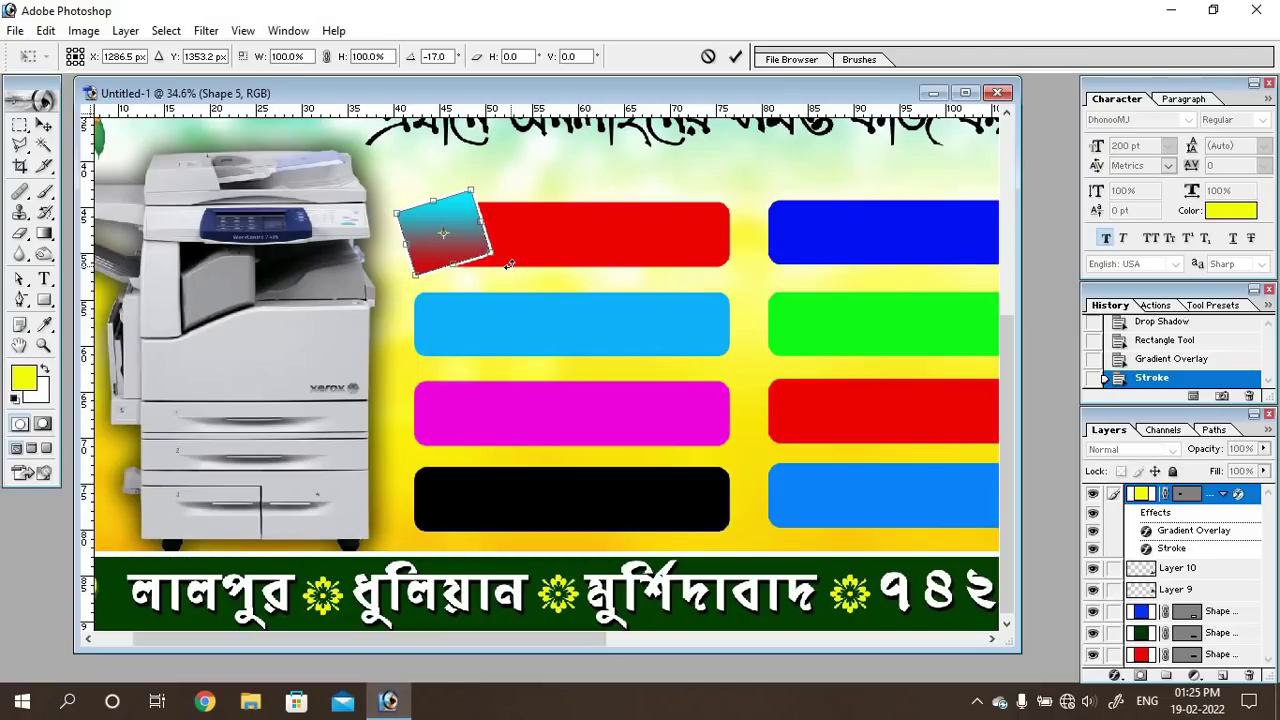
key(Return)
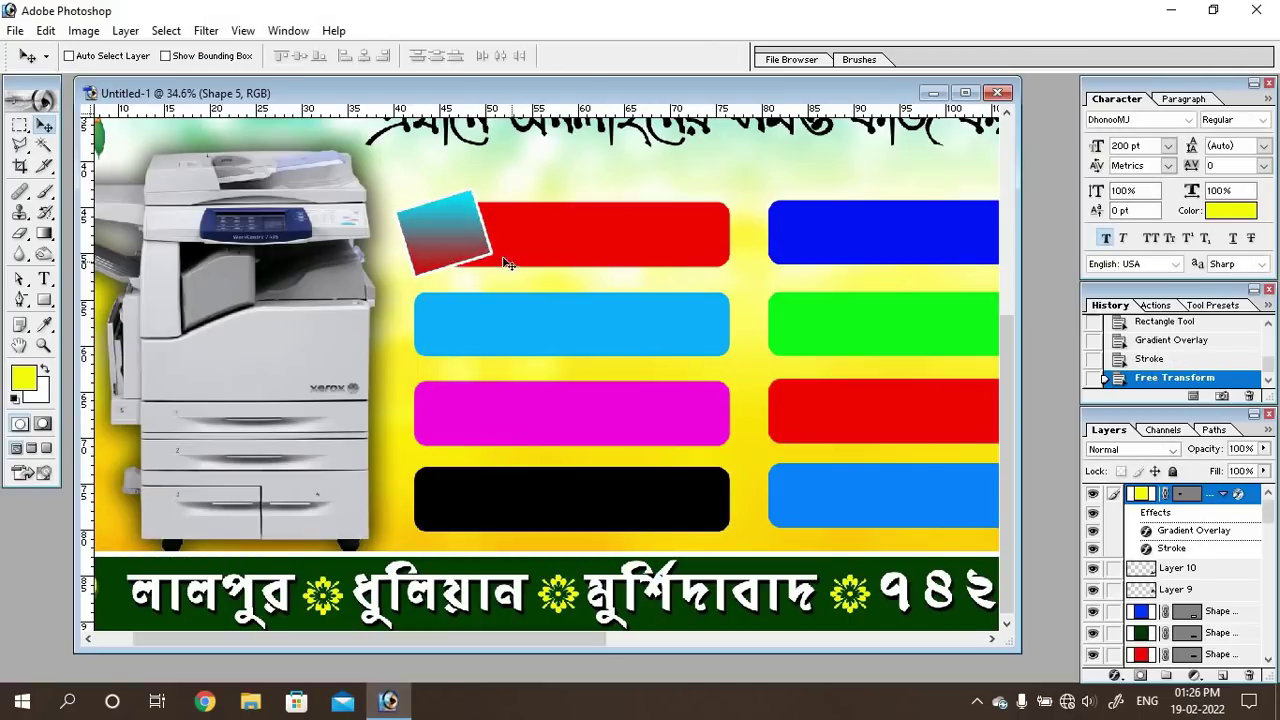
mouse_move(481, 250)
mouse_down()
mouse_move(468, 248)
mouse_move(453, 327)
mouse_up()
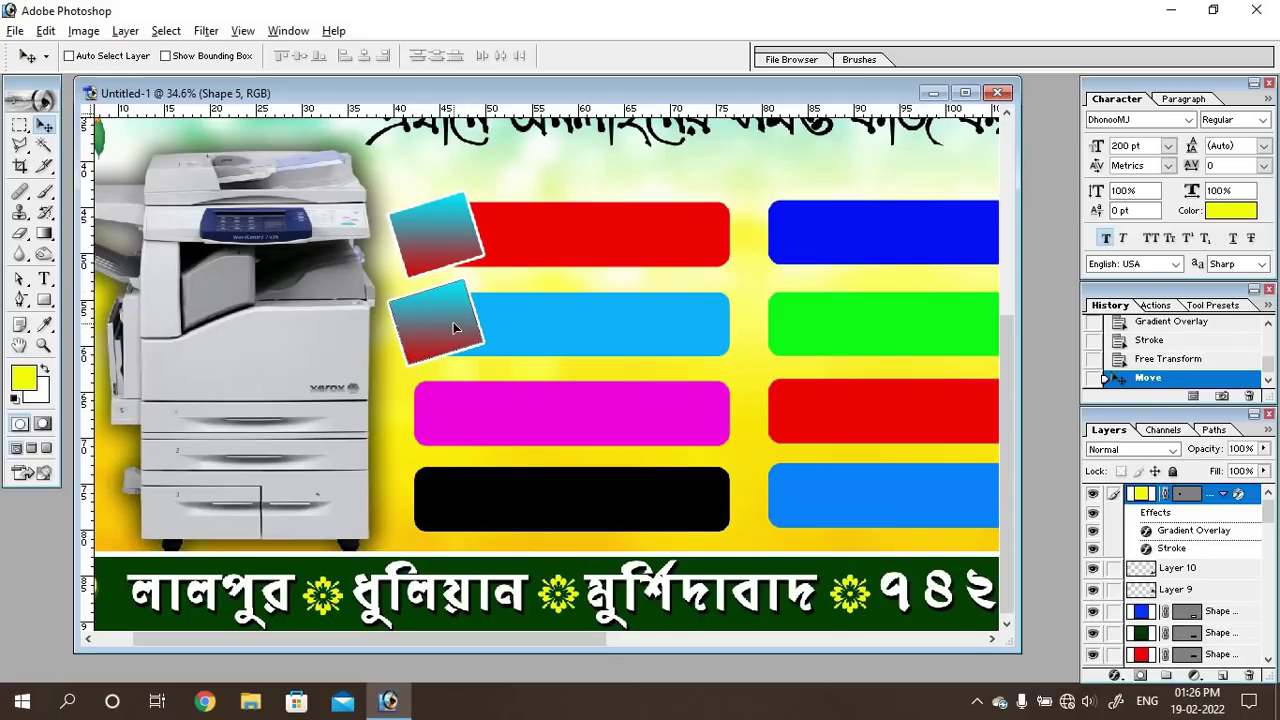
Copy the square onto the magenta, black, blue, green and fourth-row blue bars
drag(453, 327, 450, 481)
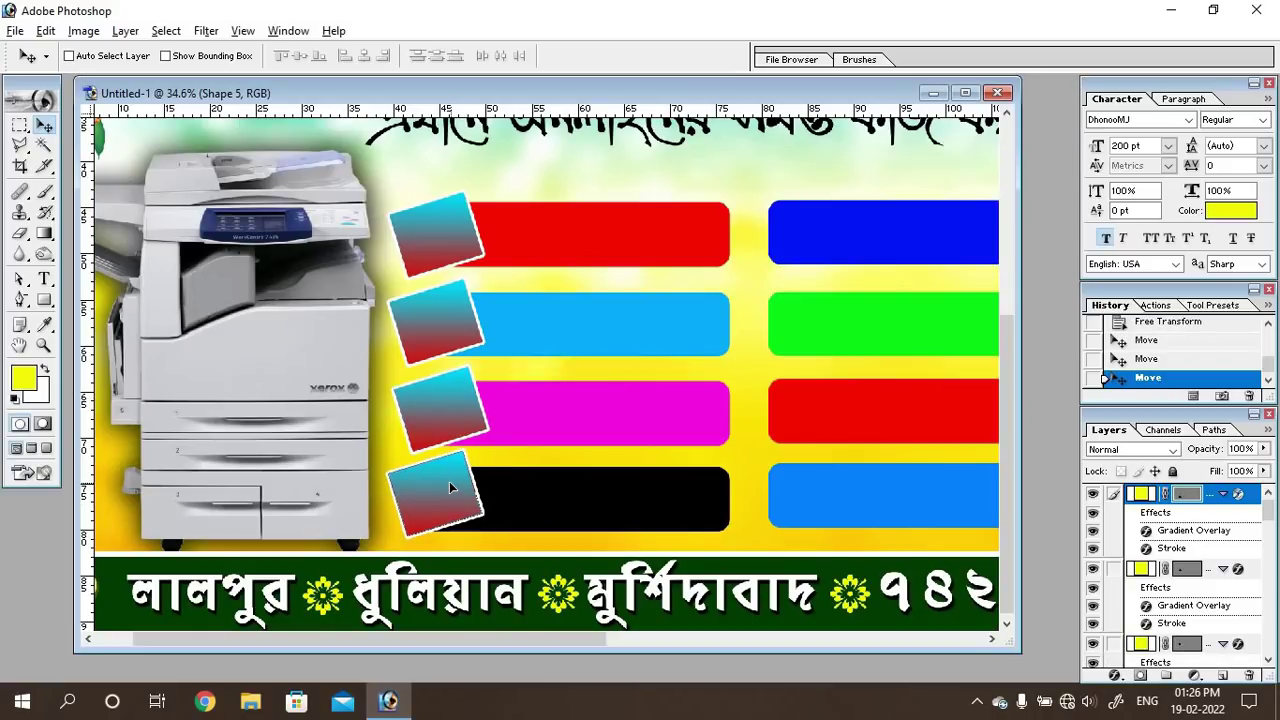
drag(450, 481, 448, 485)
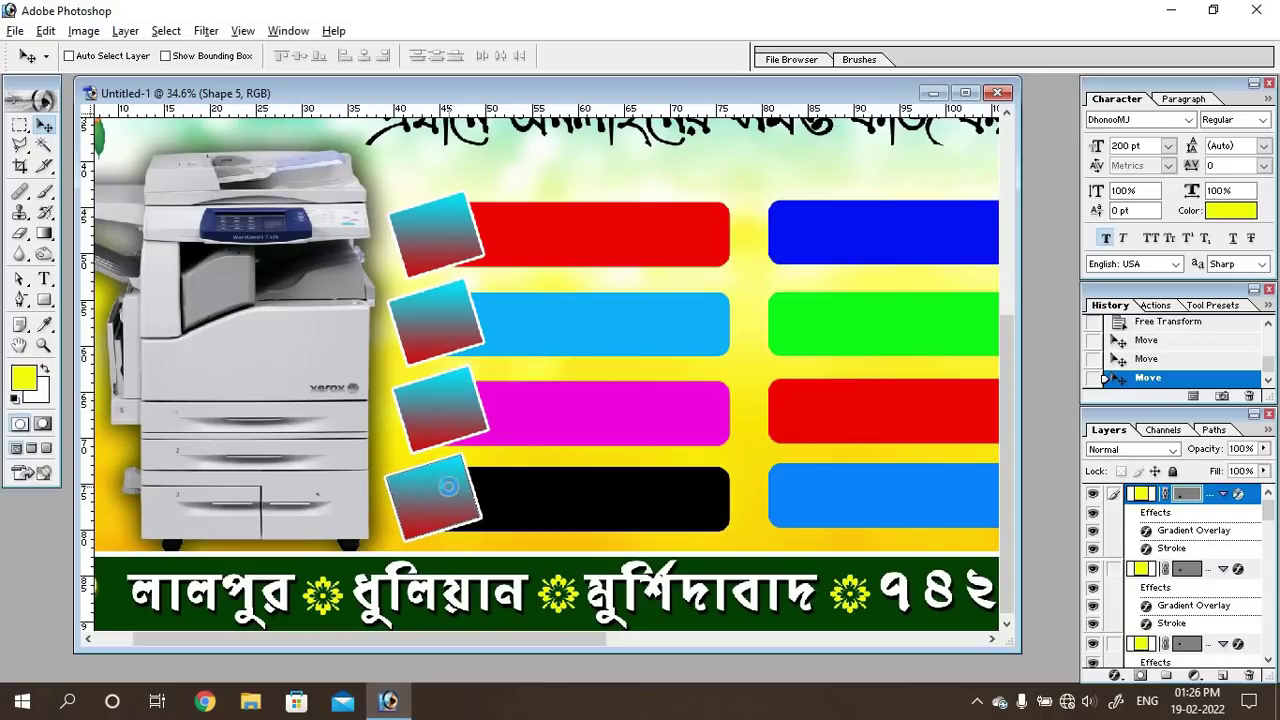
drag(491, 642, 583, 645)
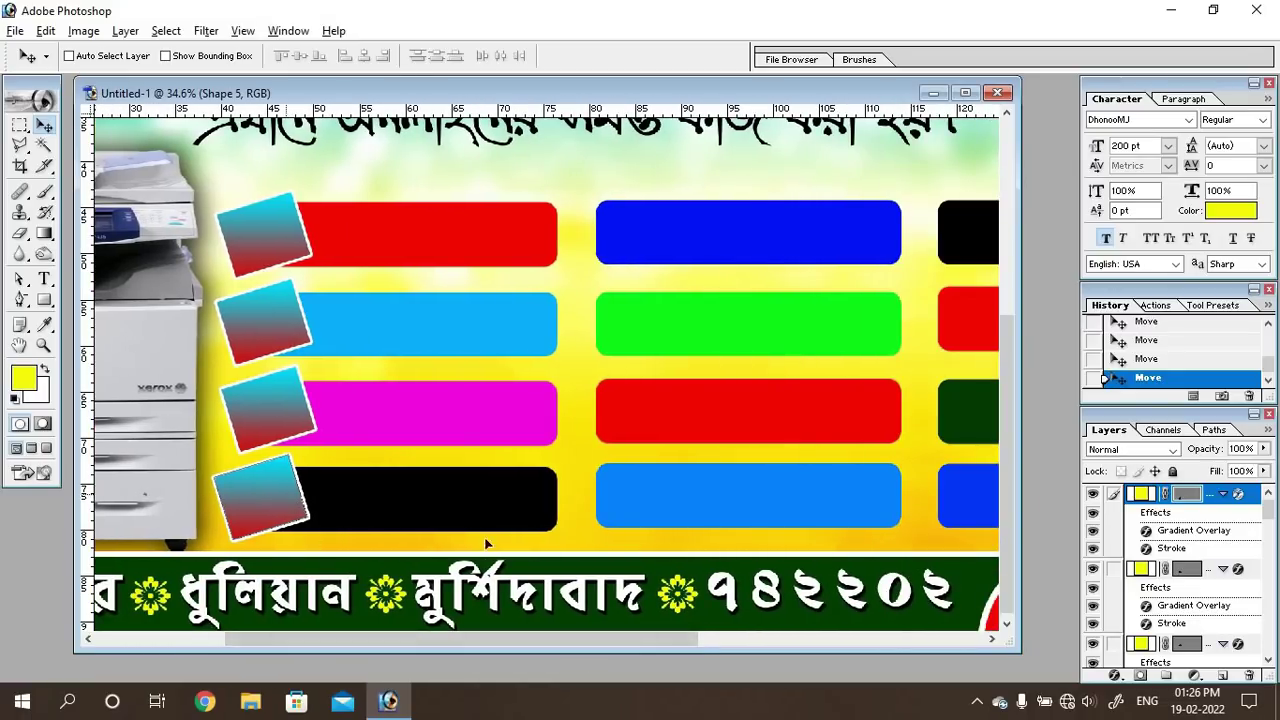
drag(287, 500, 645, 232)
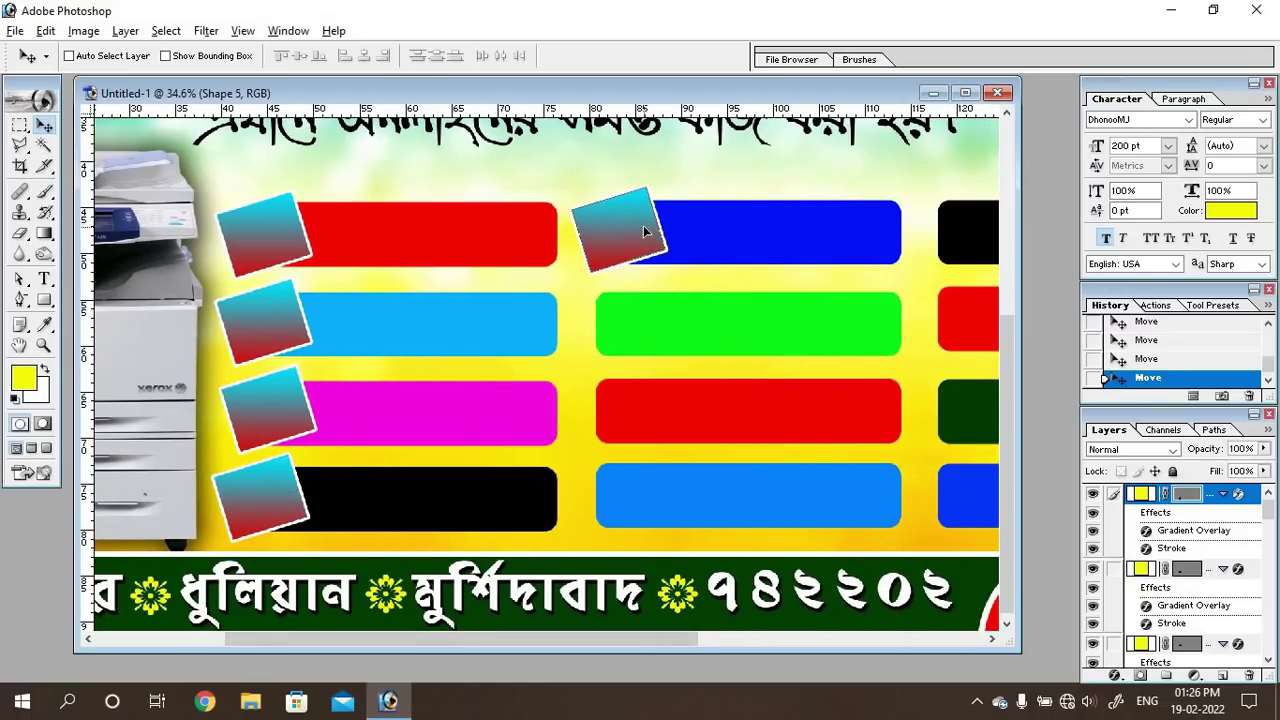
drag(645, 232, 635, 322)
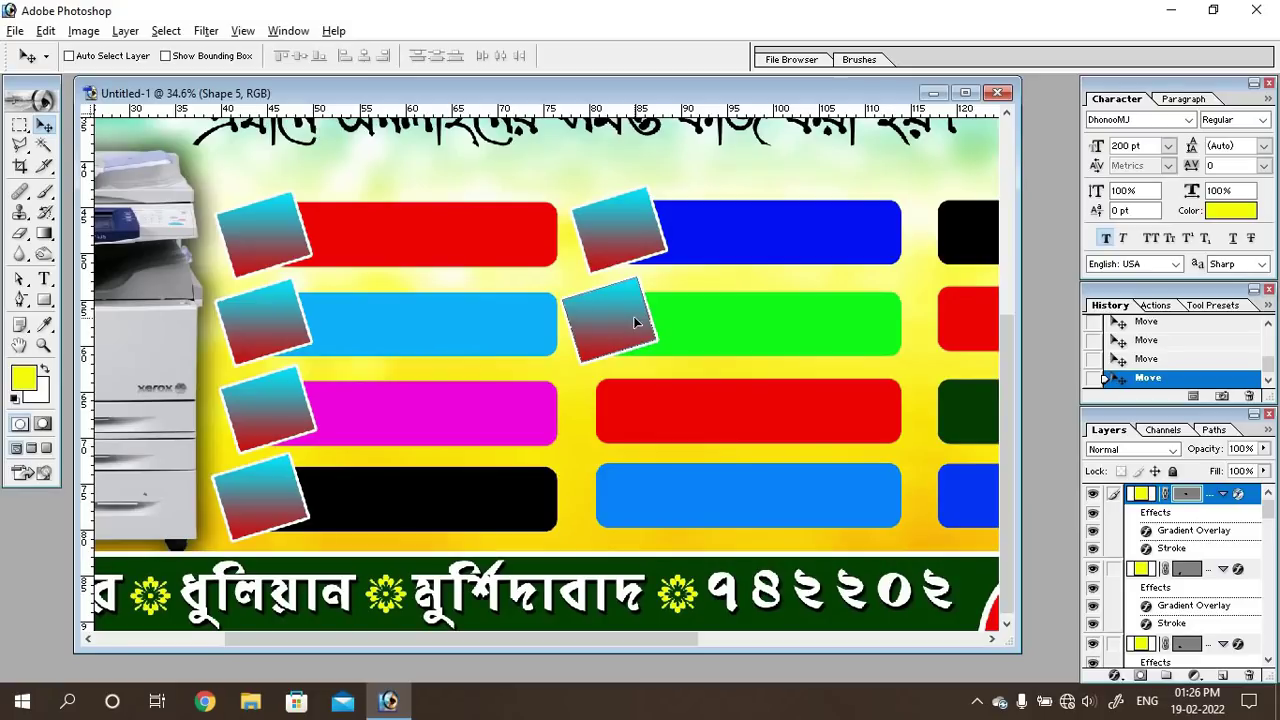
drag(635, 322, 643, 408)
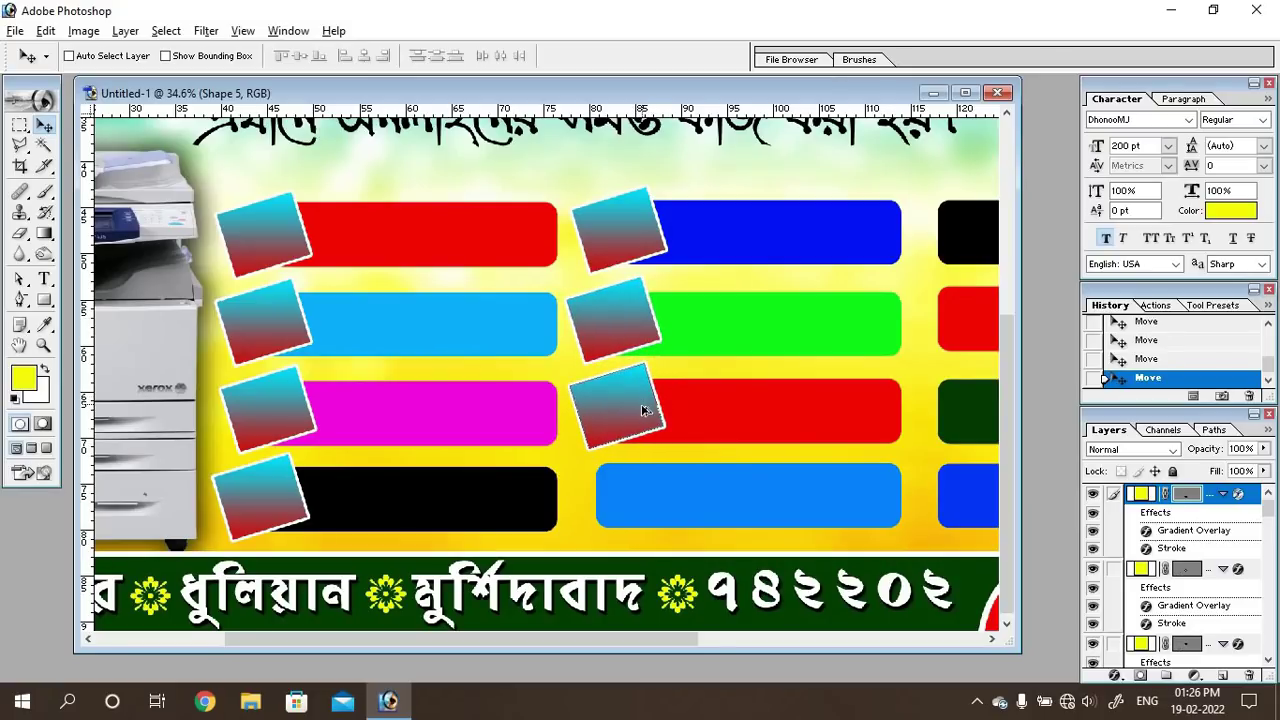
drag(645, 410, 642, 497)
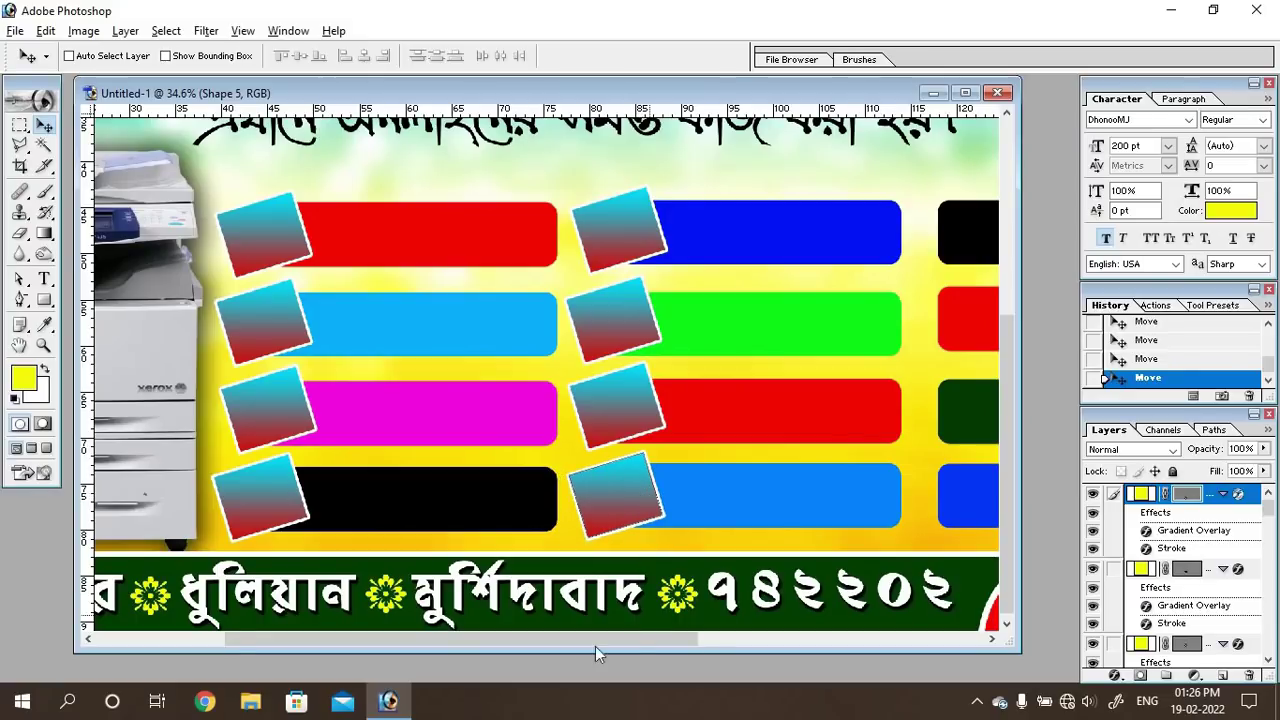
Copy the square onto the right-column black, dark-green and bottom-right blue bars
drag(585, 640, 773, 638)
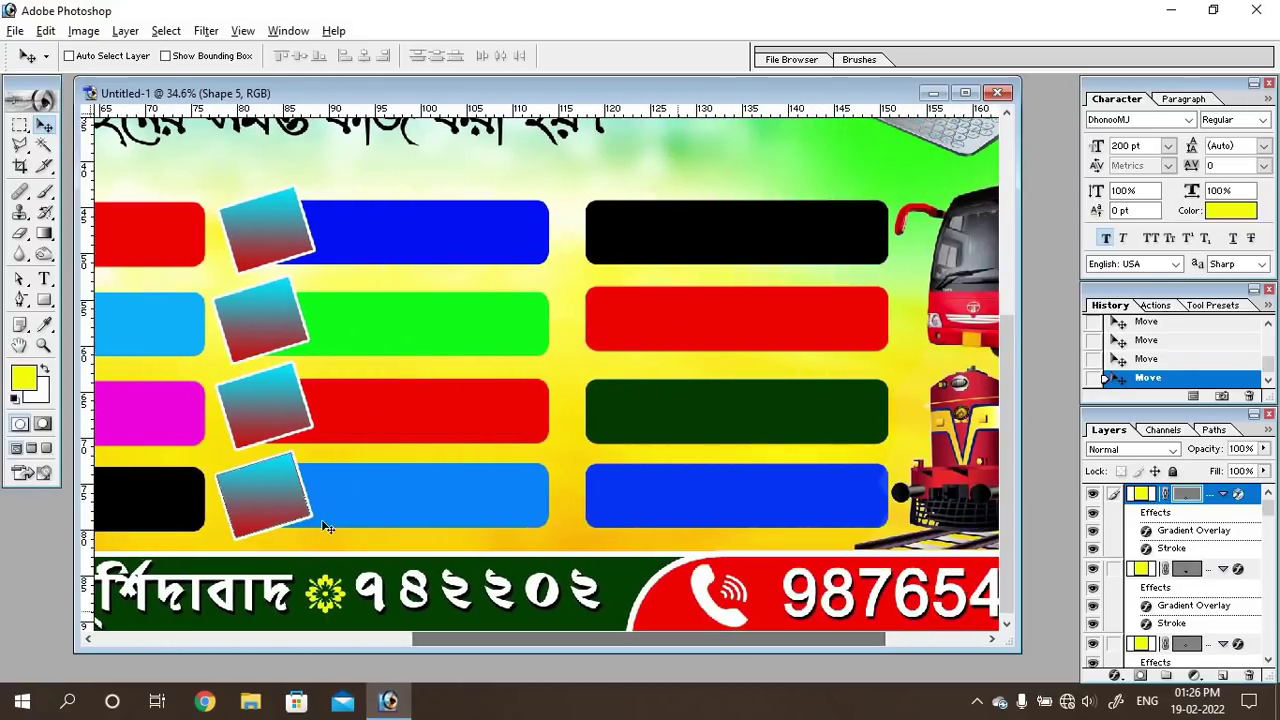
drag(280, 494, 622, 230)
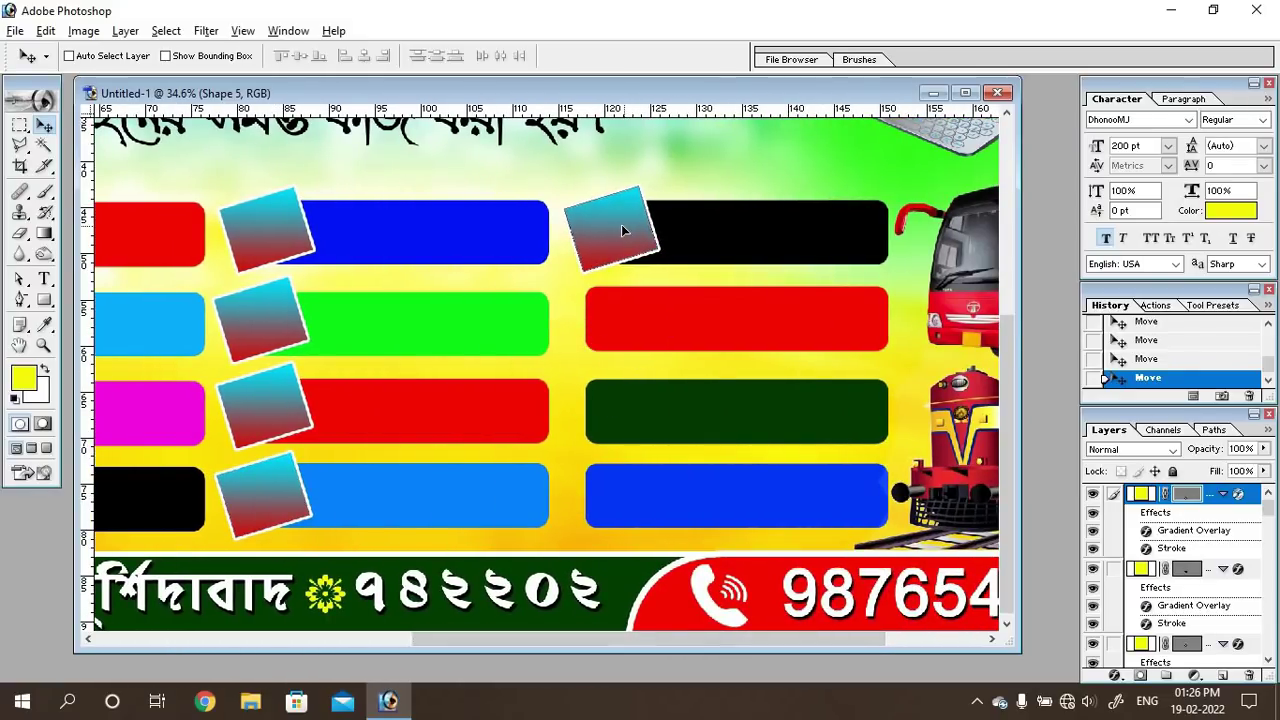
drag(622, 230, 621, 230)
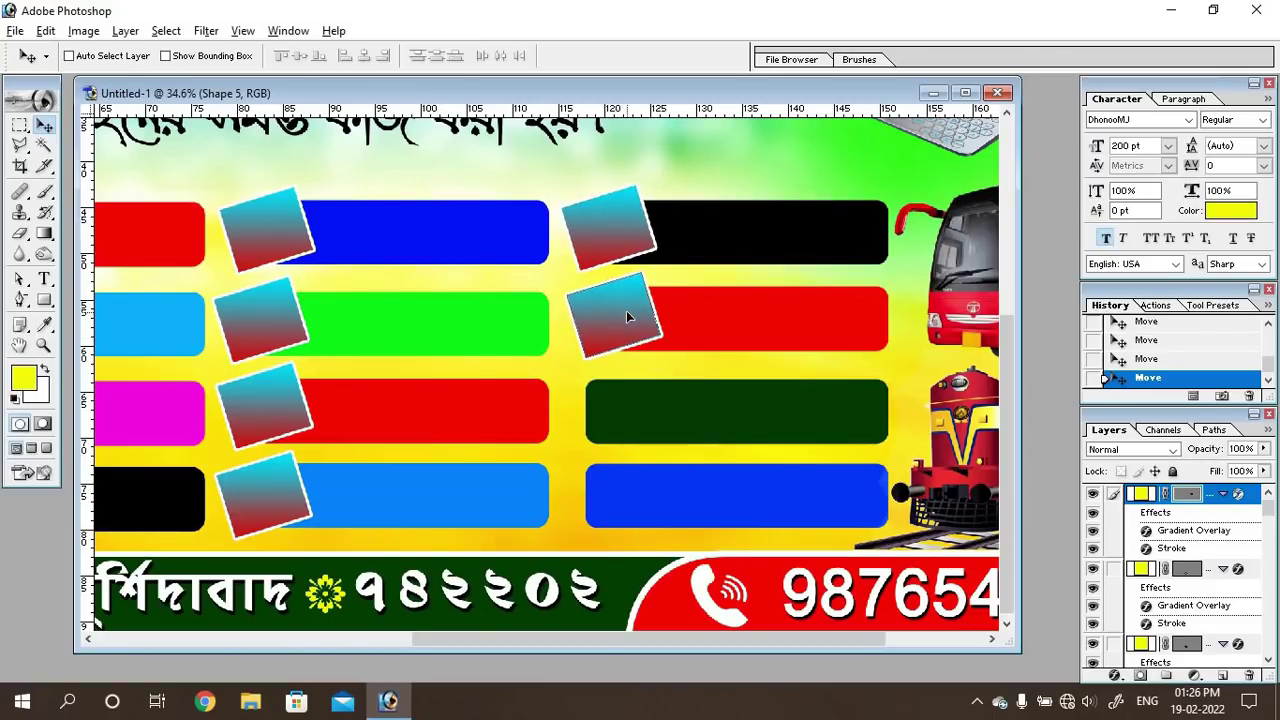
drag(626, 310, 619, 405)
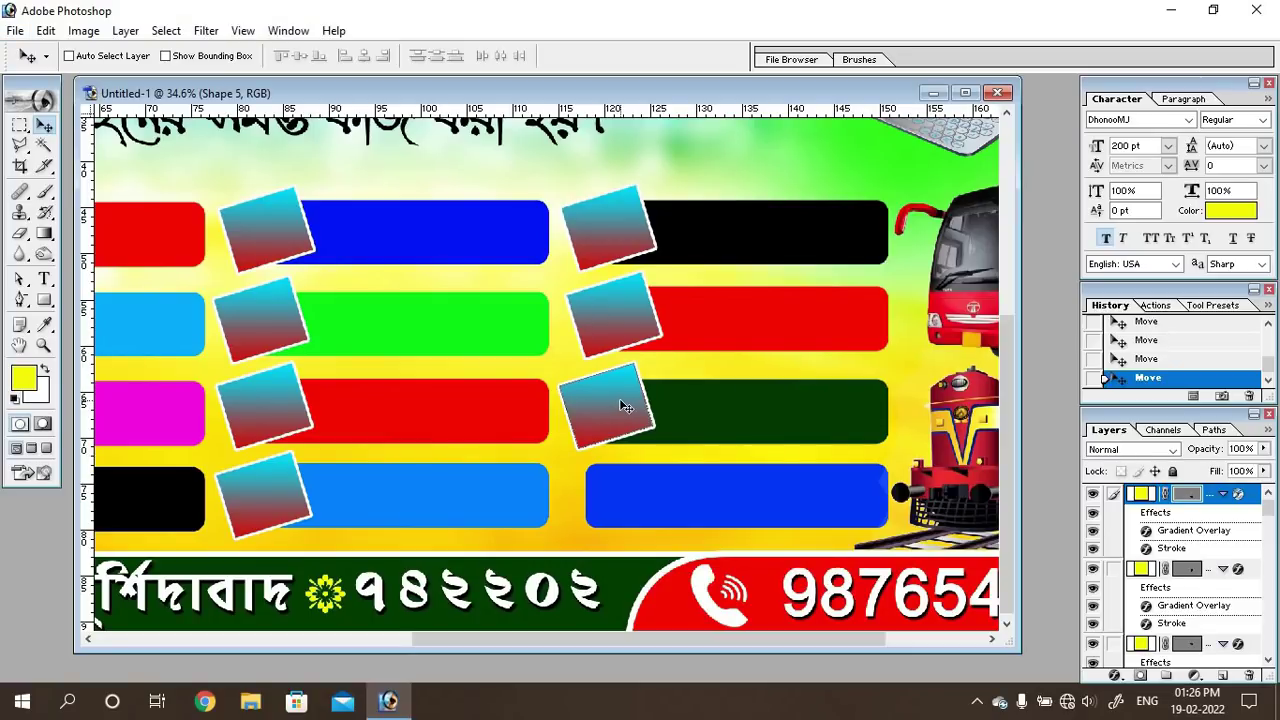
drag(628, 407, 622, 402)
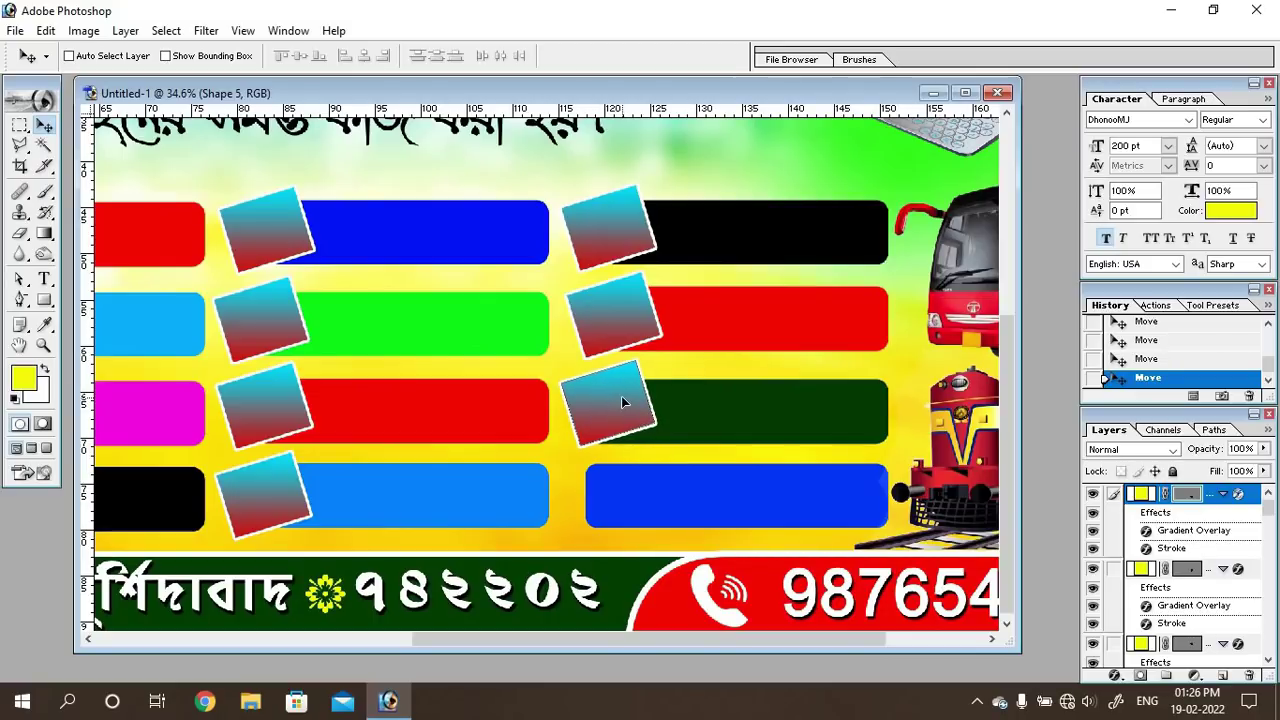
drag(622, 402, 621, 484)
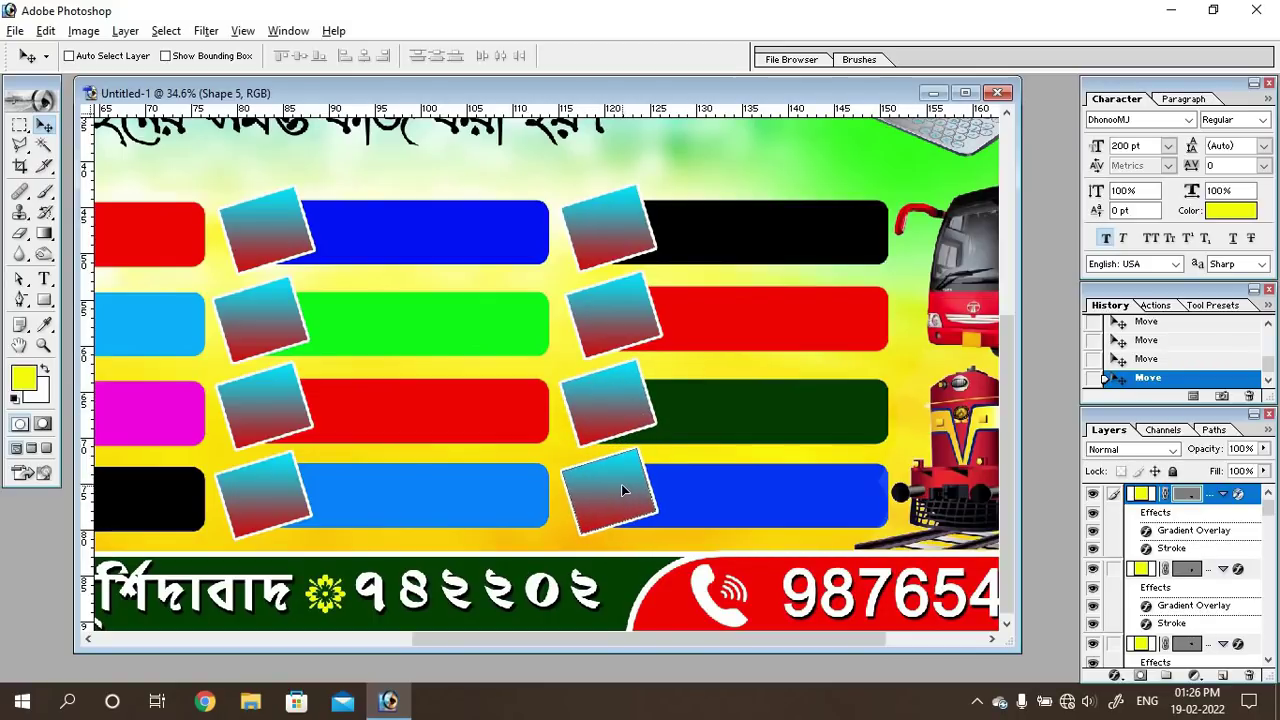
Give the bottom-right blue bar a white 16 px stroke and enable Auto Select Layer
right_click(766, 491)
click(803, 505)
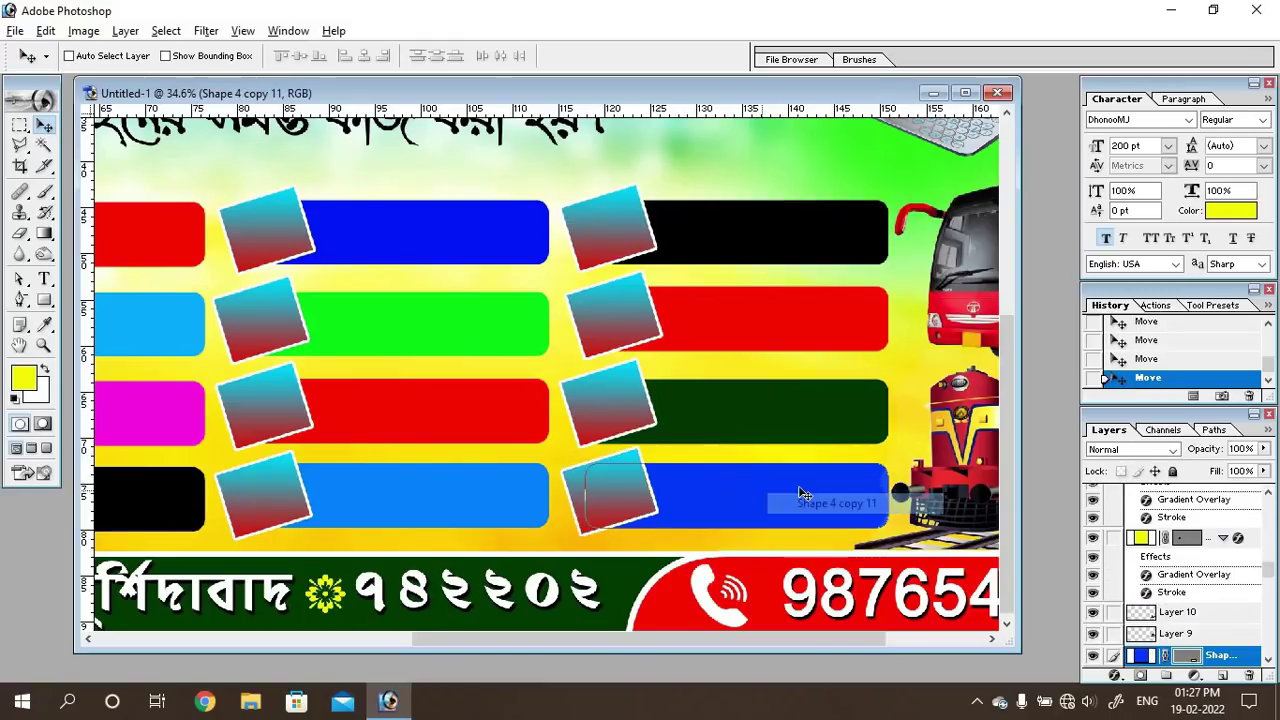
click(1117, 677)
click(1130, 655)
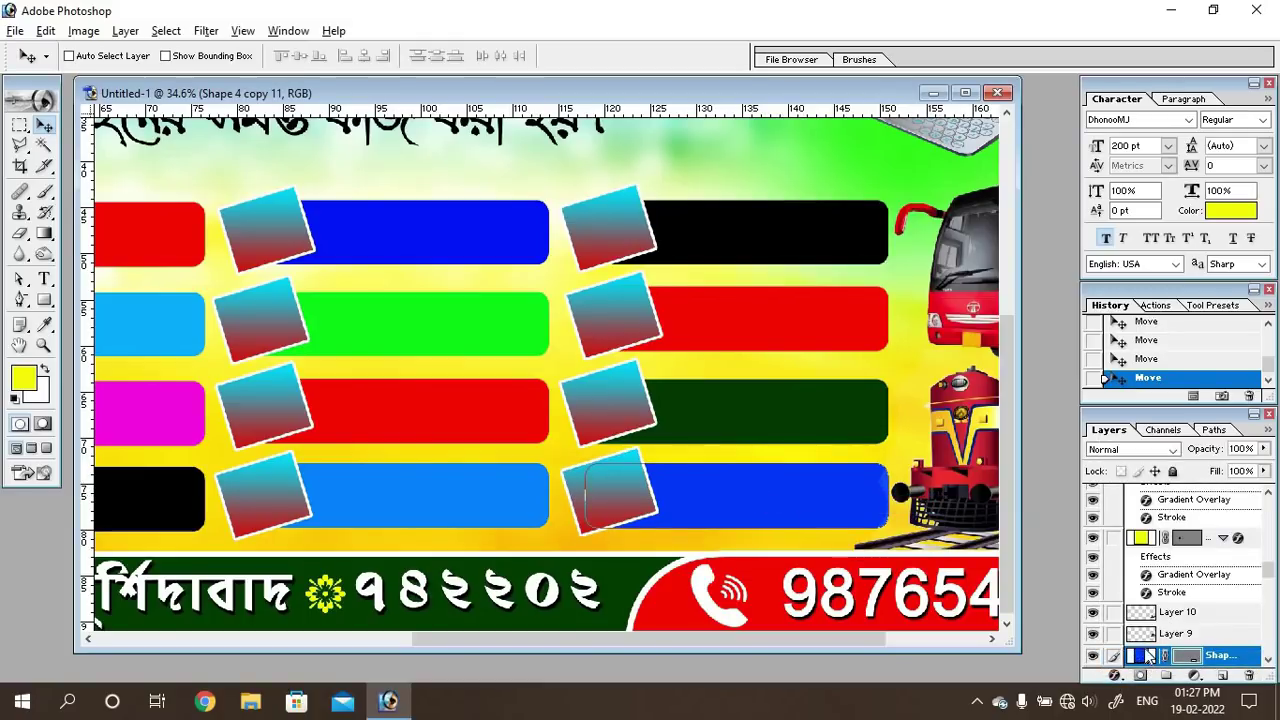
click(738, 278)
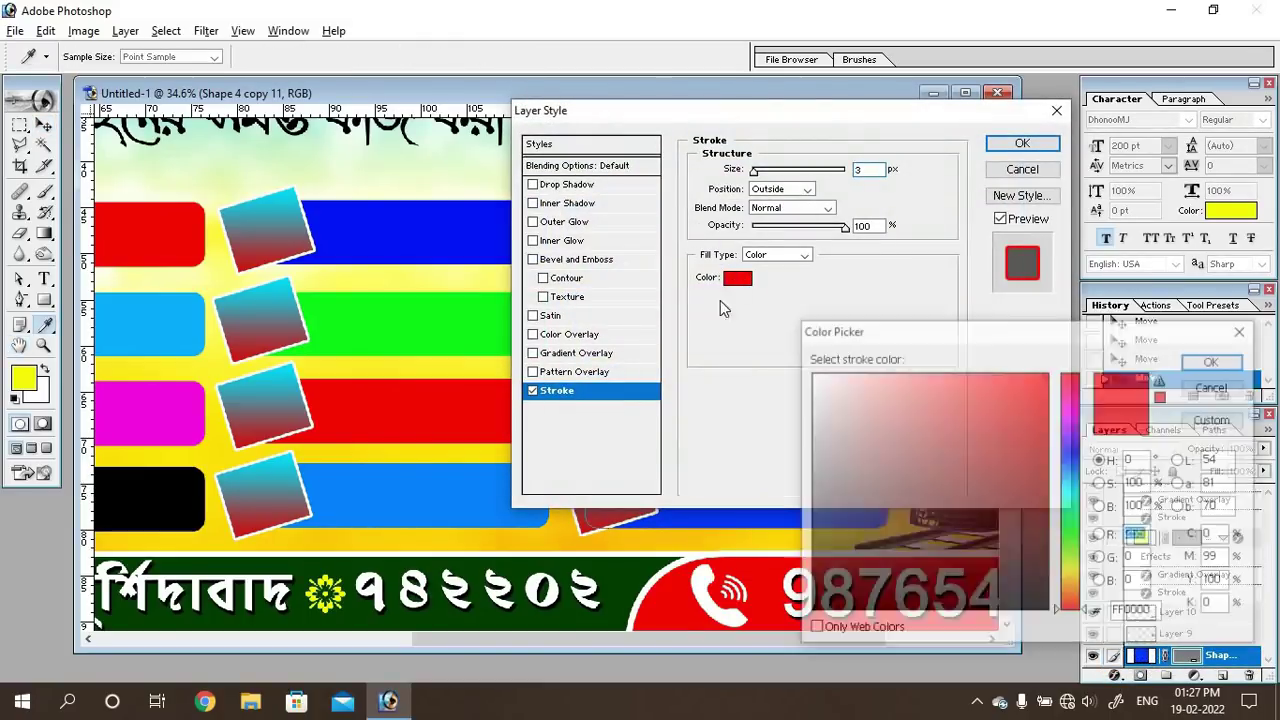
click(771, 345)
click(1232, 364)
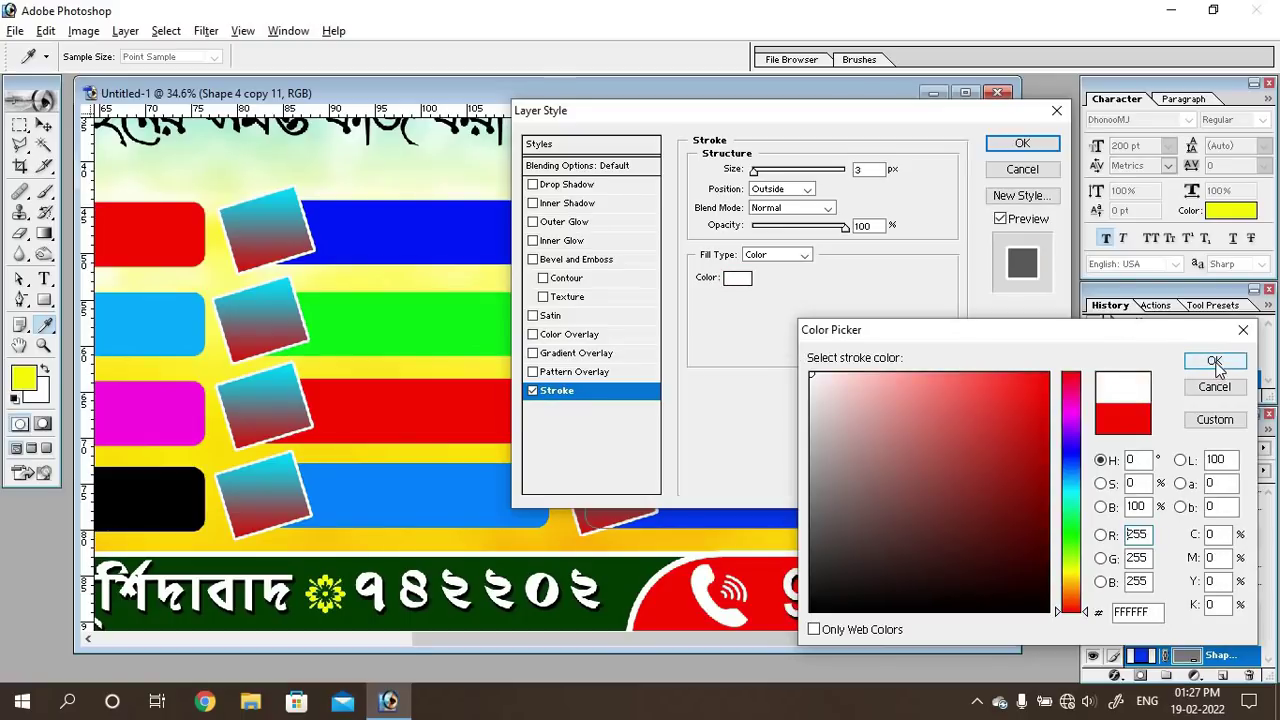
drag(823, 122, 526, 45)
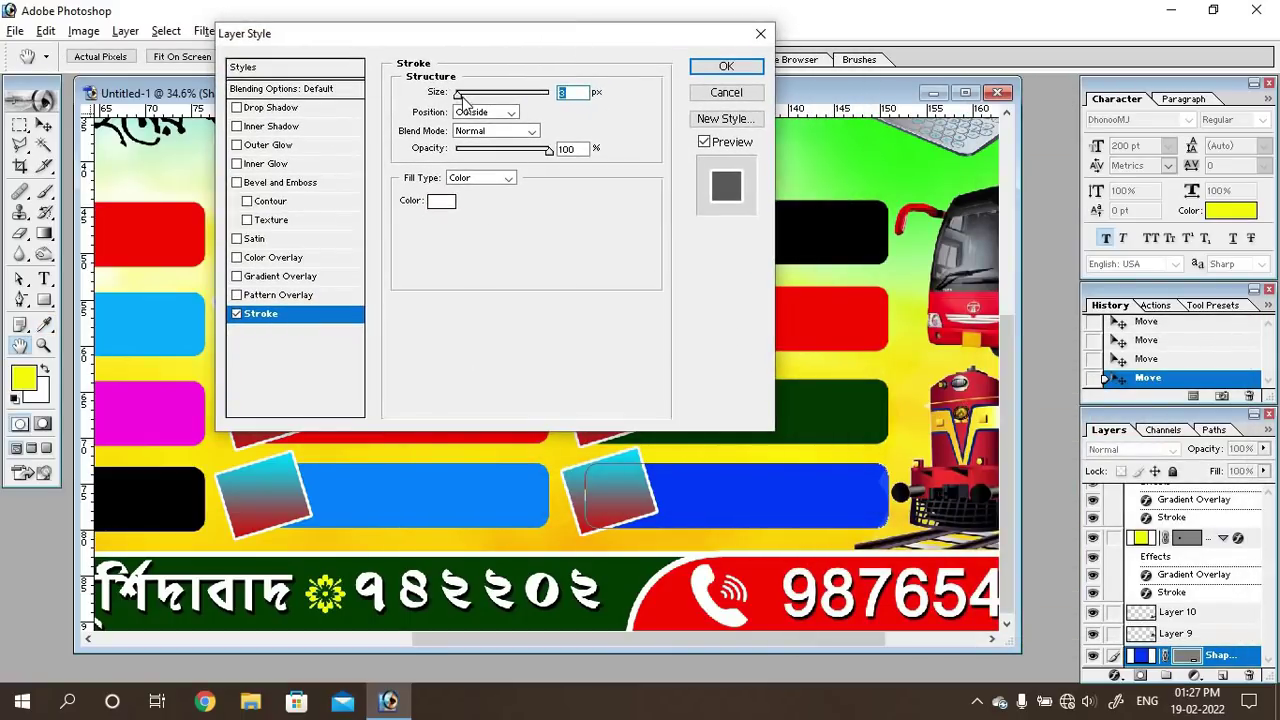
drag(461, 95, 465, 96)
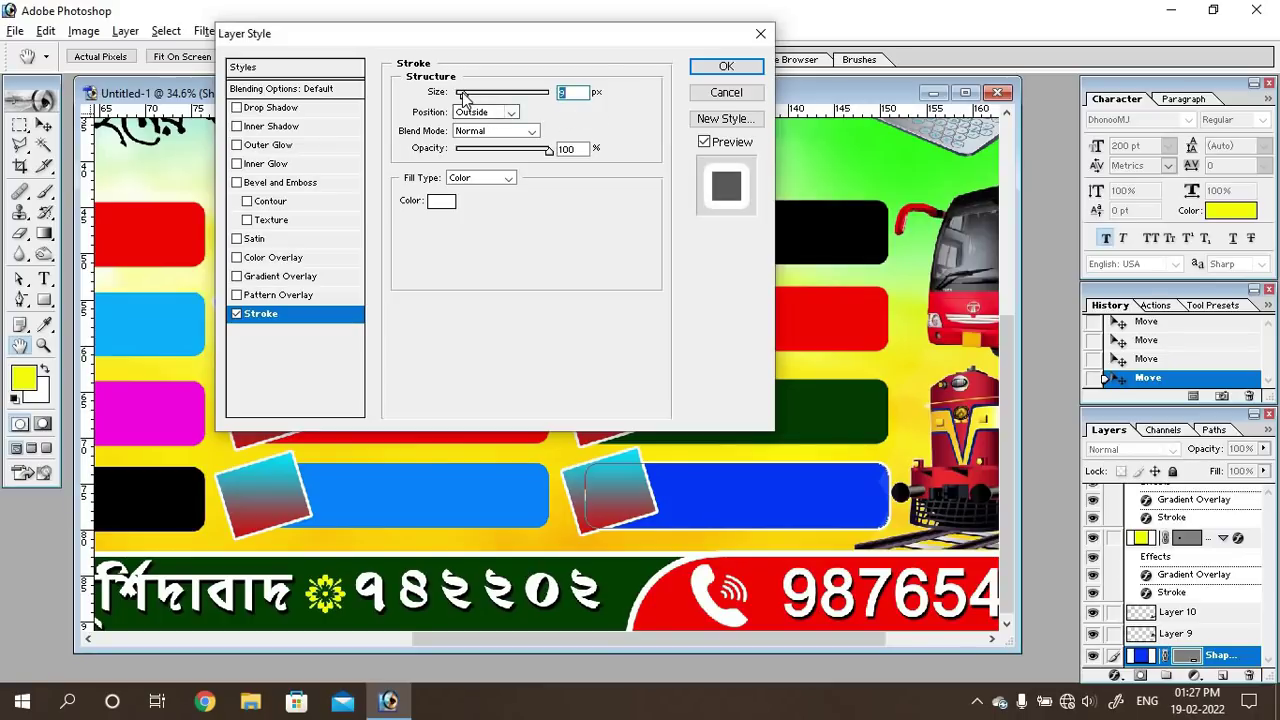
drag(465, 95, 462, 96)
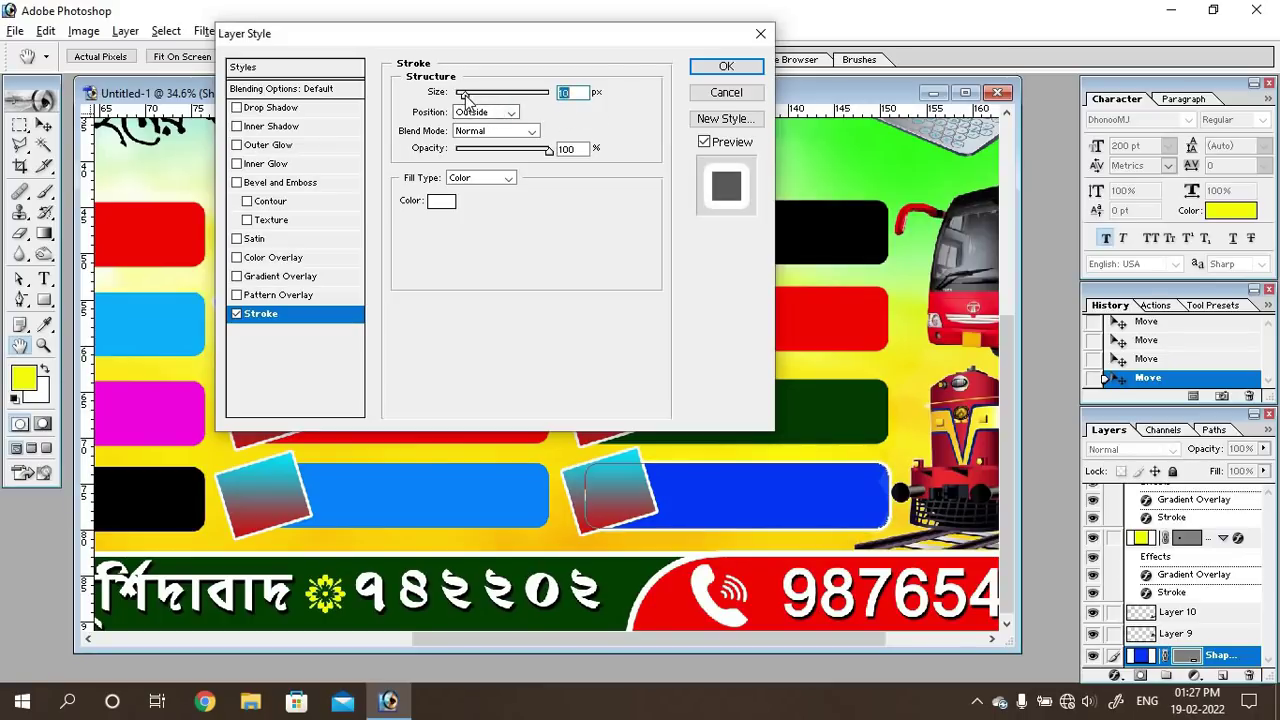
click(706, 69)
click(86, 58)
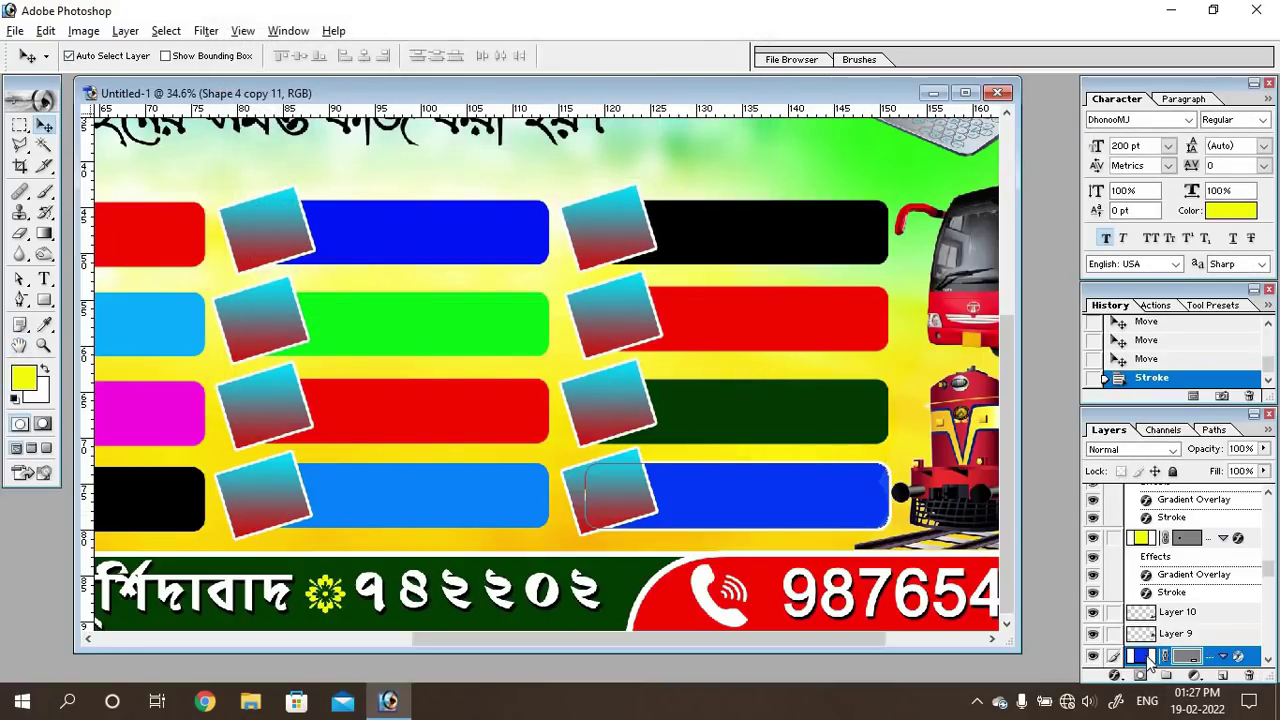
right_click(1148, 662)
Copy the blue bar's layer style and paste it onto the dark green, right red and black bars
right_click(1210, 660)
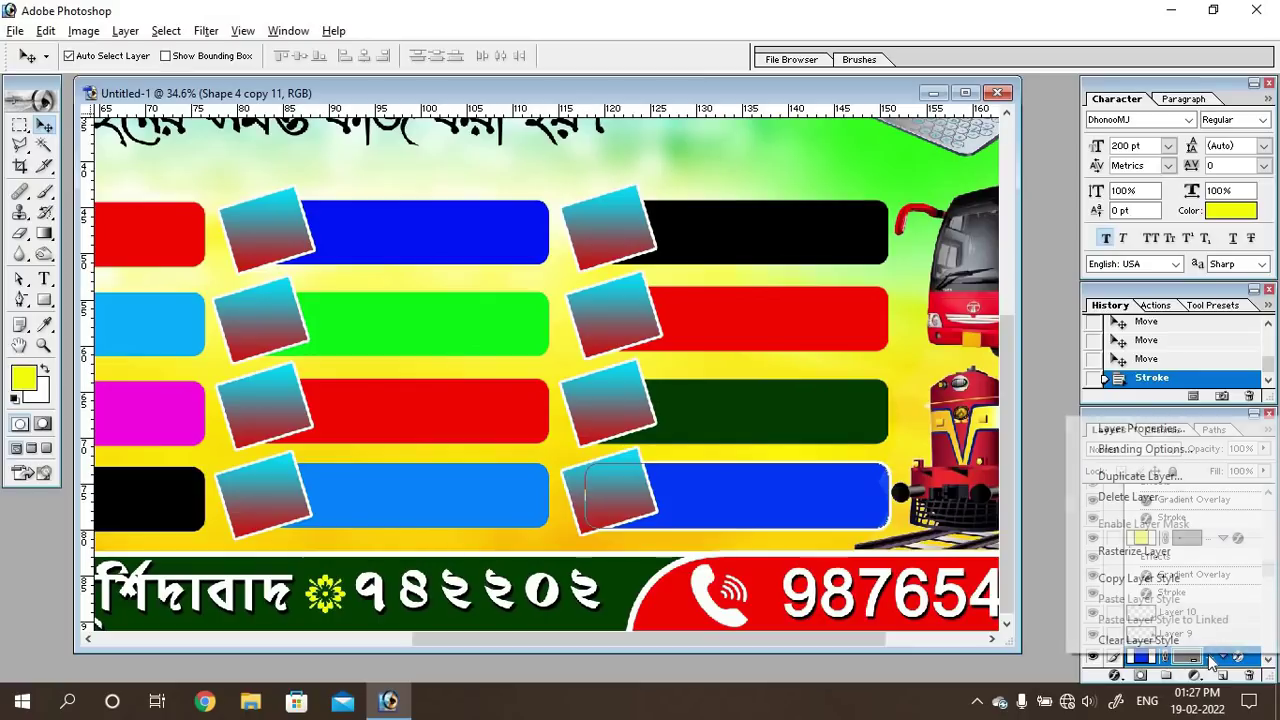
click(1156, 580)
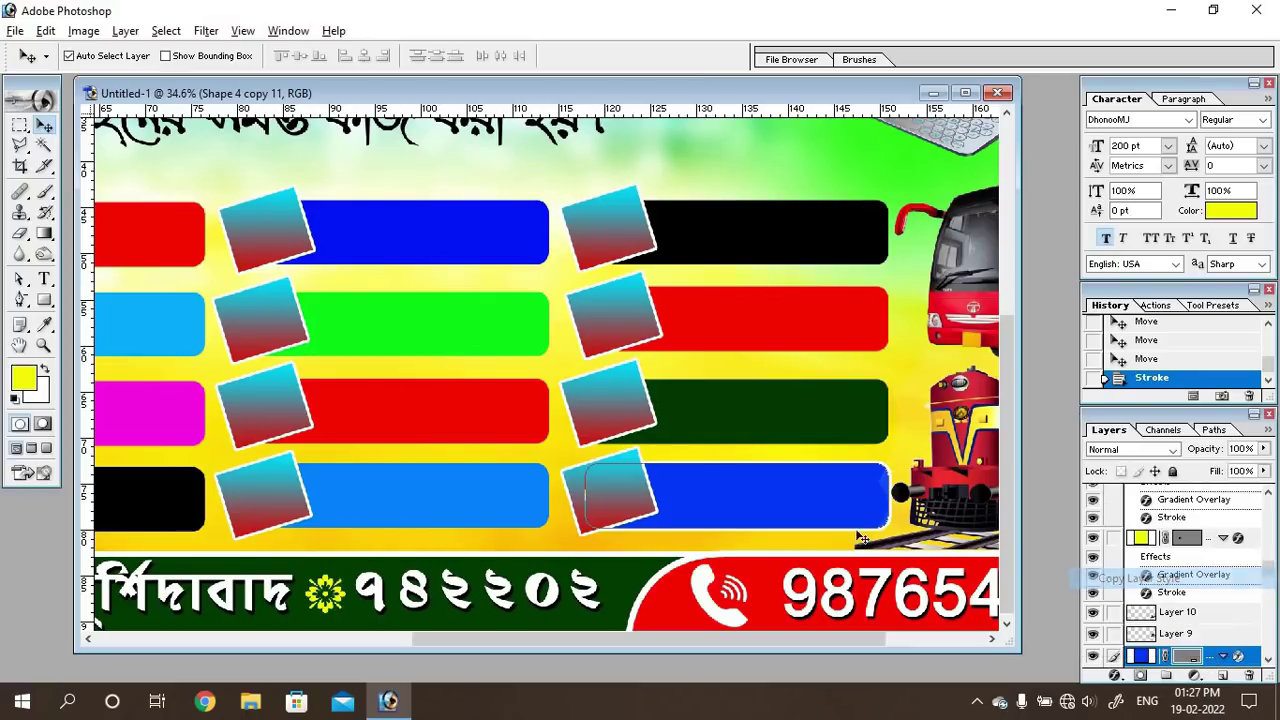
click(762, 427)
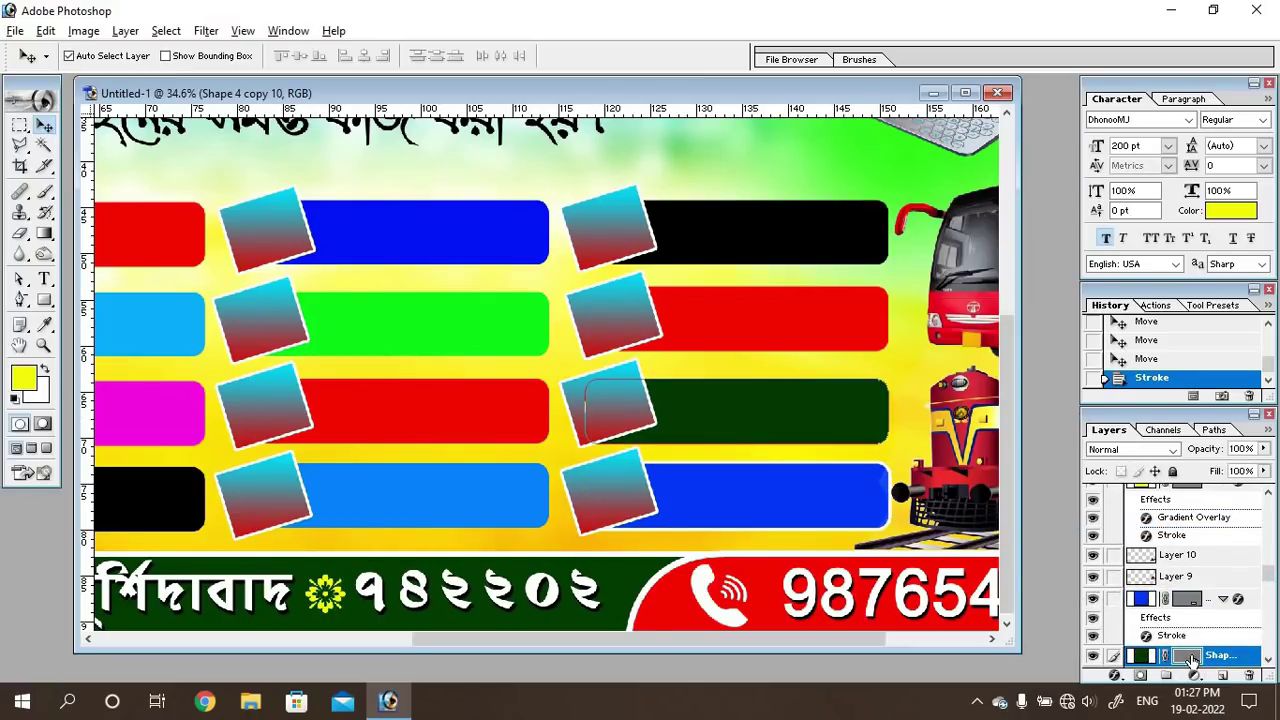
right_click(1189, 659)
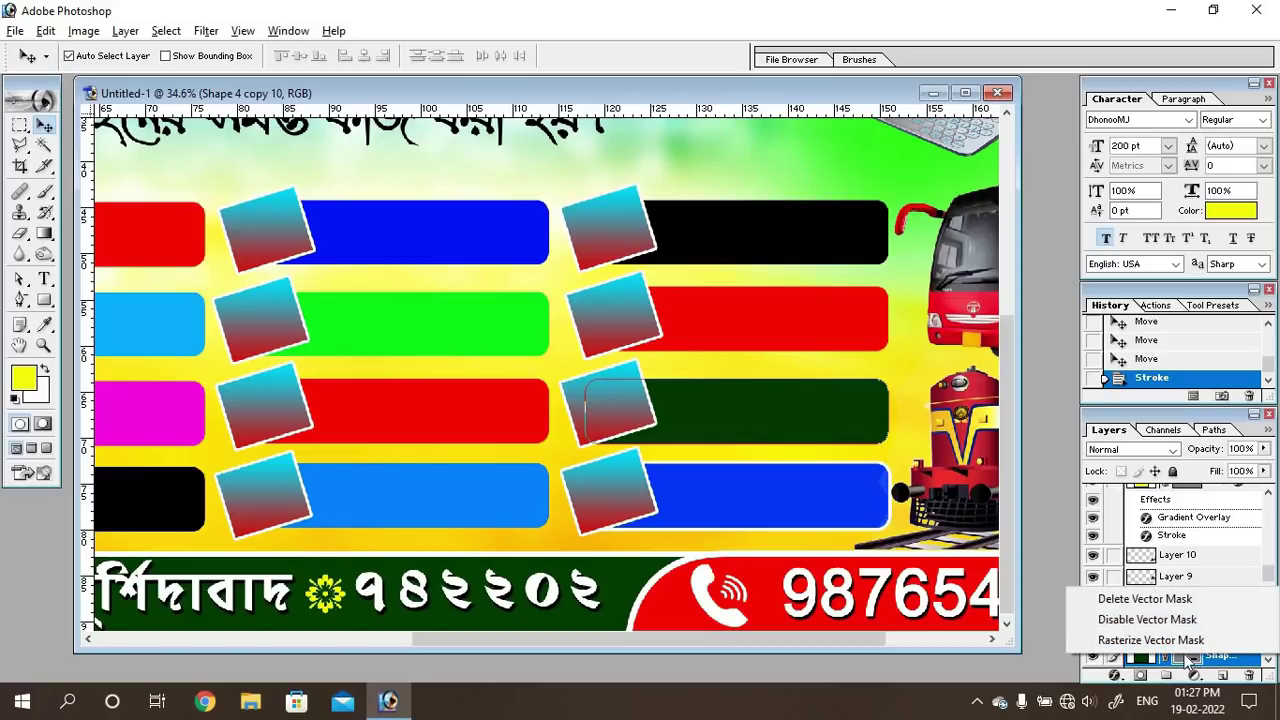
right_click(1216, 660)
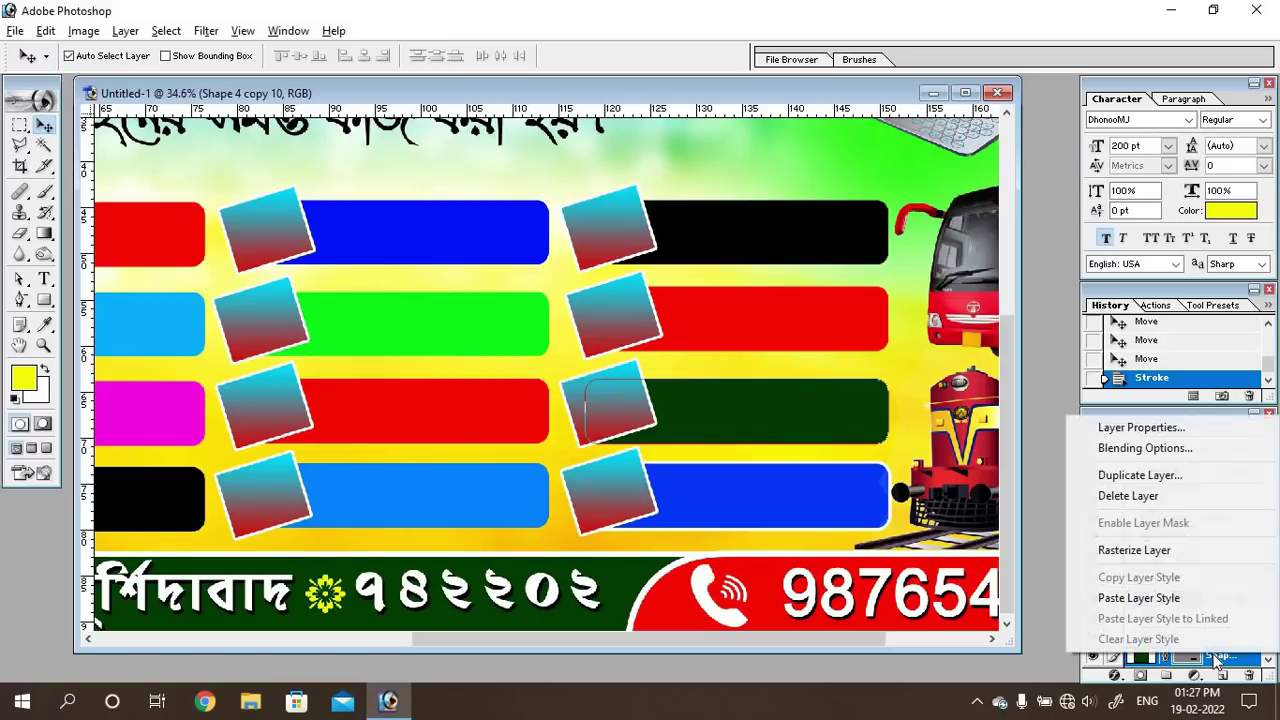
click(1146, 598)
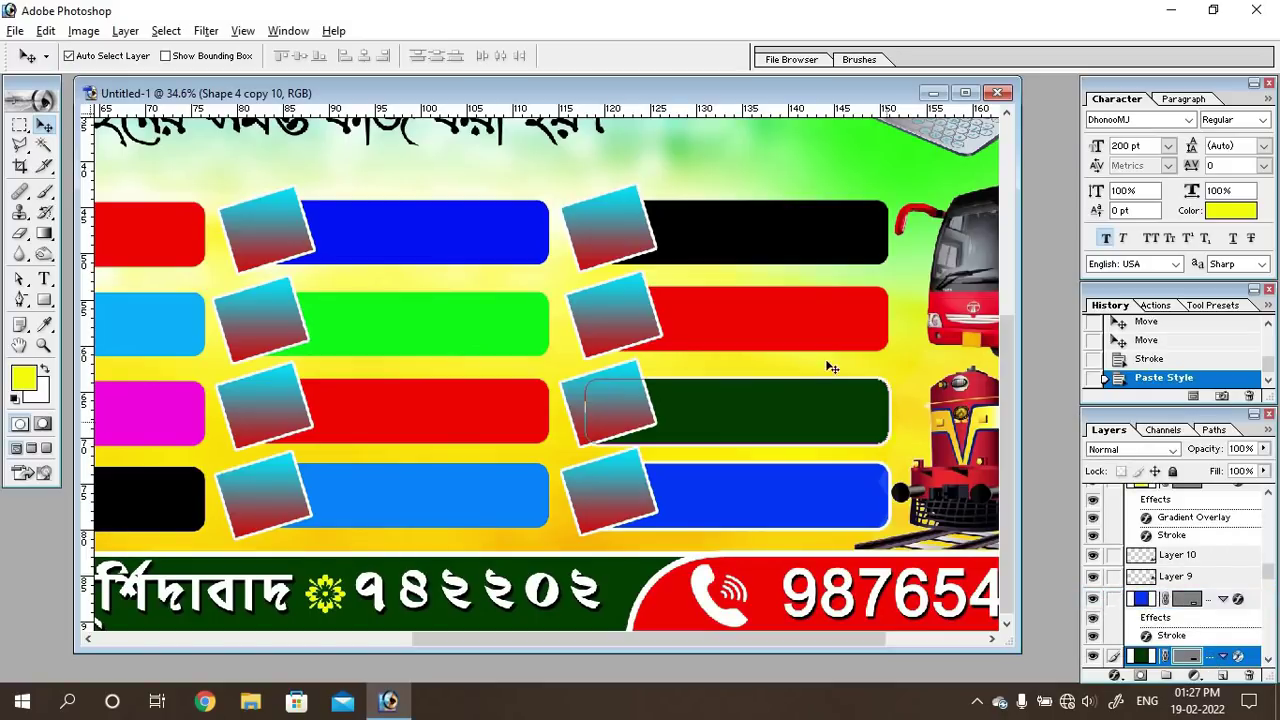
click(819, 328)
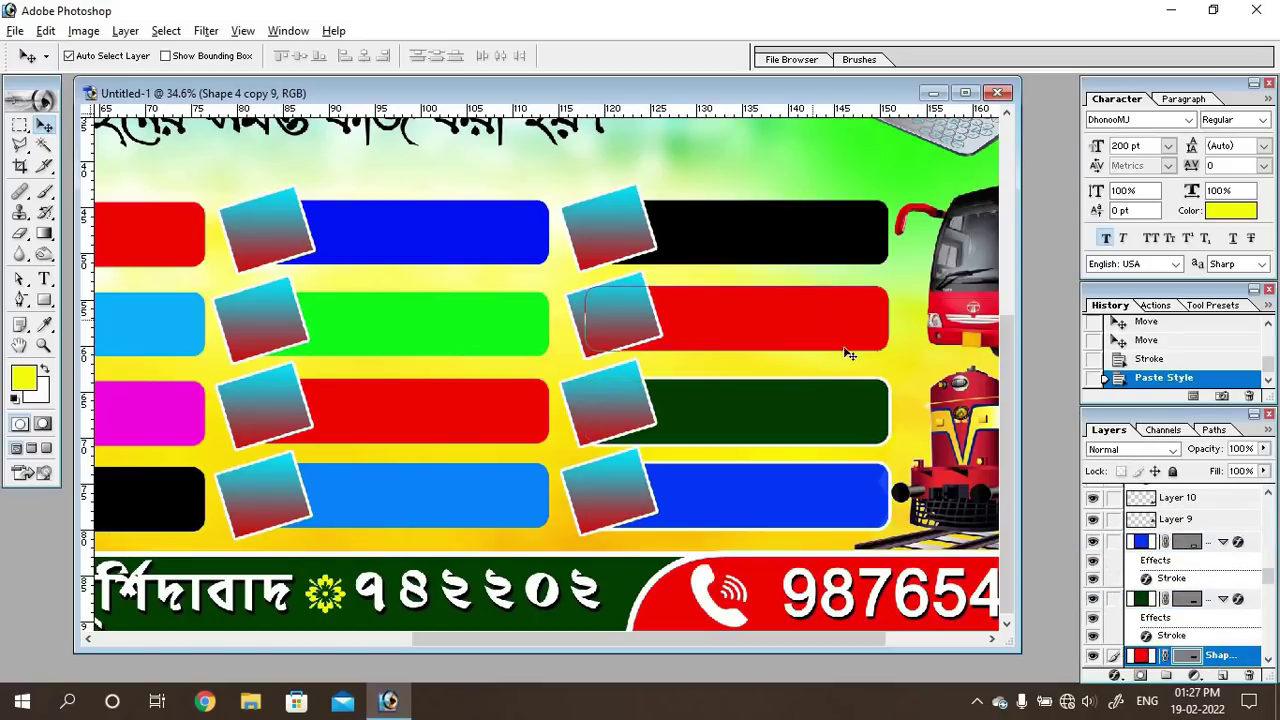
right_click(1216, 658)
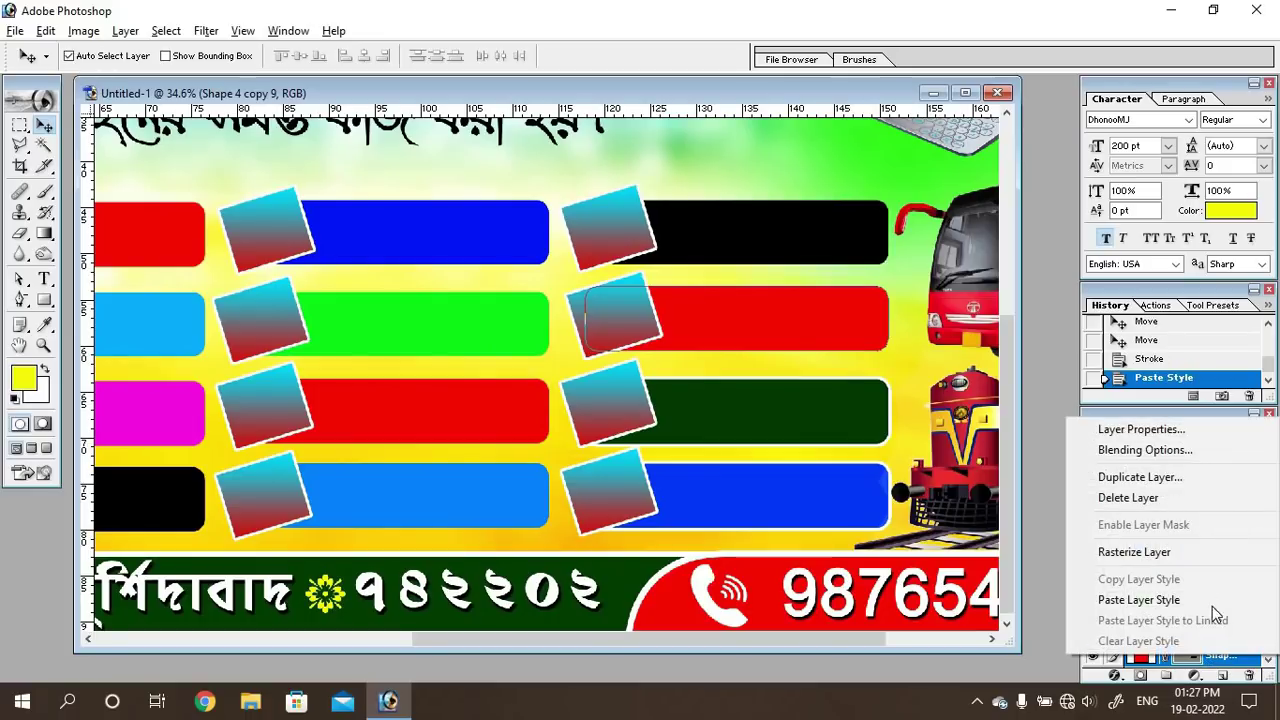
click(1138, 600)
click(809, 230)
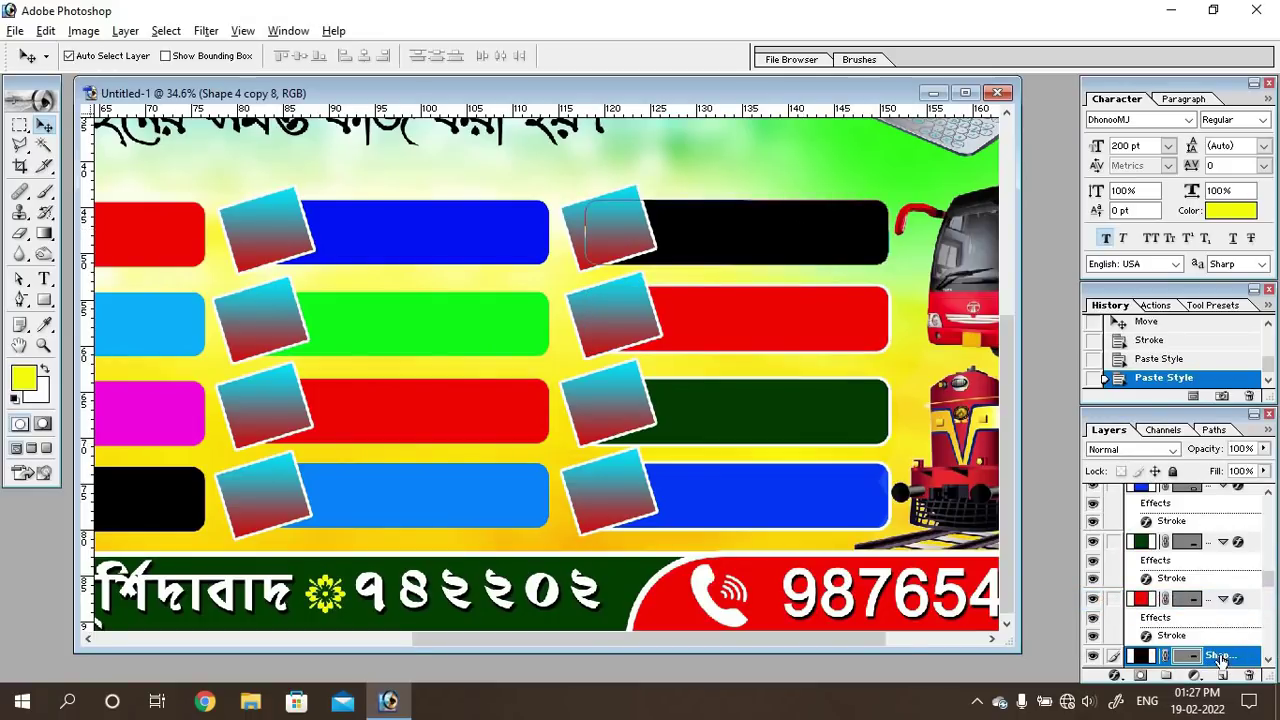
right_click(1218, 658)
click(1092, 602)
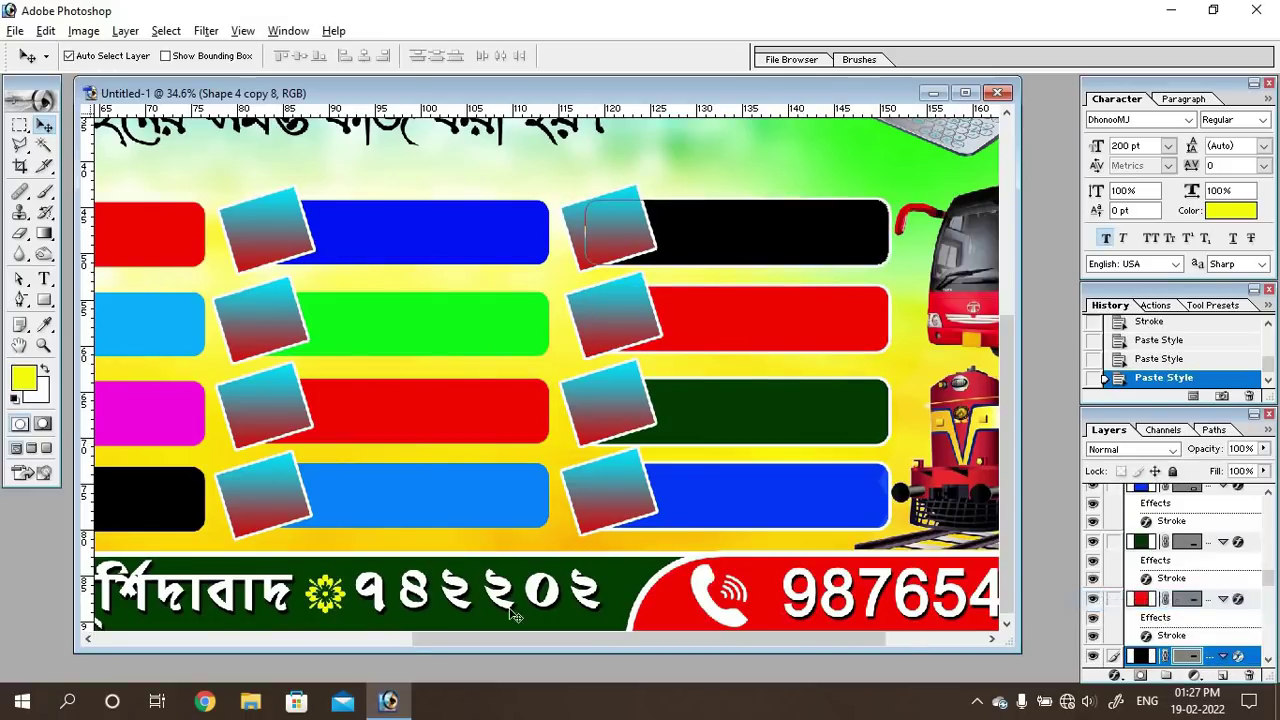
Paste the white stroke style onto the lower-left blue, left red, green and top blue bars
click(446, 508)
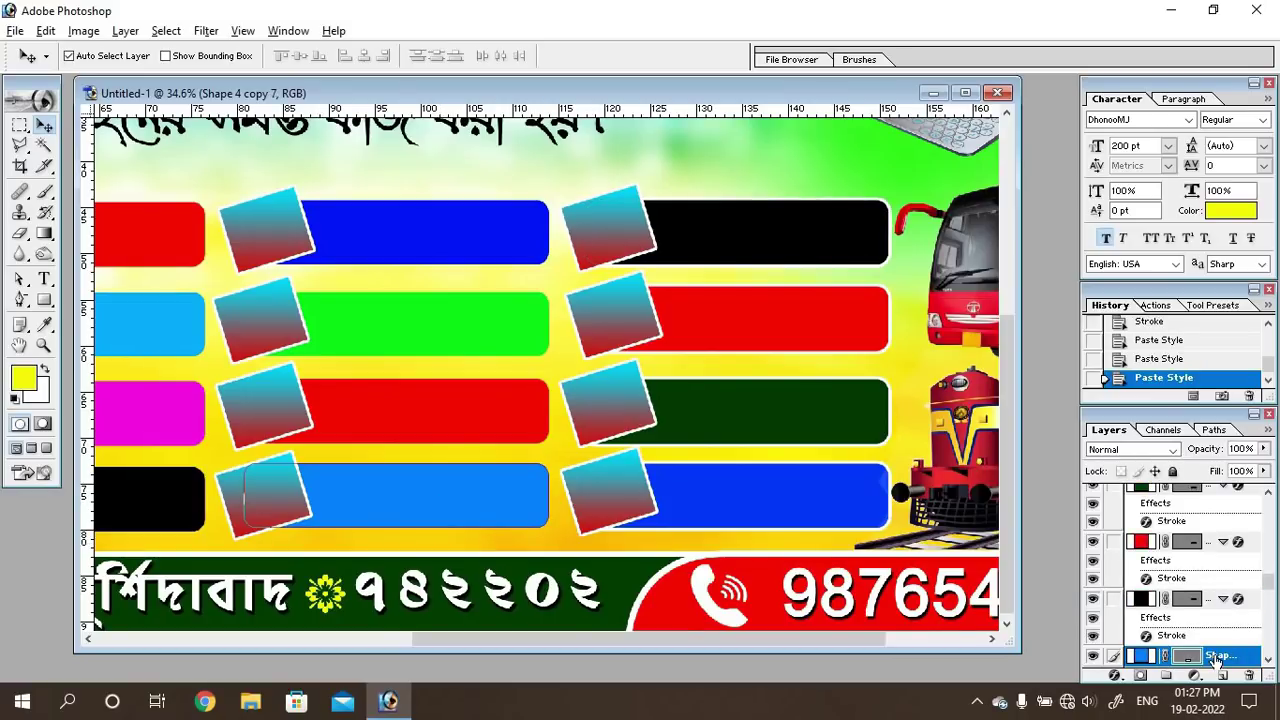
right_click(1216, 658)
click(1150, 597)
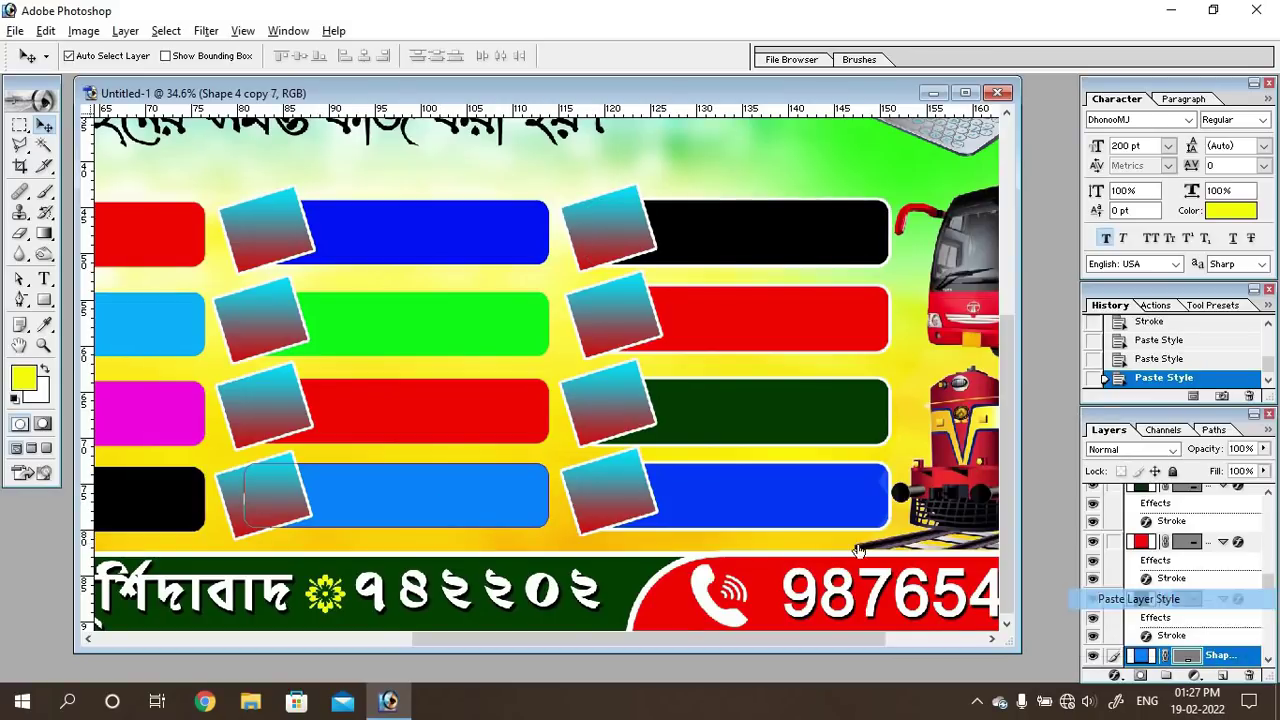
click(502, 418)
right_click(1214, 658)
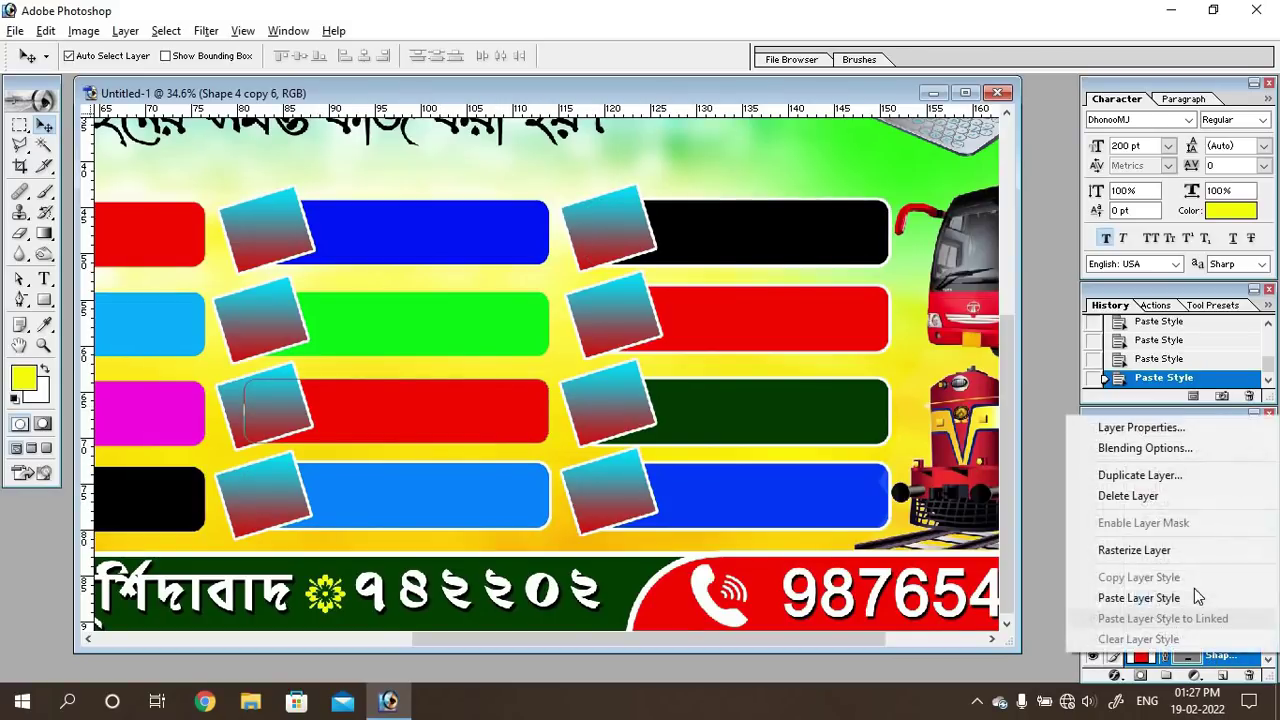
click(1196, 597)
click(466, 316)
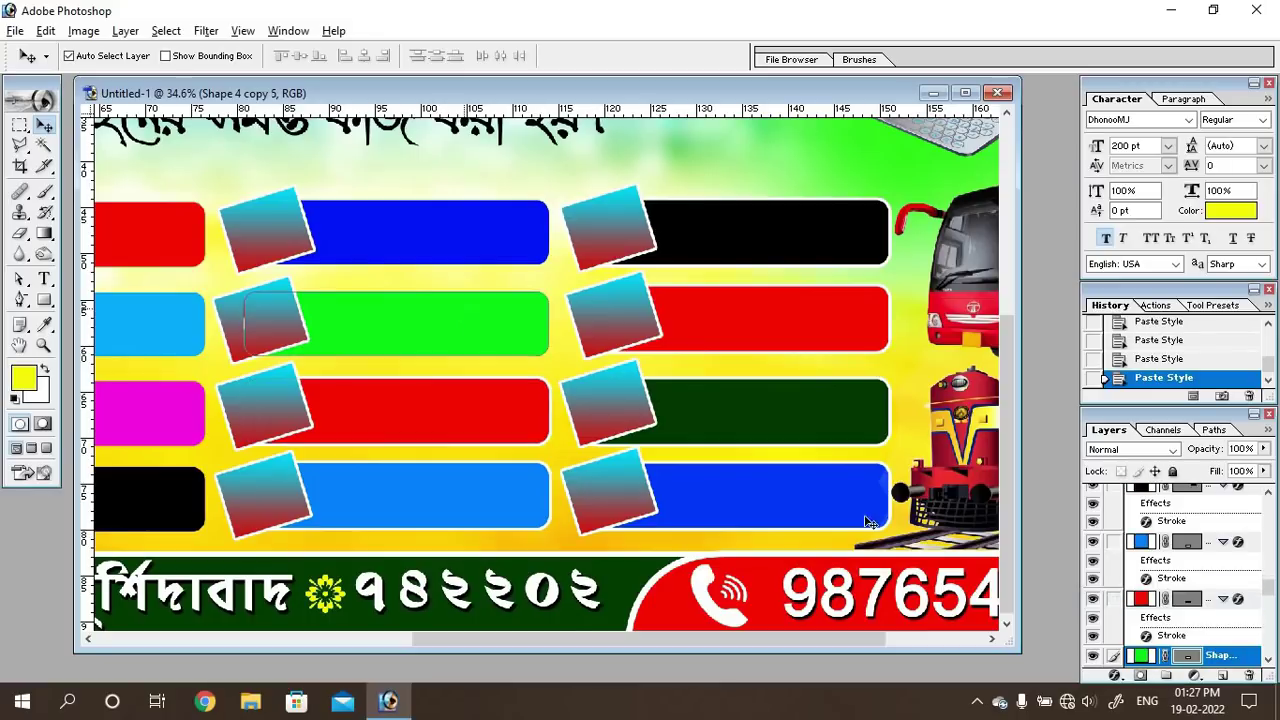
right_click(1216, 658)
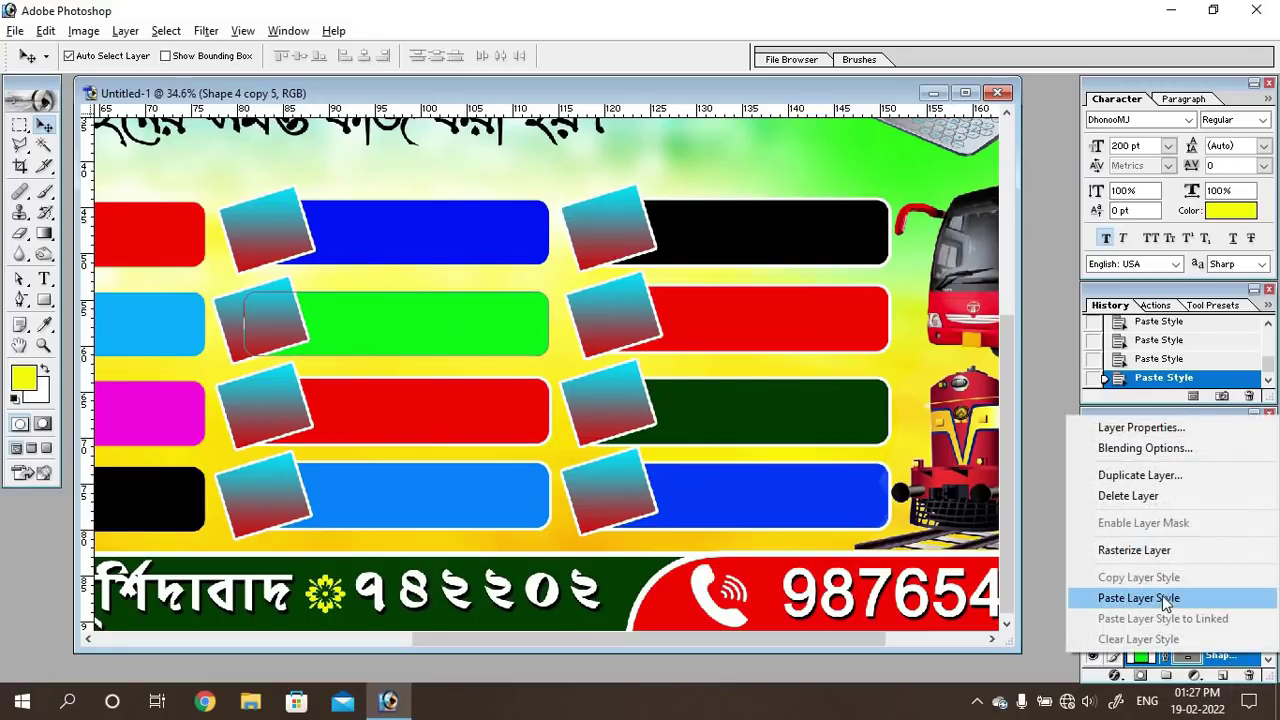
click(1165, 598)
click(505, 245)
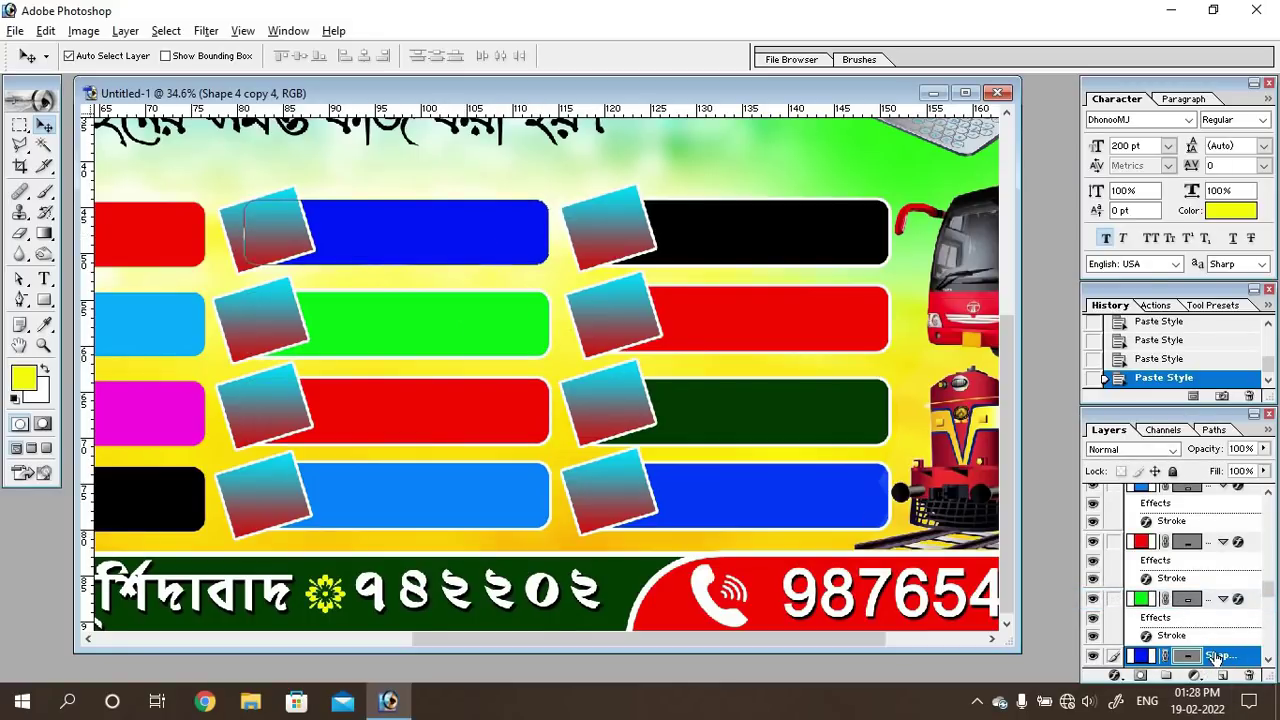
right_click(1211, 658)
click(1153, 598)
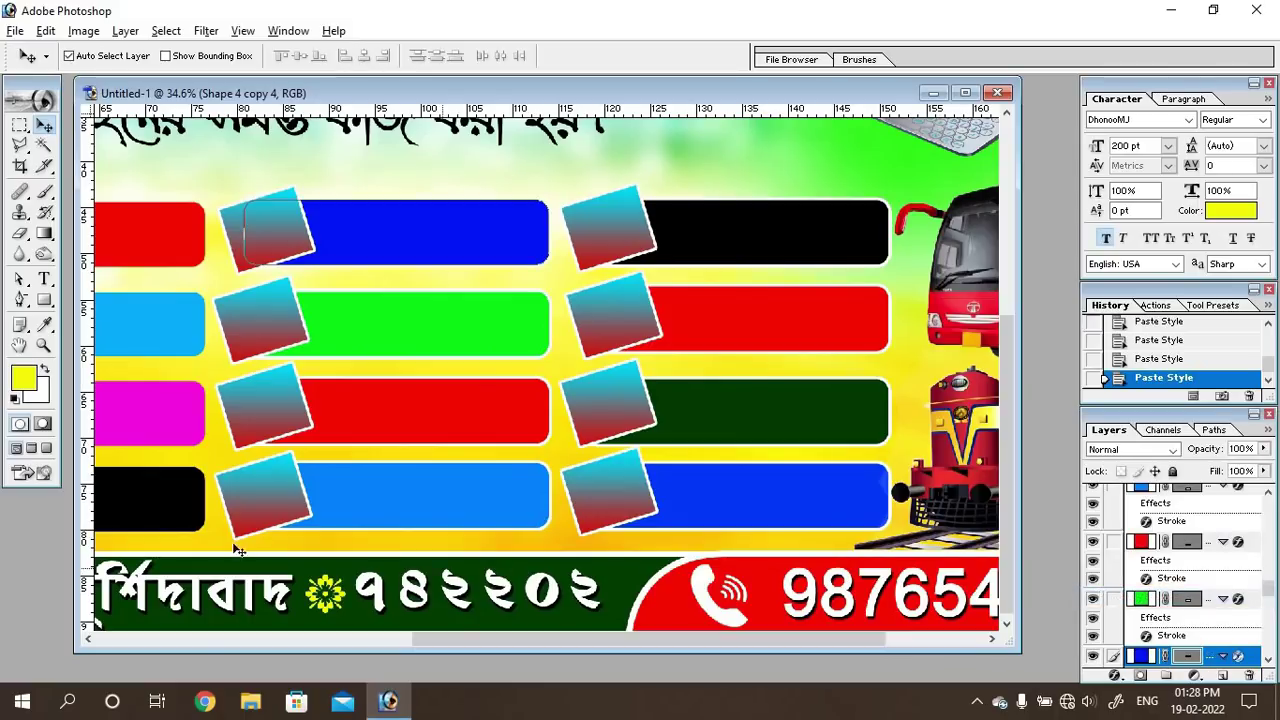
Paste the stroke style onto the black, magenta, light blue and top-left red bars
click(118, 515)
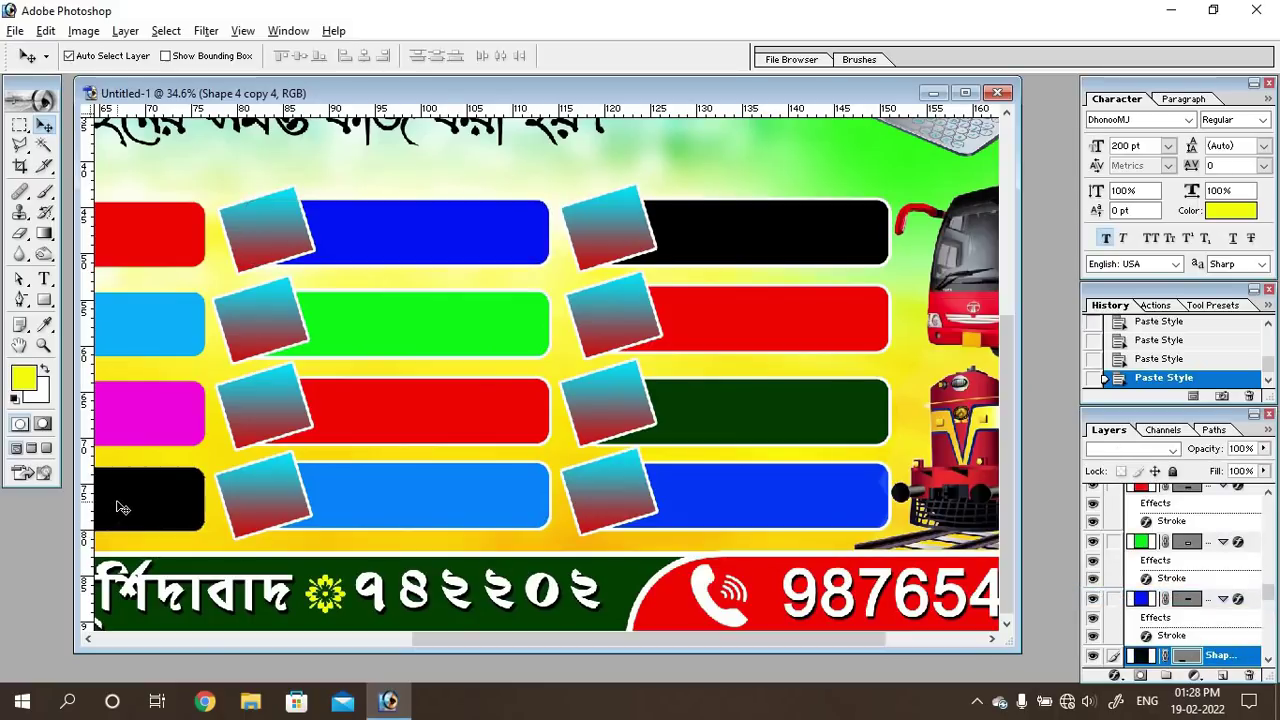
right_click(1228, 665)
click(1100, 597)
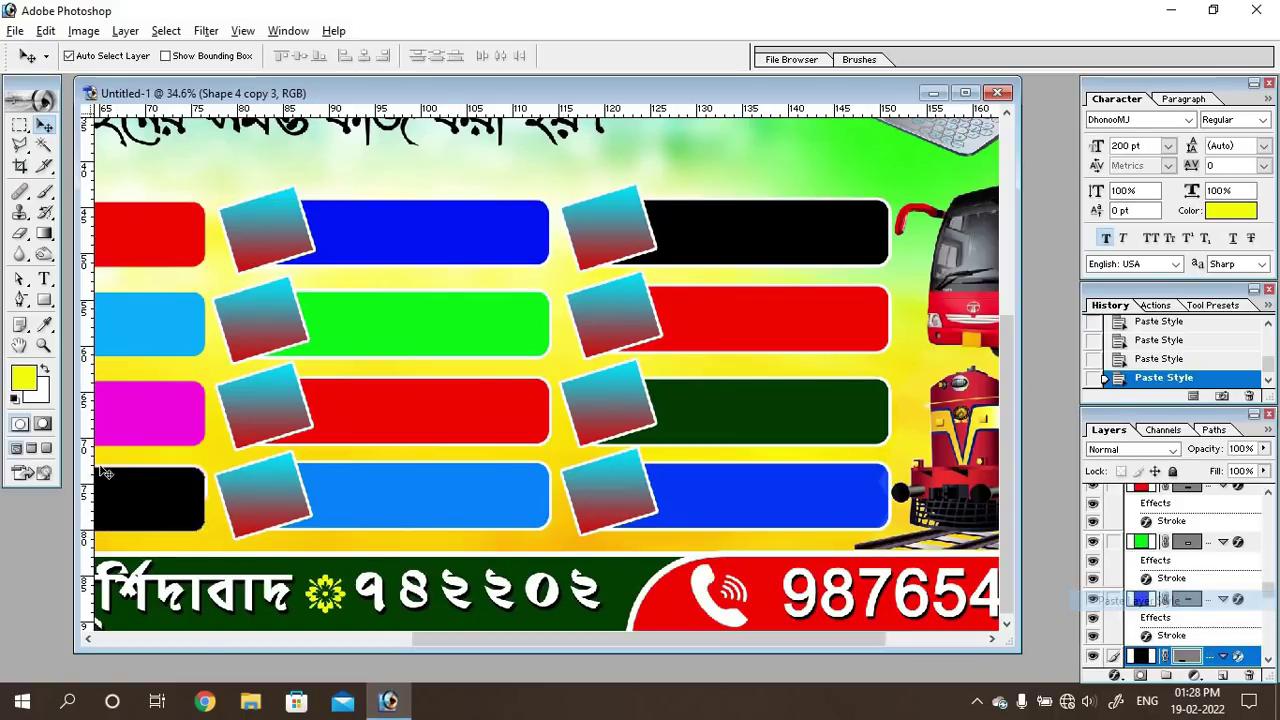
click(142, 404)
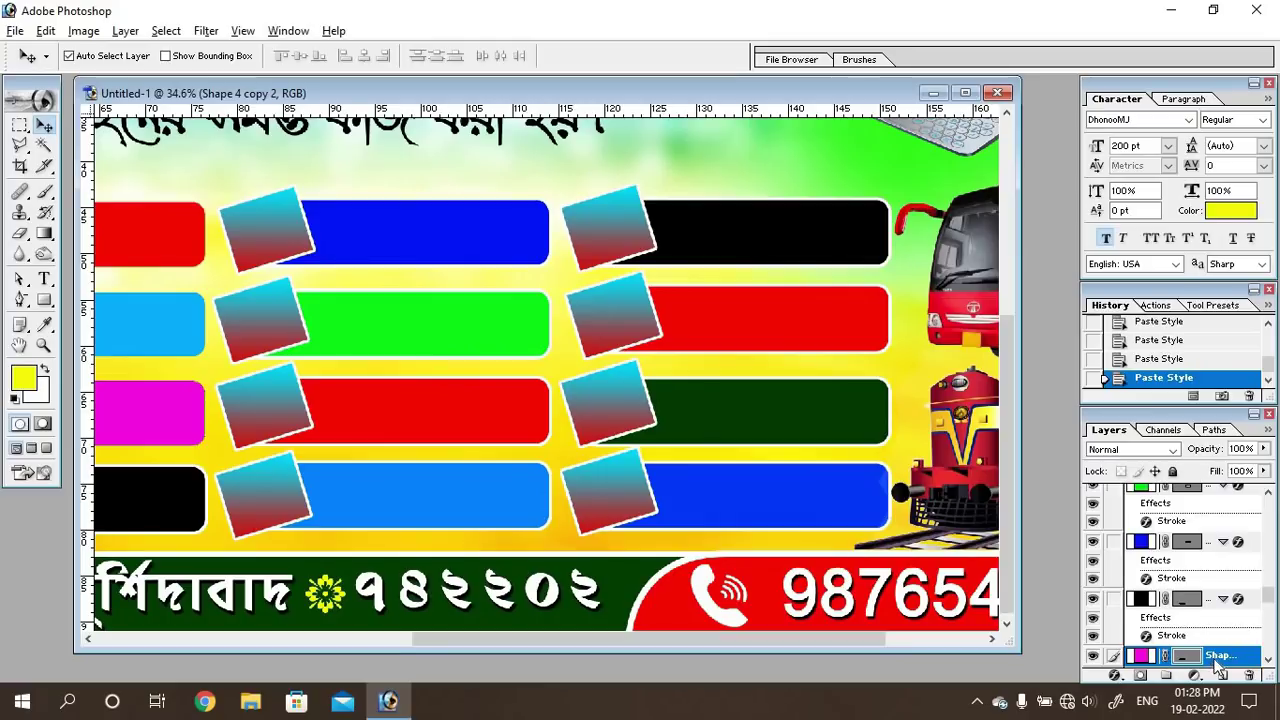
right_click(1220, 662)
click(1168, 603)
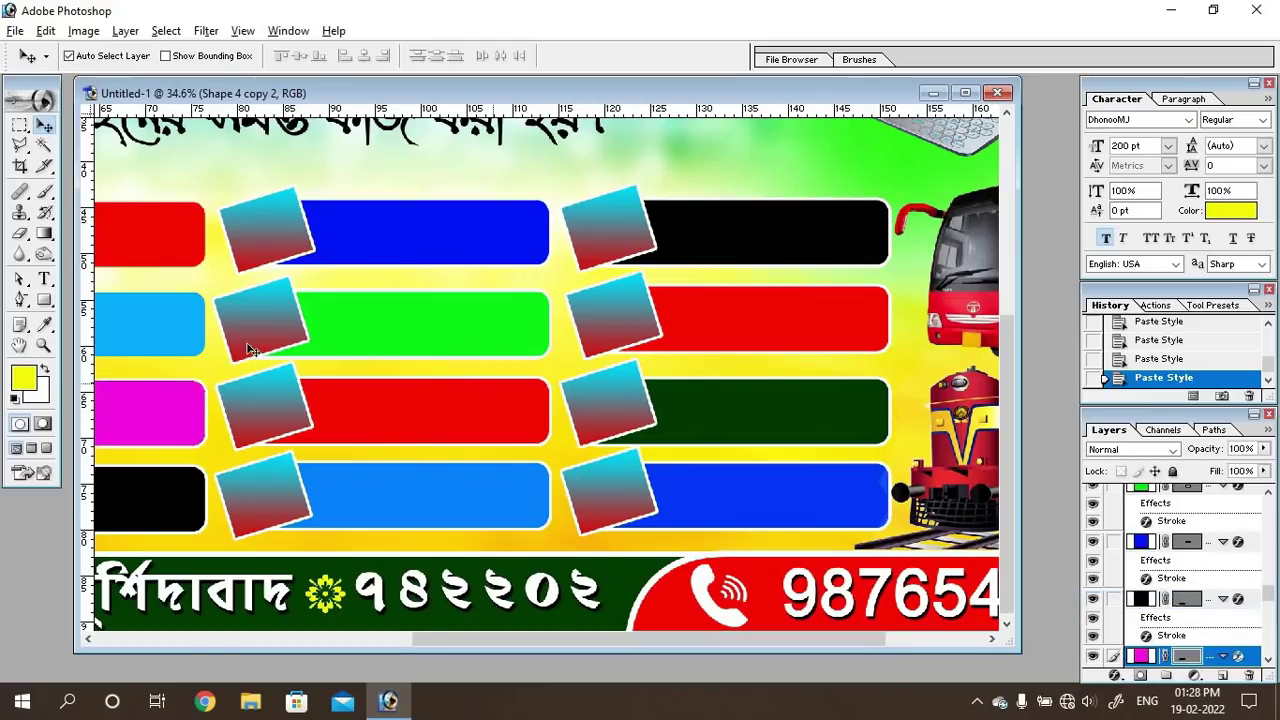
click(185, 327)
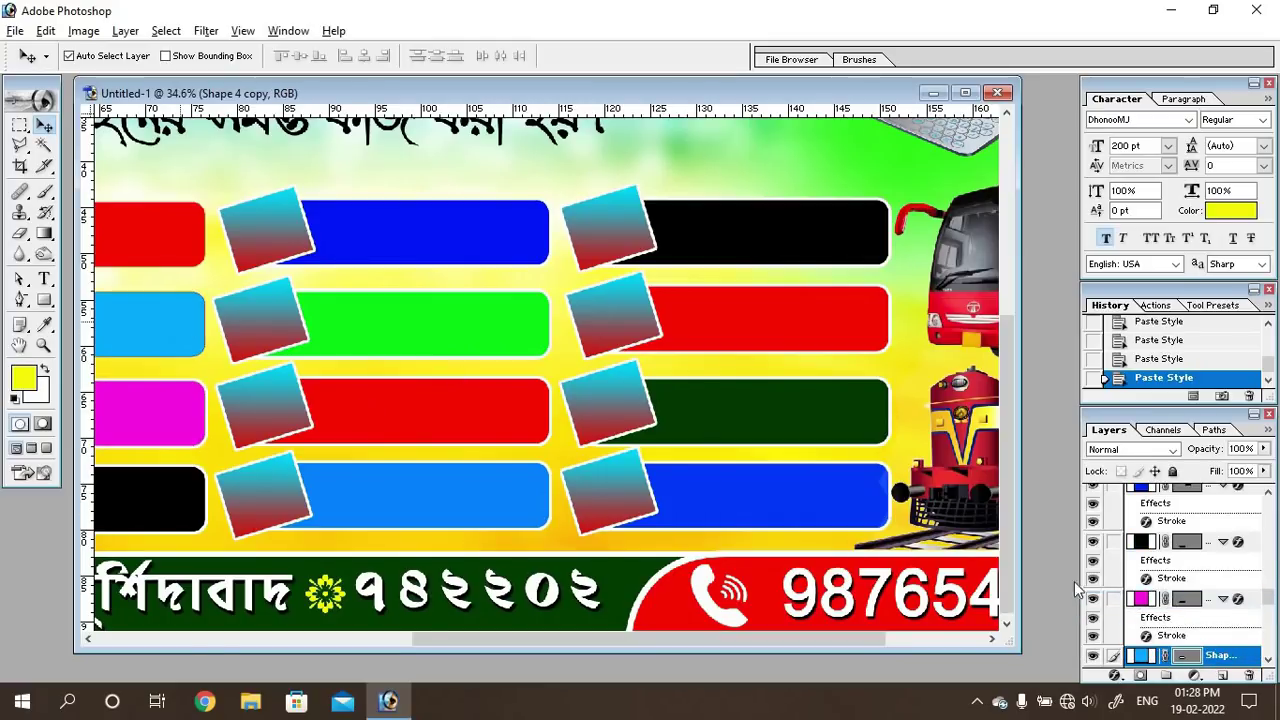
right_click(1220, 662)
click(1148, 603)
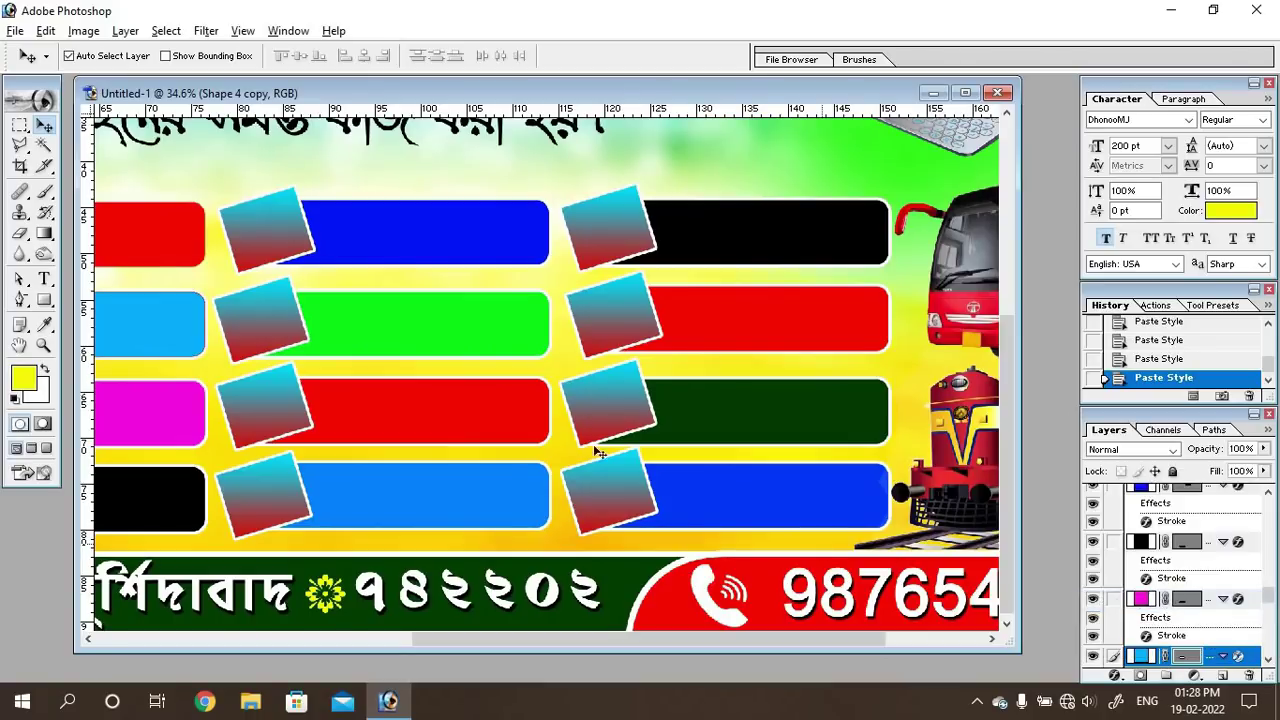
click(163, 234)
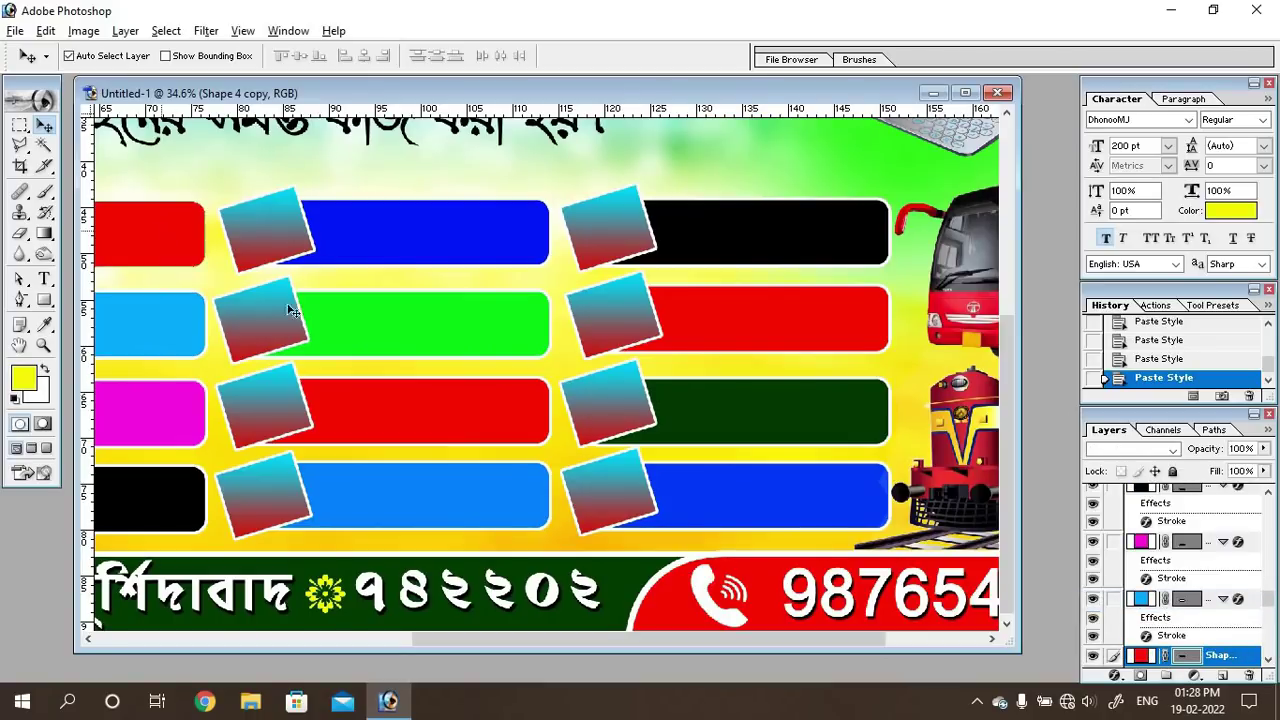
right_click(1237, 665)
click(1137, 601)
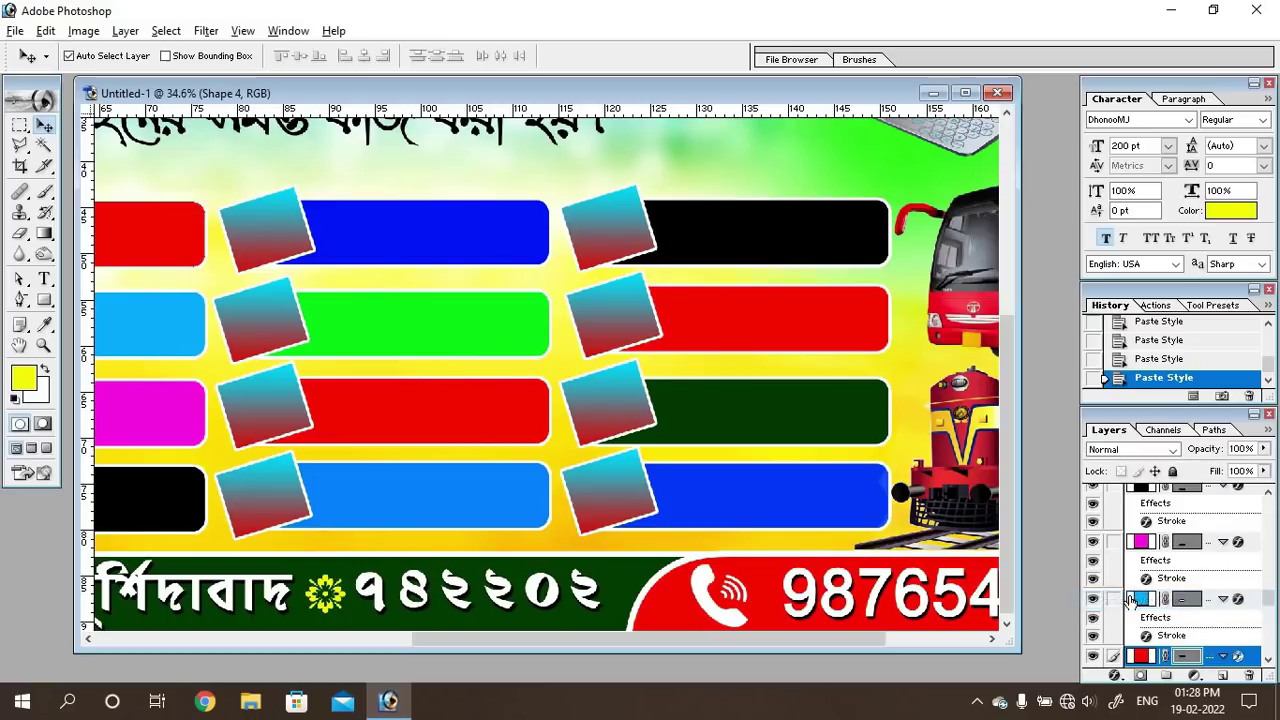
drag(1268, 605, 1268, 505)
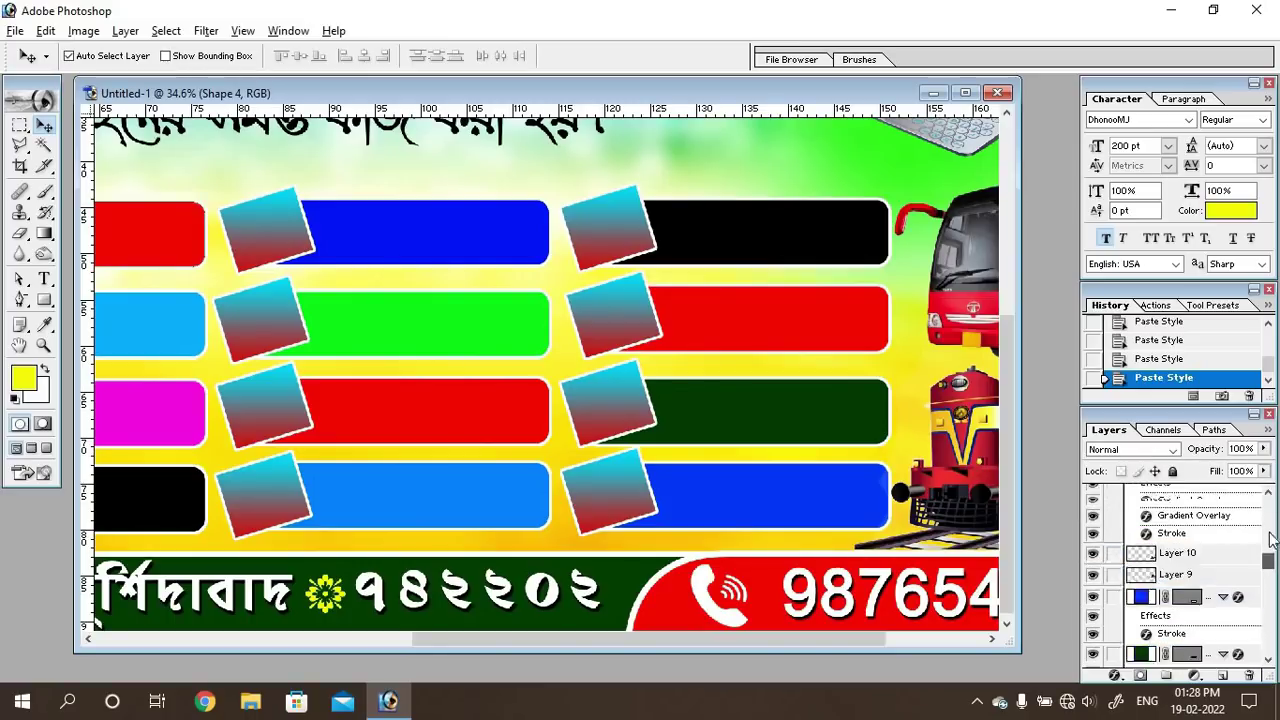
click(1188, 512)
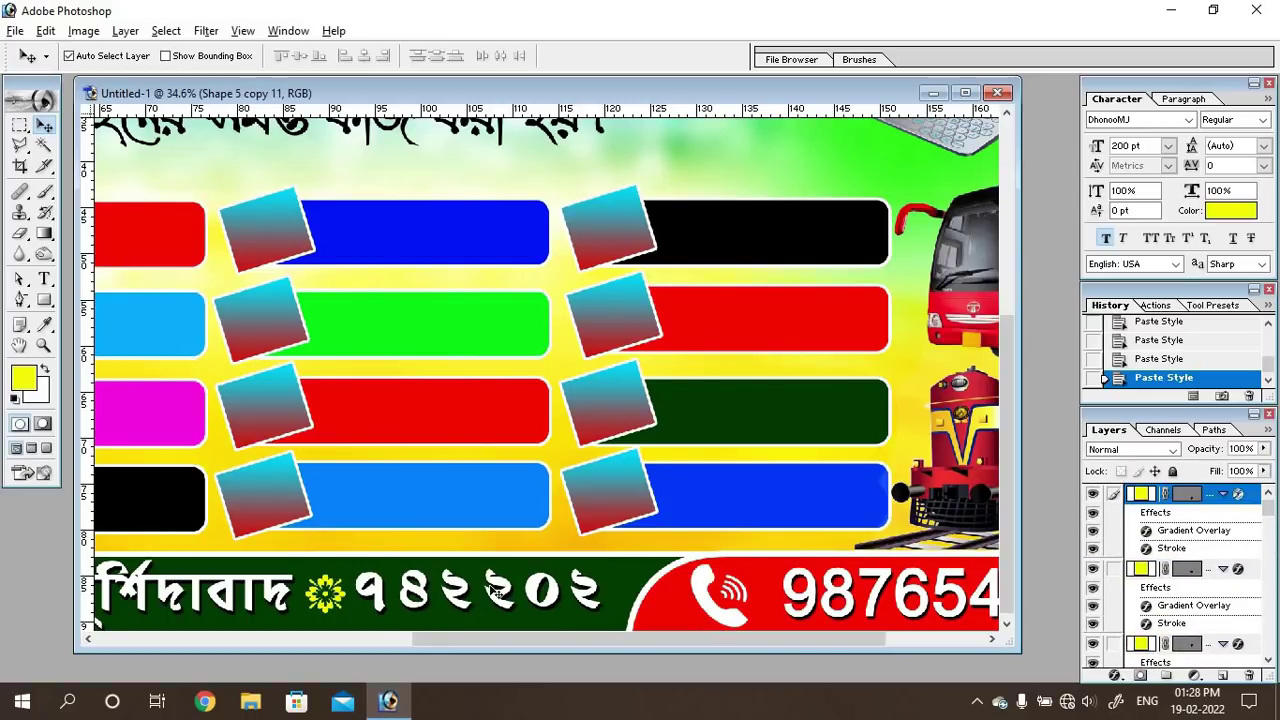
key(ctrl+minus)
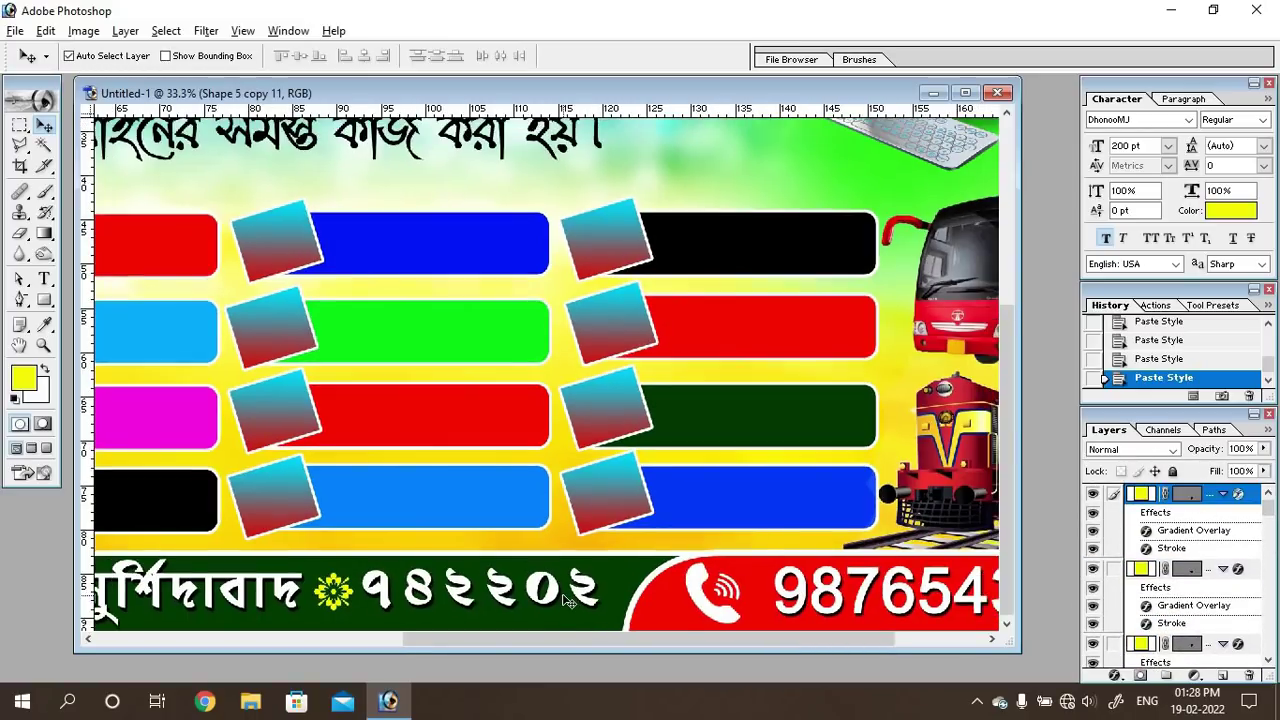
key(ctrl+minus)
key(ctrl+minus)
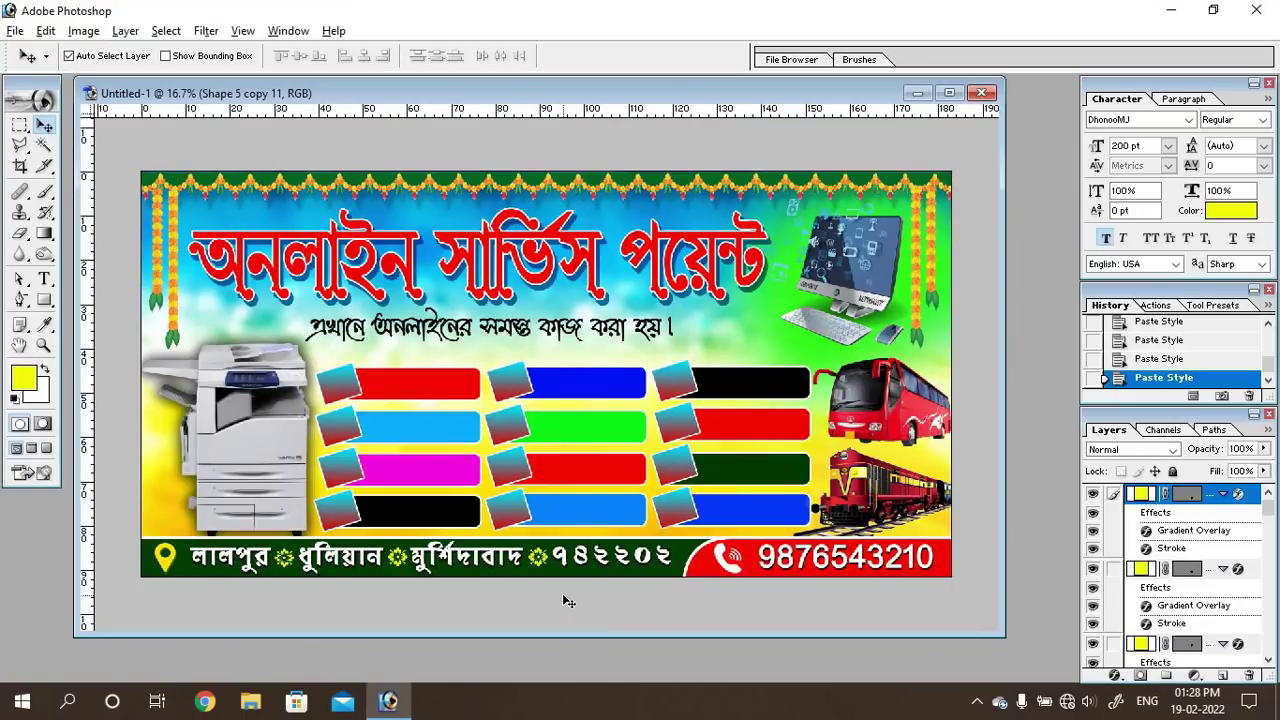
scroll(551, 556, up, 1)
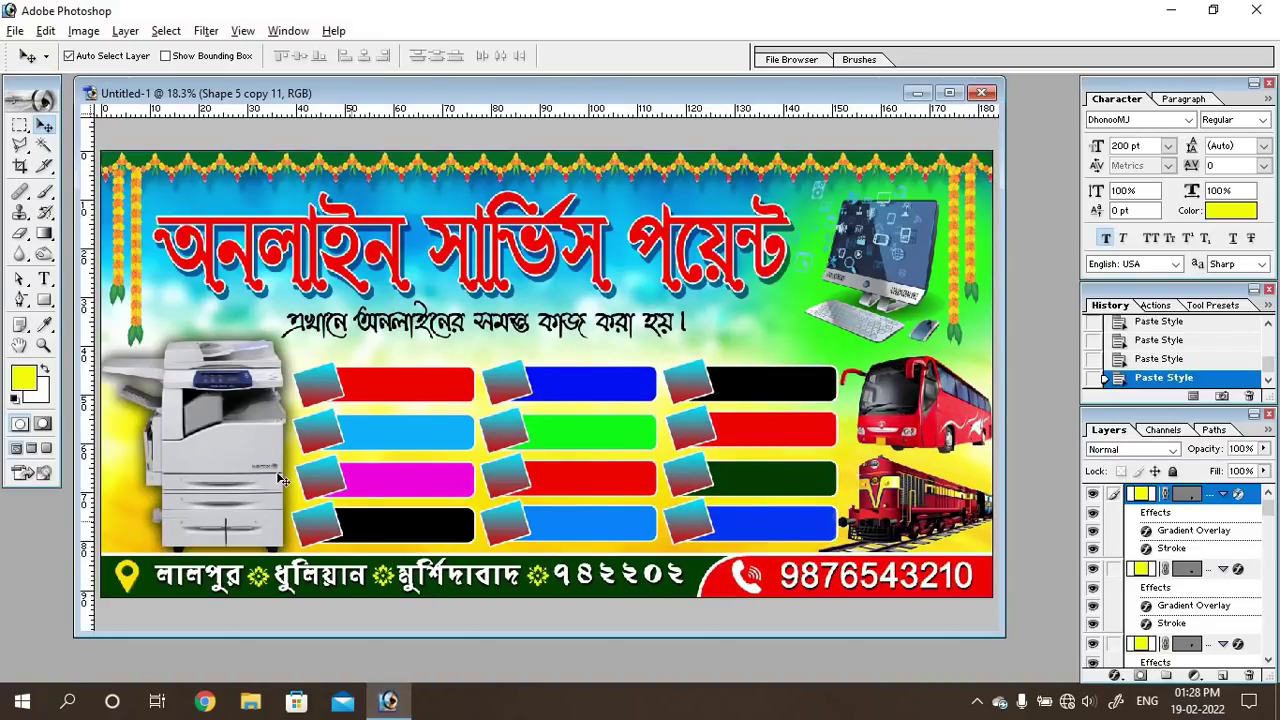
double_click(26, 547)
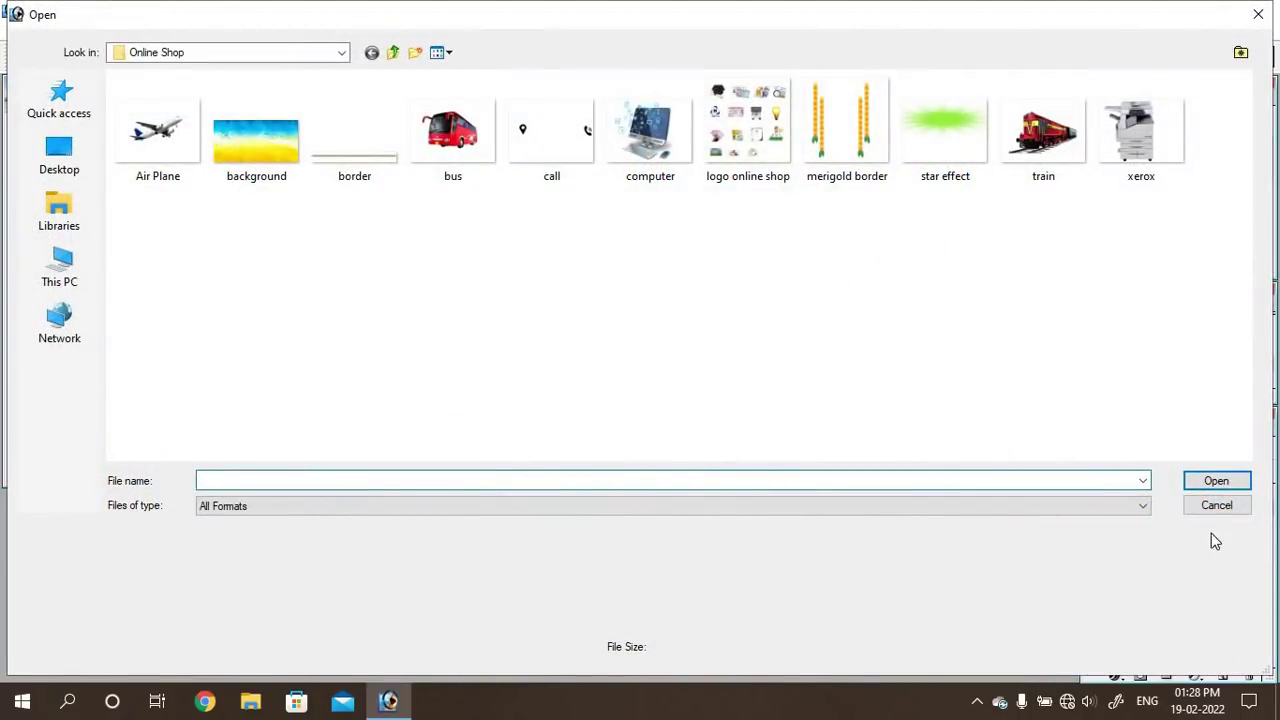
click(1216, 505)
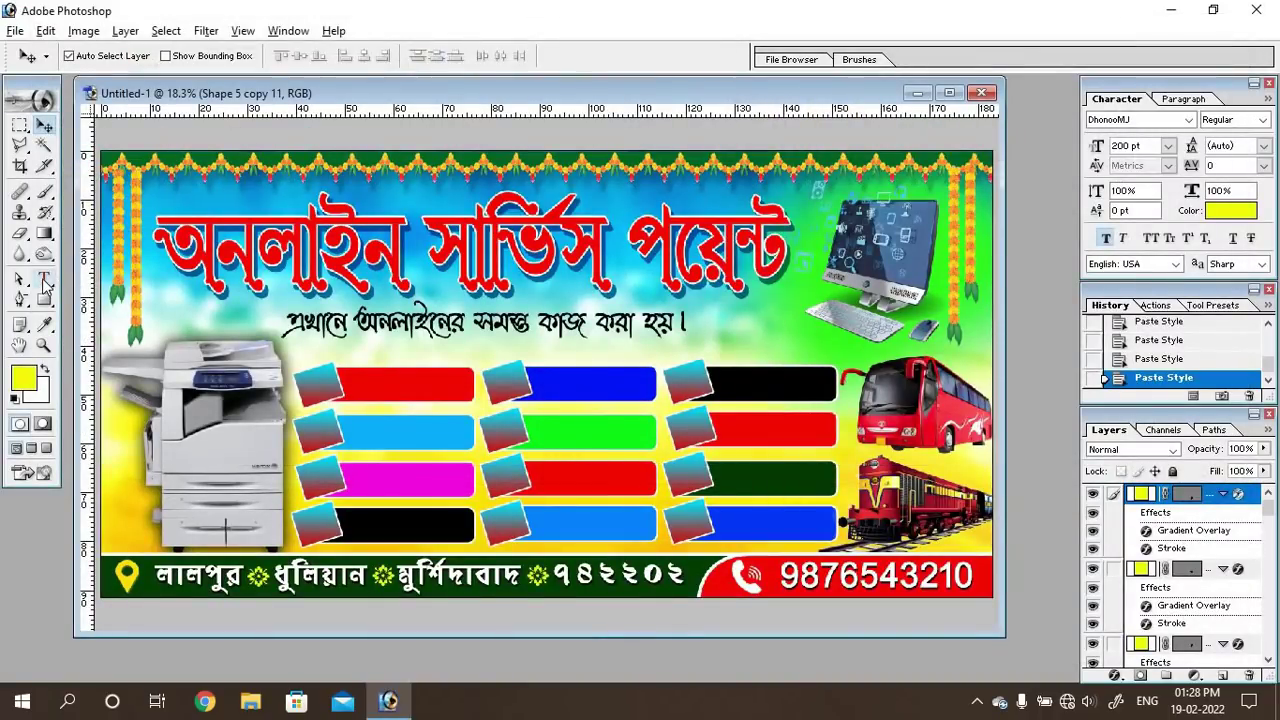
Start a new text entry on the top-left red bar at 150 pt font size
click(43, 282)
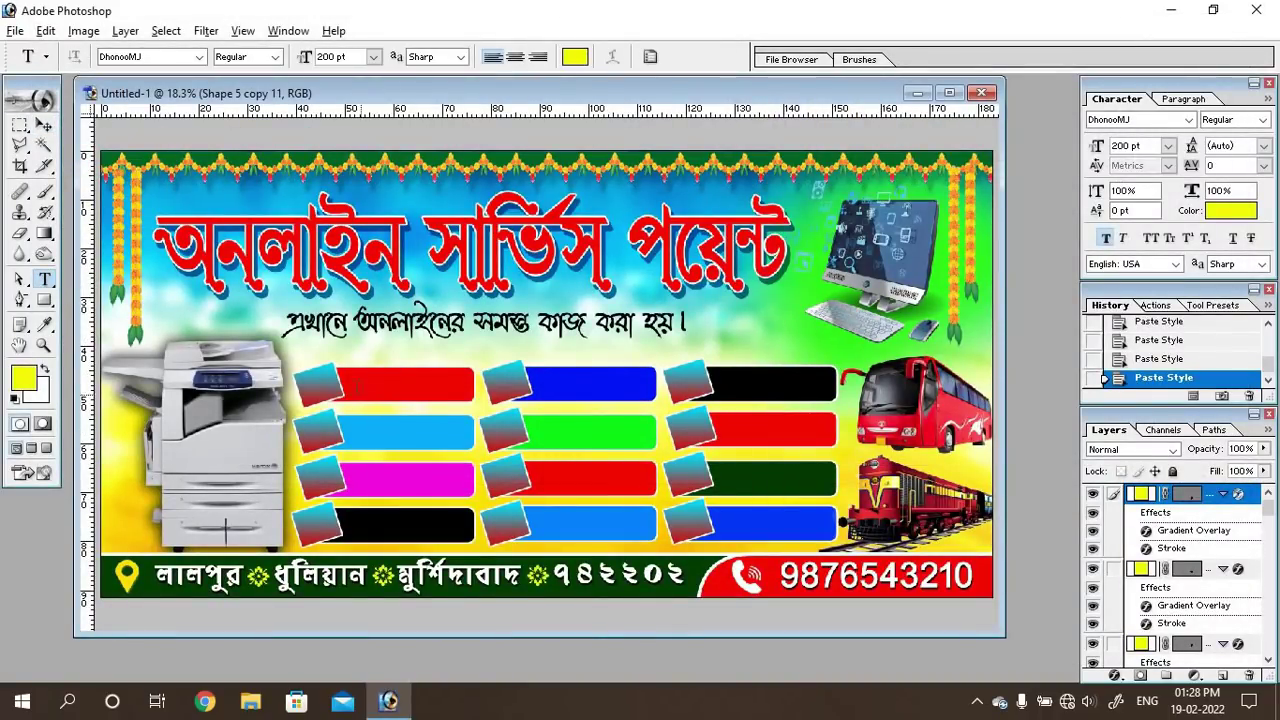
click(356, 389)
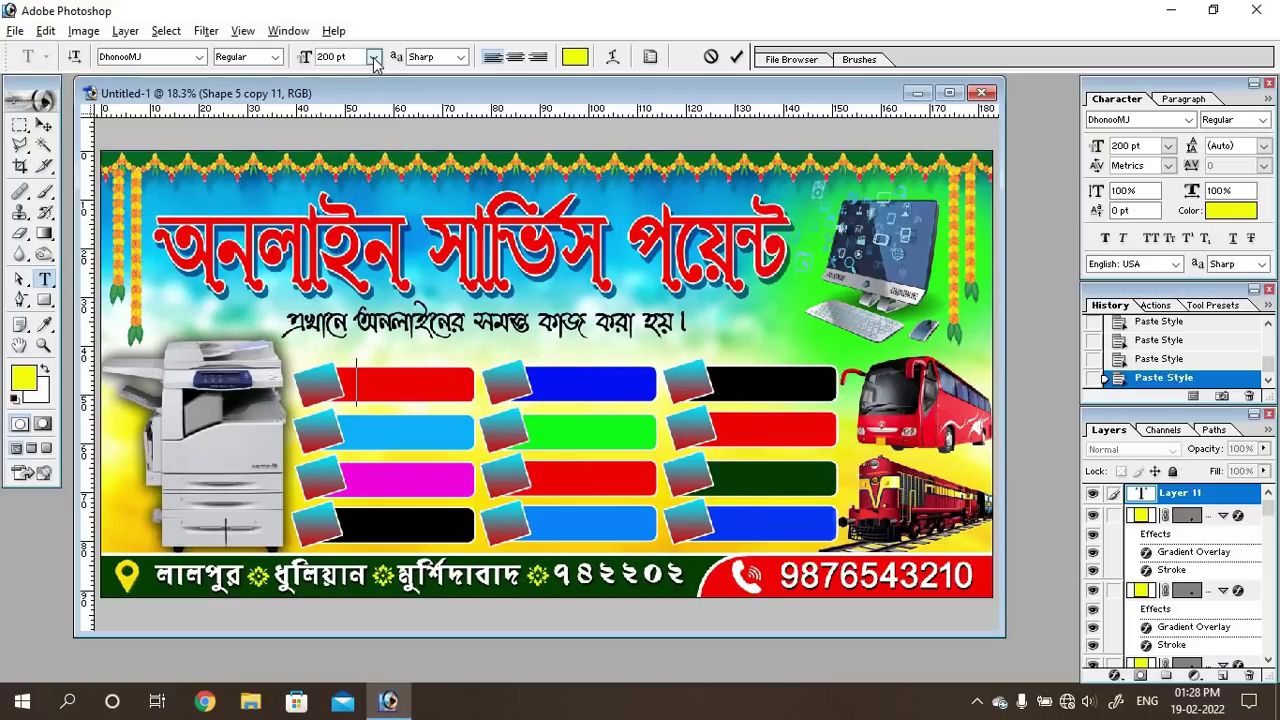
drag(340, 57, 285, 72)
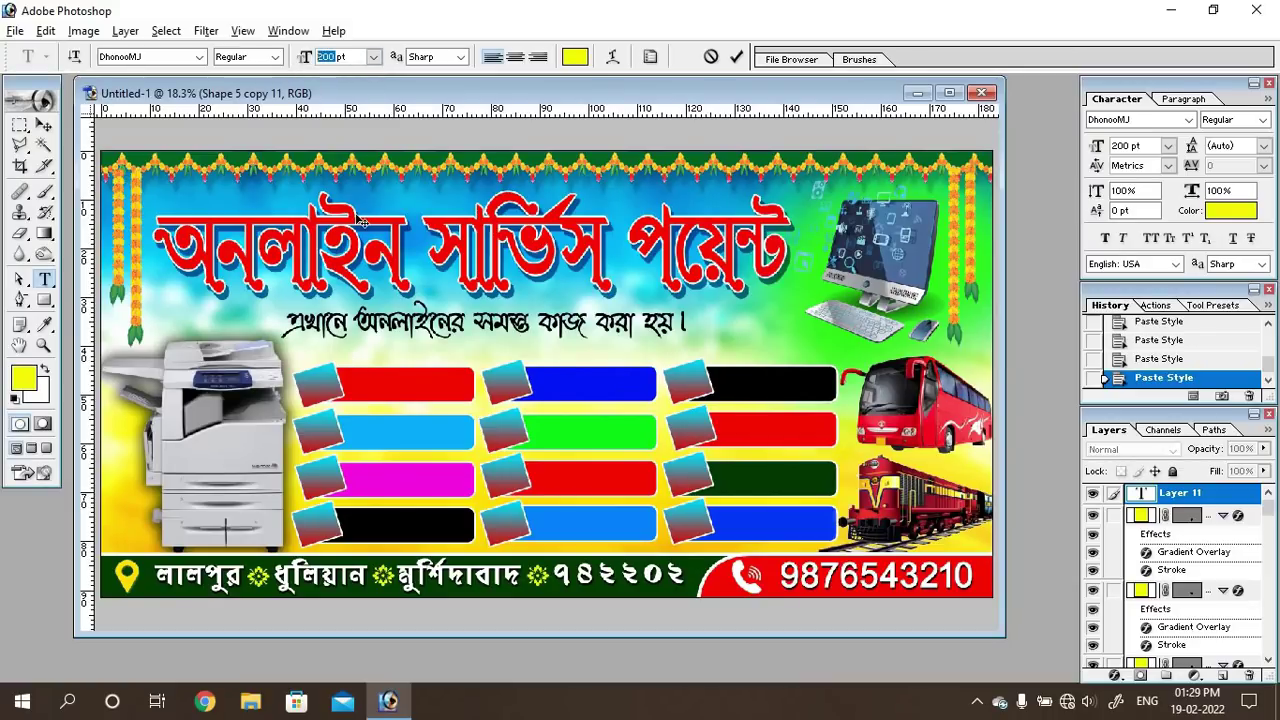
text(150)
key(Return)
Type the Bengali label স্কুল/কলেজ via the IME and select all of it
text(skul)
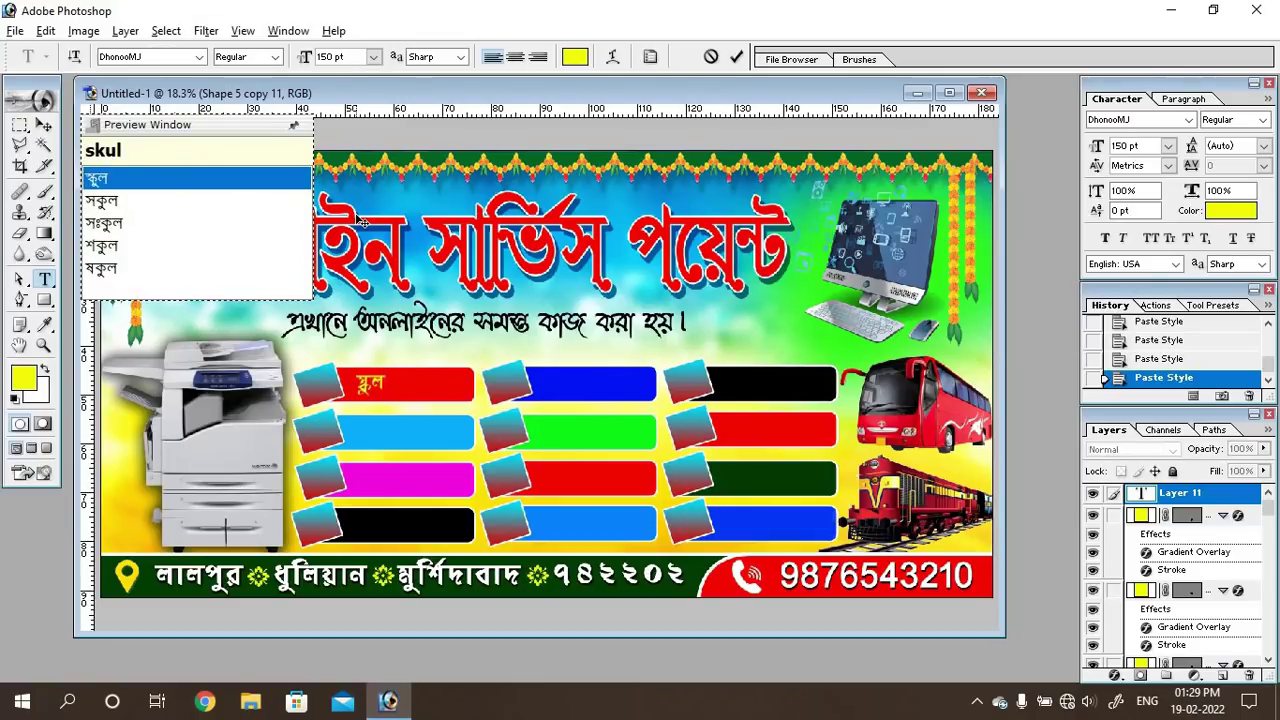
text(/k)
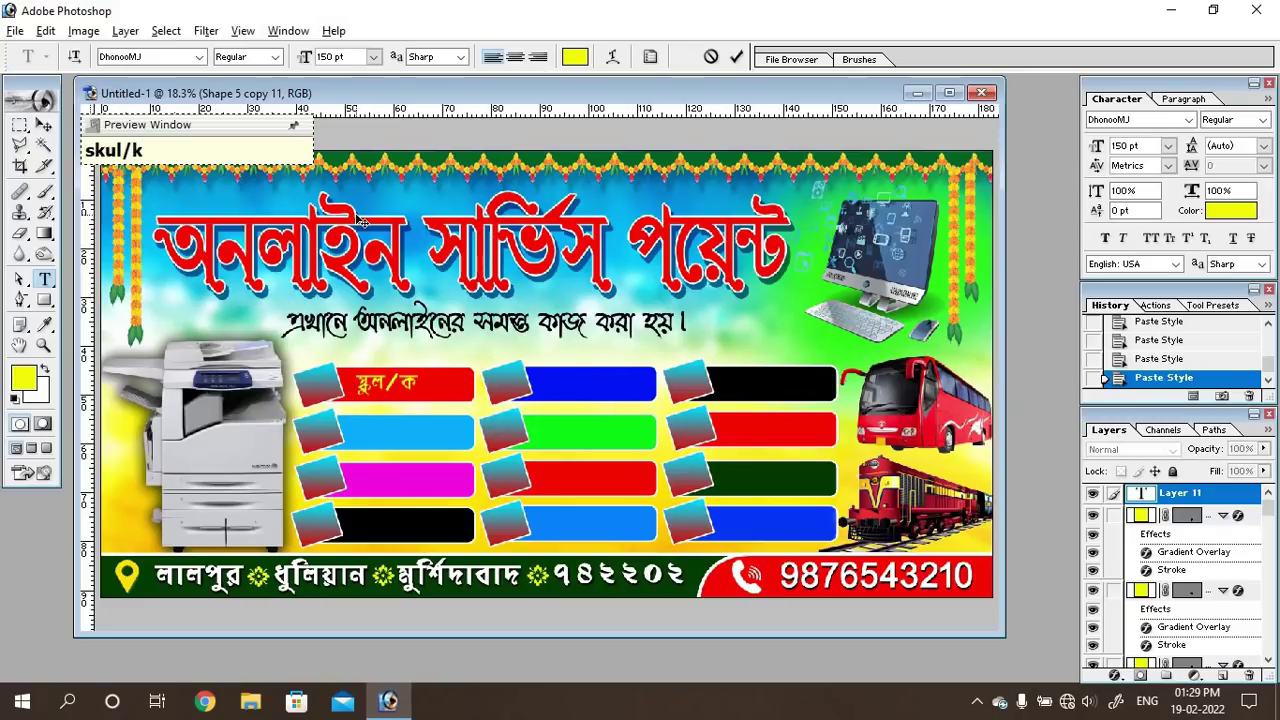
text(lej)
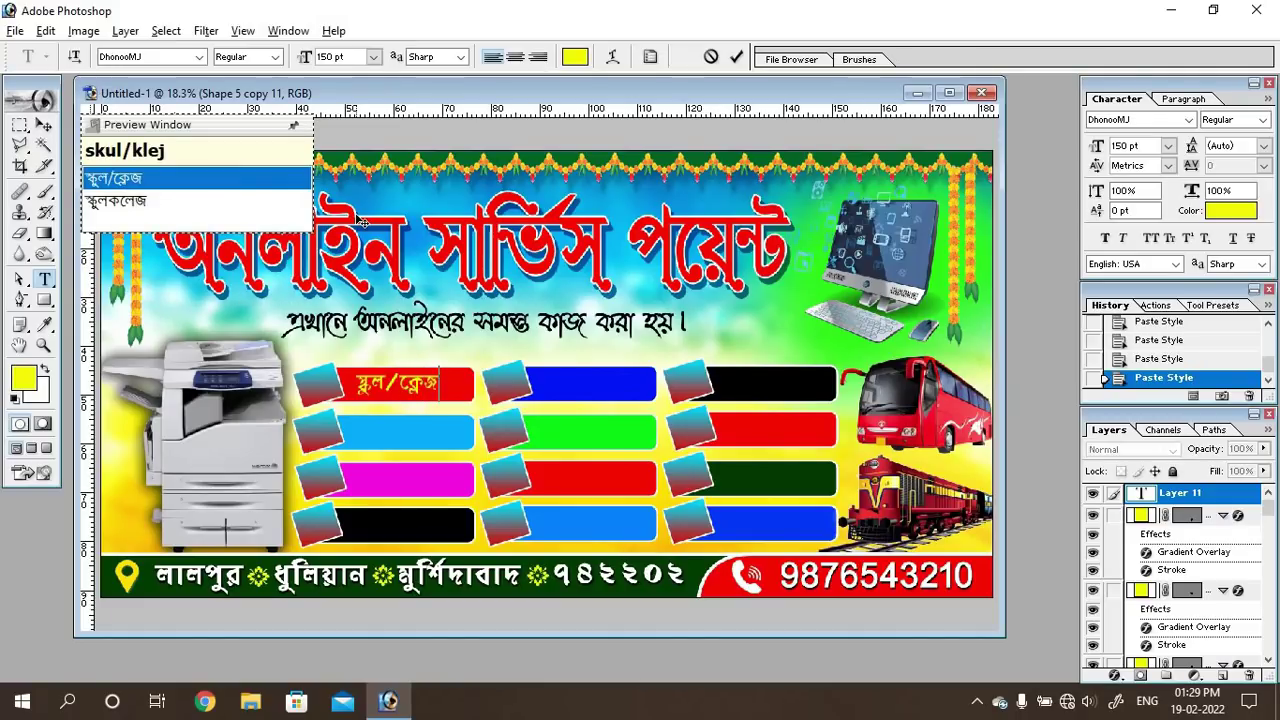
key(Down)
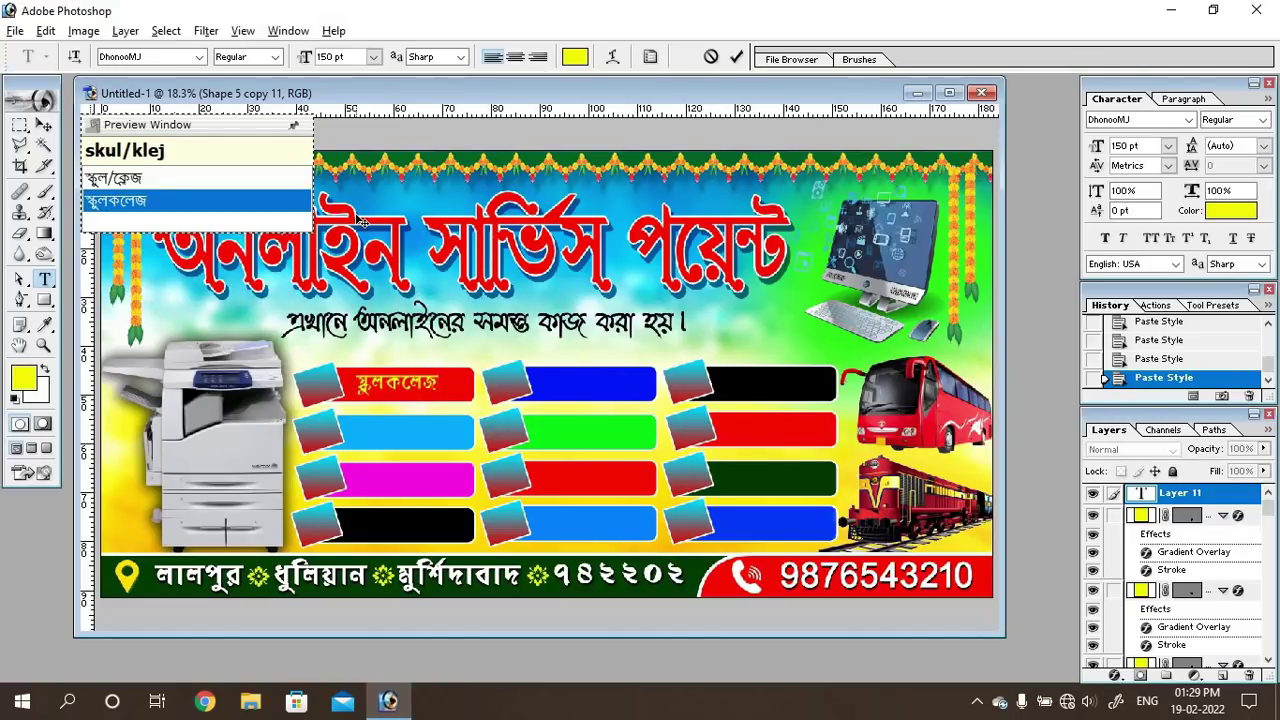
key(space)
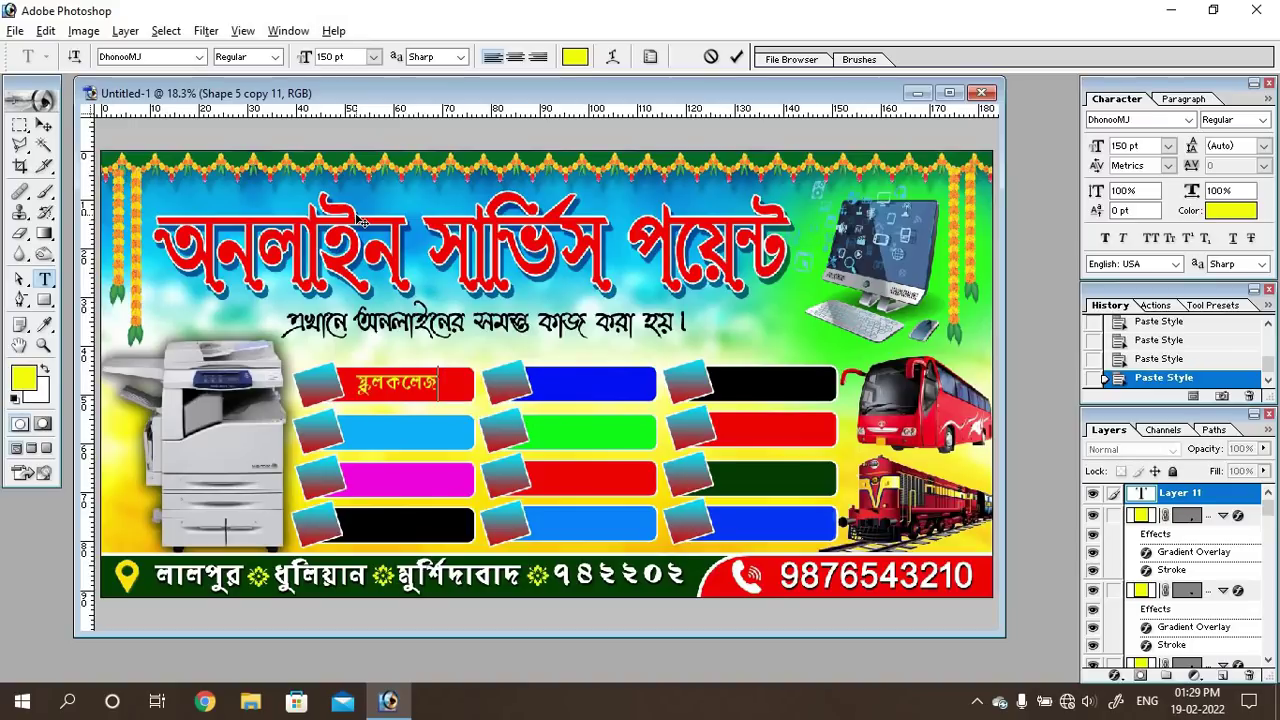
key(Left)
text(/)
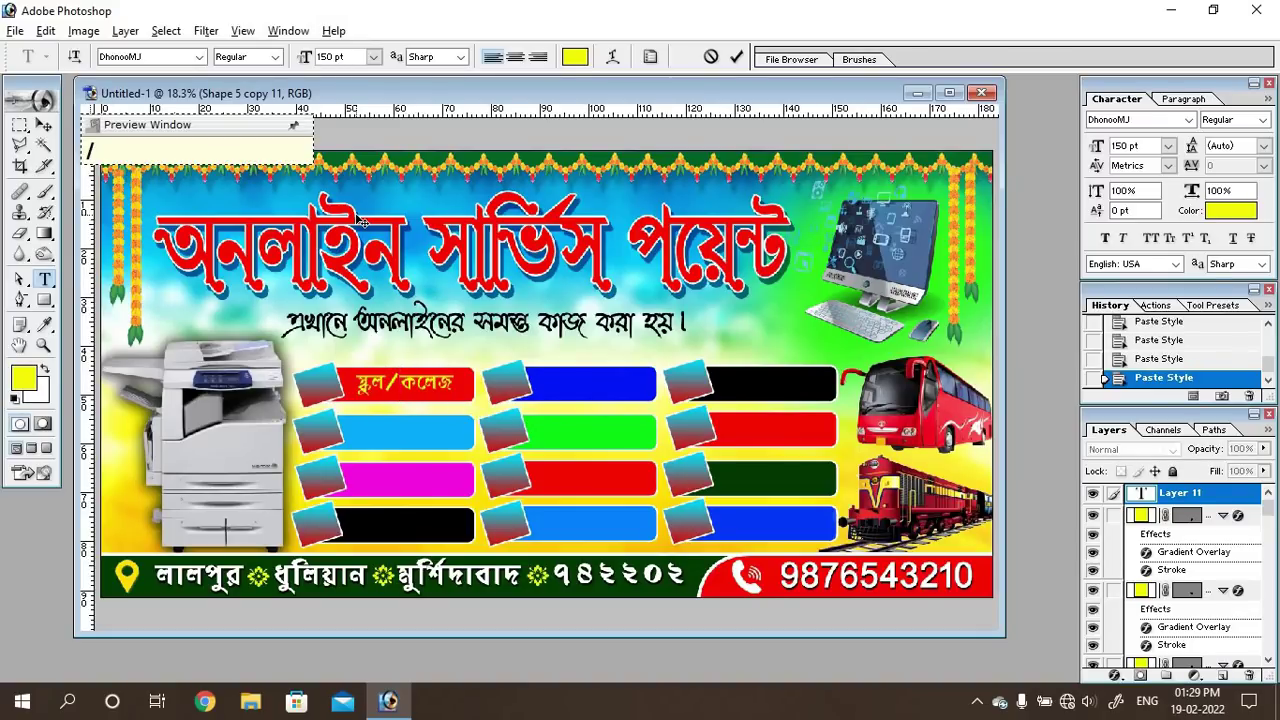
key(Escape)
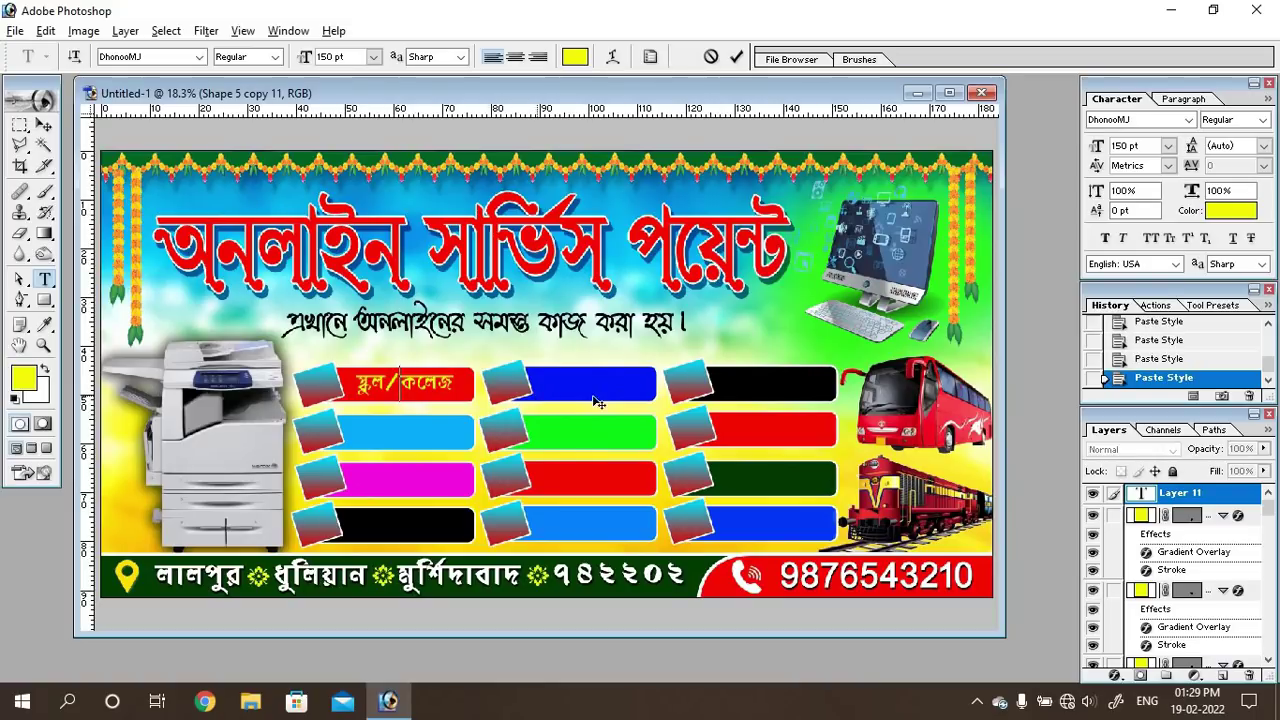
key(ctrl+a)
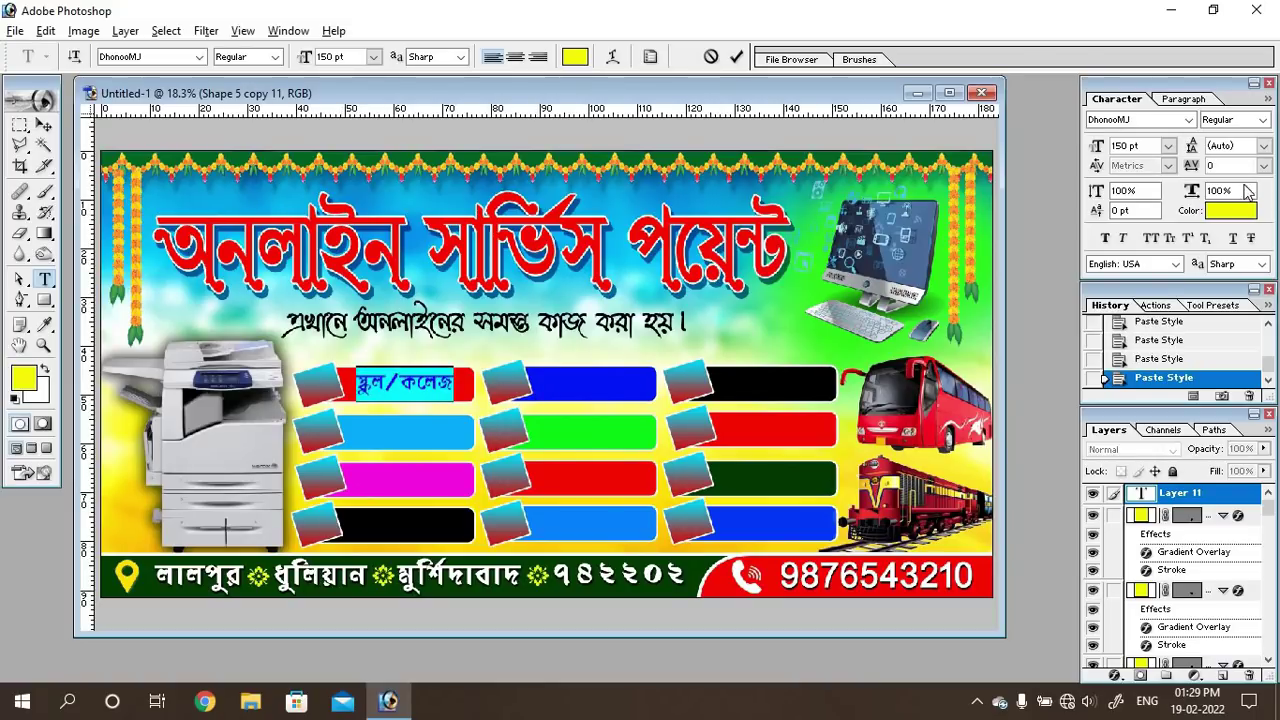
Colour the স্কুল/কলেজ label white and nudge its text layer into place on the red bar
click(1228, 210)
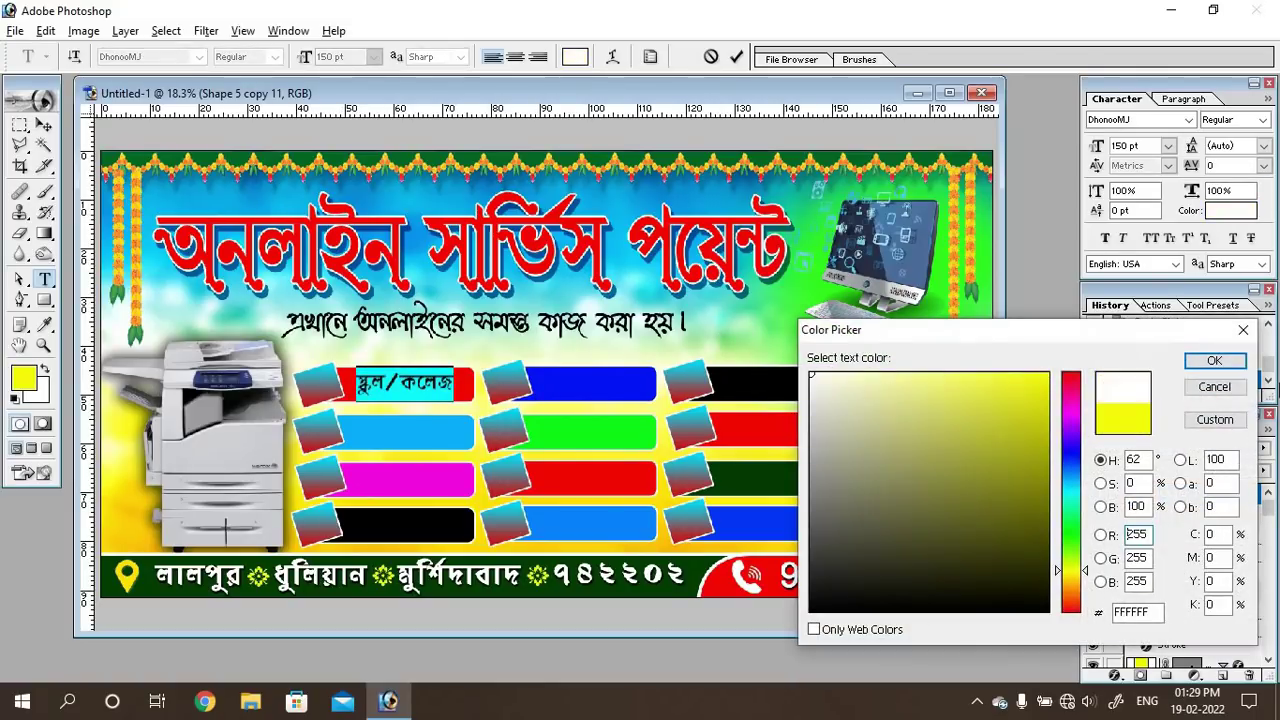
click(1214, 361)
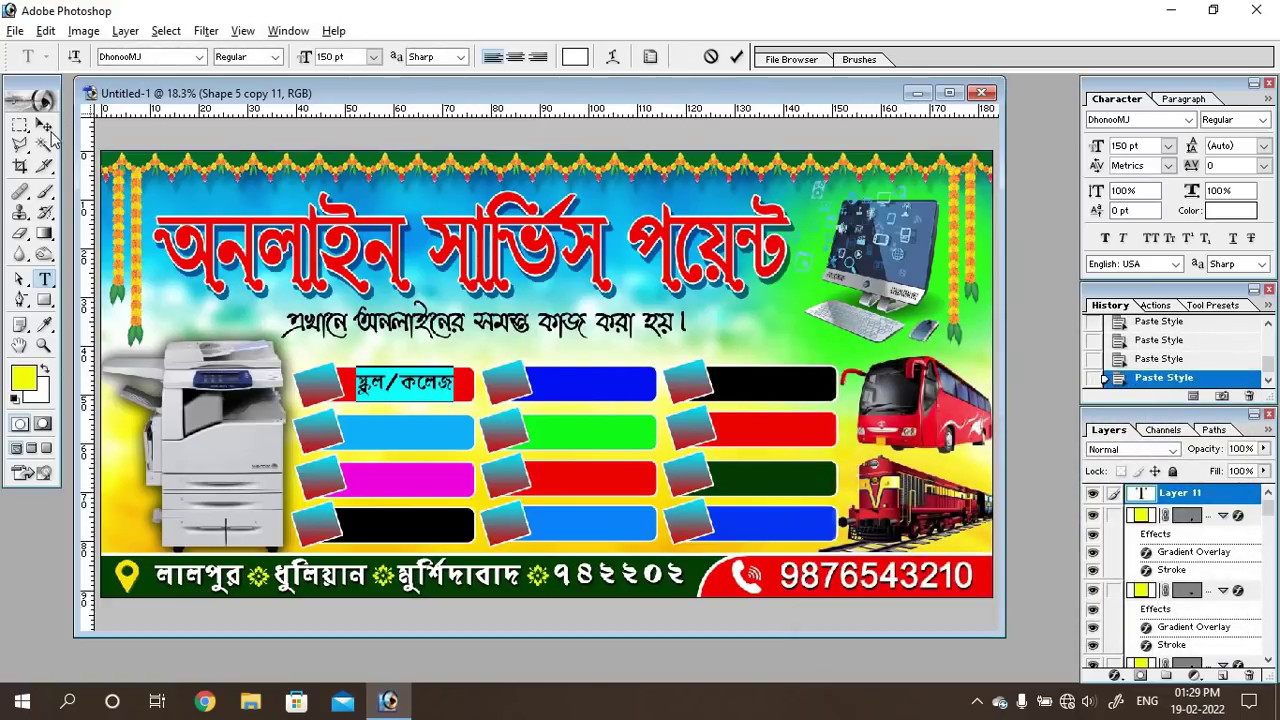
click(44, 125)
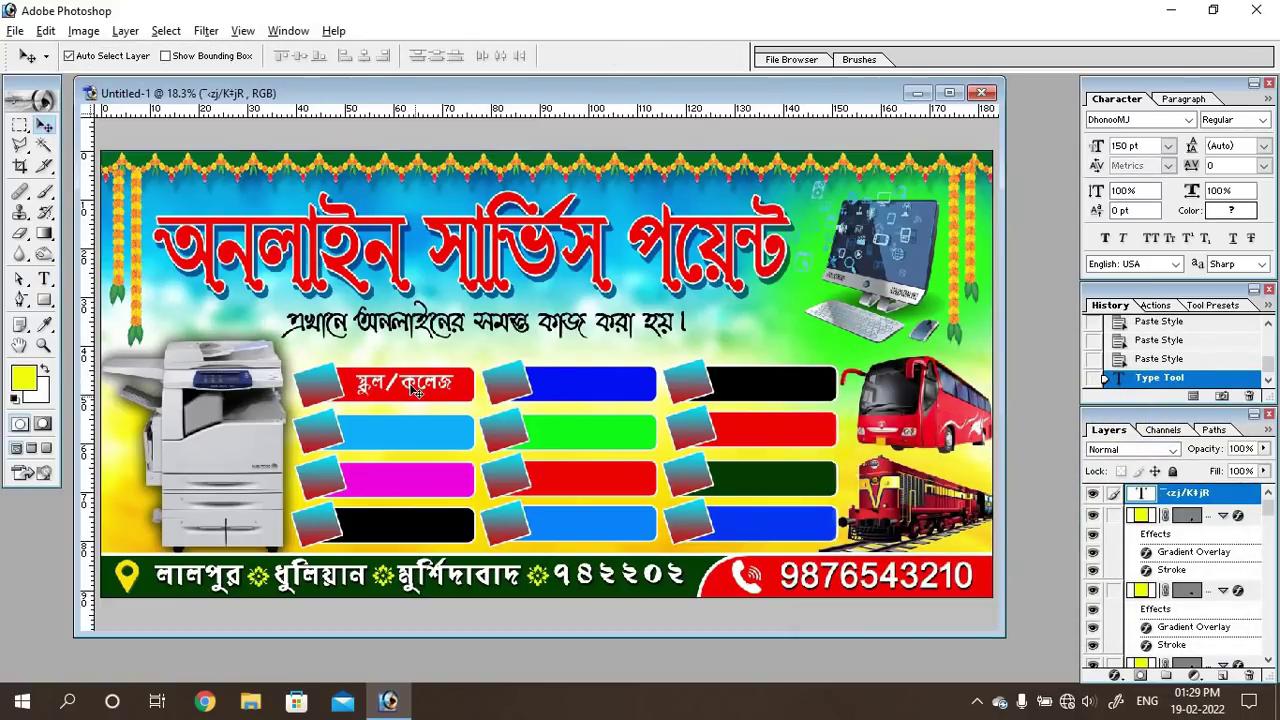
click(417, 392)
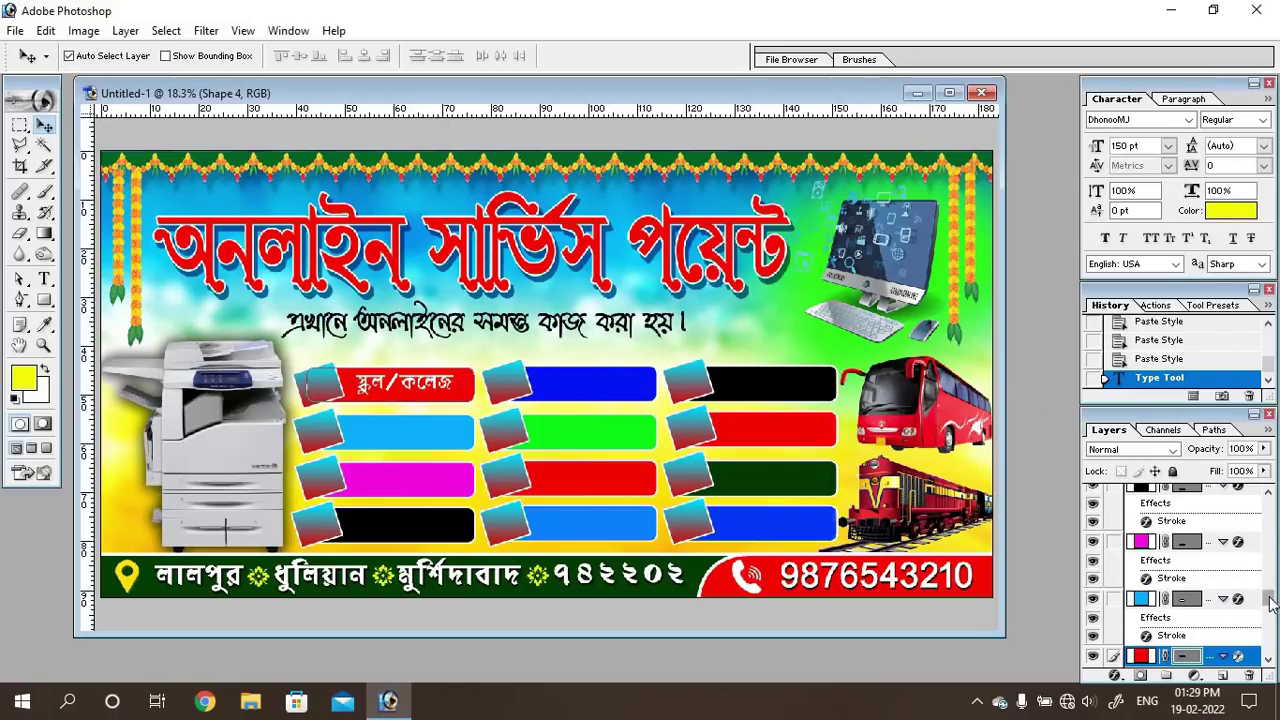
drag(1268, 598, 1245, 507)
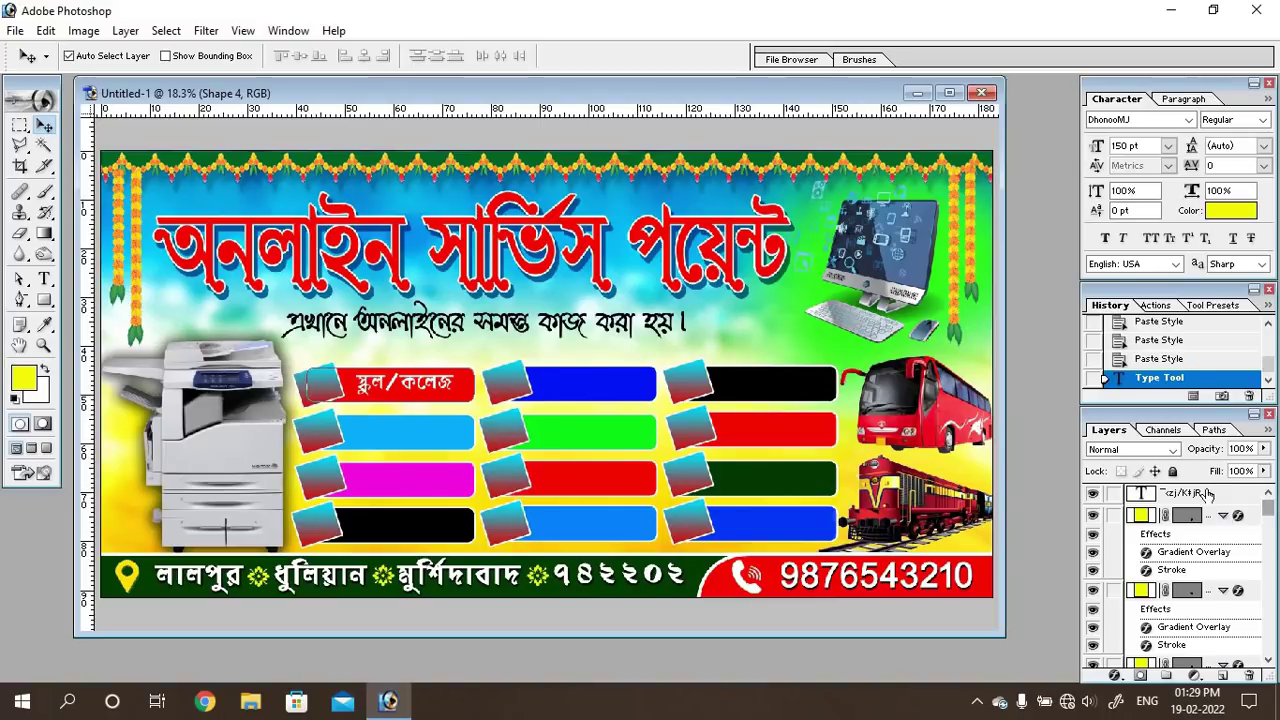
click(1208, 495)
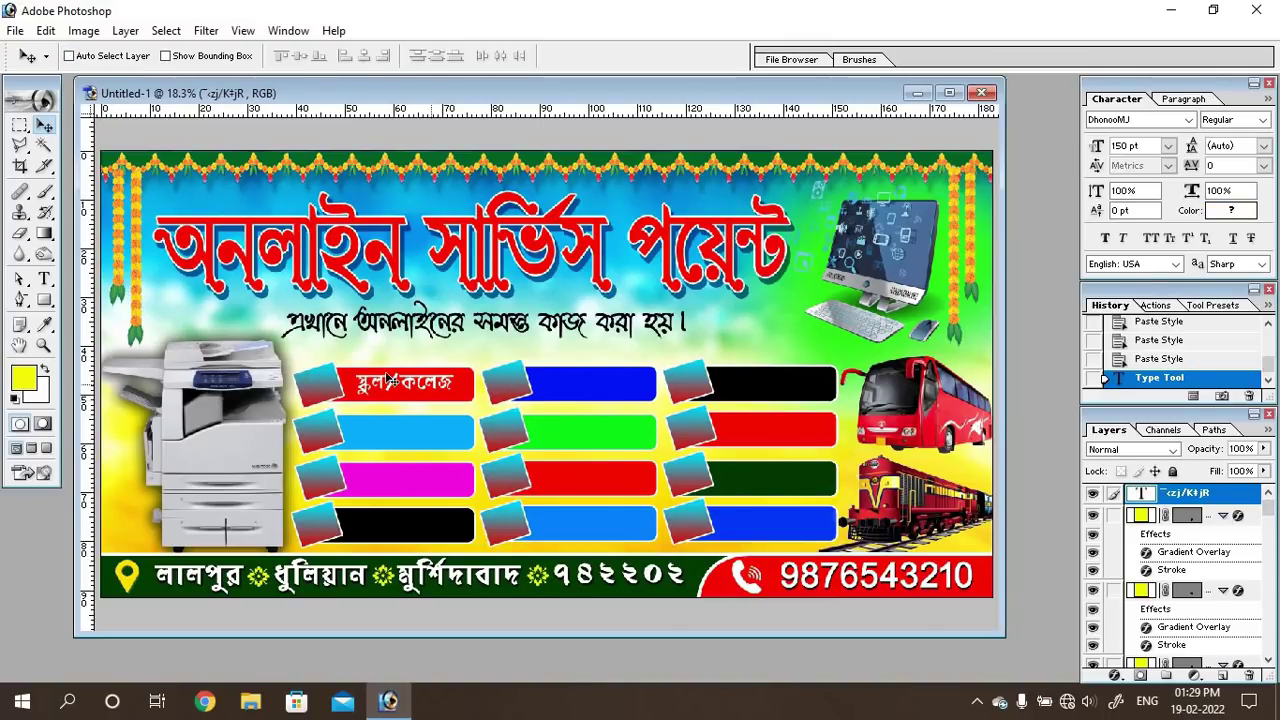
drag(408, 386, 399, 380)
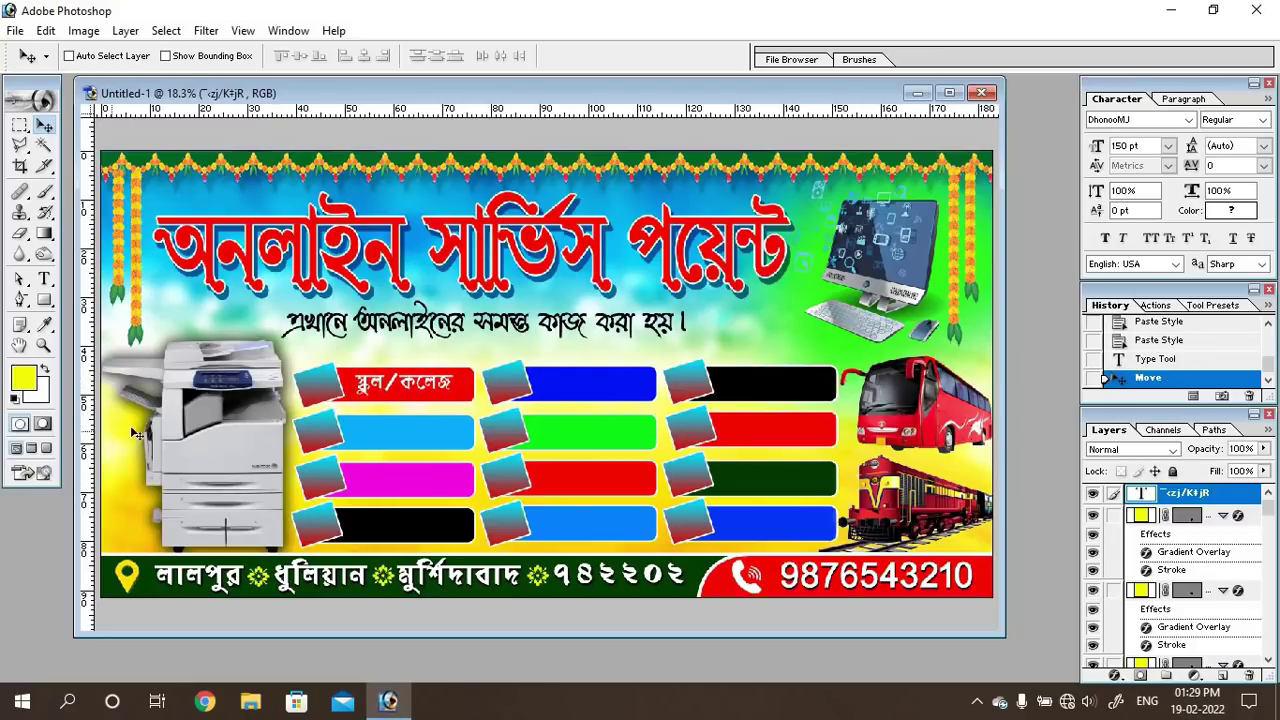
click(44, 279)
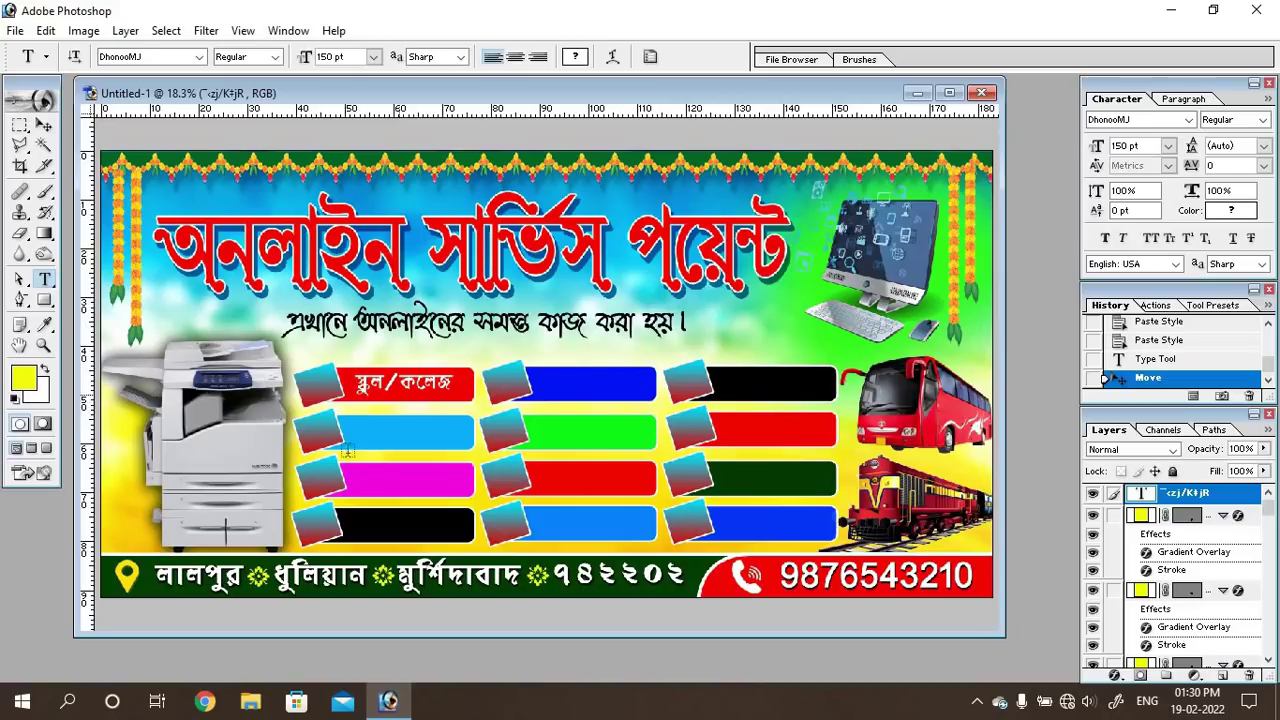
Type the Bengali label ট্রেনের টিকিট on the cyan bar
click(352, 430)
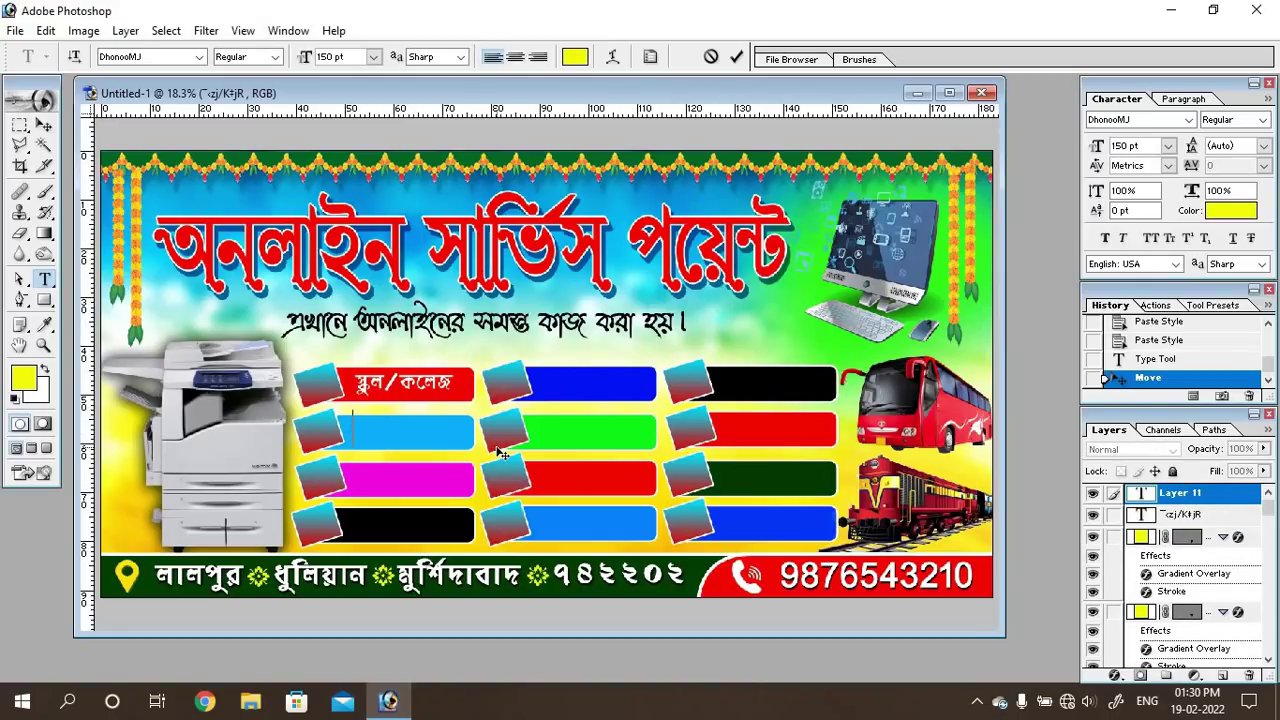
text(tre)
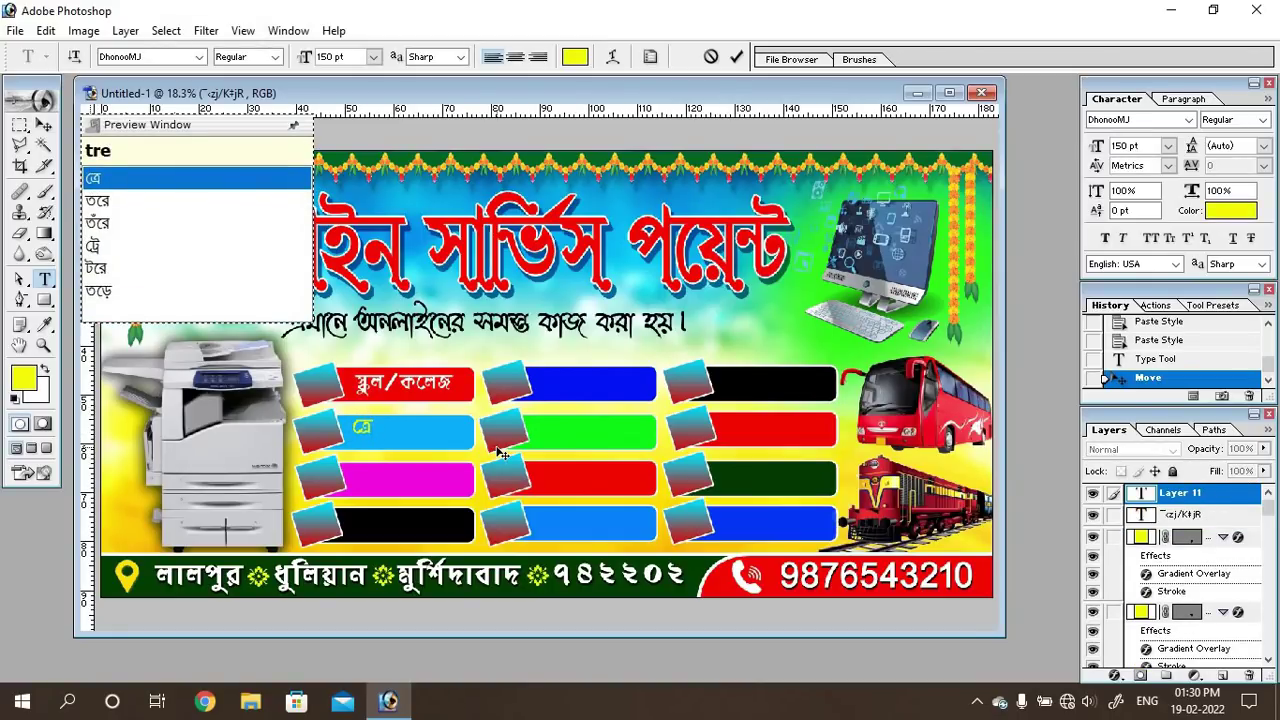
text(ner)
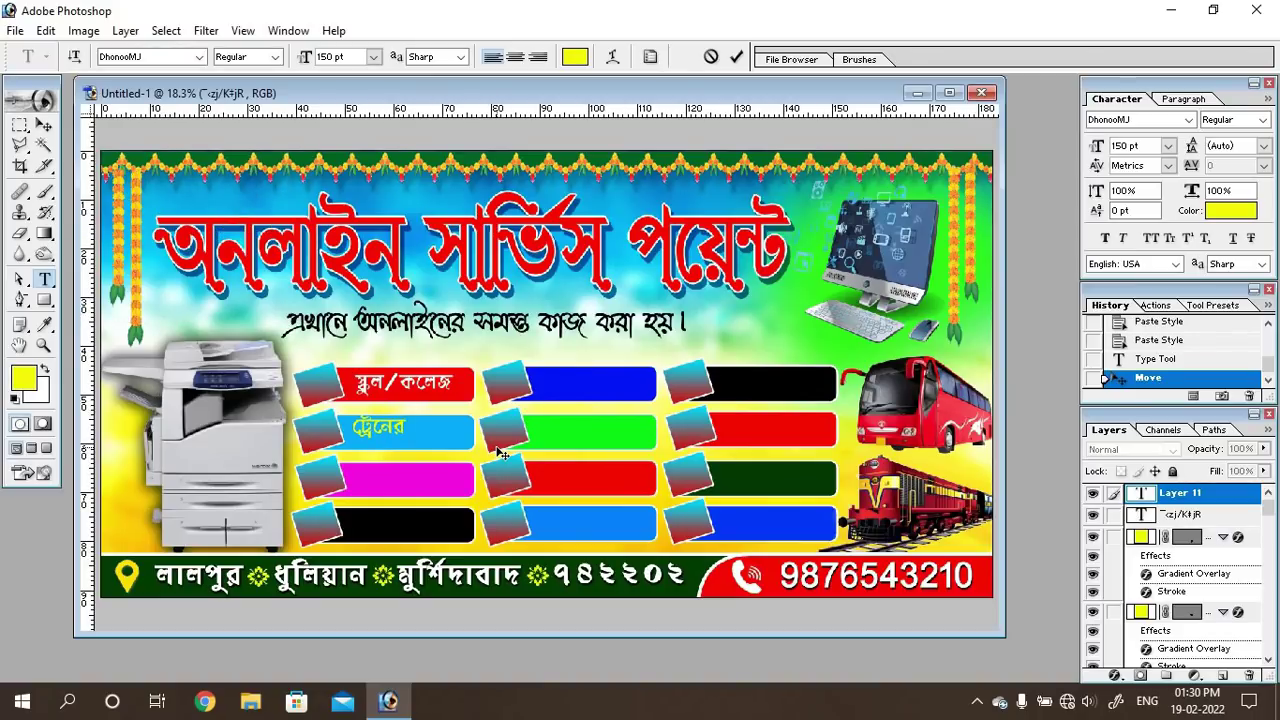
text( tik)
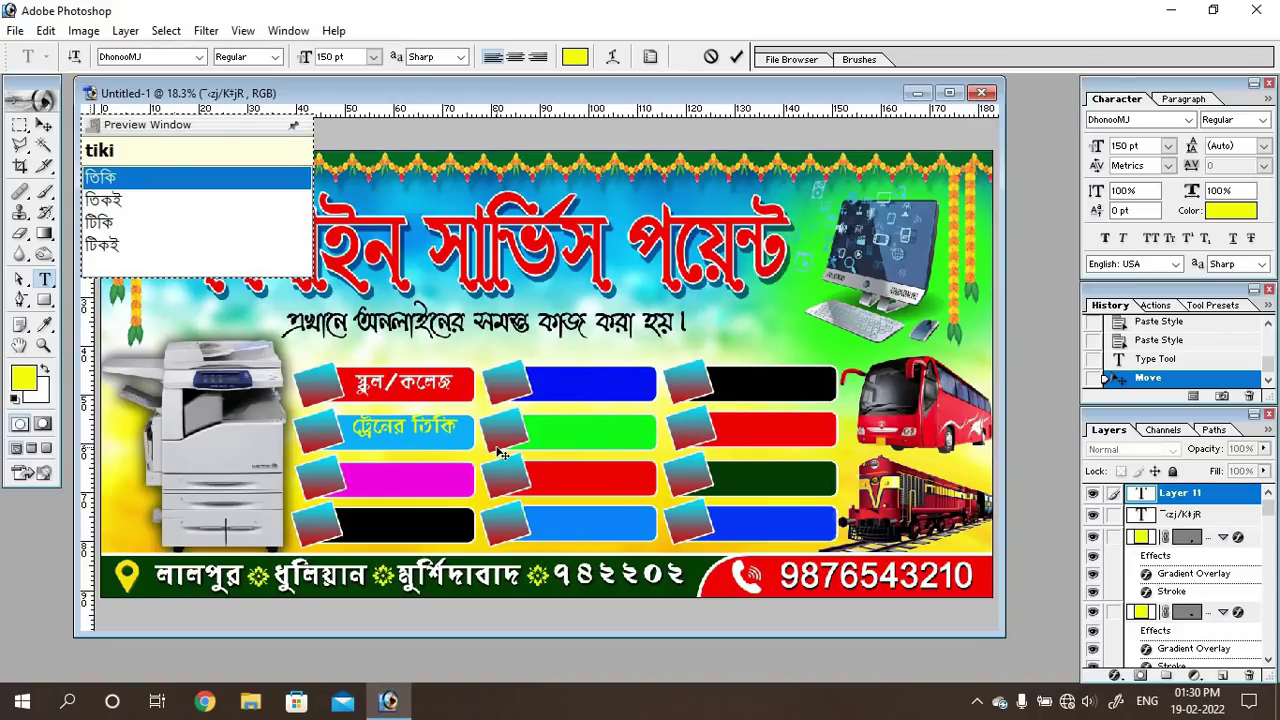
key(Down)
key(Down)
text(t)
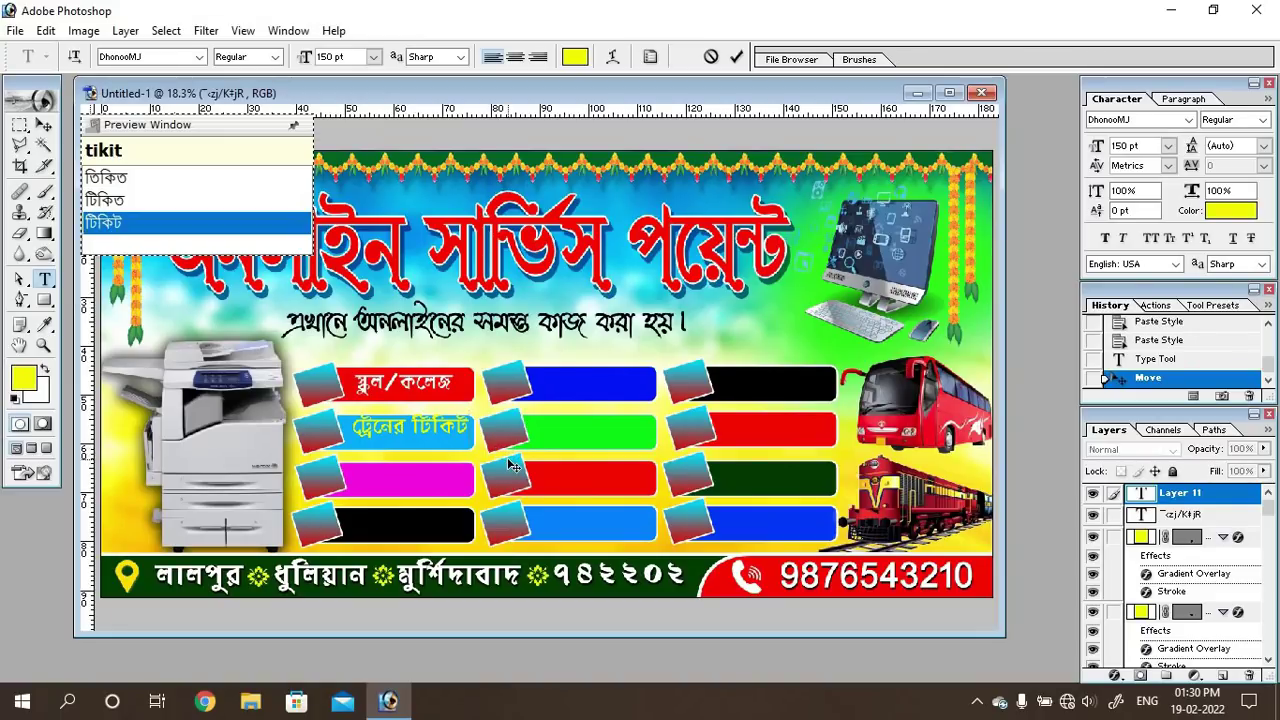
key(space)
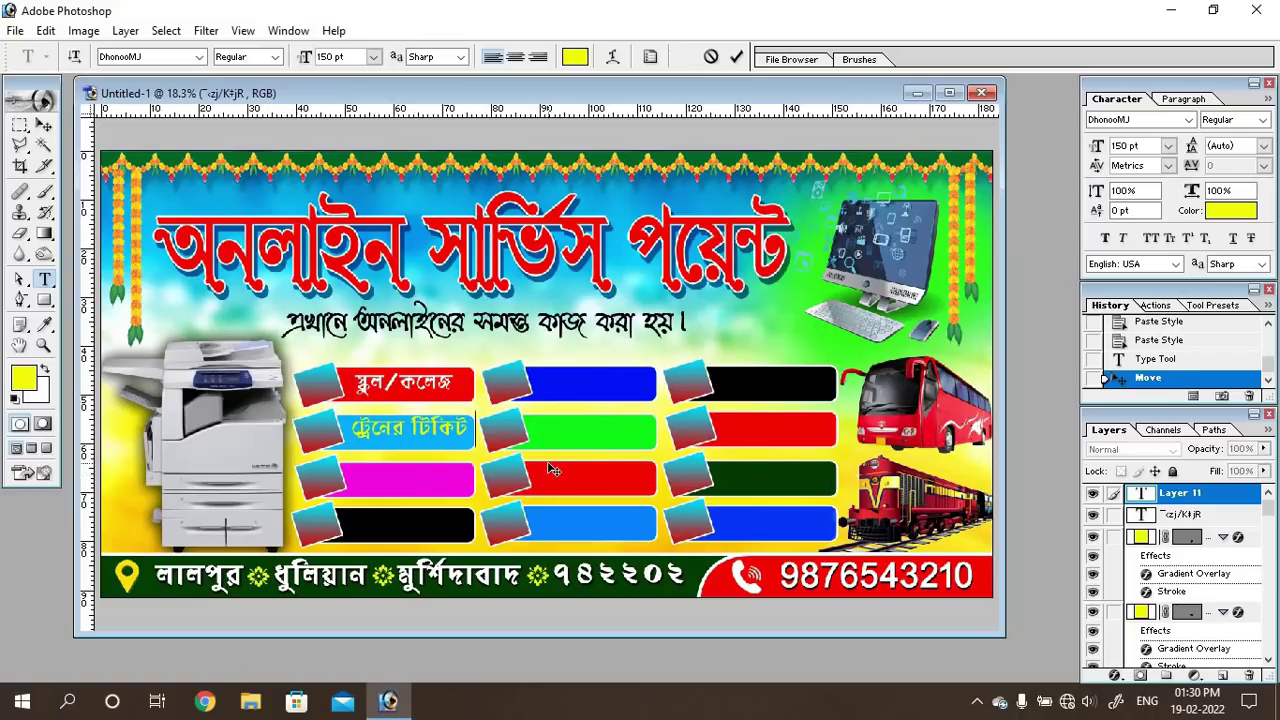
key(ctrl+Down)
key(ctrl+Down)
key(ctrl+Down)
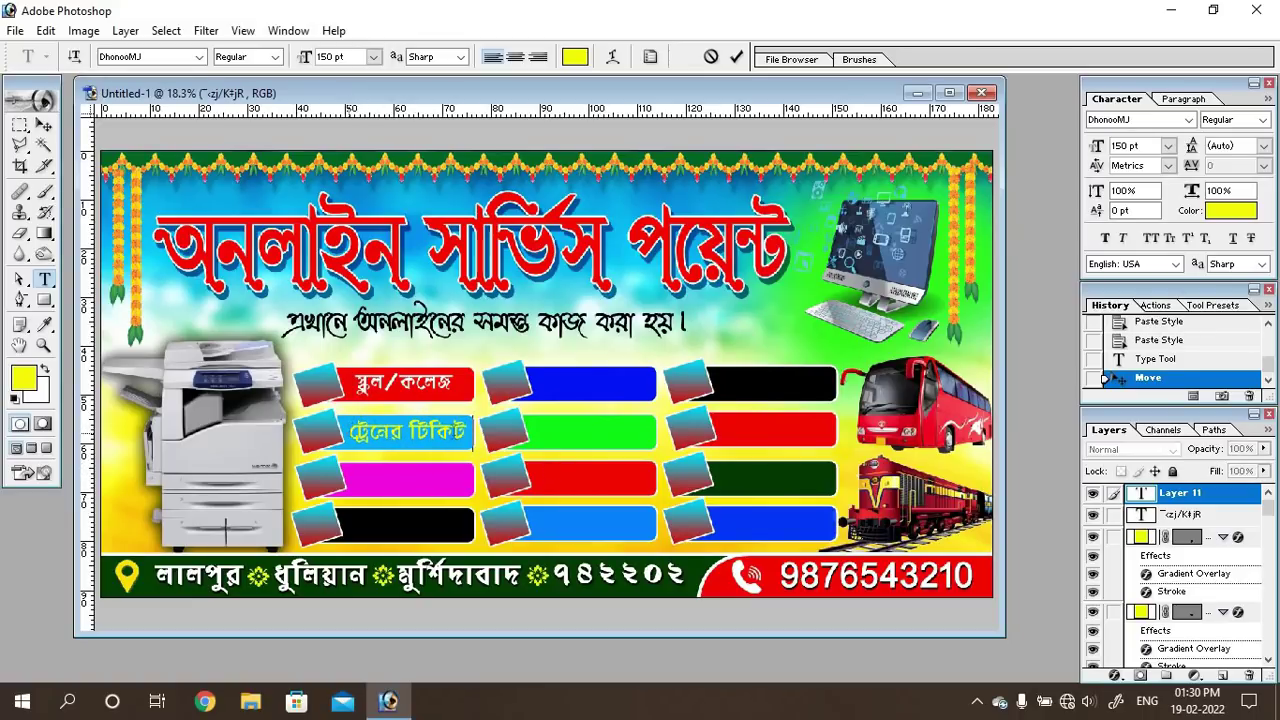
Make the ট্রেনের টিকিট text black and shift it slightly left and up
drag(348, 432, 472, 432)
click(30, 375)
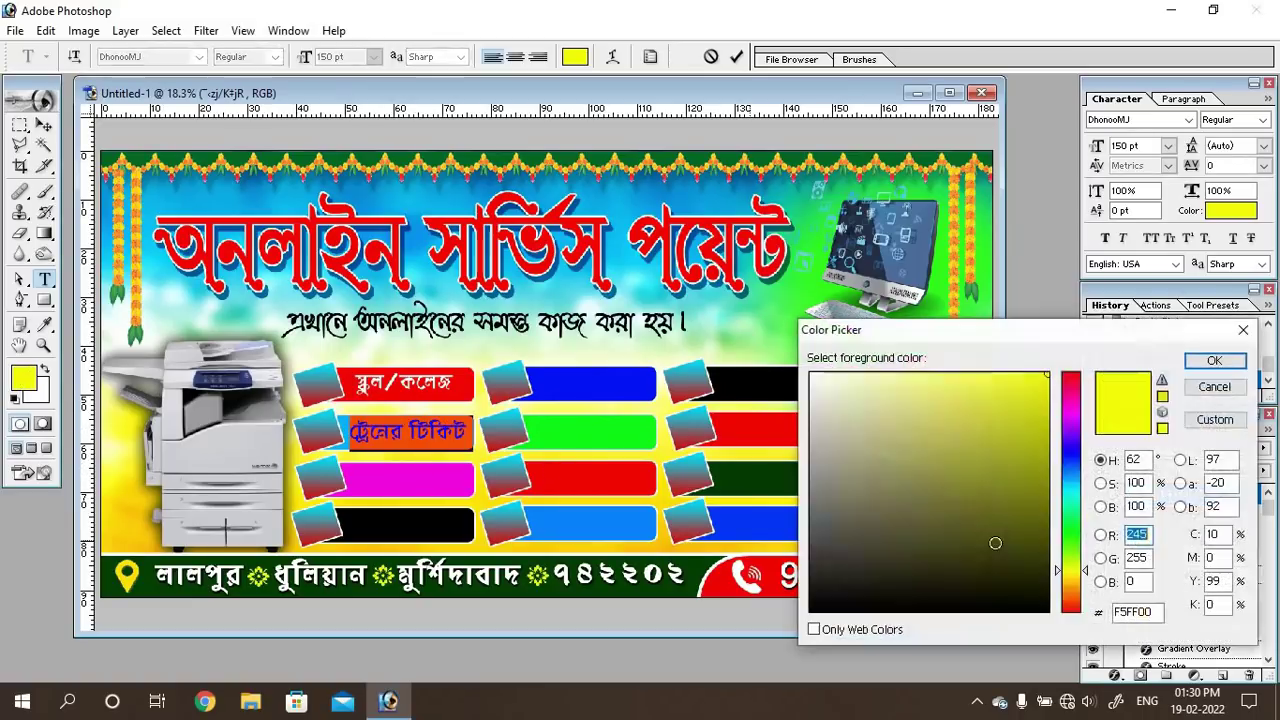
drag(1010, 553, 1199, 634)
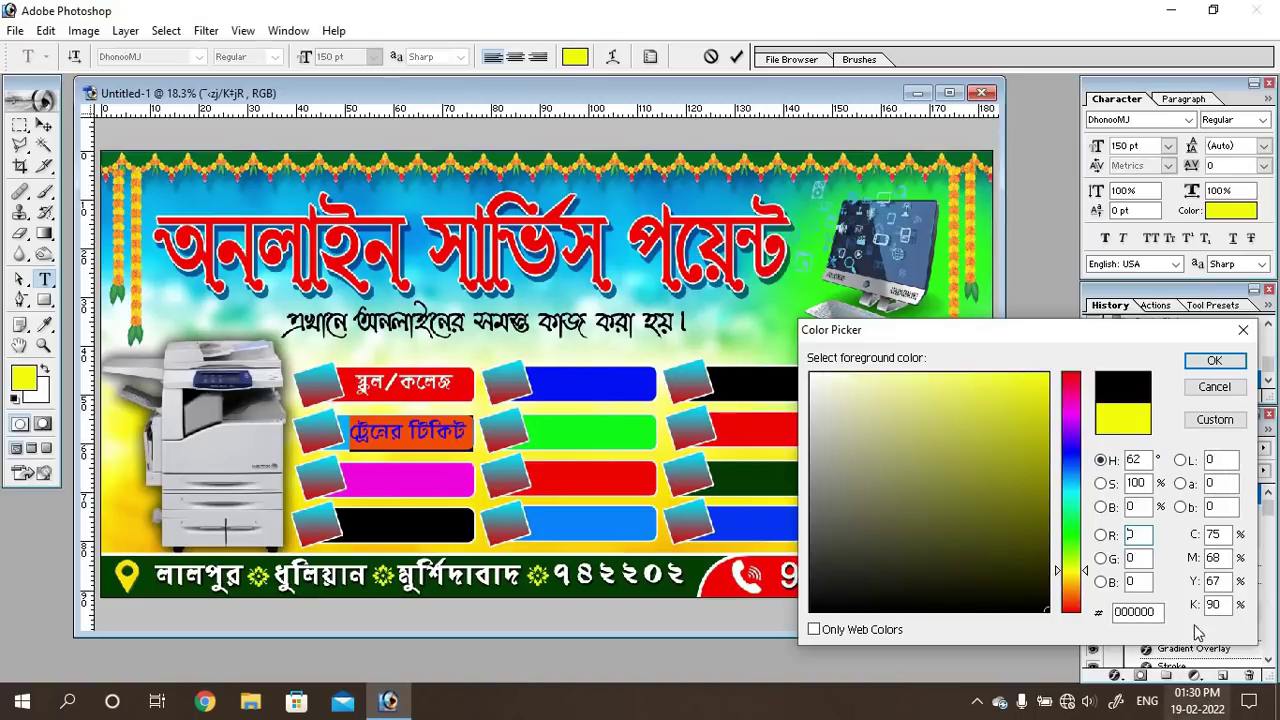
click(1214, 360)
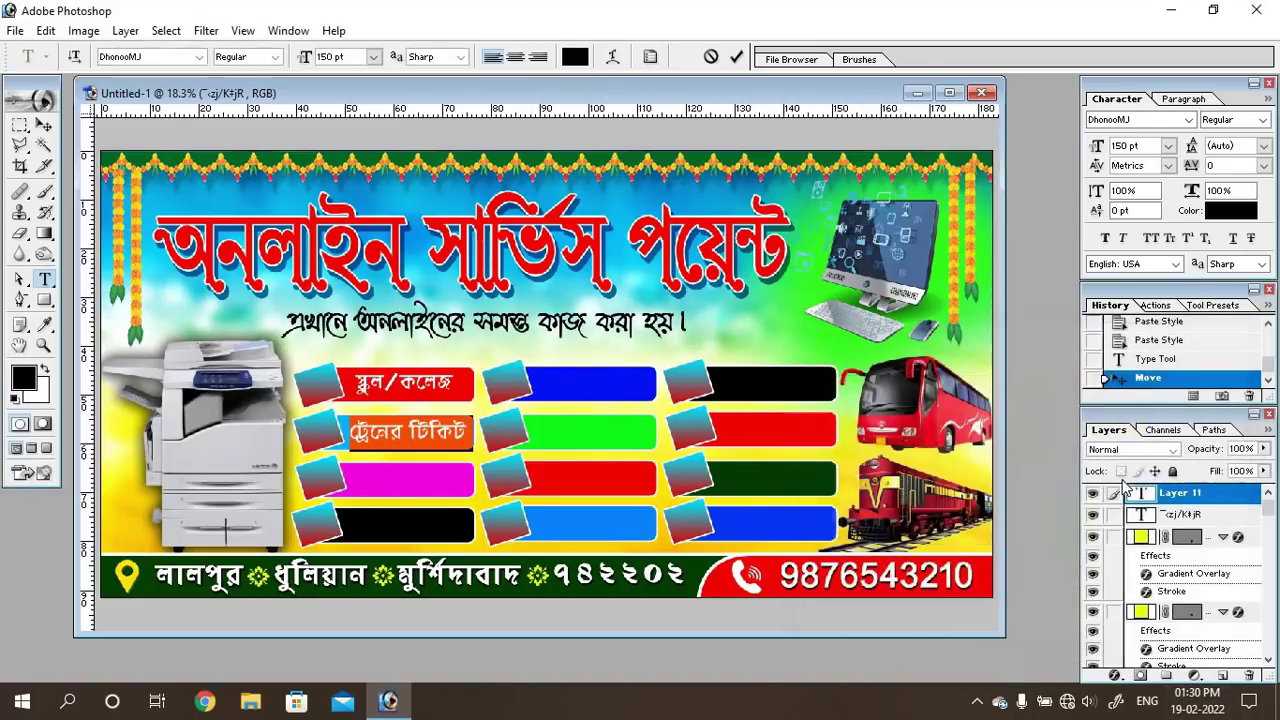
click(44, 125)
drag(415, 445, 412, 435)
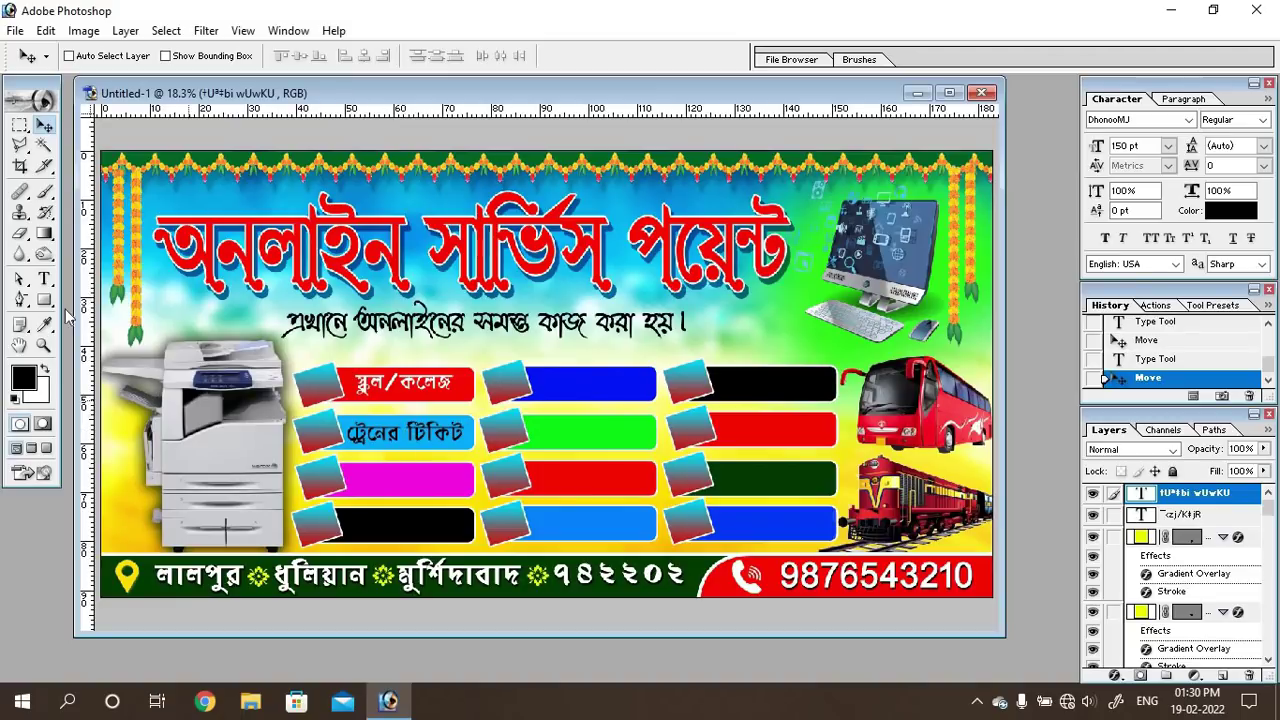
click(48, 282)
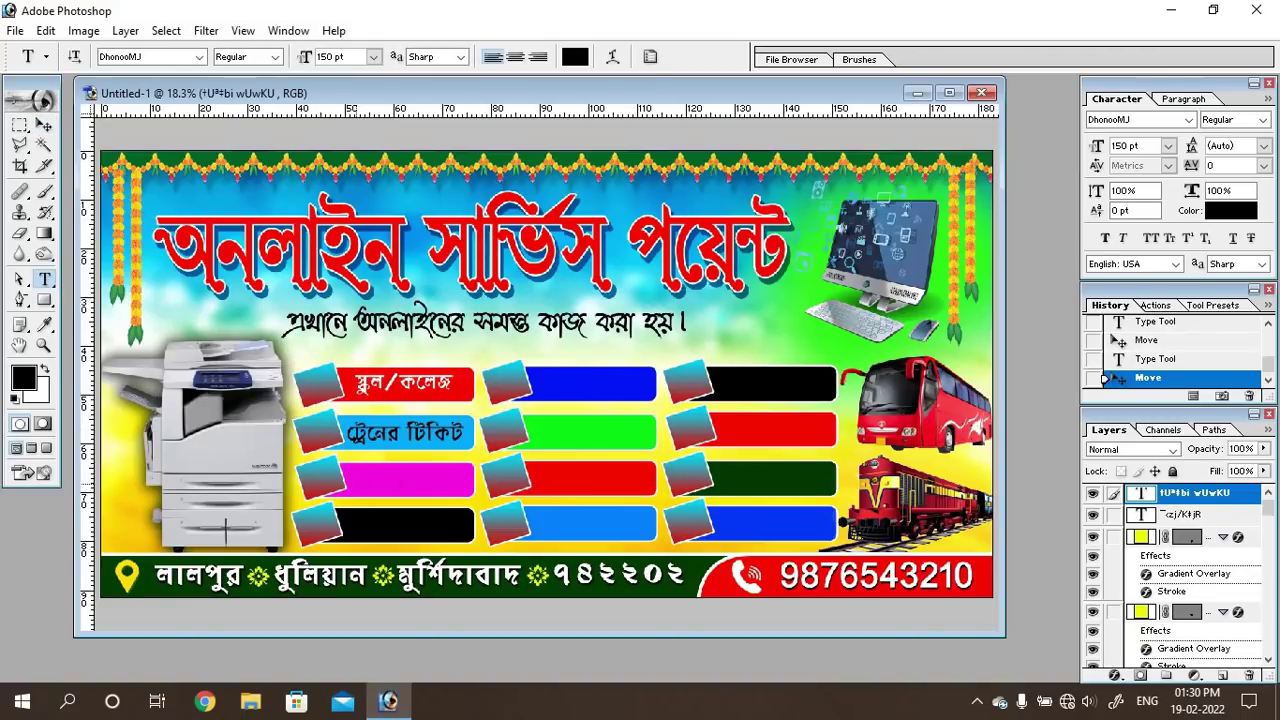
Type the Bengali label মানি ট্রান্সফার on the magenta bar
click(520, 488)
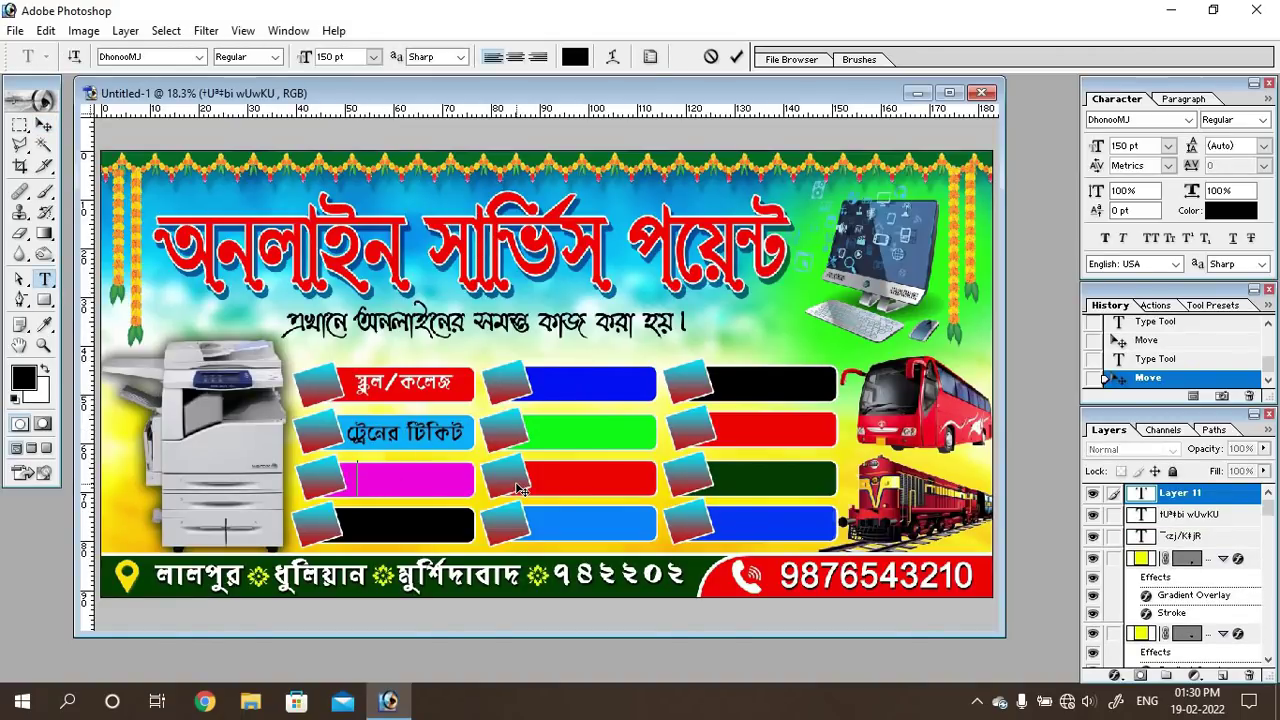
text(mani)
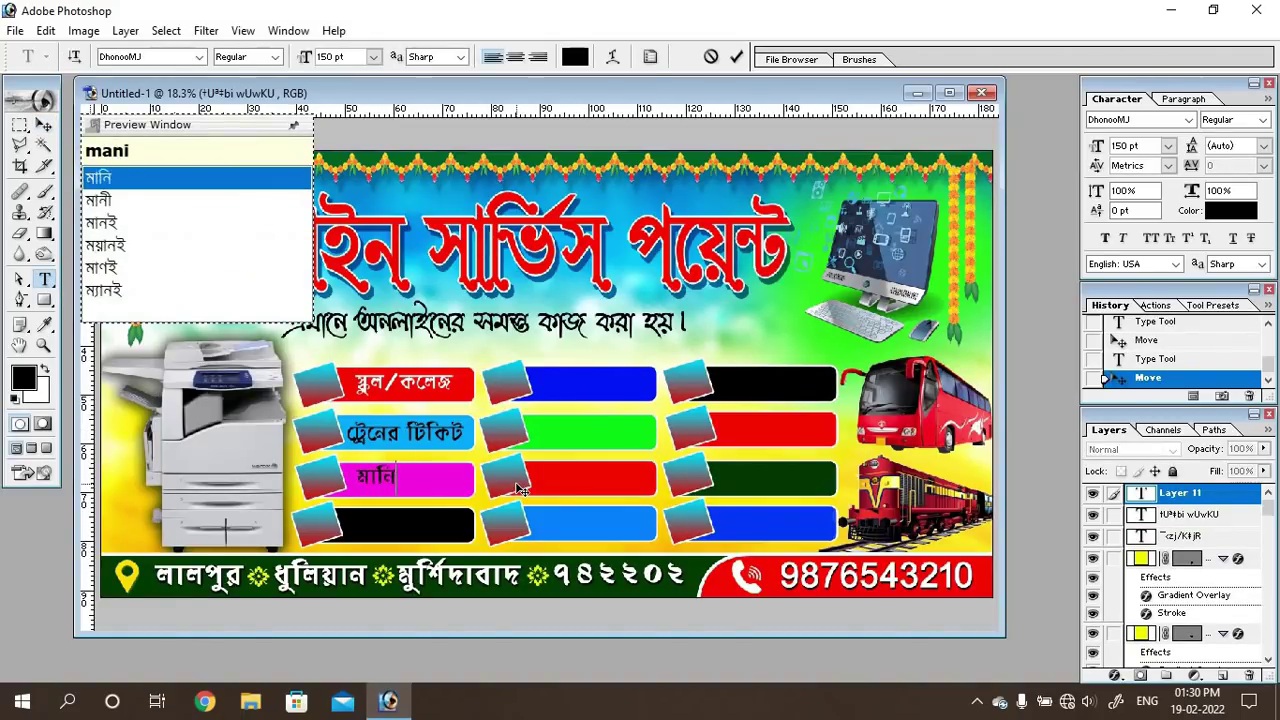
key(space)
text(tran)
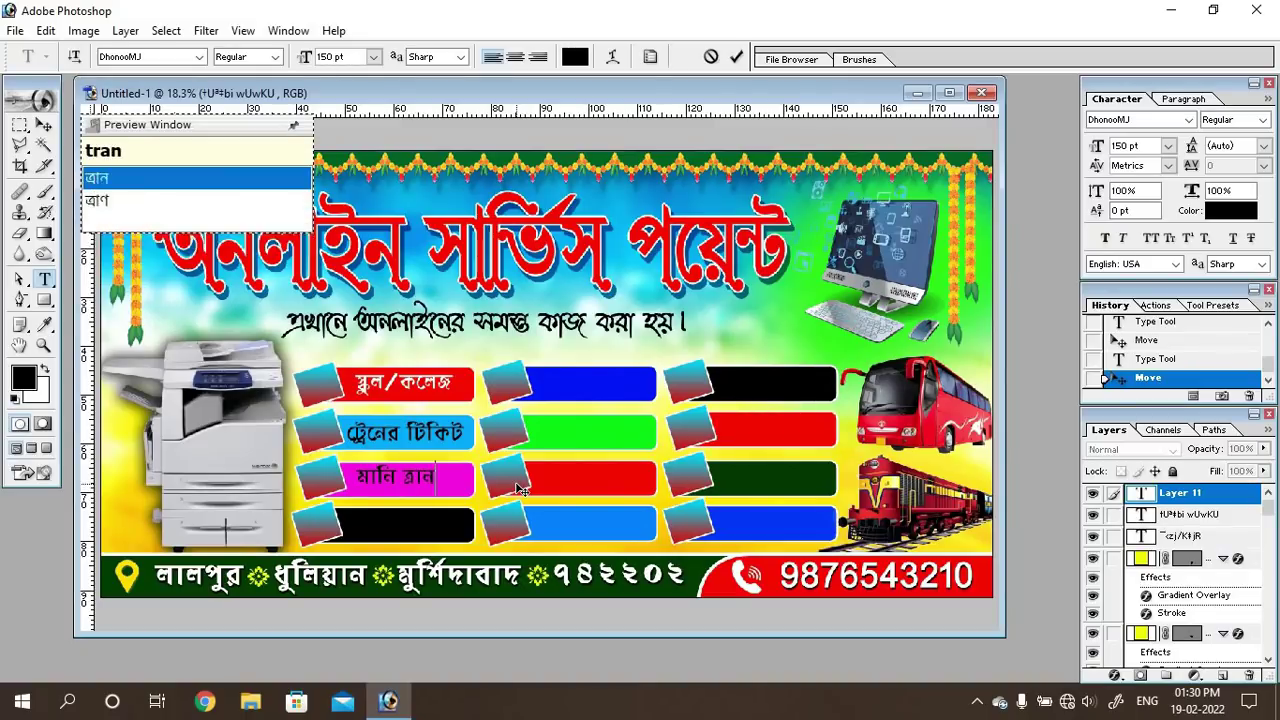
text(sfa)
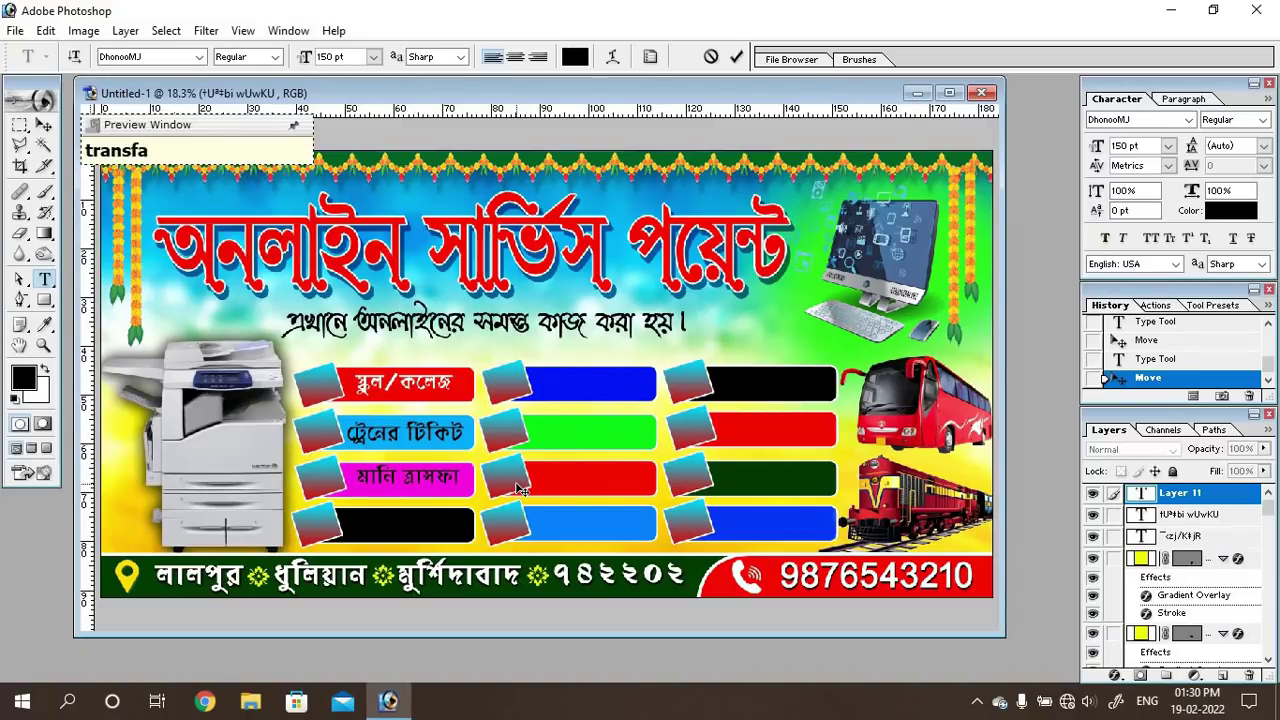
text(r)
key(space)
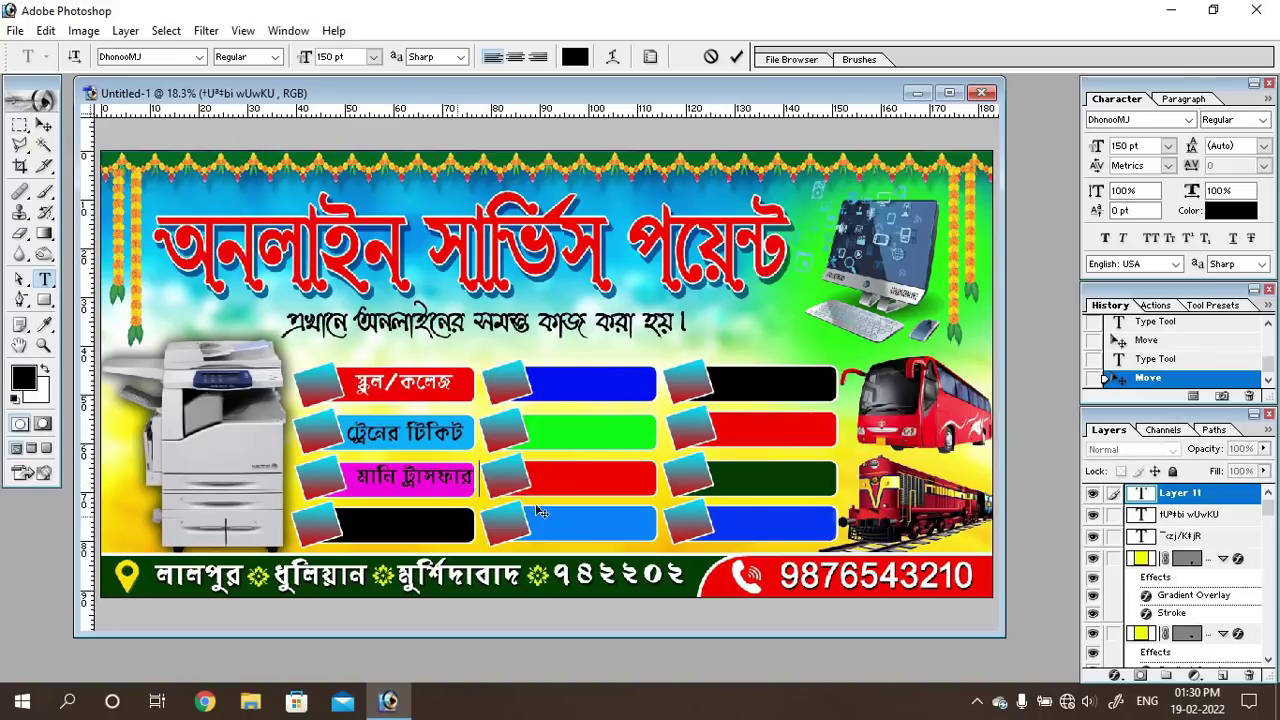
drag(531, 483, 529, 483)
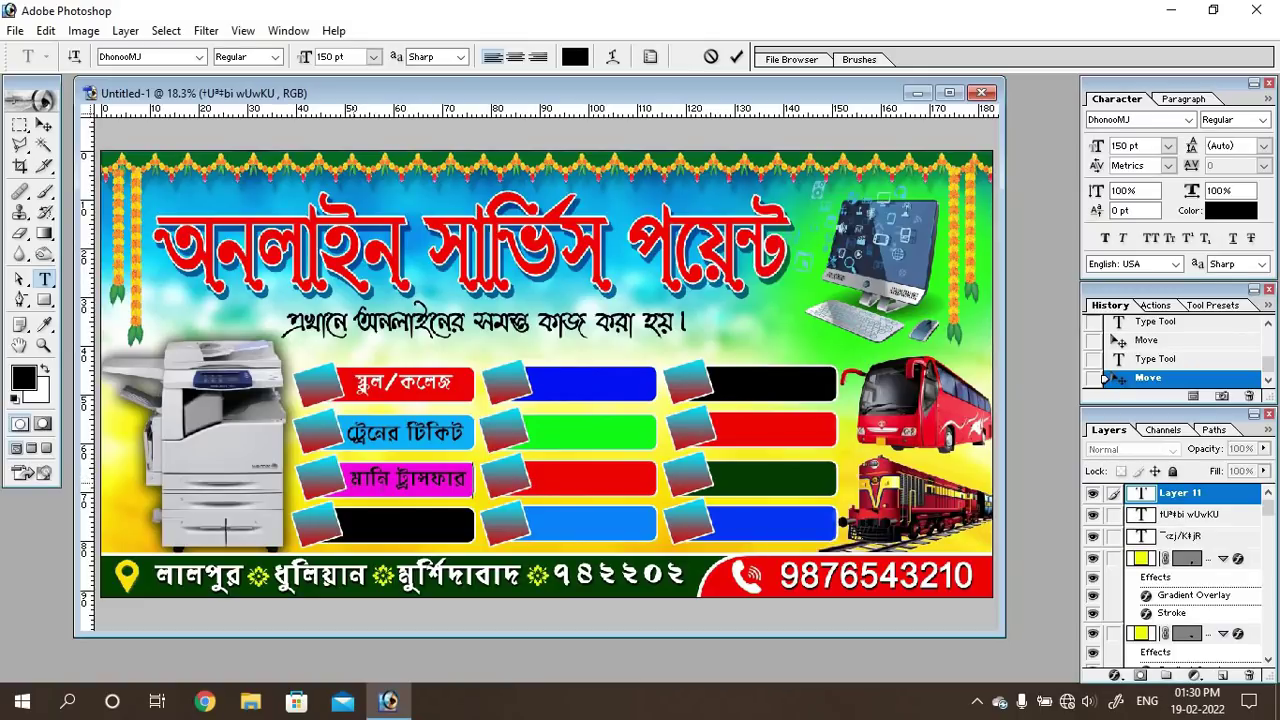
Set the মানি ট্রান্সফার text colour to white and commit the label
click(1238, 211)
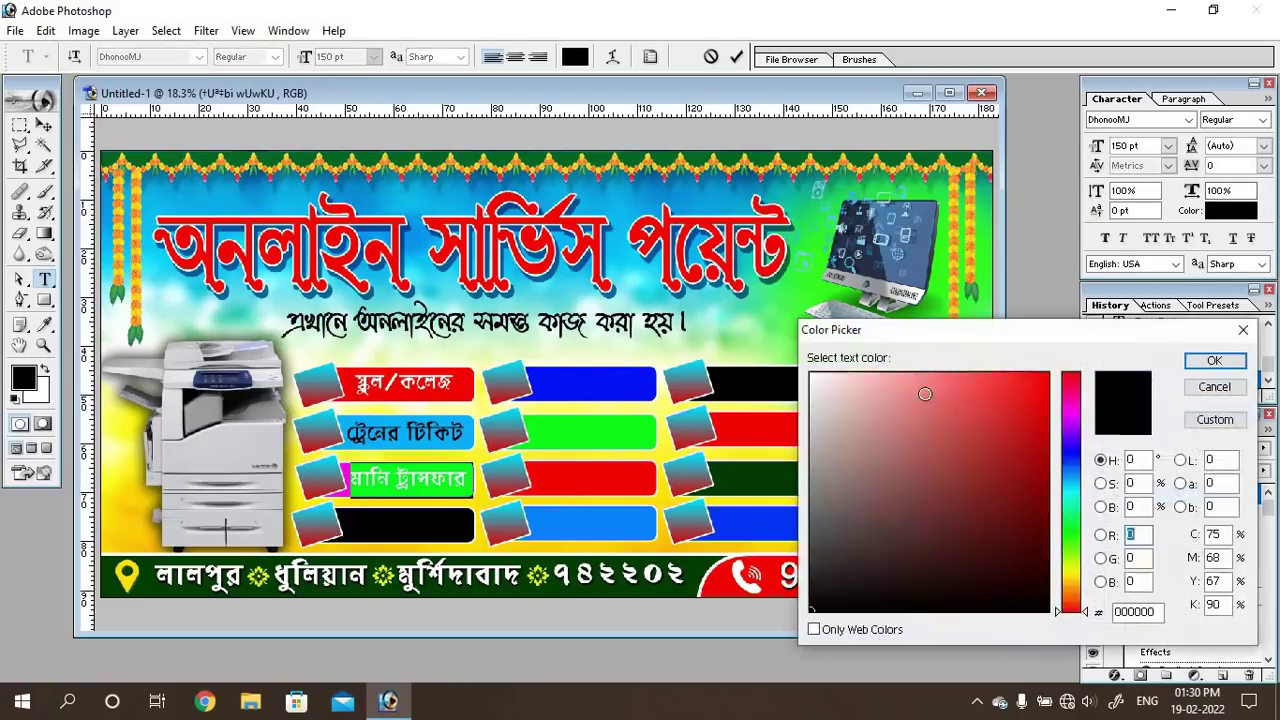
click(811, 373)
click(1205, 362)
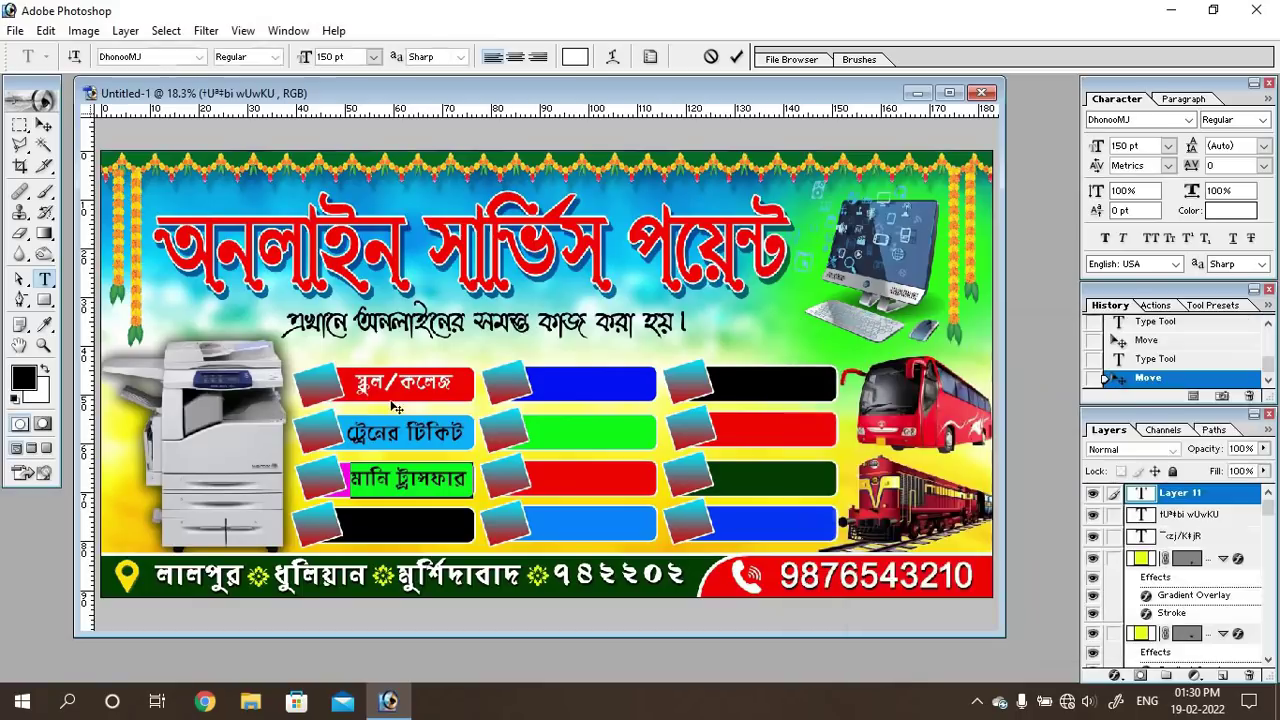
click(44, 128)
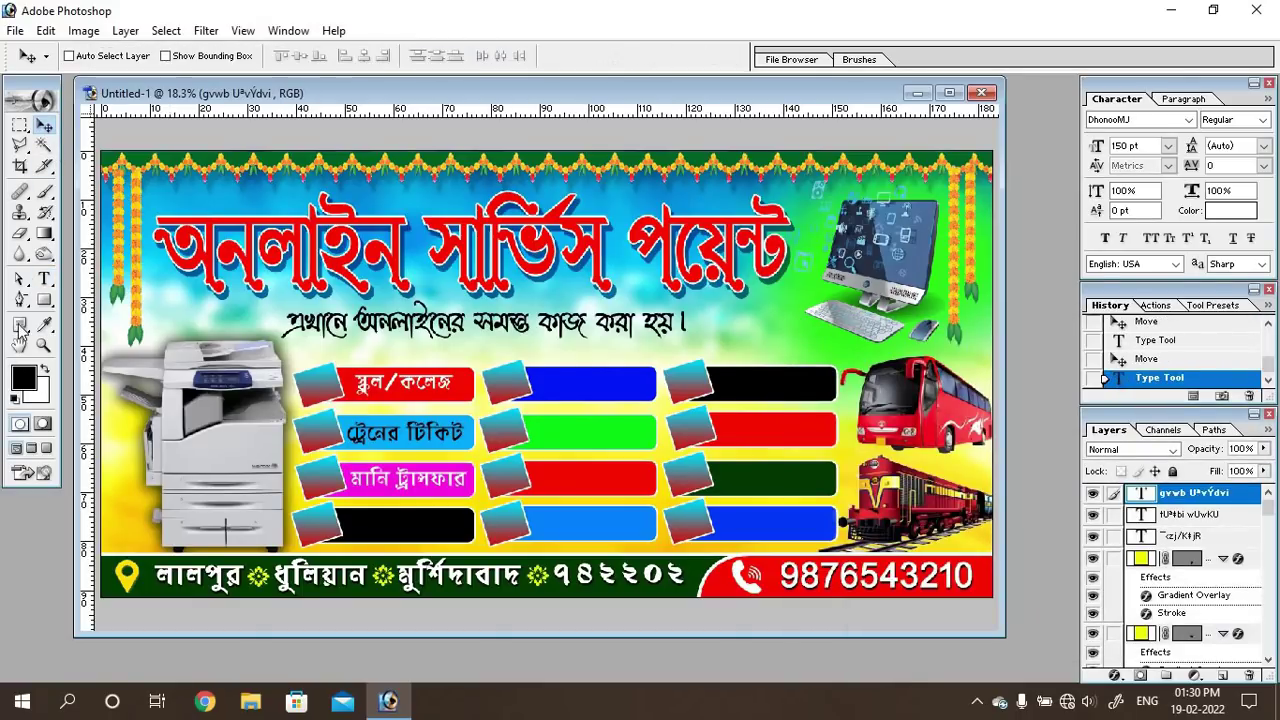
Type the Bengali label জমির পর্চা on the bottom-left black bar
click(46, 279)
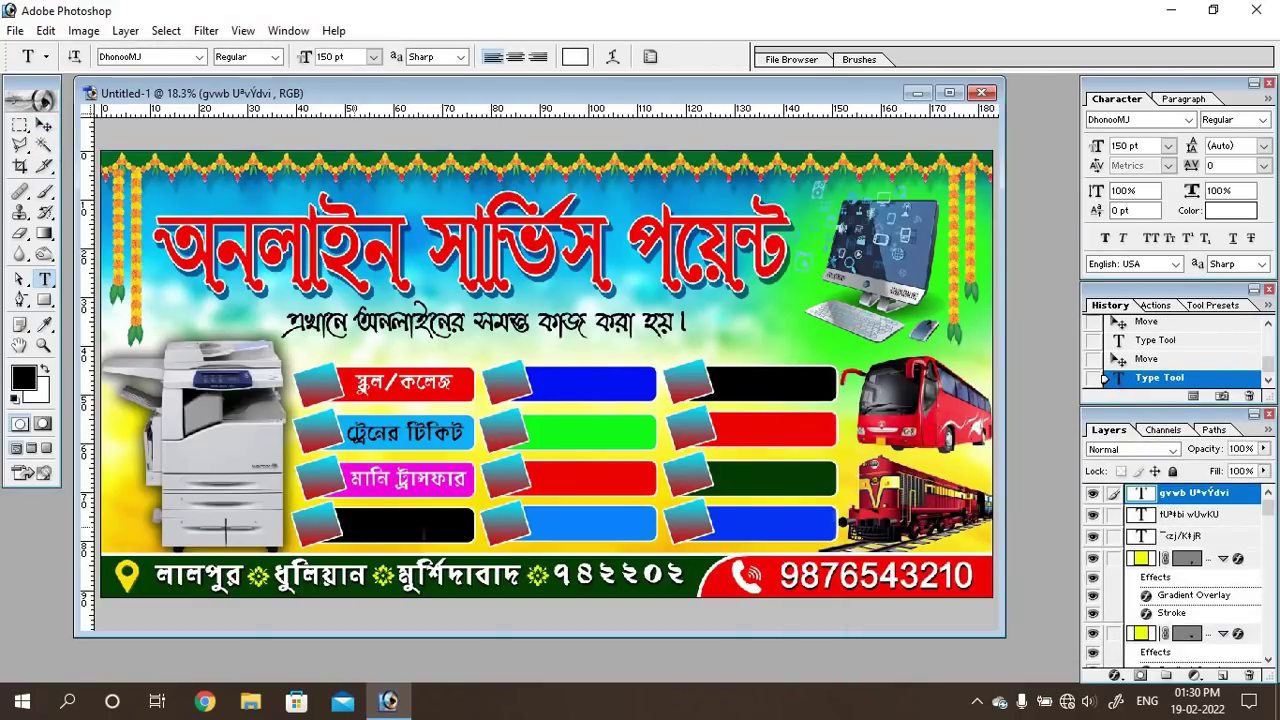
click(505, 543)
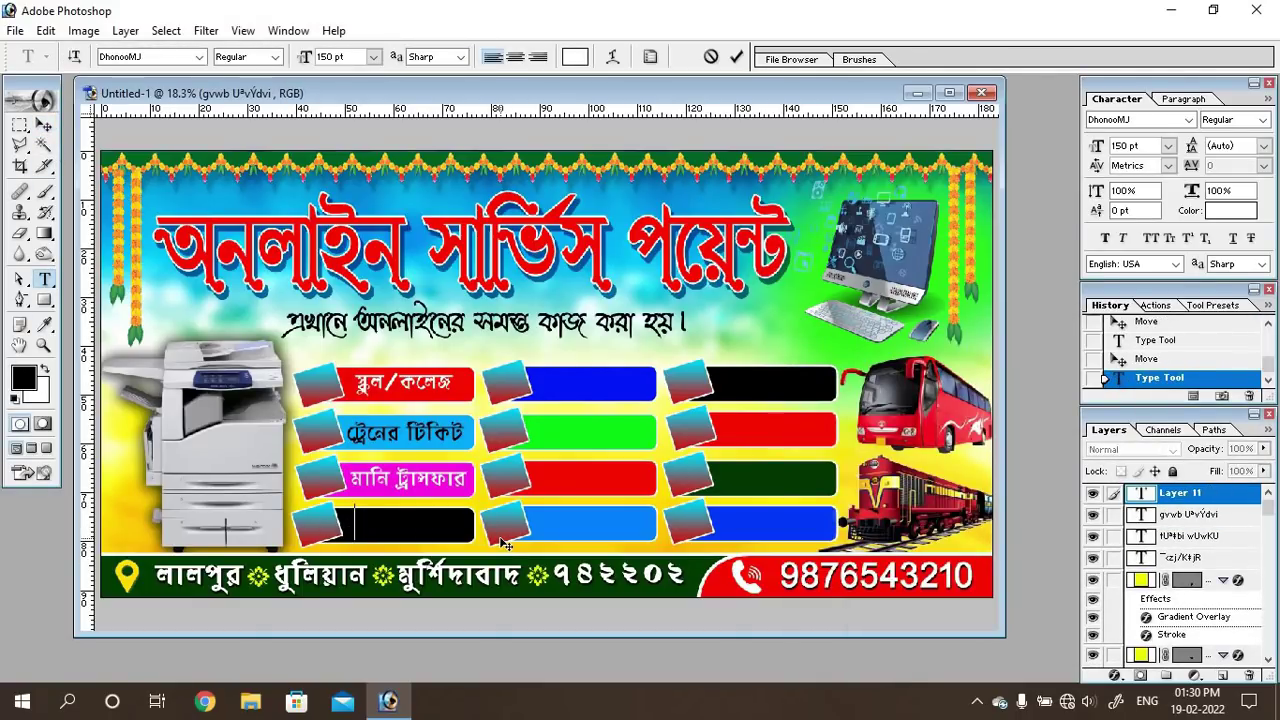
text(jom)
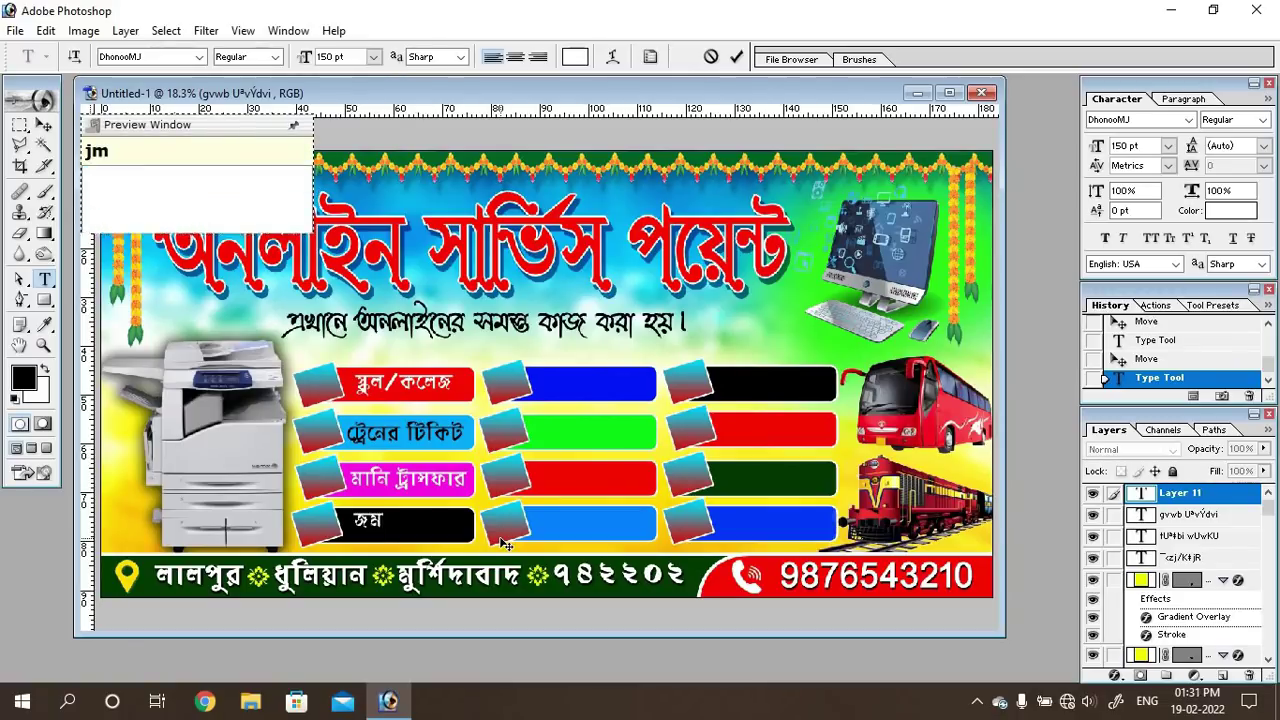
text(ir)
key(space)
text(pr)
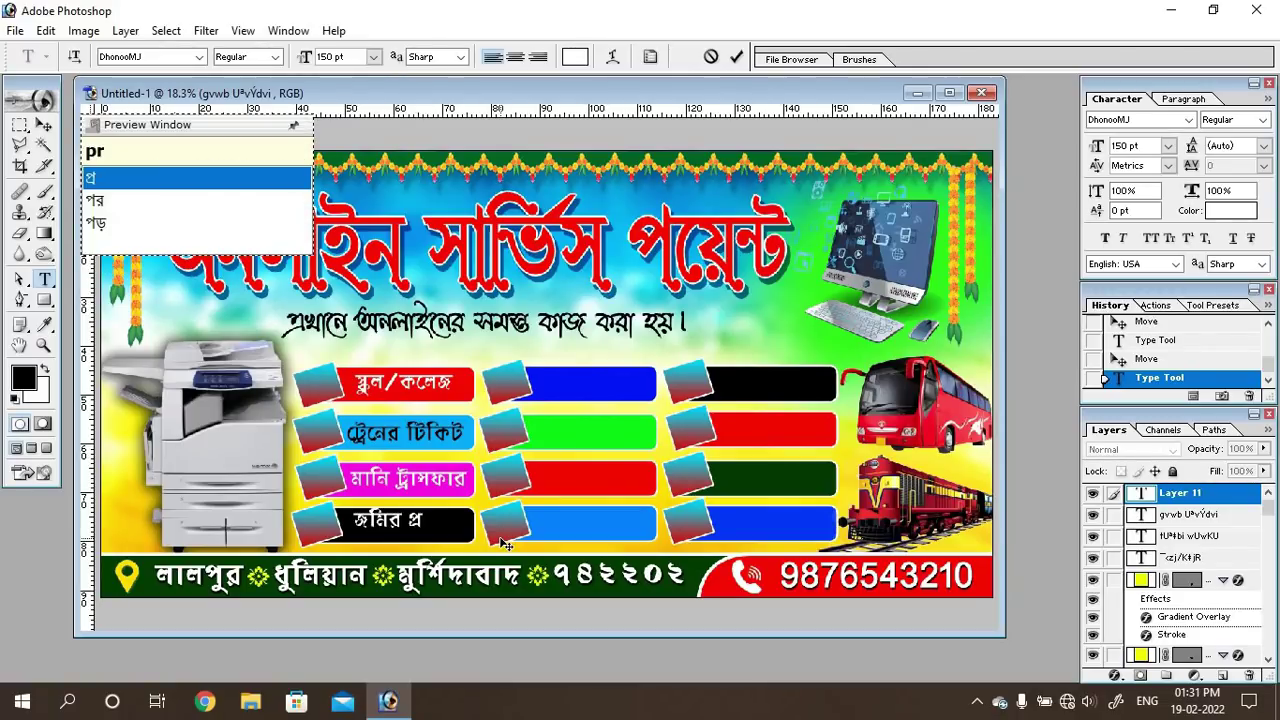
text(ta)
key(BackSpace)
key(BackSpace)
text(ca)
key(Down)
key(Down)
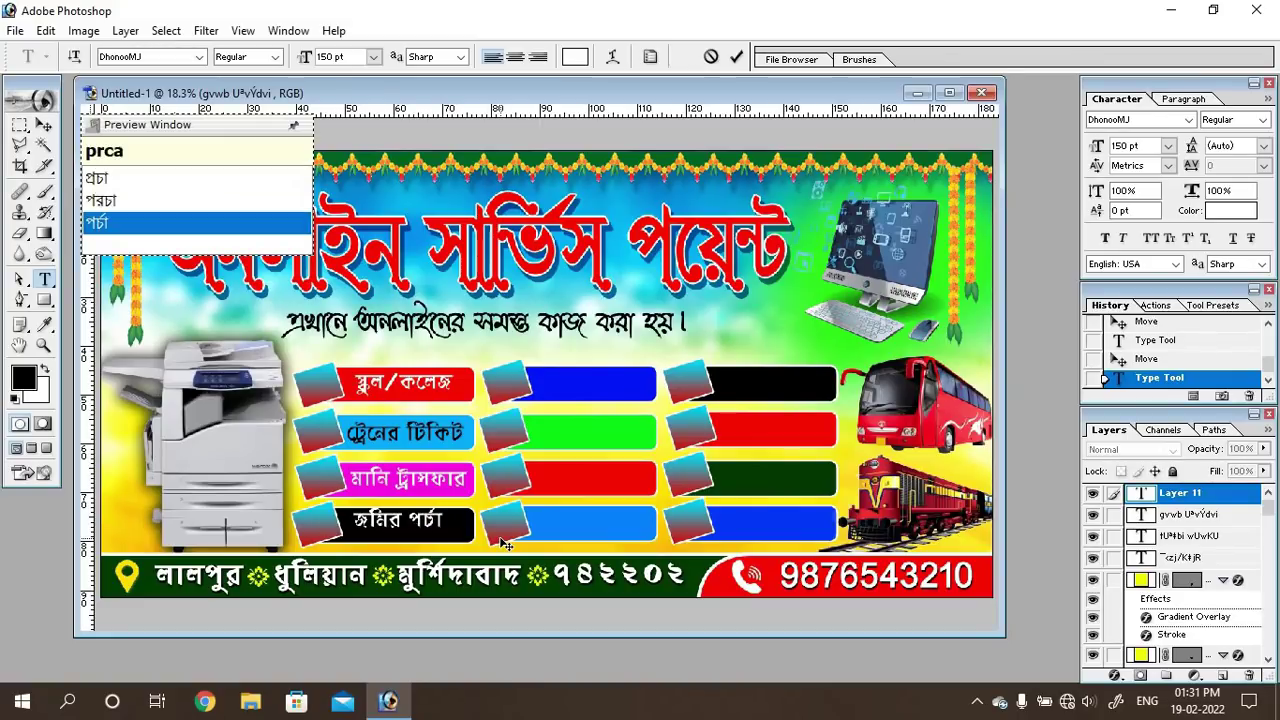
key(space)
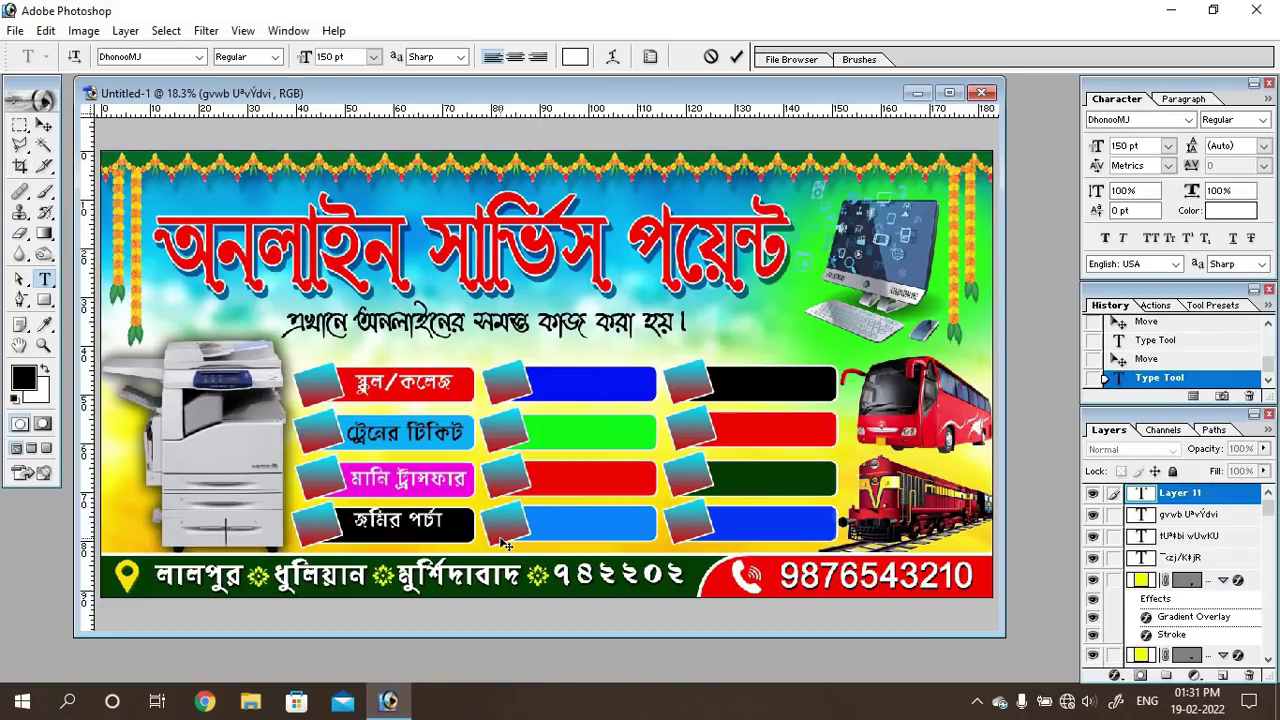
Nudge জমির পর্চা slightly down, commit it, and start a new label on the top-middle blue bar
key(ctrl+Down)
key(ctrl+Down)
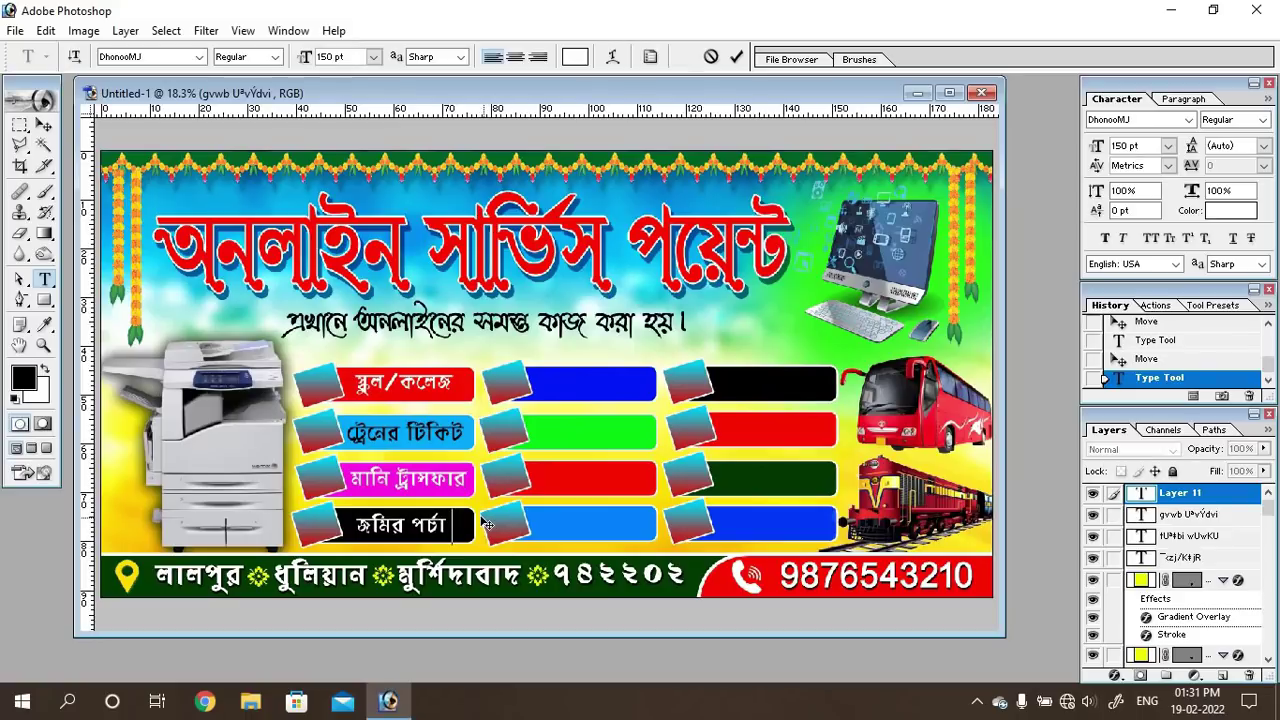
key(ctrl+Down)
key(ctrl+Down)
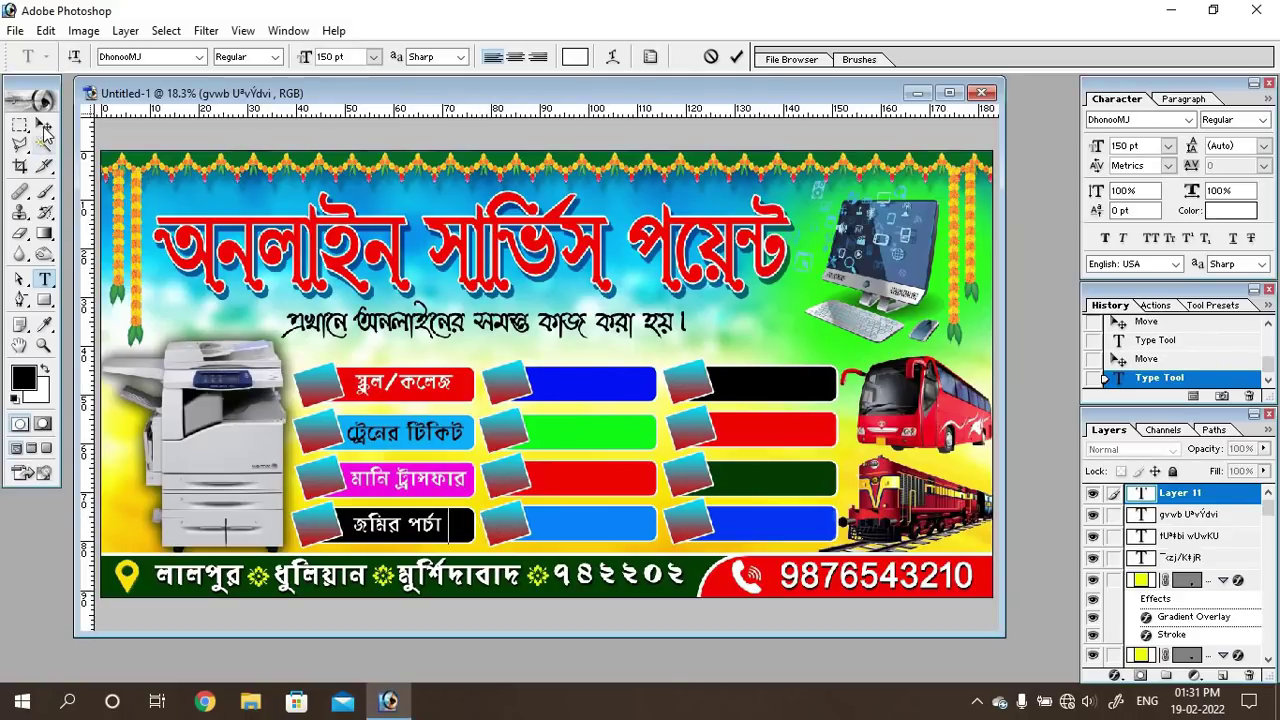
click(43, 126)
click(44, 279)
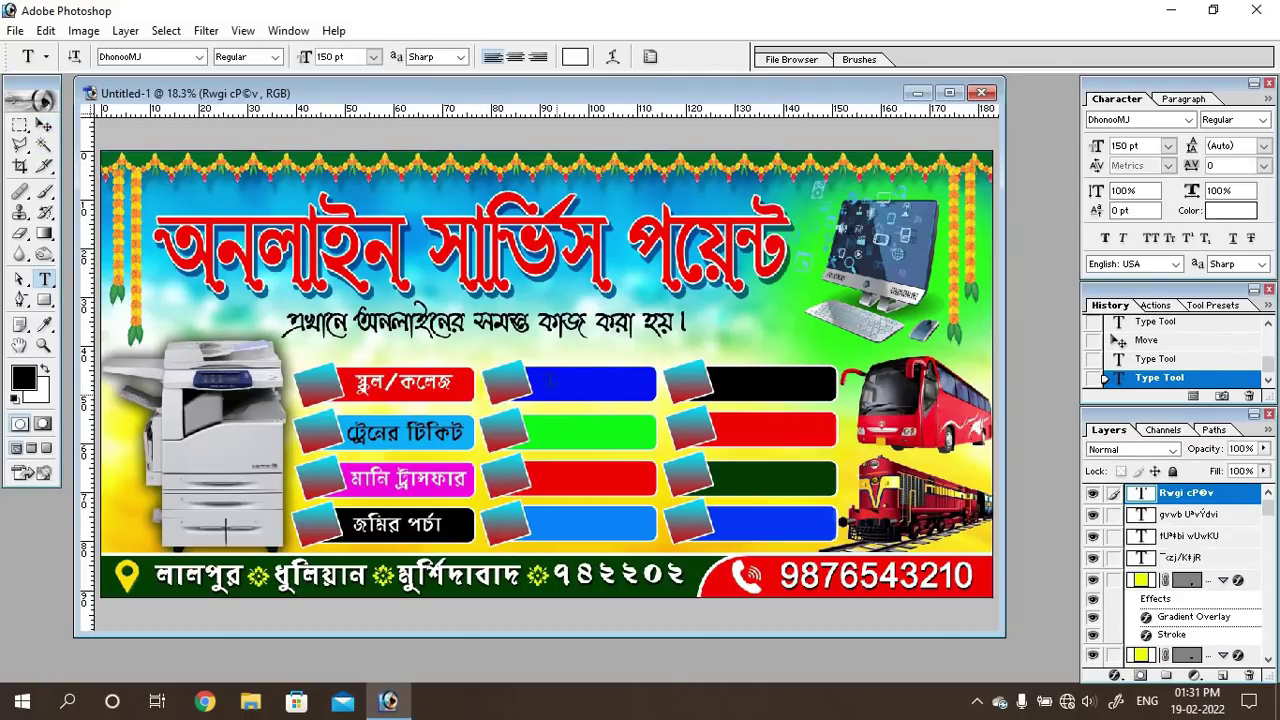
click(630, 398)
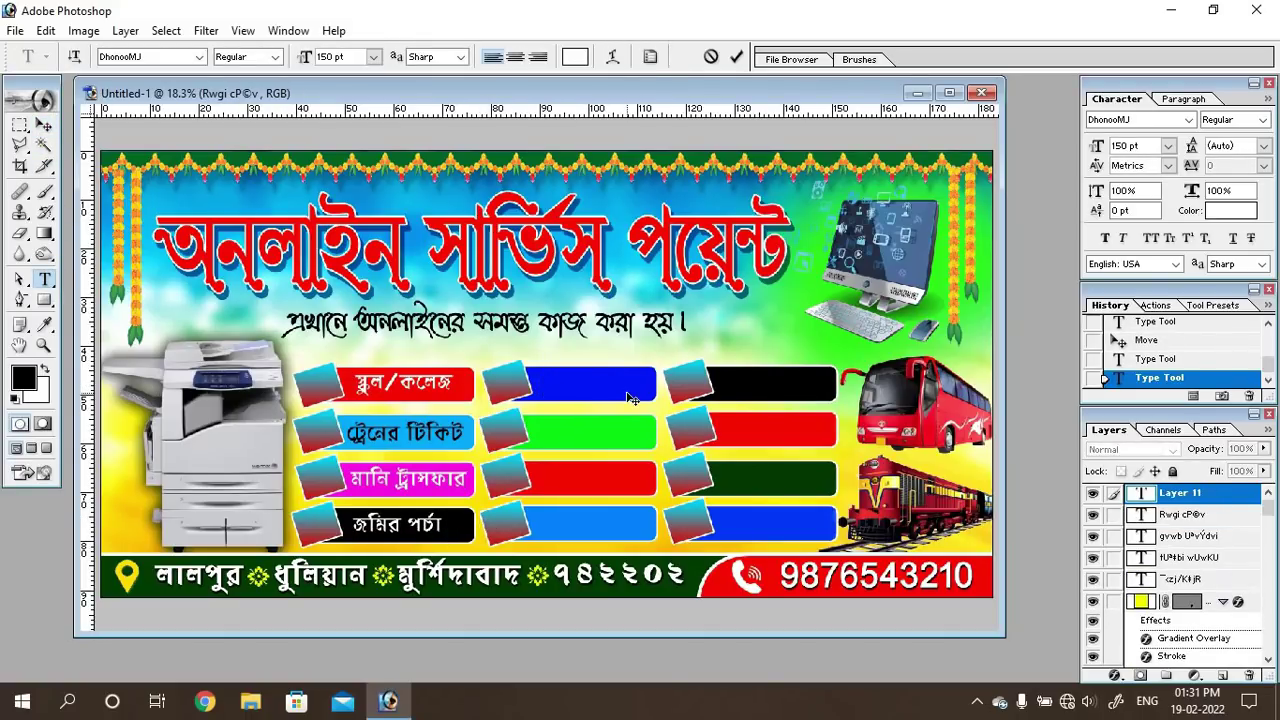
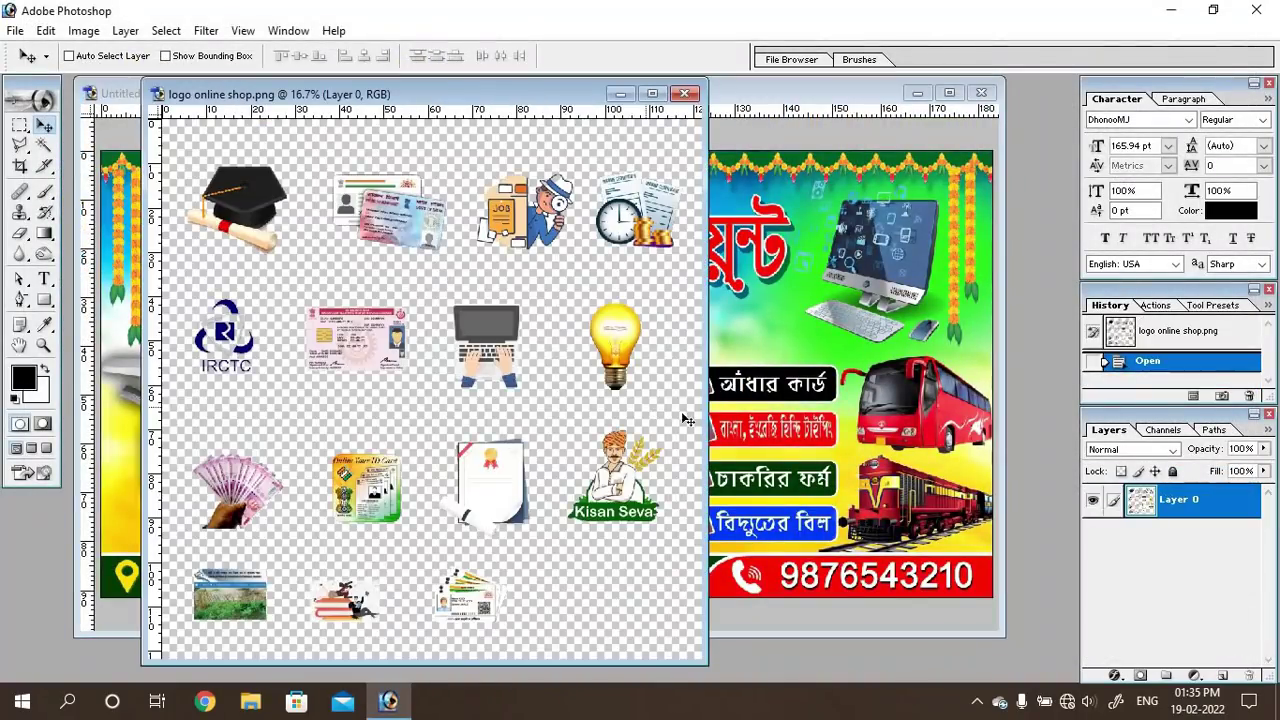
Marquee-select the graduation cap icon on the sheet and move it into the banner
click(20, 127)
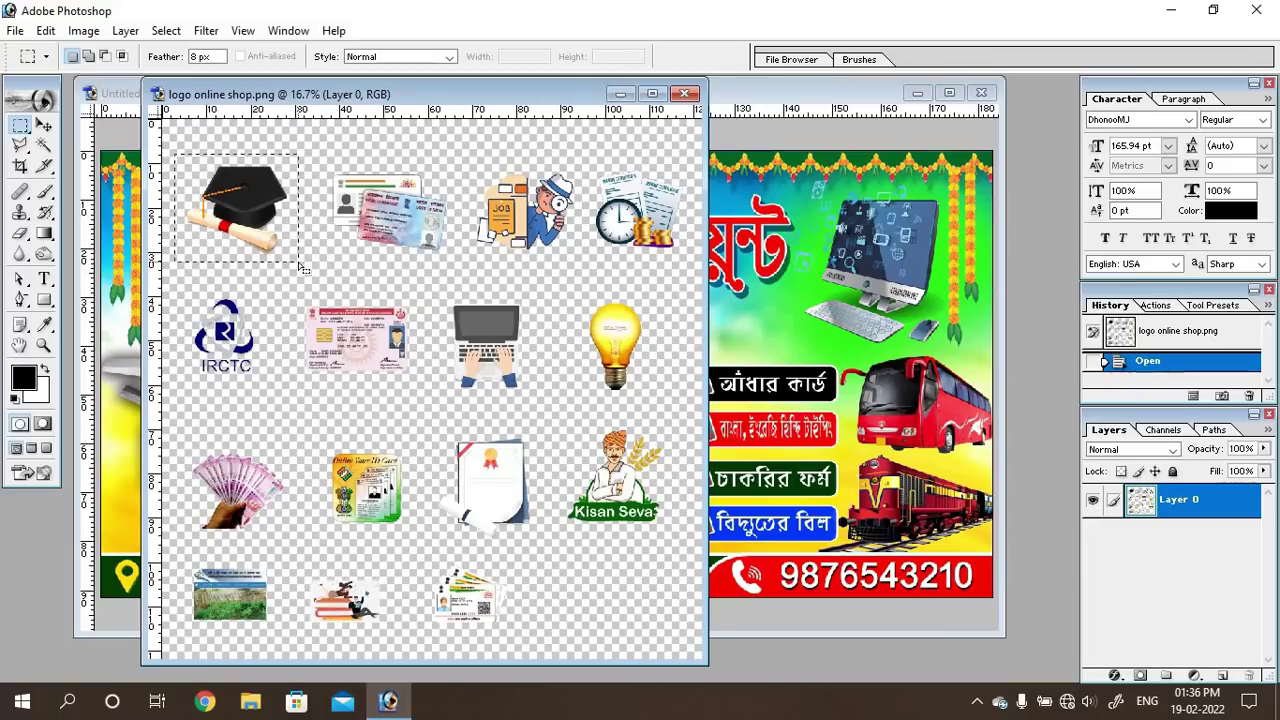
drag(265, 258, 298, 262)
click(44, 125)
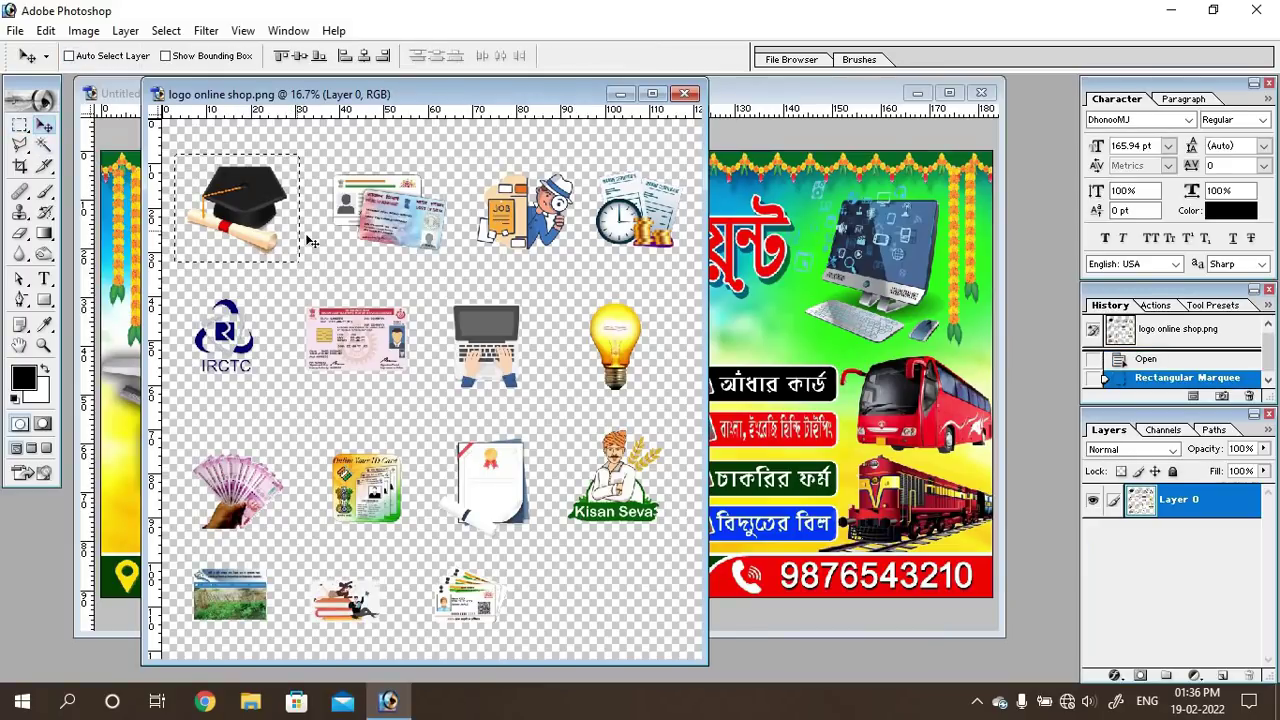
mouse_move(245, 207)
mouse_down()
mouse_move(763, 340)
mouse_move(350, 403)
mouse_up()
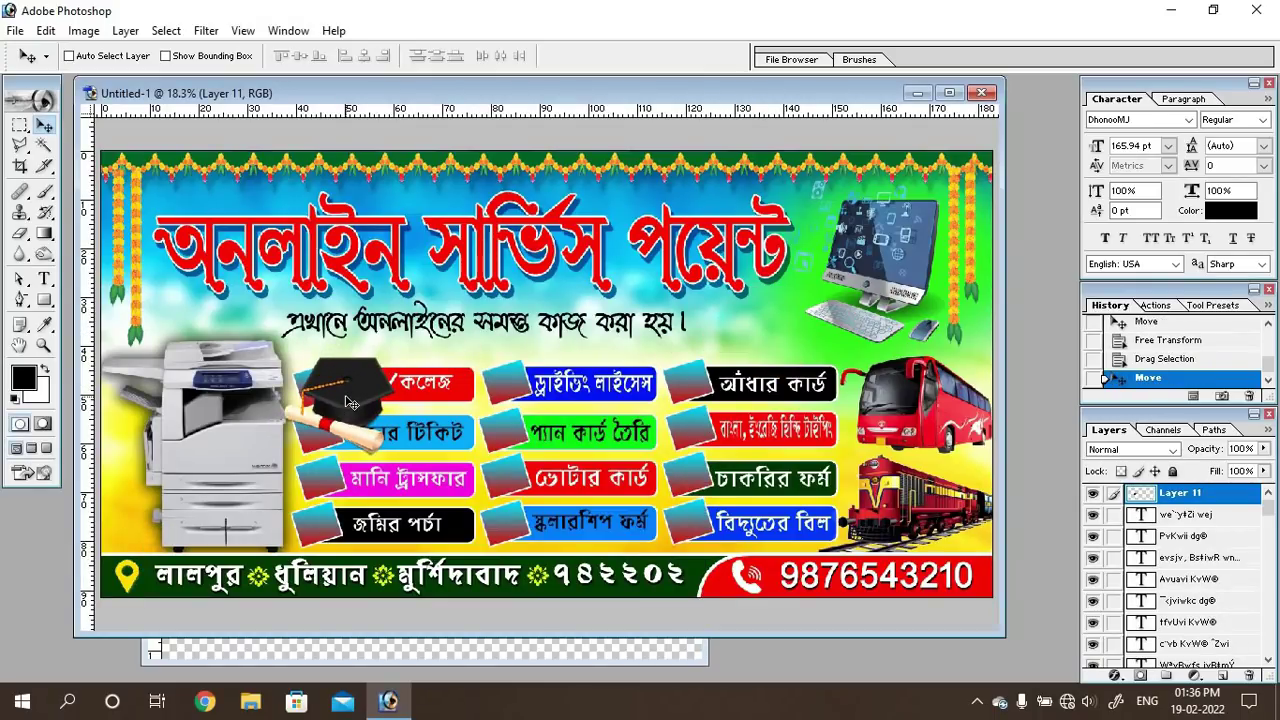
Shrink the cap to about 45% and tilt it into the first box beside স্কুল/কলেজ
key(ctrl+plus)
key(ctrl+plus)
key(ctrl+plus)
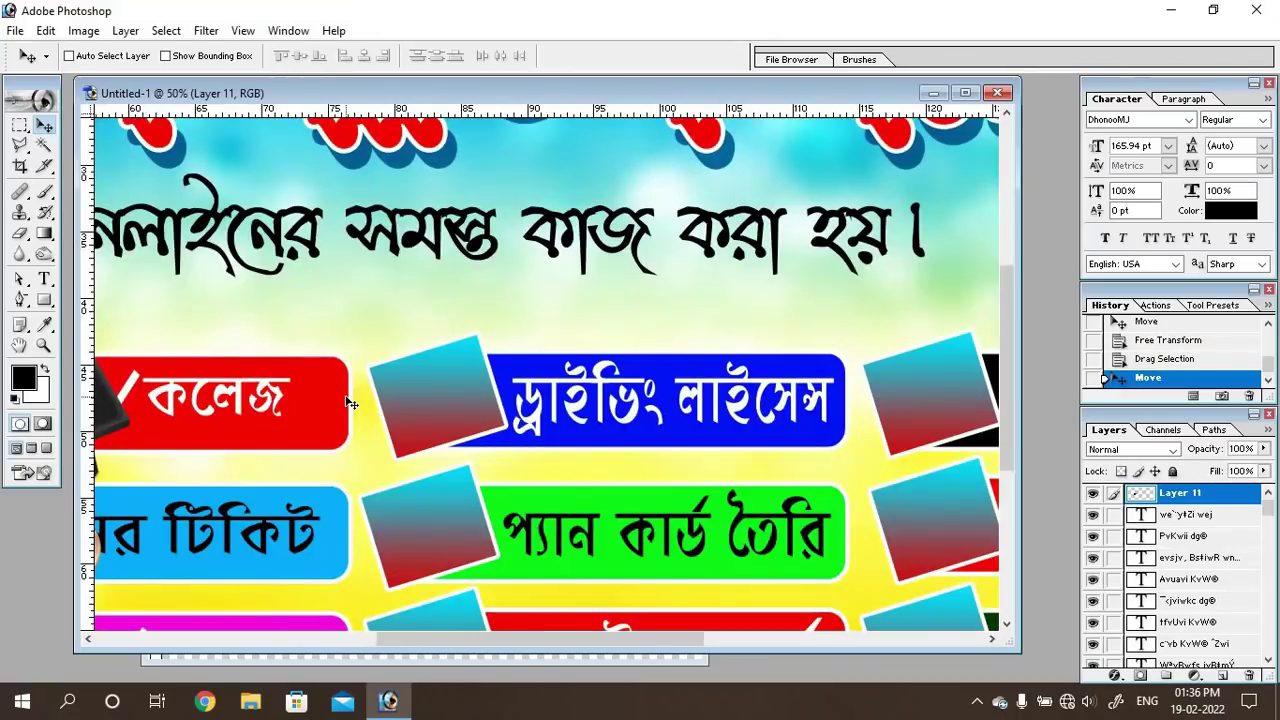
drag(455, 643, 323, 643)
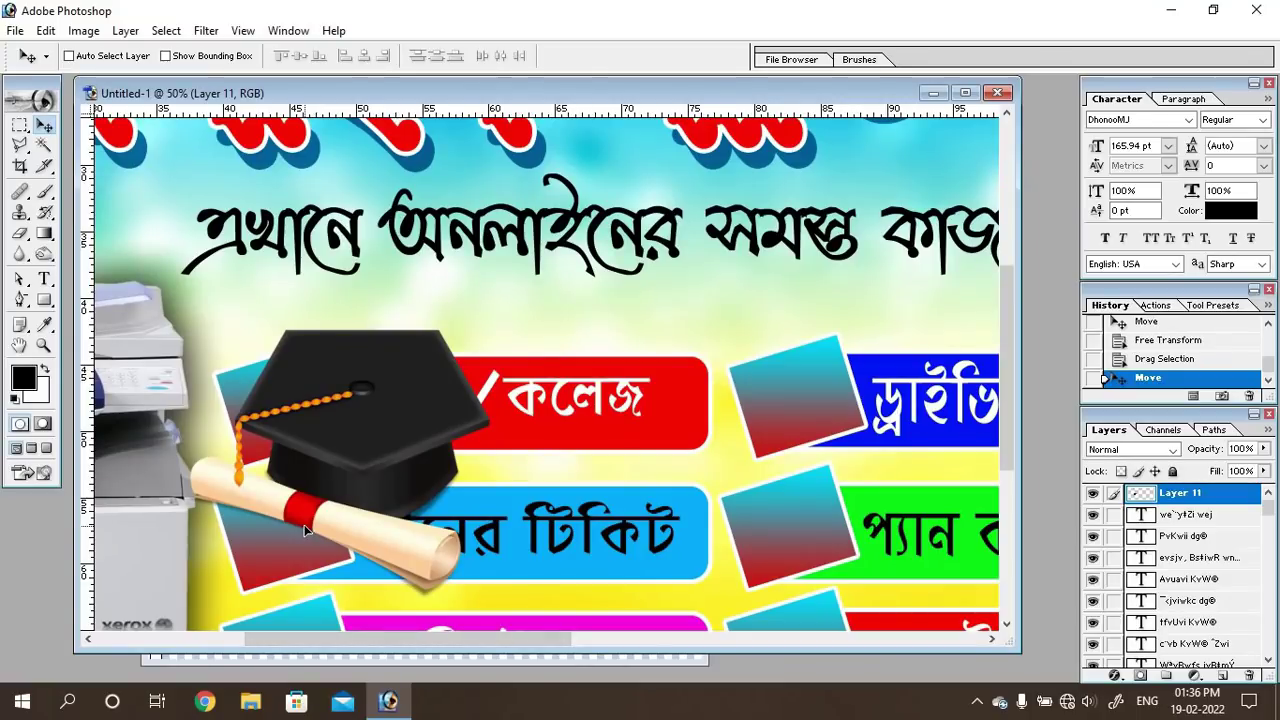
key(ctrl+t)
drag(183, 602, 365, 448)
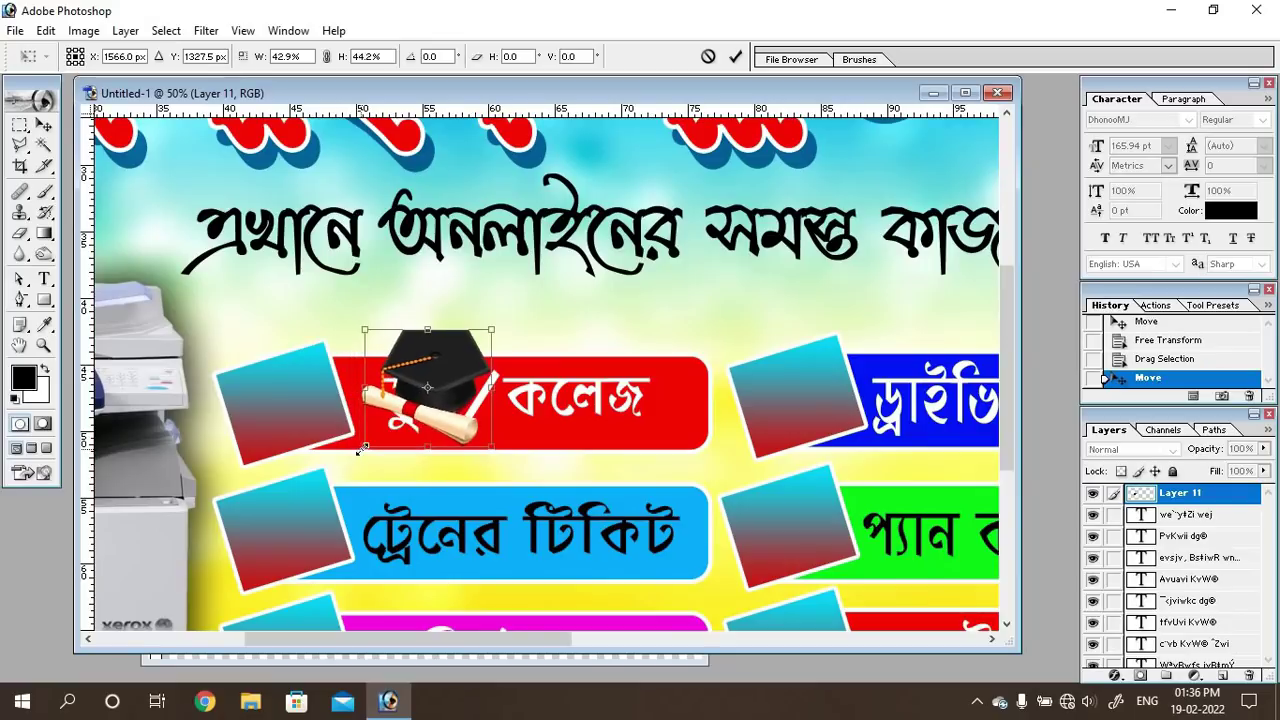
mouse_move(504, 468)
mouse_down()
mouse_move(506, 436)
mouse_move(300, 444)
mouse_move(348, 412)
mouse_move(313, 401)
mouse_up()
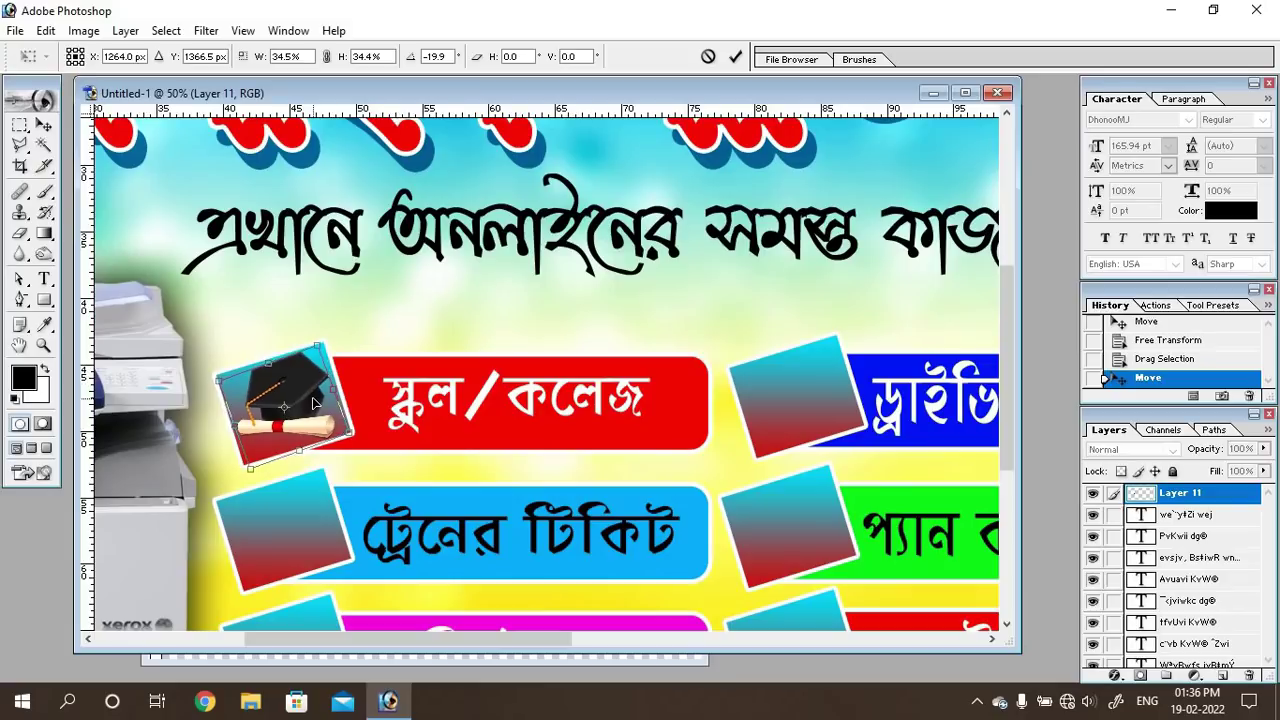
key(Return)
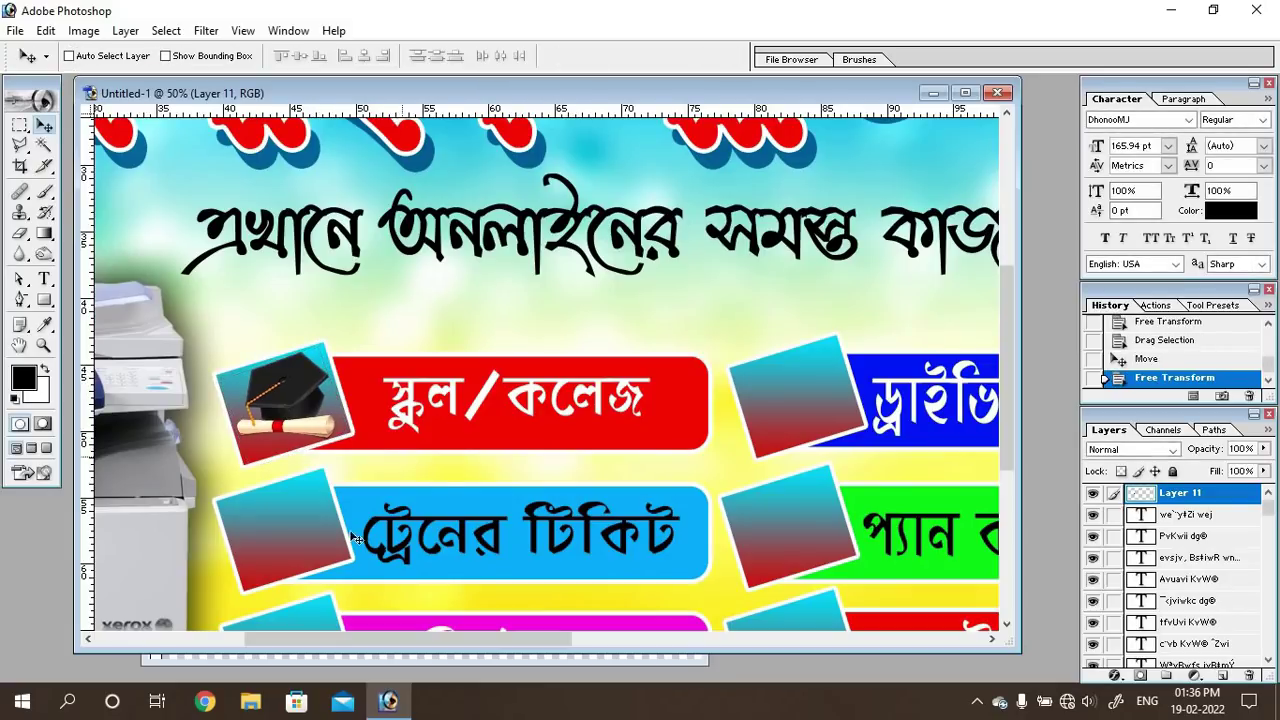
drag(1004, 315, 1003, 400)
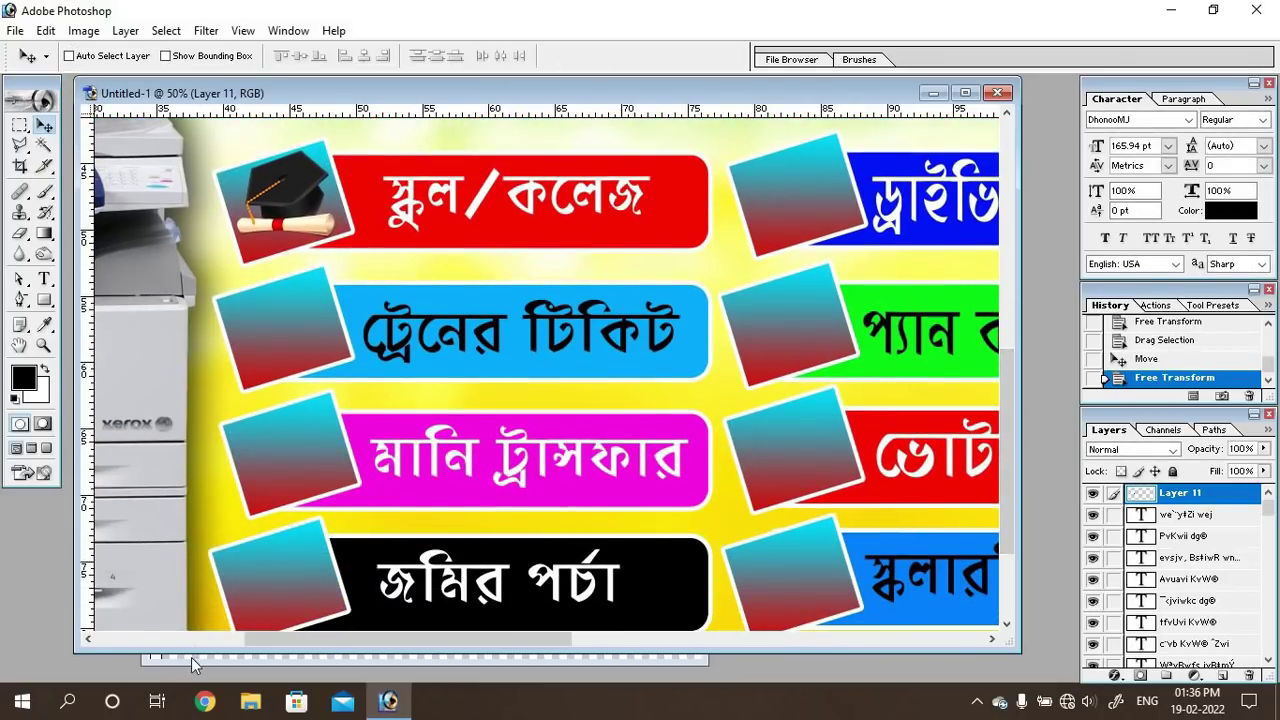
Select the IRCTC logo on the icon sheet and copy it into the banner near the left boxes
click(195, 665)
drag(370, 100, 362, 130)
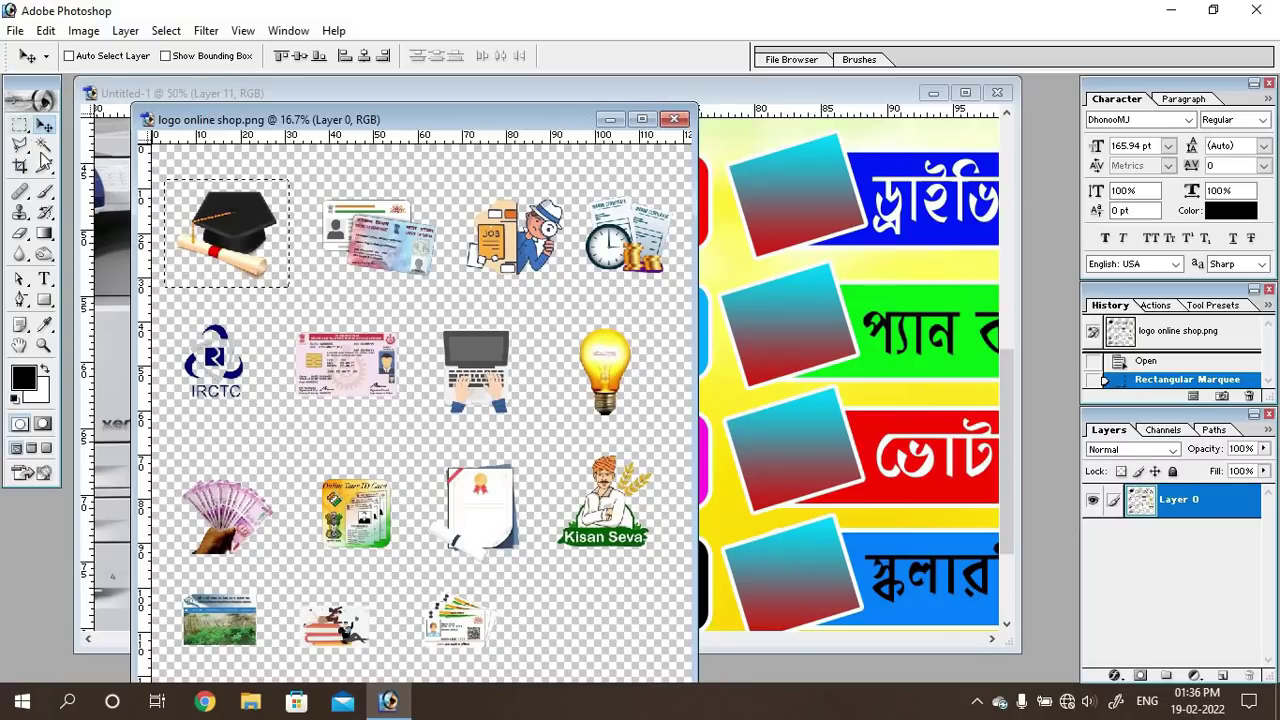
key(m)
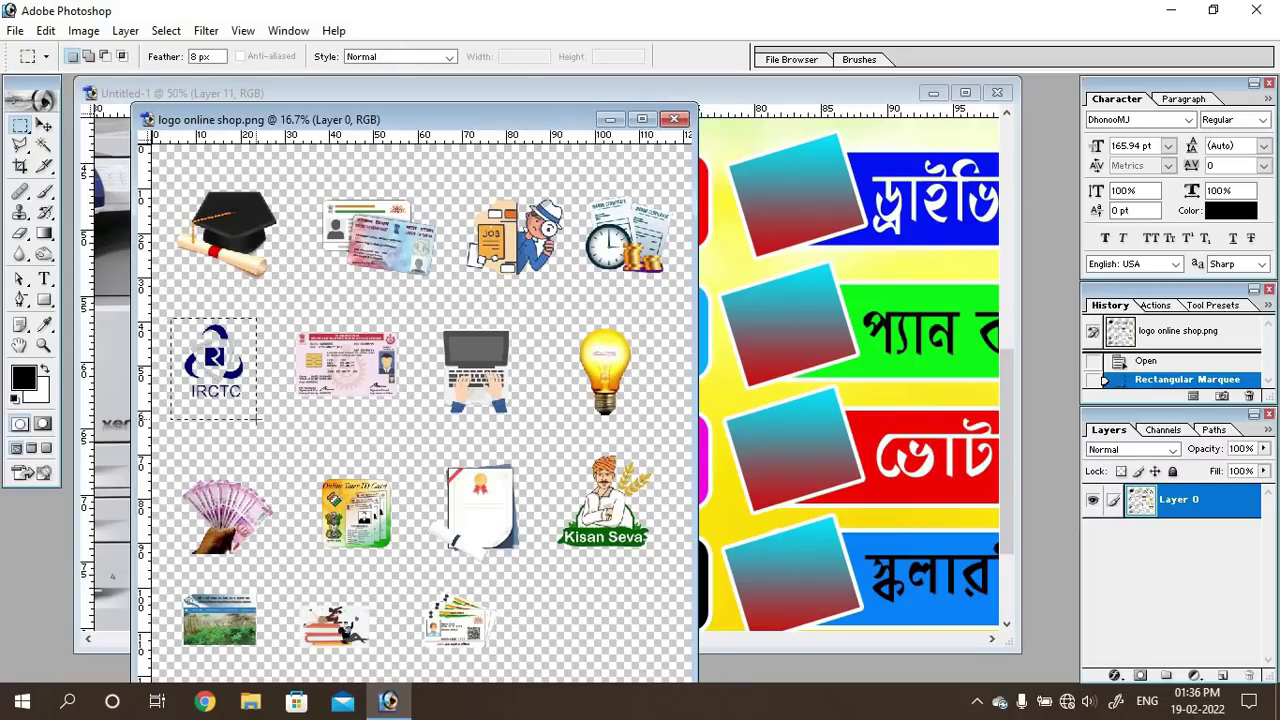
drag(257, 420, 256, 411)
key(v)
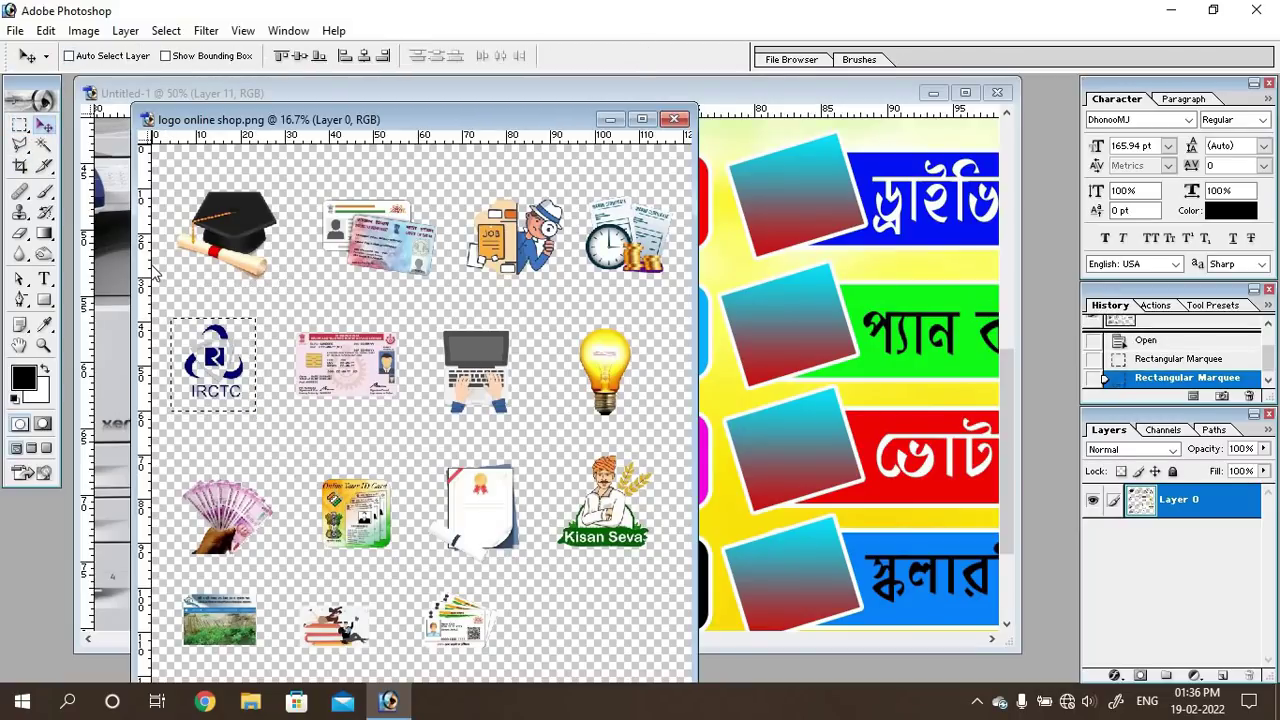
drag(213, 365, 765, 482)
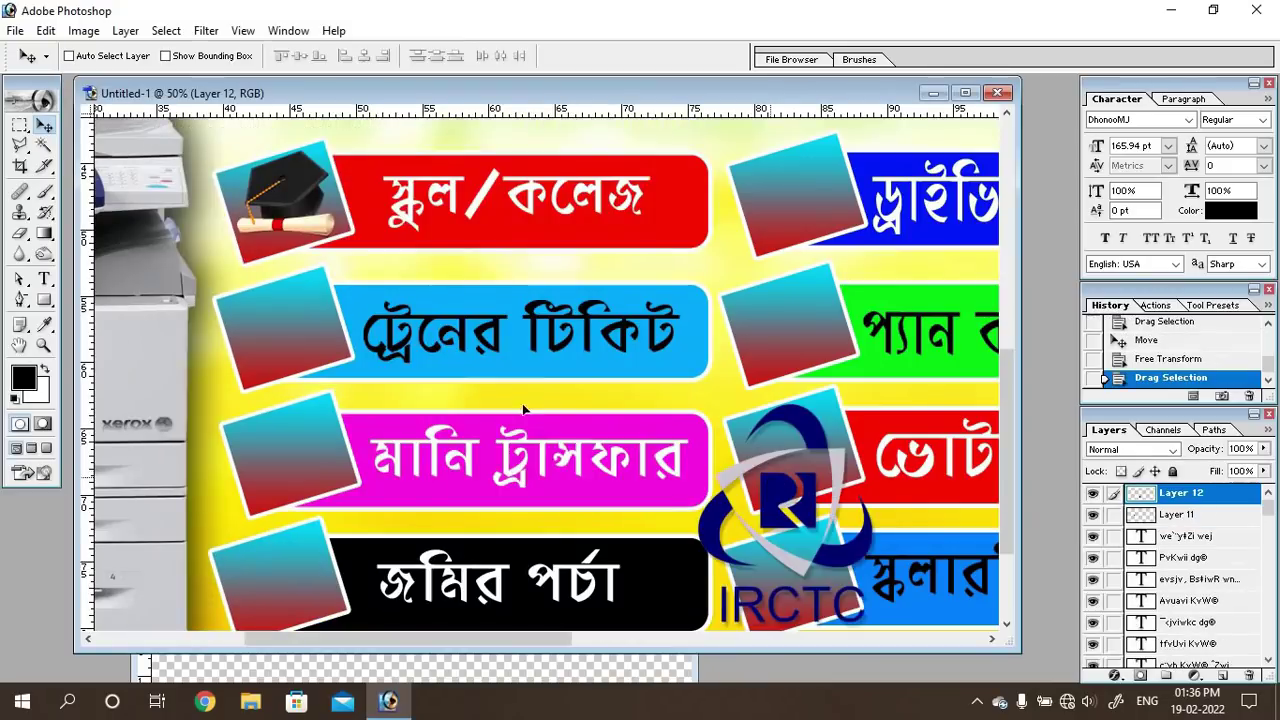
drag(523, 410, 303, 330)
Shrink the IRCTC logo below half size and fit it into the box beside ট্রেনের টিকিট
key(ctrl+t)
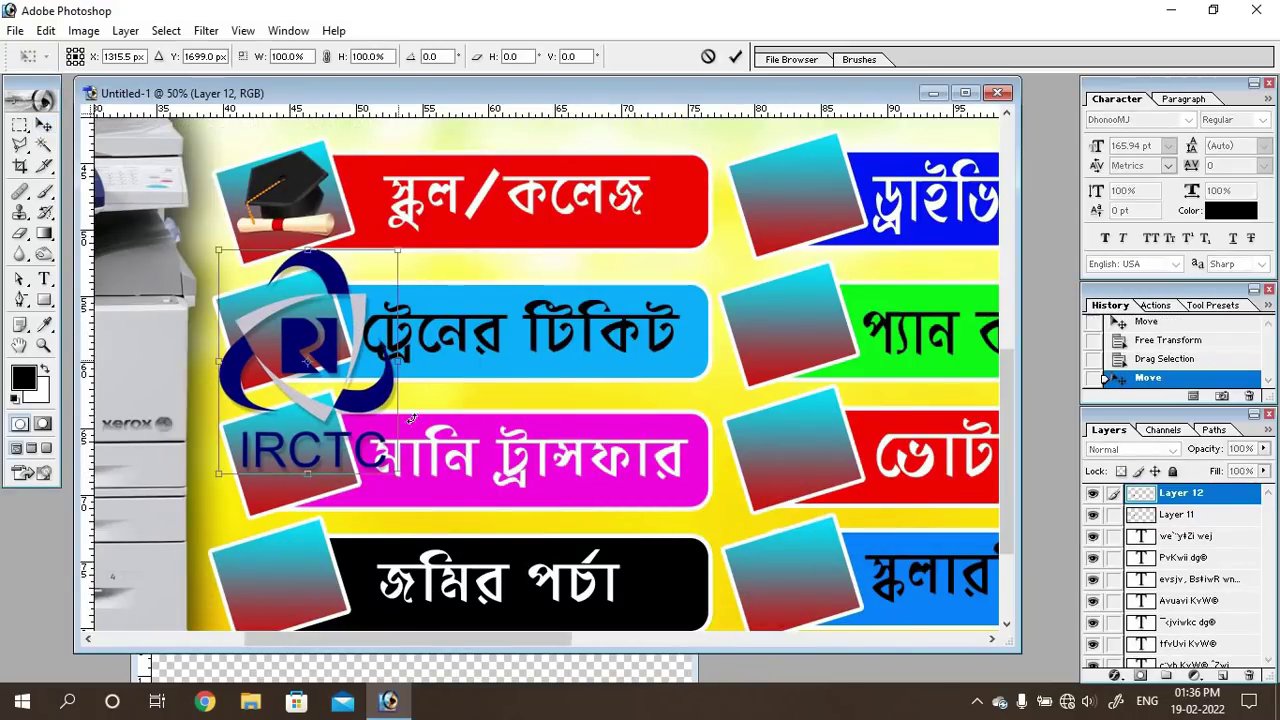
drag(393, 472, 306, 340)
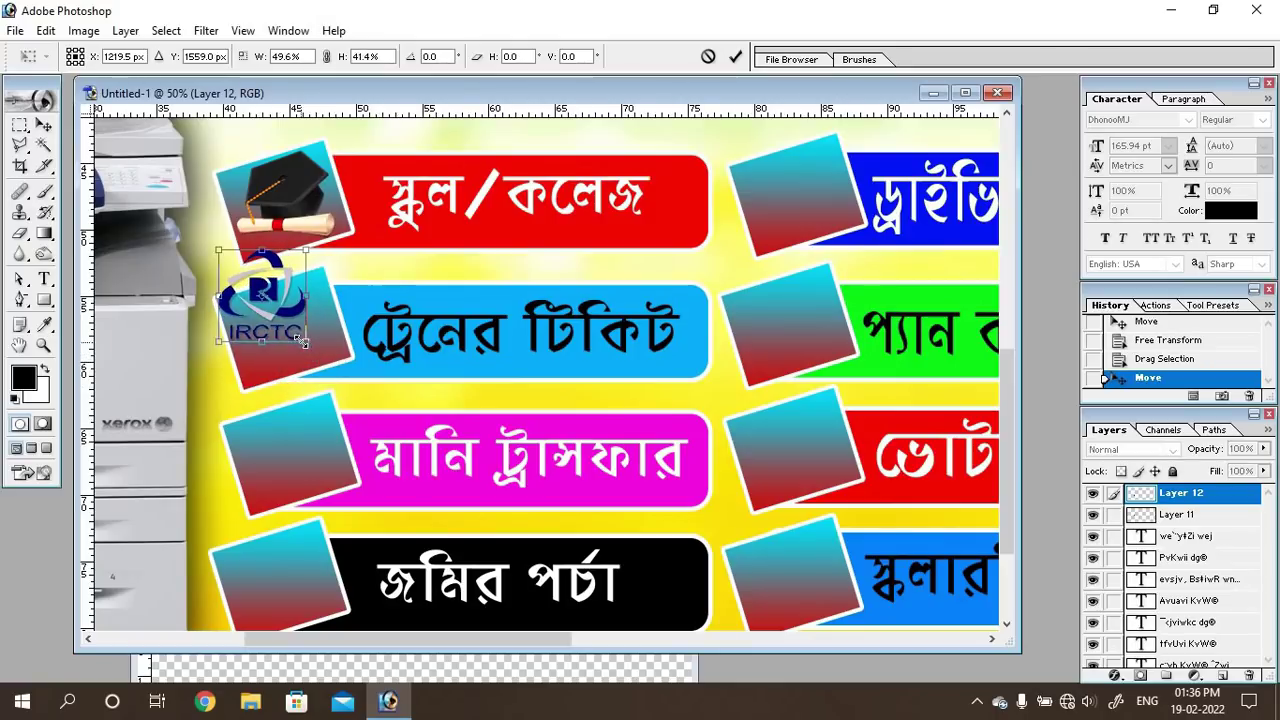
mouse_move(285, 318)
mouse_down()
mouse_move(327, 363)
mouse_move(356, 361)
mouse_up()
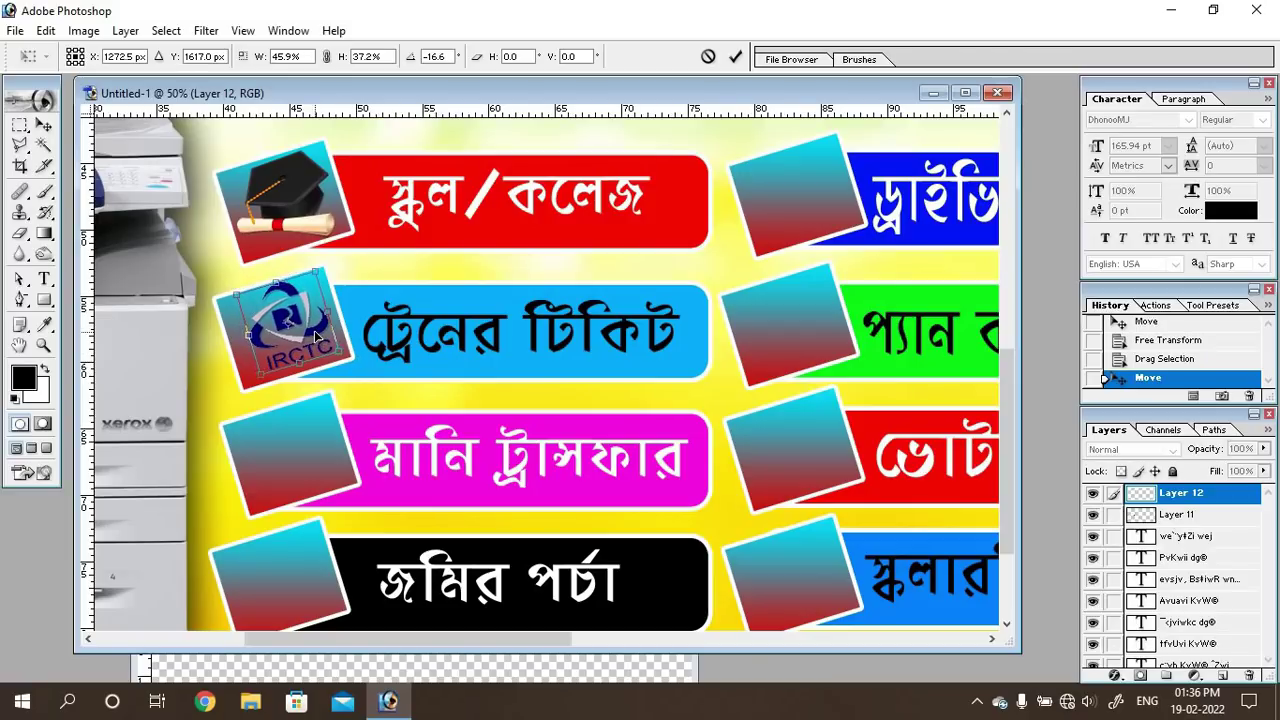
drag(318, 337, 311, 342)
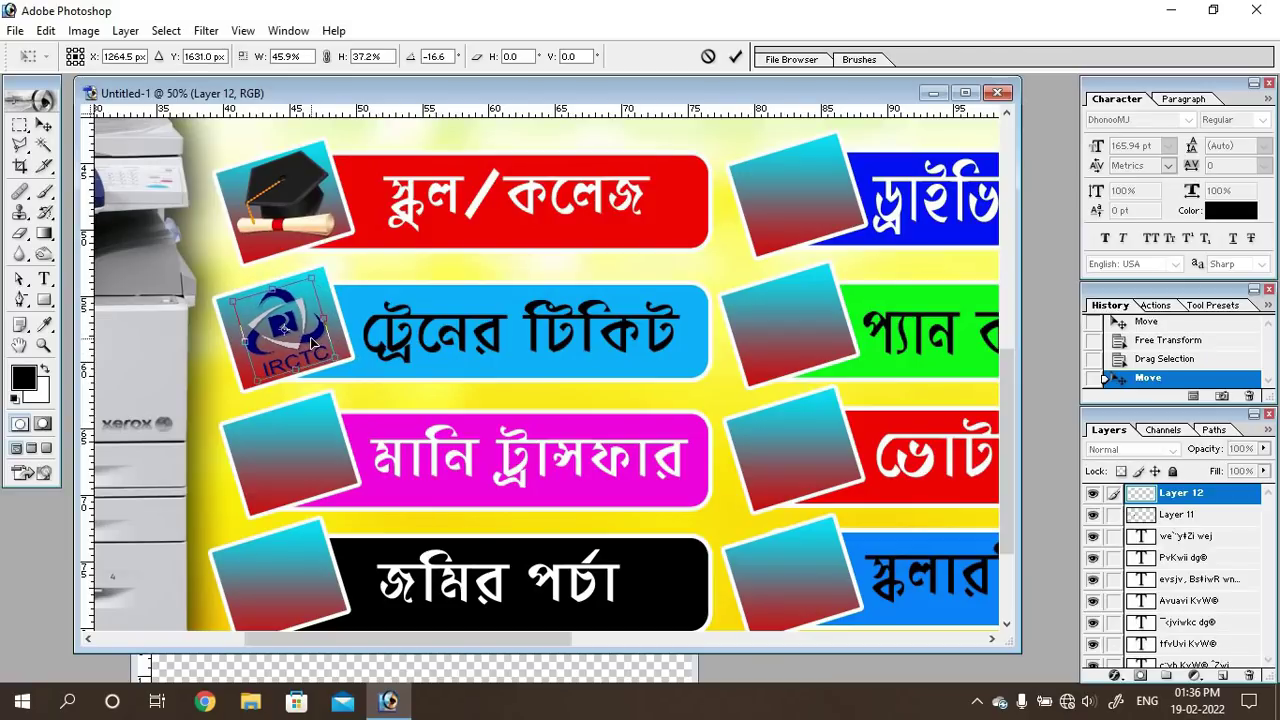
key(Return)
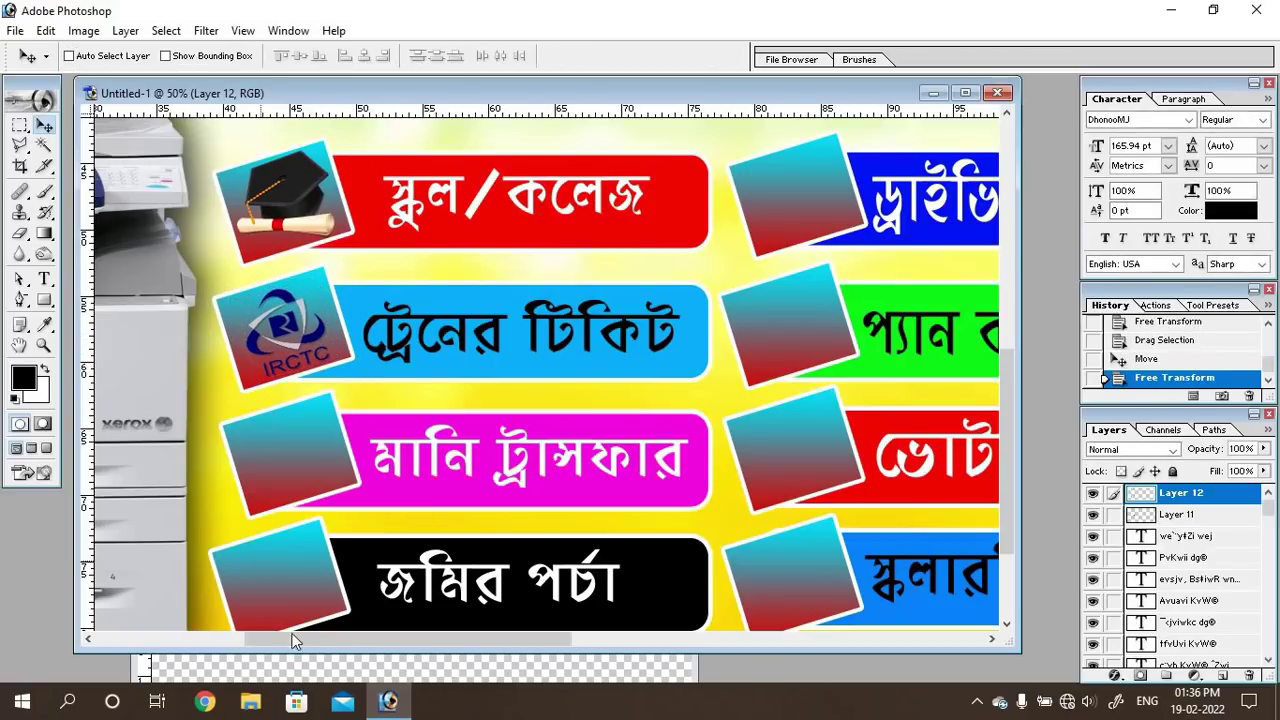
Marquee-select the banknote fan image on the icon sheet and move it into the banner
click(327, 670)
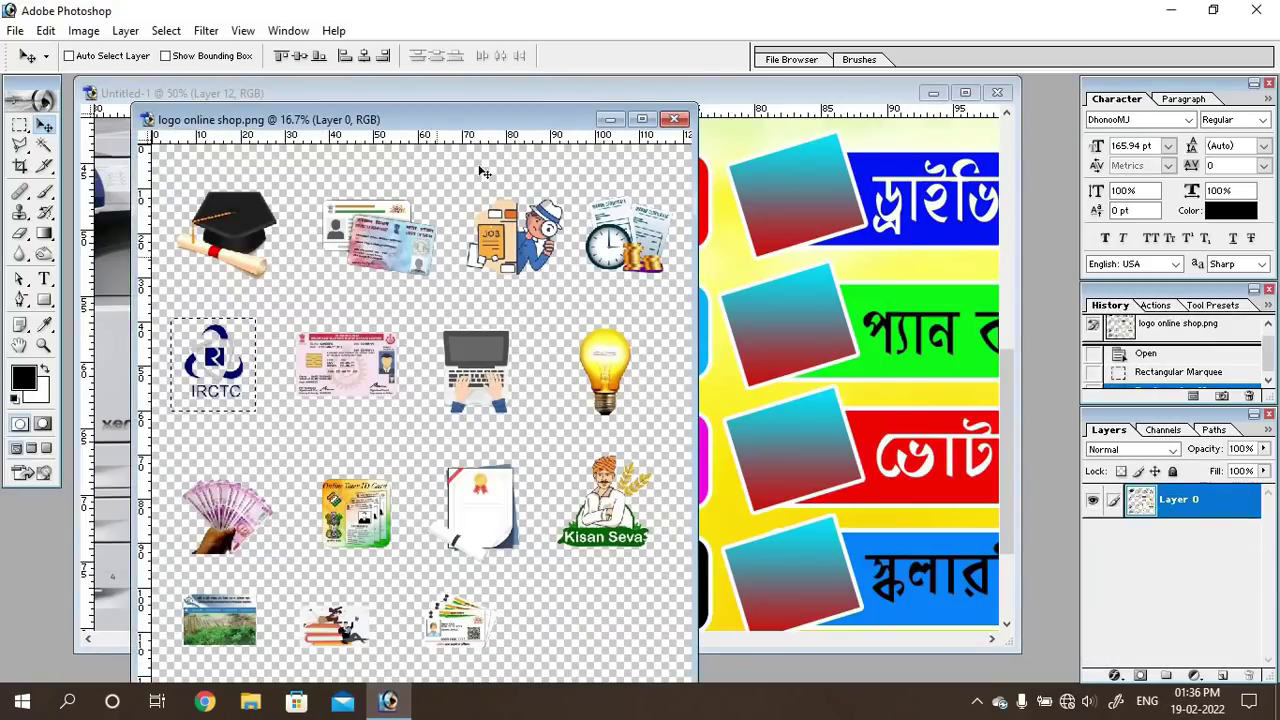
click(20, 125)
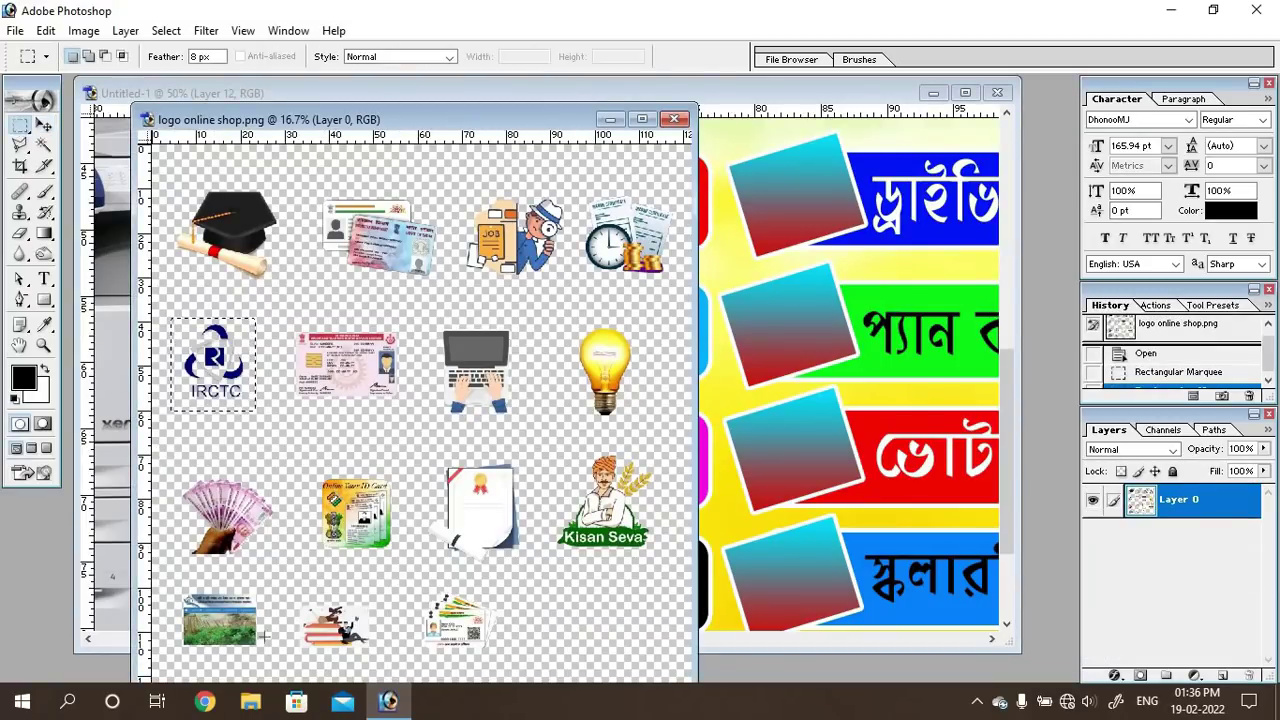
drag(170, 477, 271, 569)
click(44, 125)
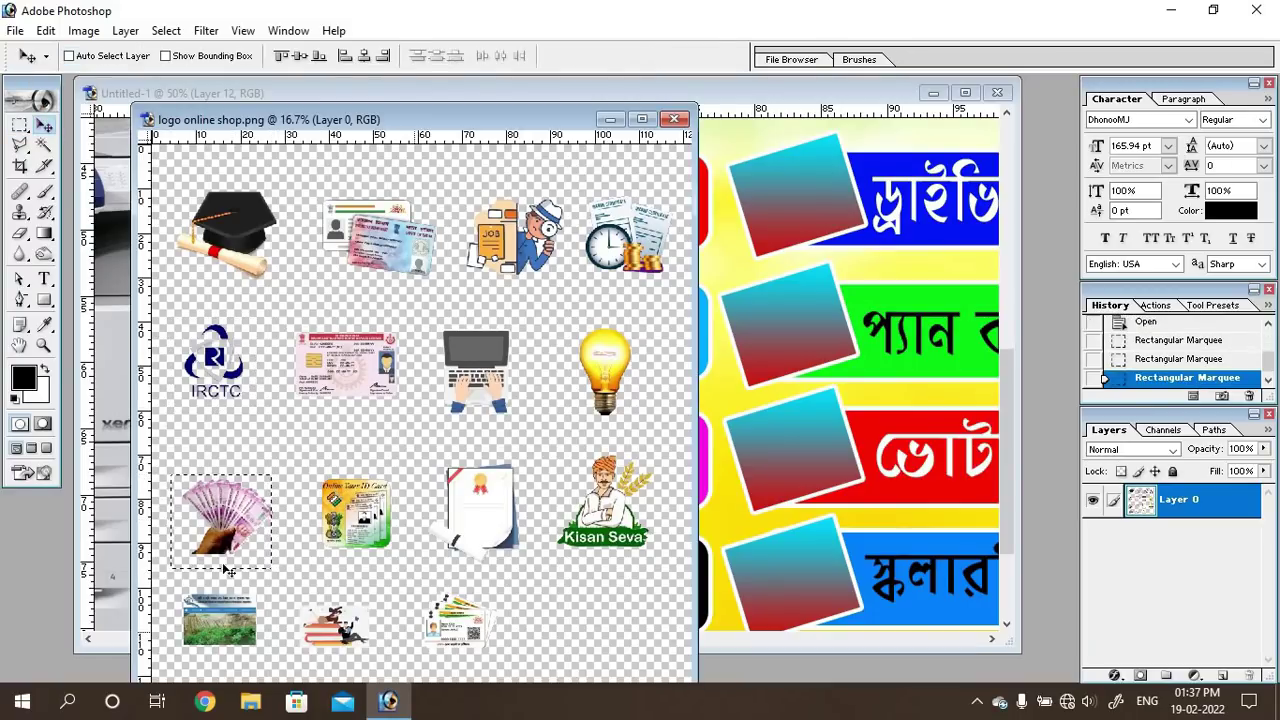
mouse_move(220, 520)
mouse_down()
mouse_move(789, 508)
mouse_move(403, 462)
mouse_up()
Shrink the money image to about half and tilt it into the মানি ট্রান্সফার box
key(ctrl+t)
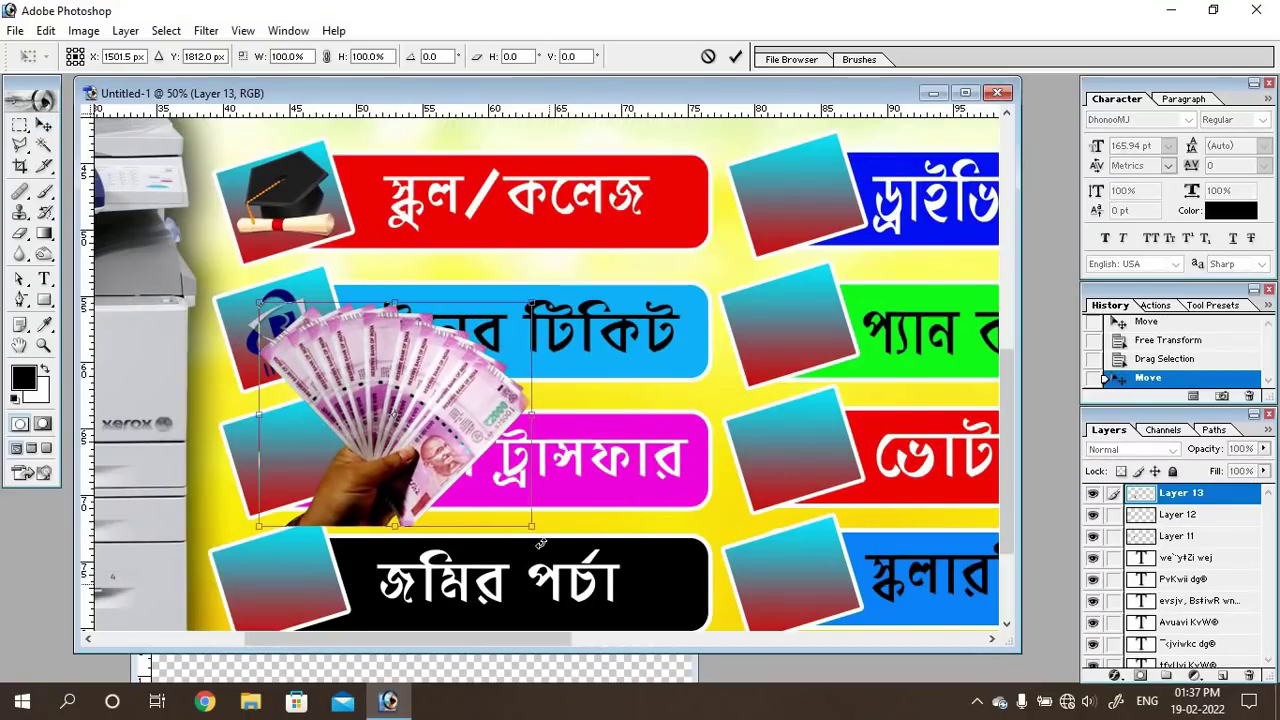
drag(524, 524, 369, 389)
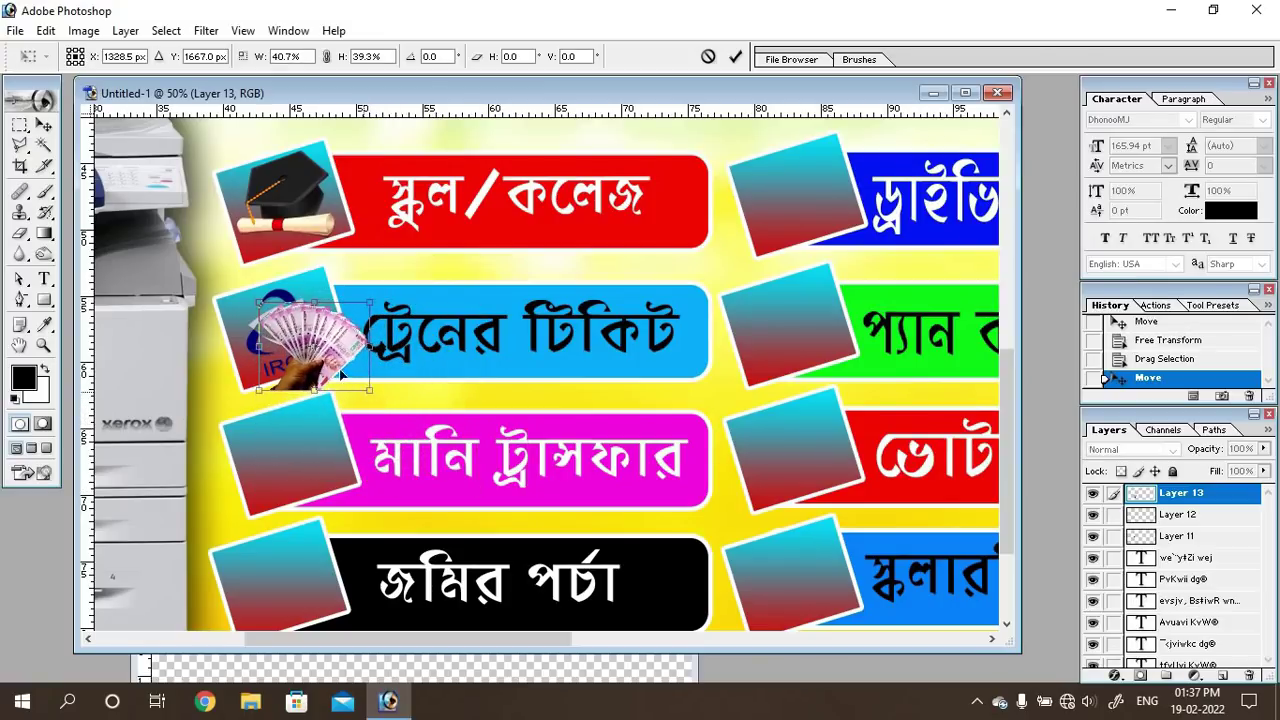
drag(333, 350, 325, 457)
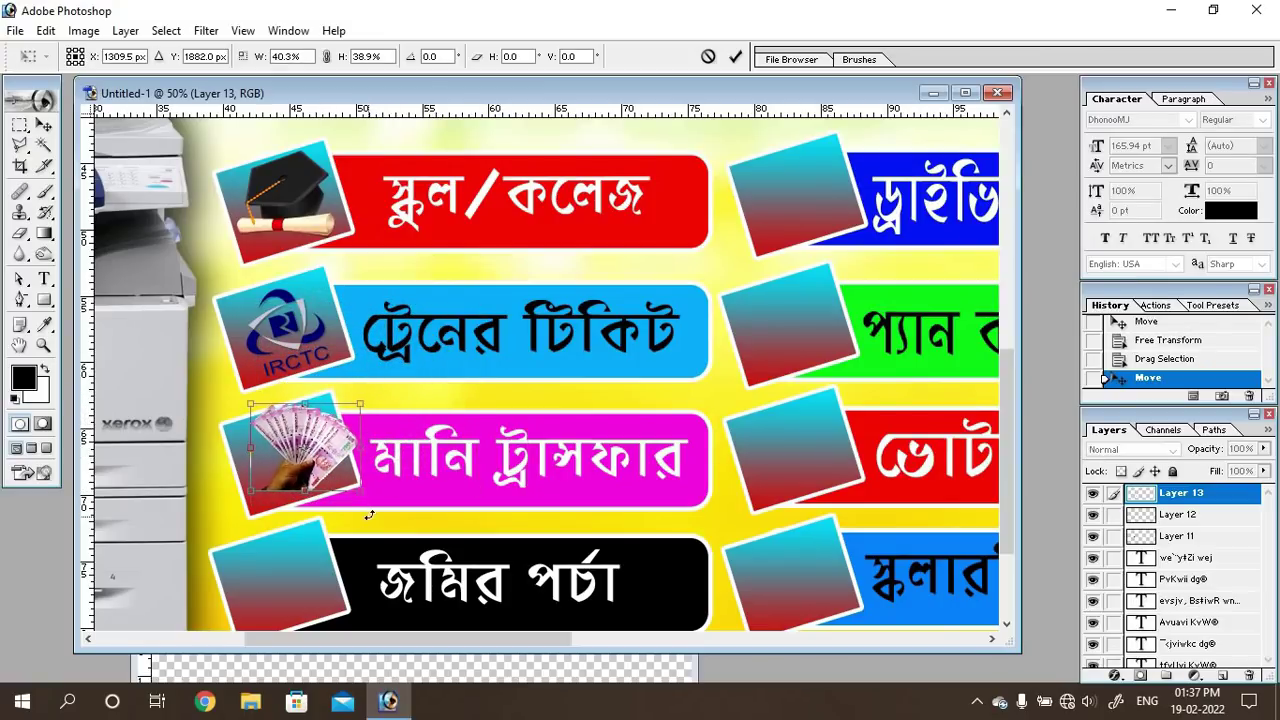
mouse_move(369, 515)
mouse_down()
mouse_move(366, 482)
mouse_move(316, 456)
mouse_up()
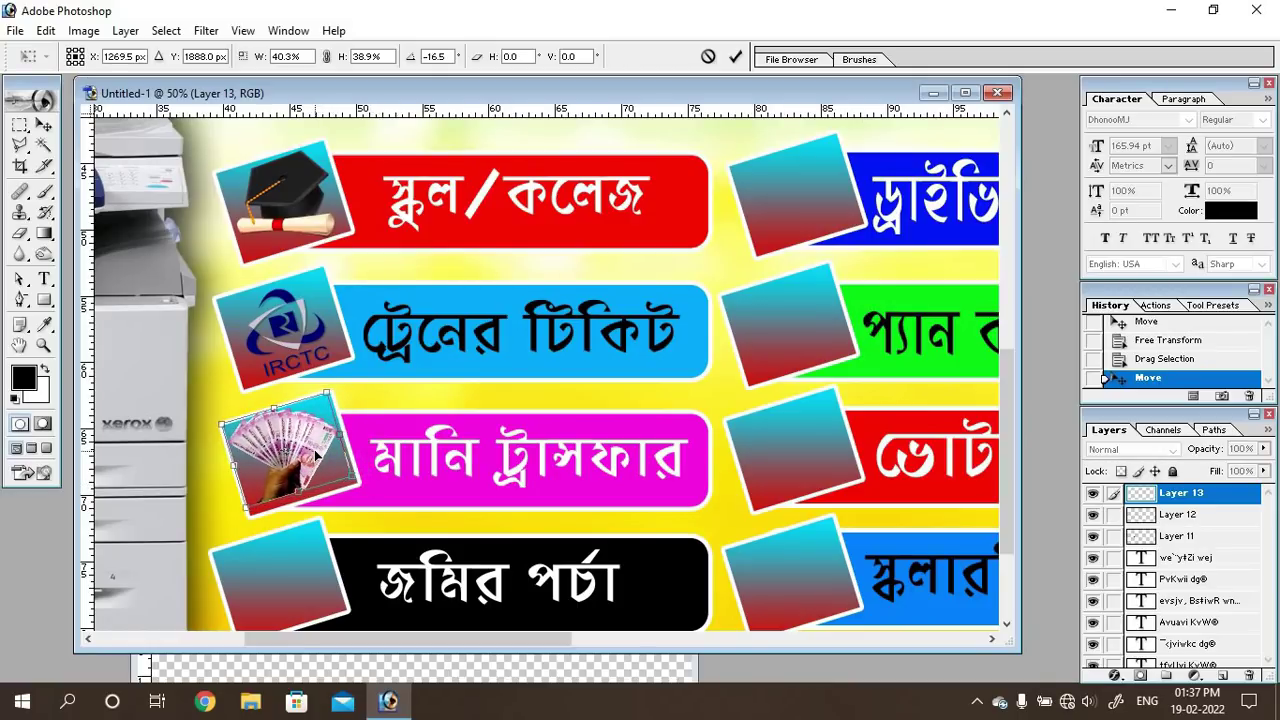
key(Return)
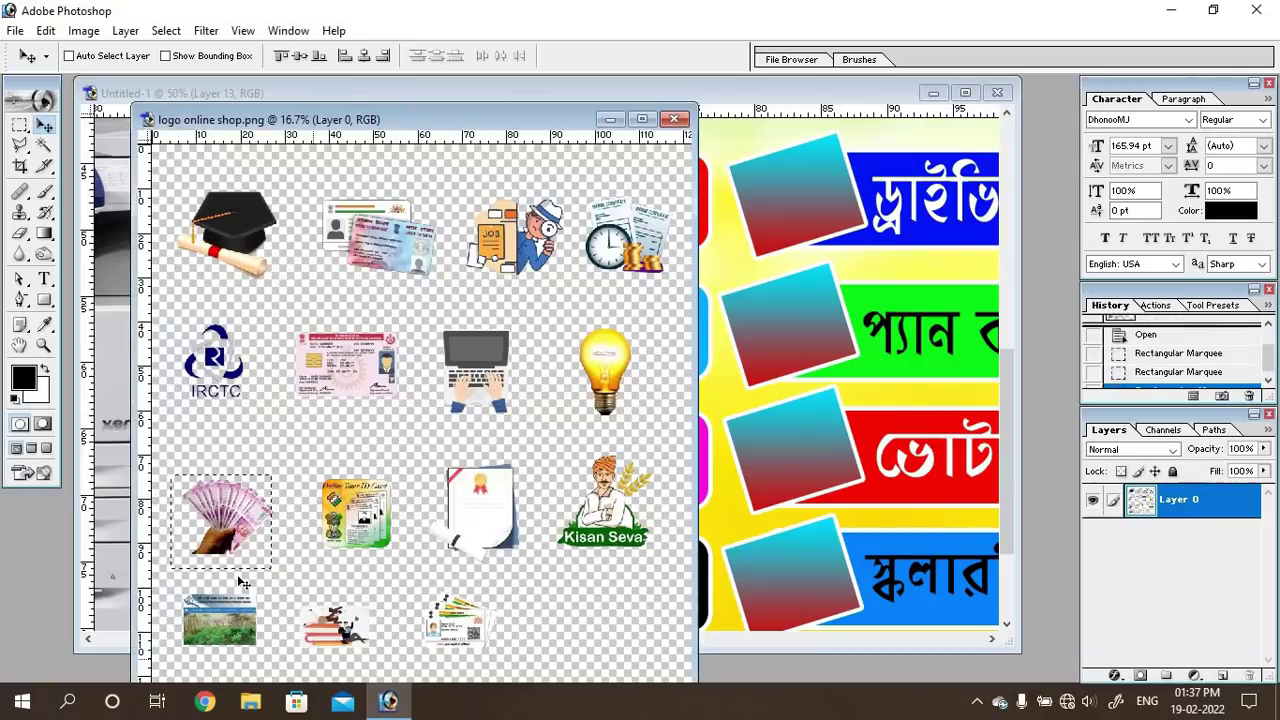
Copy the land-record photo from the icon sheet into the banner near its box
click(306, 675)
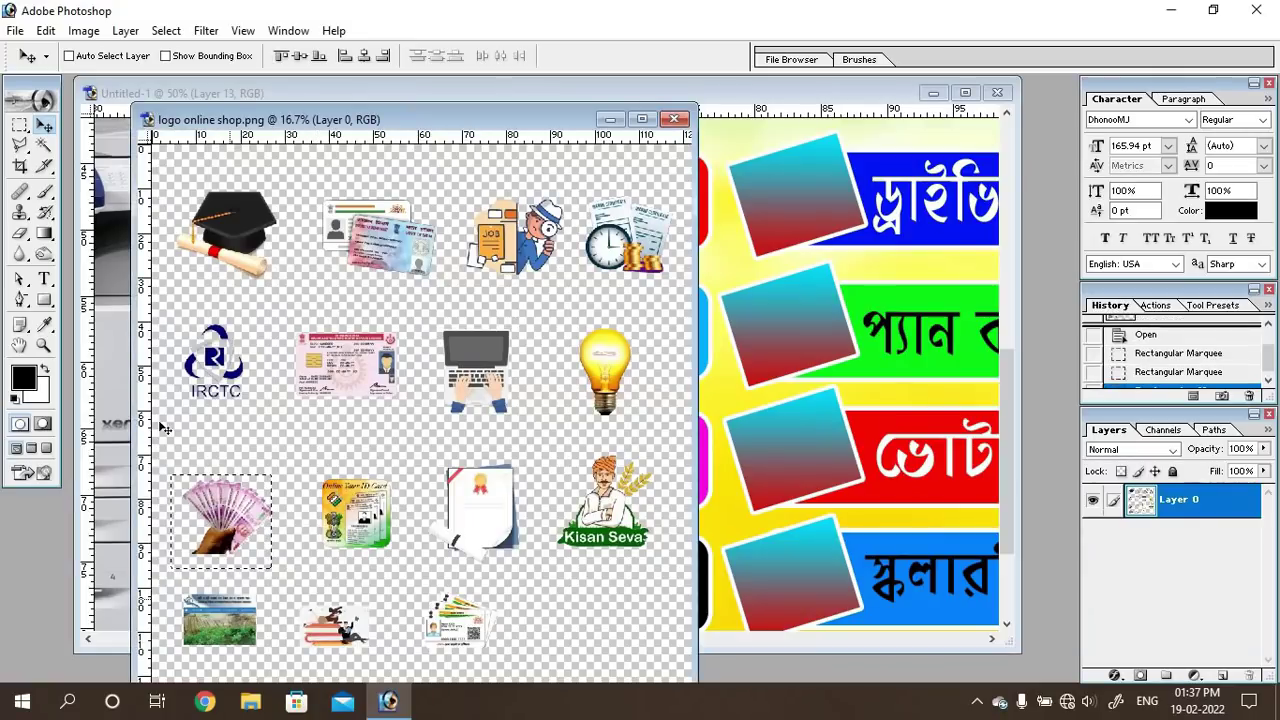
click(44, 280)
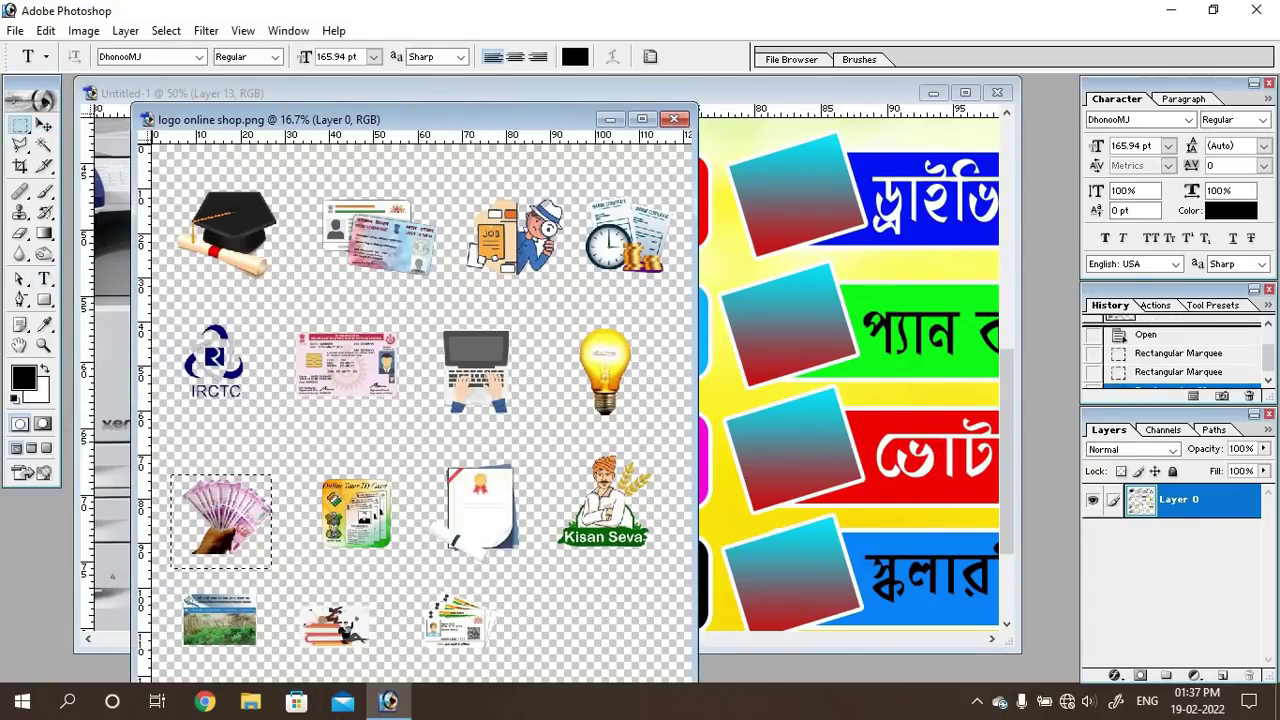
click(20, 125)
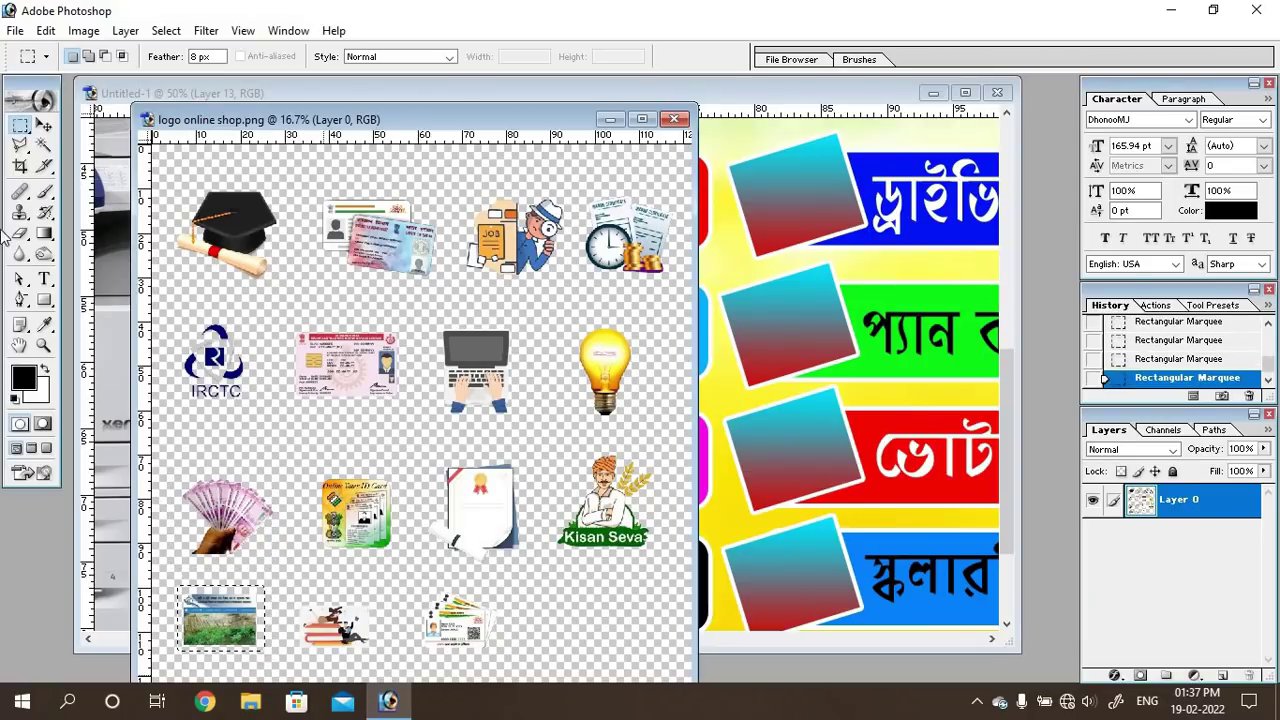
key(v)
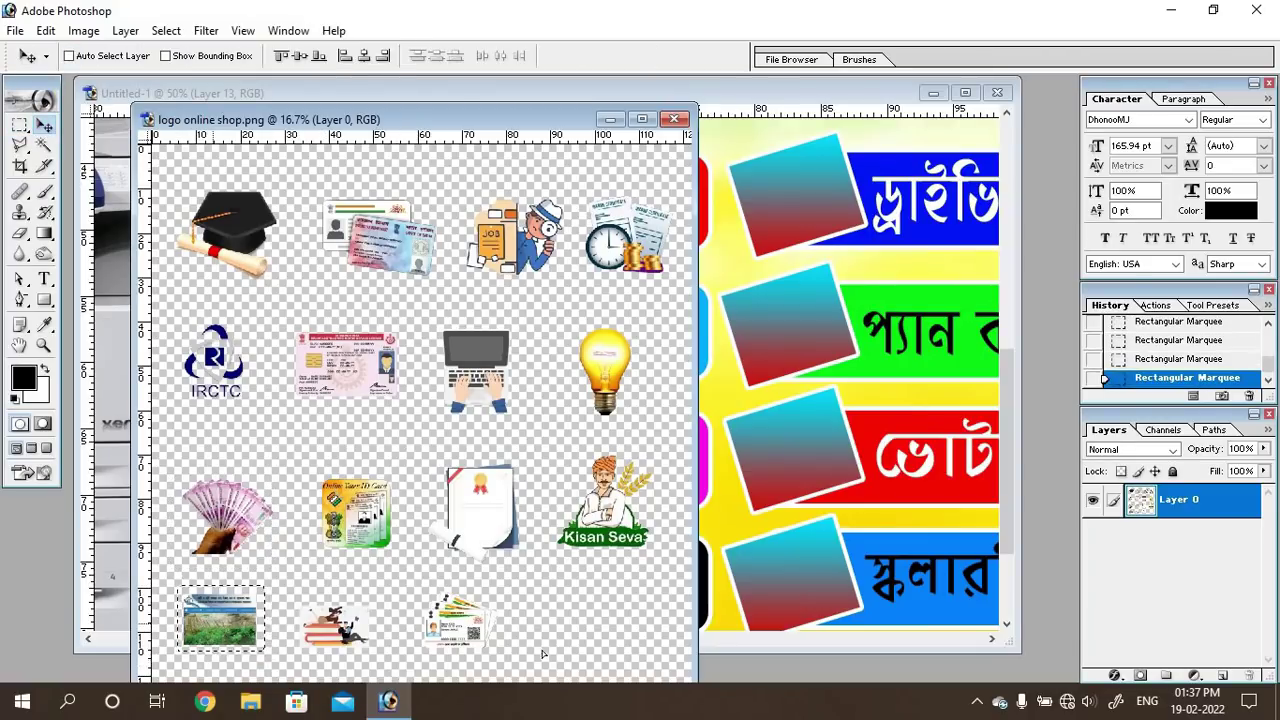
drag(281, 629, 765, 565)
mouse_move(635, 528)
mouse_down()
mouse_move(467, 517)
mouse_move(491, 532)
mouse_up()
Scale and tilt the land-record photo into the box beside জমির পর্চা, then return to the icon sheet
key(ctrl+t)
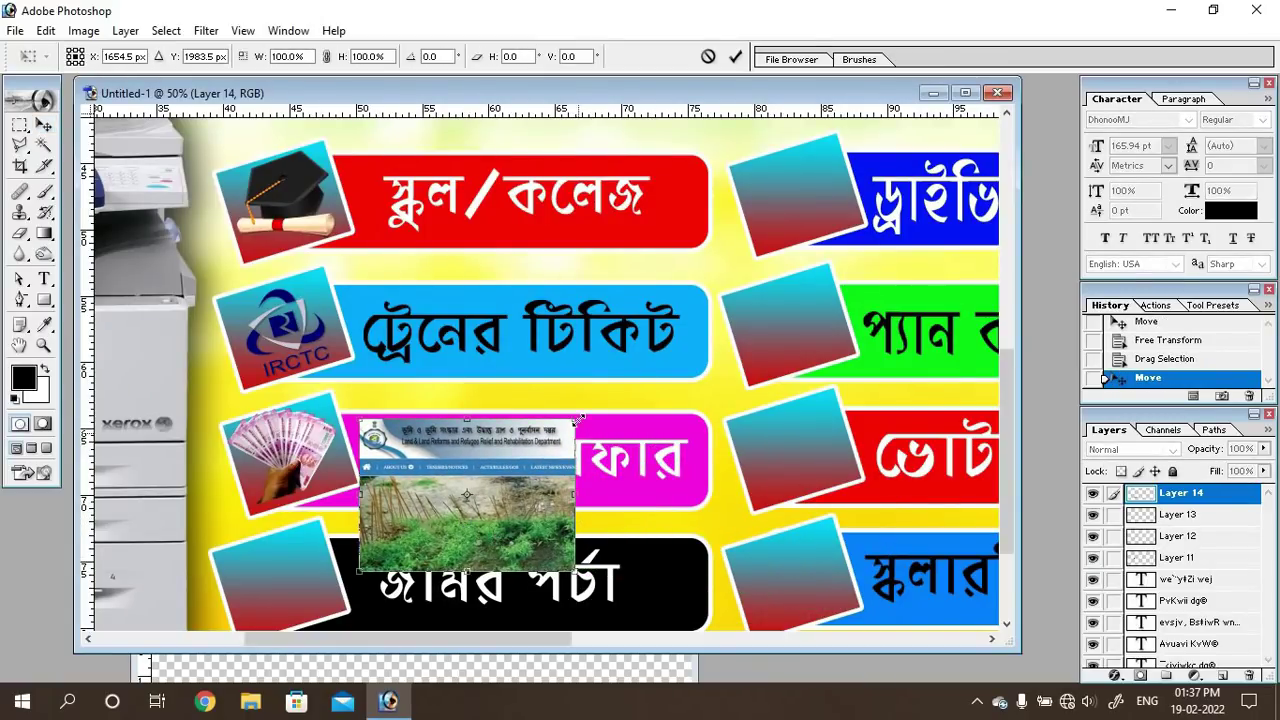
drag(578, 418, 455, 500)
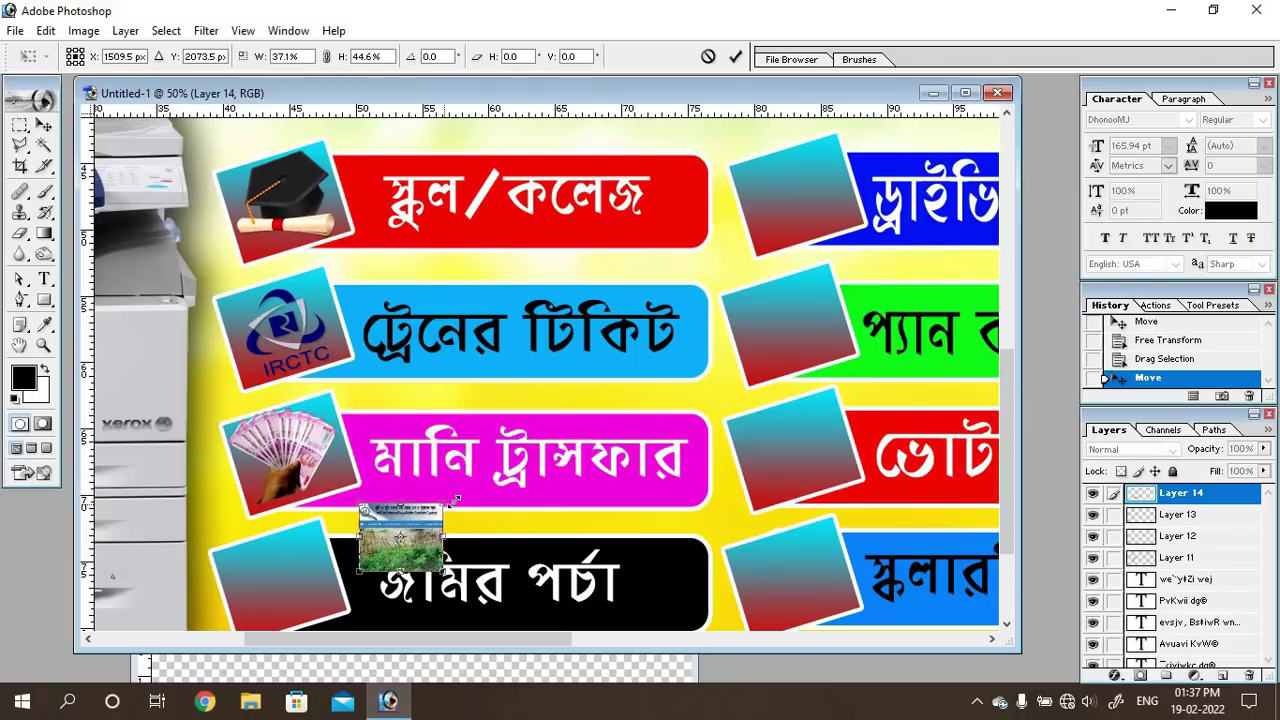
drag(455, 499, 462, 493)
drag(475, 603, 501, 580)
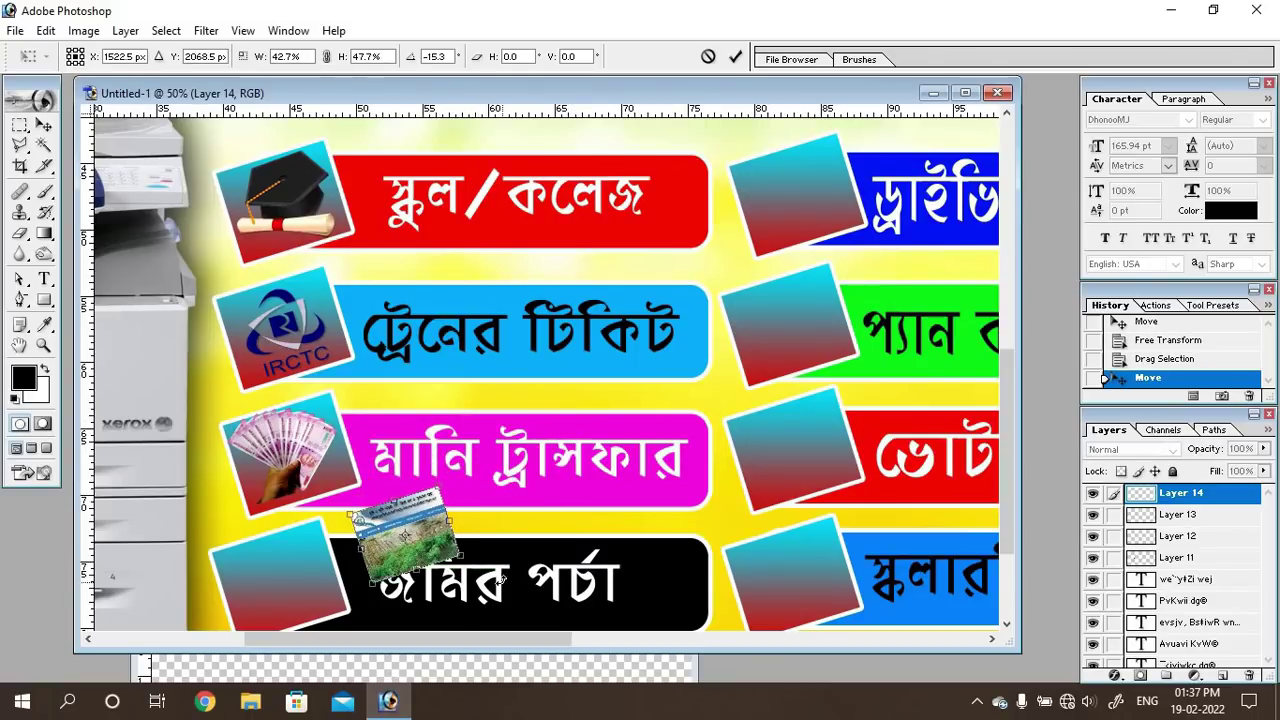
mouse_move(428, 543)
mouse_down()
mouse_move(295, 590)
mouse_move(340, 603)
mouse_up()
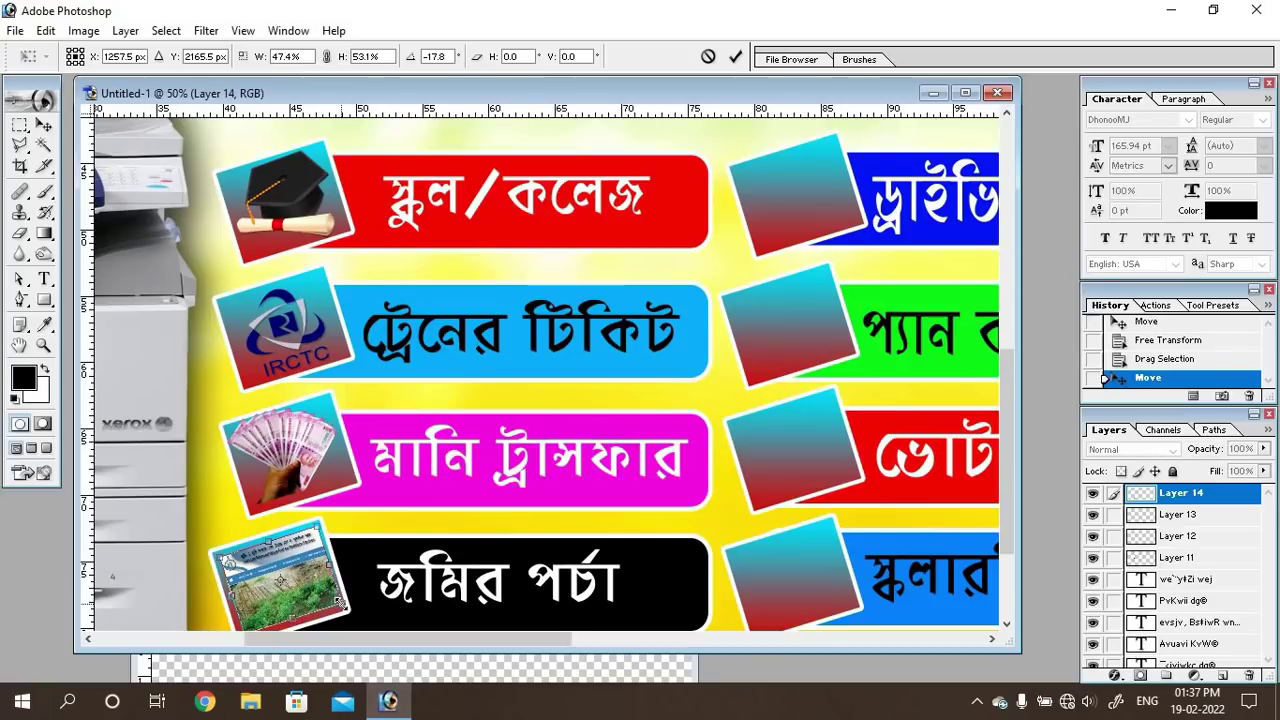
key(Return)
key(Left)
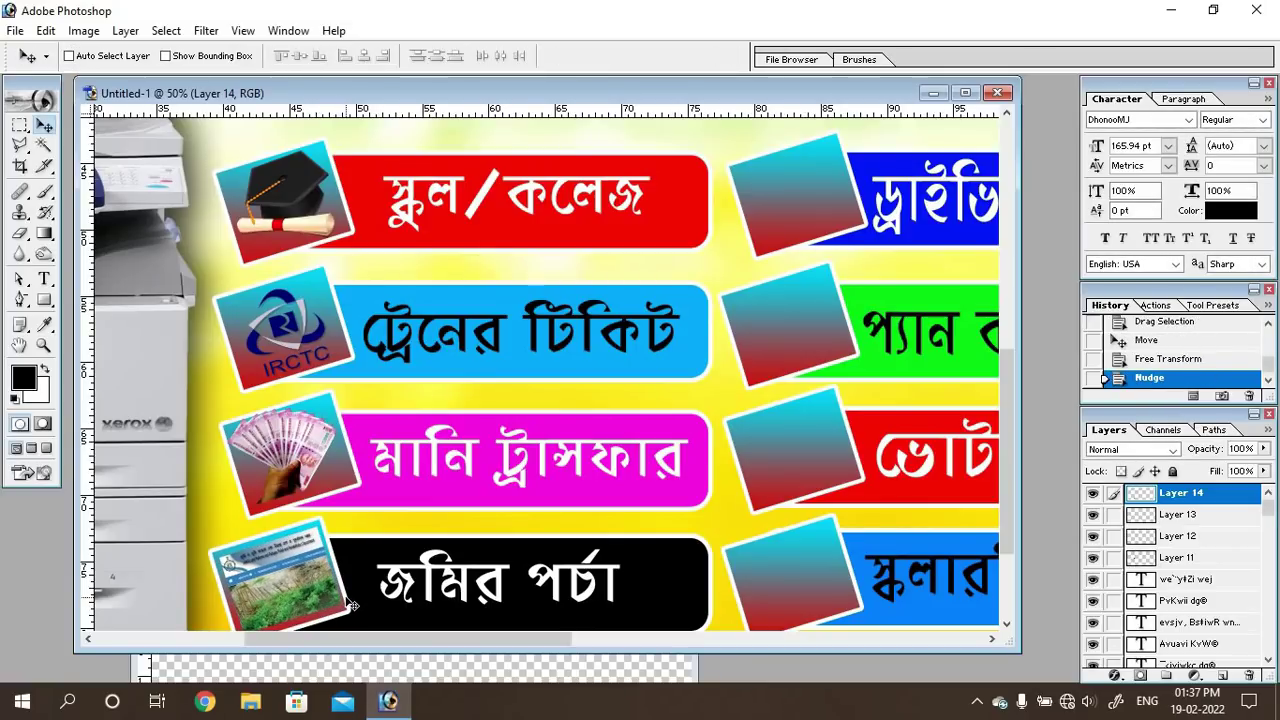
drag(562, 638, 657, 655)
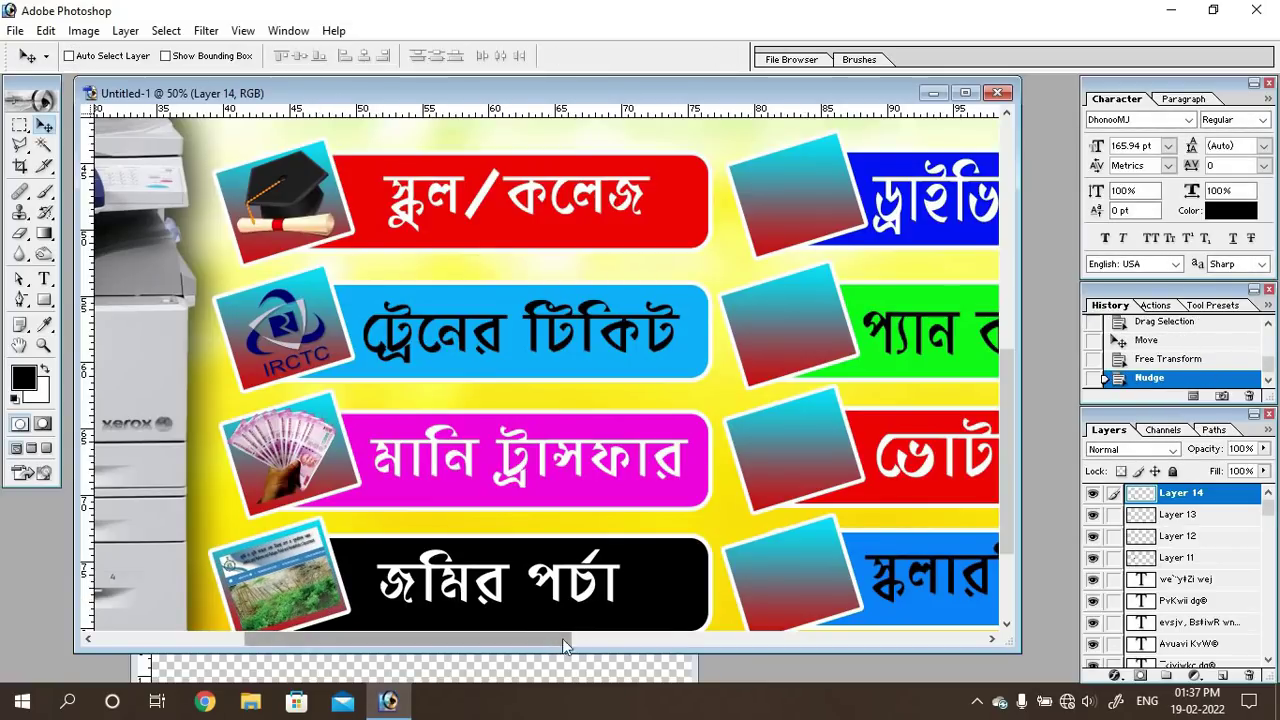
click(380, 672)
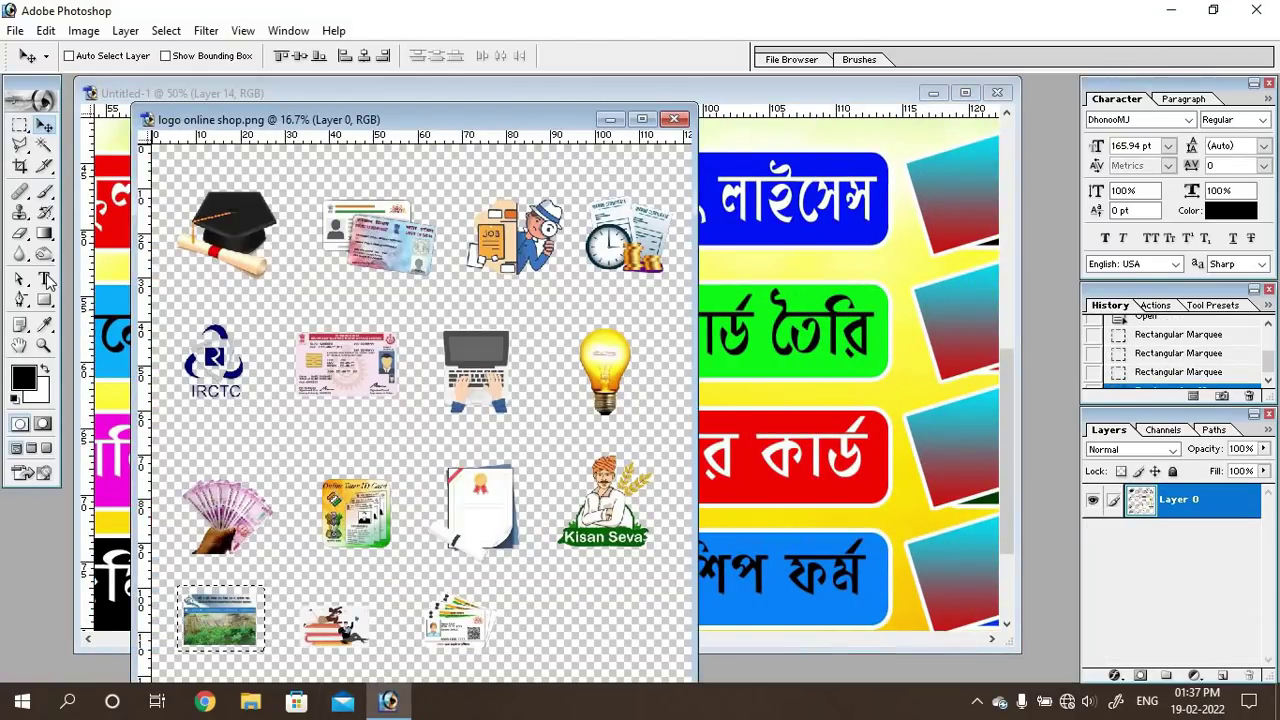
Select the driving licence card icon and copy it into the banner
click(19, 125)
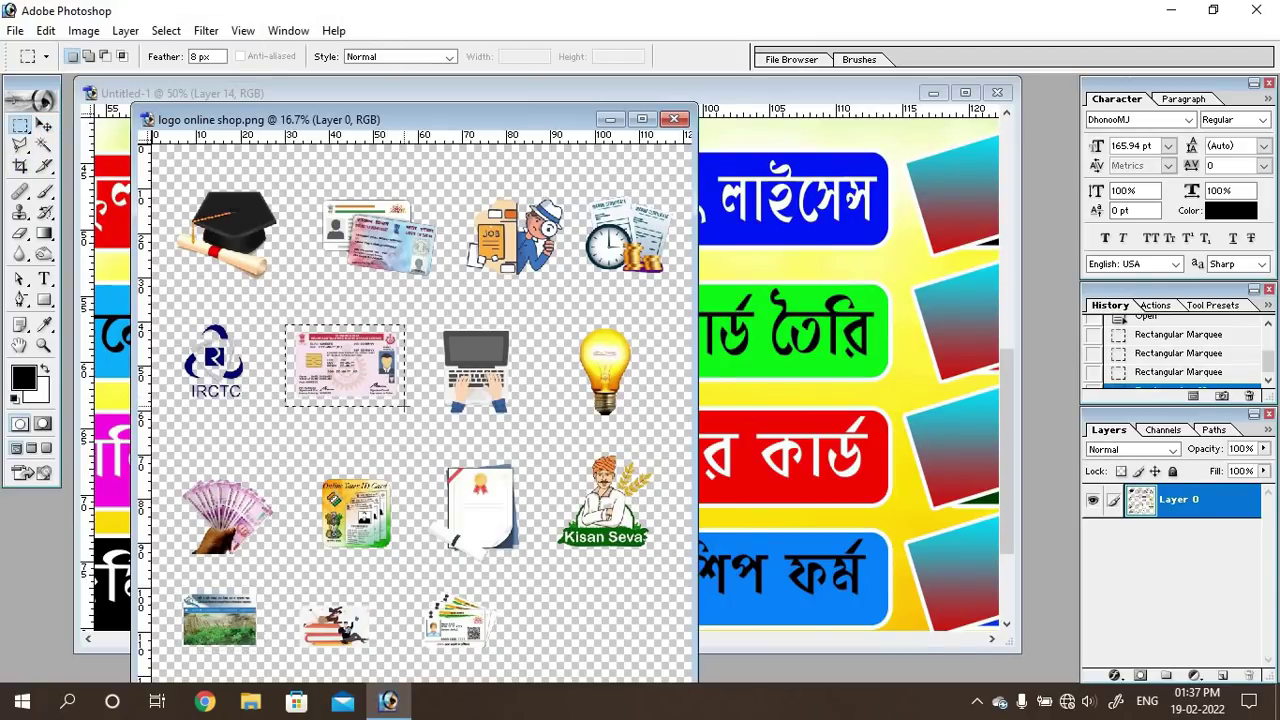
drag(404, 406, 404, 406)
click(43, 125)
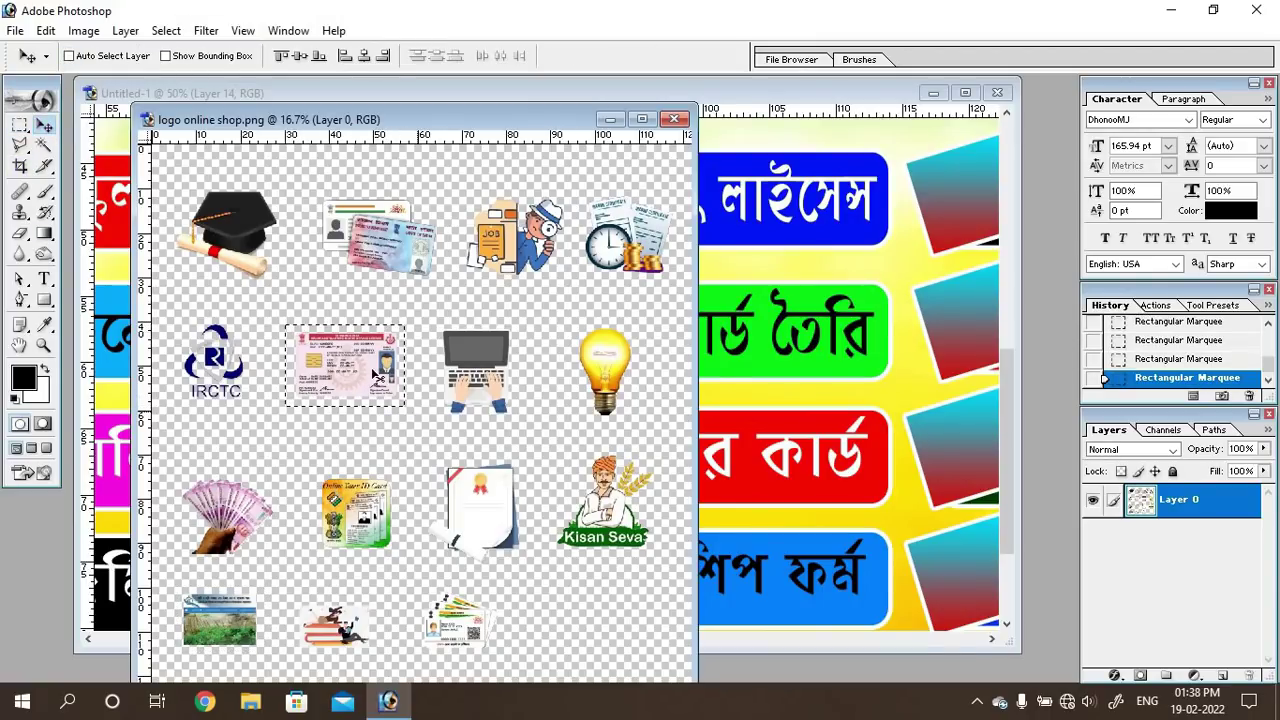
drag(465, 475, 580, 303)
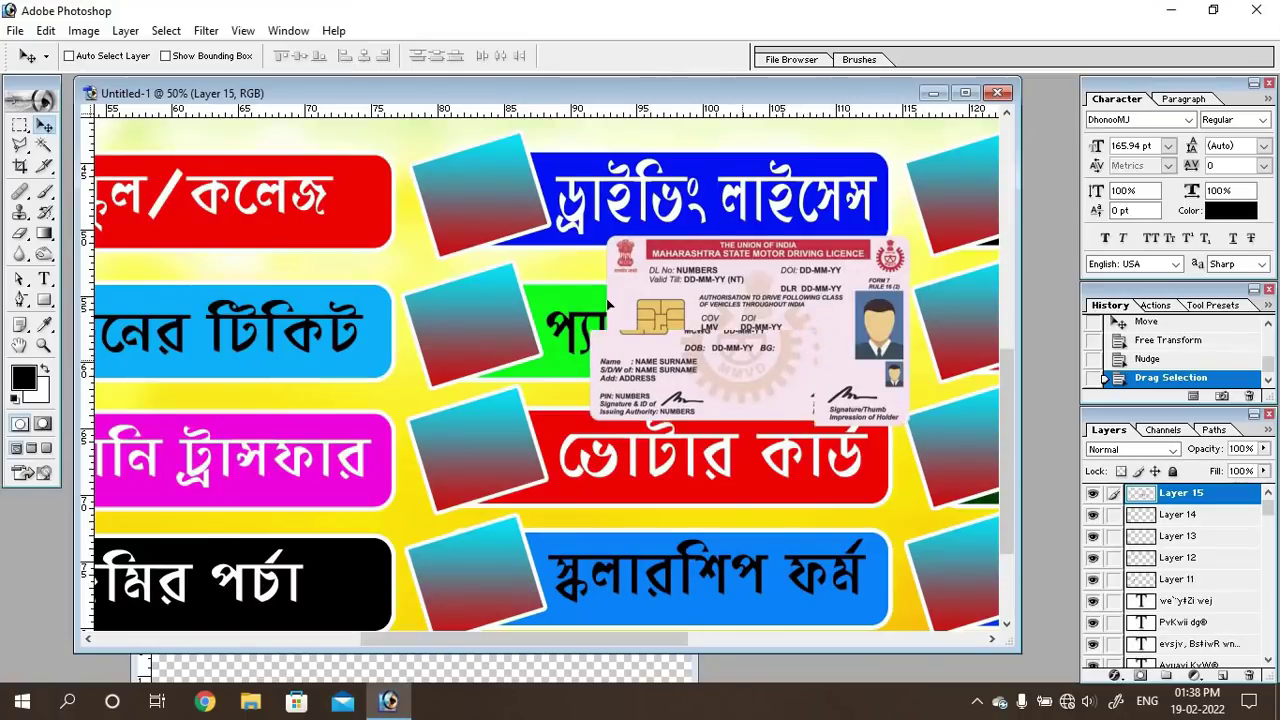
Shrink the licence card into the box beside ড্রাইভিং লাইসেন্স, then return to the icon sheet
key(ctrl+t)
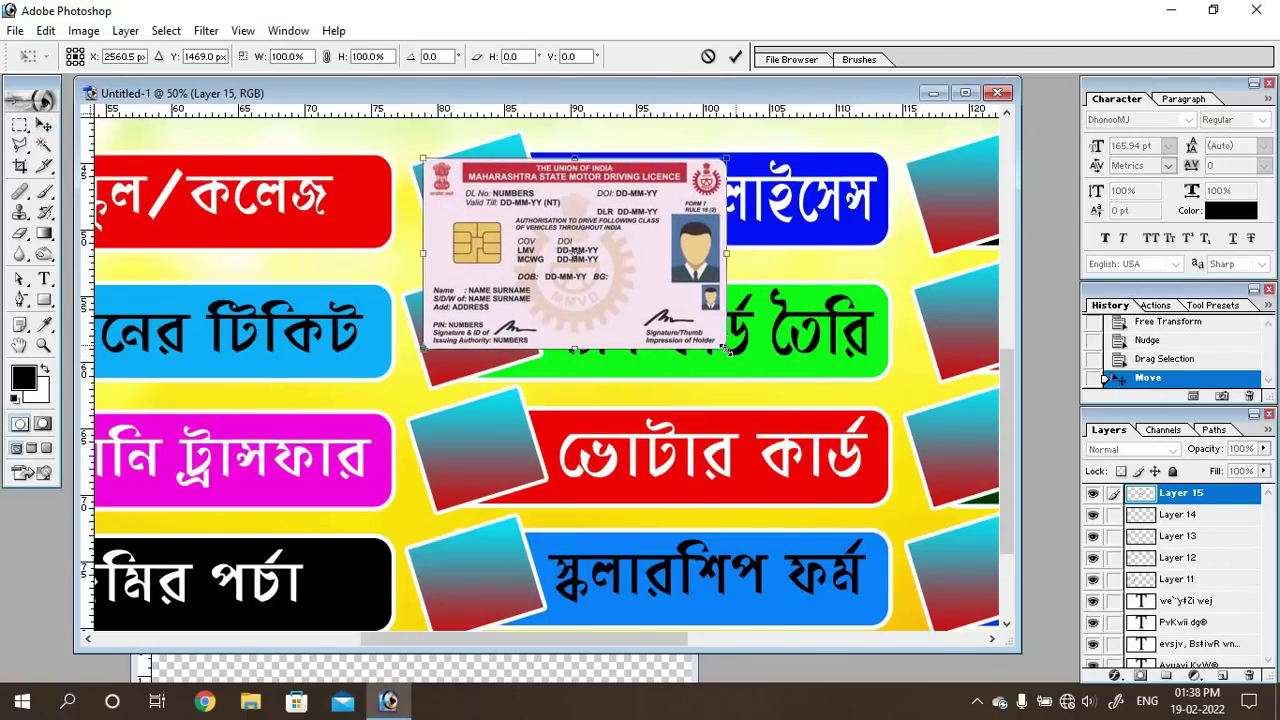
mouse_move(727, 350)
mouse_down()
mouse_move(535, 245)
mouse_move(562, 237)
mouse_up()
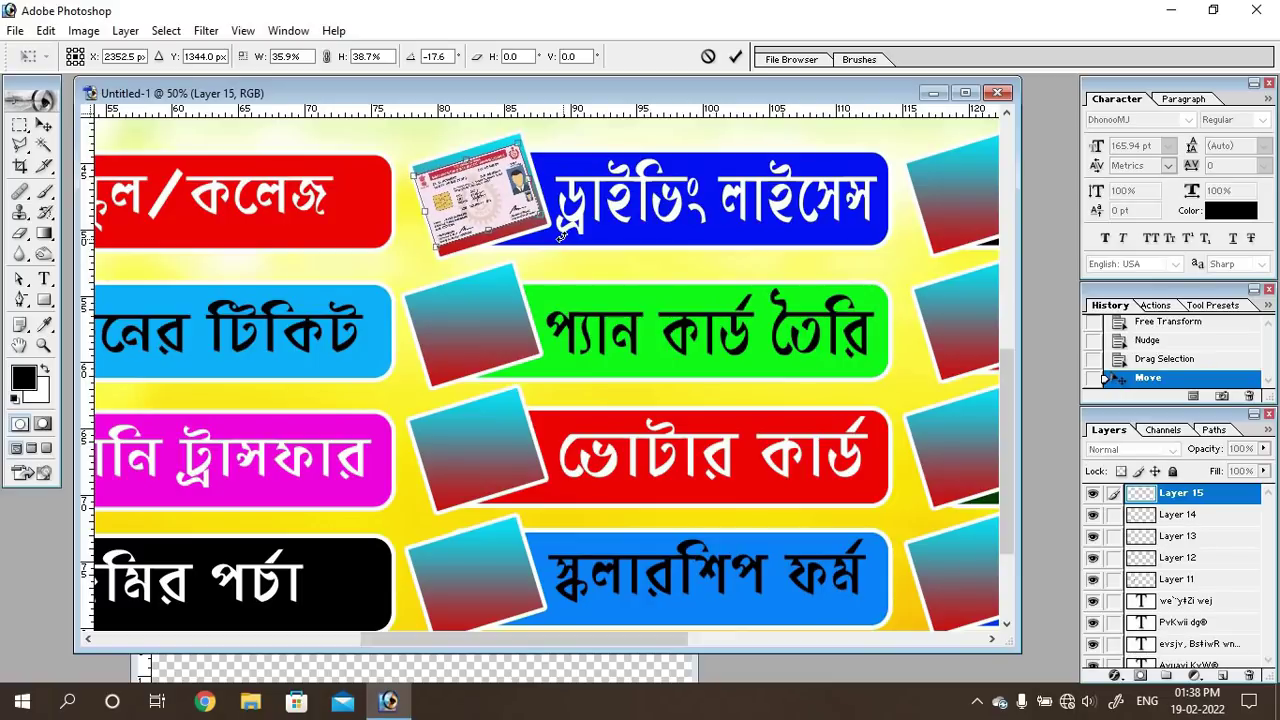
drag(502, 195, 505, 195)
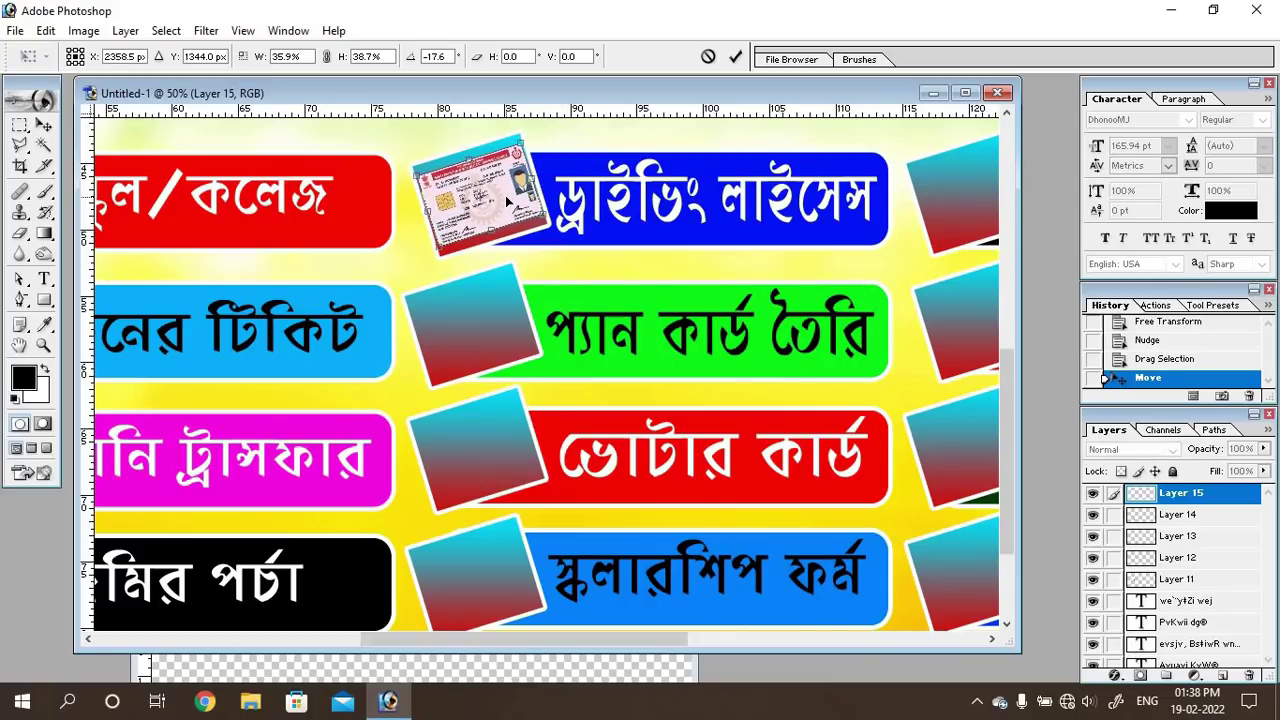
key(Return)
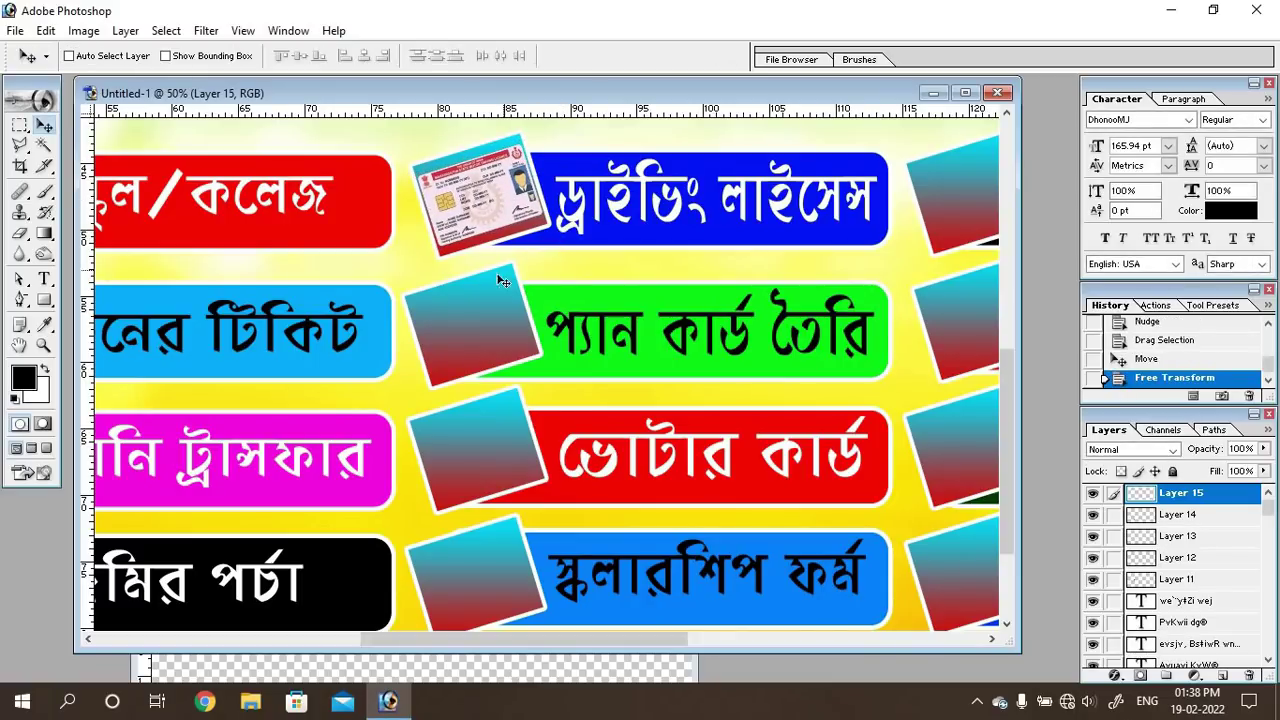
click(377, 672)
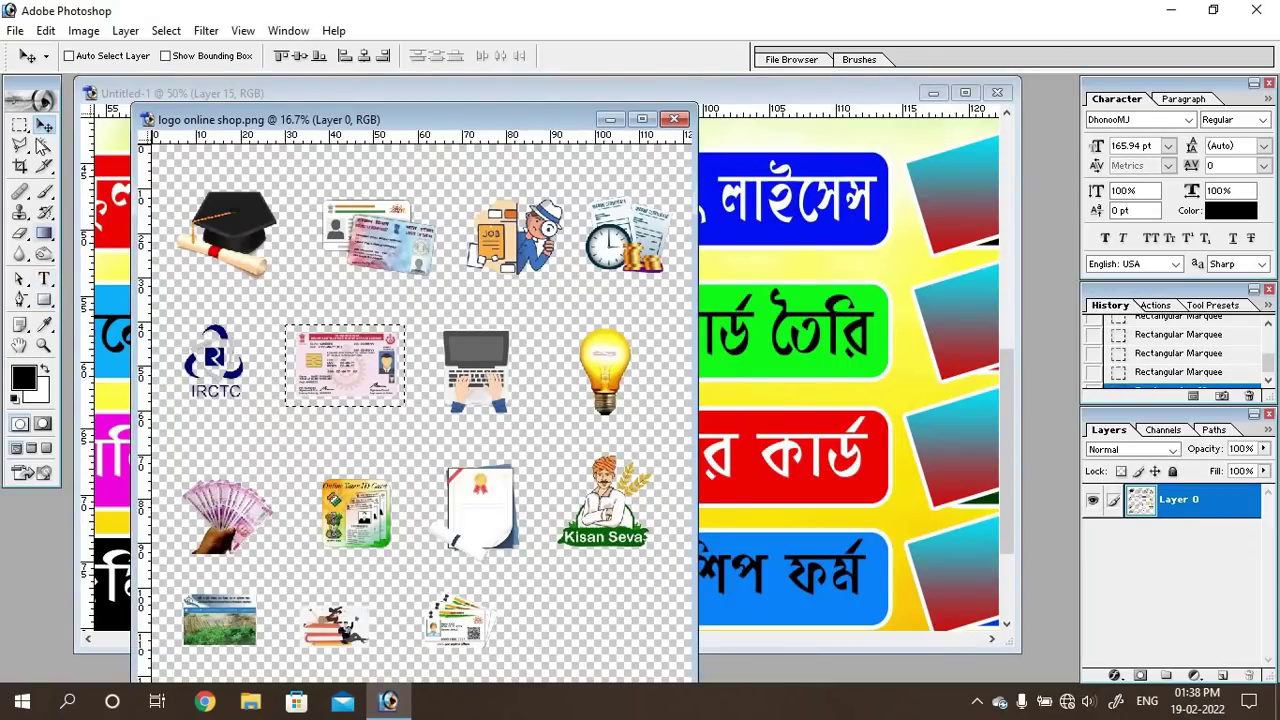
Select the Aadhaar and PAN card icon and drop it into the banner
click(22, 130)
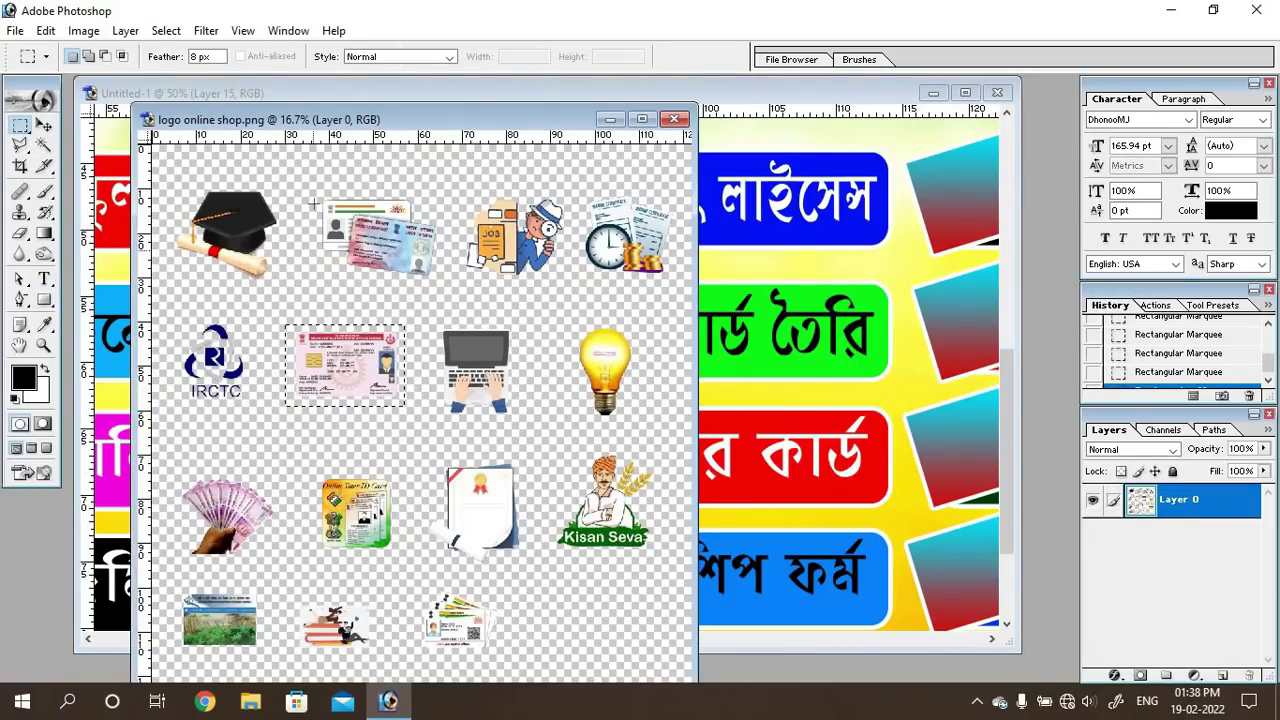
drag(447, 290, 442, 286)
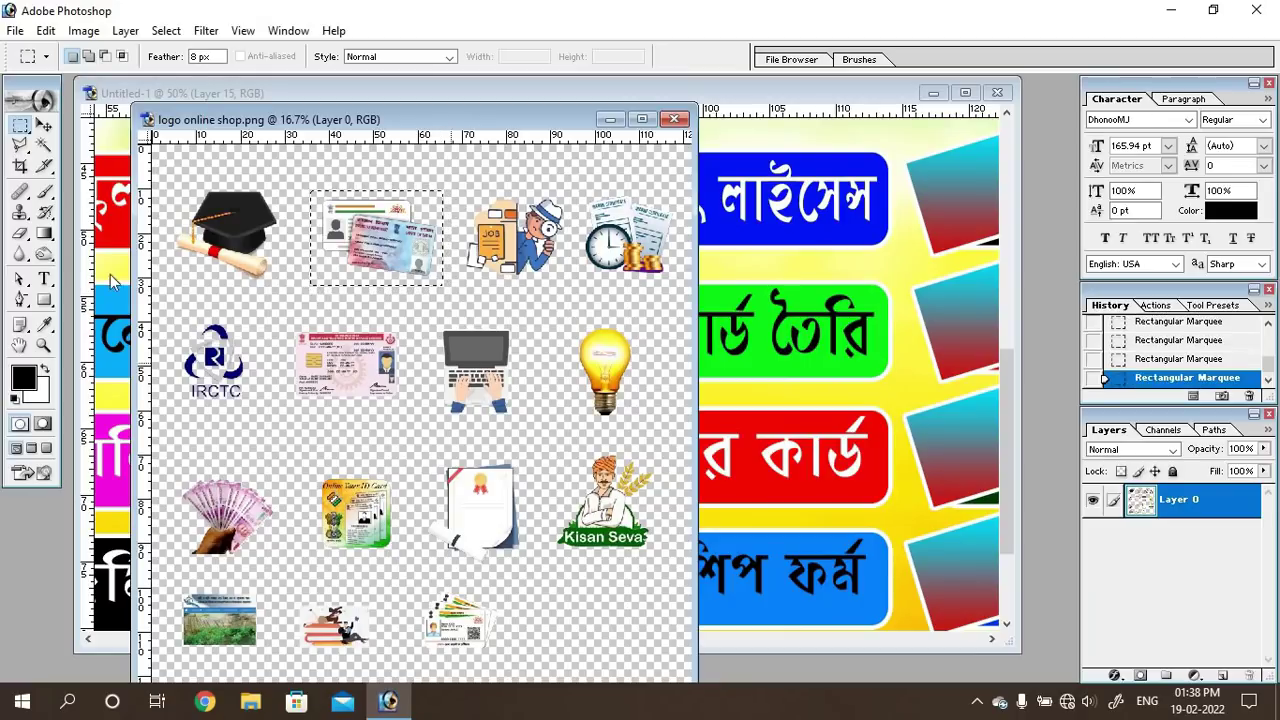
click(44, 125)
drag(376, 237, 636, 430)
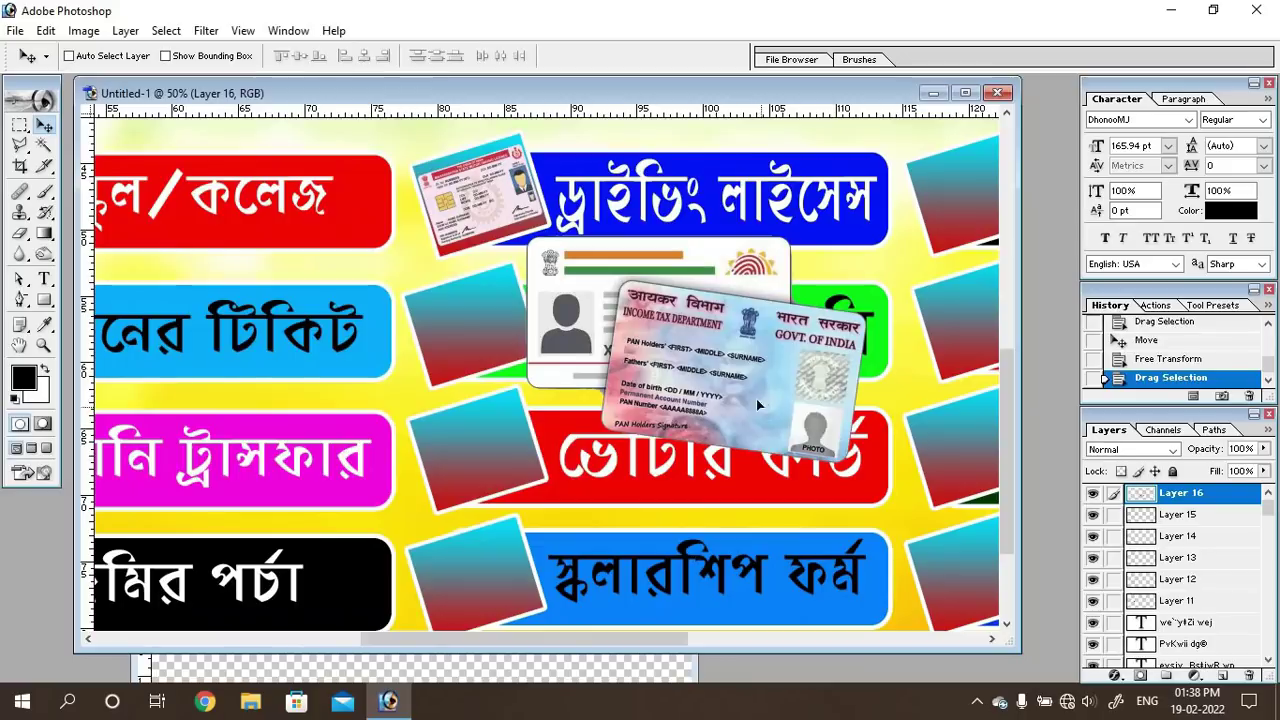
drag(690, 360, 562, 346)
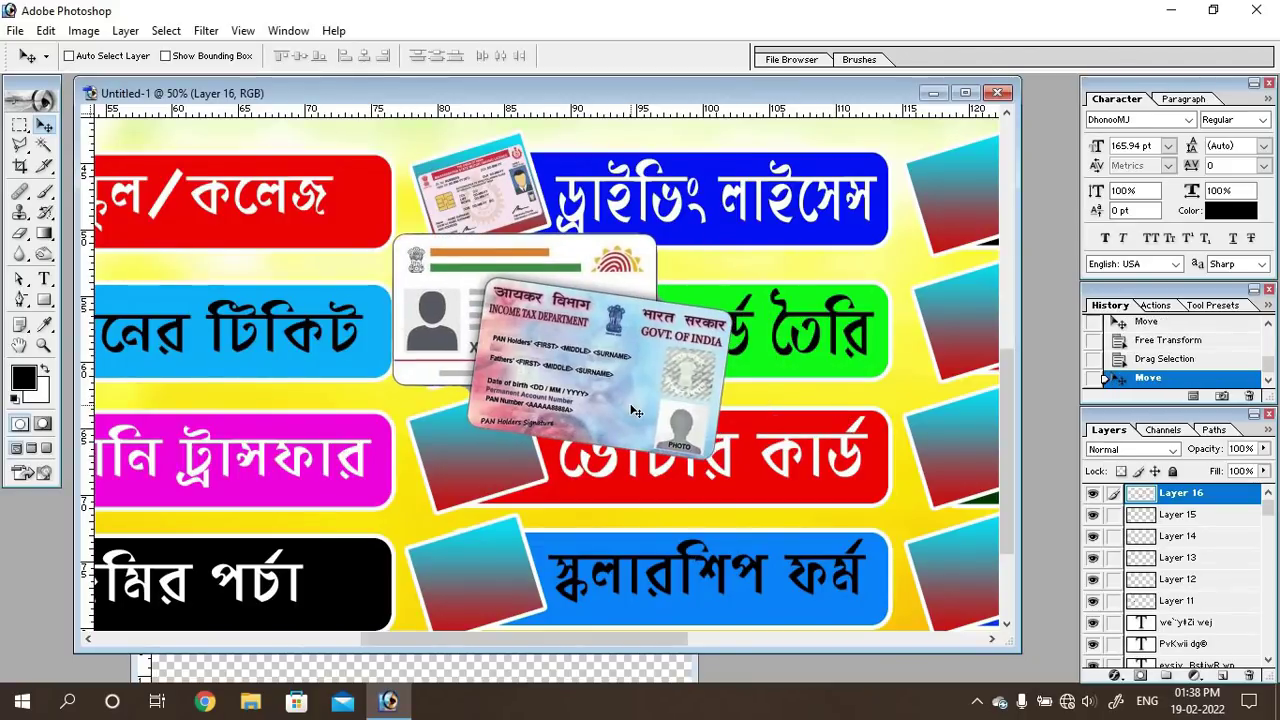
Shrink and tilt the card image into the box beside প্যান কার্ড তৈরি
key(ctrl+t)
mouse_move(733, 460)
mouse_down()
mouse_move(512, 306)
mouse_move(528, 298)
mouse_move(495, 305)
mouse_move(503, 330)
mouse_move(554, 364)
mouse_move(513, 337)
mouse_up()
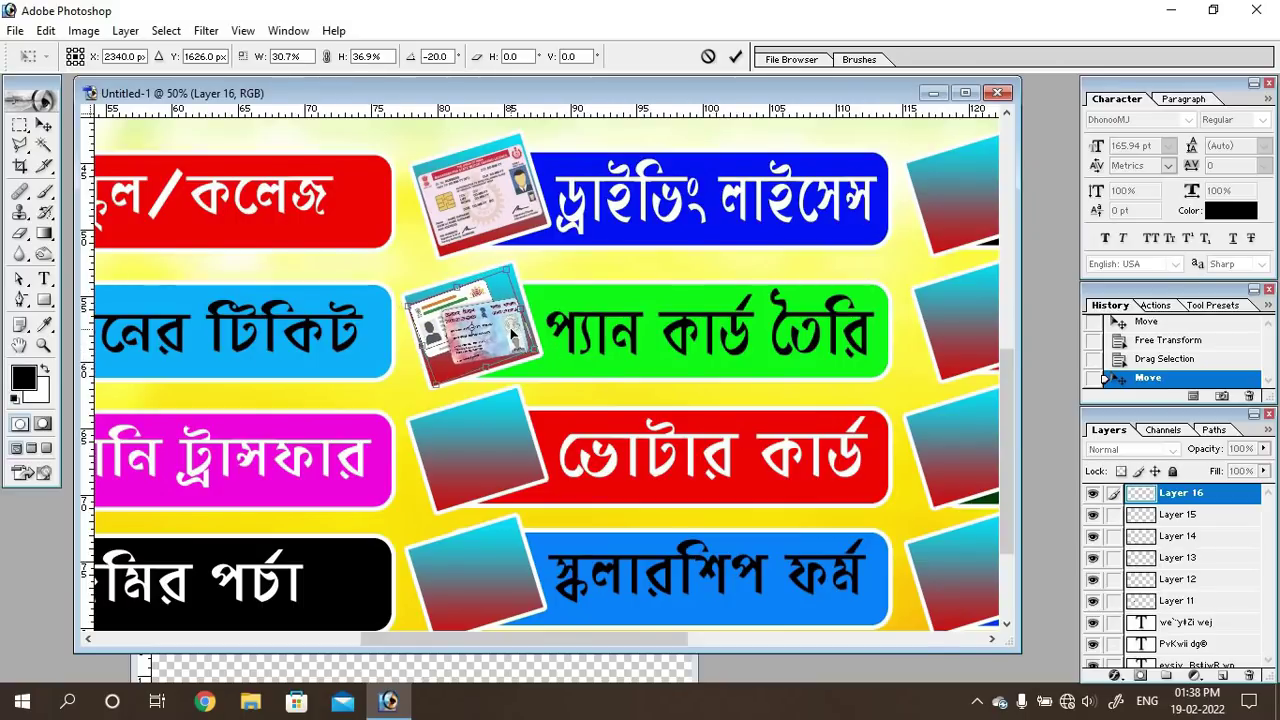
key(Return)
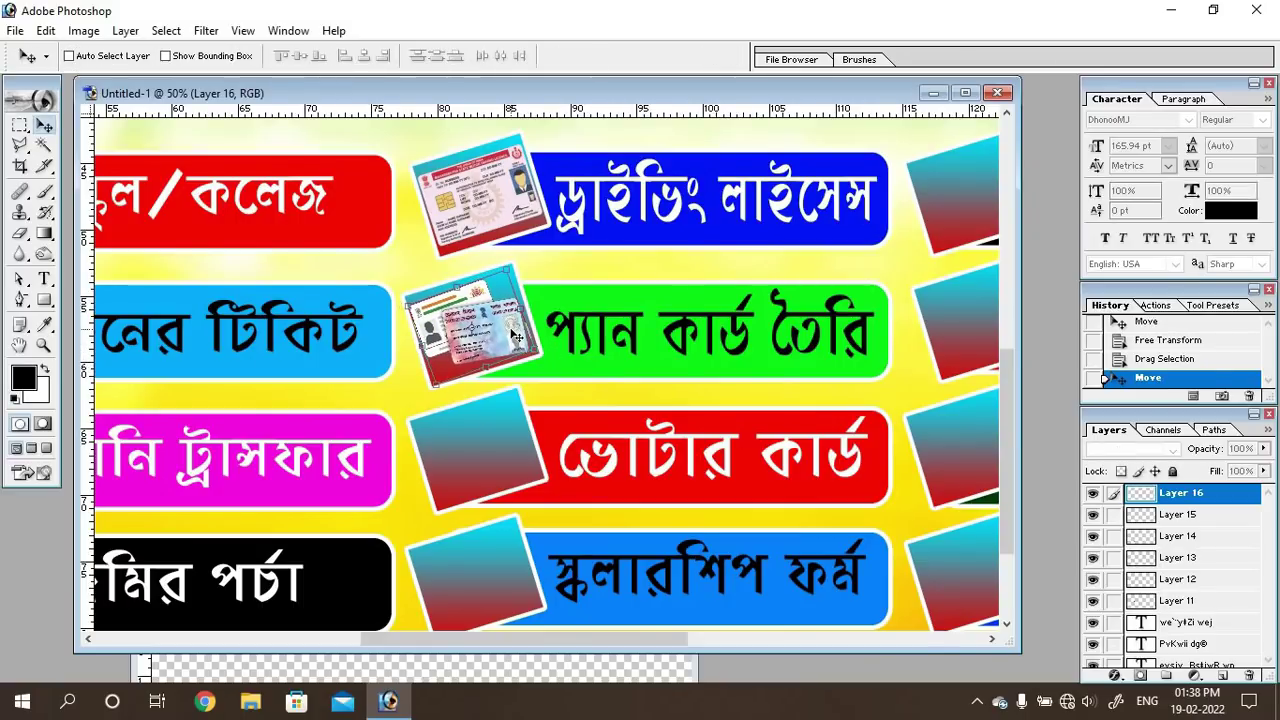
key(Right)
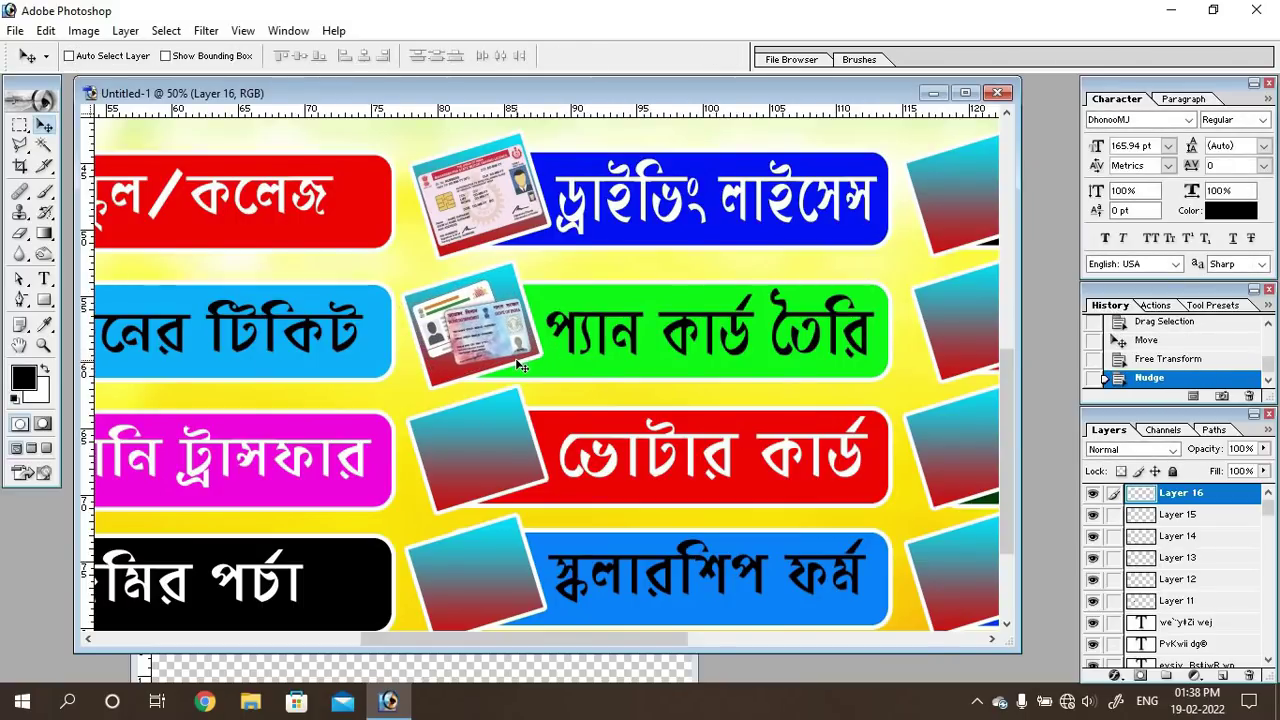
scroll(519, 364, right, 10)
drag(727, 644, 540, 612)
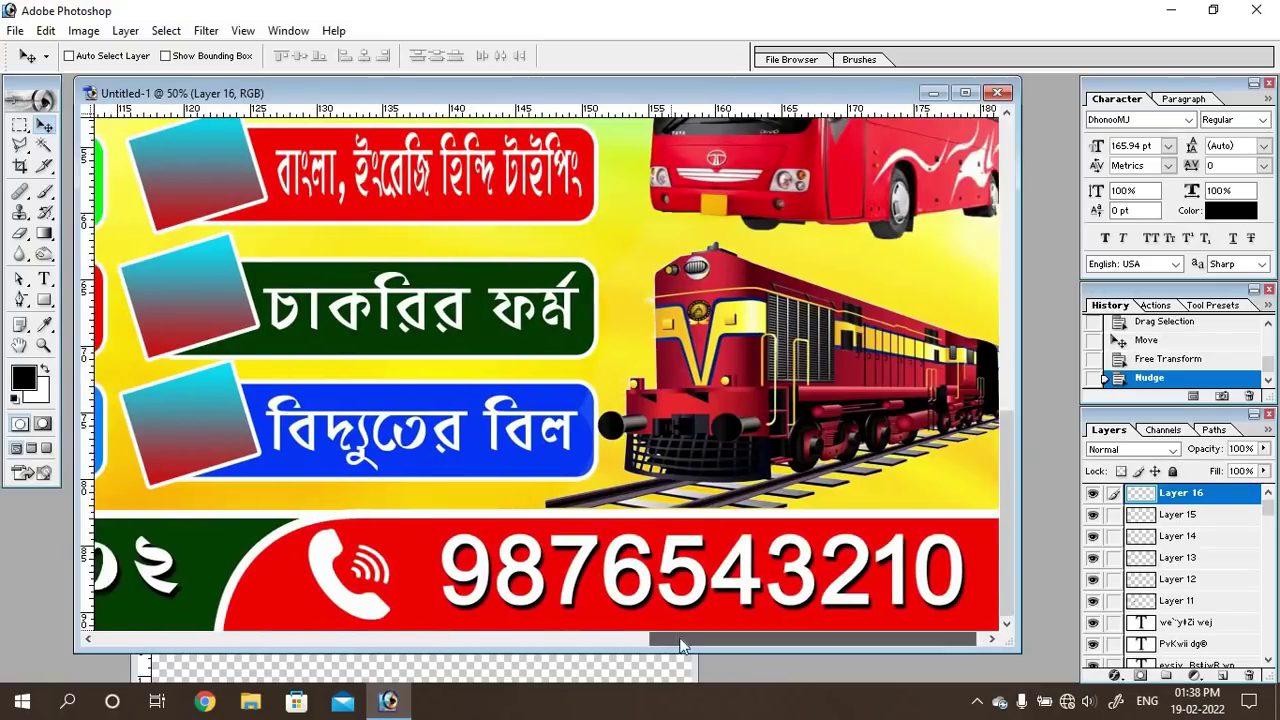
Select the Voter ID card icon on the sheet and copy it into the banner
click(405, 672)
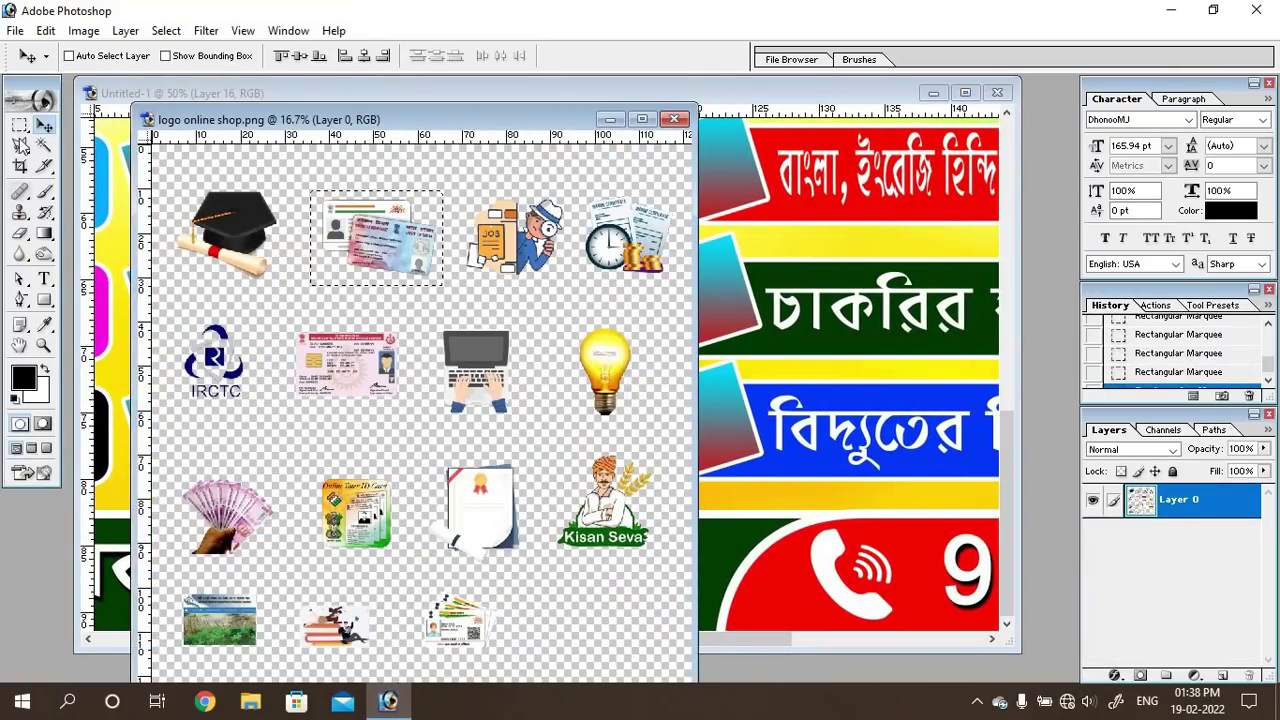
click(20, 124)
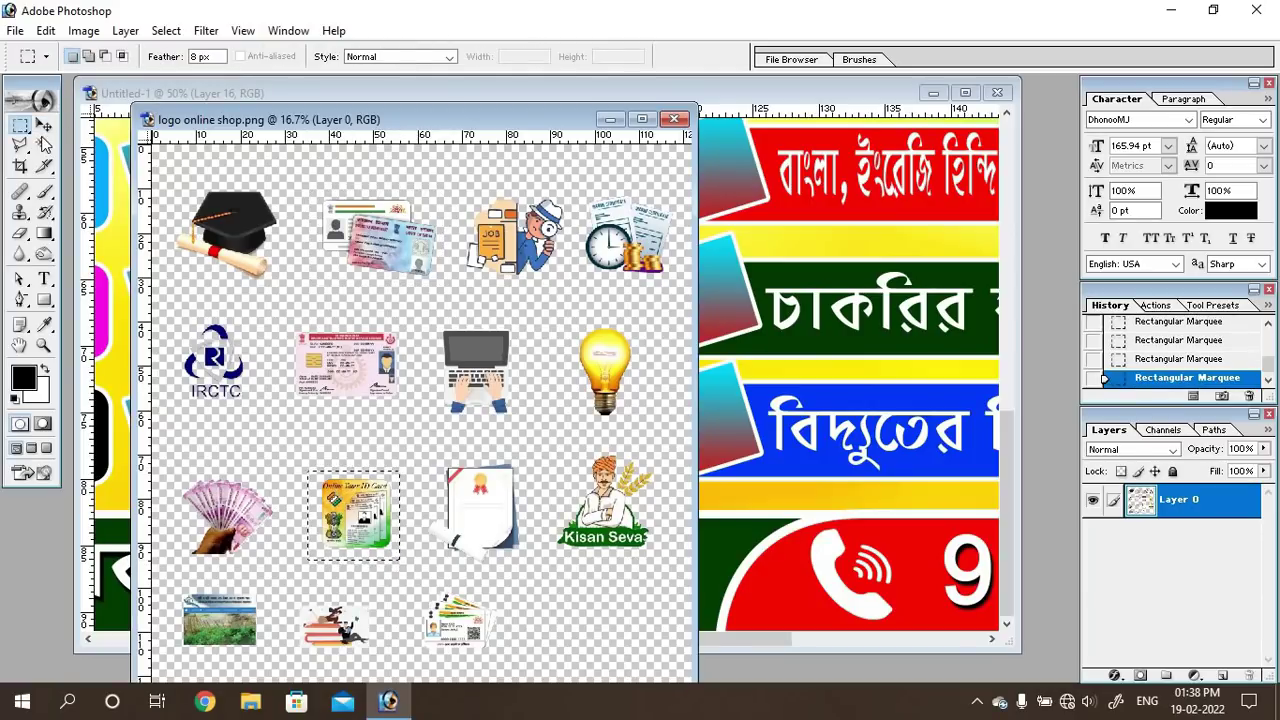
click(44, 124)
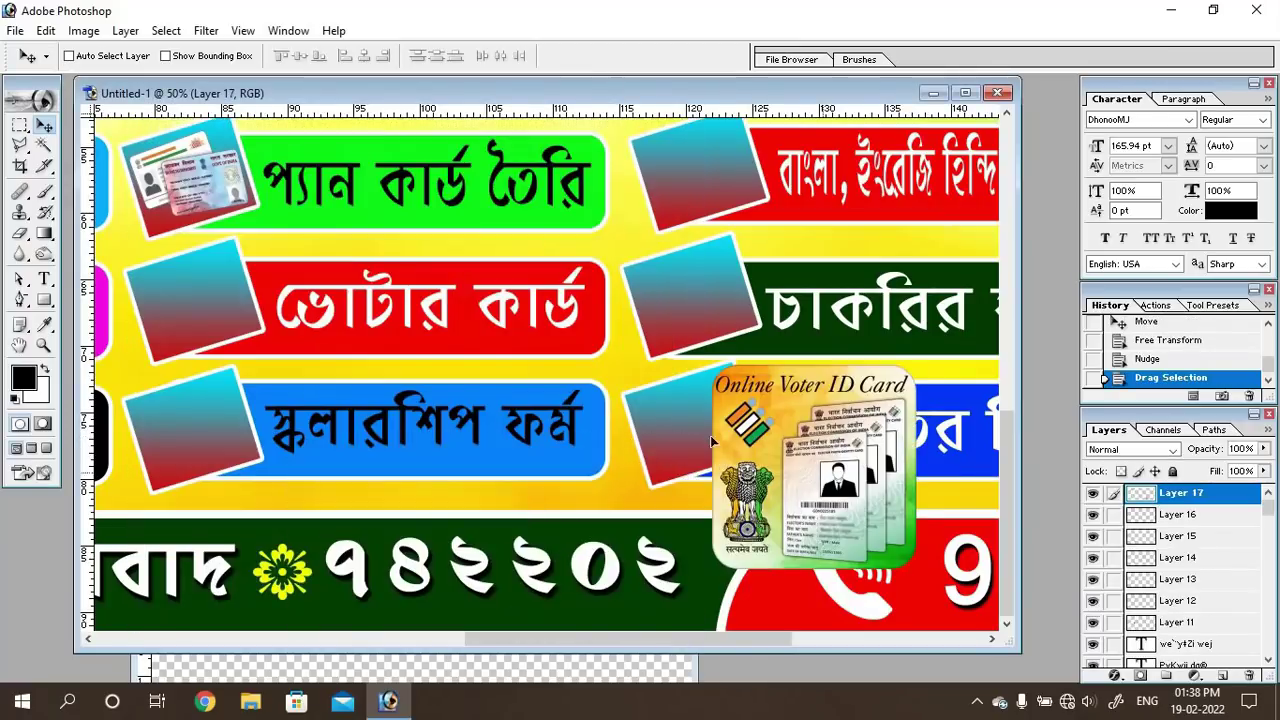
mouse_move(400, 540)
mouse_down()
mouse_move(550, 400)
mouse_move(257, 355)
mouse_up()
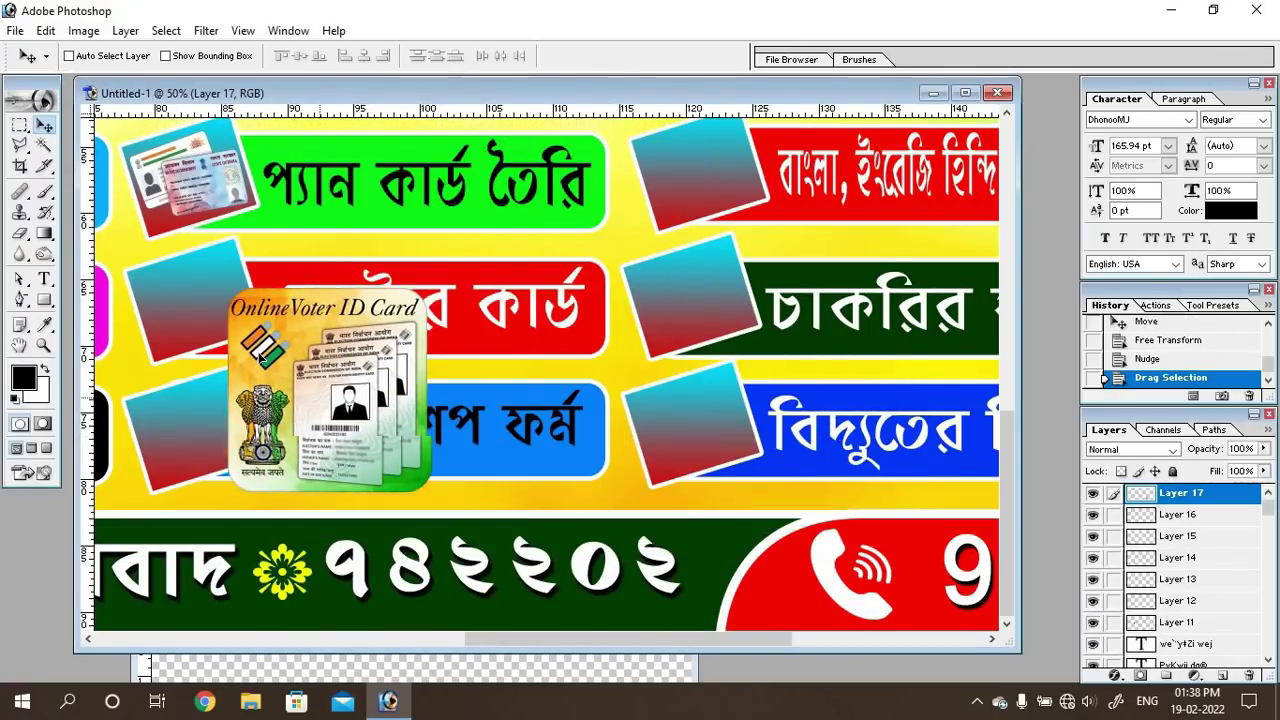
Shrink and rotate the Voter ID card into the box beside ভোটার কার্ড, then return to the icon sheet
key(ctrl+t)
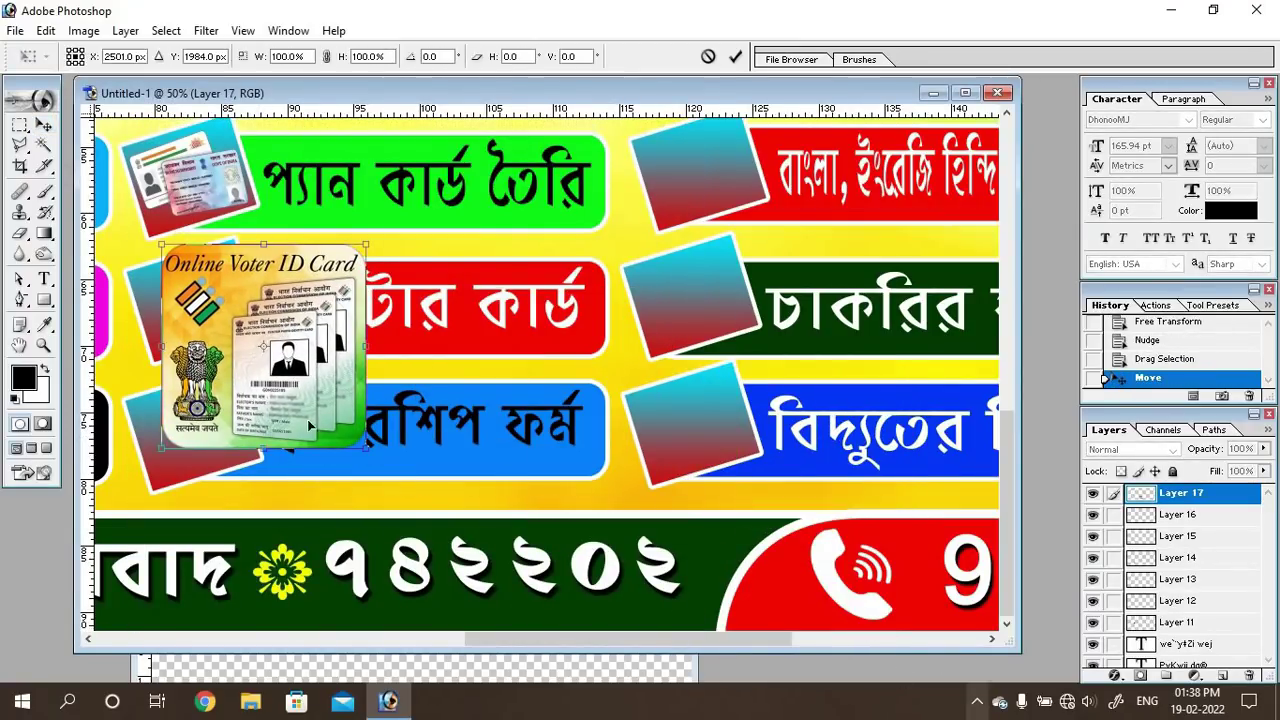
mouse_move(366, 447)
mouse_down()
mouse_move(268, 330)
mouse_move(295, 333)
mouse_up()
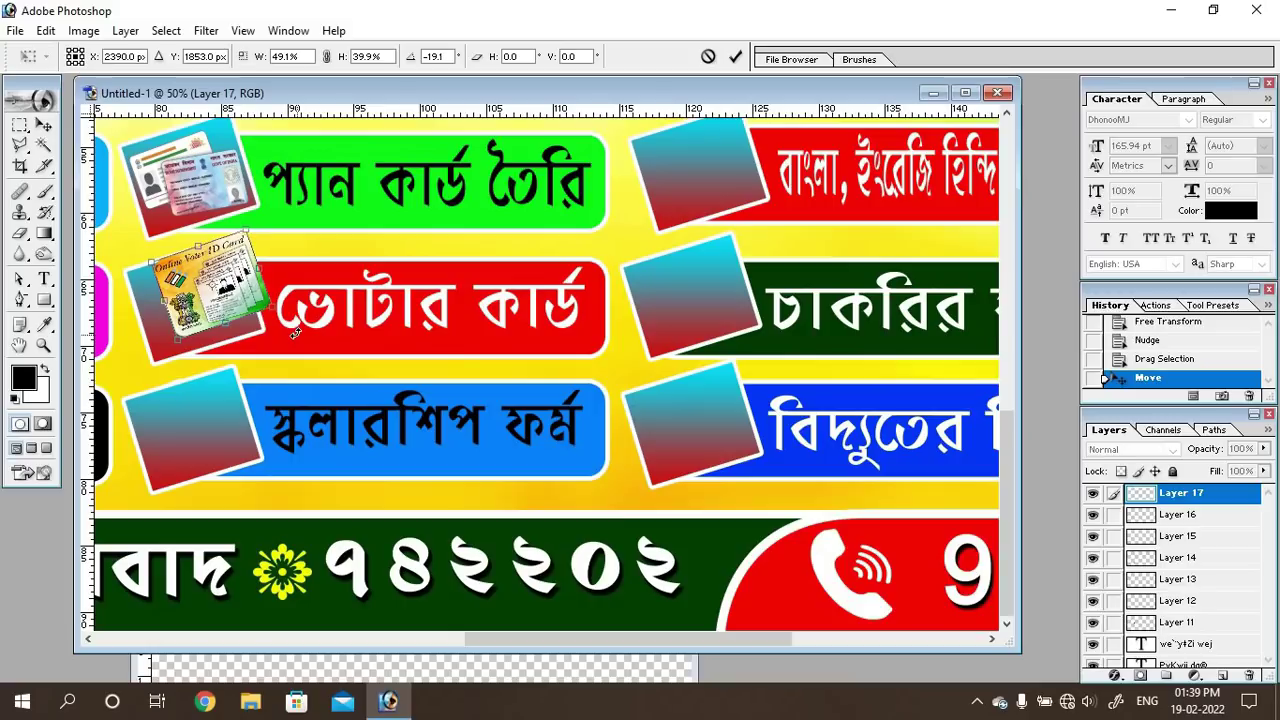
drag(236, 312, 229, 307)
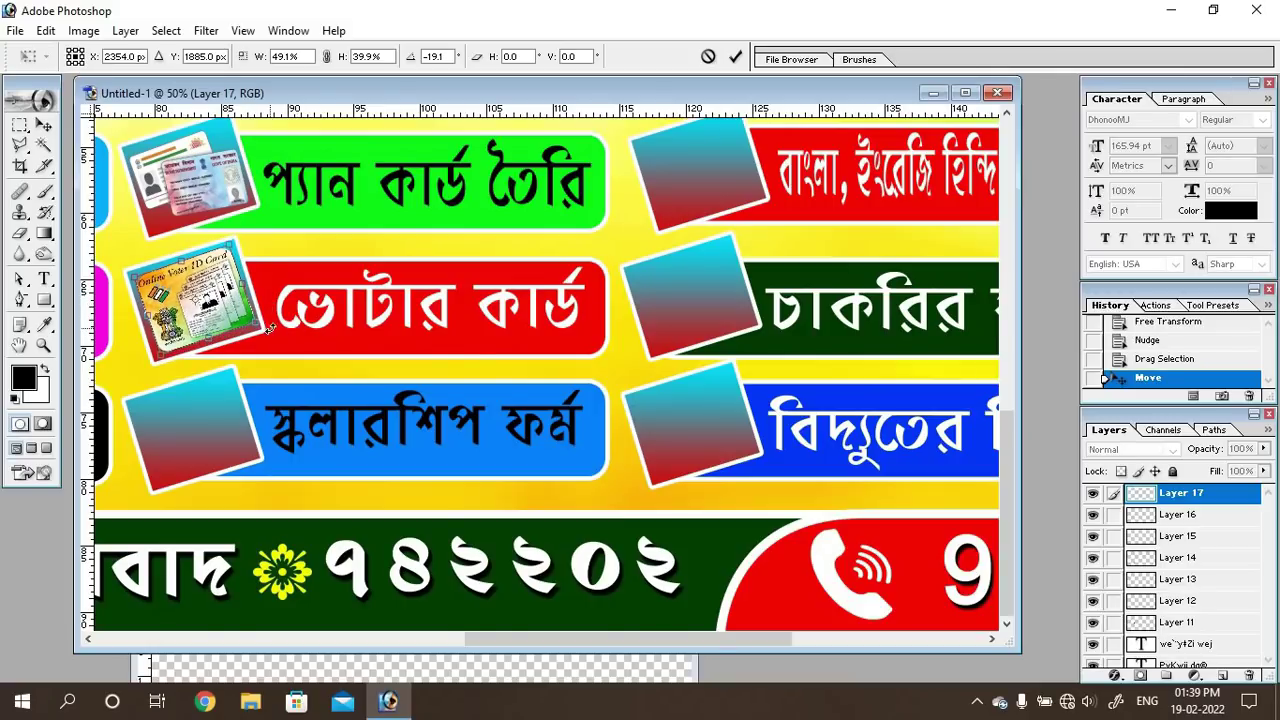
drag(275, 335, 276, 334)
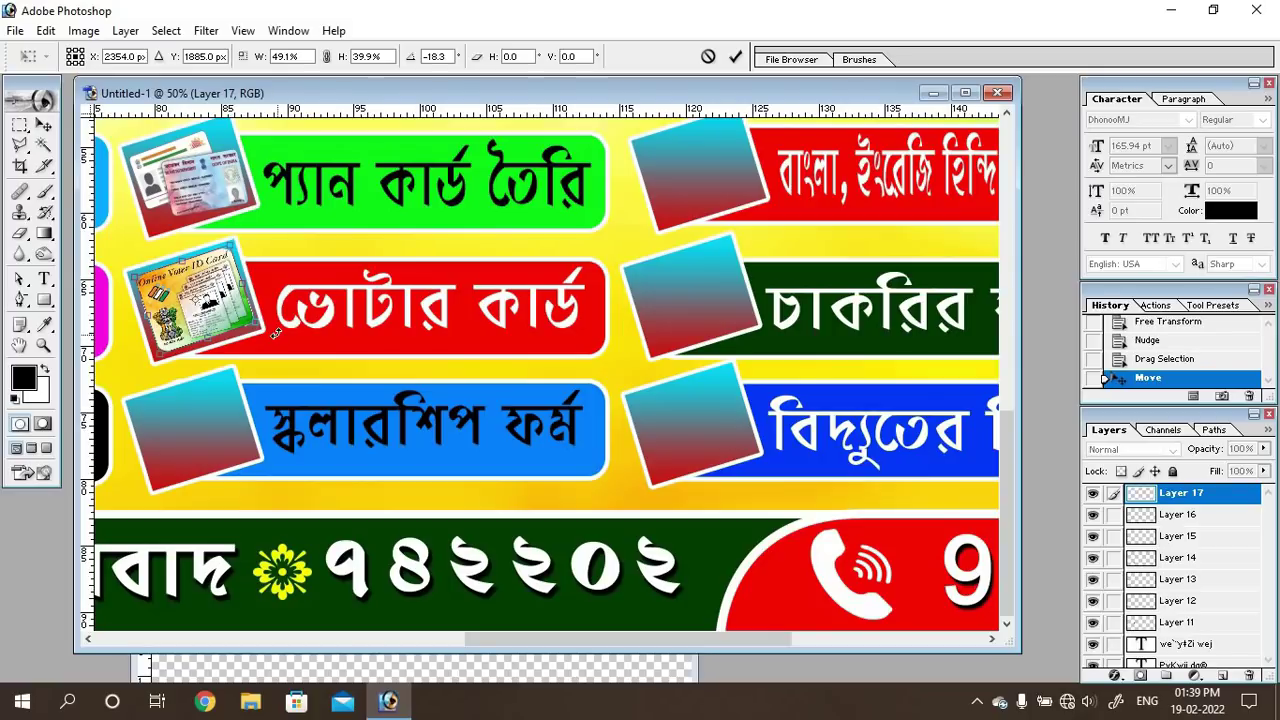
key(Return)
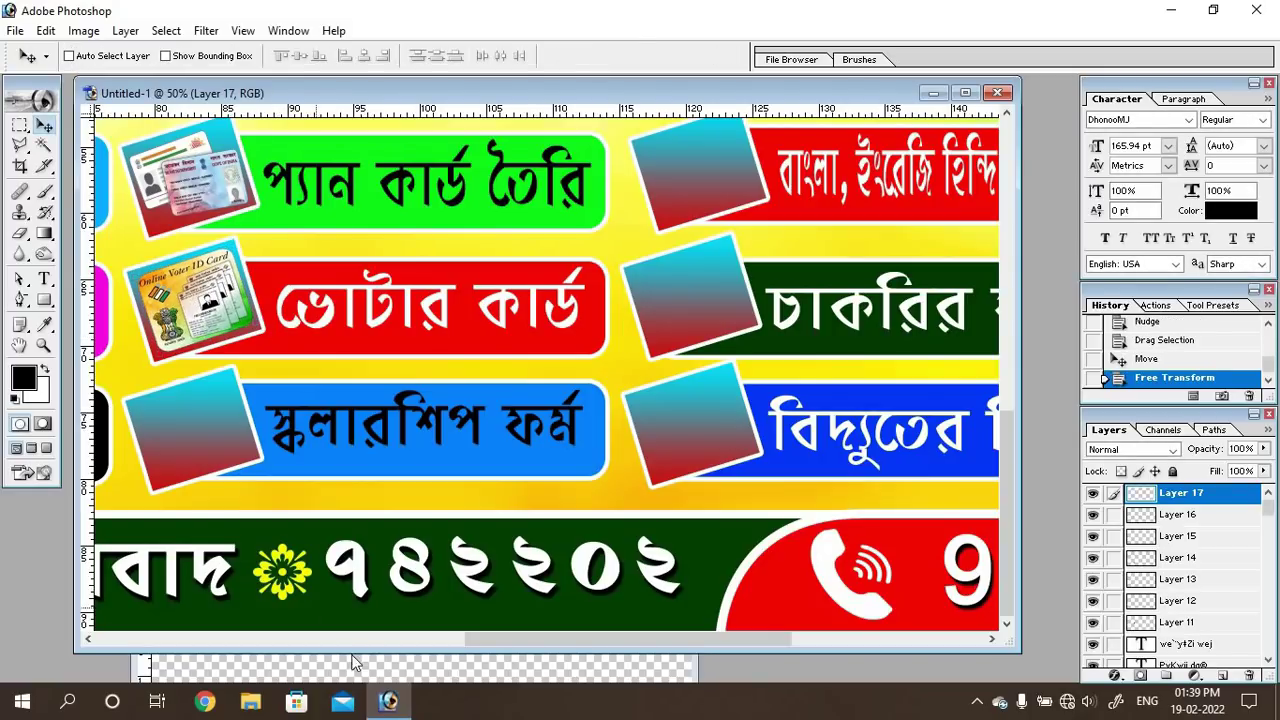
click(396, 672)
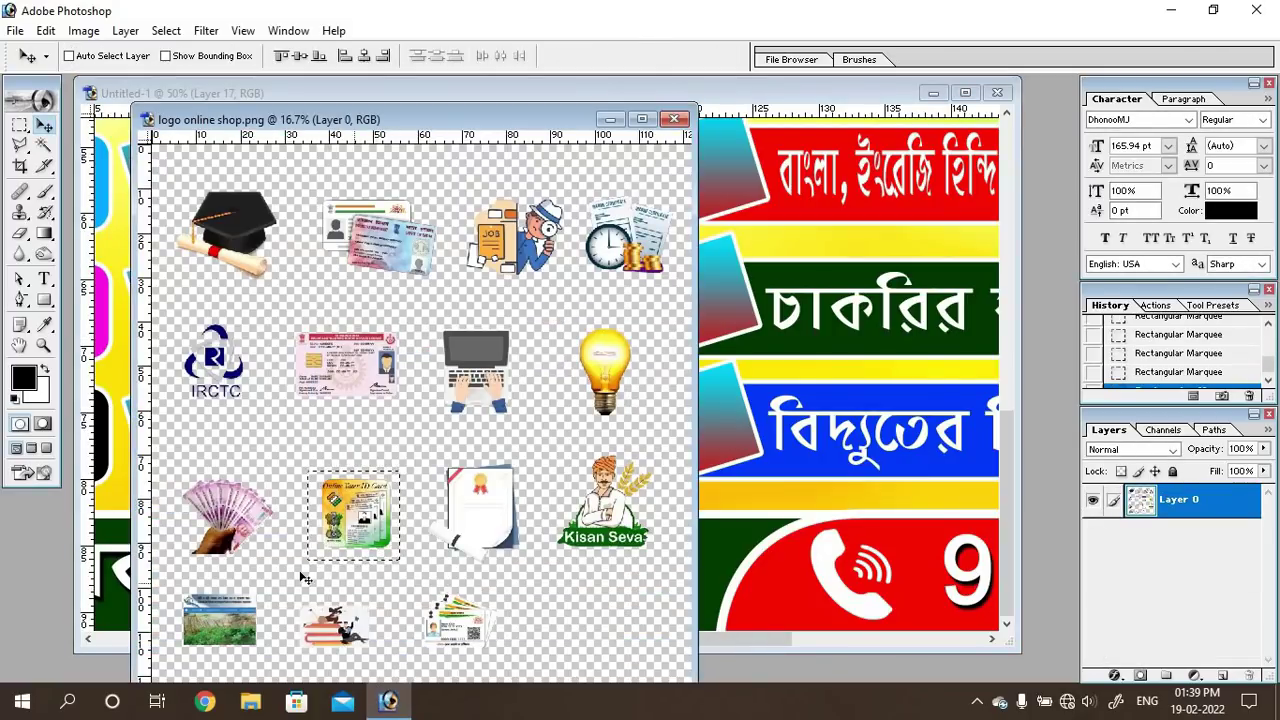
Select the books-and-reader icon on the sheet and copy it into the banner
mouse_move(383, 133)
mouse_down()
mouse_move(514, 291)
mouse_move(680, 314)
mouse_move(528, 146)
mouse_up()
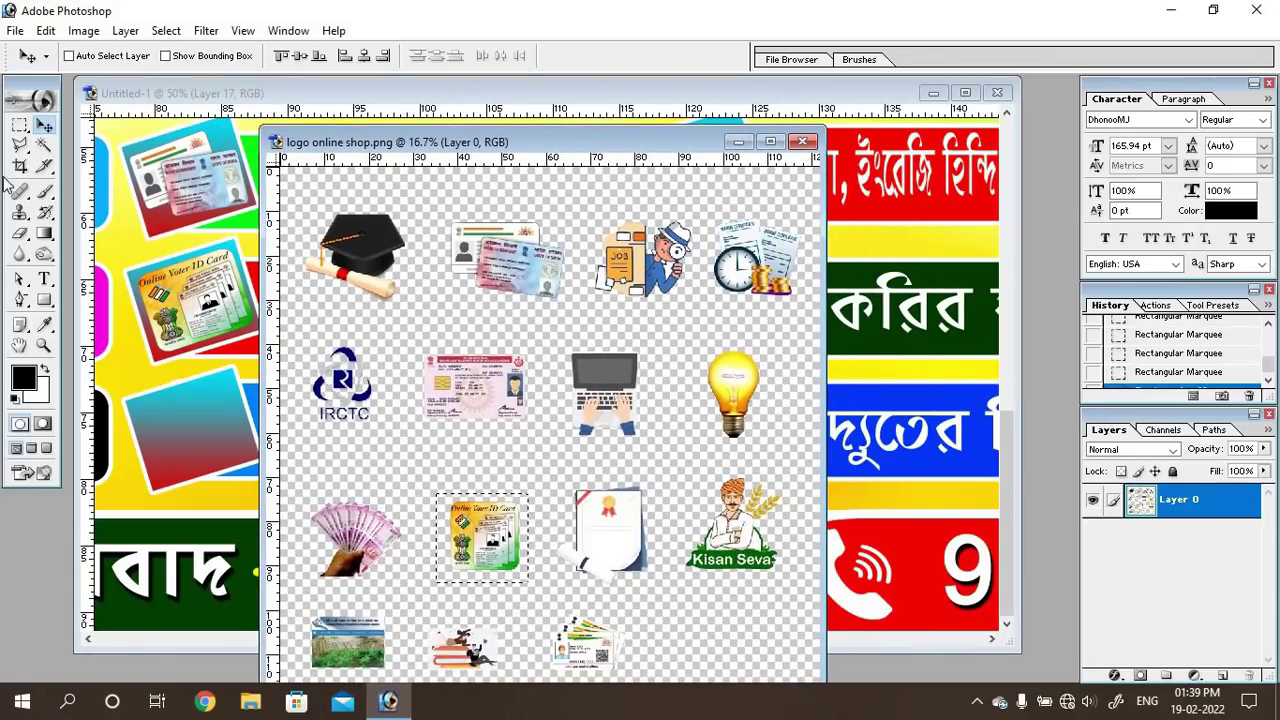
click(19, 125)
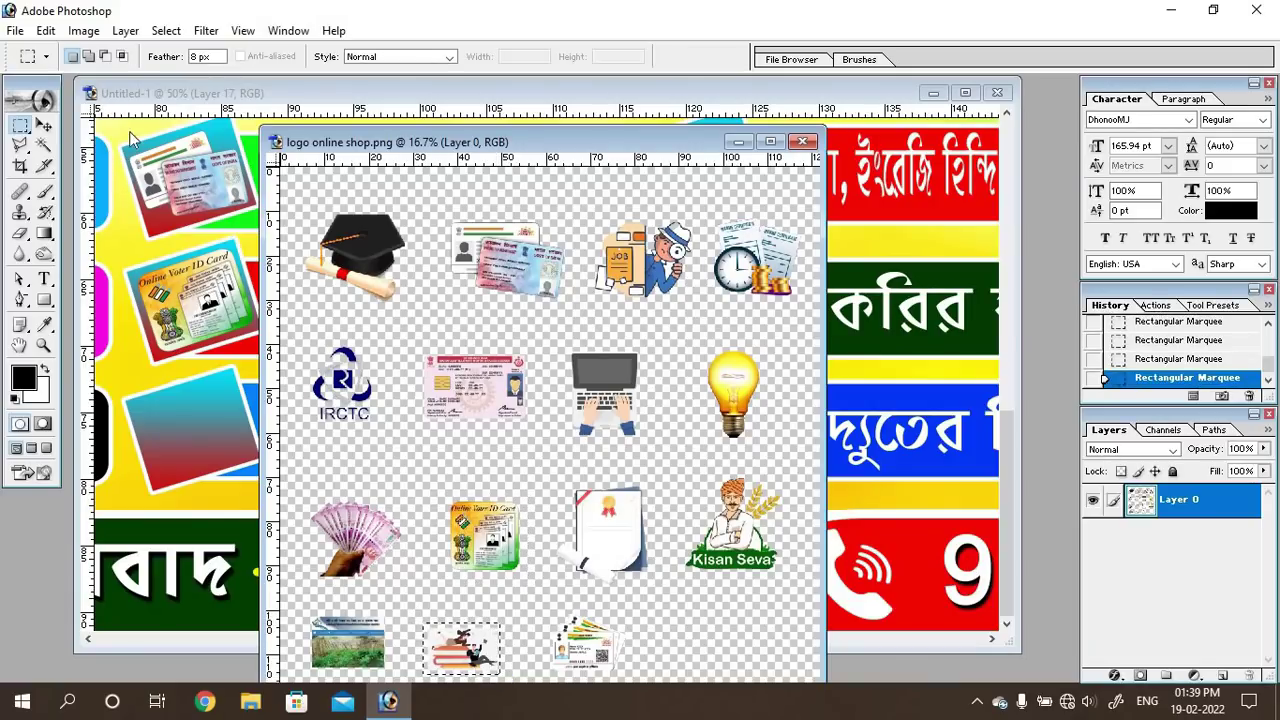
click(42, 128)
mouse_move(472, 655)
mouse_down()
mouse_move(866, 473)
mouse_move(503, 495)
mouse_move(278, 475)
mouse_up()
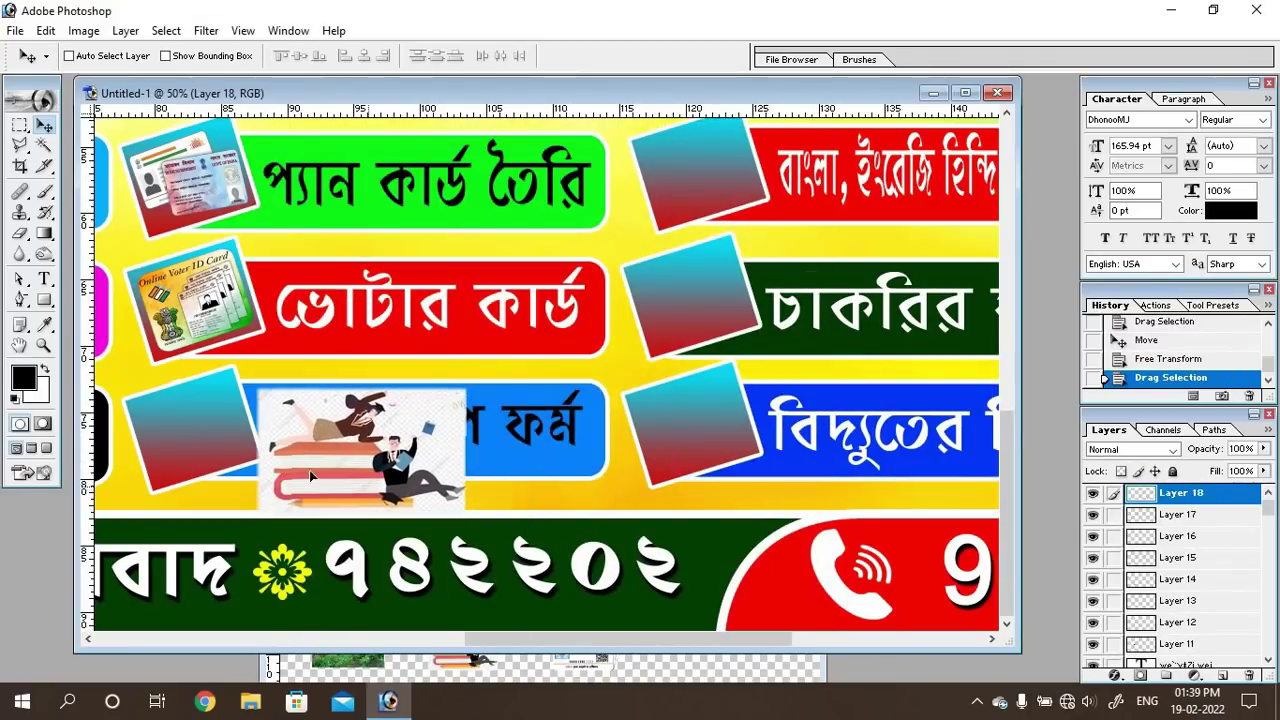
Shrink the books icon and place it in the box beside স্কলারশিপ ফর্ম
key(ctrl+t)
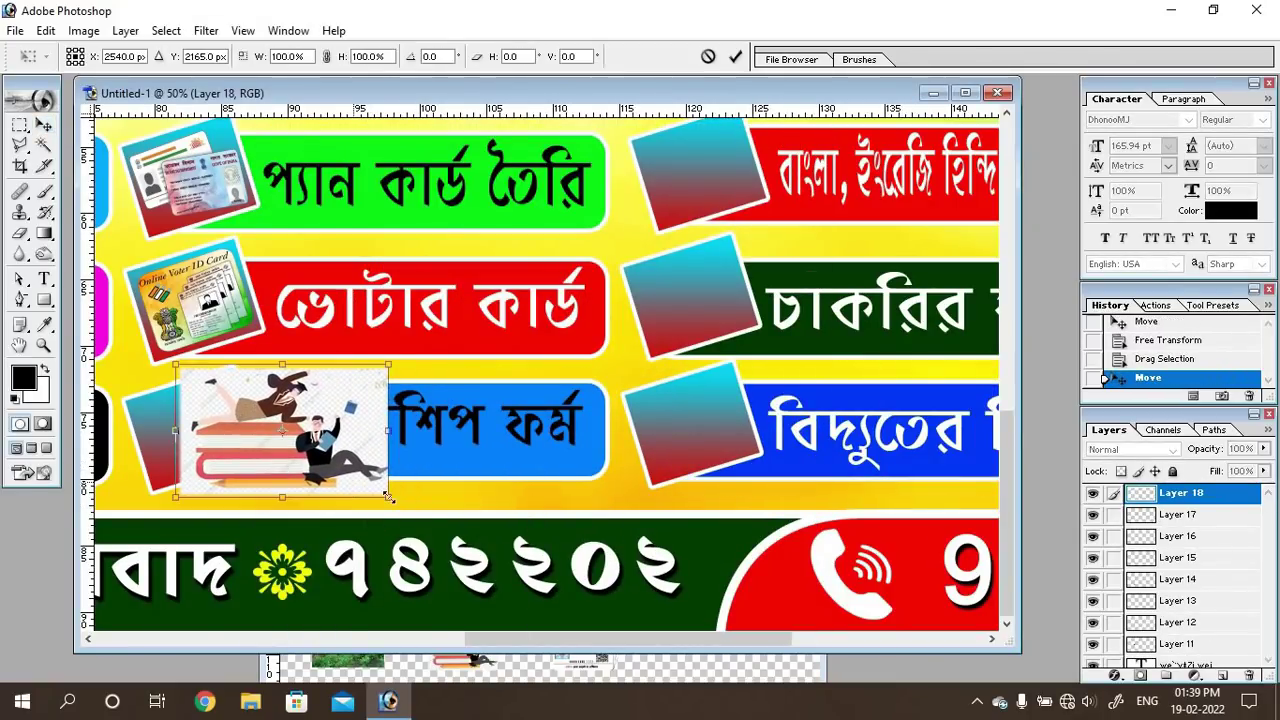
mouse_move(322, 477)
mouse_down()
mouse_move(292, 451)
mouse_move(320, 429)
mouse_move(227, 435)
mouse_move(266, 451)
mouse_move(255, 450)
mouse_up()
key(Return)
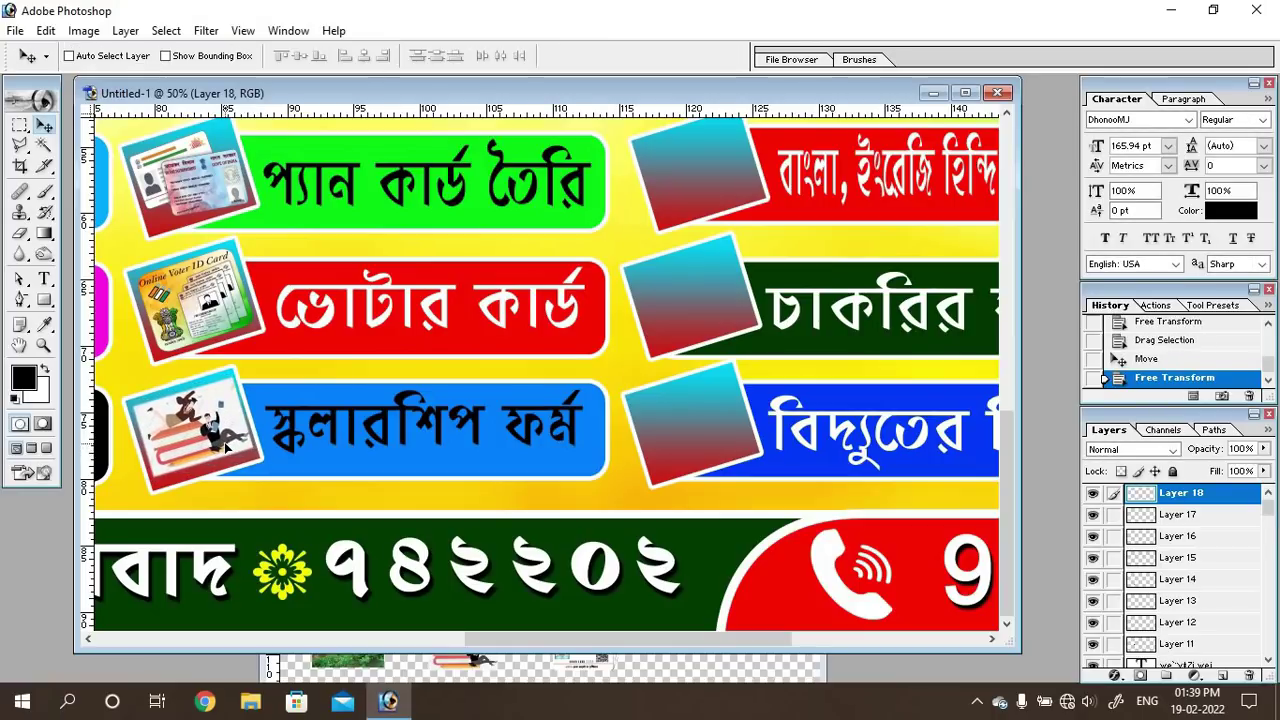
click(237, 455)
Bring the icon sheet forward, then reposition and widen its window
drag(612, 645, 744, 647)
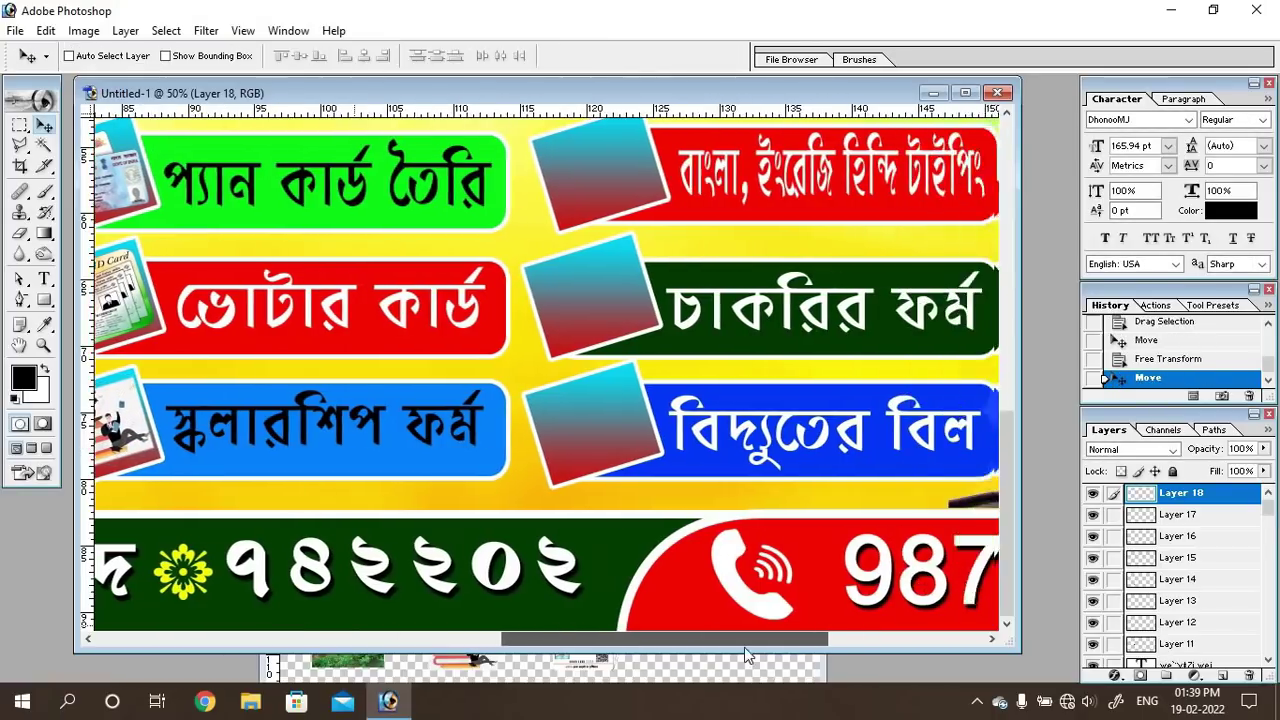
scroll(600, 442, up, 3)
scroll(600, 442, up, 2)
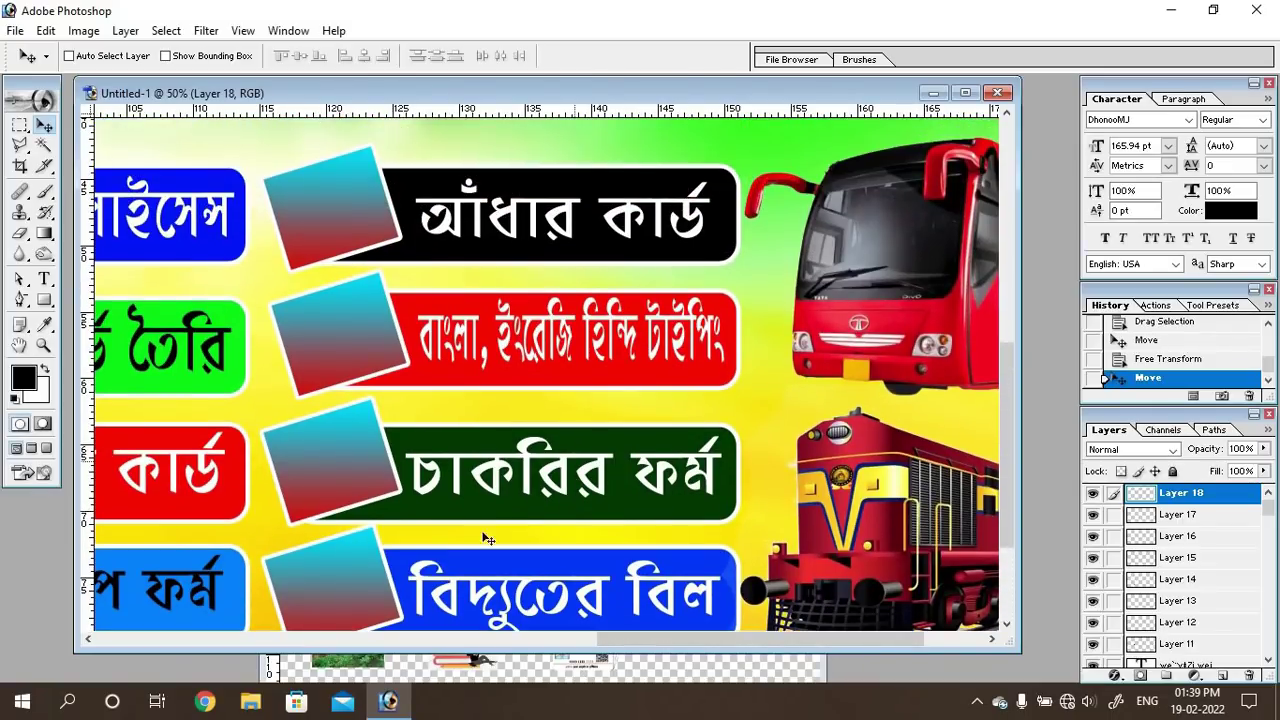
click(345, 671)
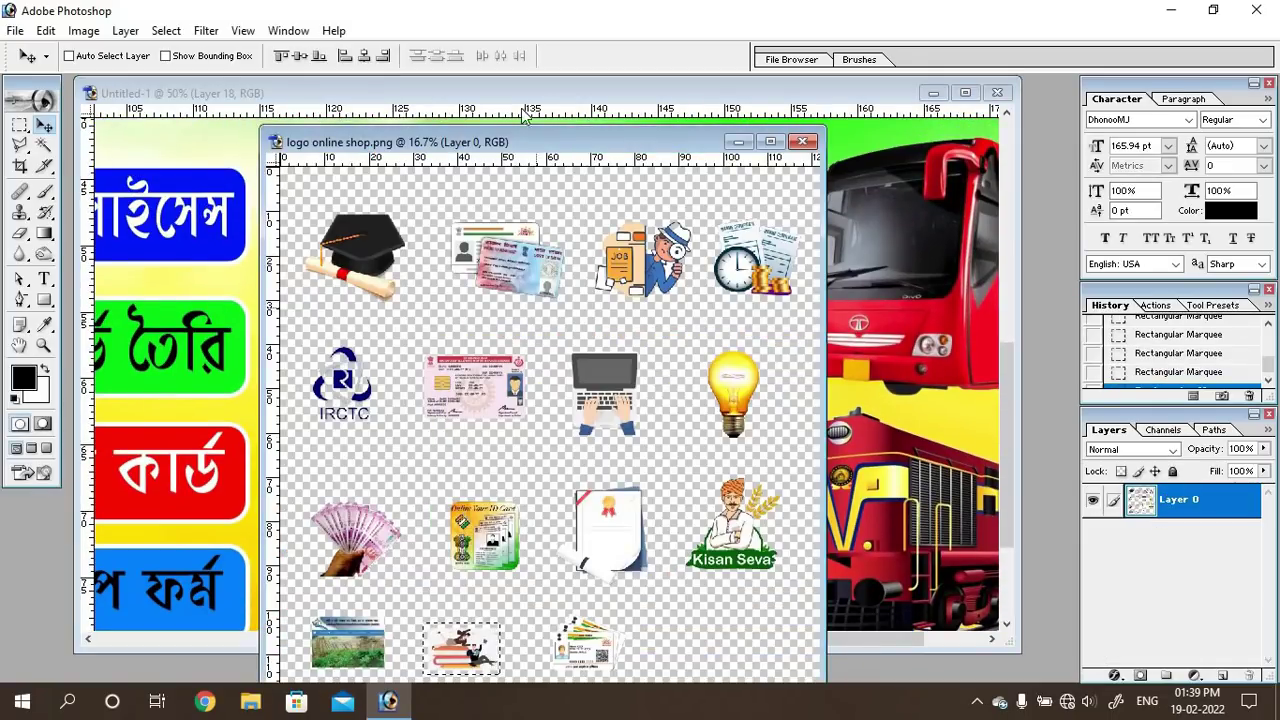
drag(557, 150, 744, 182)
scroll(749, 431, up, 1)
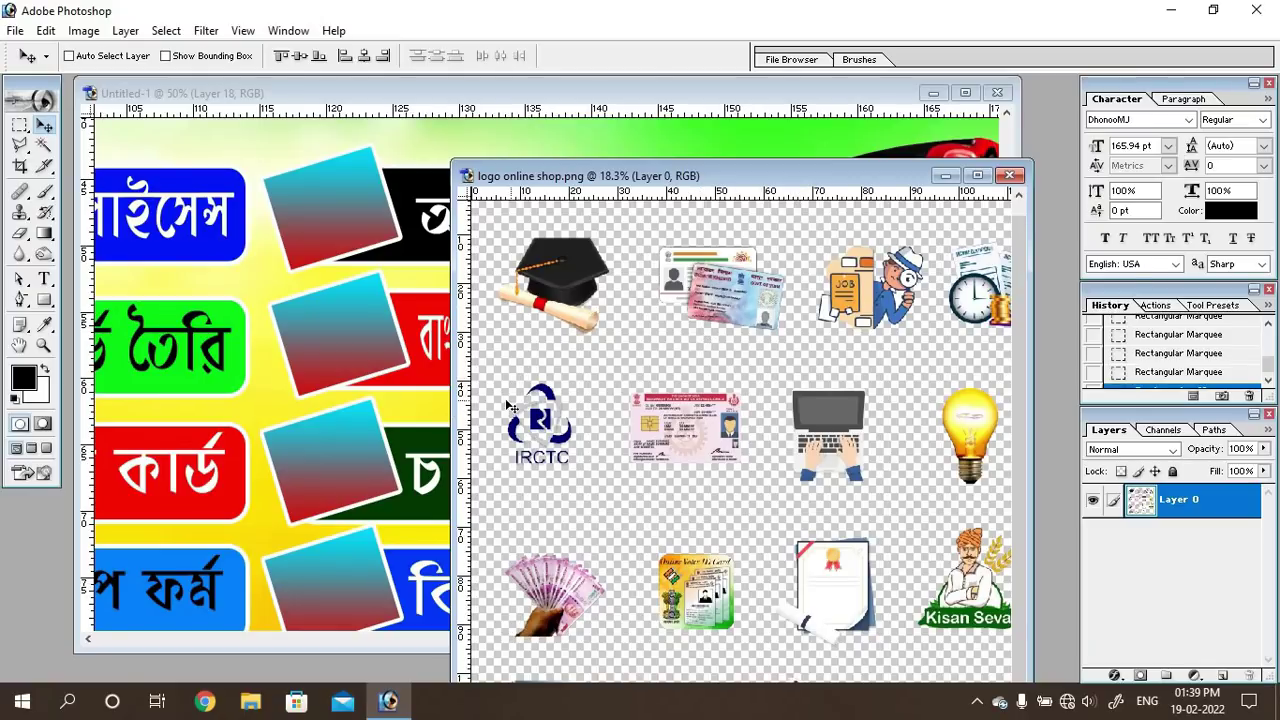
drag(448, 381, 100, 372)
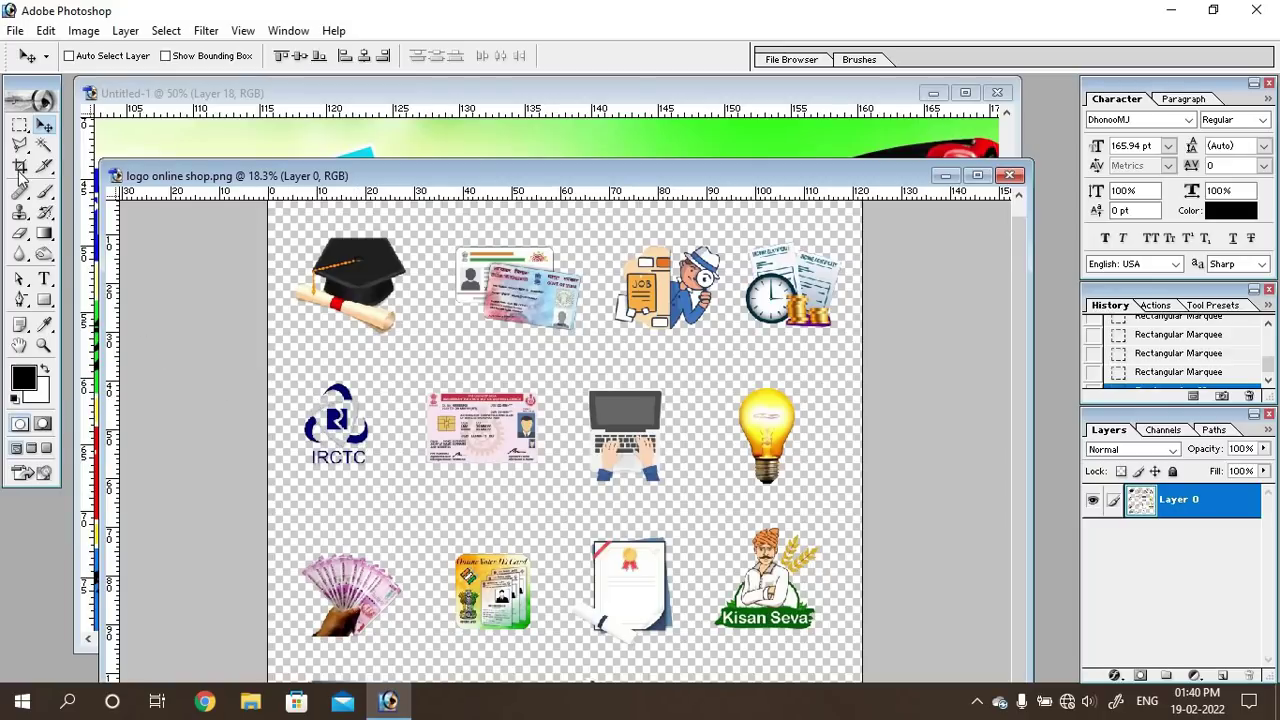
Select the ID-card icon and copy it into the banner
click(20, 126)
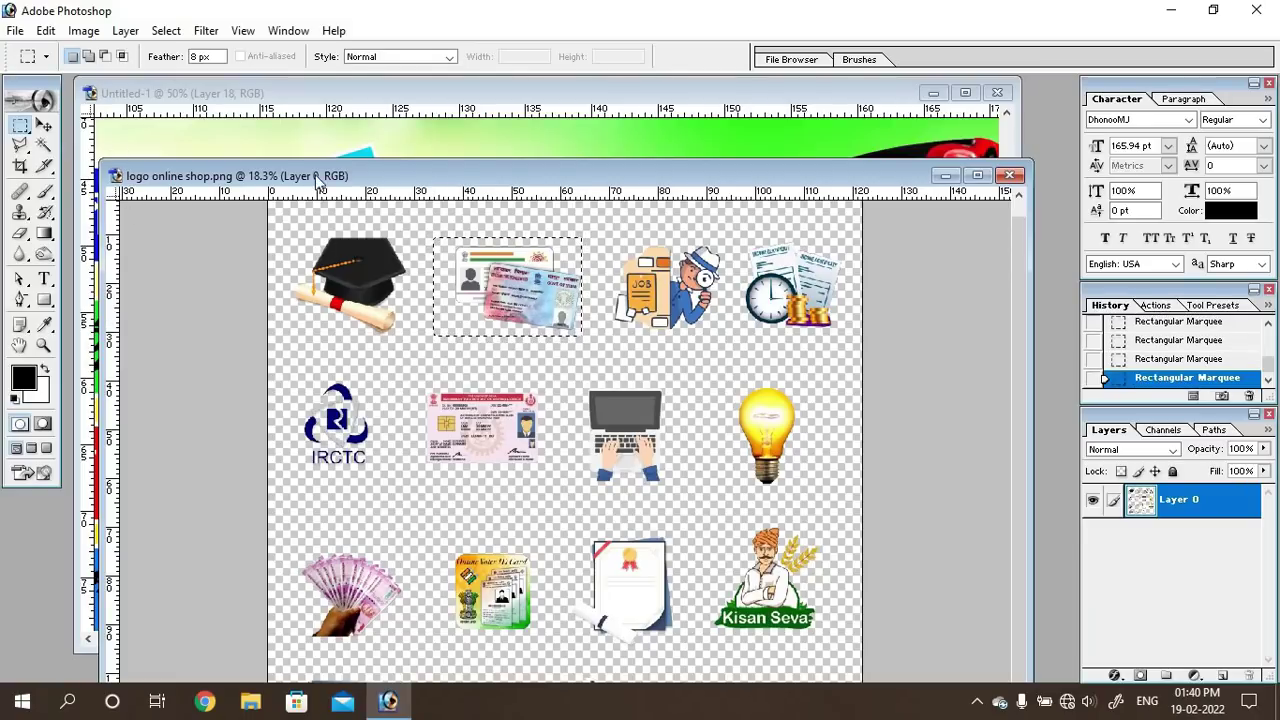
mouse_move(479, 178)
mouse_down()
mouse_move(371, 374)
mouse_move(446, 359)
mouse_move(395, 428)
mouse_up()
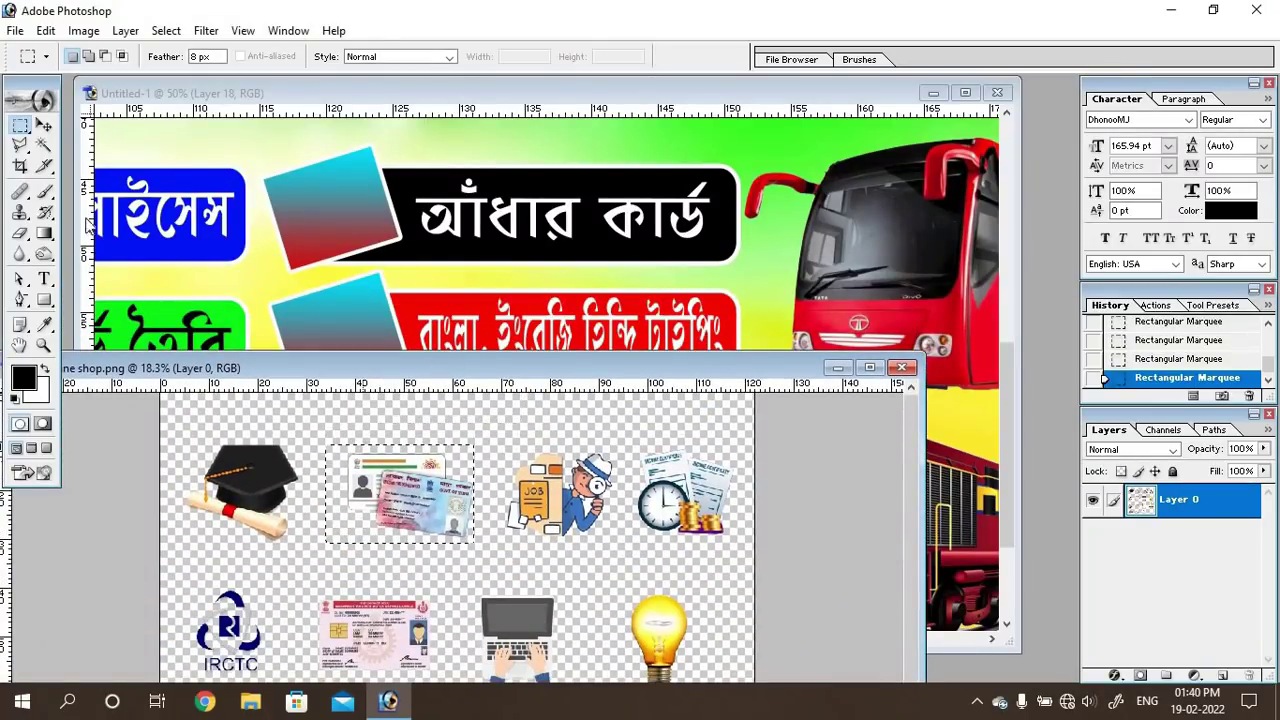
key(v)
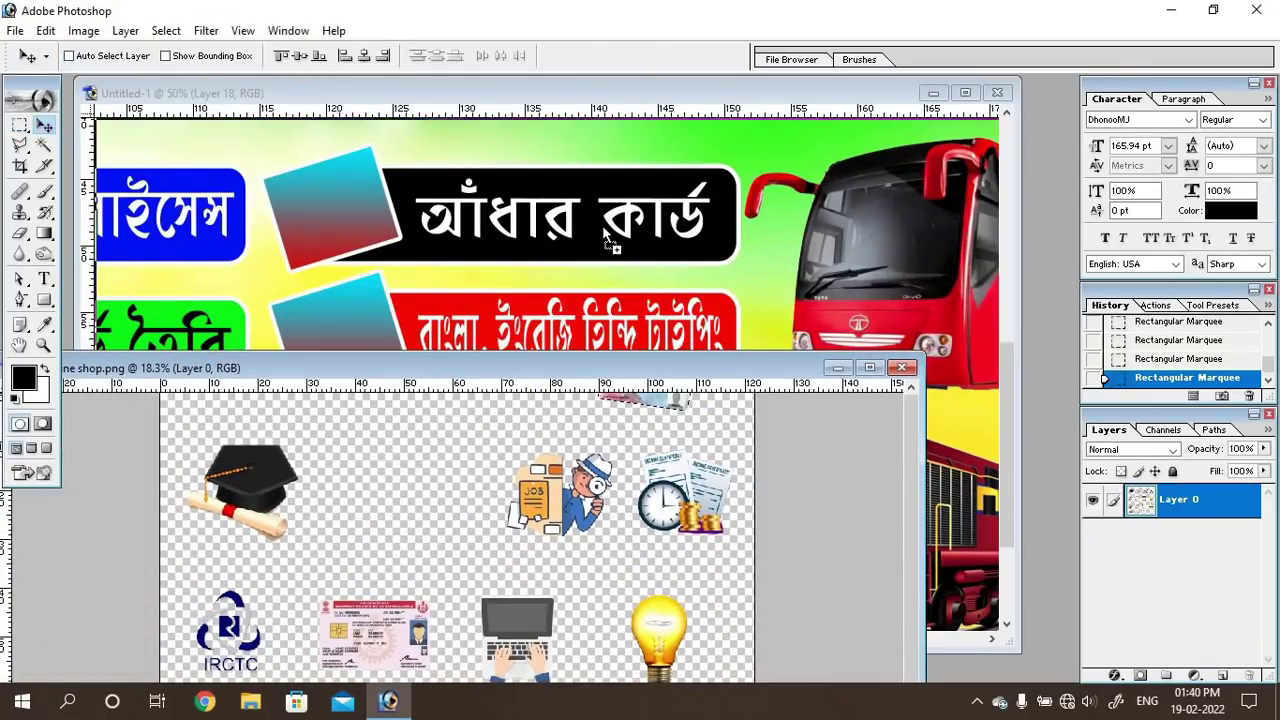
drag(555, 502, 557, 415)
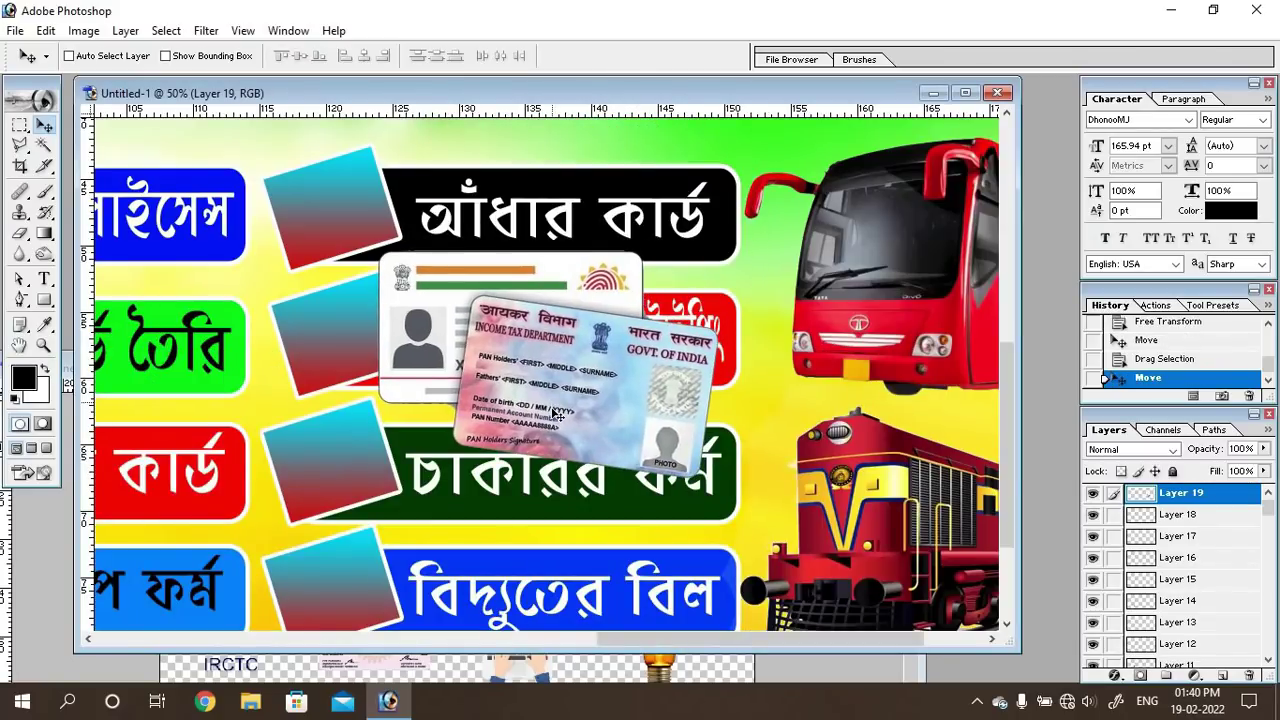
Shrink the ID-card icon into the tilted box beside আঁধার কার্ড
key(ctrl+t)
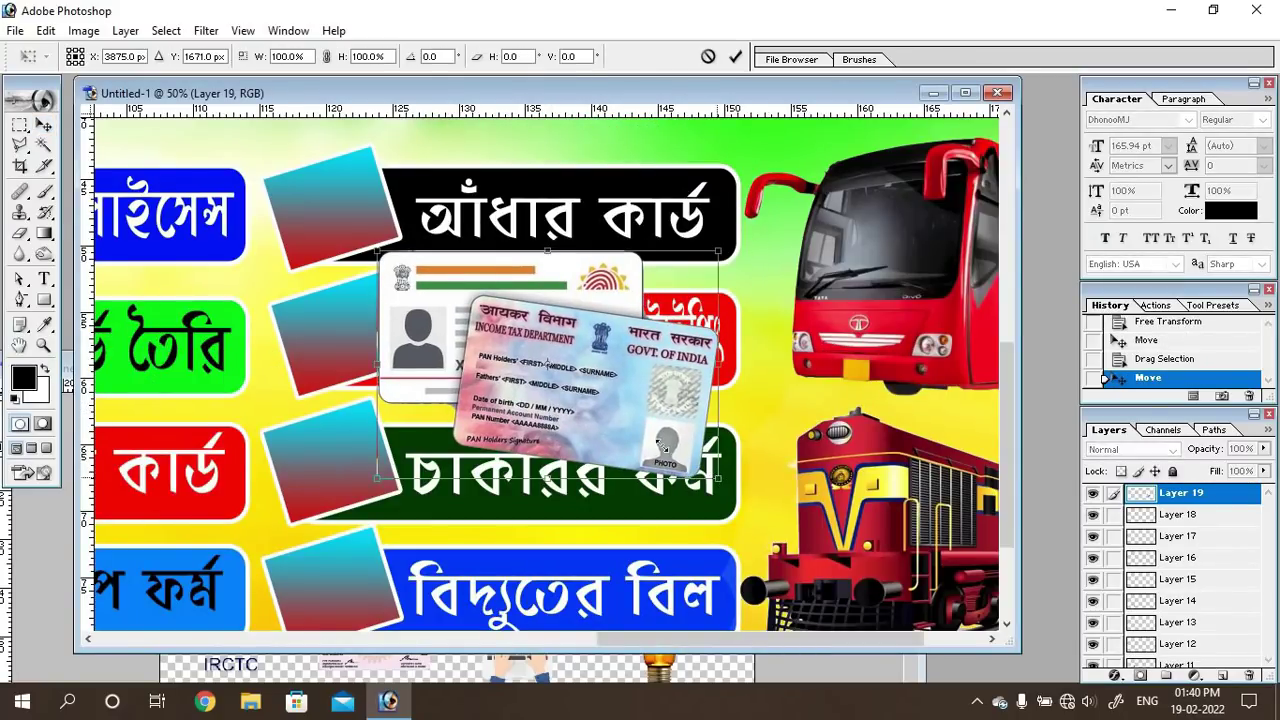
mouse_move(717, 478)
mouse_down()
mouse_move(494, 344)
mouse_move(507, 328)
mouse_move(365, 222)
mouse_move(384, 229)
mouse_up()
key(Return)
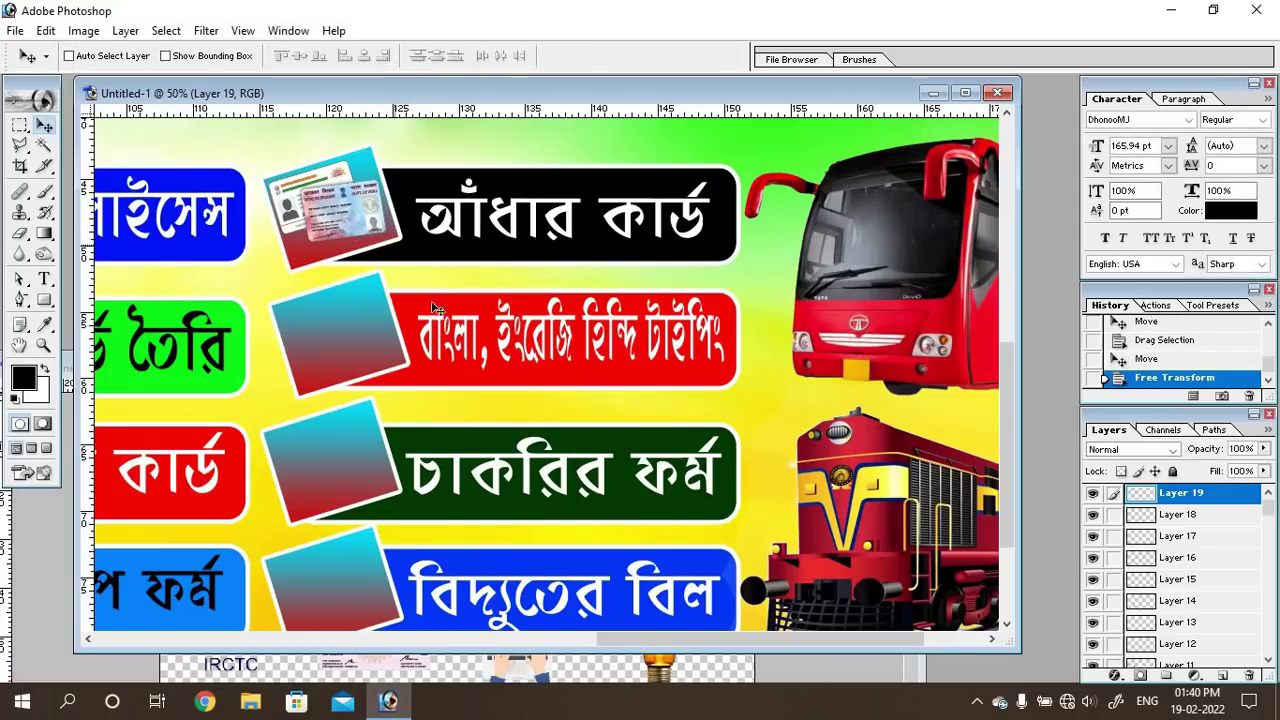
key(Left)
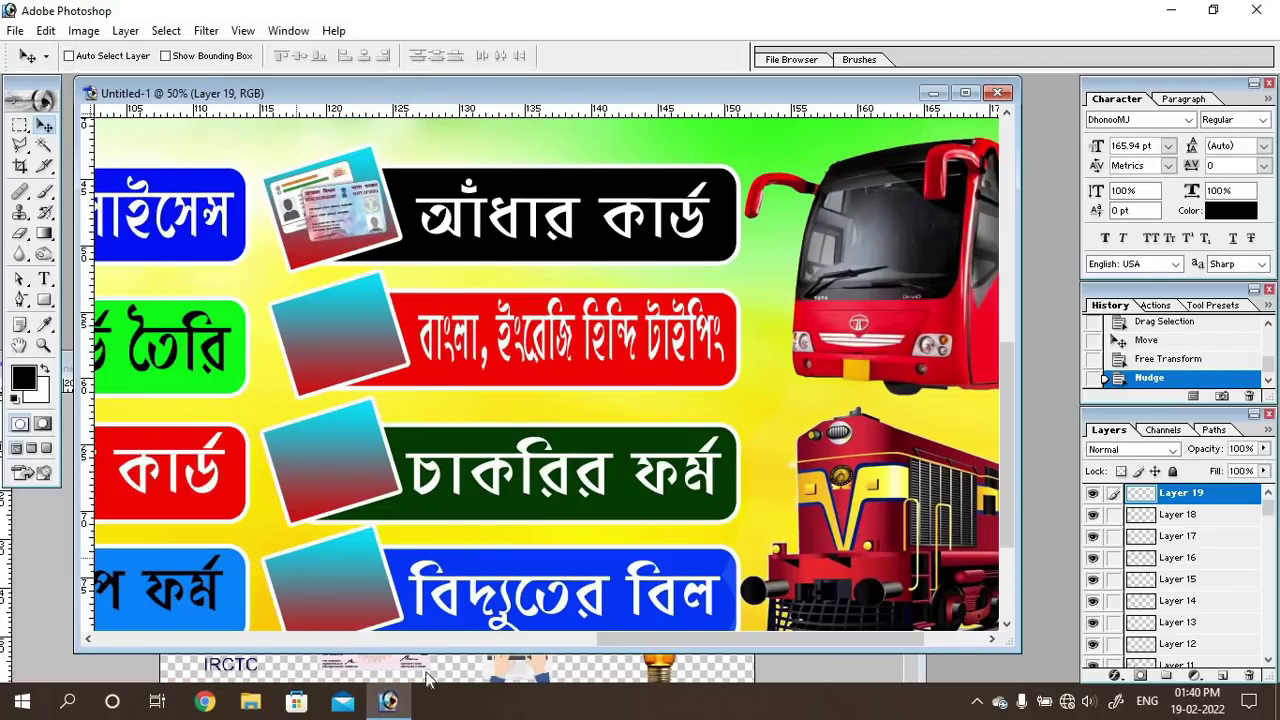
Select the laptop icon on the icon sheet and copy it into the banner
click(432, 678)
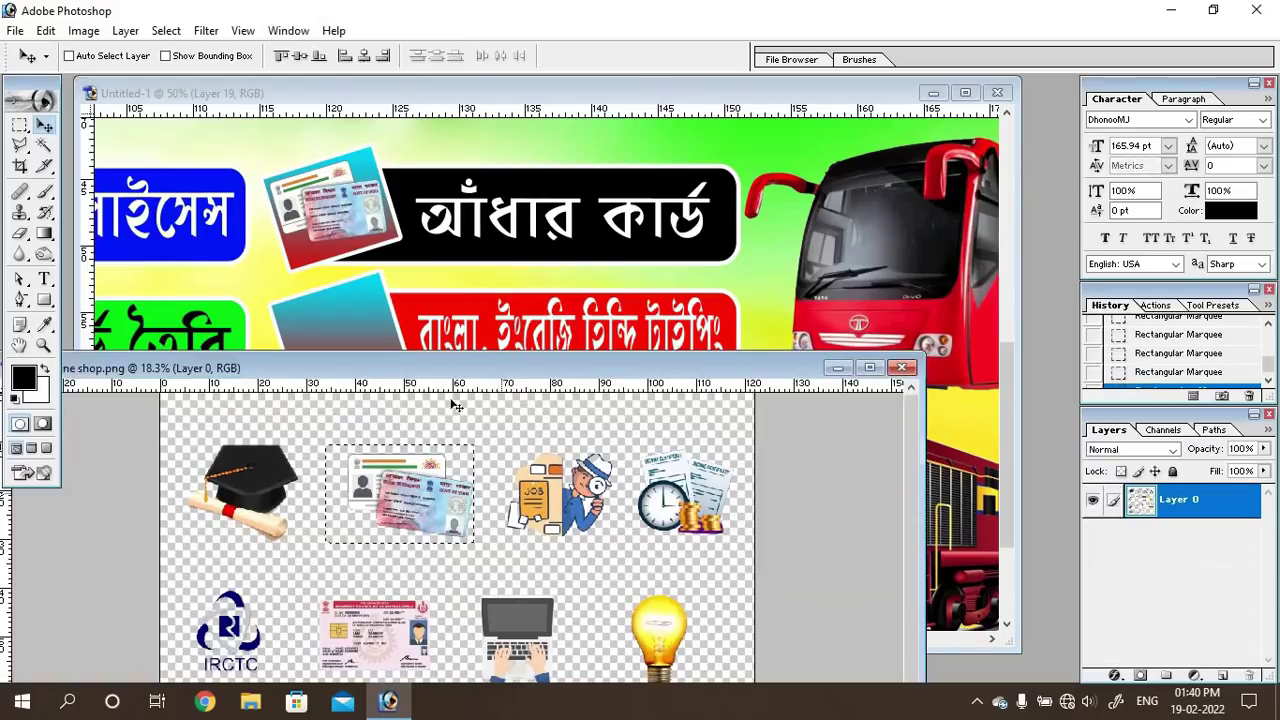
click(20, 126)
drag(690, 369, 645, 214)
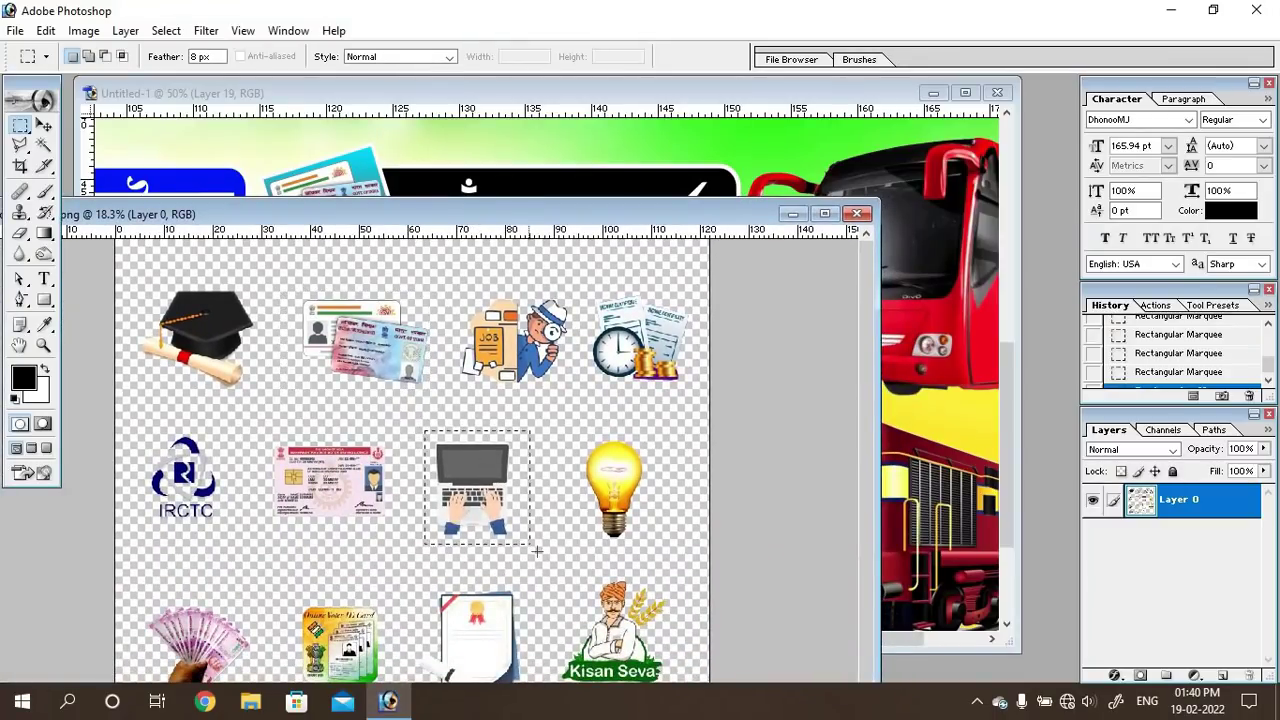
key(v)
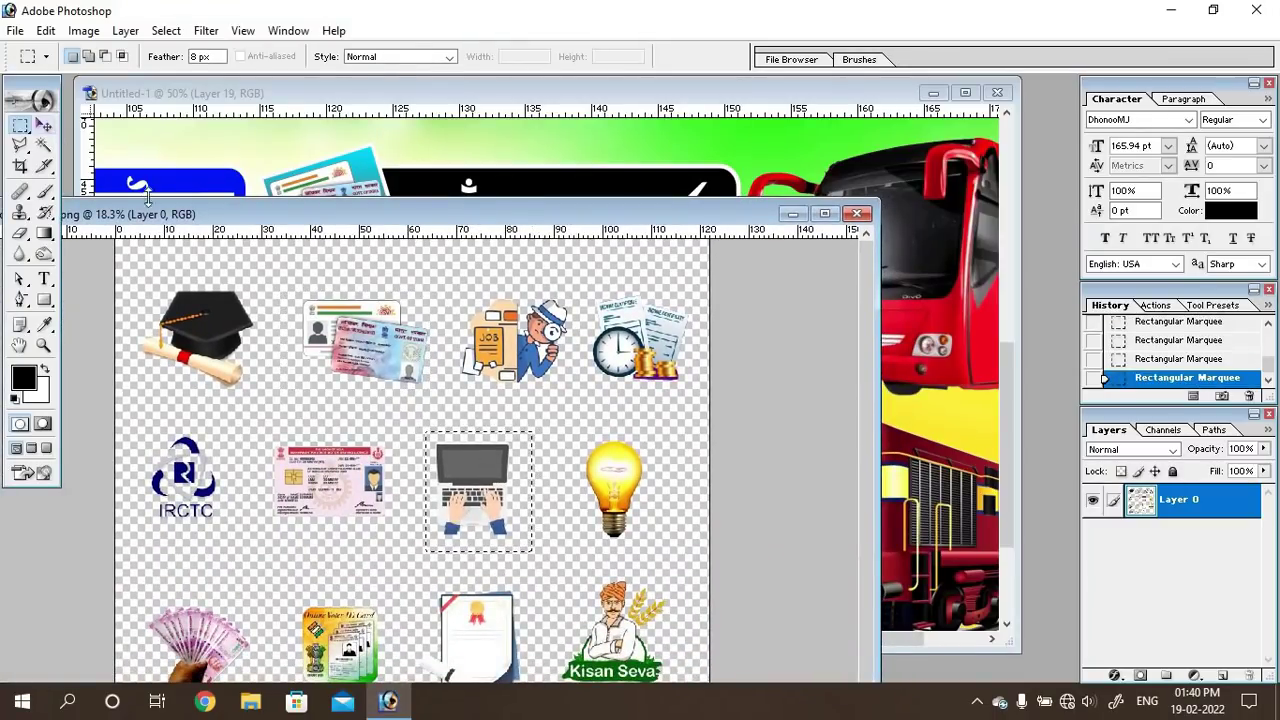
mouse_move(486, 541)
mouse_down()
mouse_move(810, 403)
mouse_move(477, 420)
mouse_move(400, 322)
mouse_move(412, 310)
mouse_move(365, 339)
mouse_move(403, 376)
mouse_up()
Scale and rotate the laptop beside the typing label, then return to the icon sheet
key(ctrl+t)
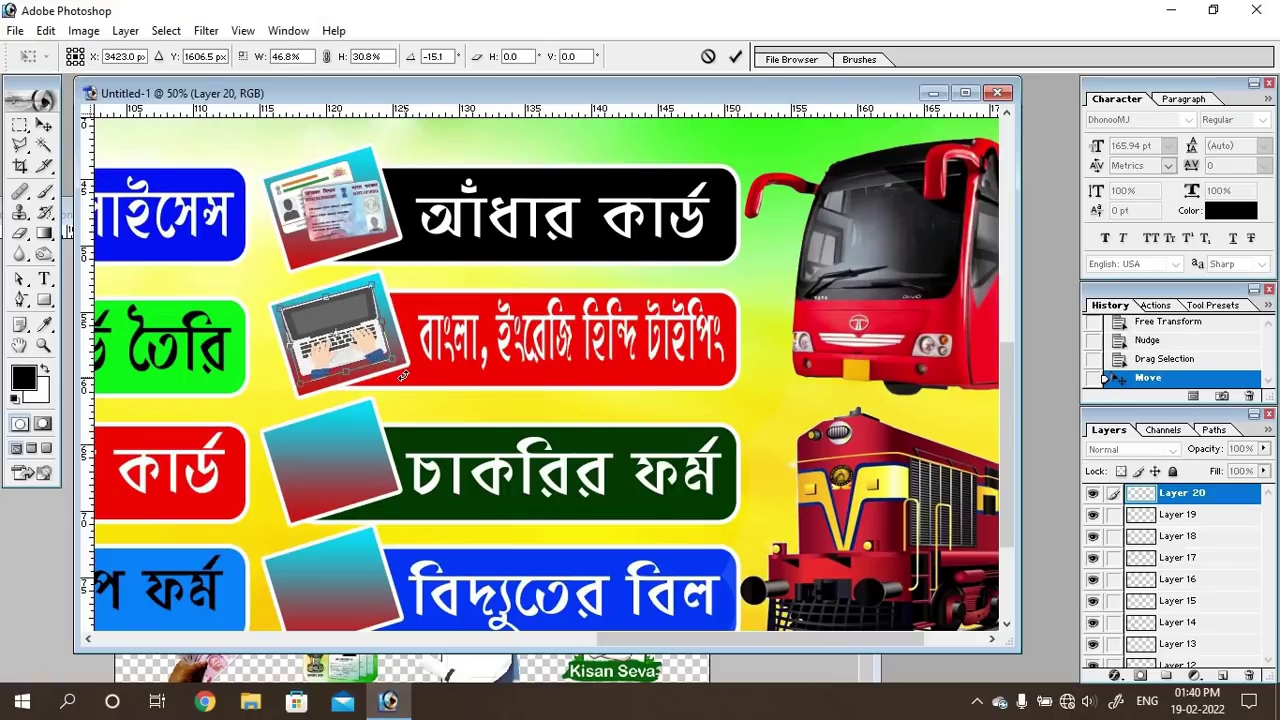
key(Return)
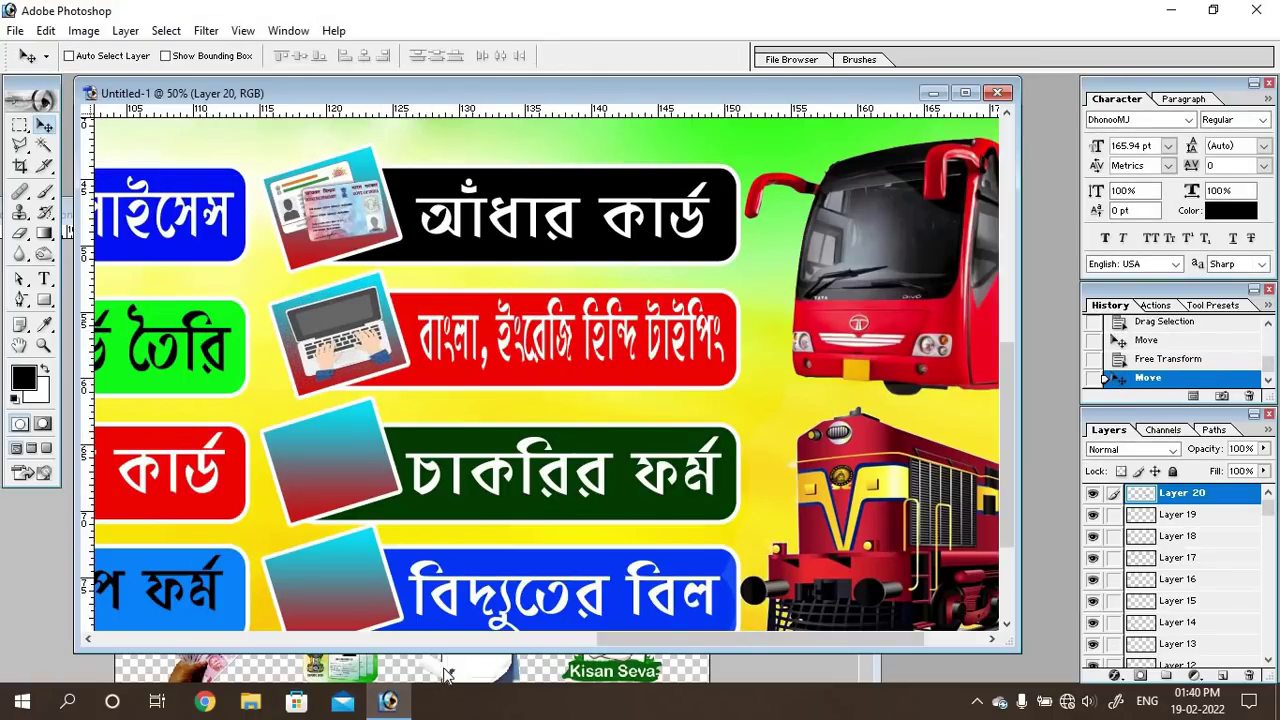
click(487, 676)
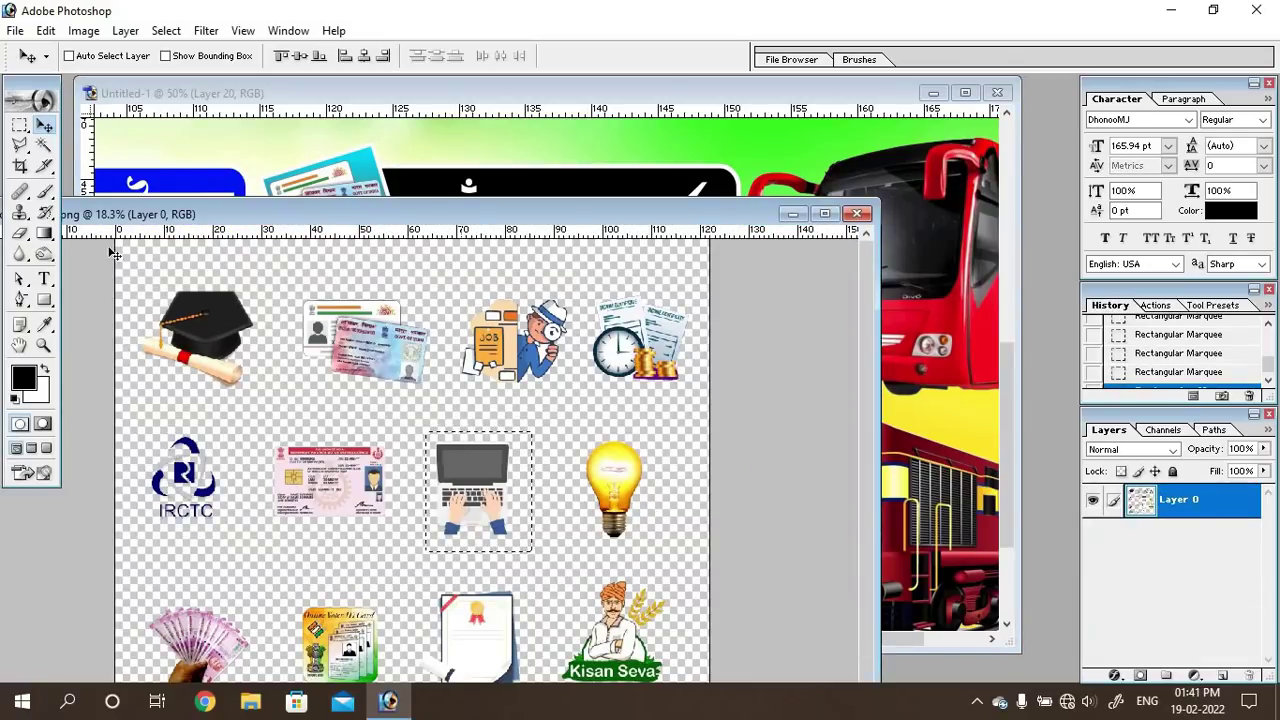
Copy the job-search detective icon from the icon sheet into the banner, near the left boxes
click(20, 124)
drag(447, 288, 548, 378)
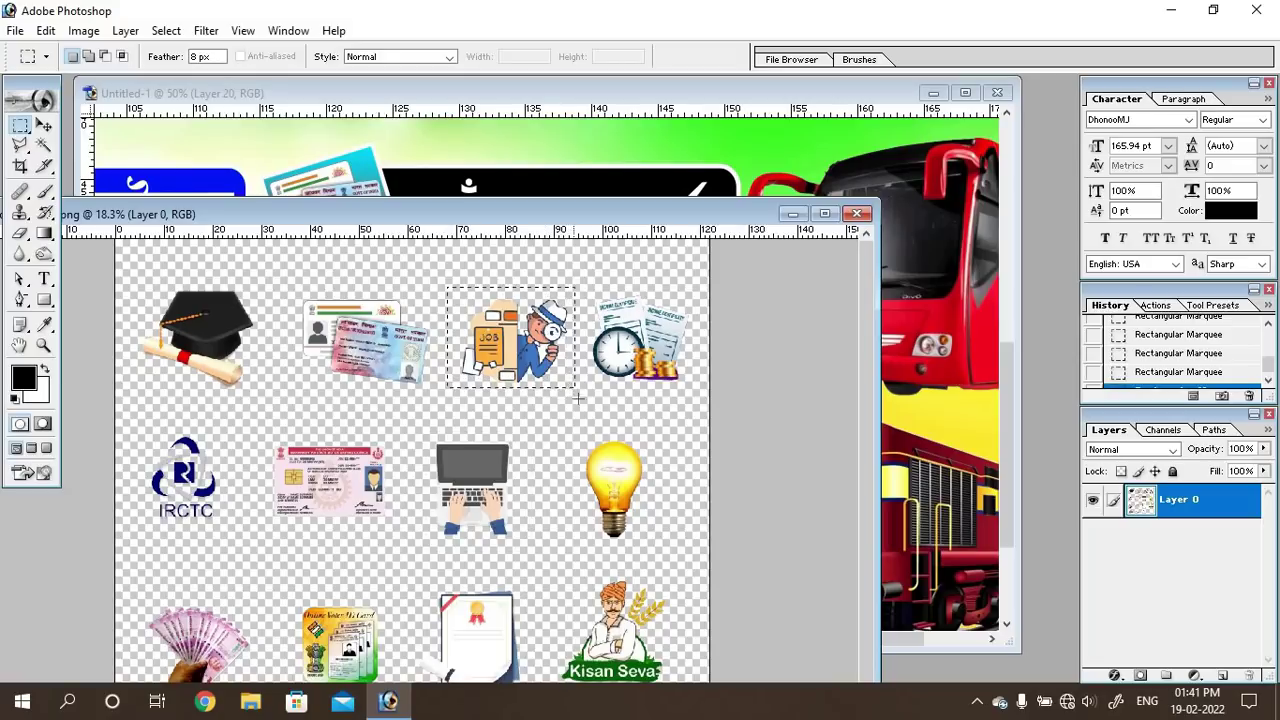
key(v)
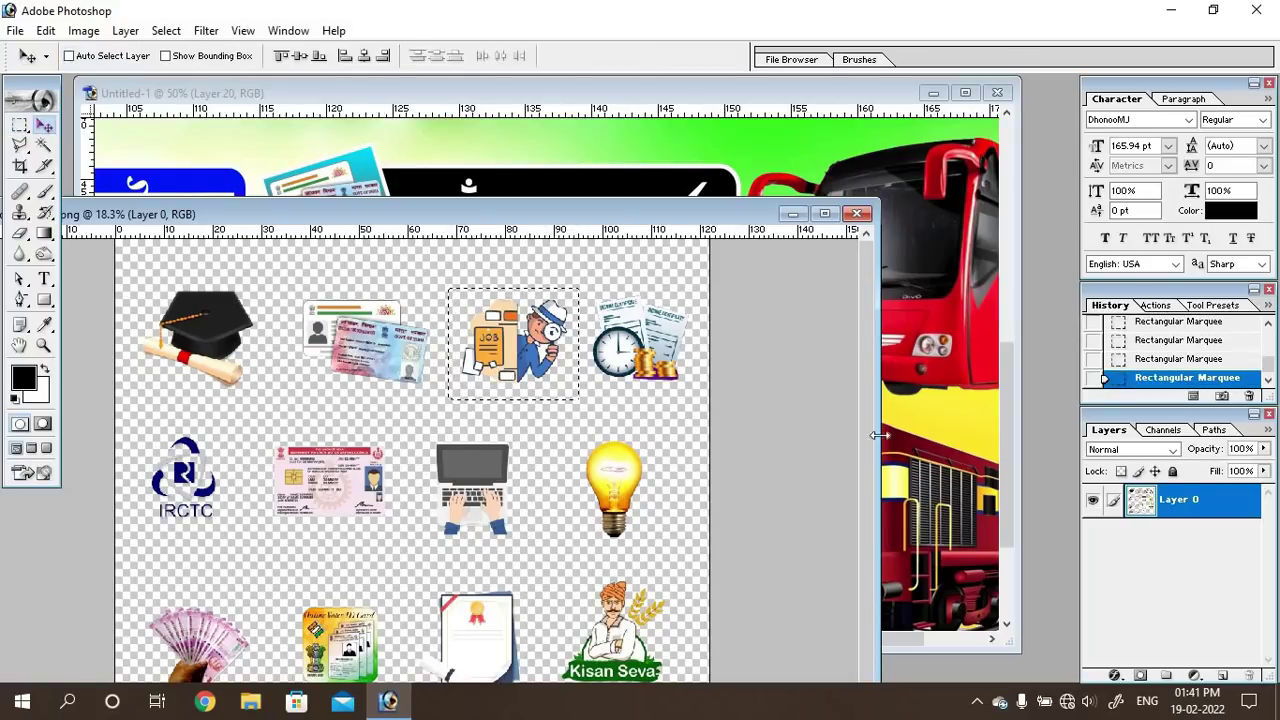
drag(568, 355, 907, 271)
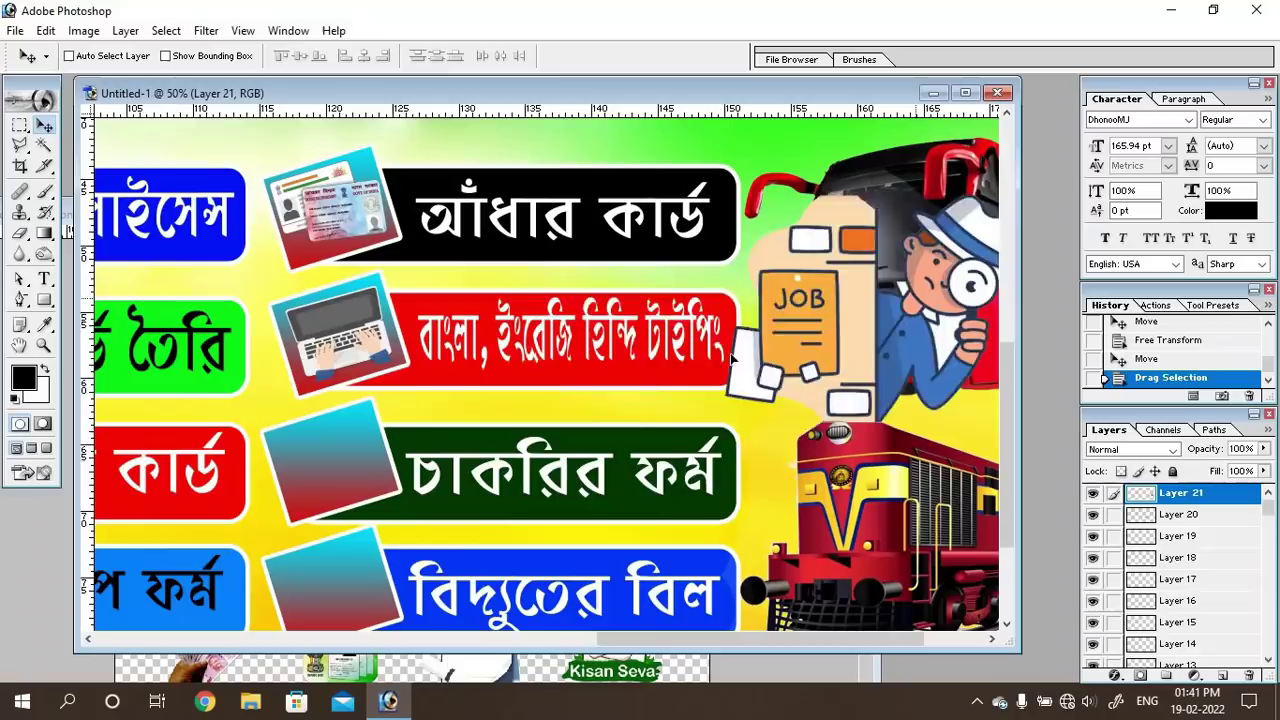
drag(731, 358, 463, 420)
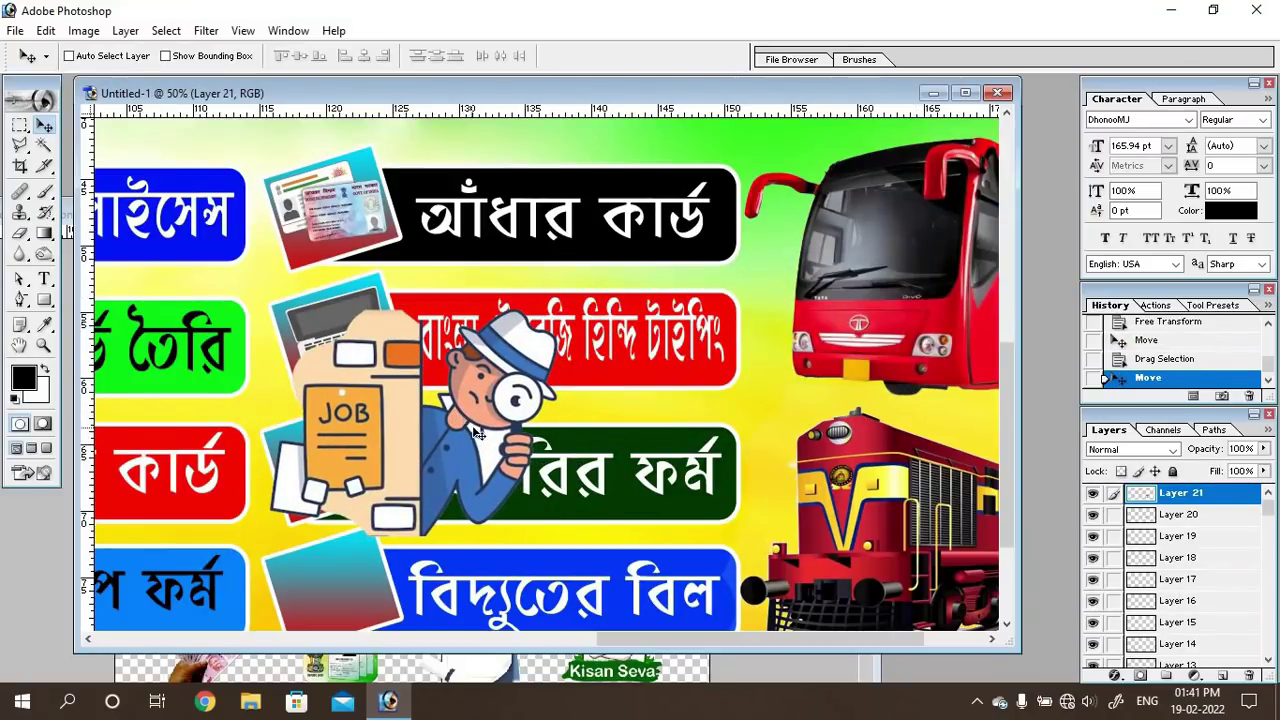
Shrink the detective icon to about half size and tilt it into the চাকরির ফর্ম box
key(ctrl+t)
drag(558, 535, 375, 397)
mouse_move(372, 390)
mouse_down()
mouse_move(366, 481)
mouse_move(410, 496)
mouse_up()
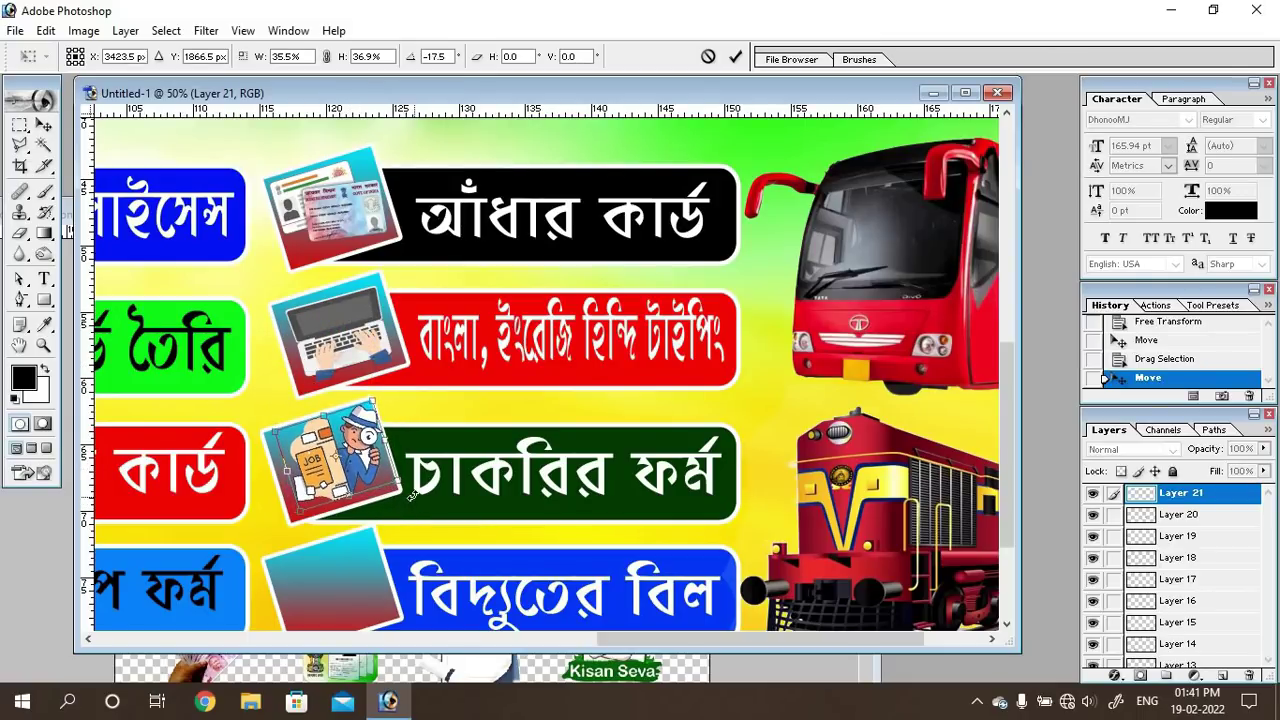
key(Return)
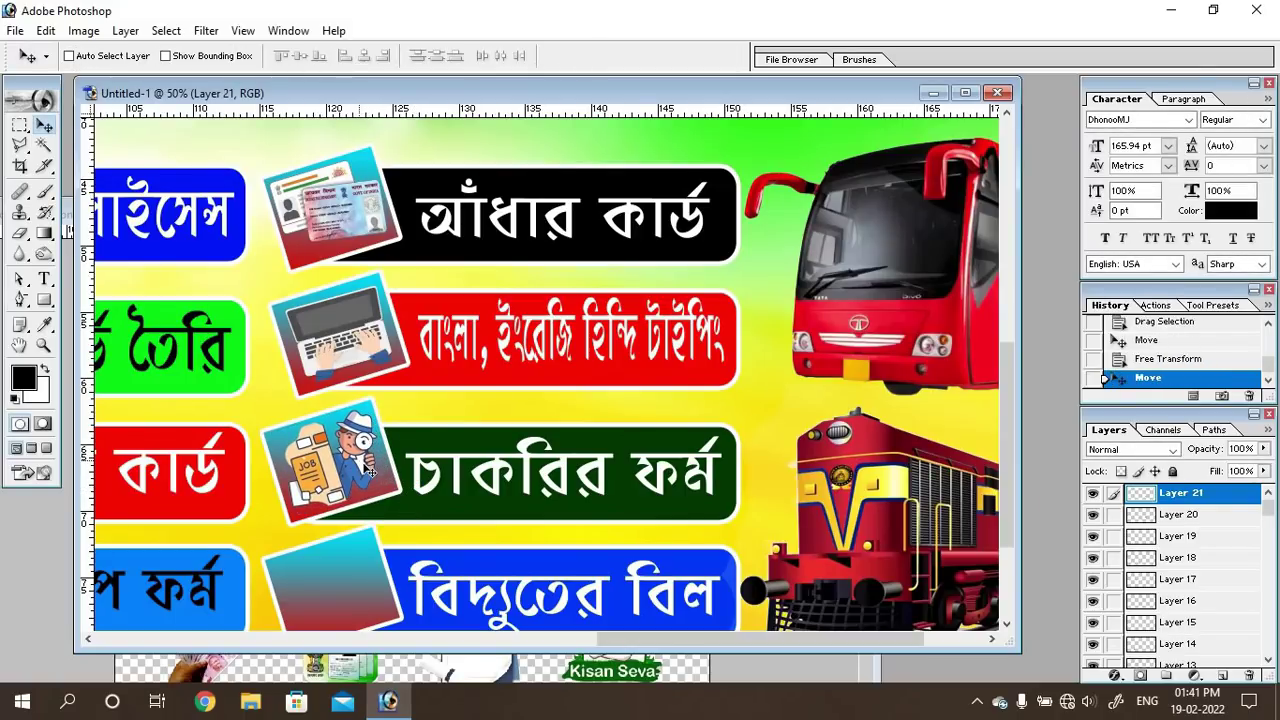
key(shift+Up)
key(shift+Up)
key(shift+Up)
scroll(590, 528, down, 2)
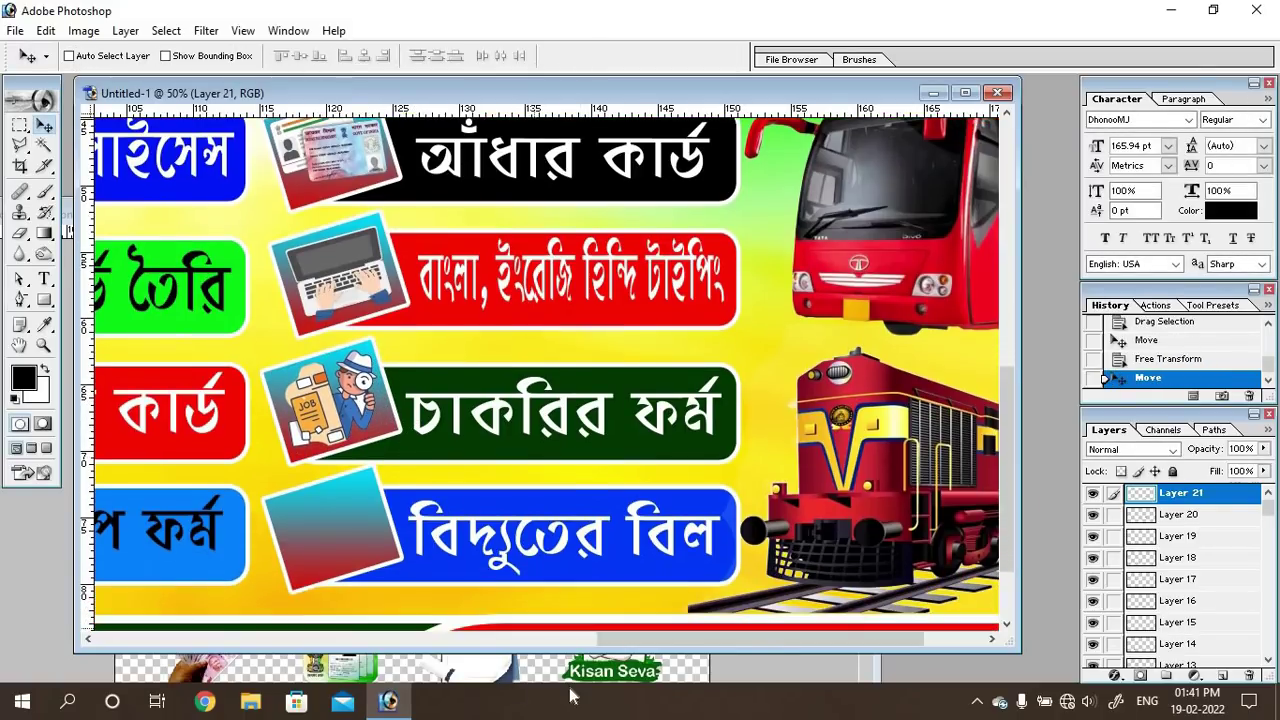
click(608, 676)
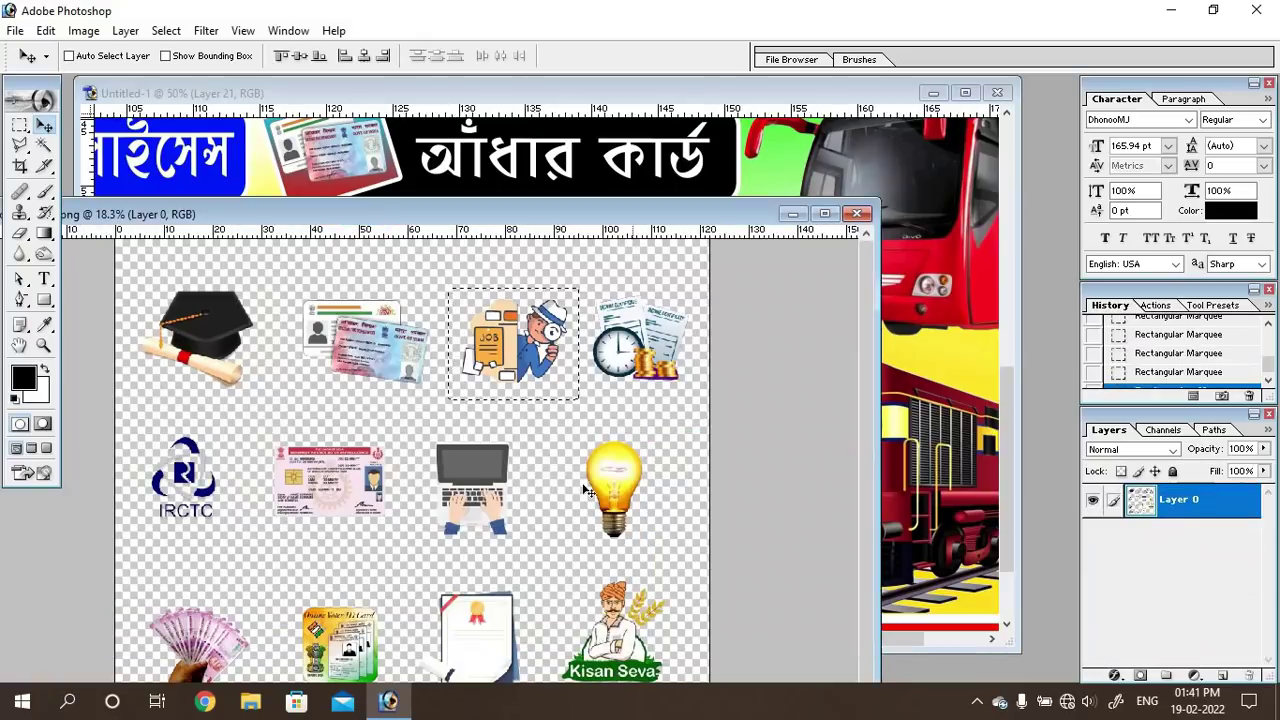
Copy the light bulb icon into the banner, then close the icon sheet without saving
click(20, 125)
mouse_move(557, 430)
mouse_down()
mouse_move(675, 523)
mouse_move(663, 550)
mouse_up()
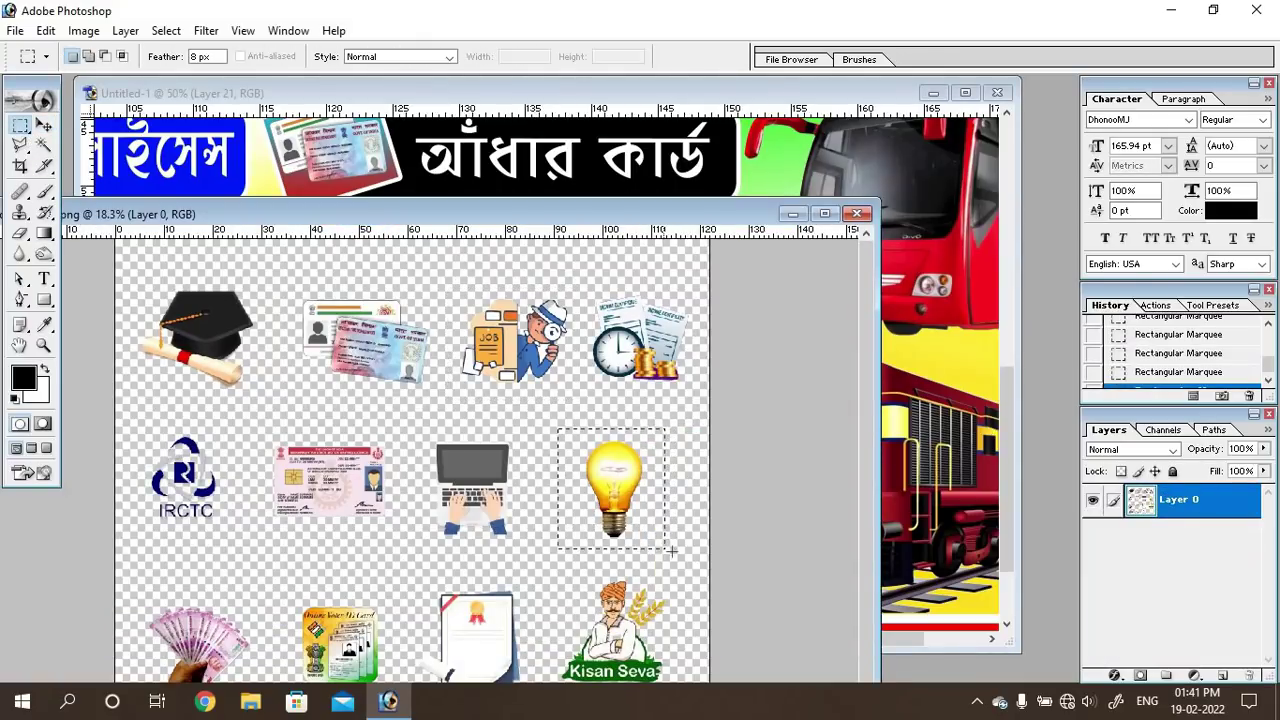
key(v)
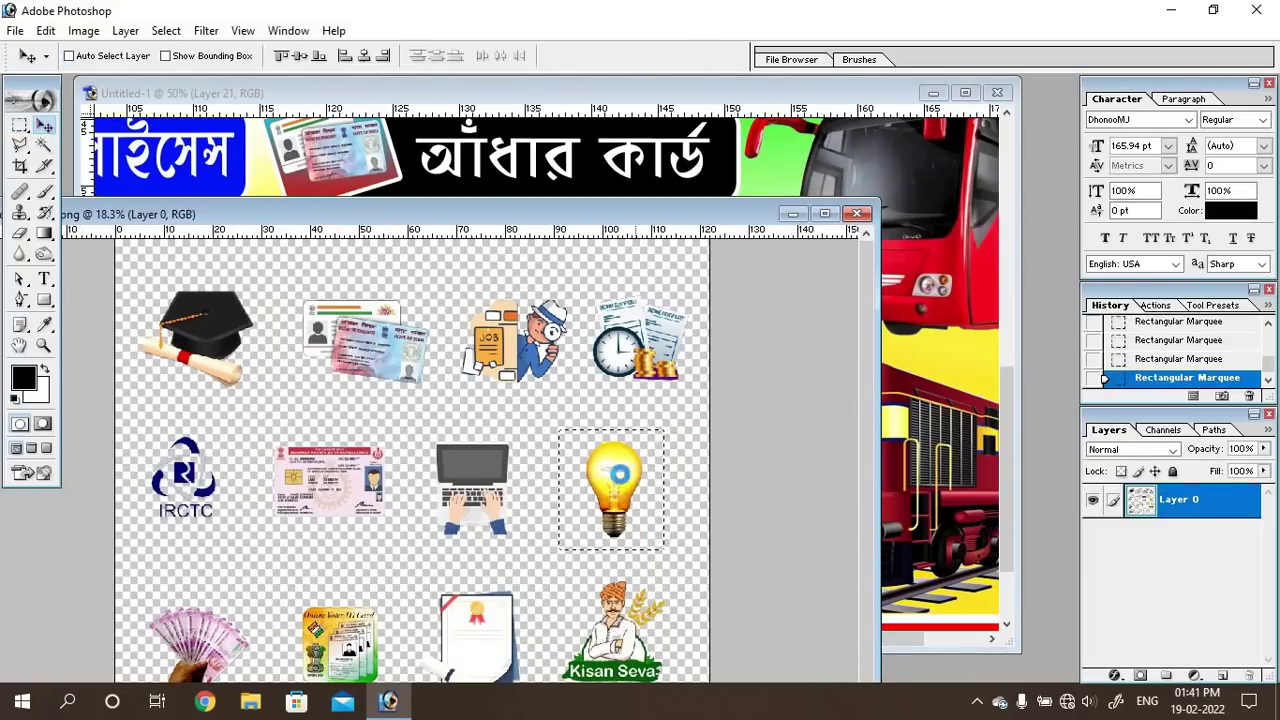
drag(612, 484, 895, 283)
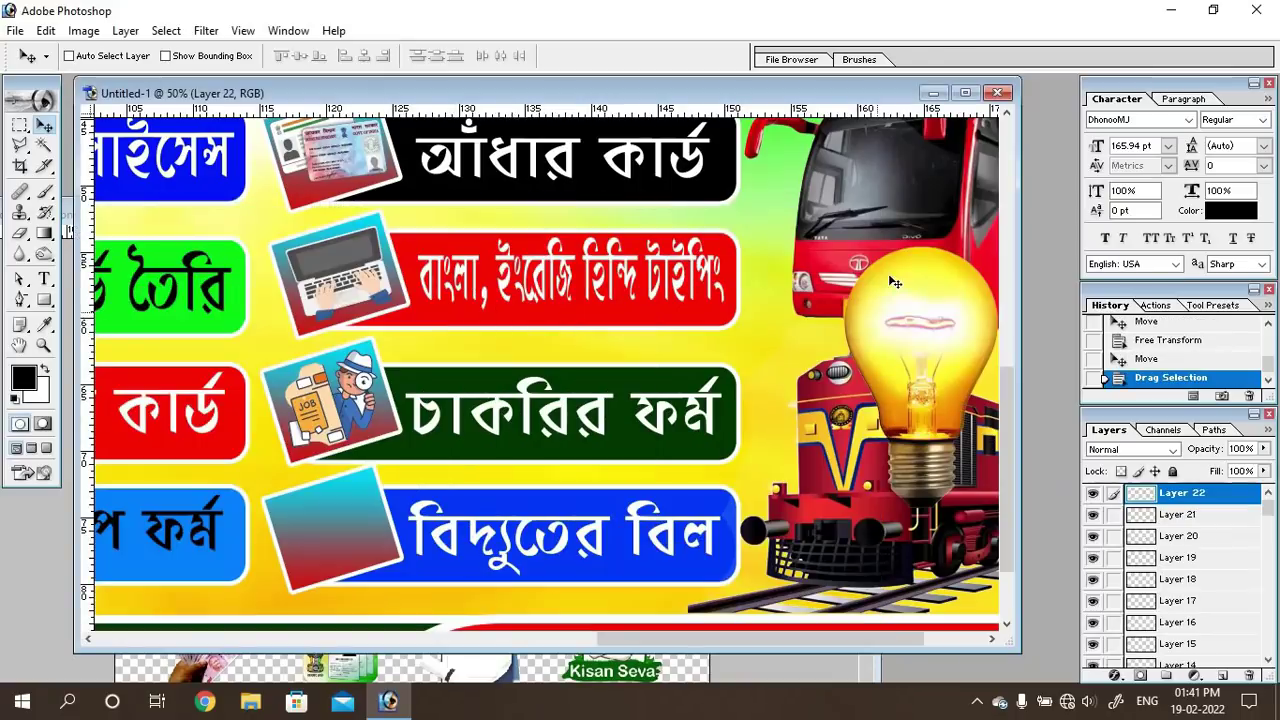
click(677, 676)
click(858, 212)
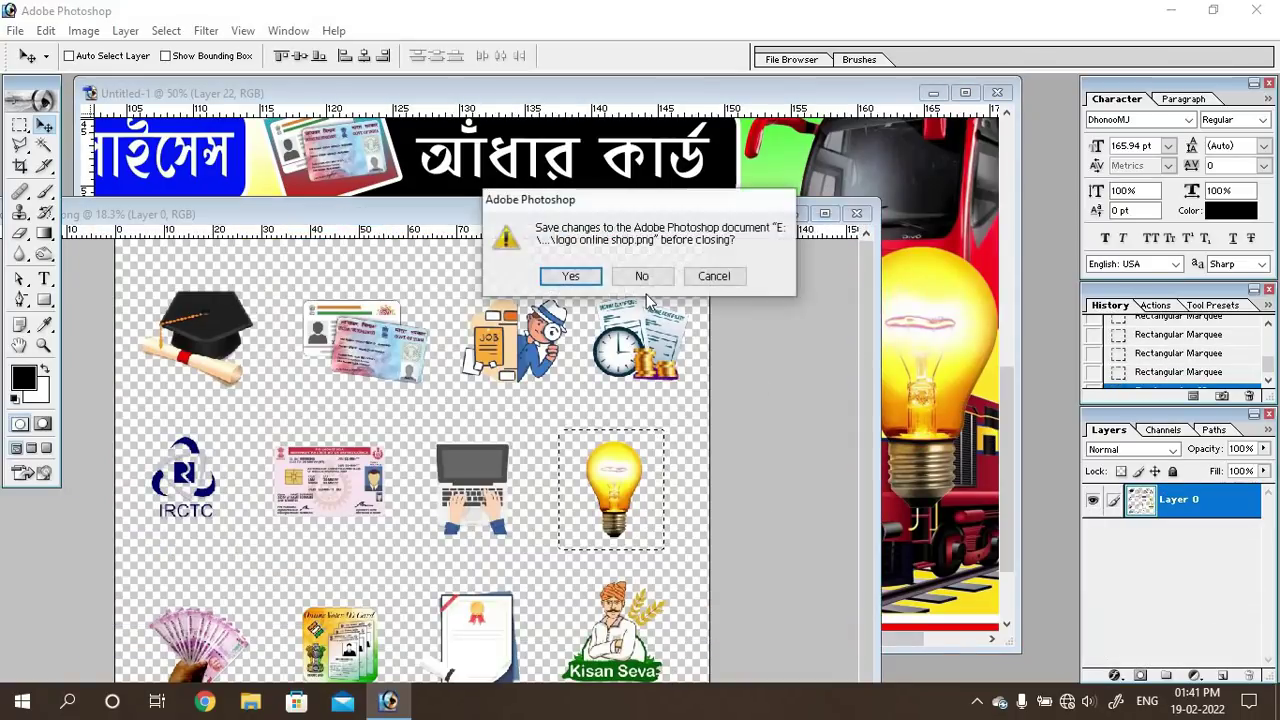
click(643, 278)
Scale and tilt the light bulb into the বিদ্যুতের বিল box, then zoom out to view the banner
drag(902, 360, 297, 415)
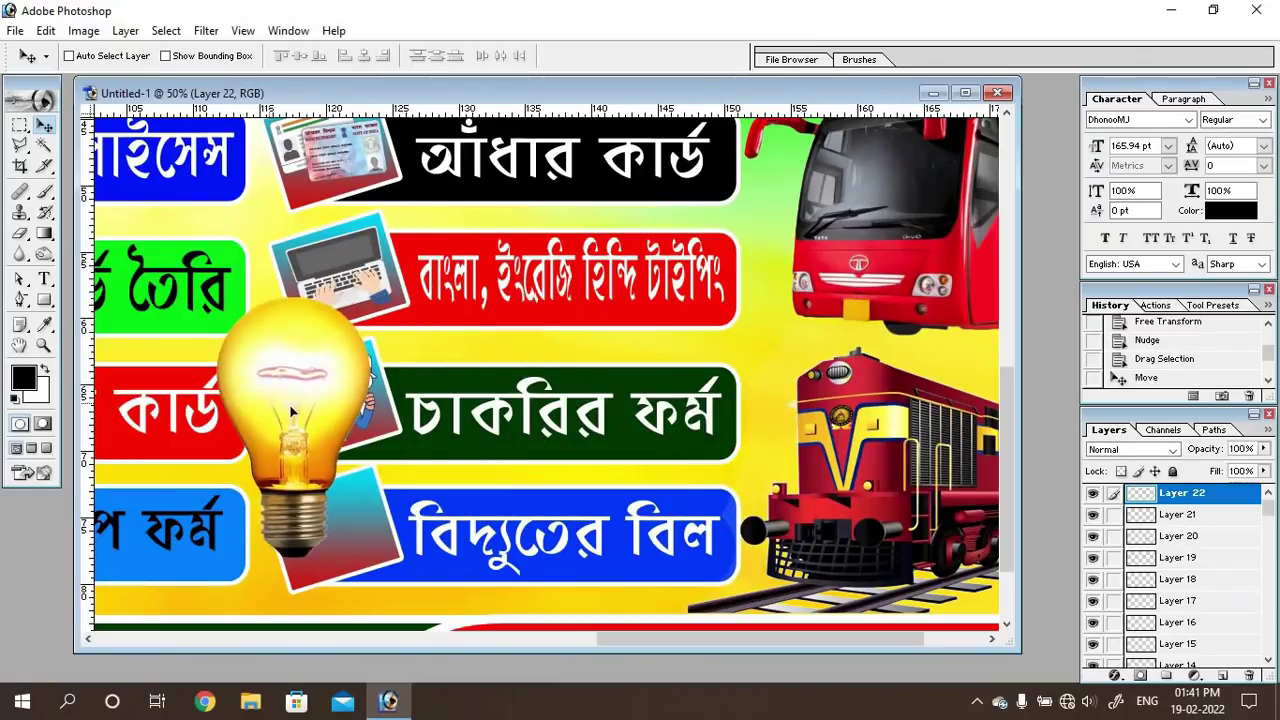
key(ctrl+t)
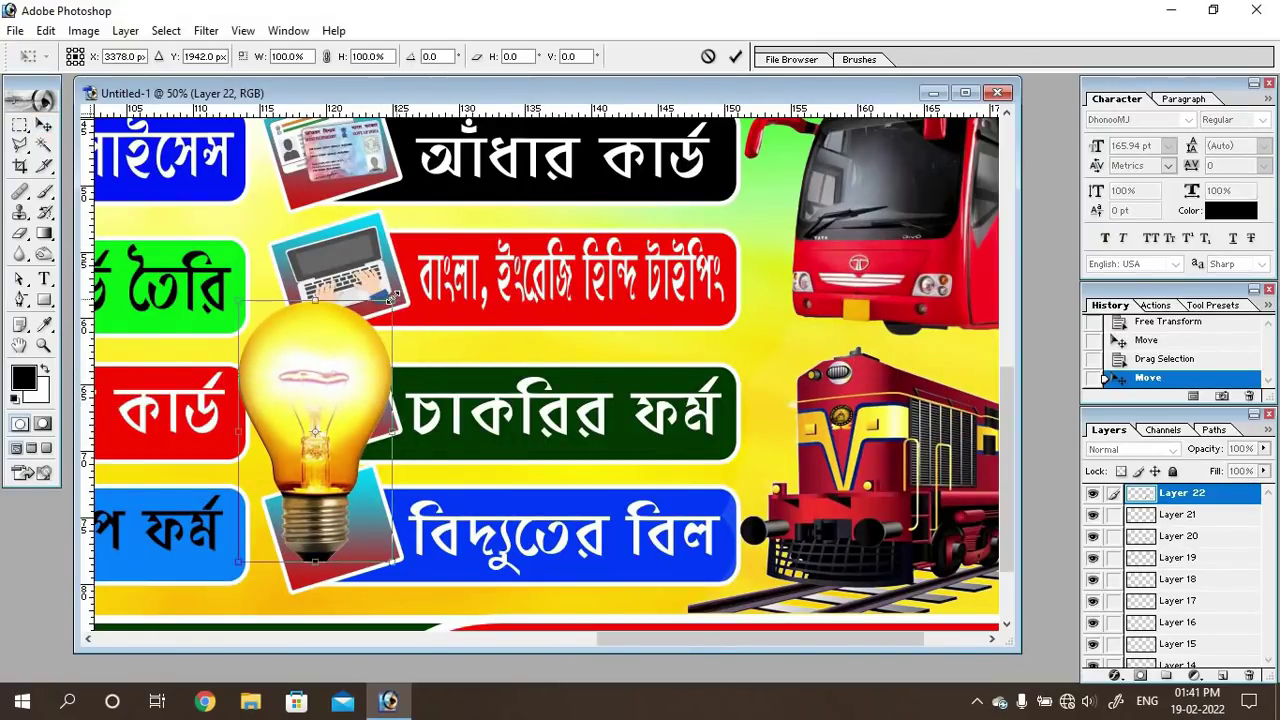
mouse_move(394, 300)
mouse_down()
mouse_move(310, 473)
mouse_move(335, 500)
mouse_move(370, 495)
mouse_move(385, 456)
mouse_up()
mouse_move(356, 515)
mouse_down()
mouse_move(345, 517)
mouse_move(352, 485)
mouse_up()
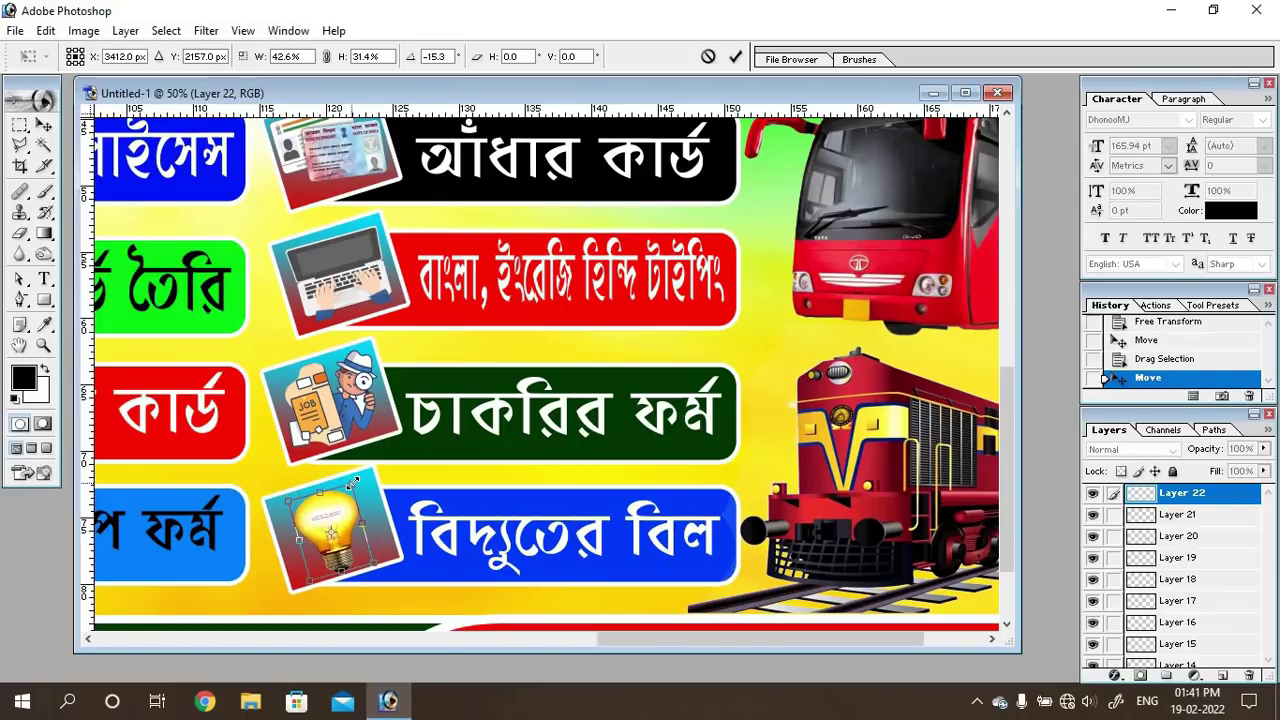
key(Return)
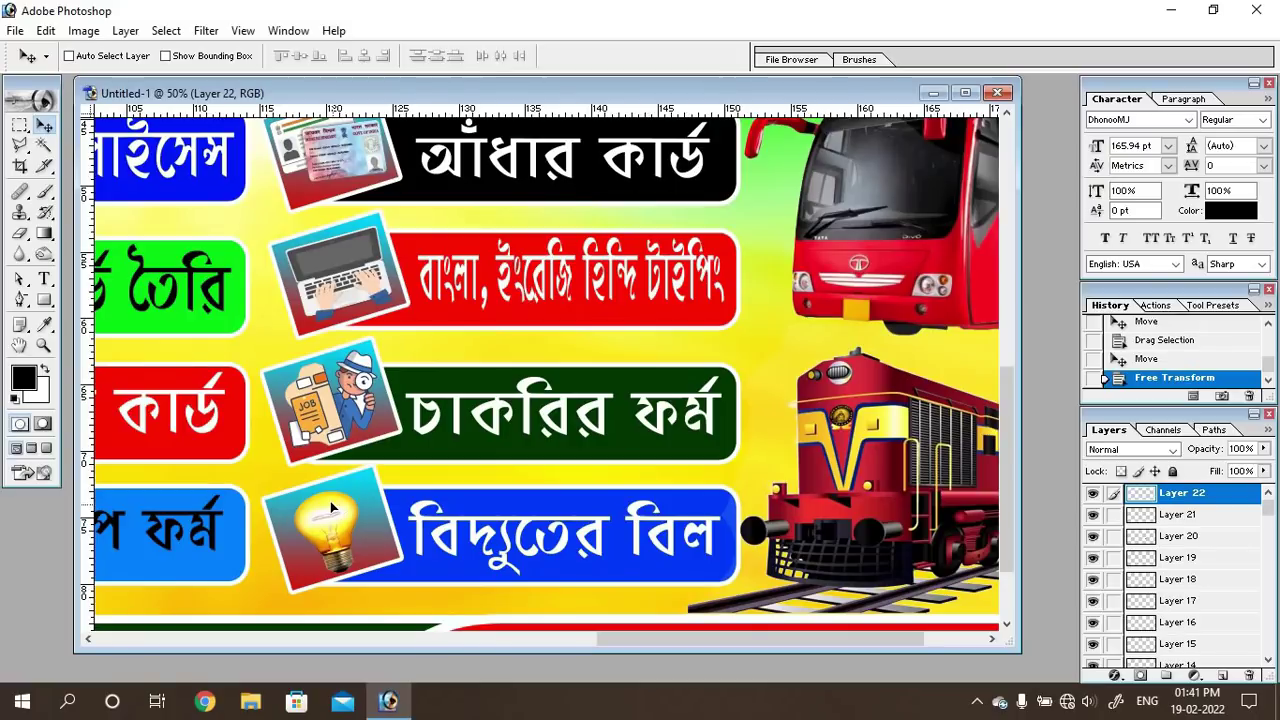
key(Up)
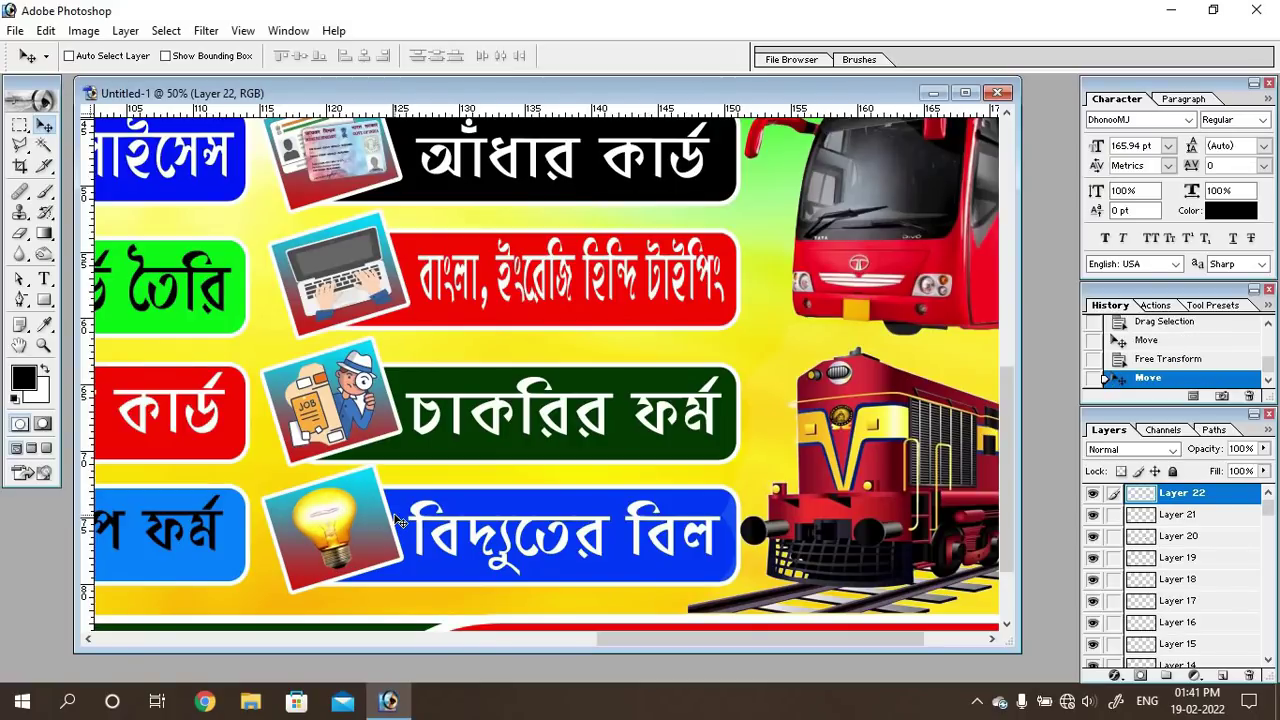
key(ctrl+minus)
key(ctrl+minus)
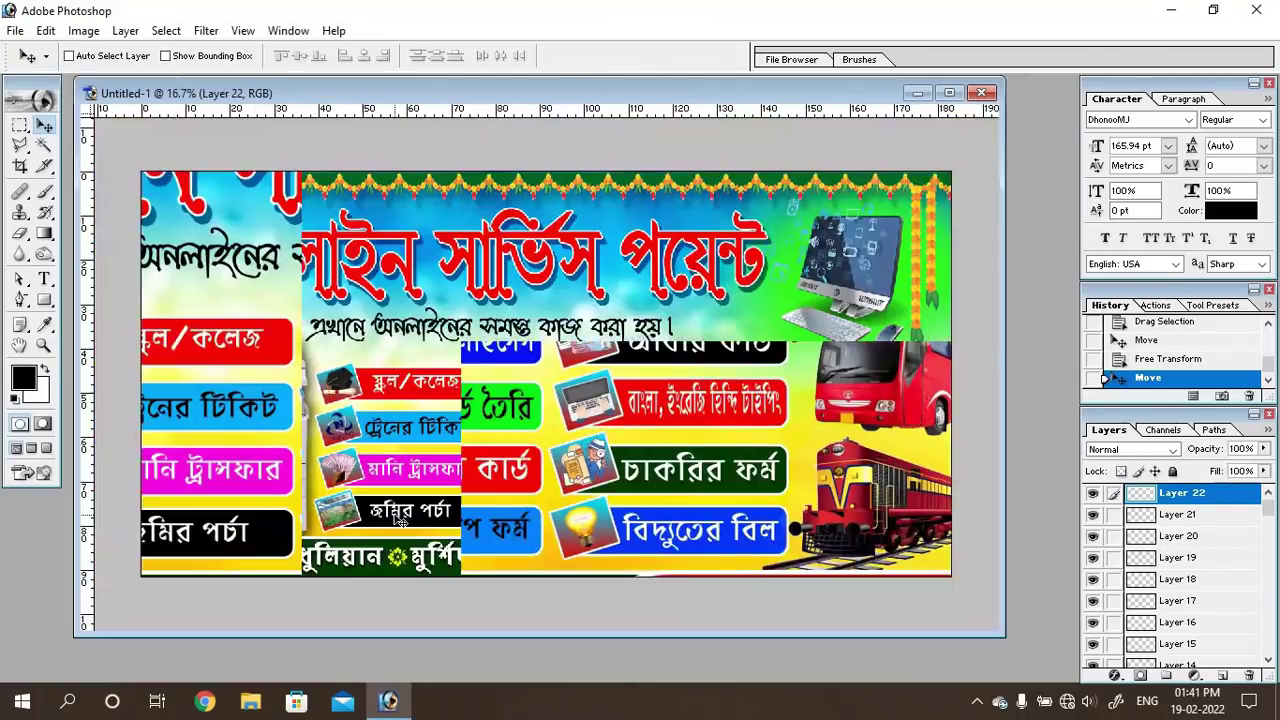
key(ctrl+minus)
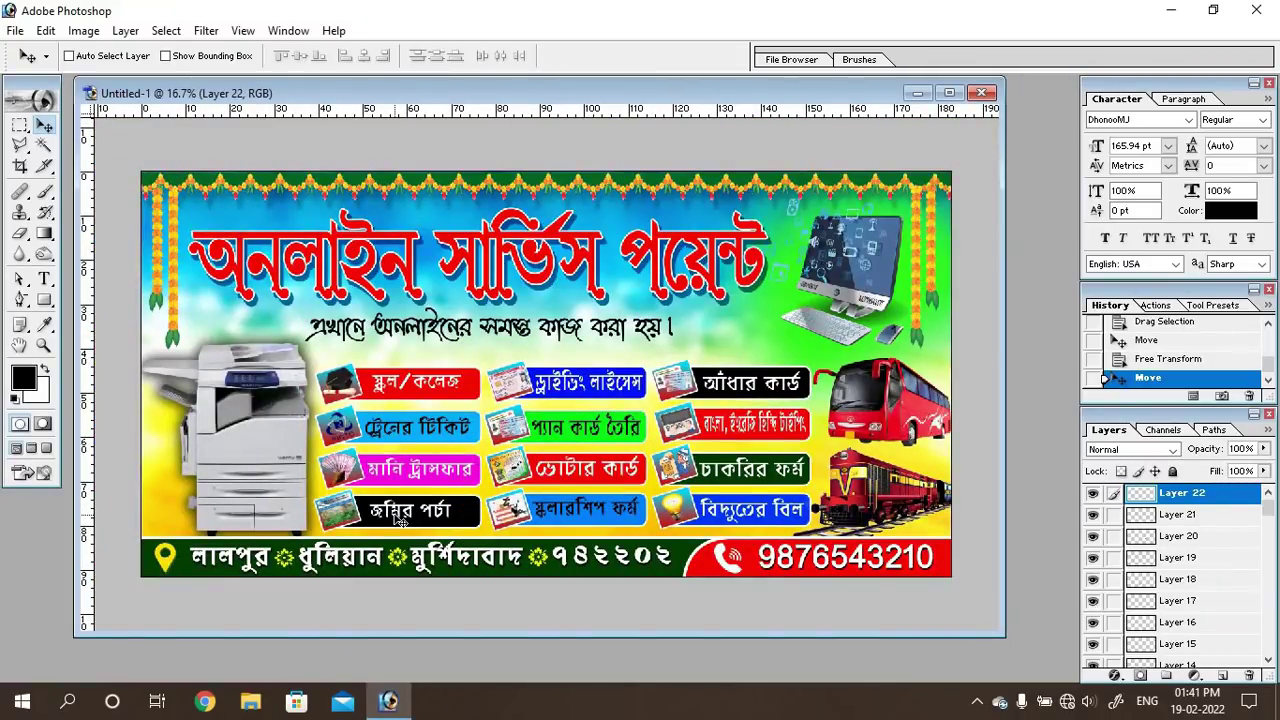